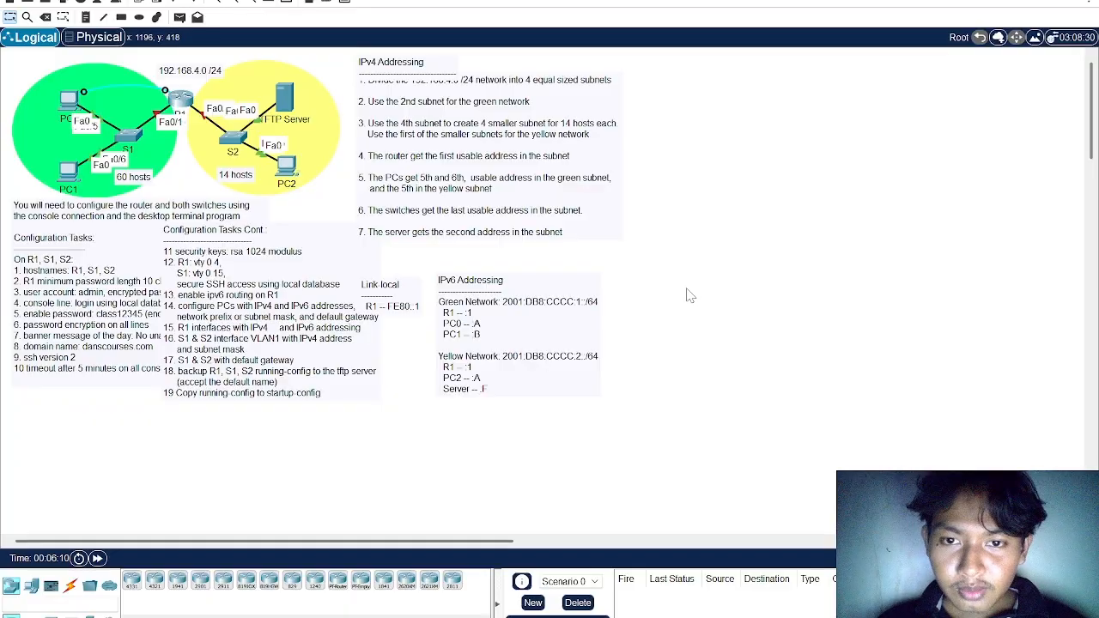
Review the IPv4 addressing tasks in the activity instructions, including dividing the 192.168.4.0 /24 network into 4 subnets
key(alt+Tab)
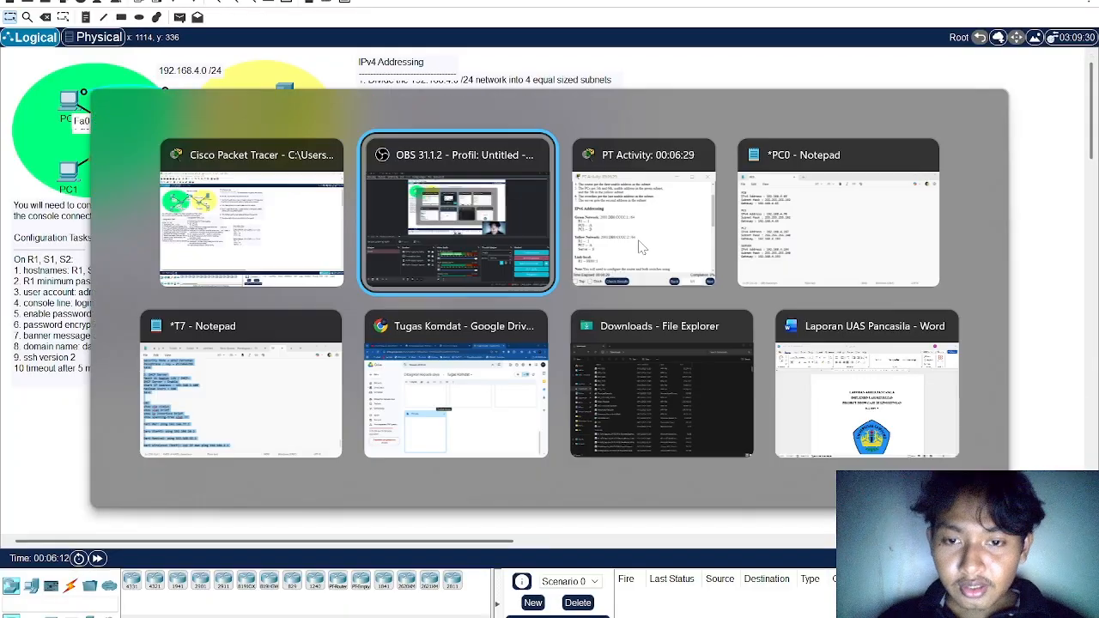
click(618, 225)
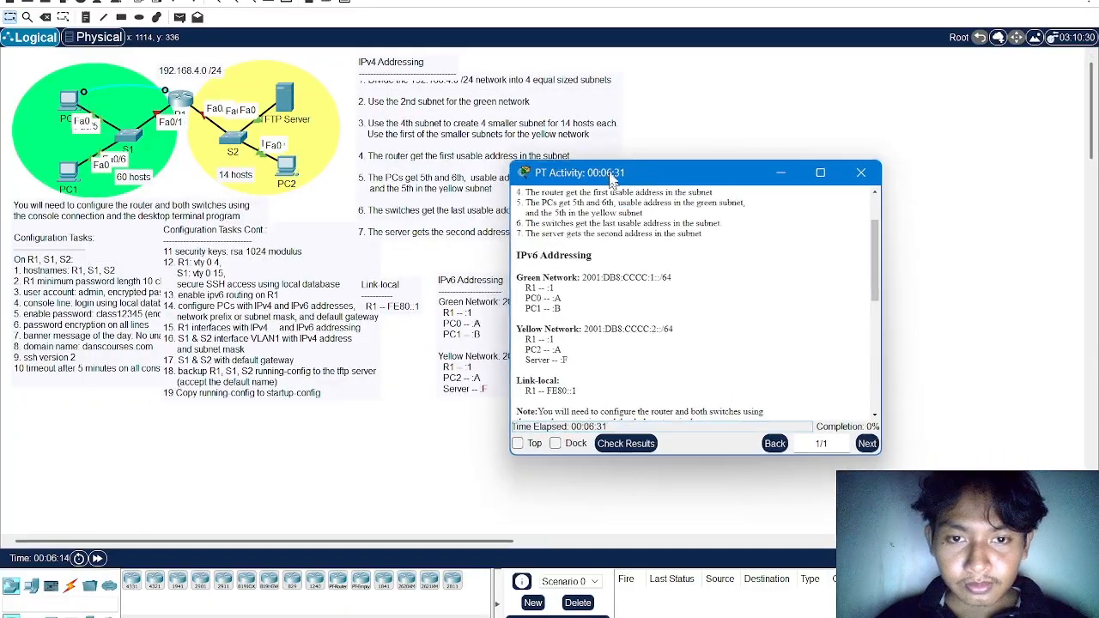
scroll(604, 255, up, 2)
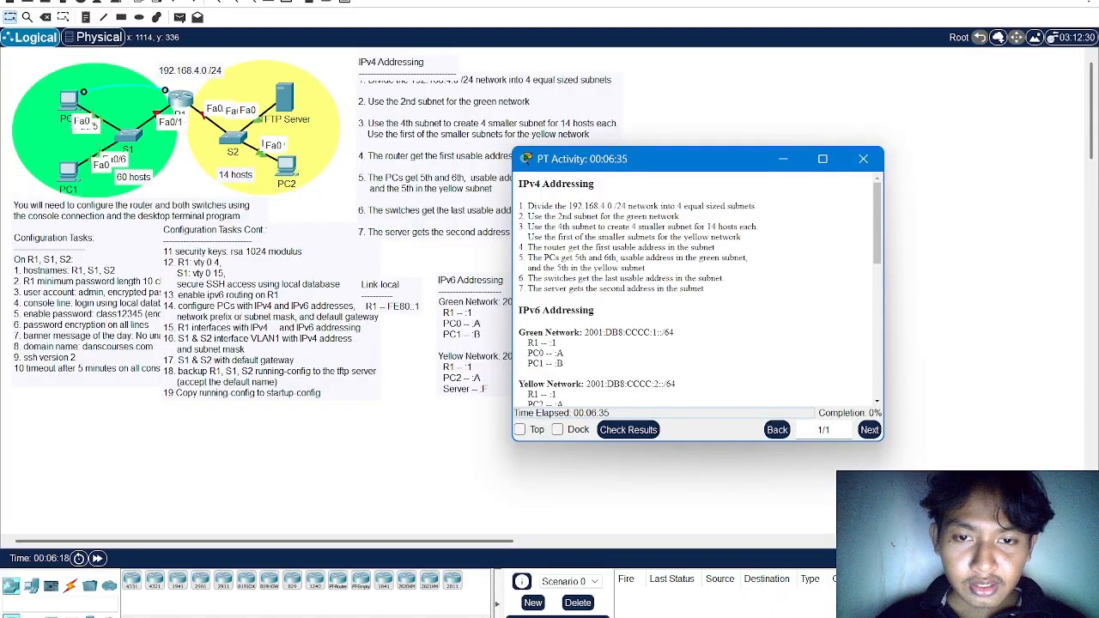
drag(599, 207, 671, 207)
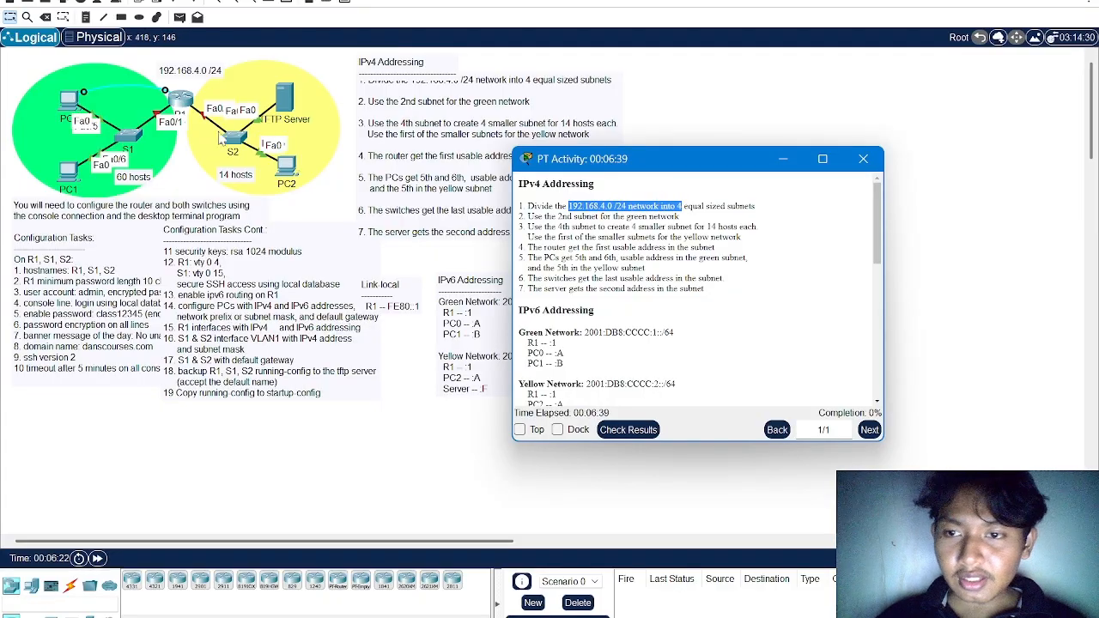
click(989, 327)
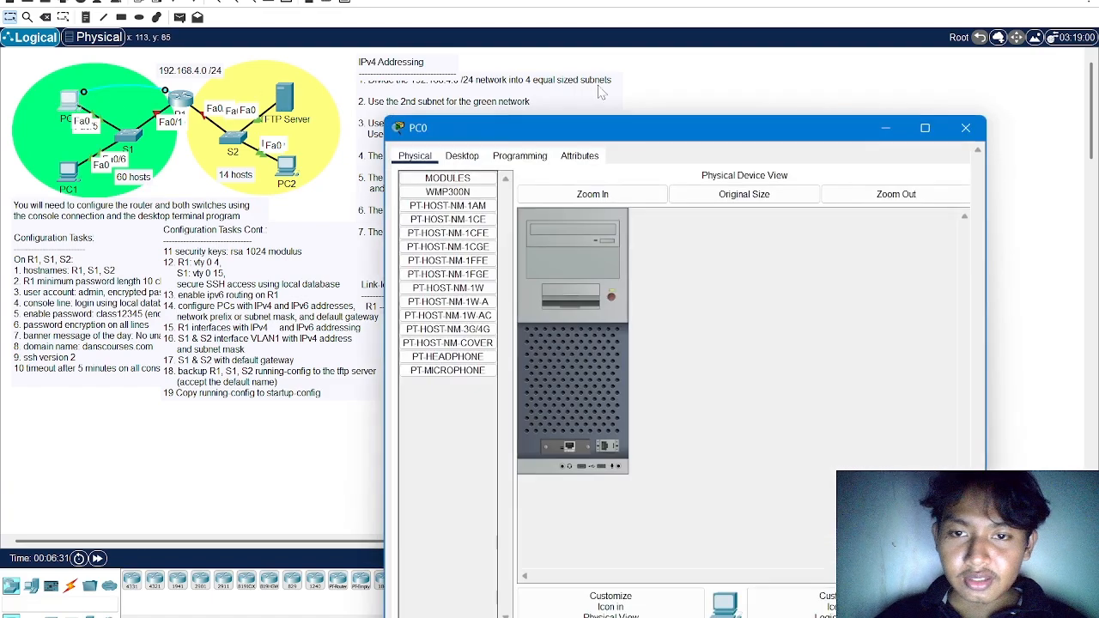
Open PC0's IP configuration for the FastEthernet0 interface
click(461, 71)
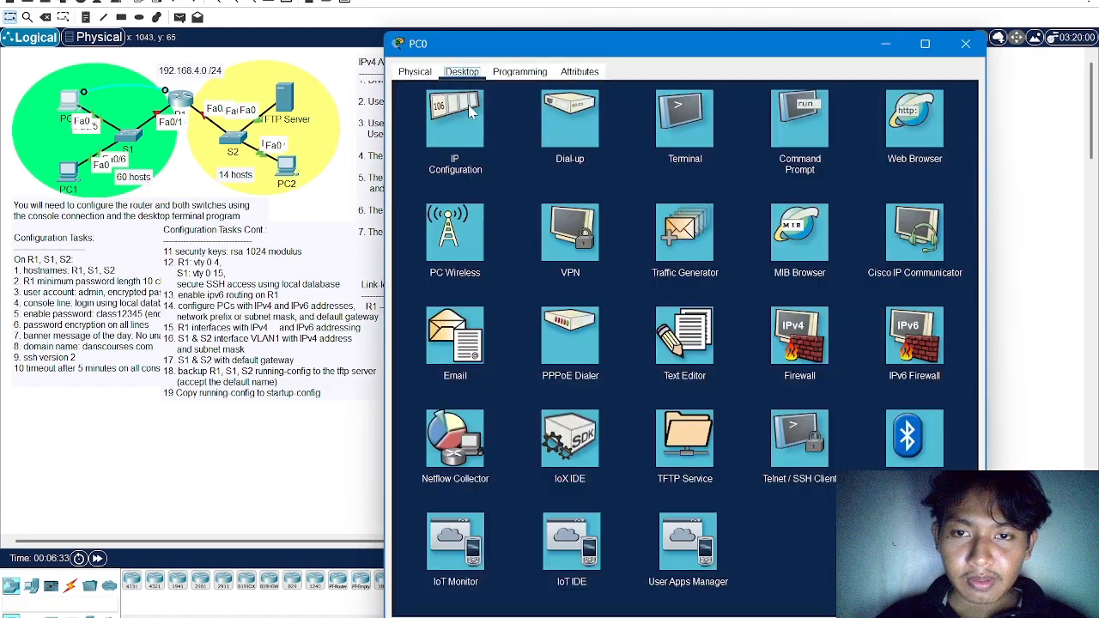
click(470, 109)
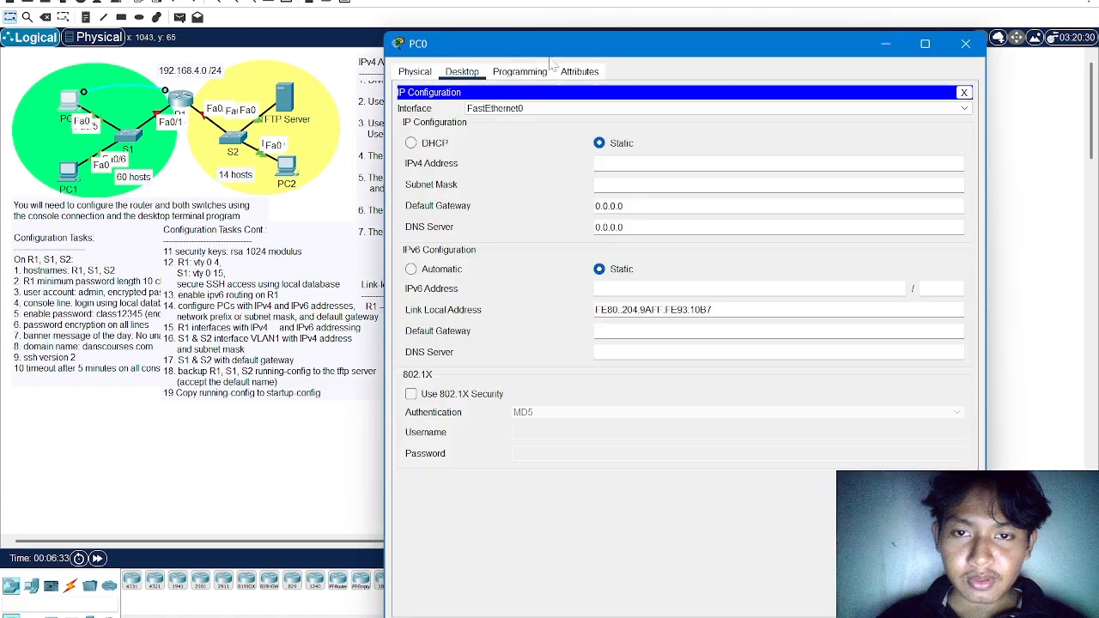
drag(626, 50, 437, 135)
Switch to the PC0 address notes in Notepad and place them clear of PC0's IPv4 settings
key(alt+Tab)
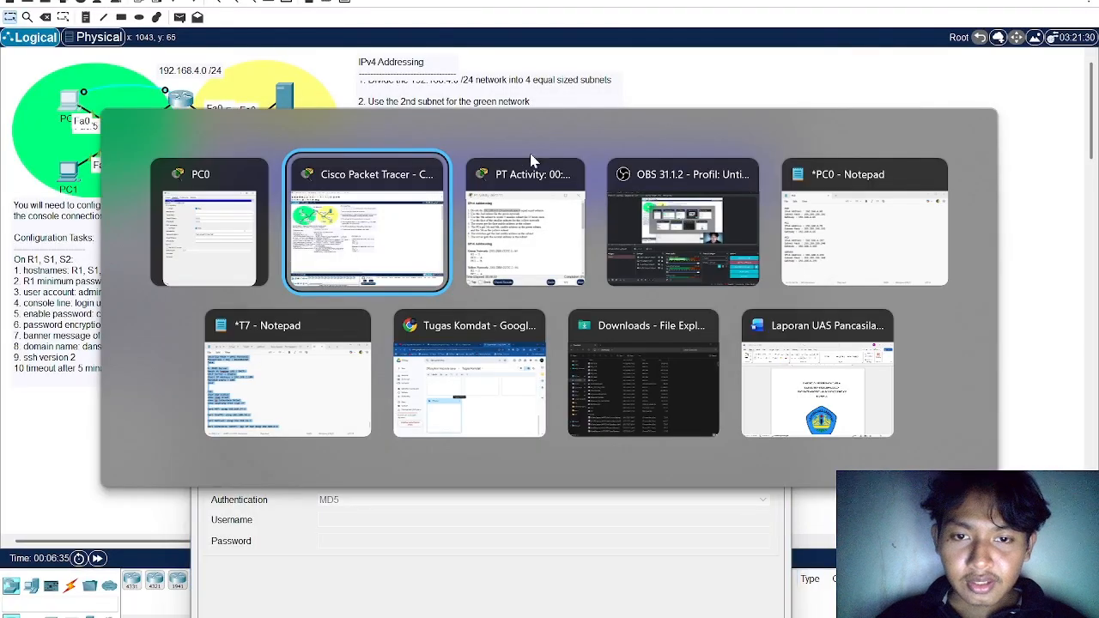
key(alt+Tab)
key(alt+Tab)
key(alt+Tab)
drag(502, 173, 702, 144)
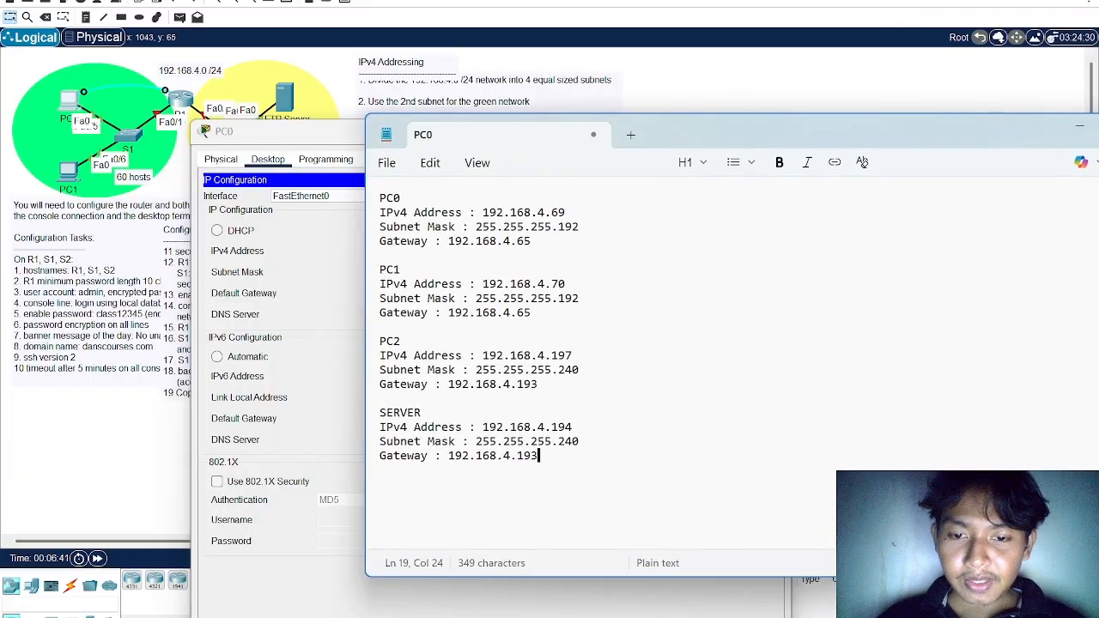
drag(538, 384, 363, 216)
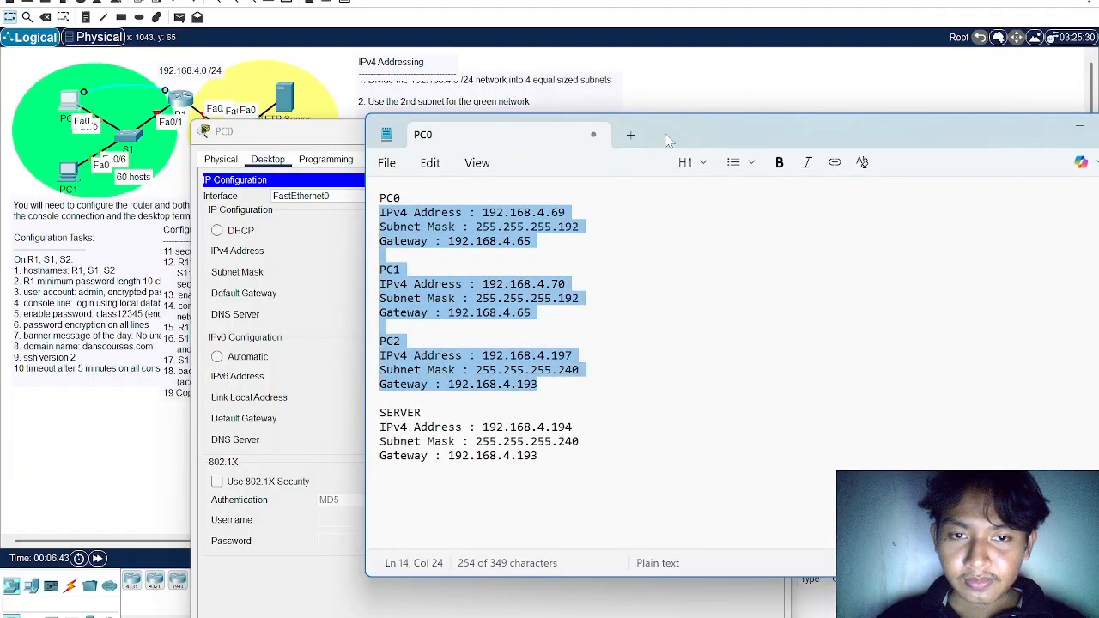
drag(670, 142, 624, 309)
click(544, 328)
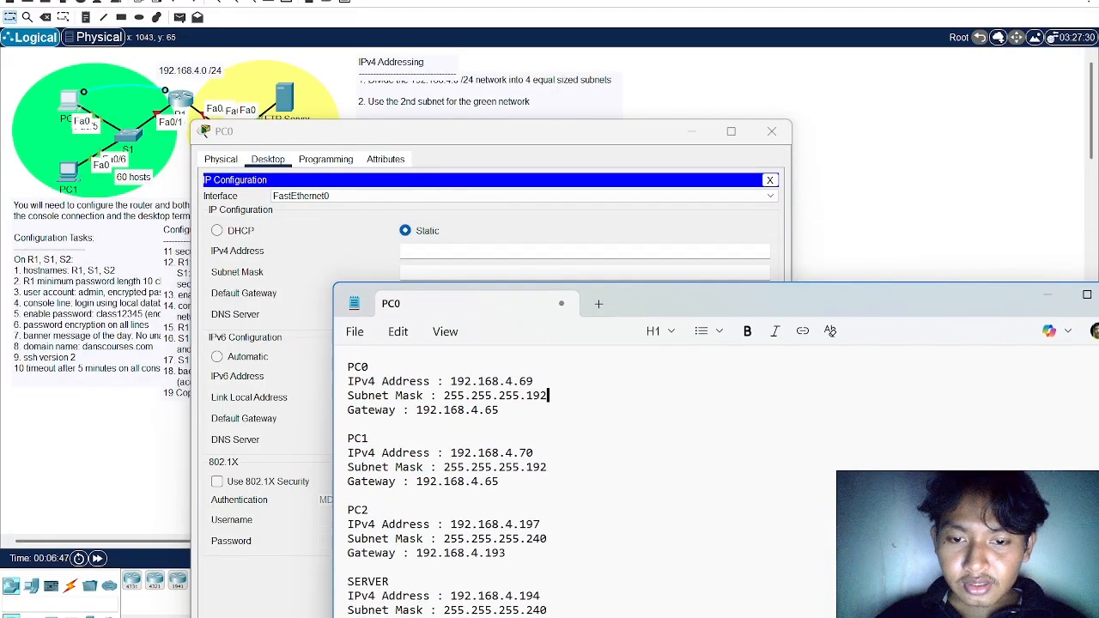
Set PC0's IPv4 address to 192.168.4.69 from the notes and fill in the subnet mask 255.255.255.0
drag(534, 381, 444, 381)
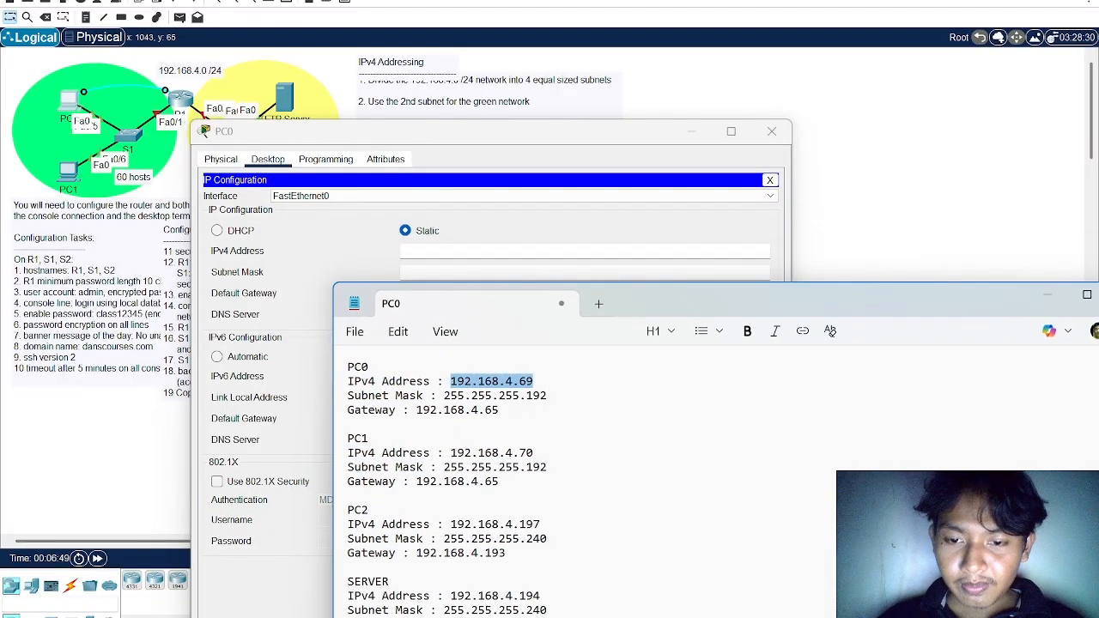
key(ctrl+c)
click(464, 250)
key(ctrl+v)
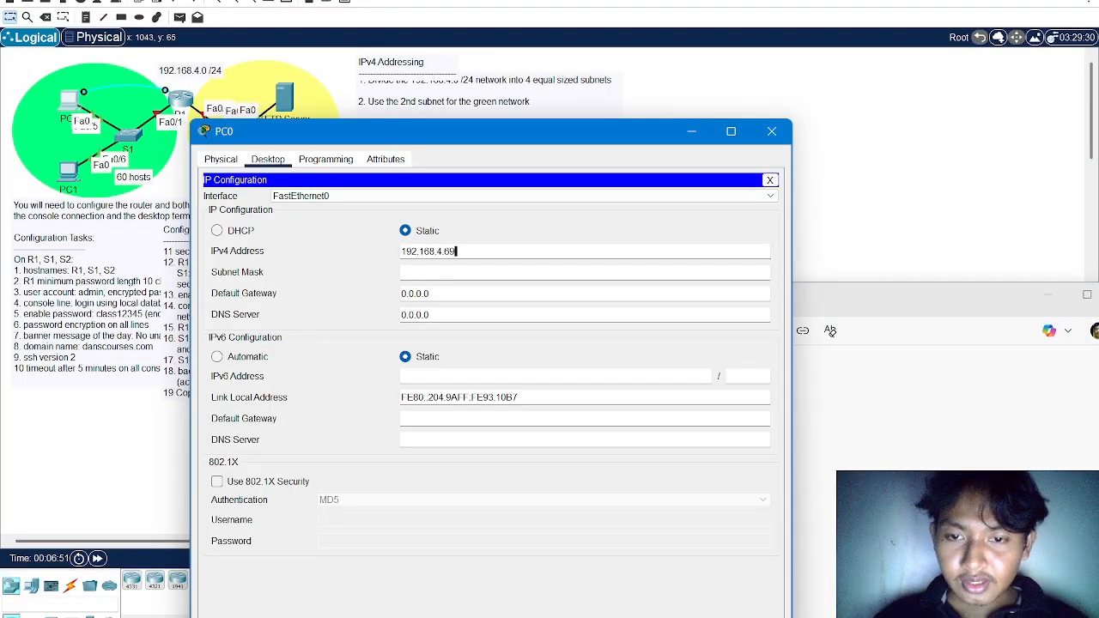
click(463, 272)
key(Tab)
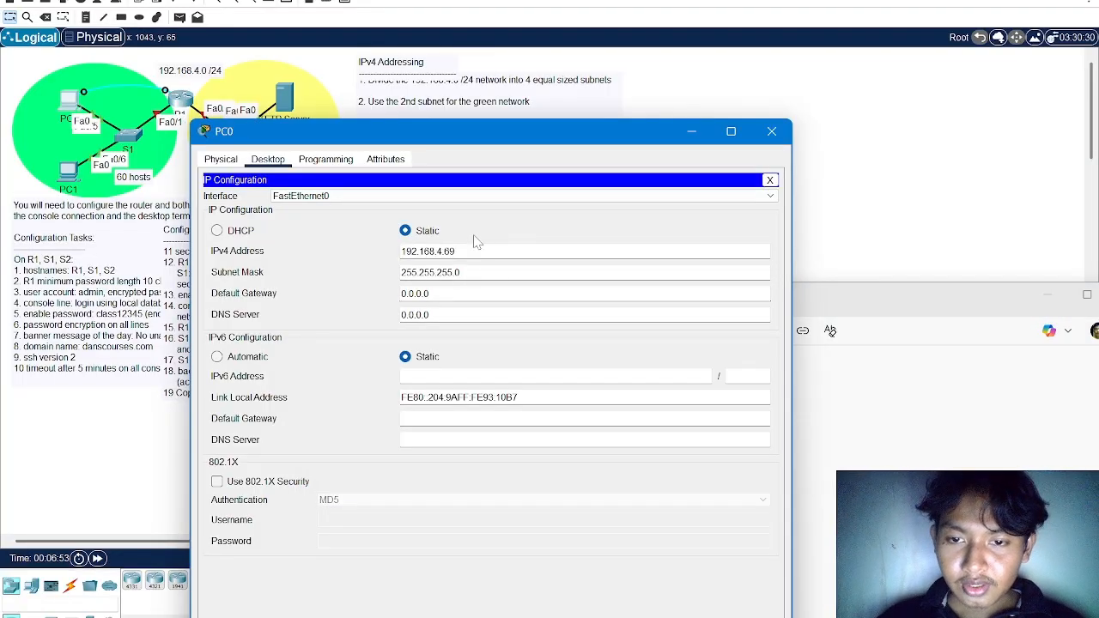
Set PC0's IPv4 default gateway to 192.168.4.65
drag(456, 252, 359, 252)
double_click(430, 293)
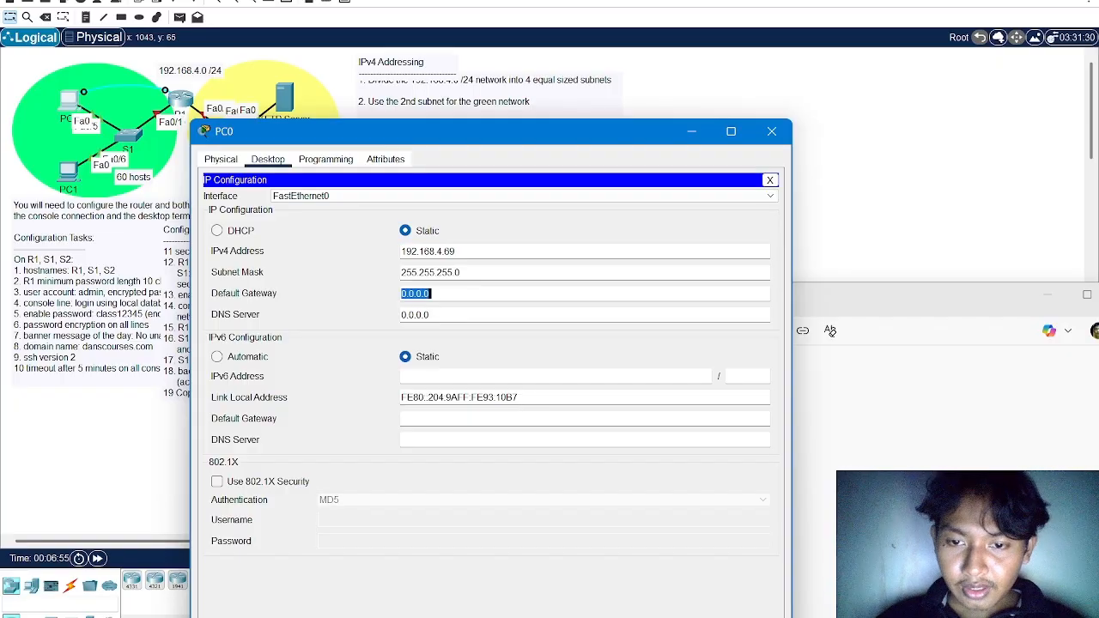
key(ctrl+v)
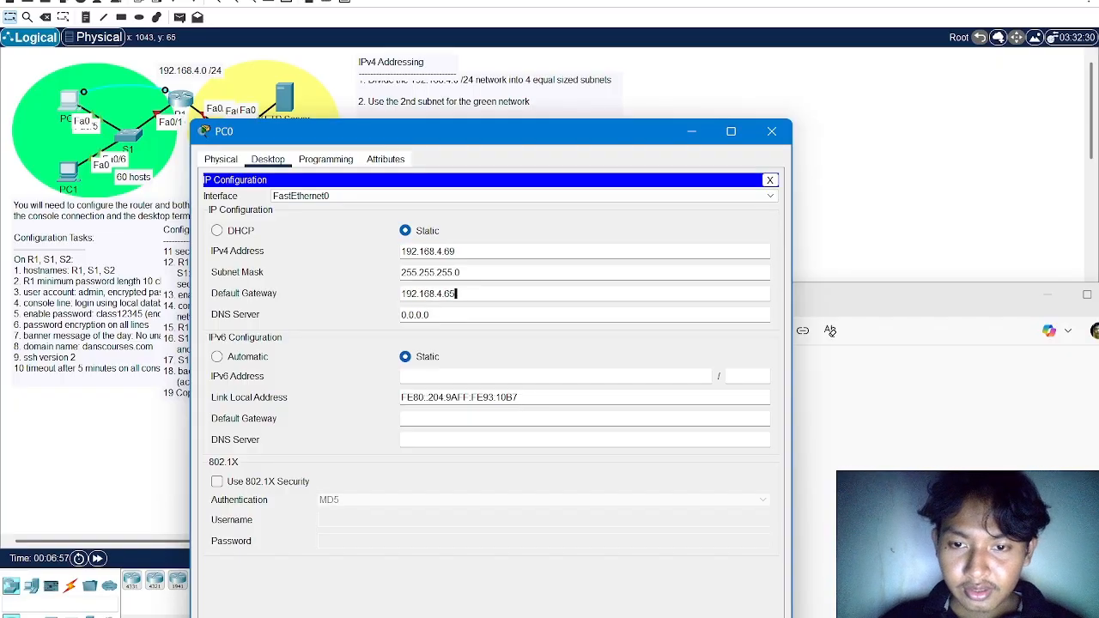
key(ctrl+a)
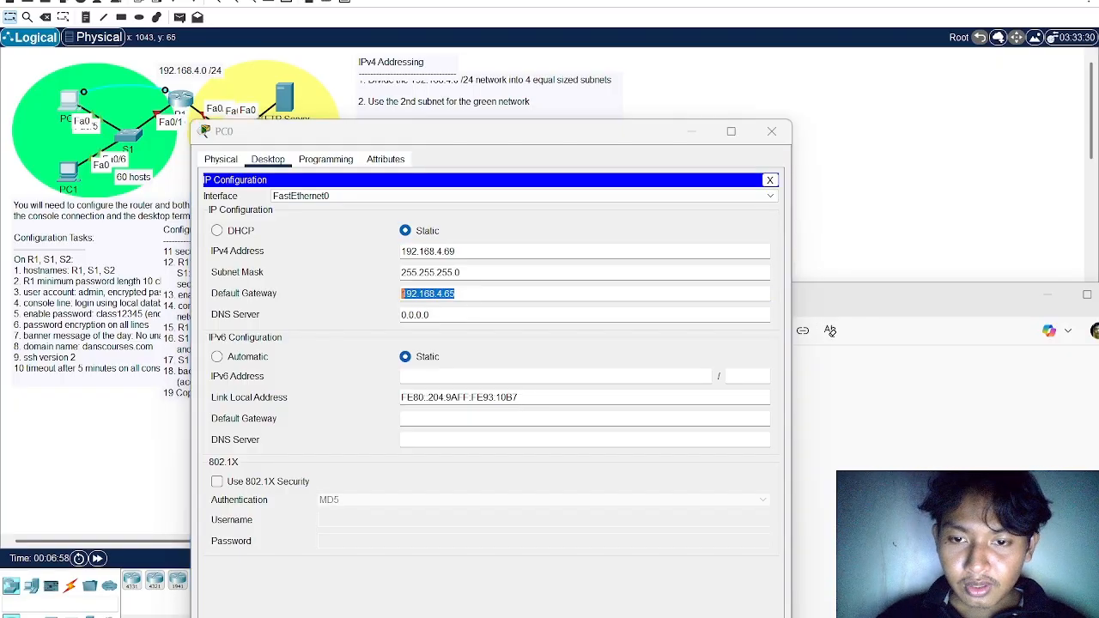
click(830, 331)
key(alt+Tab)
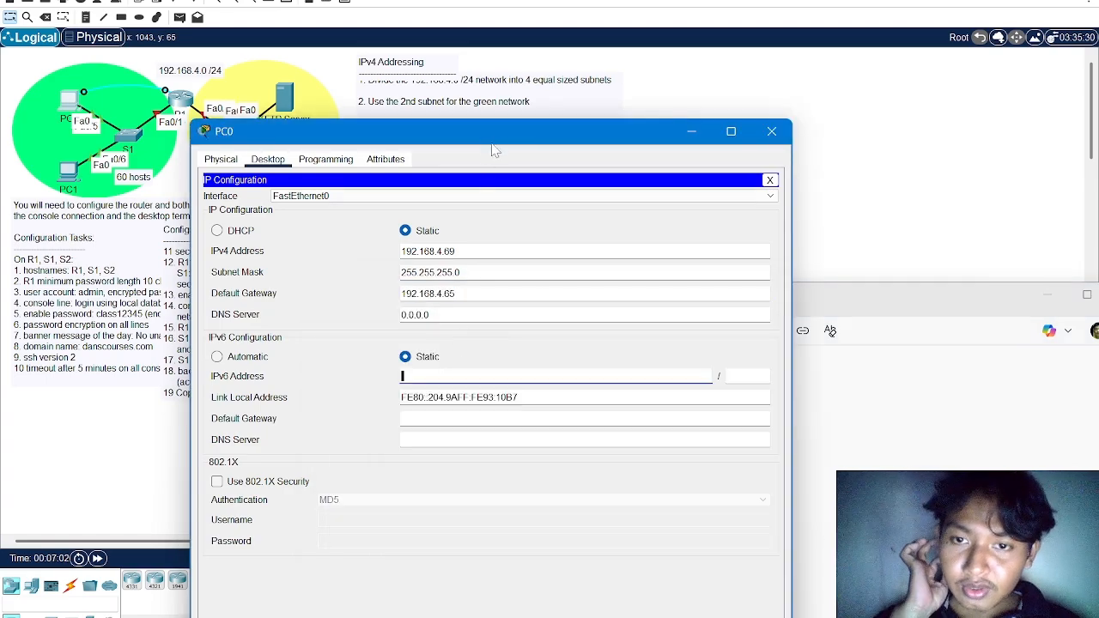
Copy the green network's IPv6 prefix 2001:DB8:CCCC:1:: from the activity instructions
drag(496, 140, 591, 329)
click(618, 251)
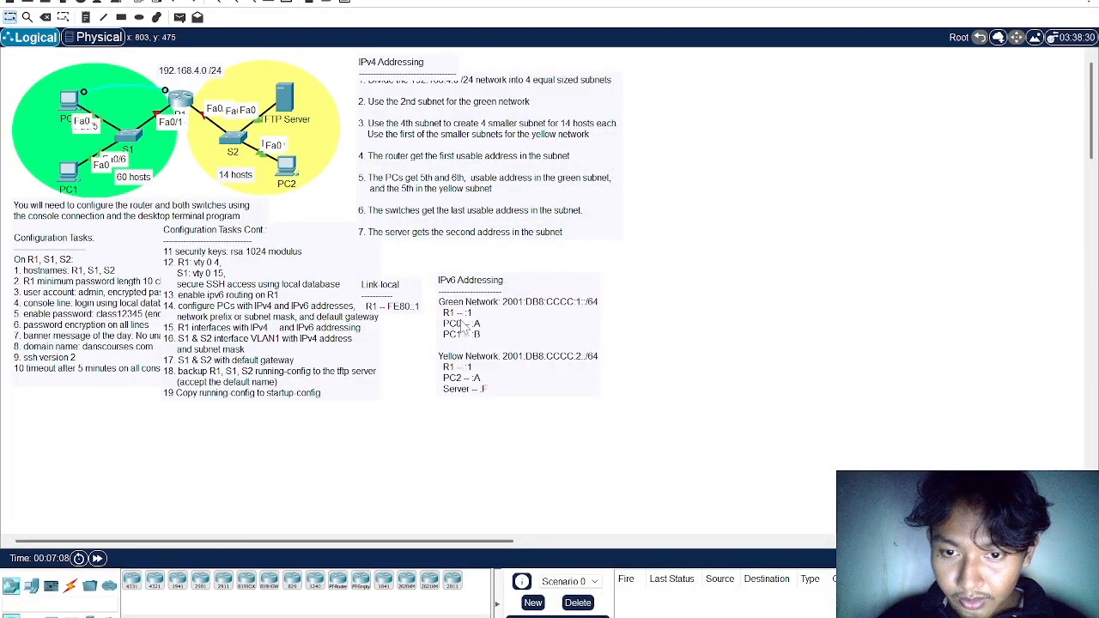
key(alt+Tab)
key(alt+Tab)
key(alt+Tab)
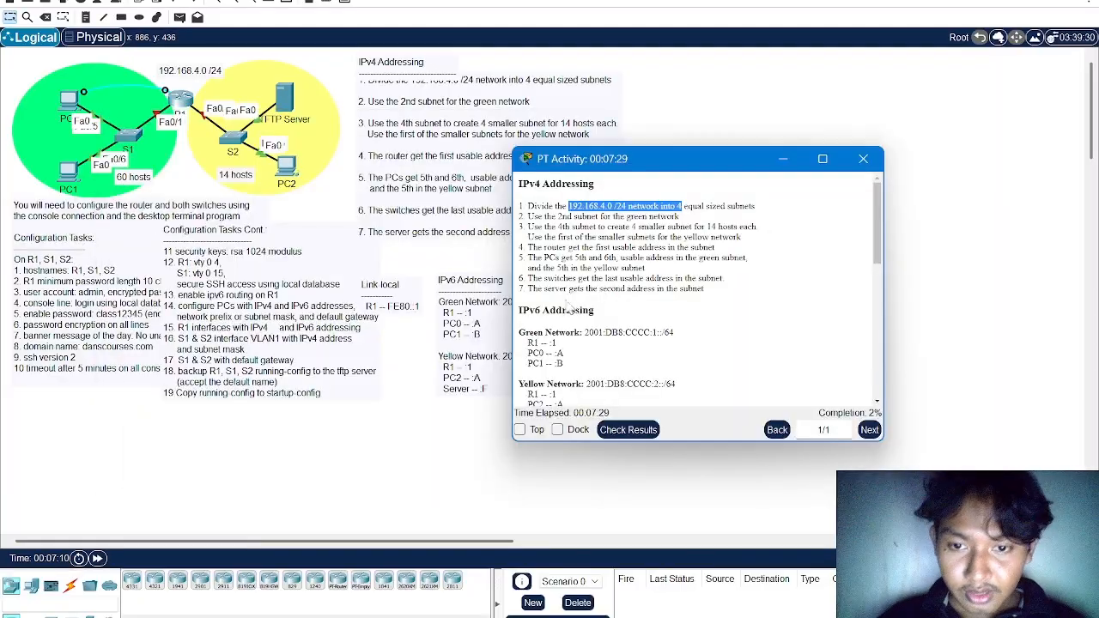
scroll(588, 326, down, 1)
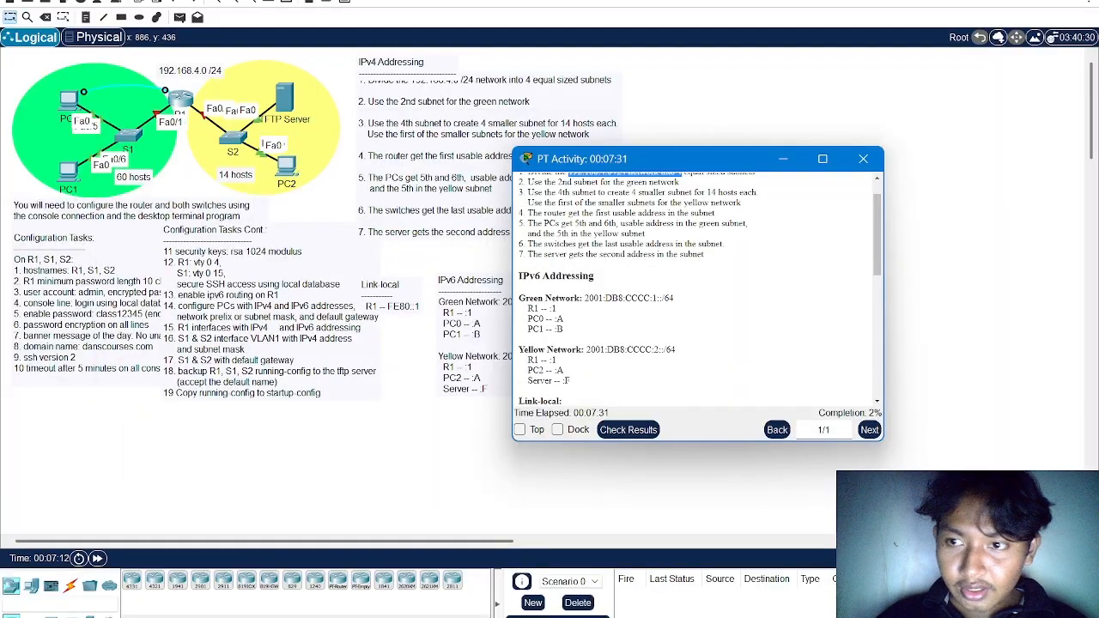
drag(519, 297, 662, 300)
key(ctrl+c)
click(584, 332)
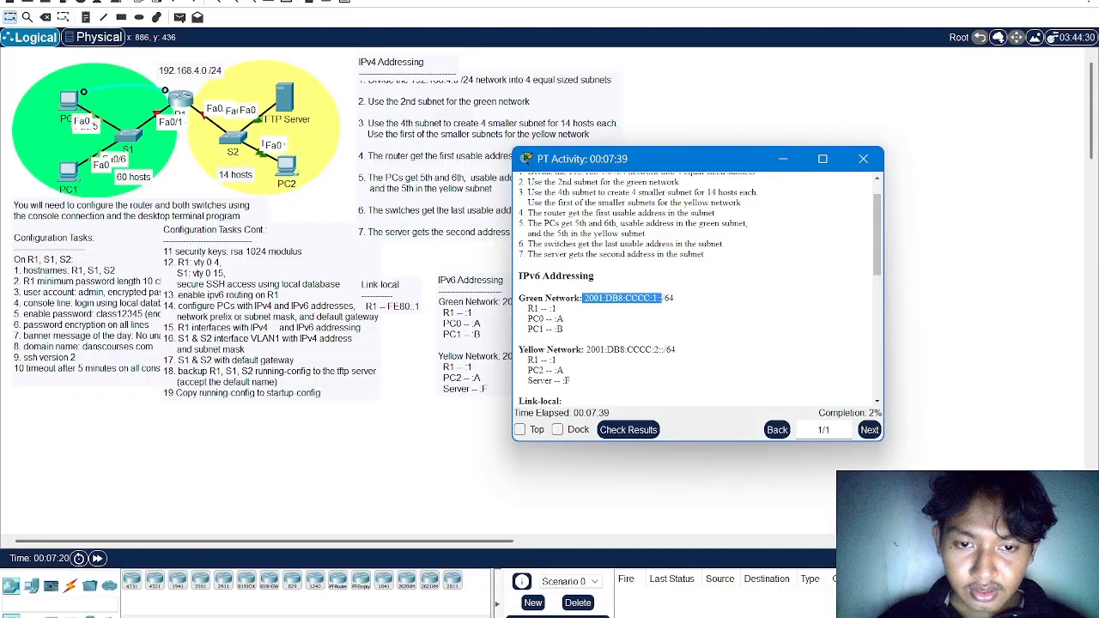
Try to assign PC0 the static IPv6 address 2001:DB8:CCCC:1::A with prefix length 64, using the copied prefix
key(alt+Tab)
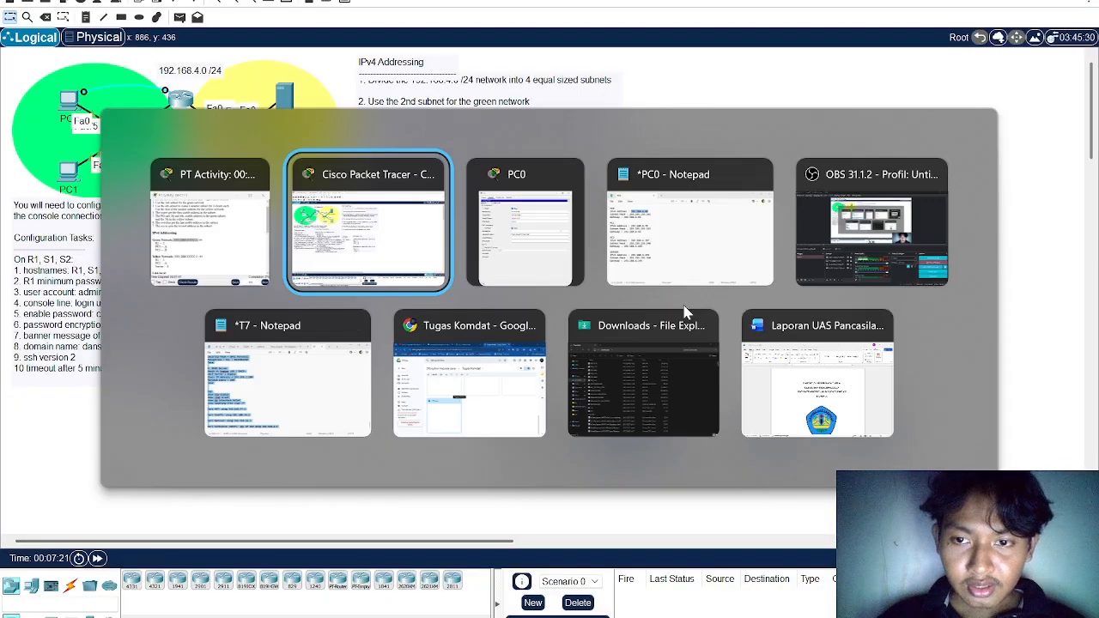
key(alt+Tab)
drag(562, 318, 531, 108)
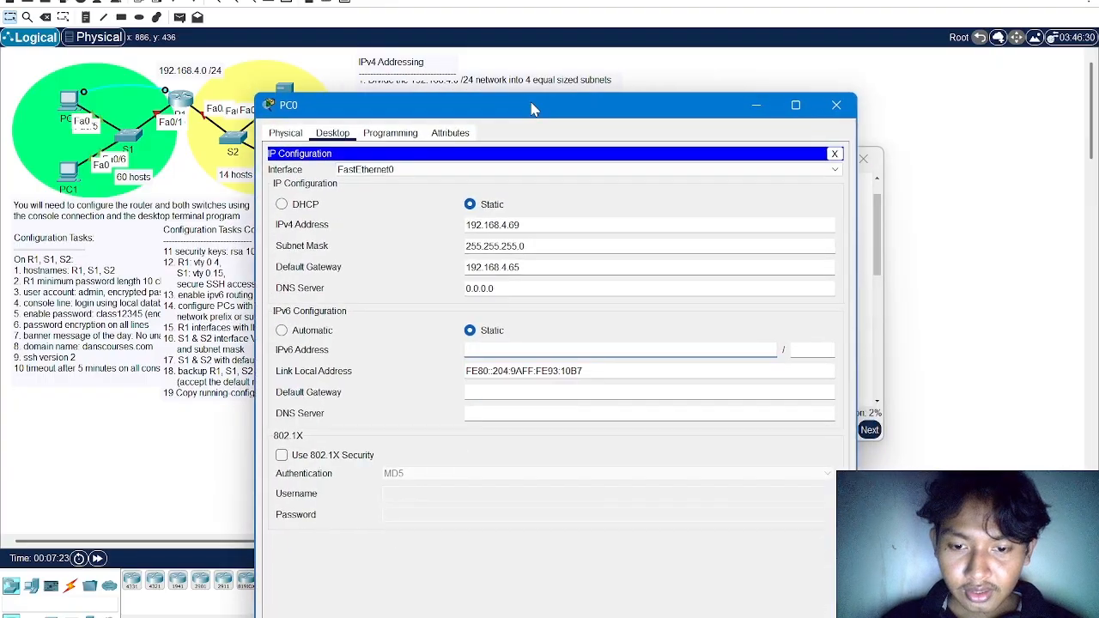
key(ctrl+v)
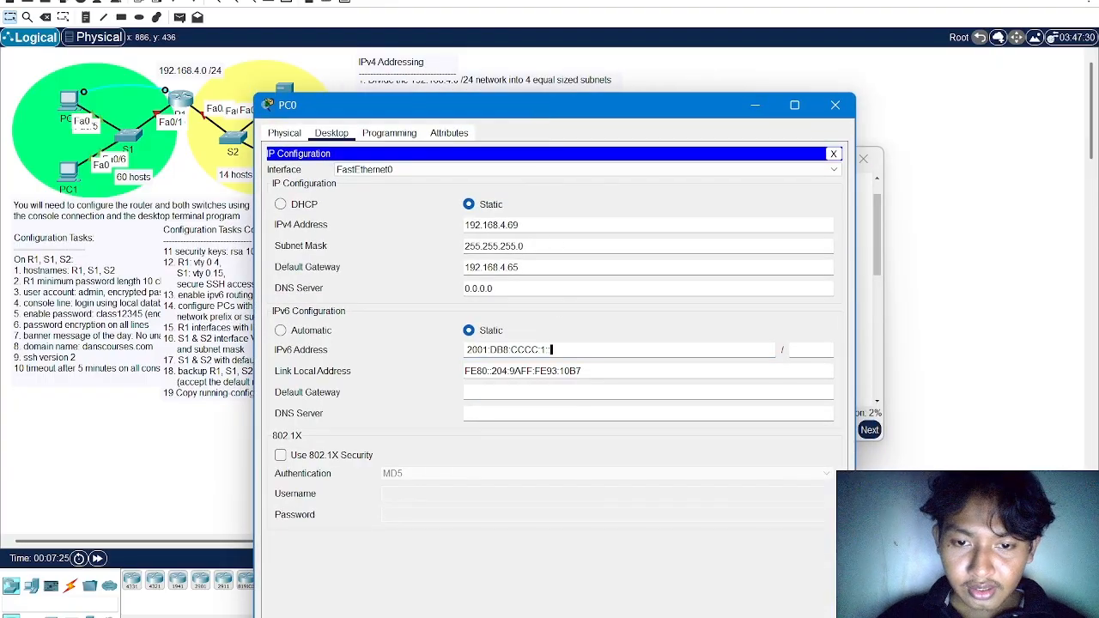
drag(589, 115, 536, 421)
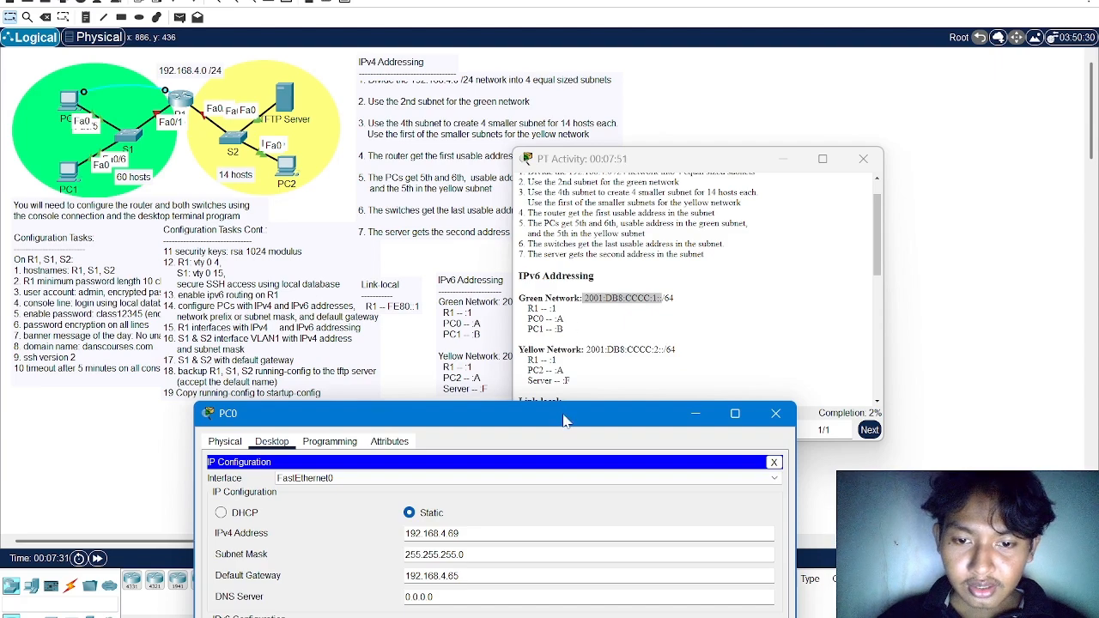
drag(564, 421, 580, 161)
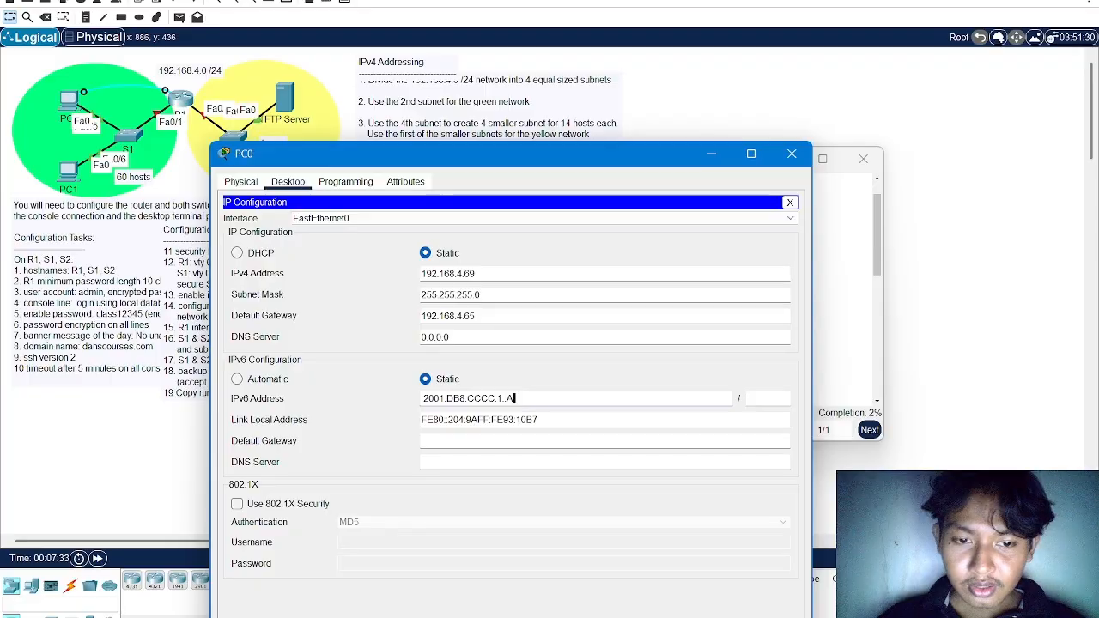
click(748, 398)
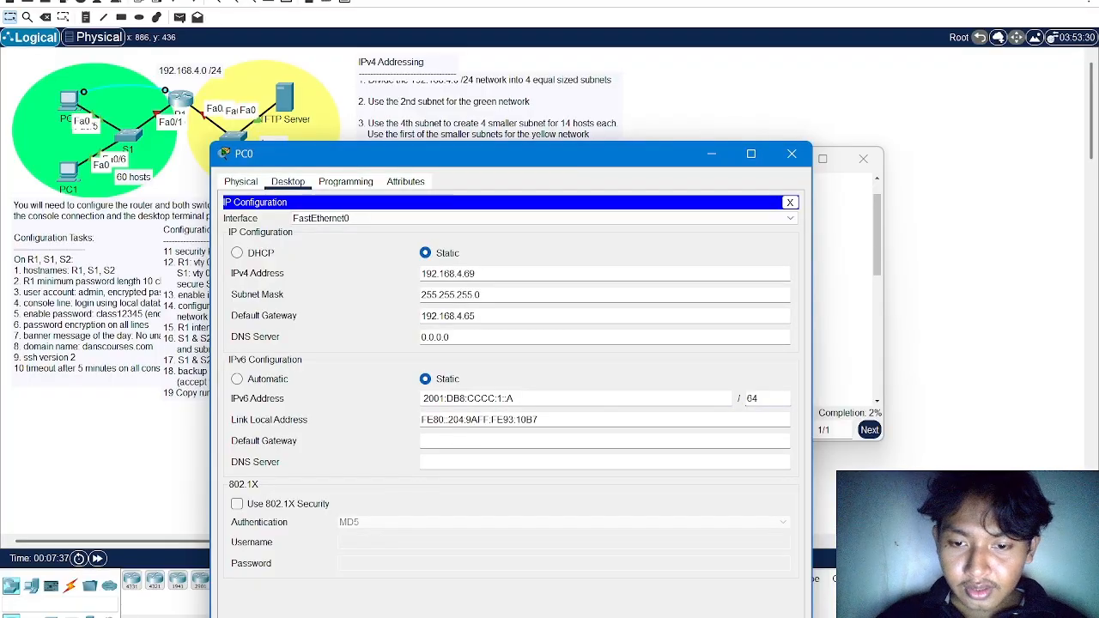
key(Return)
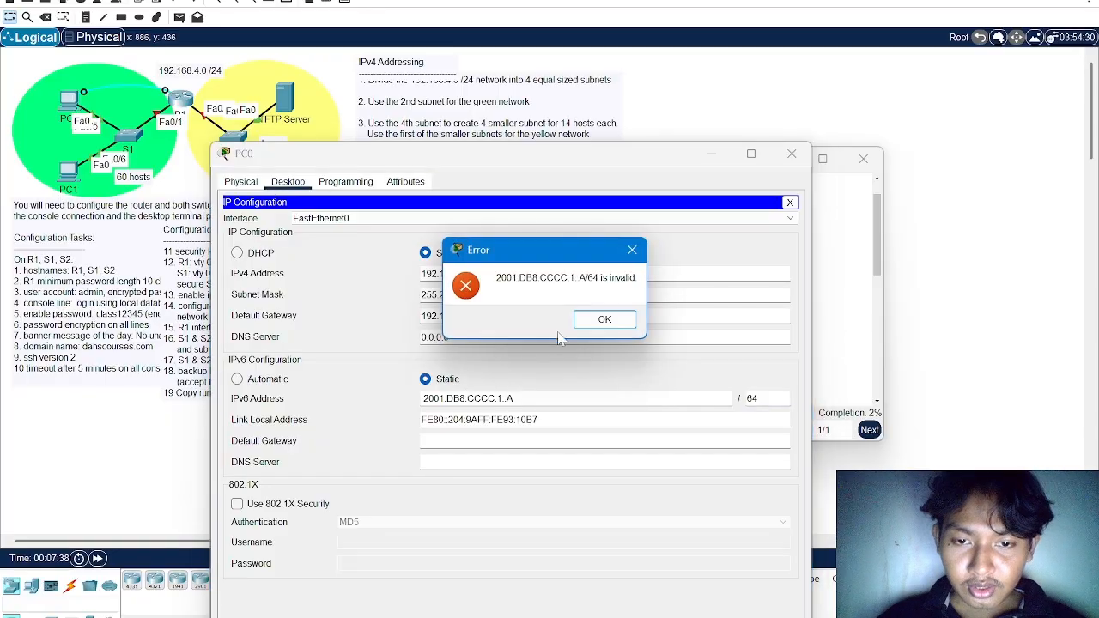
click(604, 320)
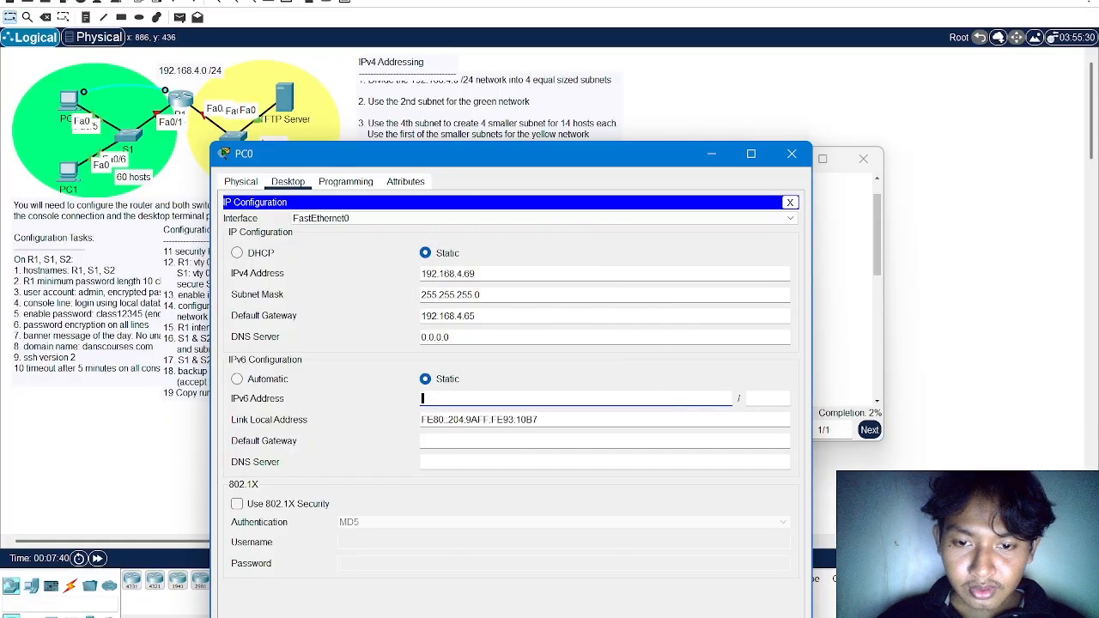
Retry entering 2001:DB8:CCCC:1::A with prefix length 64 as PC0's IPv6 address
key(ctrl+v)
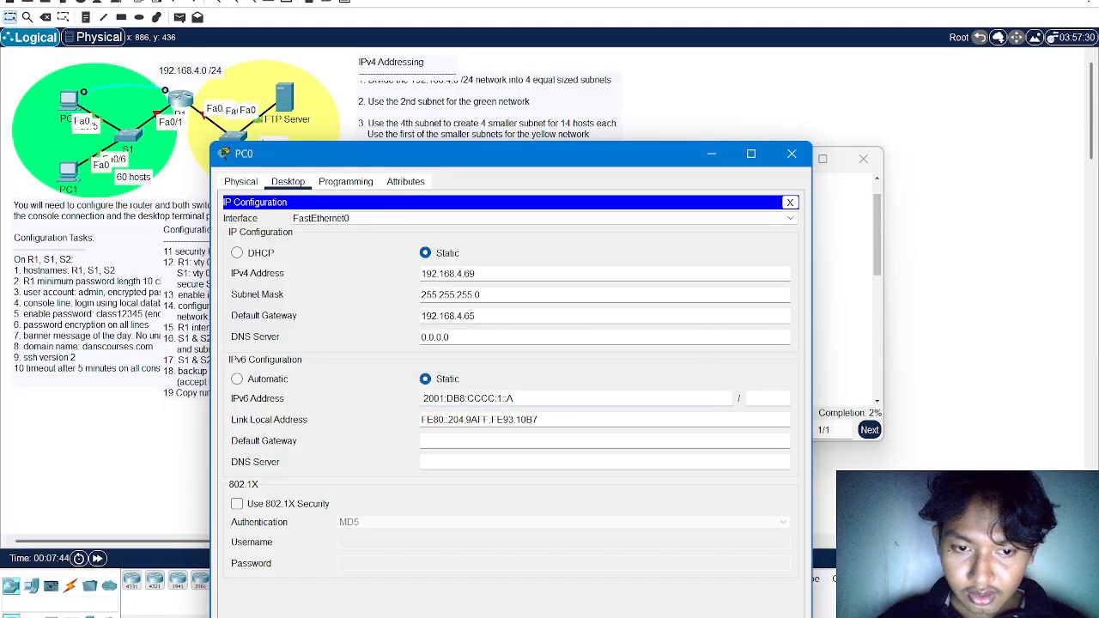
click(770, 404)
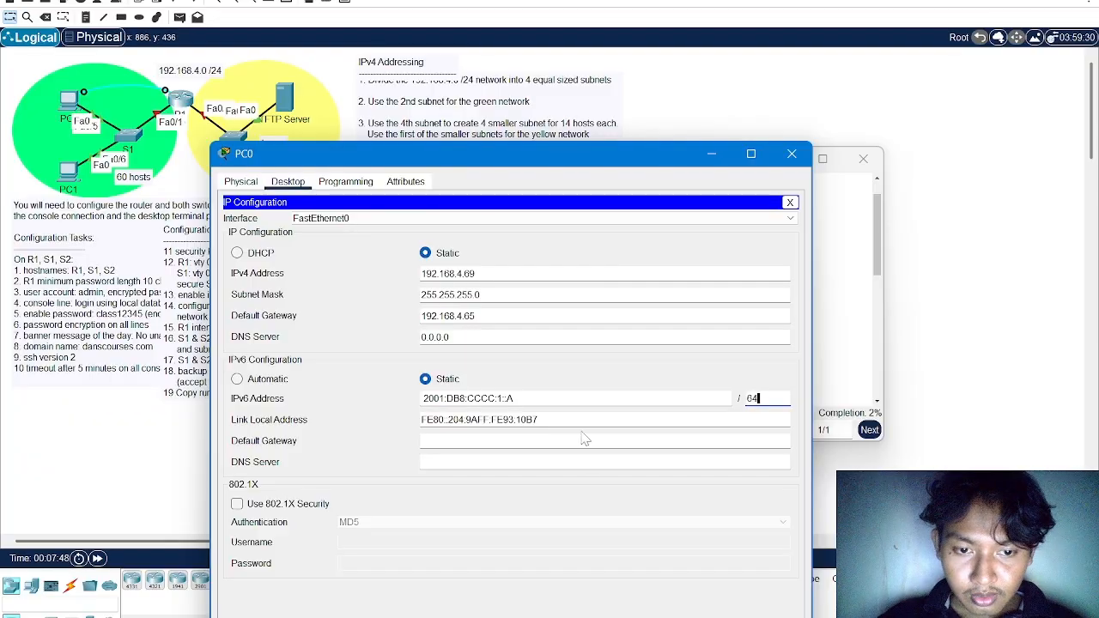
click(549, 421)
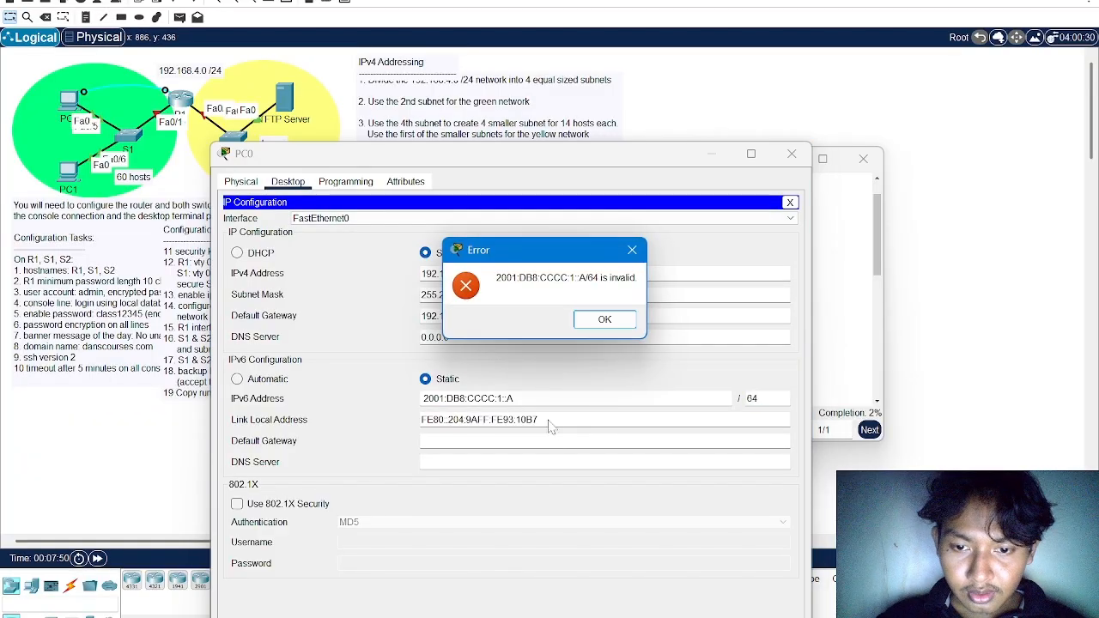
click(604, 320)
Try to assign PC0 the static IPv6 address 2001:DB8::CCCC:1::A with prefix length 64
drag(600, 158, 627, 262)
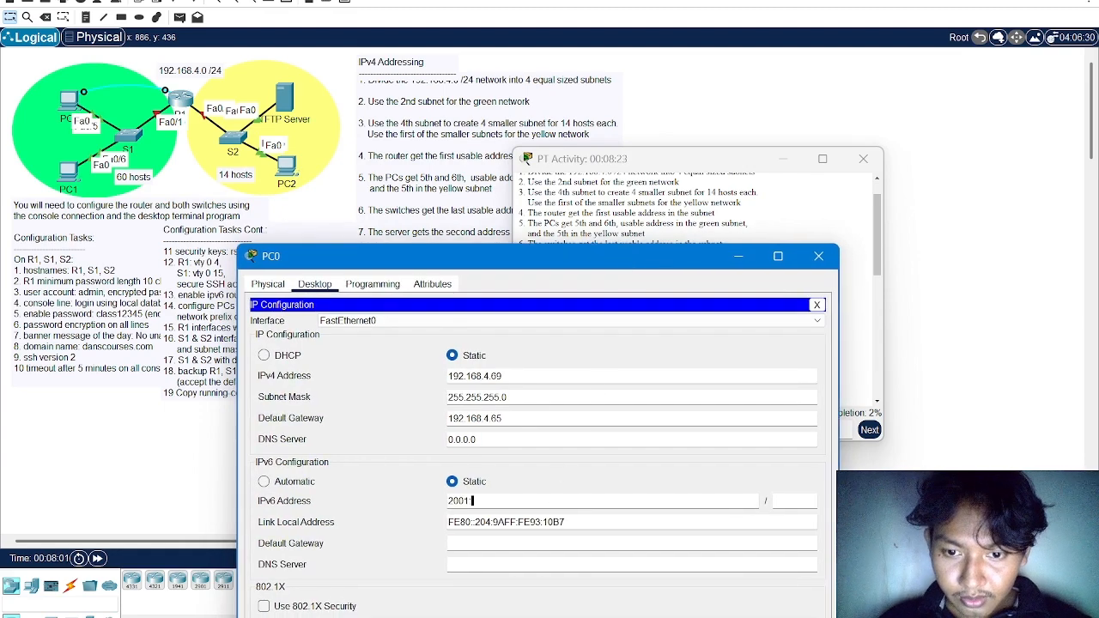
drag(657, 257, 714, 350)
text(2001.DB)
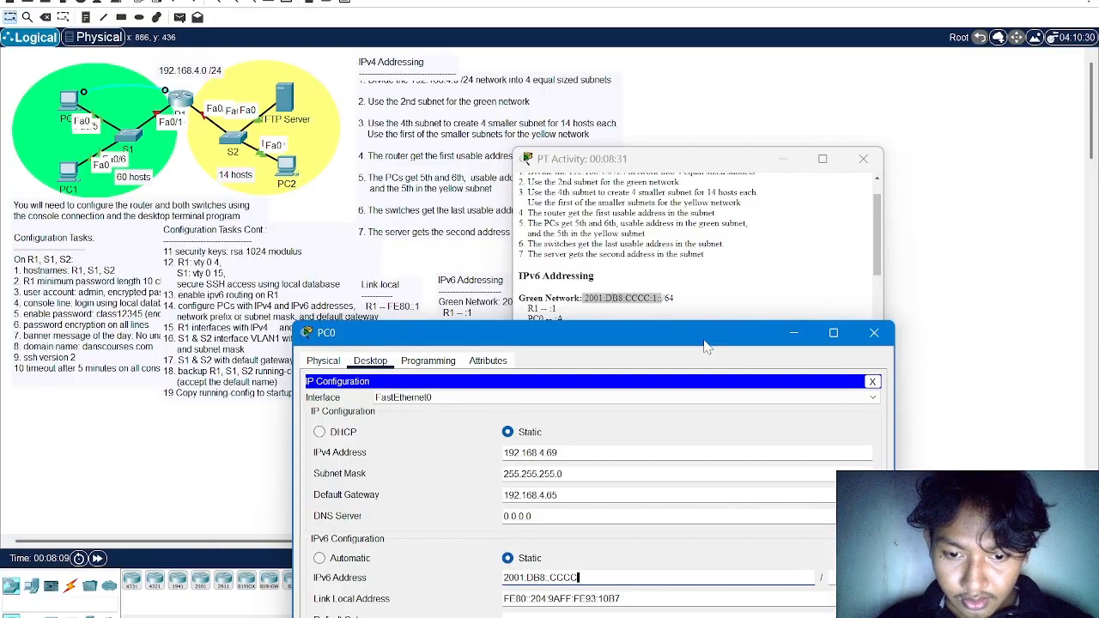
text(8::CCCC:)
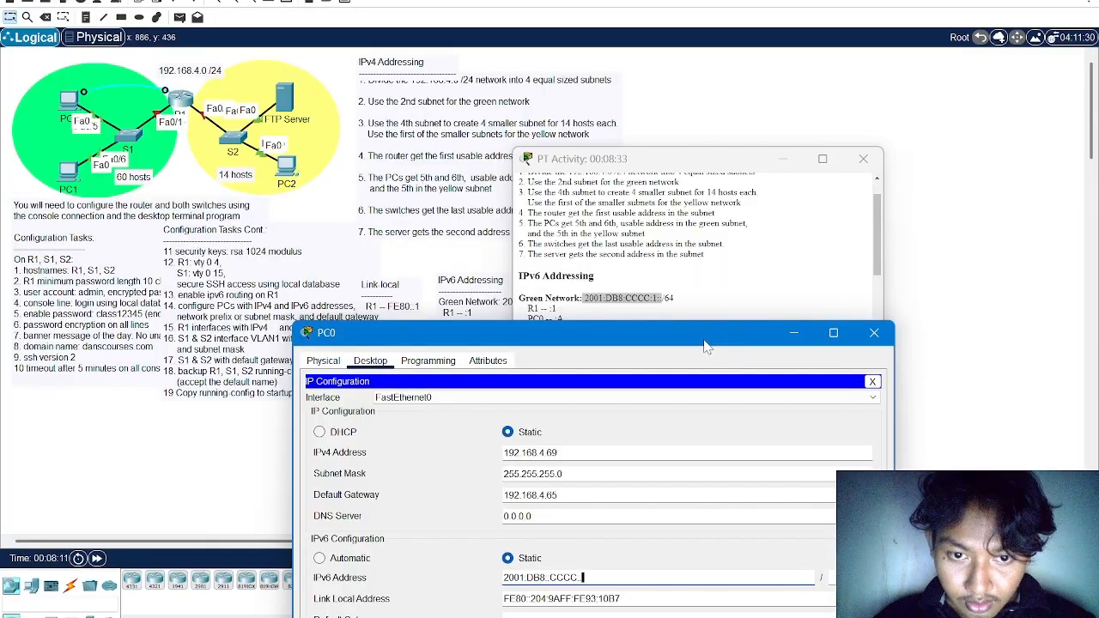
text(1::A)
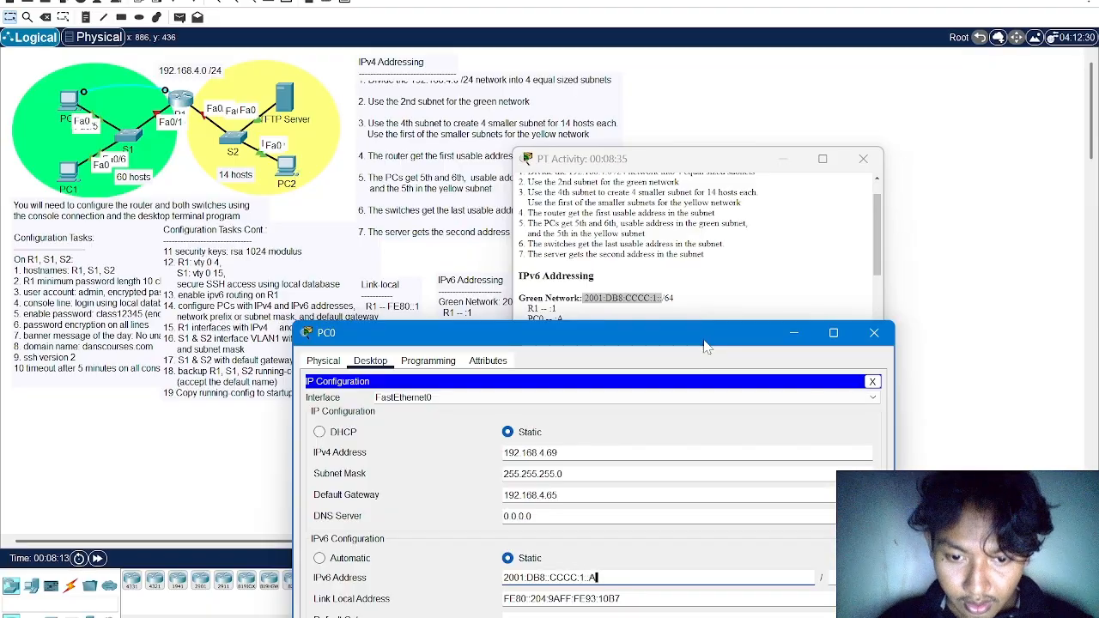
drag(704, 346, 635, 251)
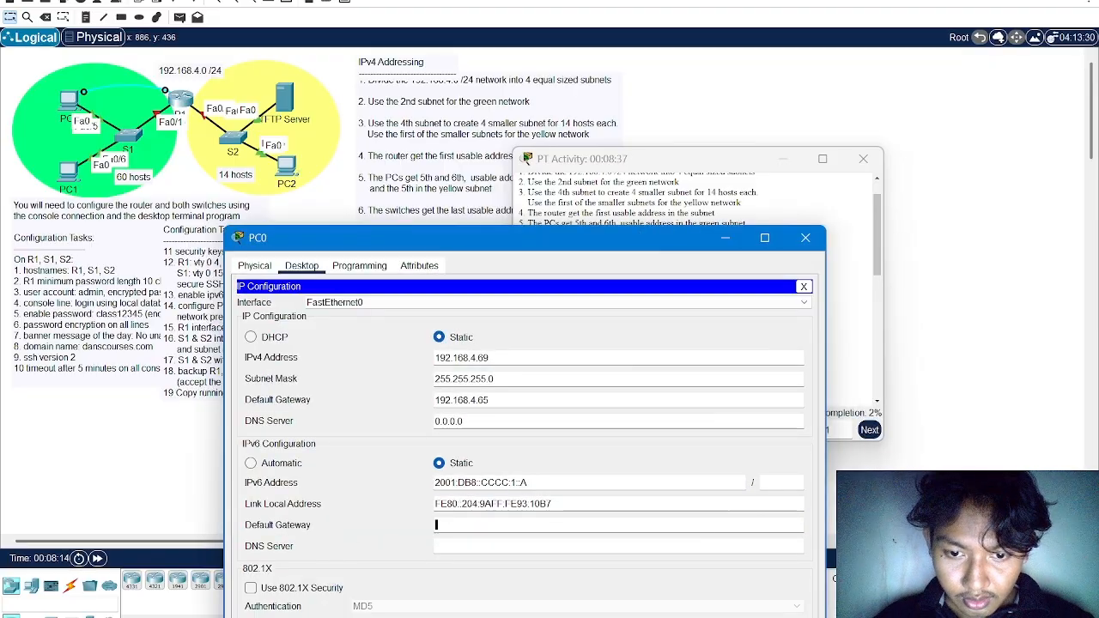
click(777, 483)
text(64)
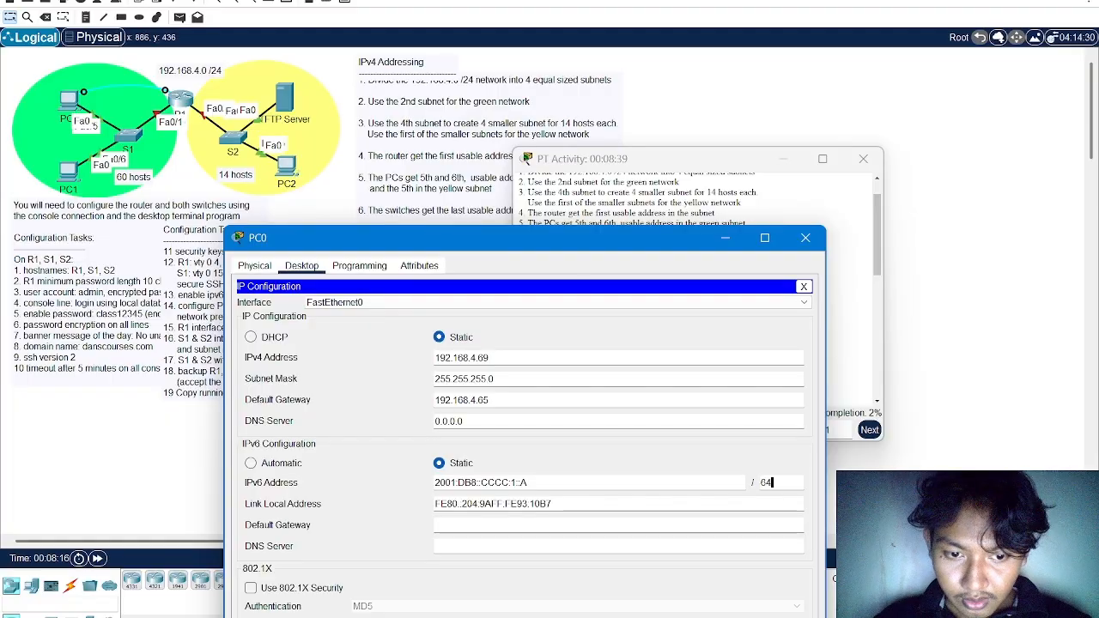
click(717, 530)
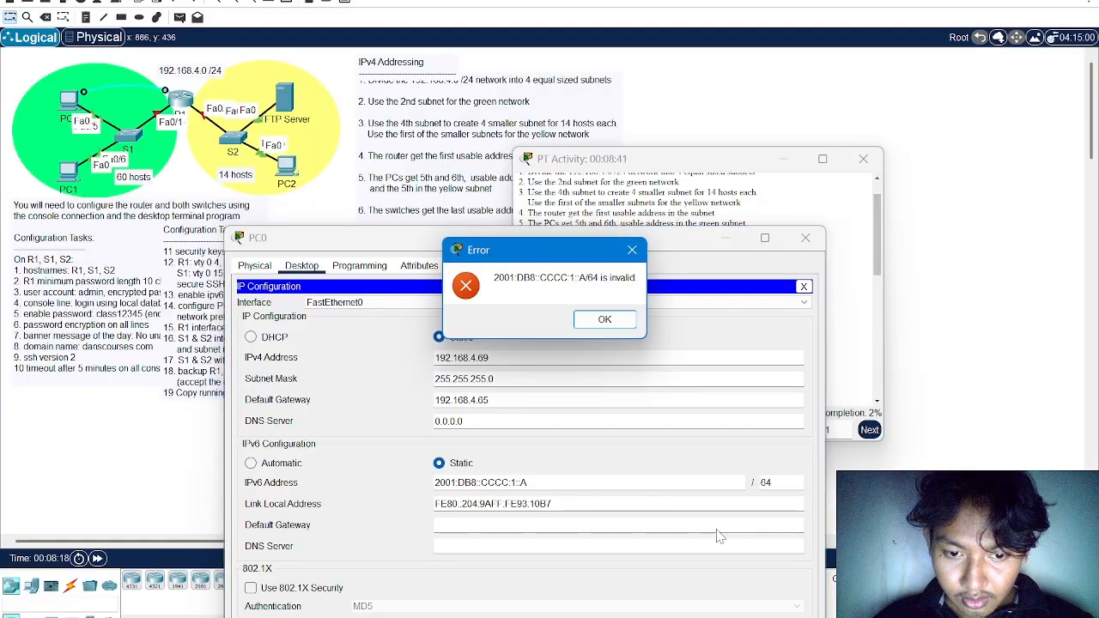
click(604, 319)
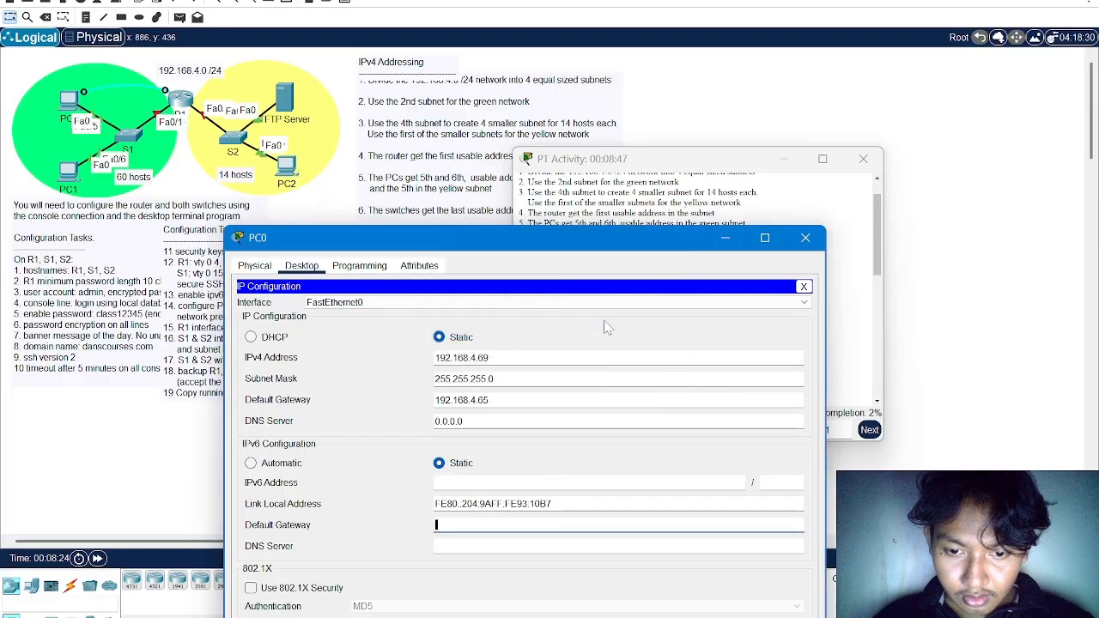
Enter 2001:DB8:CCCC:1::A as PC0's IPv6 address and set its IPv6 default gateway to FE80::1
text(2001:DB8:CCCC:1::)
text(A)
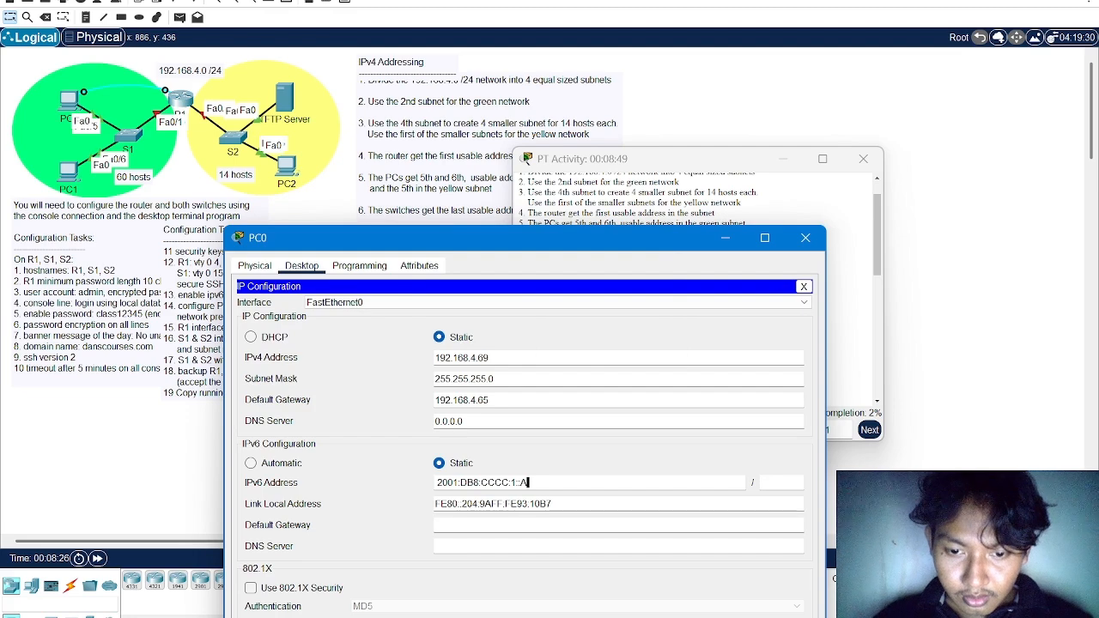
click(440, 525)
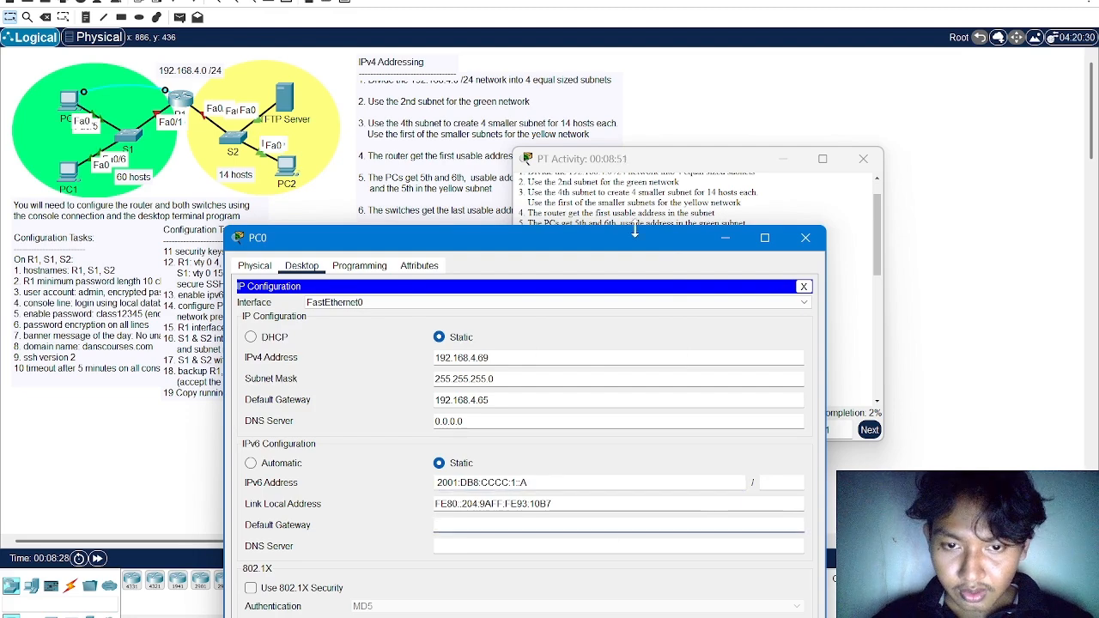
drag(638, 244, 652, 401)
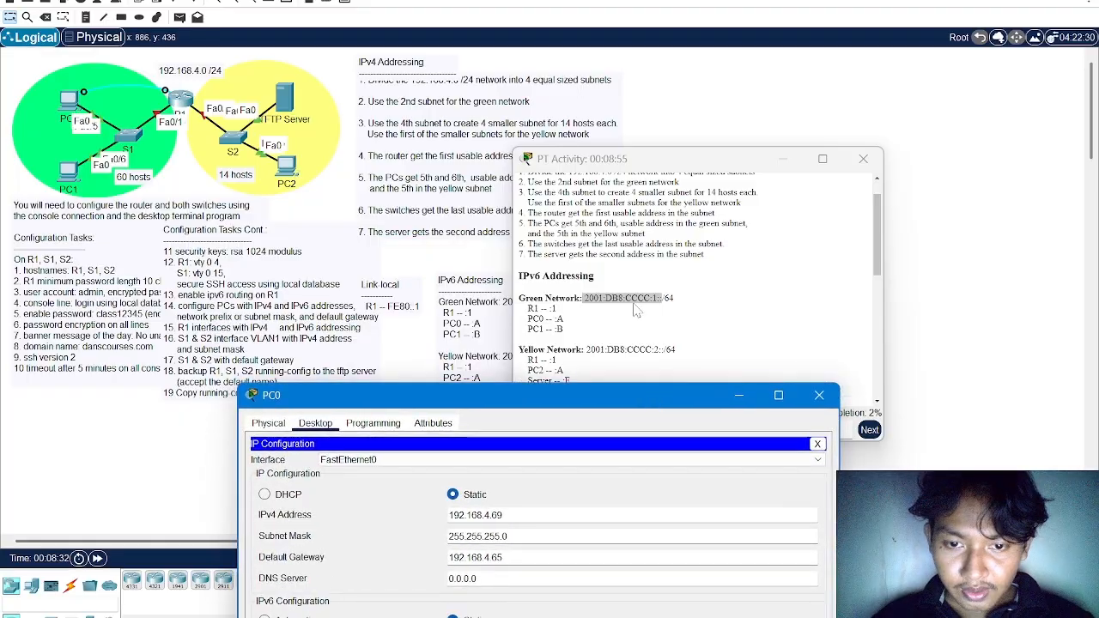
scroll(635, 309, down, 1)
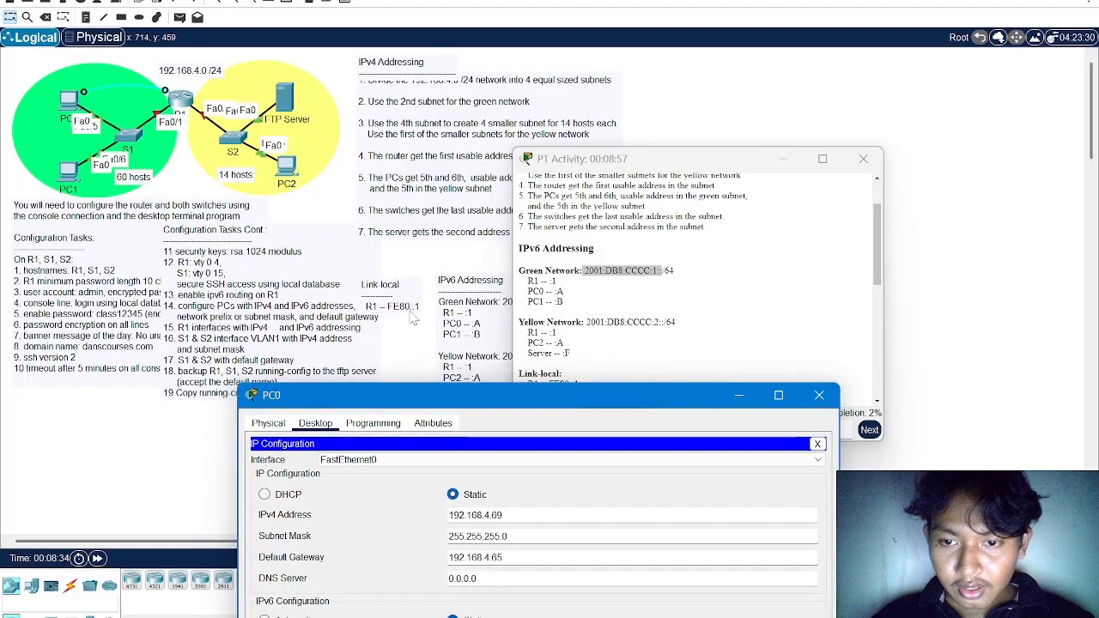
drag(484, 398, 467, 235)
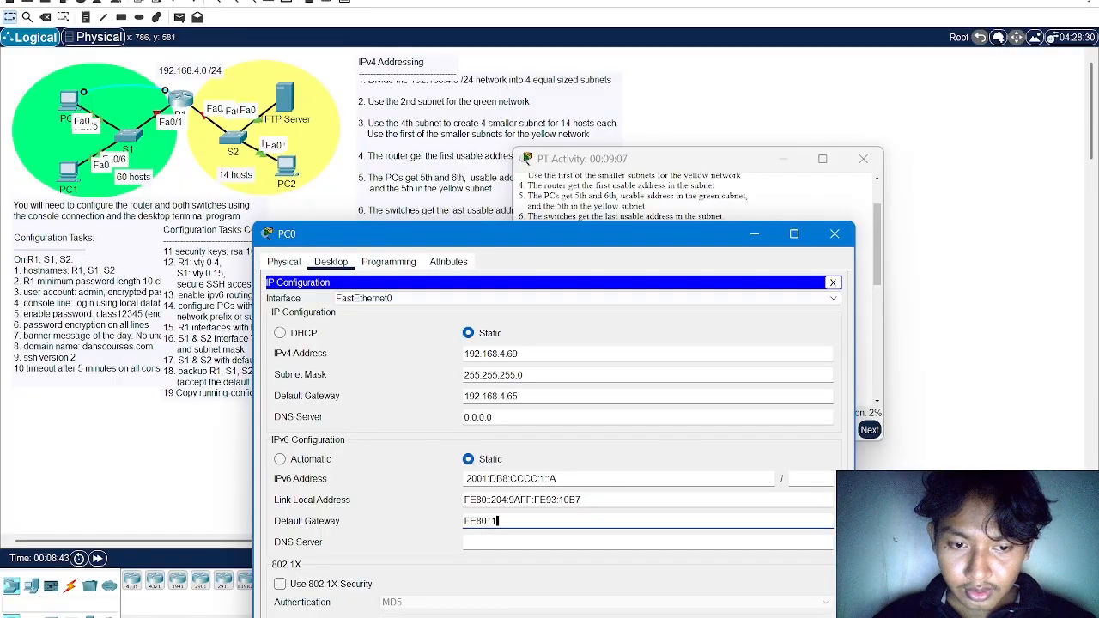
Try to apply prefix length 64 to PC0's IPv6 address, re-enter 2001:DB8:CCCC:1::A without a prefix length, and clear it
click(808, 479)
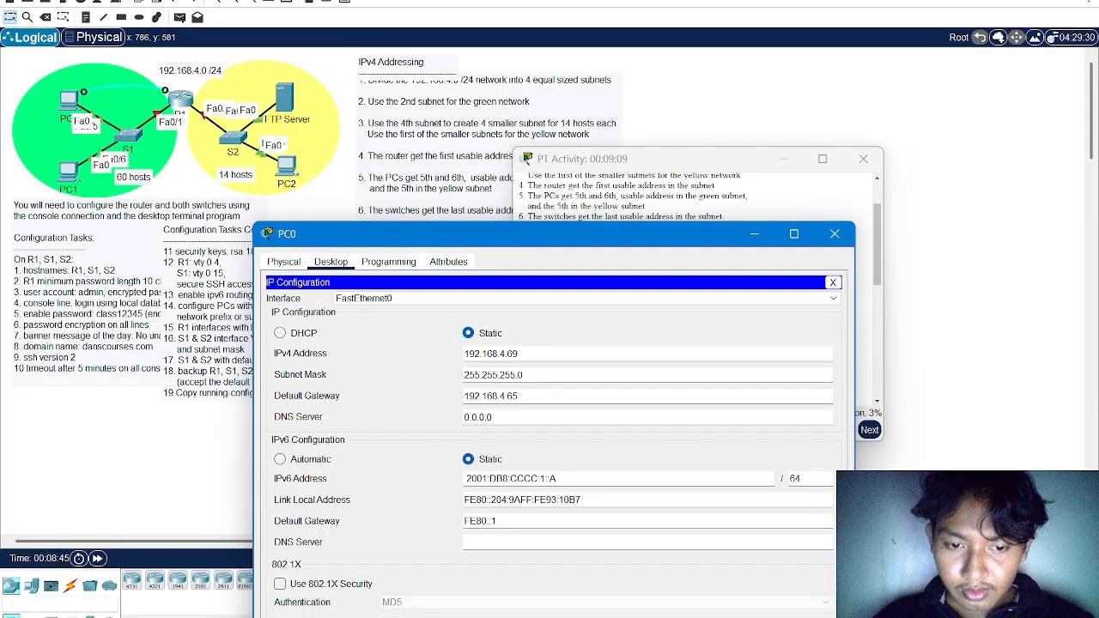
text(64)
key(Return)
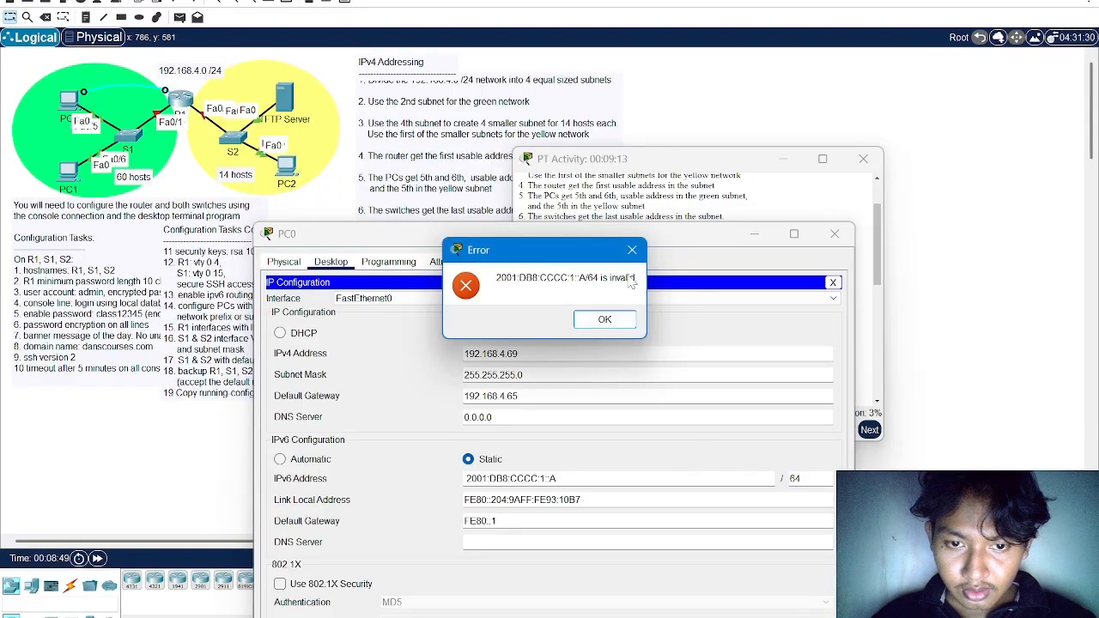
click(605, 320)
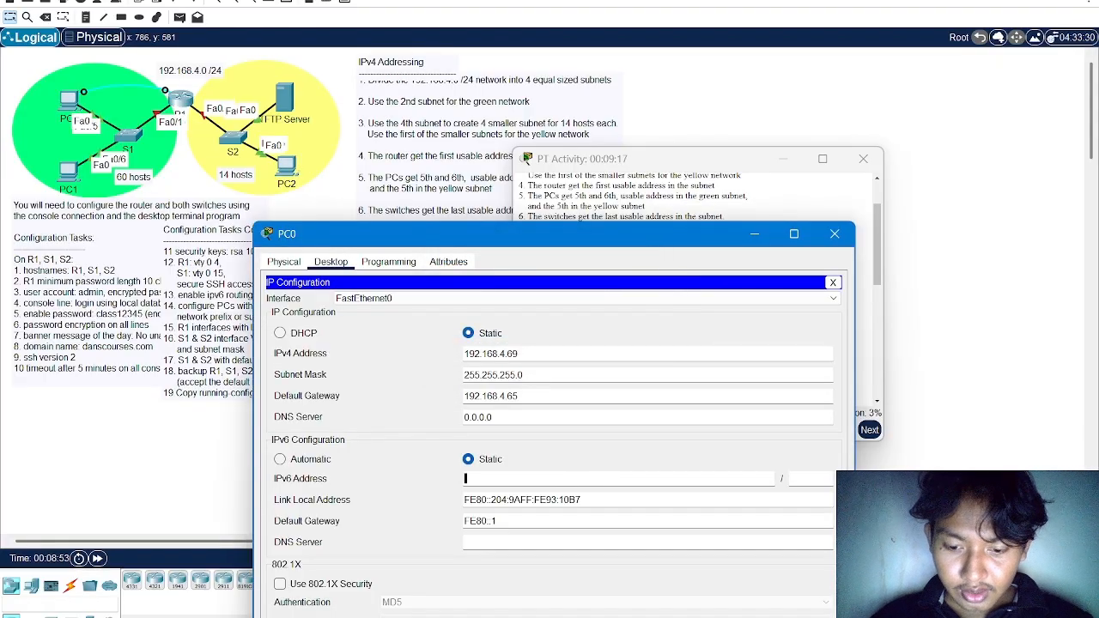
text(2001:DB8:CCCC:1::)
text(A)
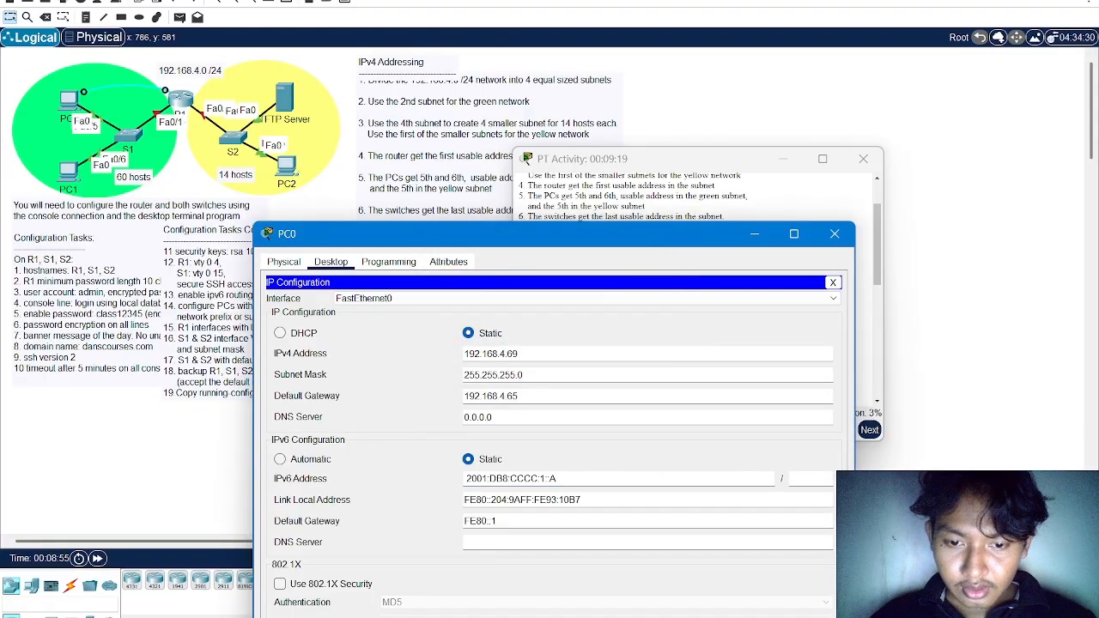
key(ctrl+a)
key(BackSpace)
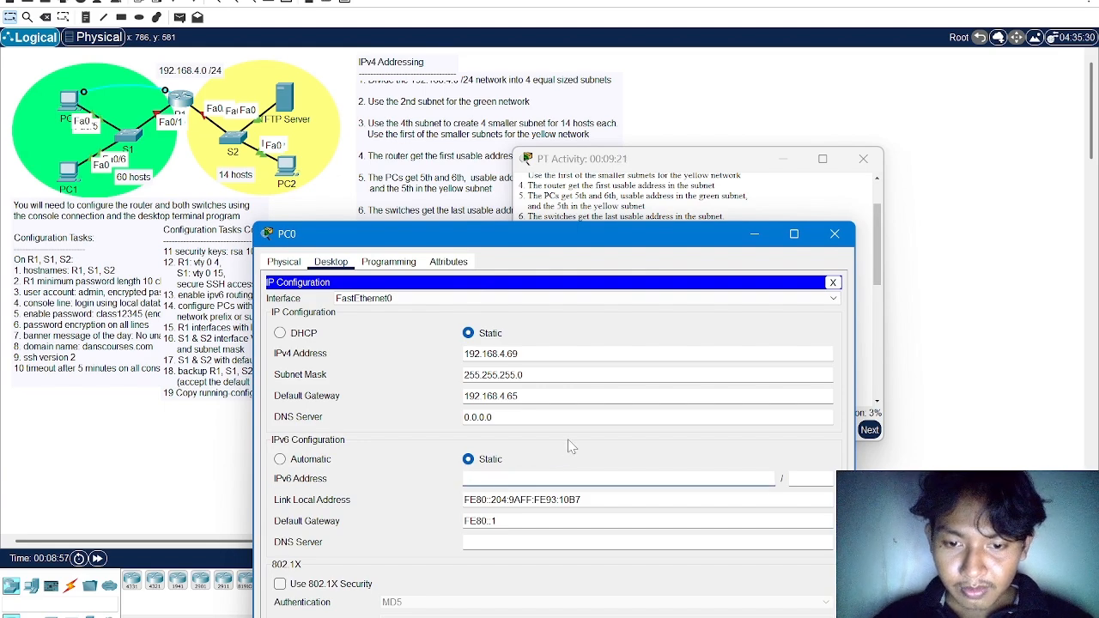
key(alt+Tab)
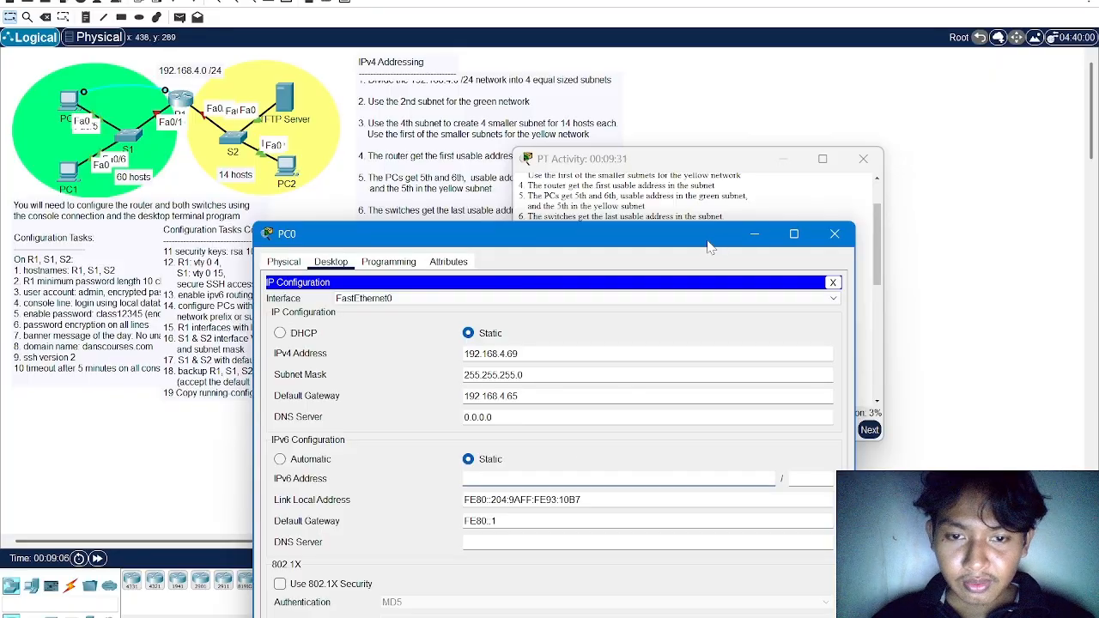
Close PC0's configuration window and review the configuration tasks for R1, S1 and S2 in the activity instructions
drag(773, 239, 598, 225)
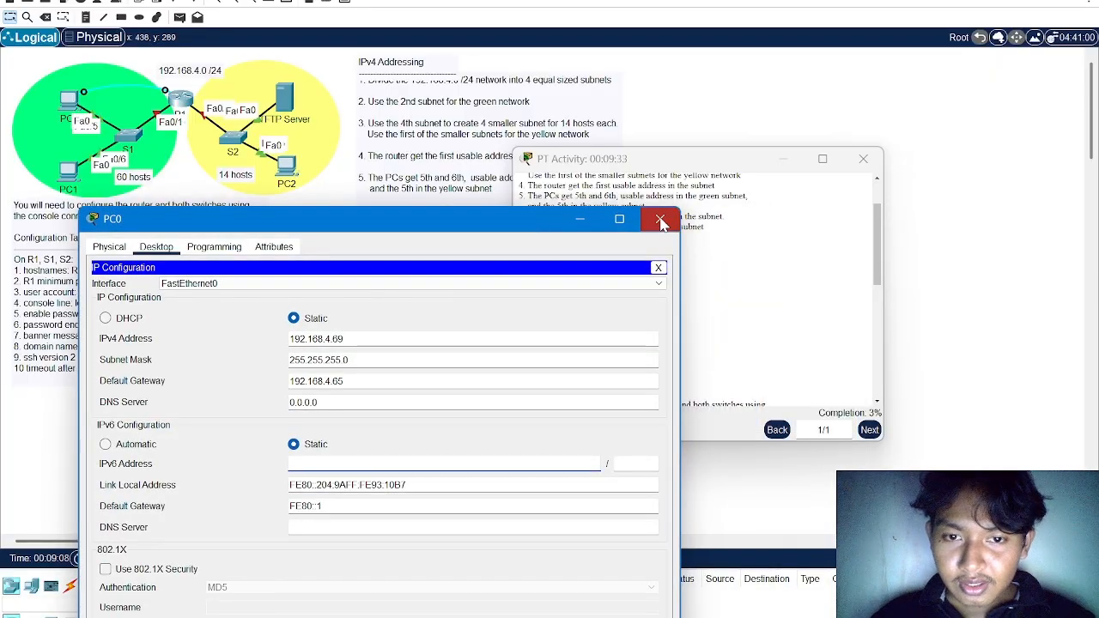
click(660, 222)
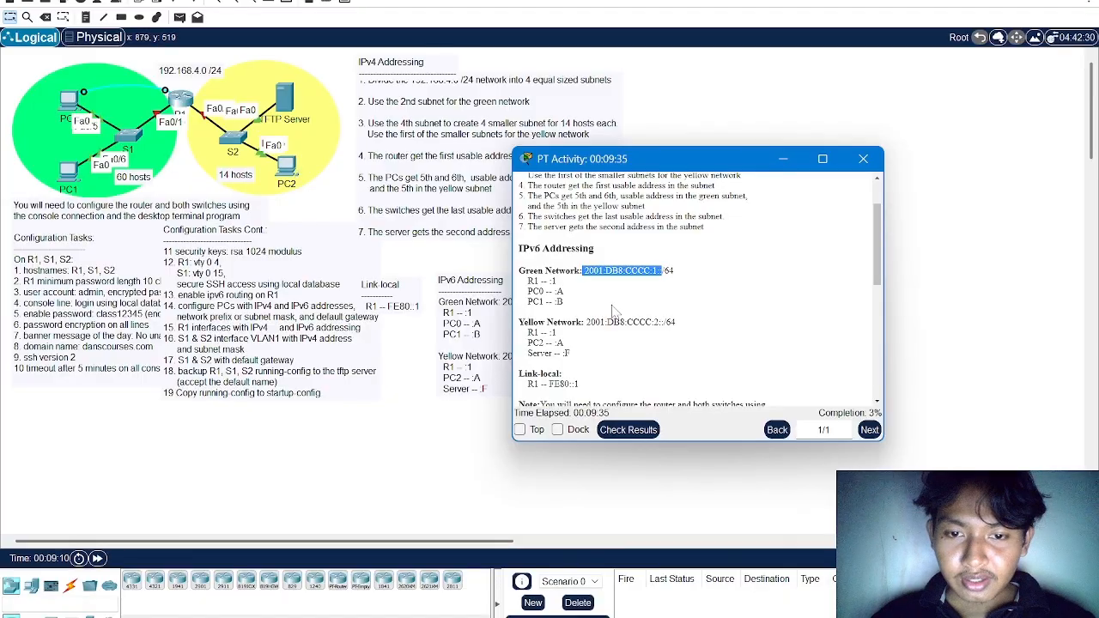
scroll(613, 311, down, 2)
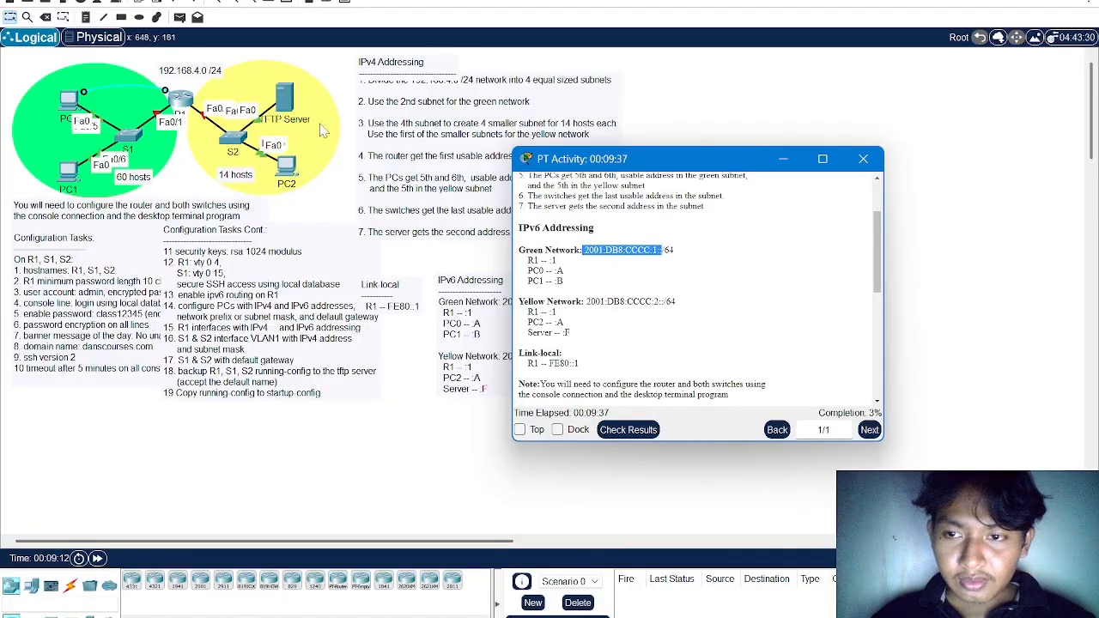
scroll(620, 317, down, 5)
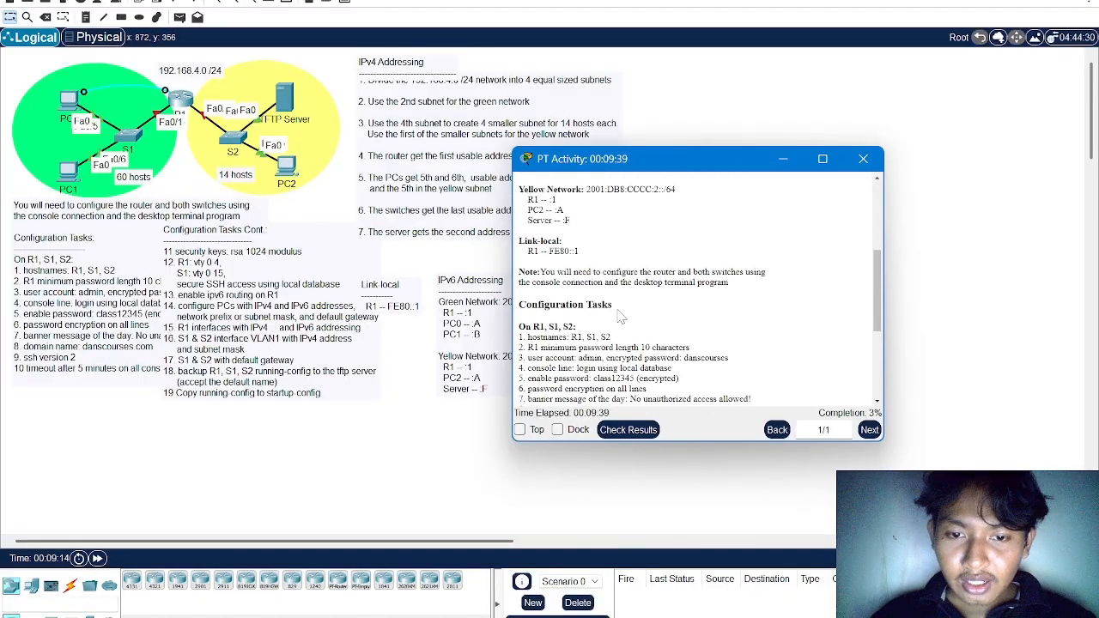
scroll(620, 317, down, 4)
scroll(700, 290, down, 3)
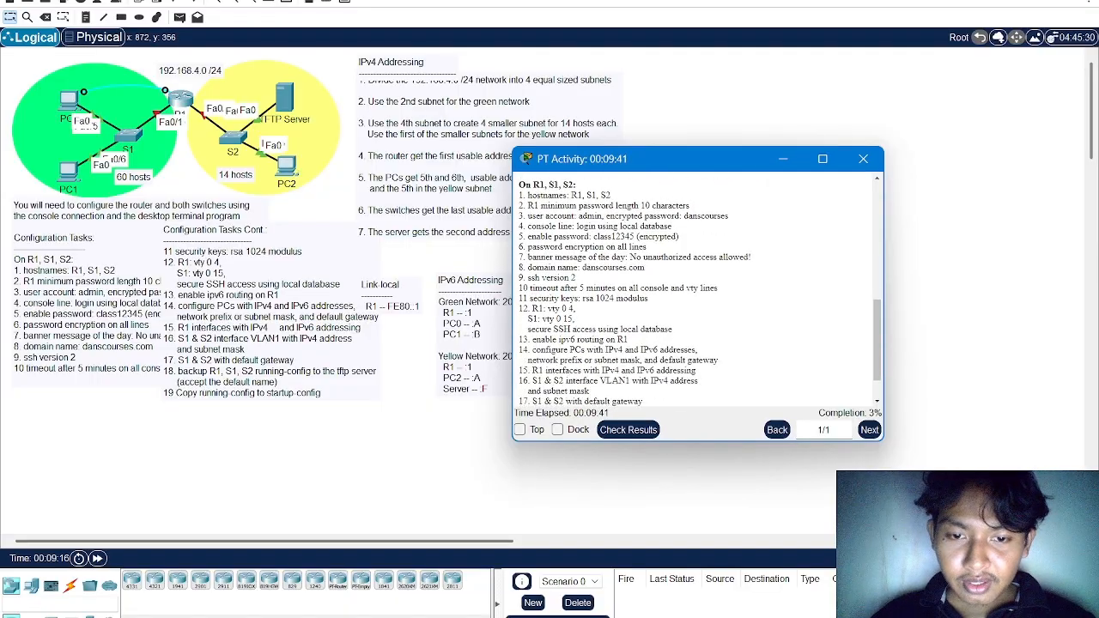
scroll(697, 290, down, 1)
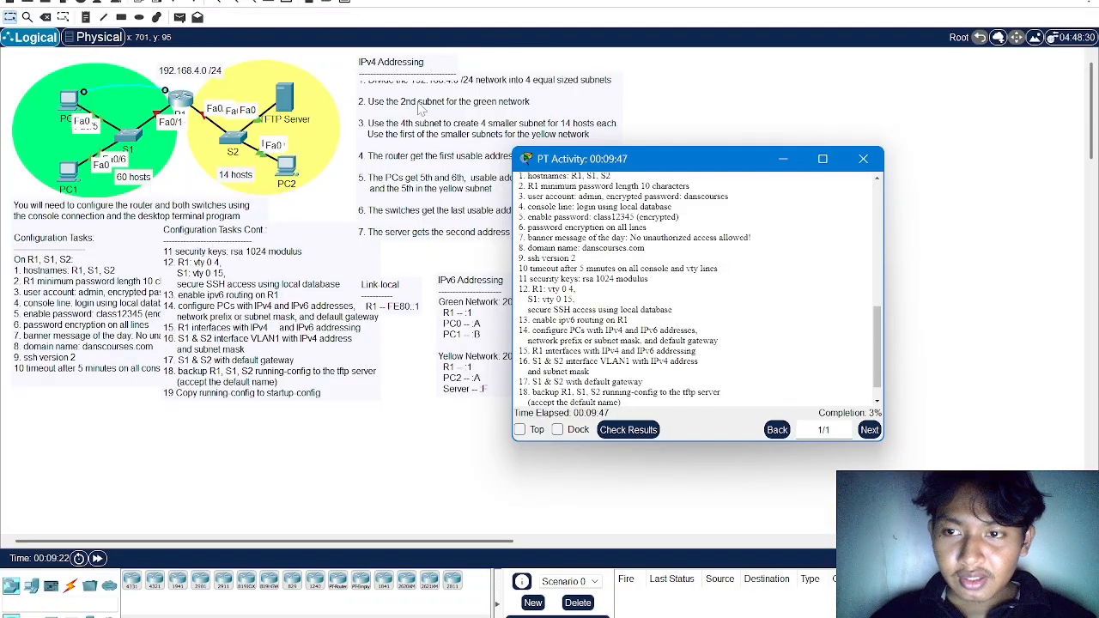
scroll(612, 264, up, 3)
scroll(612, 264, up, 1)
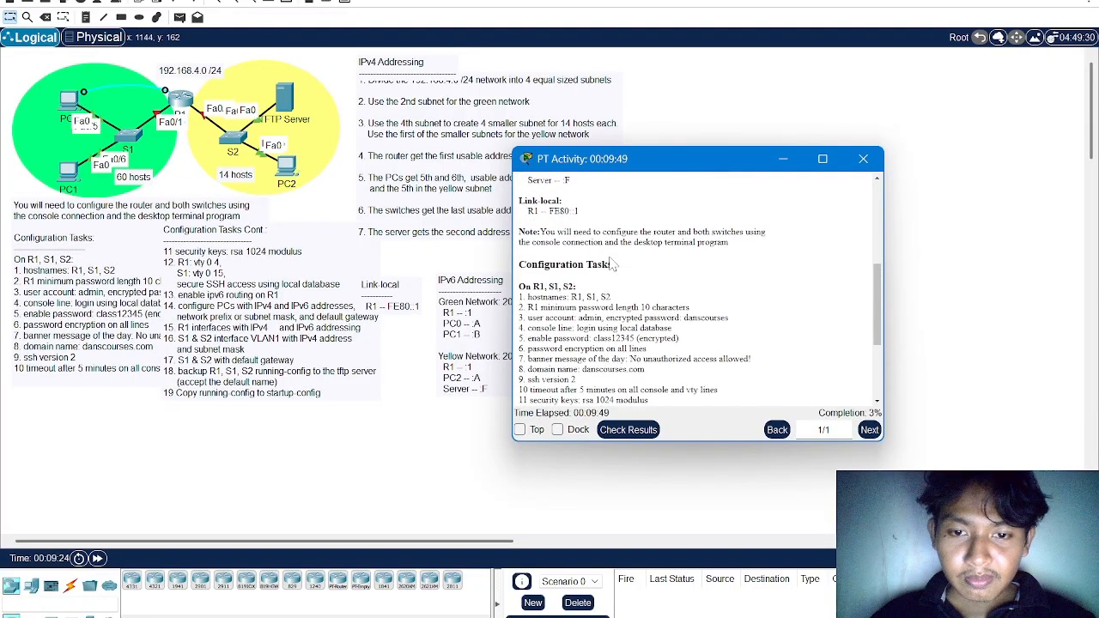
scroll(612, 283, down, 4)
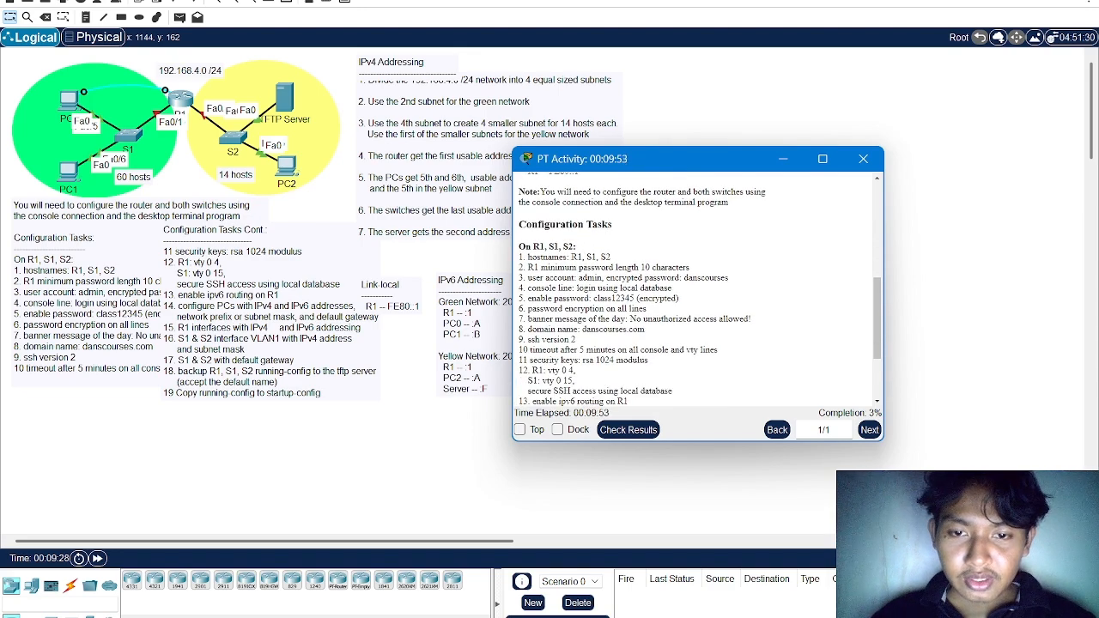
click(72, 106)
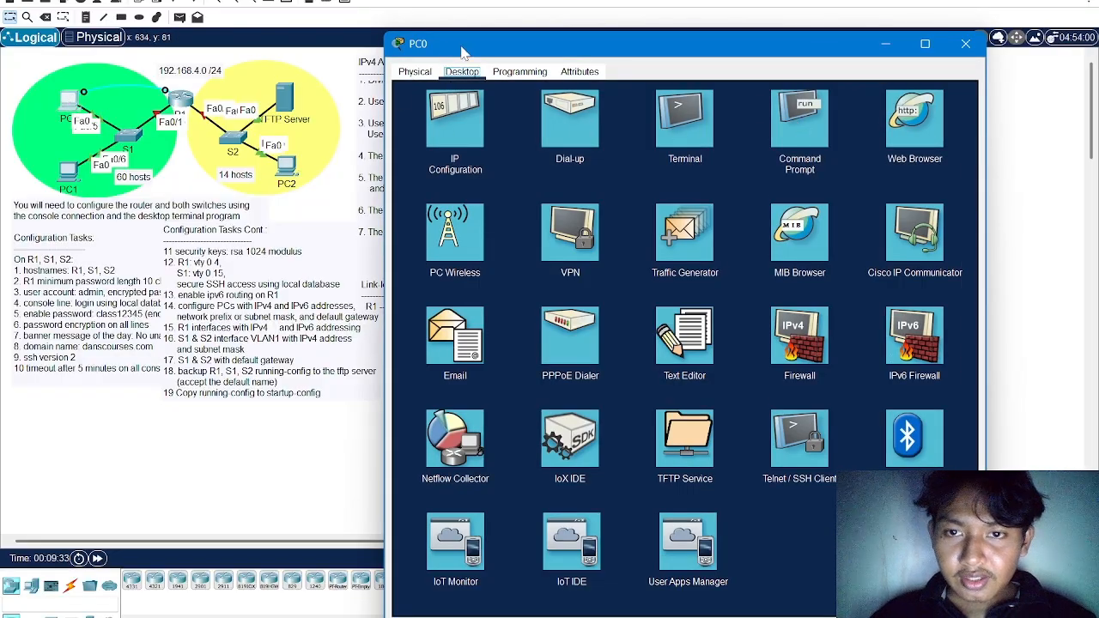
drag(463, 50, 364, 151)
click(182, 100)
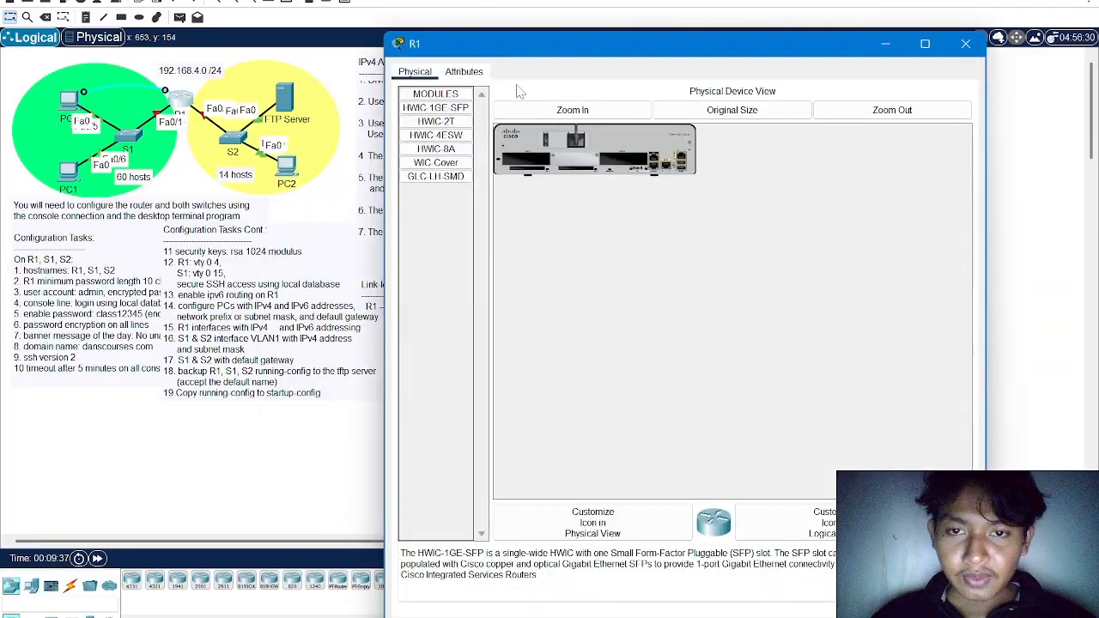
click(885, 43)
click(58, 111)
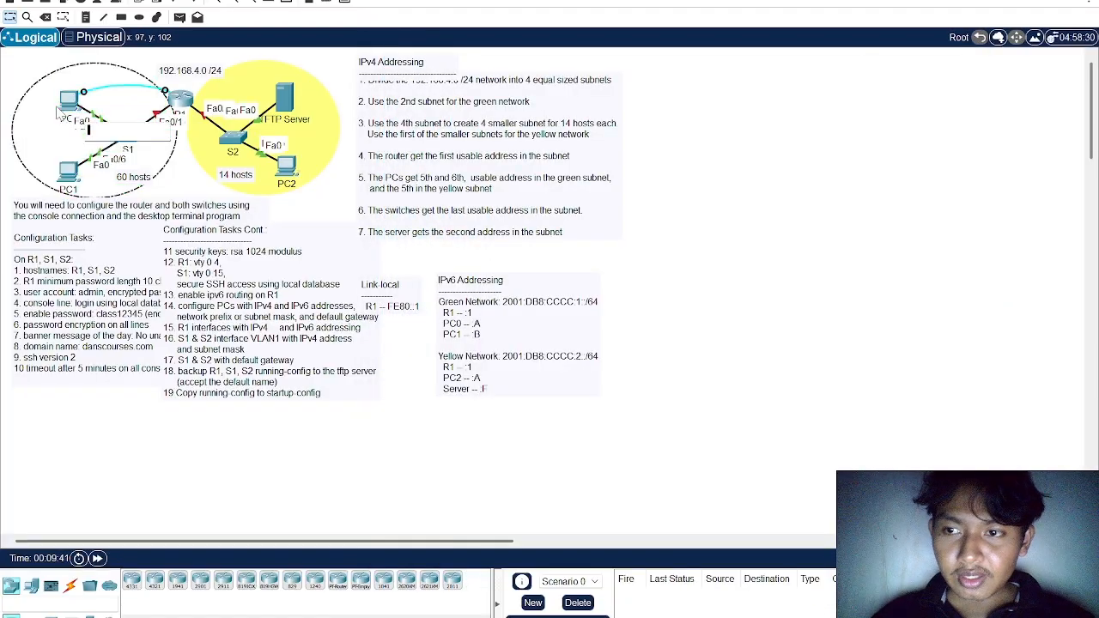
click(146, 67)
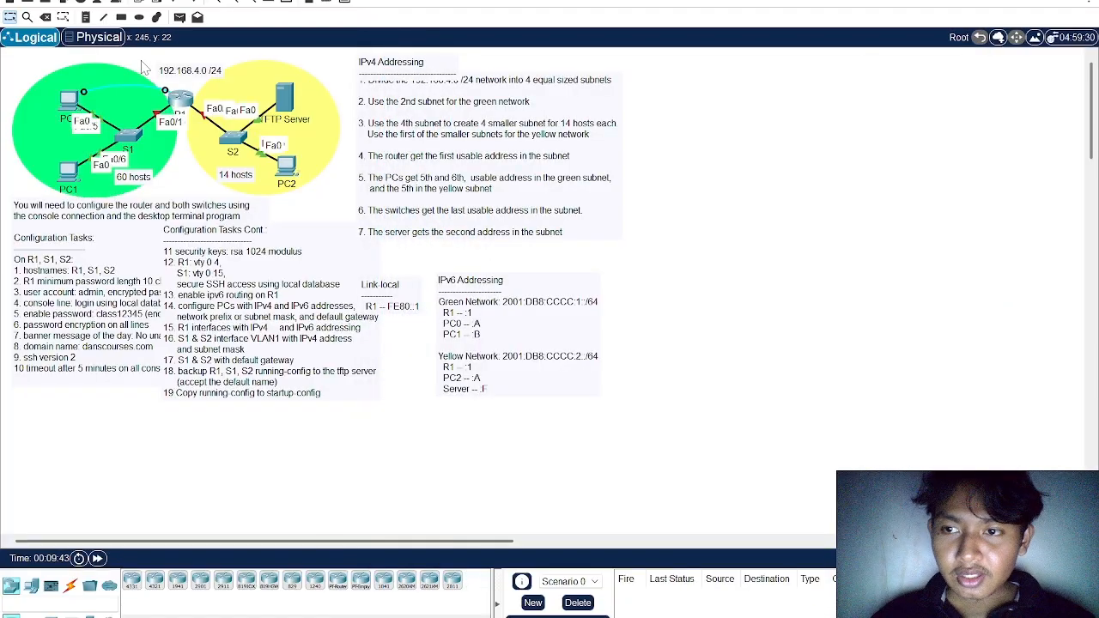
Reattach the console cable to PC0's RS 232 port and open the Terminal configuration on PC0
click(75, 101)
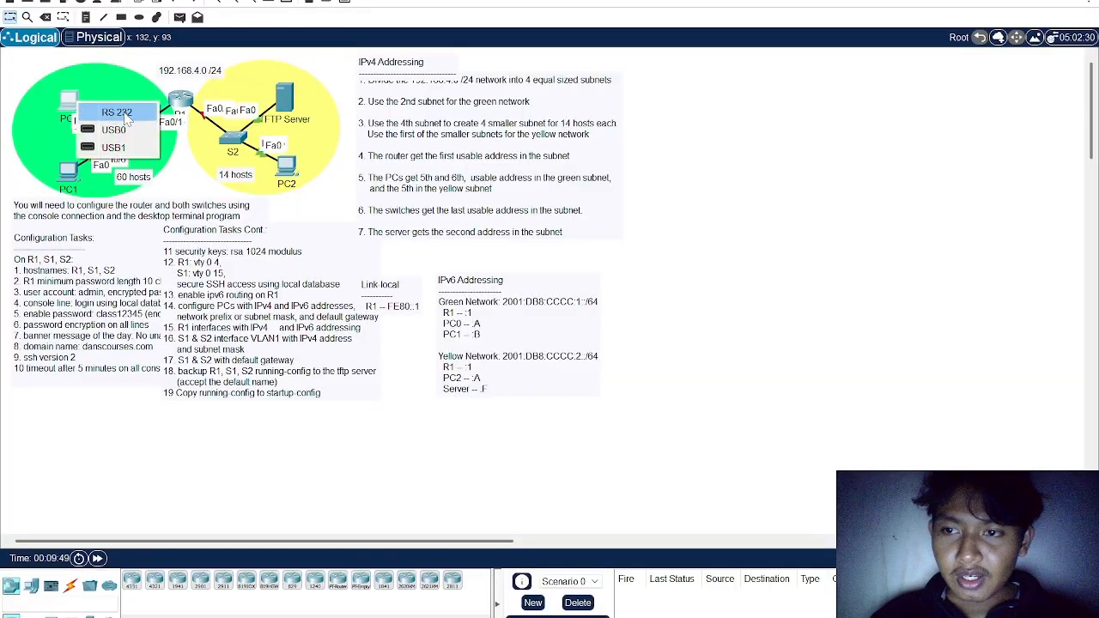
click(124, 112)
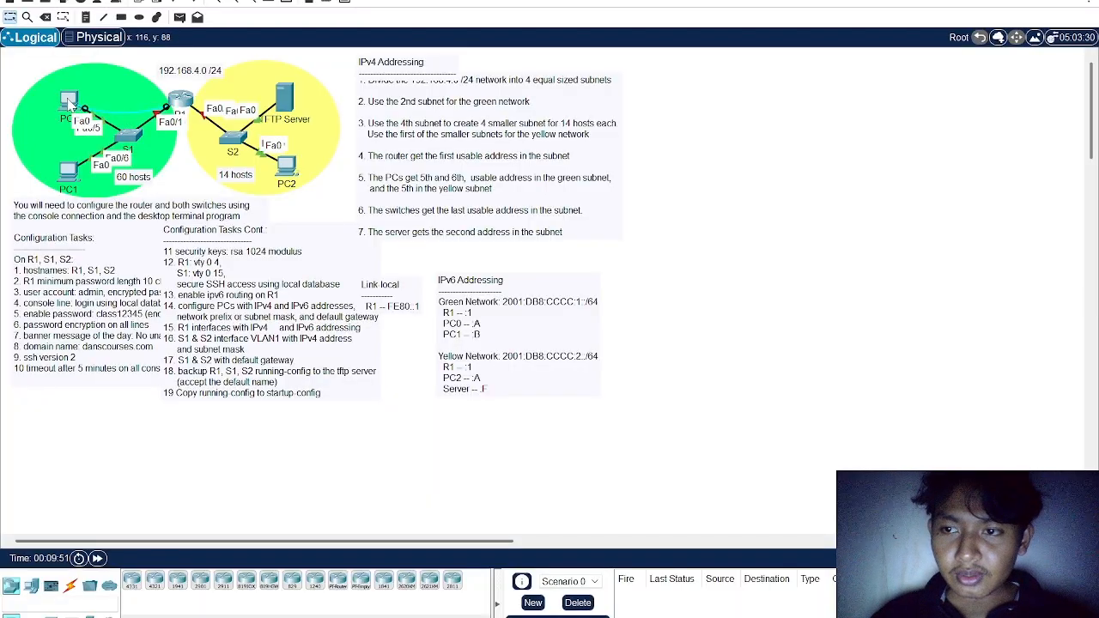
click(68, 98)
click(585, 218)
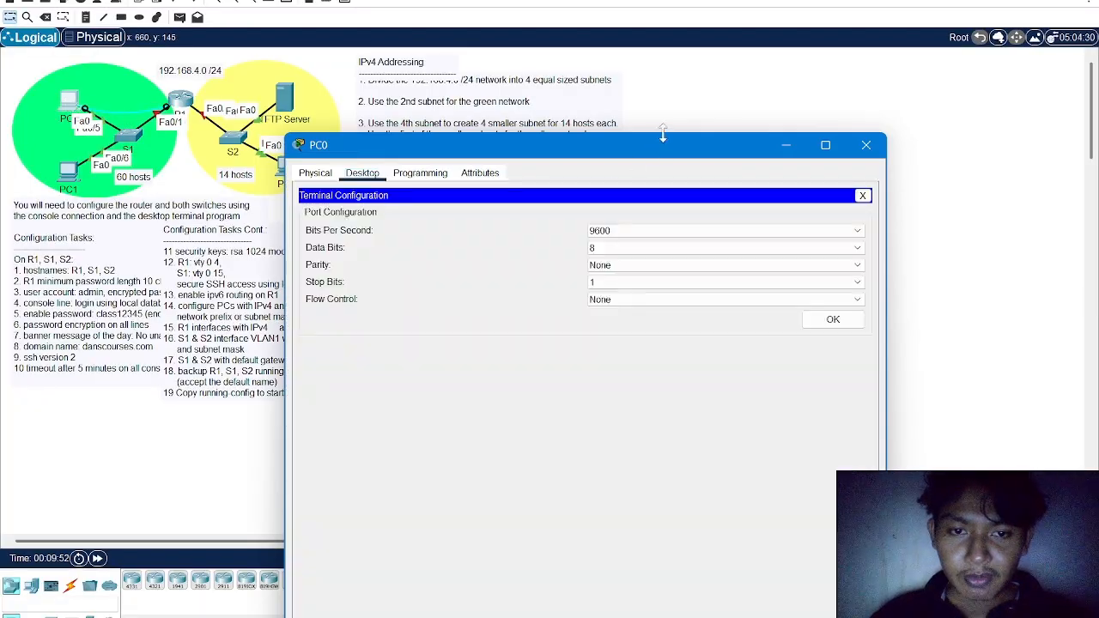
drag(672, 146, 653, 142)
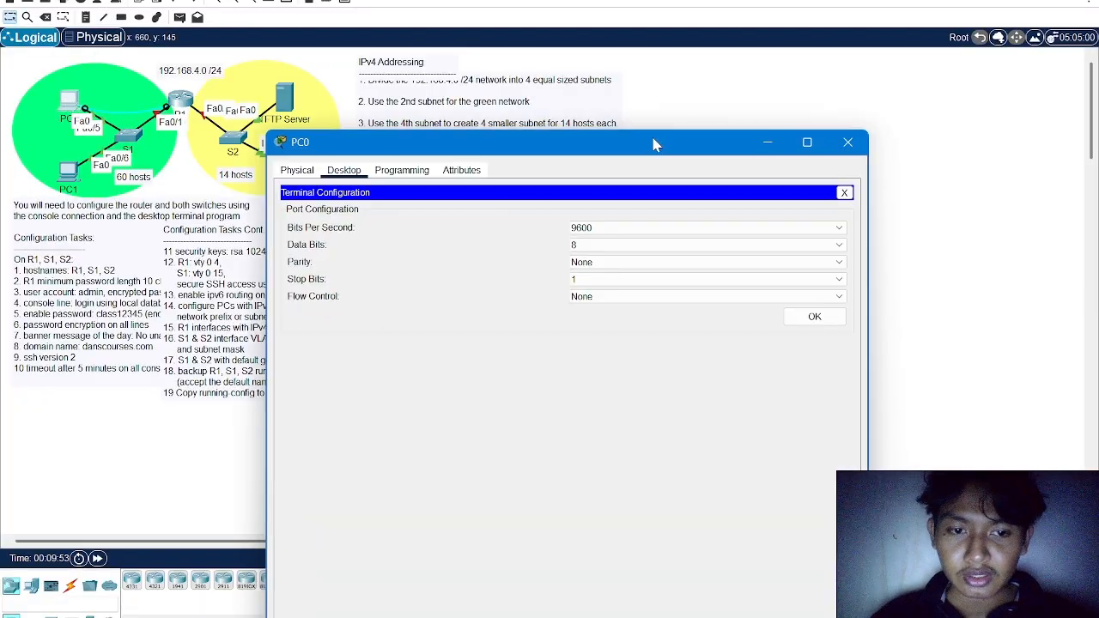
Accept the default terminal port settings, start the router's console session and enter global configuration mode
click(813, 317)
drag(625, 158, 653, 19)
key(Return)
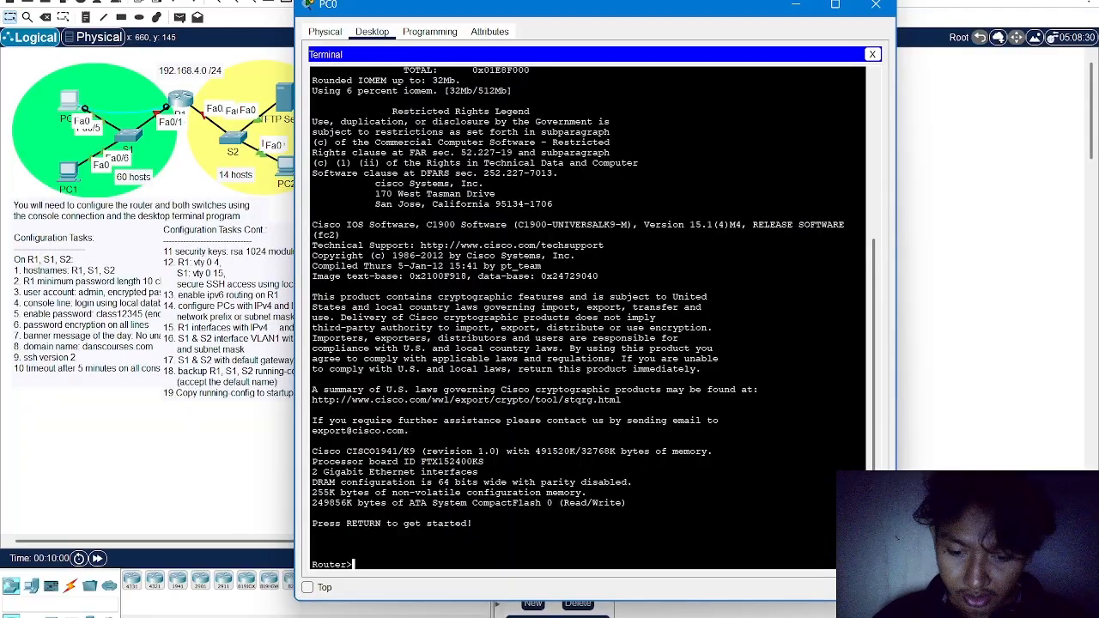
text(en)
key(Return)
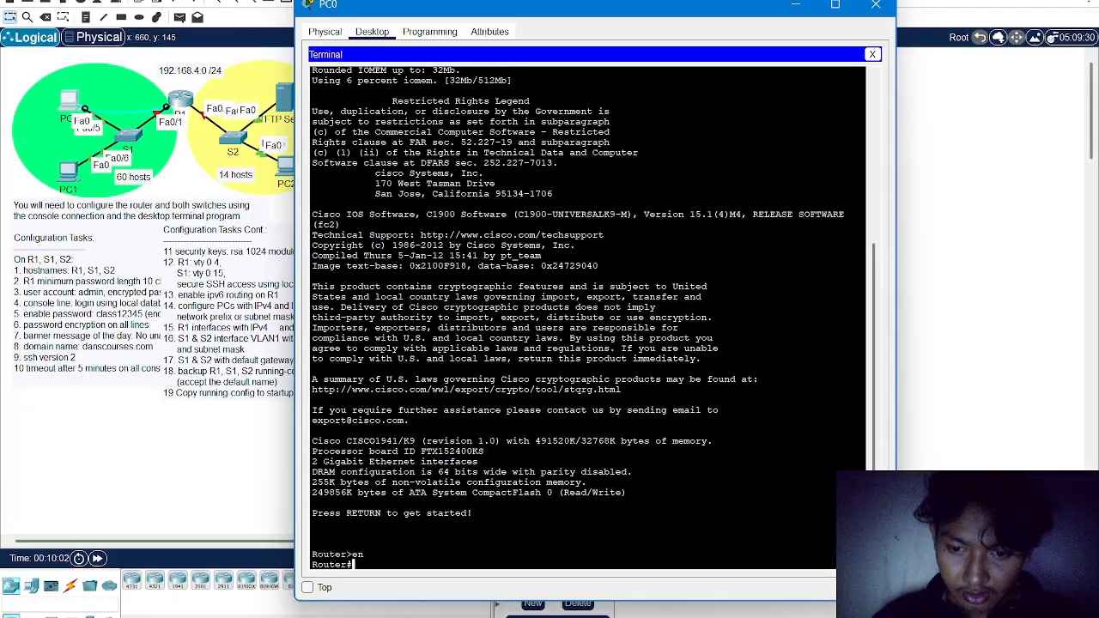
text(conf t)
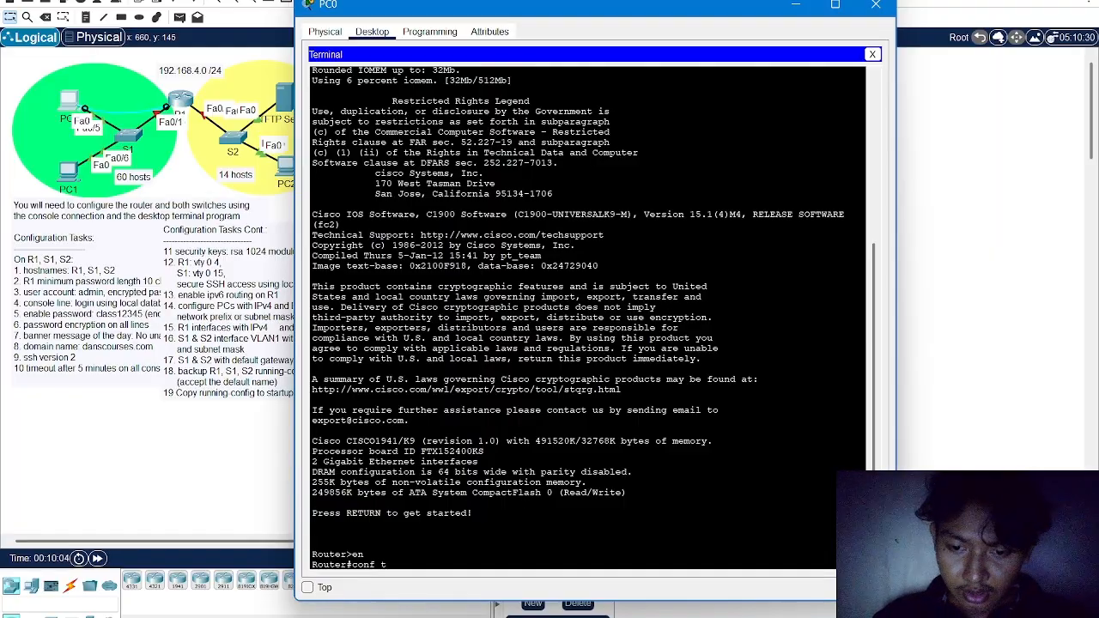
key(Return)
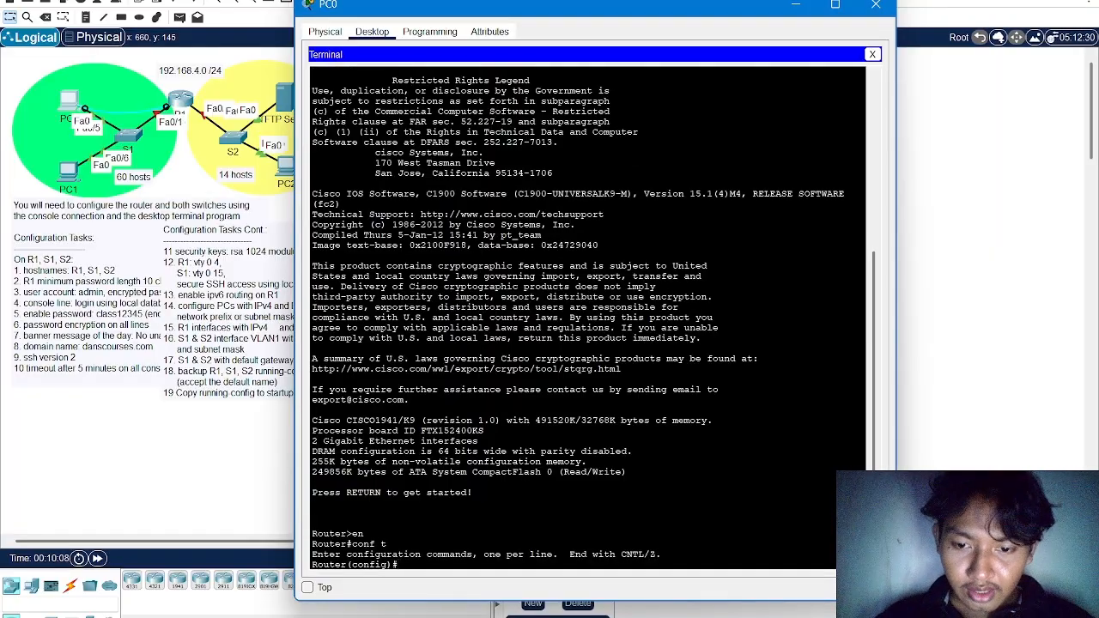
Set the router's hostname to R1
text(host)
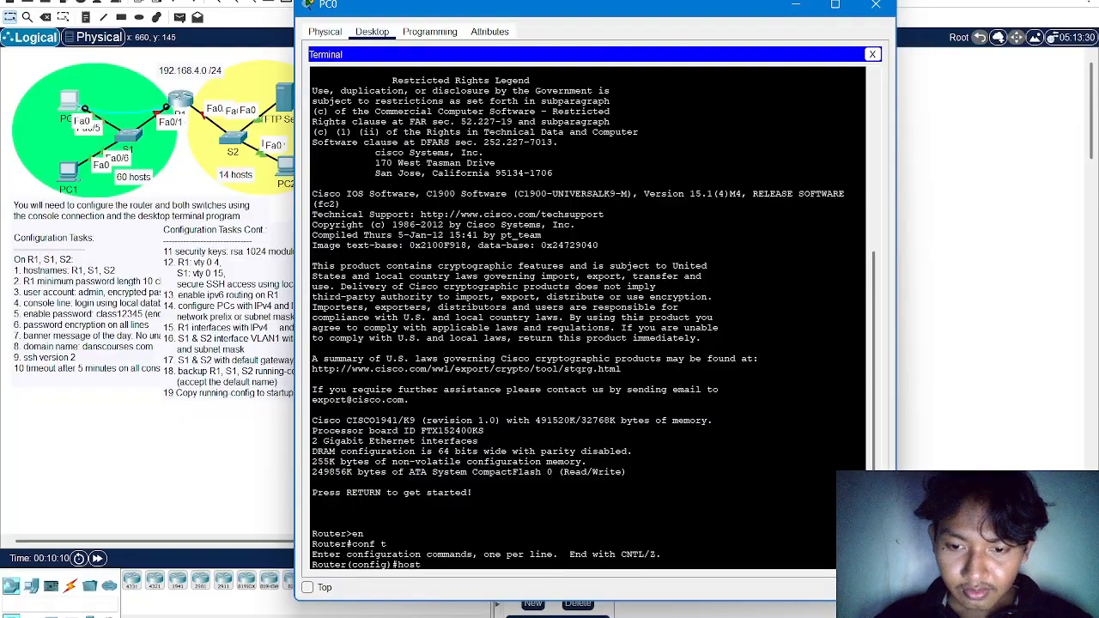
text(name R1)
key(Return)
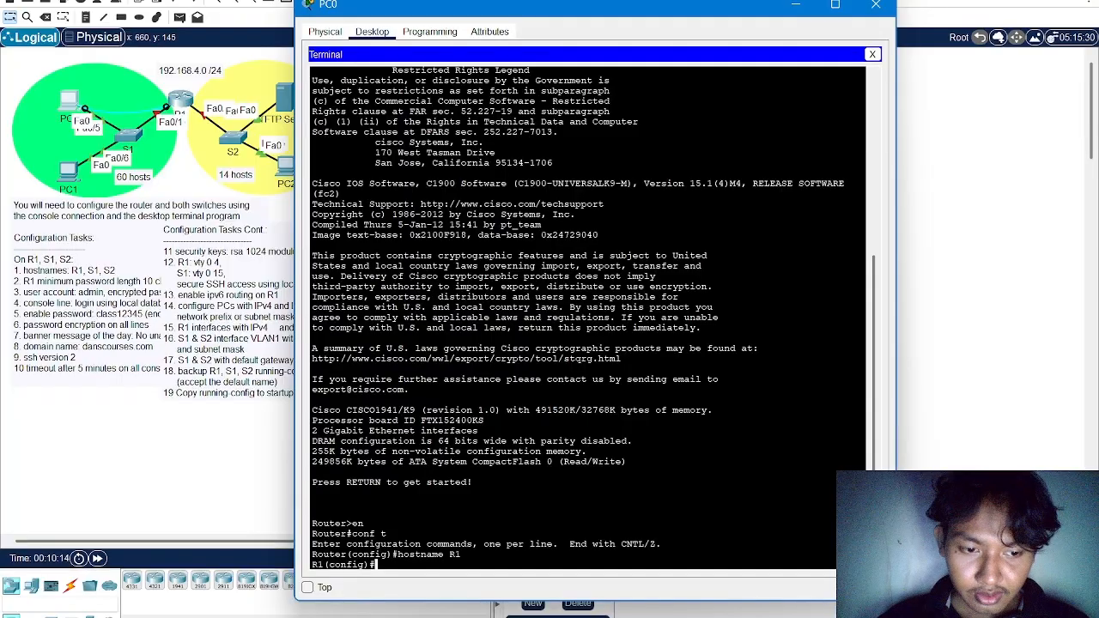
Begin a security command on R1 and check the minimum password length and user account tasks in the activity instructions
text(securi)
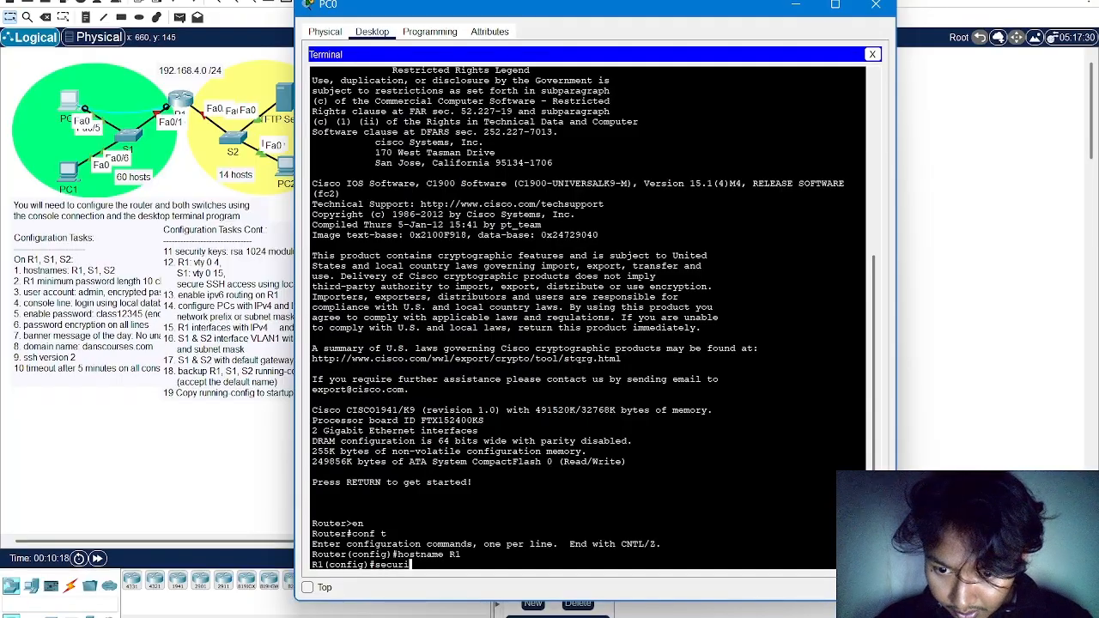
text(ty)
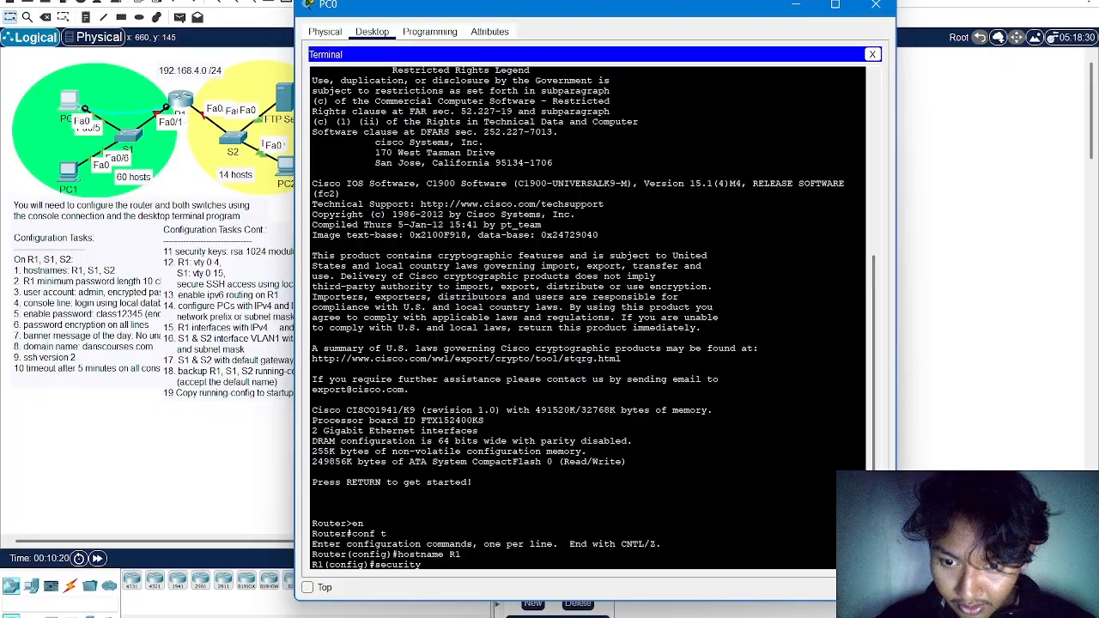
drag(573, 11, 566, 297)
key(alt+Tab)
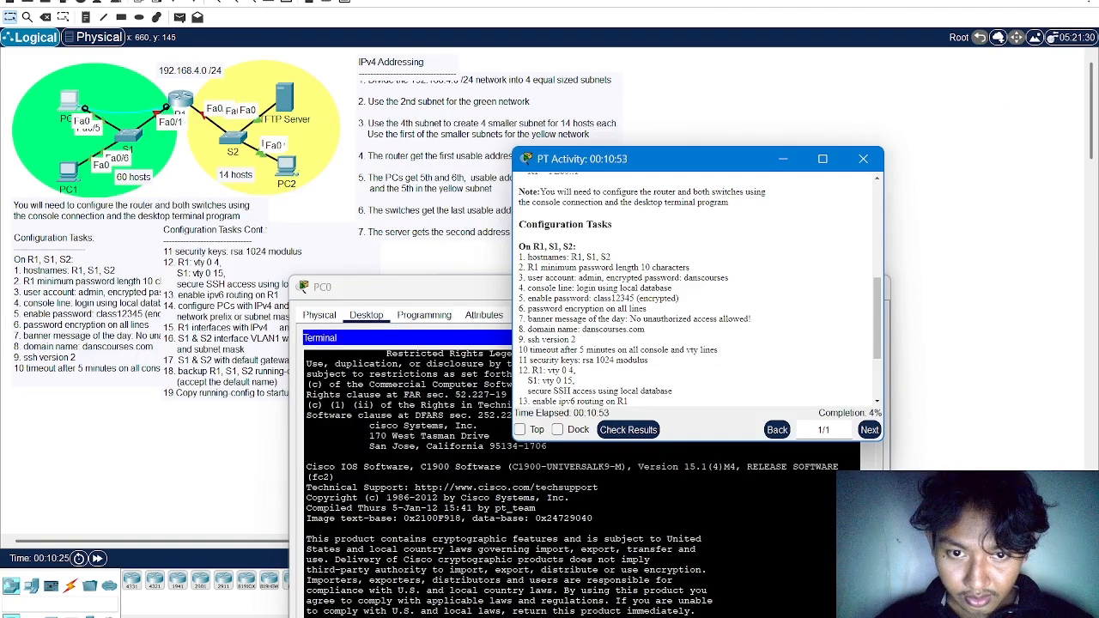
drag(729, 278, 518, 278)
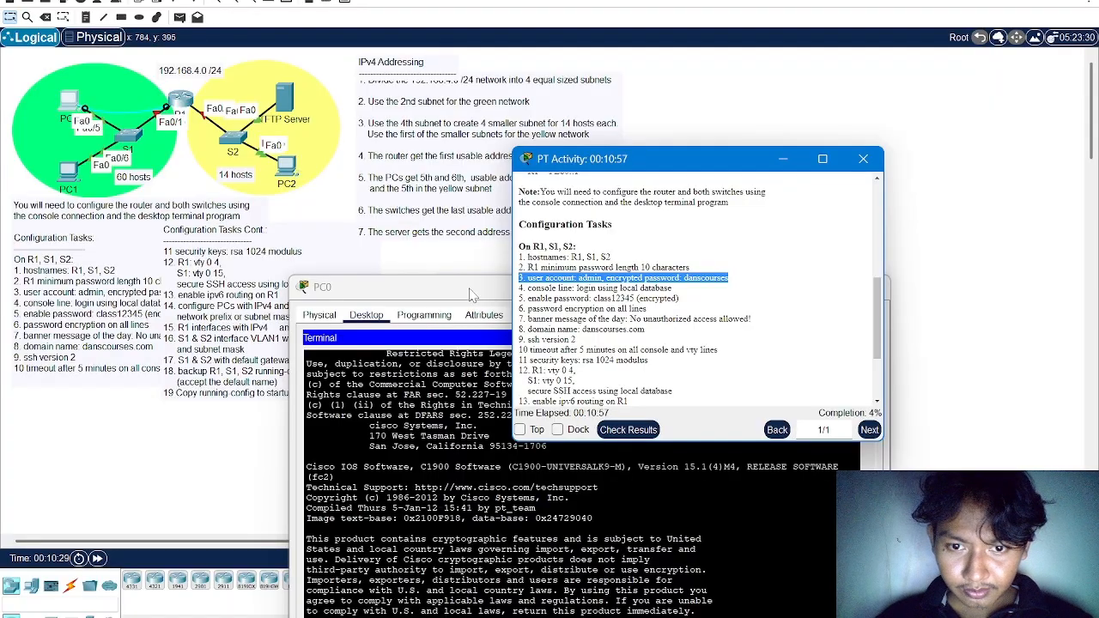
drag(690, 267, 538, 267)
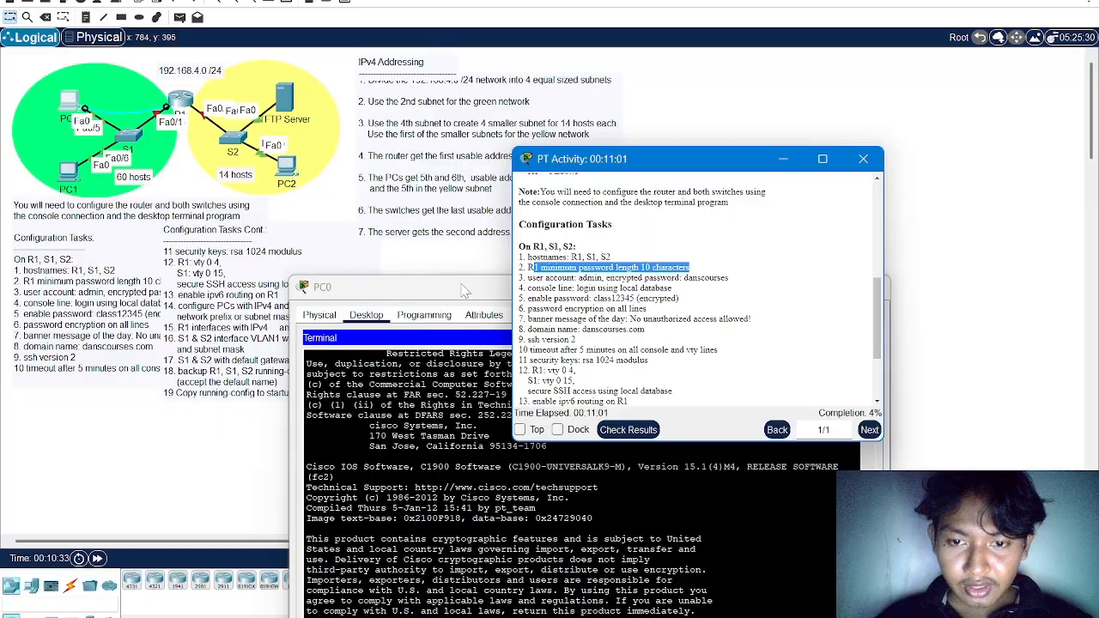
click(462, 289)
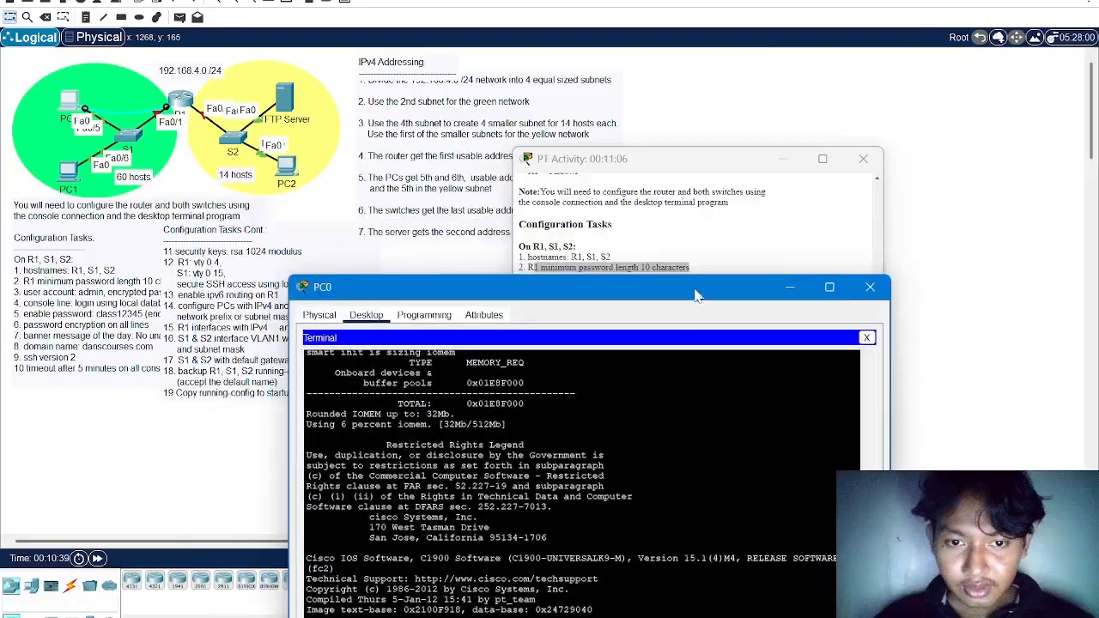
drag(696, 292, 601, 45)
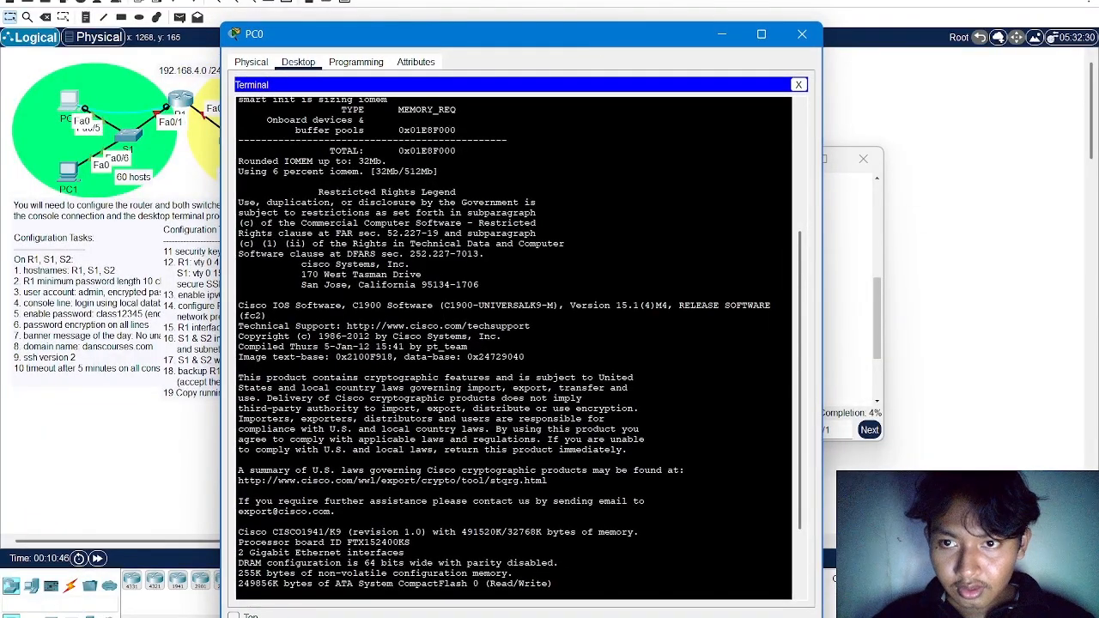
Require a minimum password length of 10 characters on R1 with the security passwords command
scroll(515, 429, down, 3)
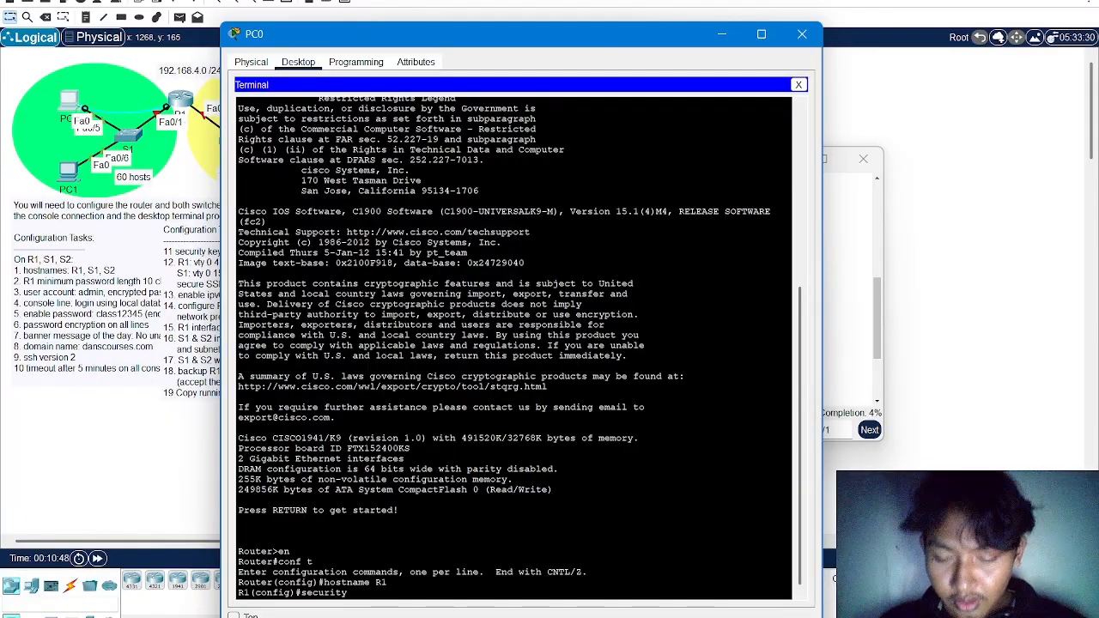
key(BackSpace)
key(BackSpace)
key(BackSpace)
key(BackSpace)
key(BackSpace)
key(BackSpace)
key(BackSpace)
key(BackSpace)
text(secu)
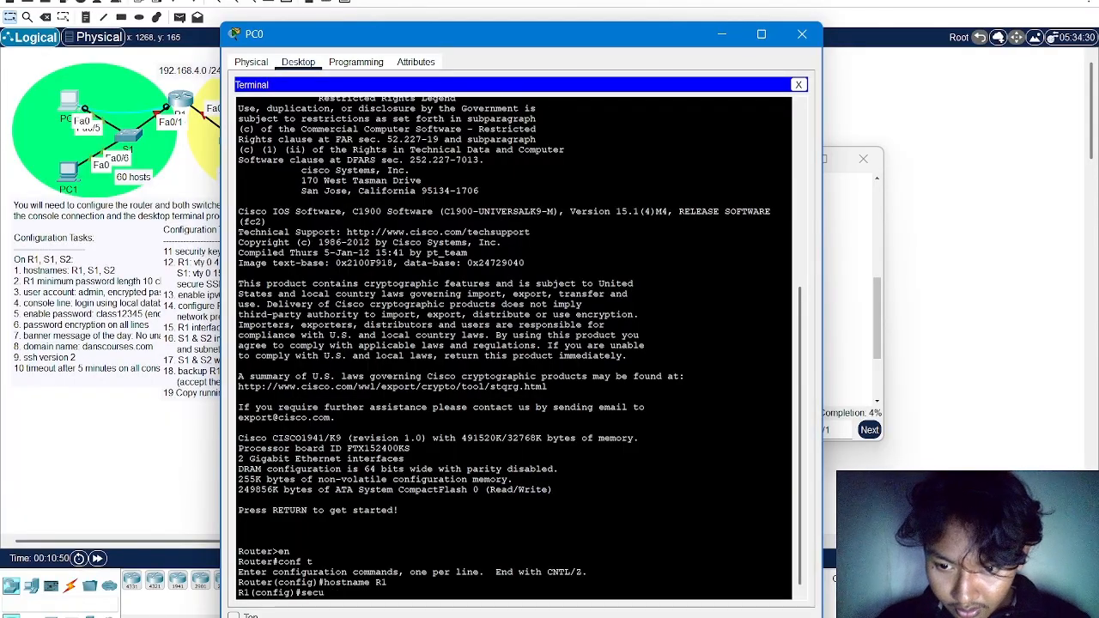
text(ri)
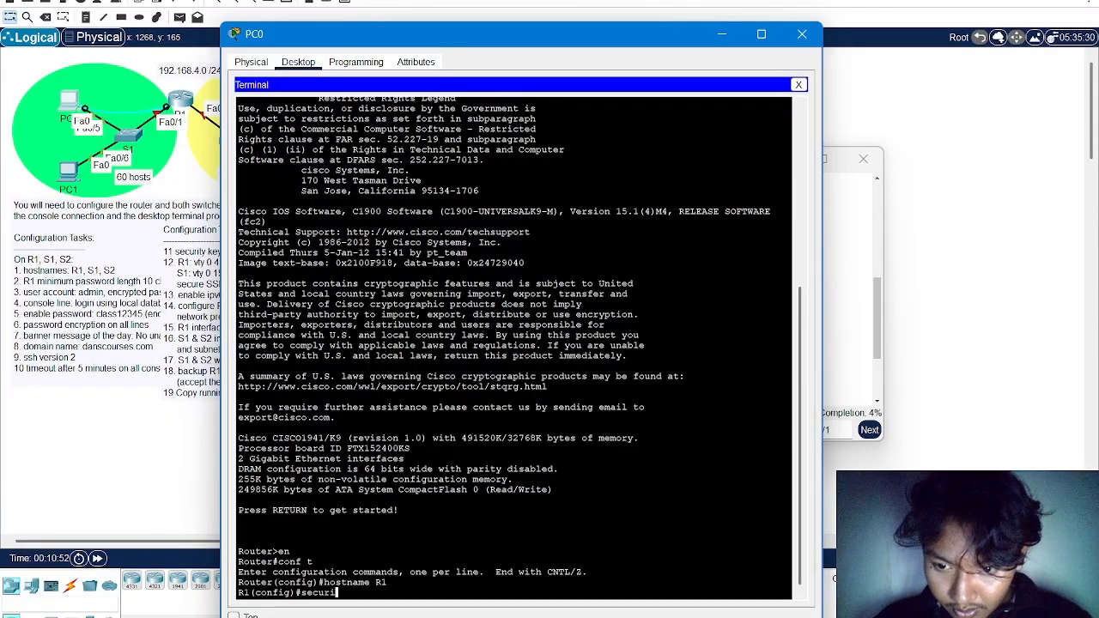
text(ty )
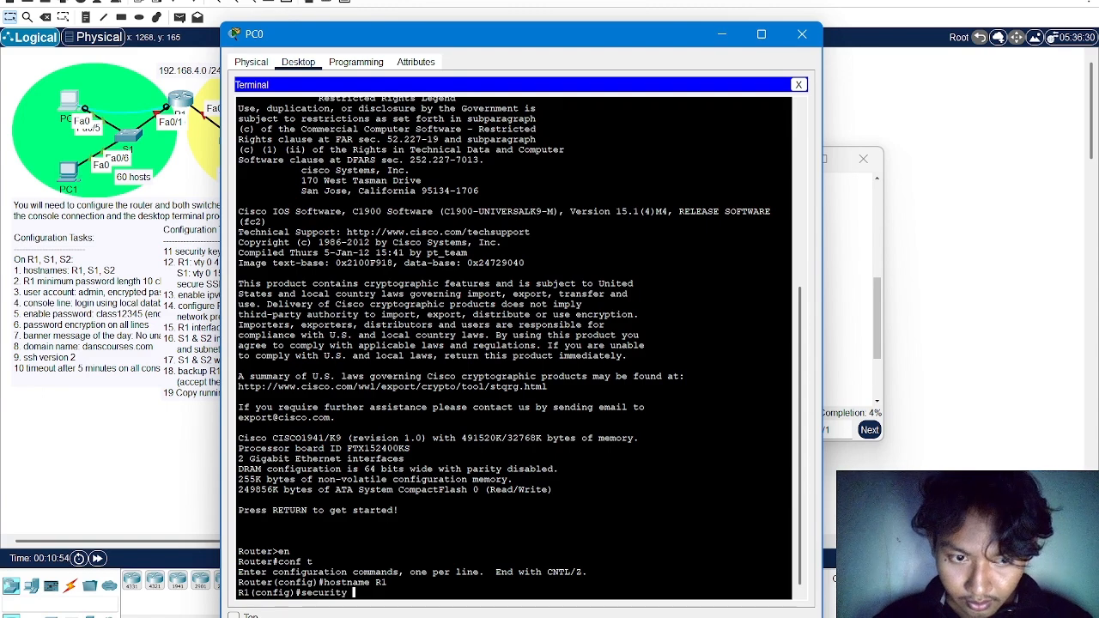
text(passwor)
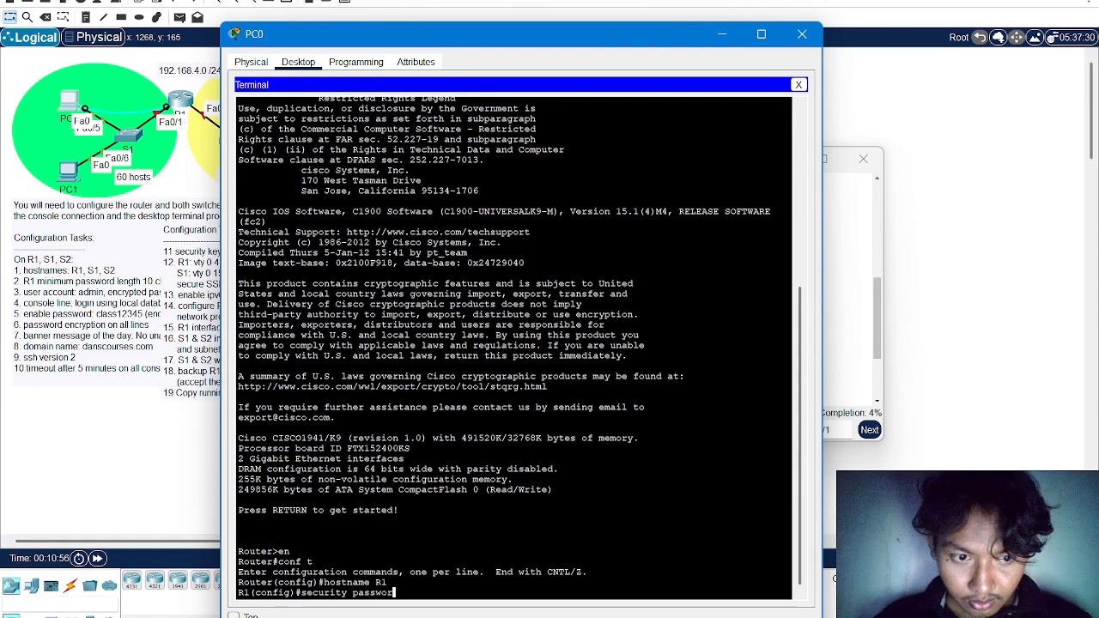
text(ds min-)
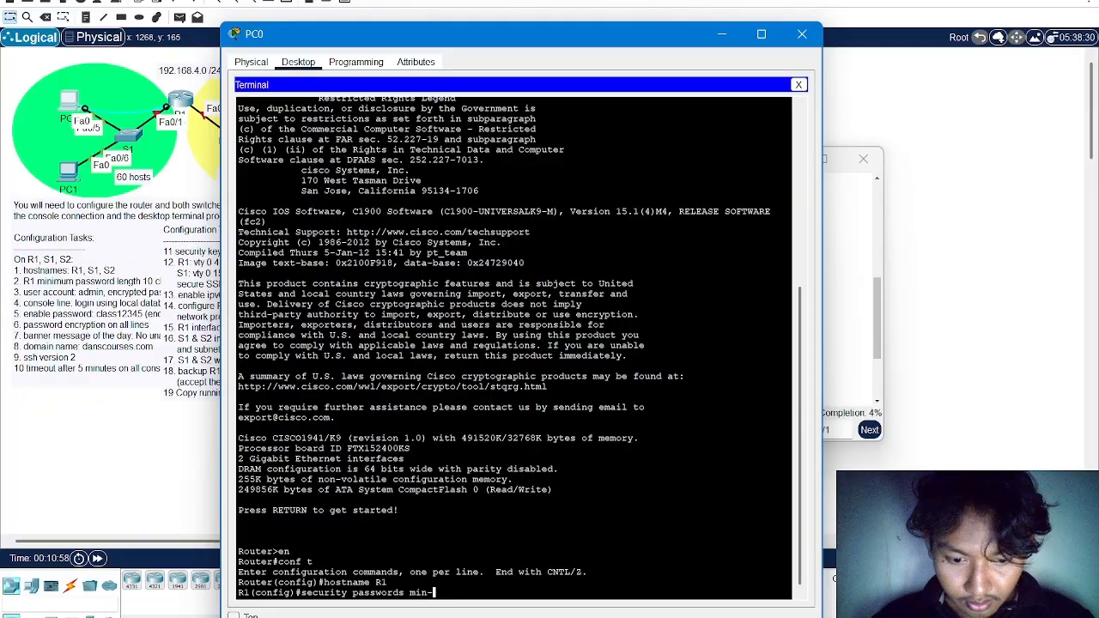
text(length)
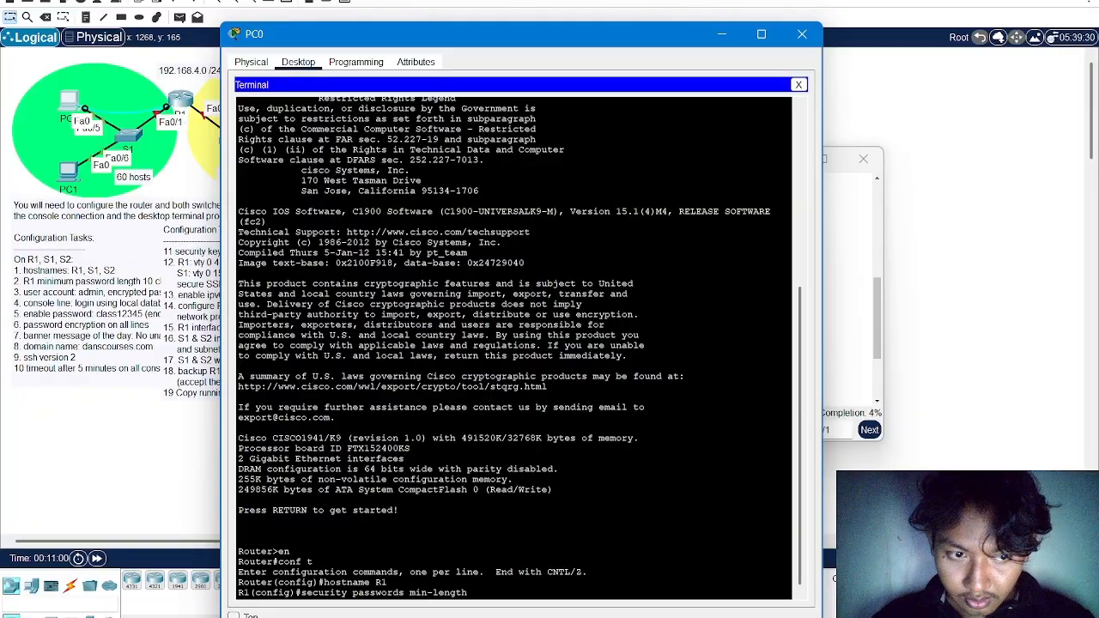
text( 10)
key(Return)
text(s)
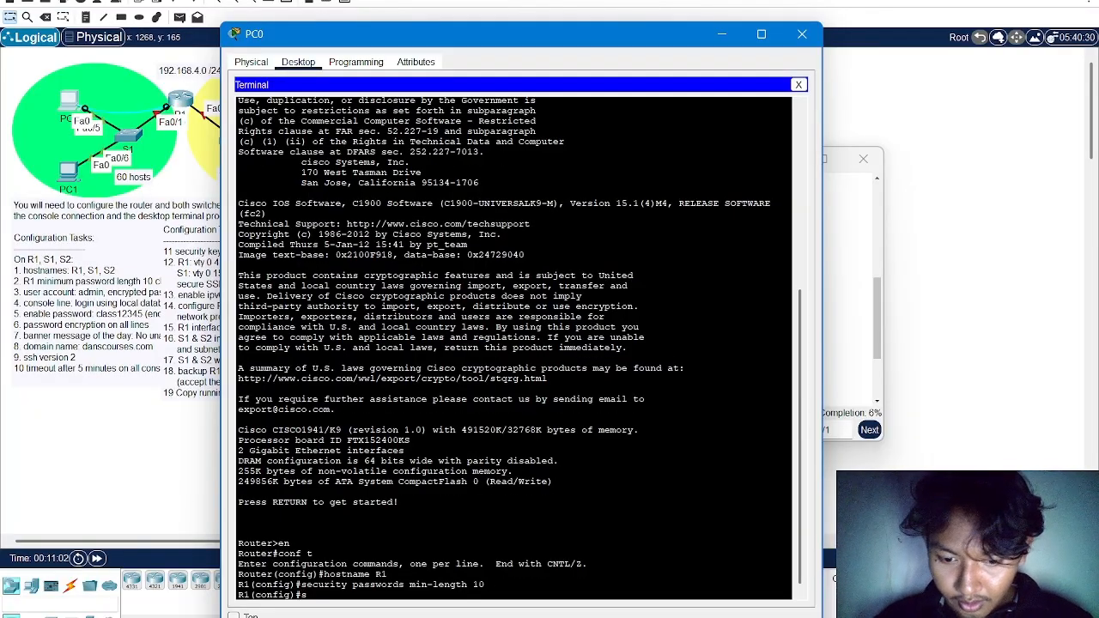
text(ecuiry)
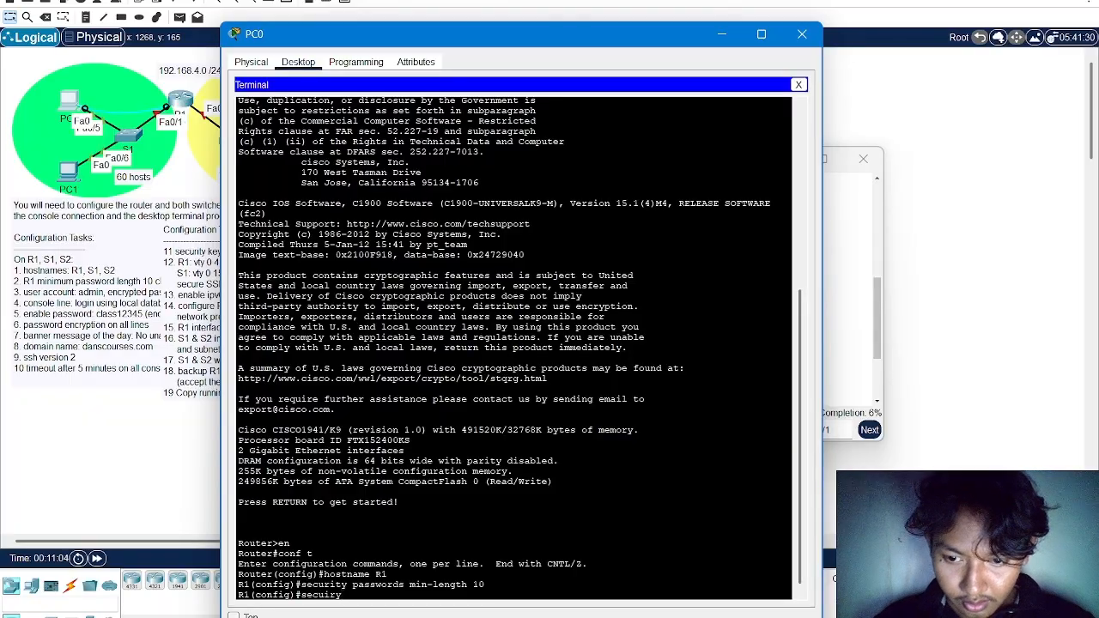
key(BackSpace)
key(BackSpace)
key(BackSpace)
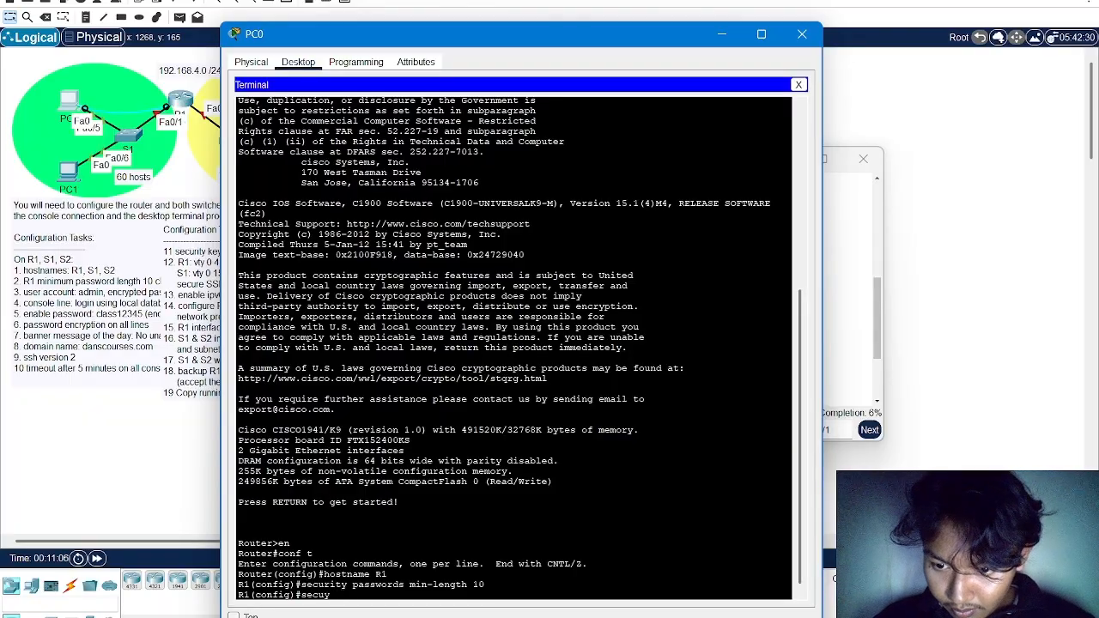
text(rity)
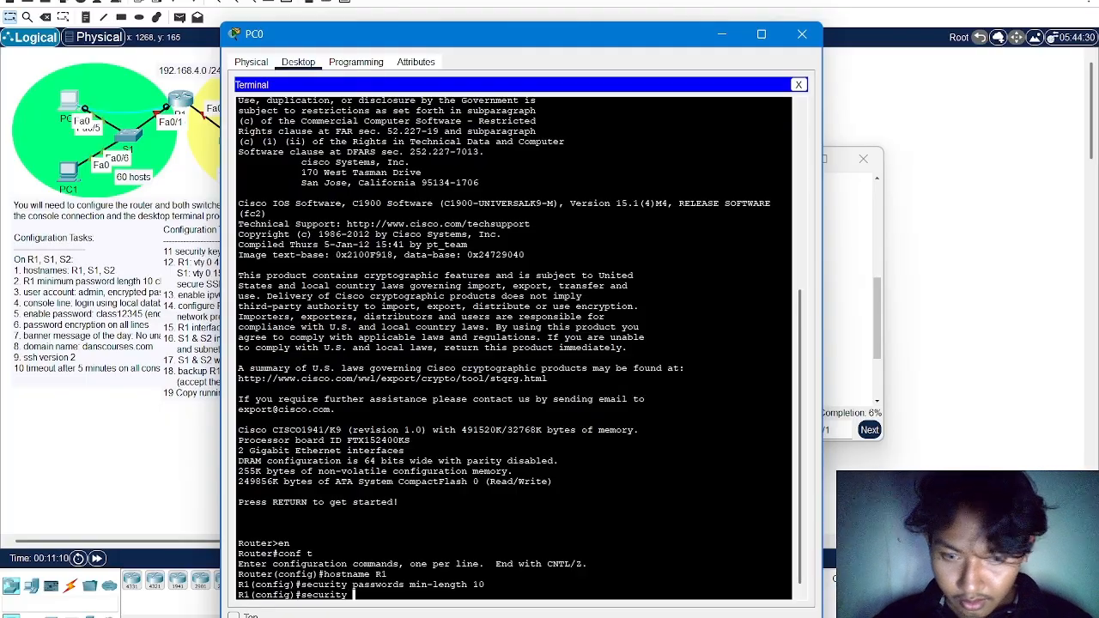
key(BackSpace)
key(BackSpace)
key(BackSpace)
key(BackSpace)
key(BackSpace)
key(BackSpace)
key(BackSpace)
Enable the password-encryption service on R1
text(er)
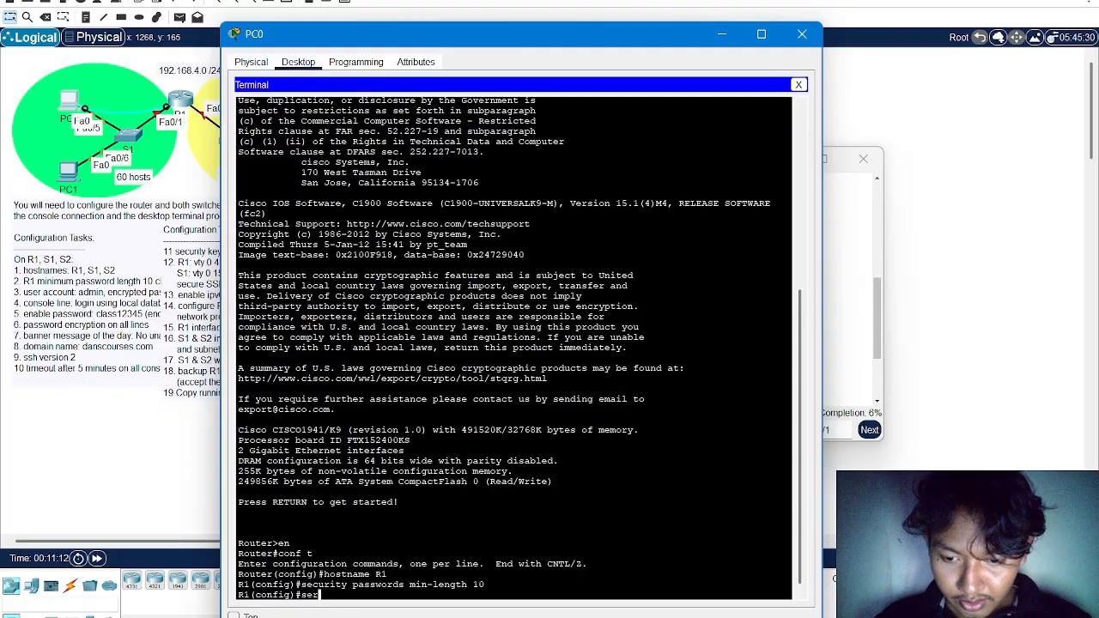
text(vice pass)
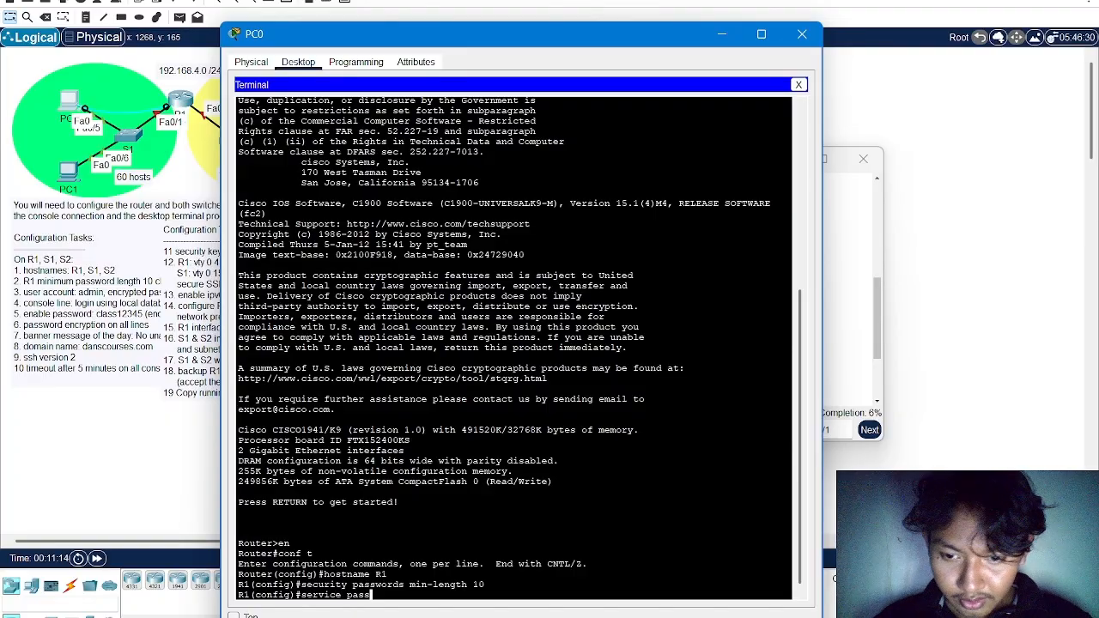
text(word-c)
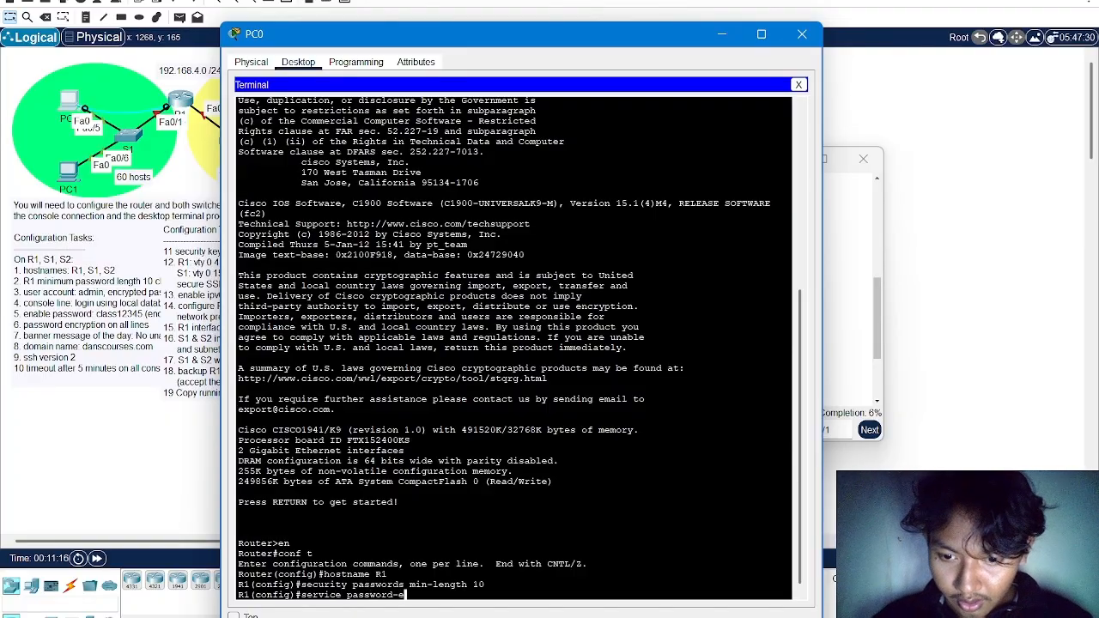
text(ncryp)
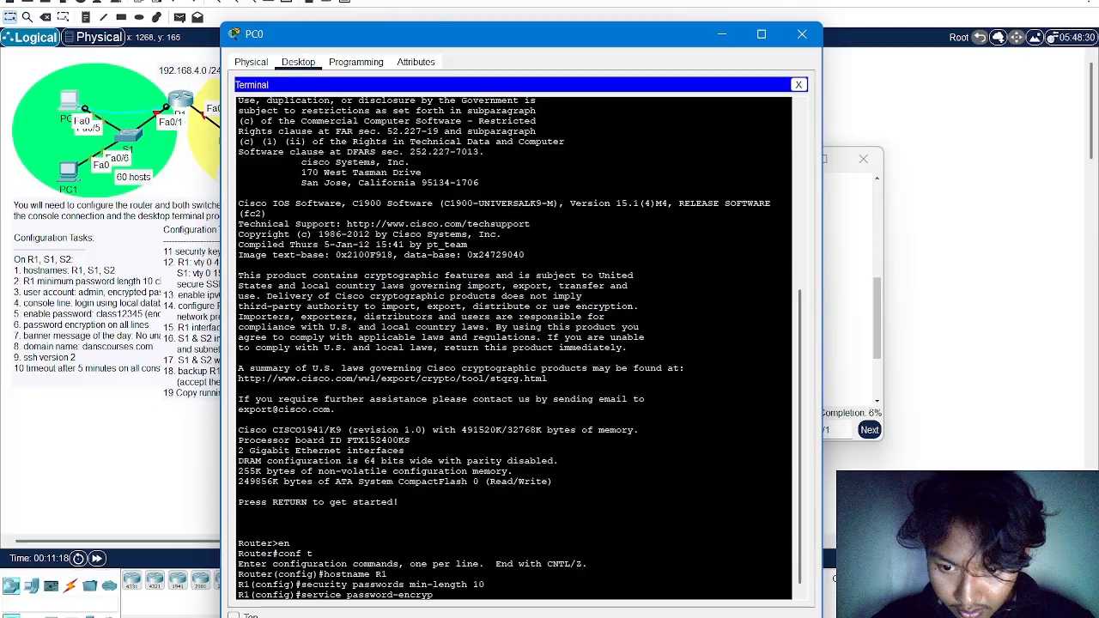
text(tion)
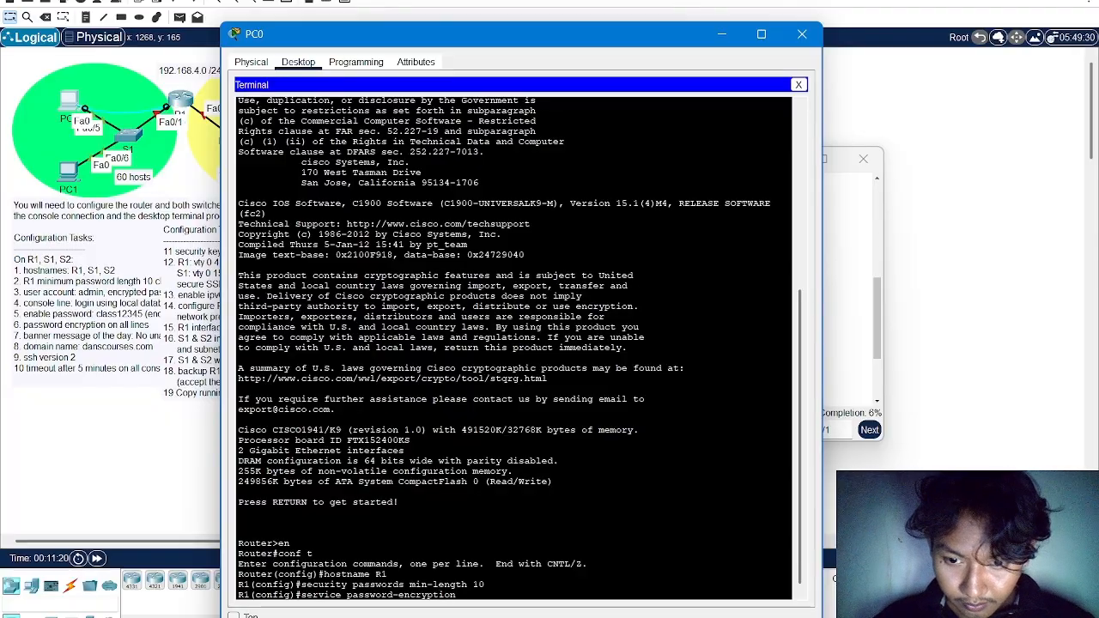
key(Return)
Set R1's encrypted enable secret to the enable password given in the configuration tasks
text(ena)
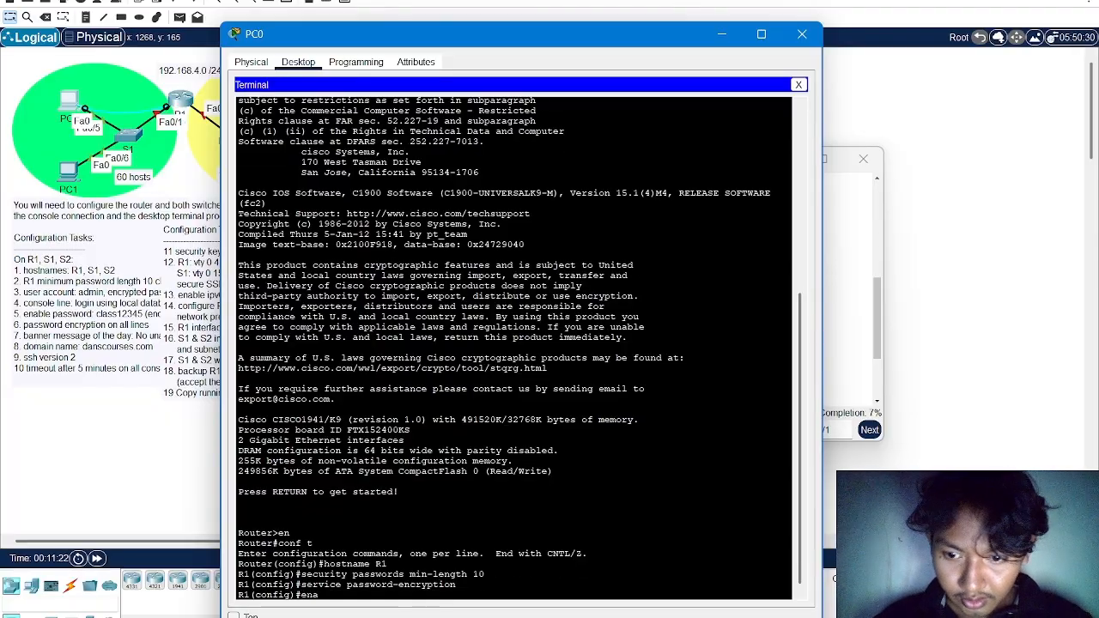
text(ble se)
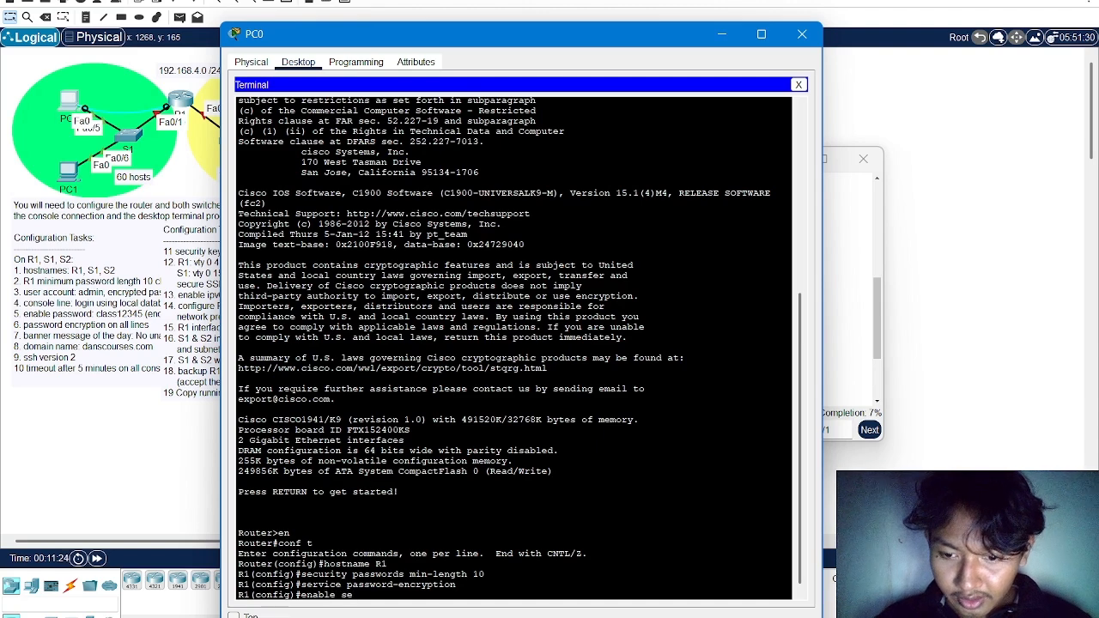
text(cret )
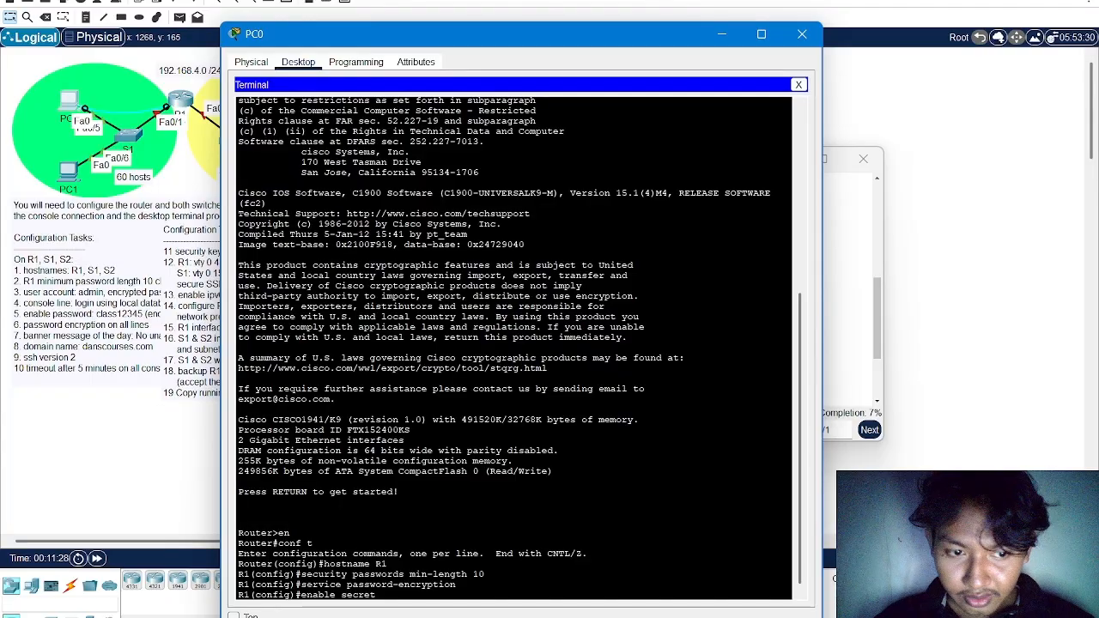
text(class)
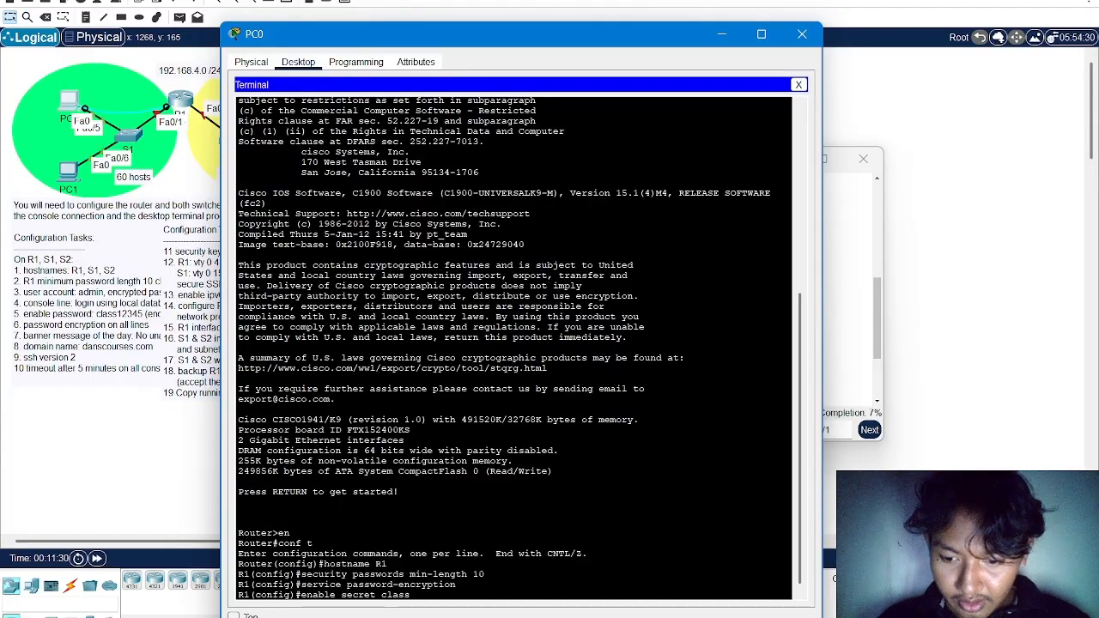
text(12345)
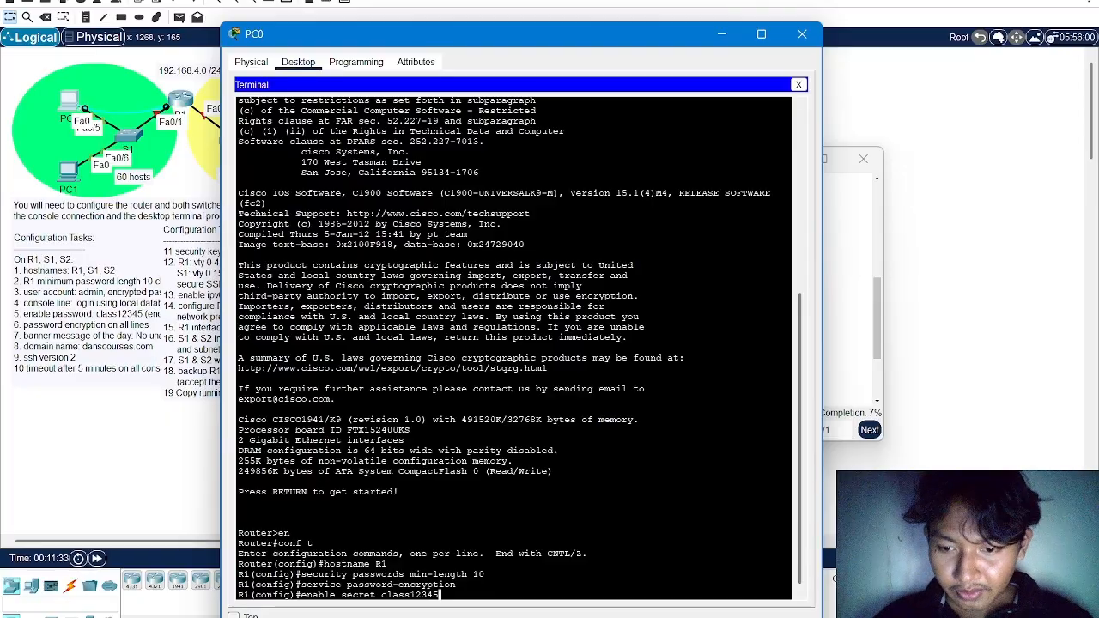
key(Return)
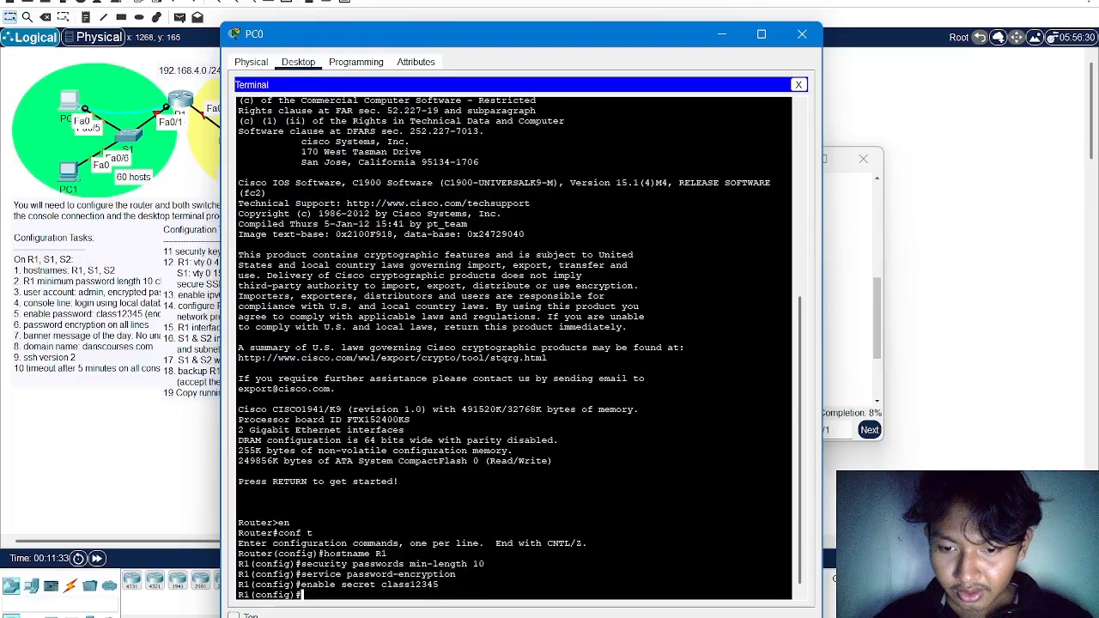
Begin a username command on R1 and compare the entered enable secret with the enable password task in the activity instructions
text(user)
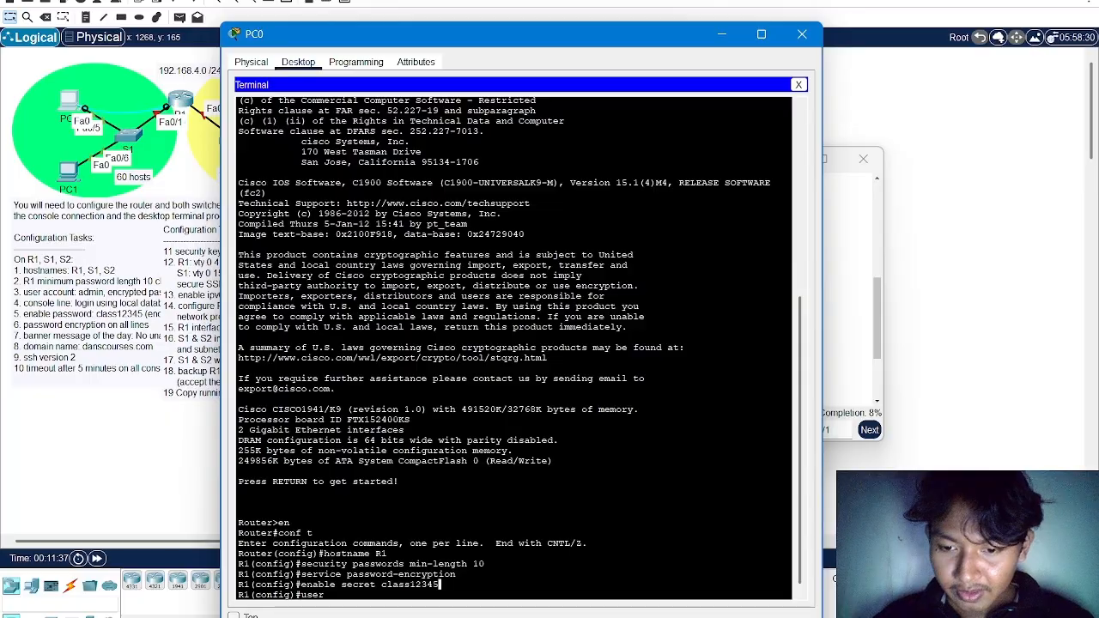
double_click(411, 584)
key(alt+Tab)
key(alt+Tab)
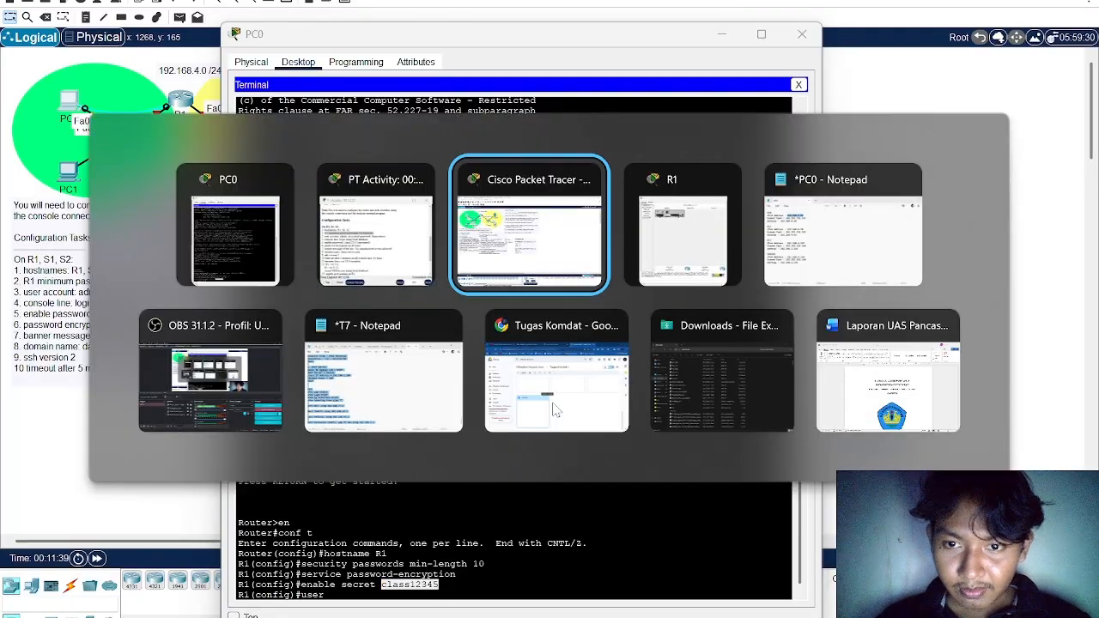
key(alt+Tab)
key(alt+Tab)
key(alt+Tab)
key(alt+Tab)
key(alt+Tab)
key(alt+Tab)
key(alt+Tab)
key(alt+Tab)
key(alt+Tab)
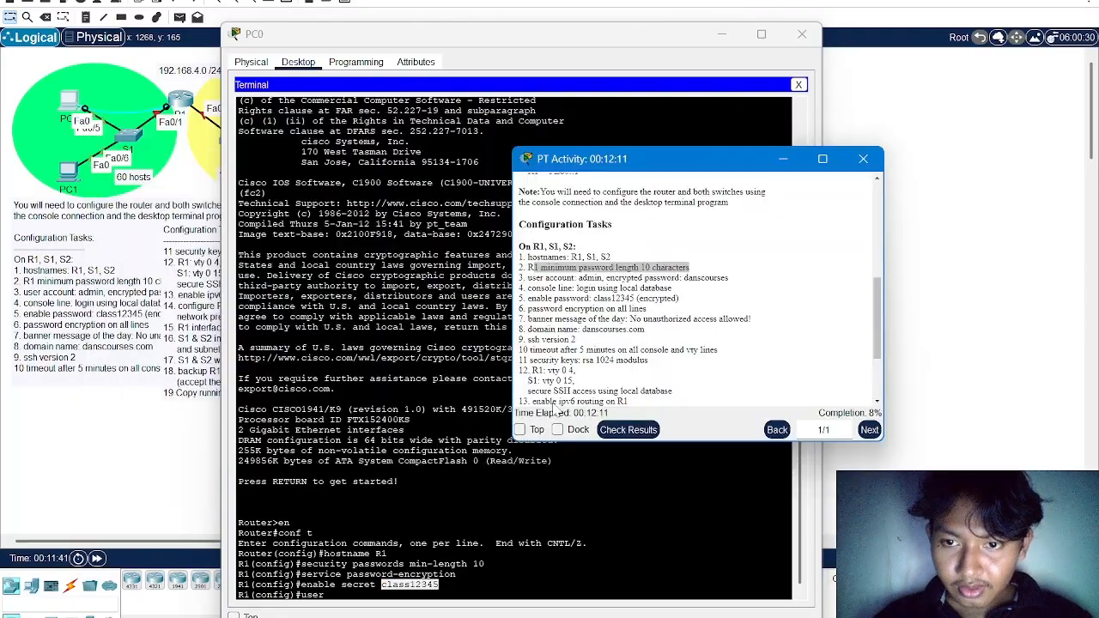
drag(635, 298, 593, 298)
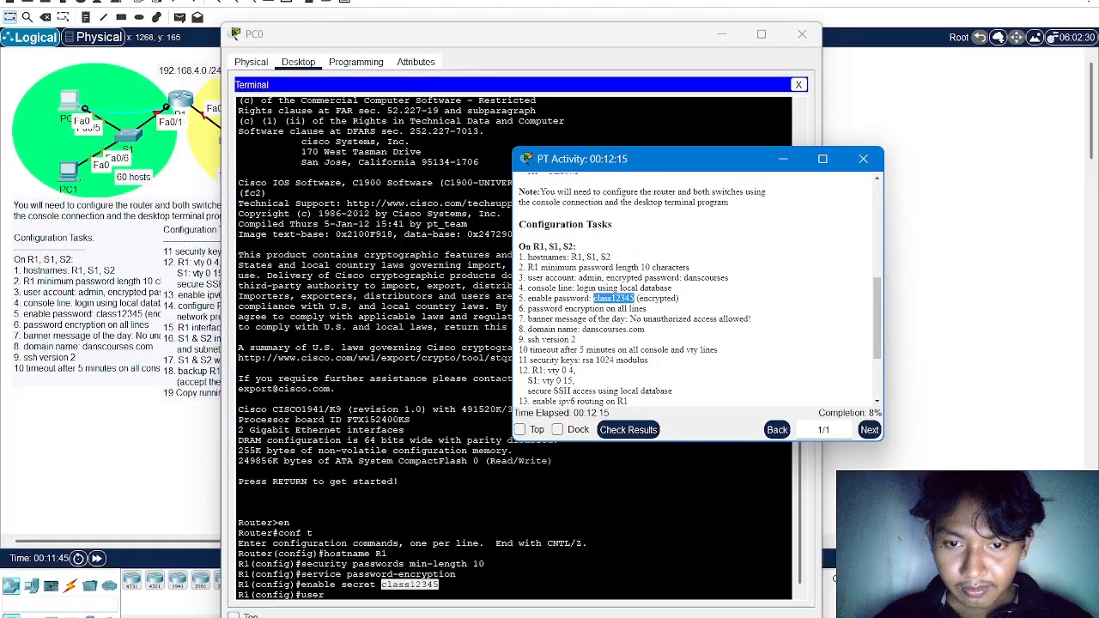
key(alt+Tab)
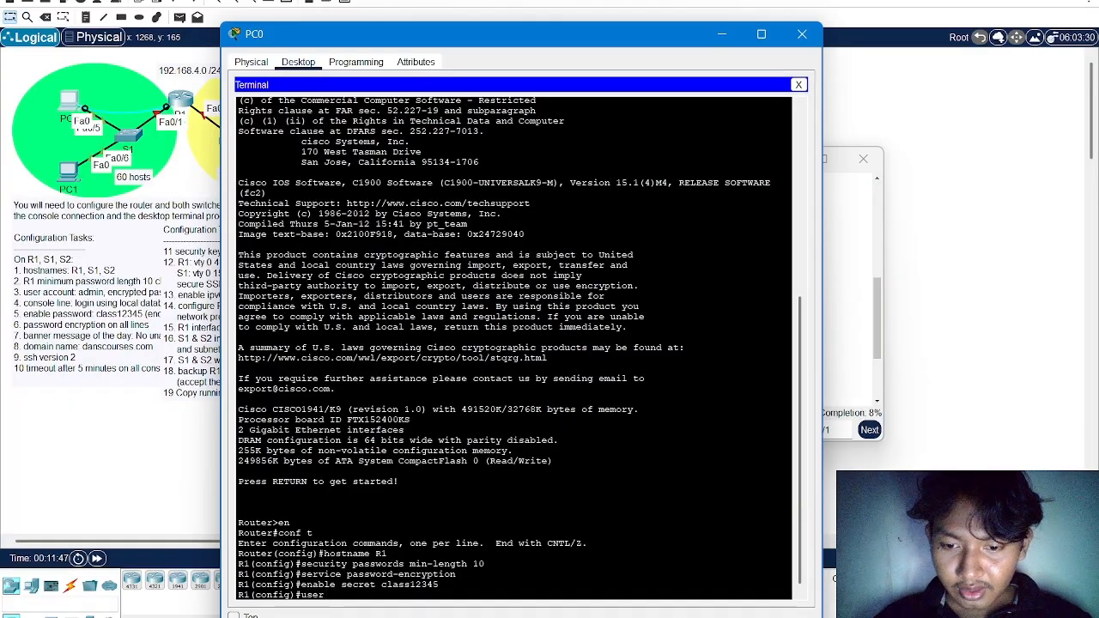
Create the user account admin on R1 with the encrypted secret password given in the configuration tasks
text(na)
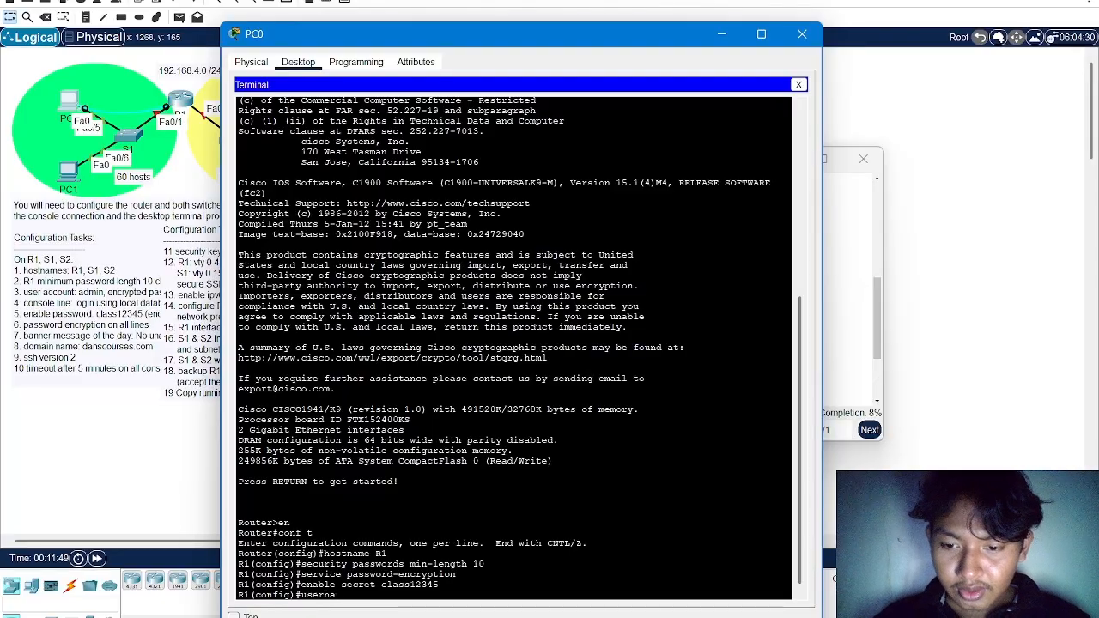
text(me admin)
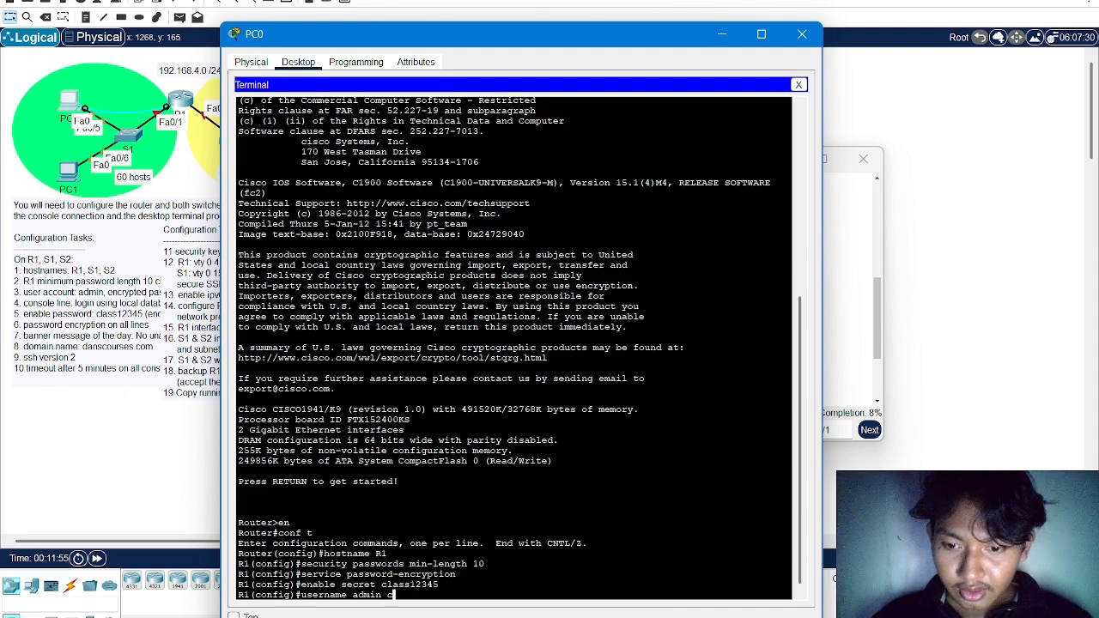
text( secret d)
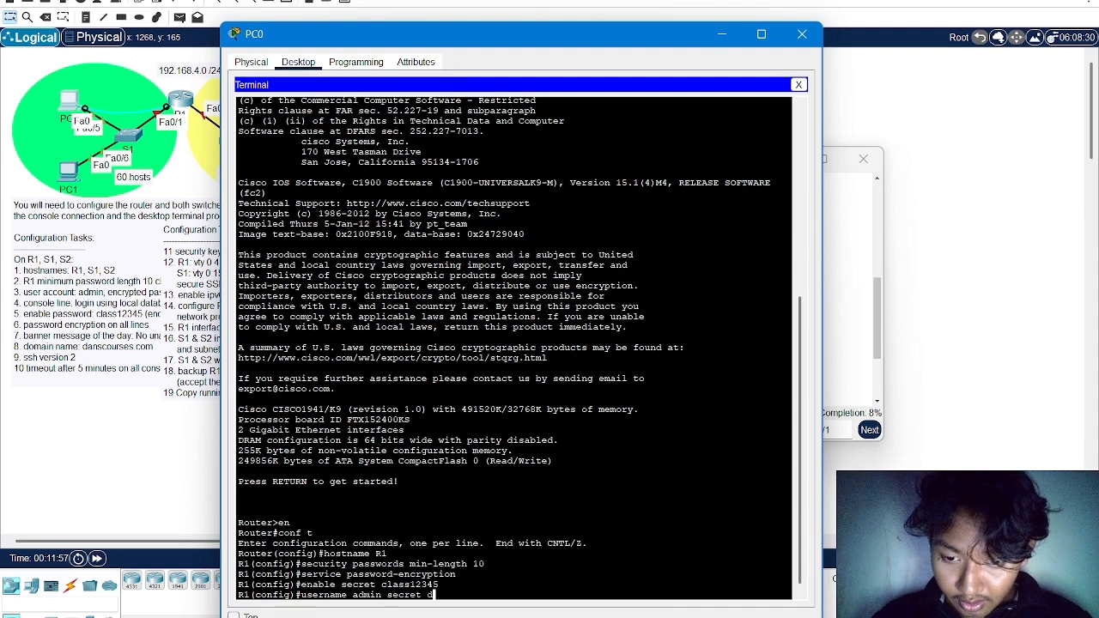
text(anscour)
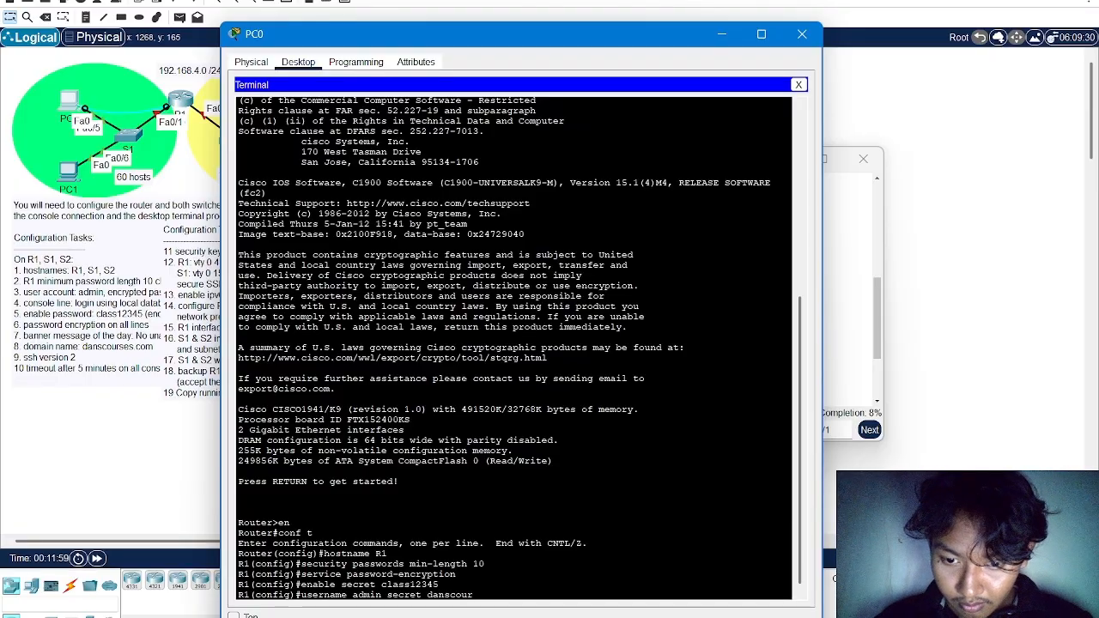
text(ses)
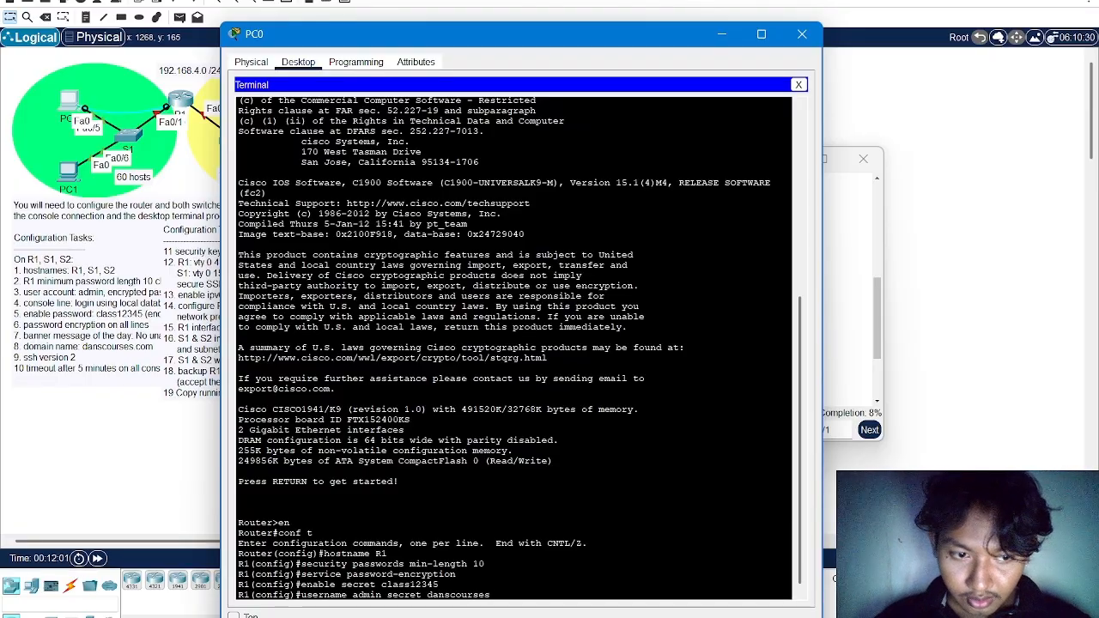
key(Return)
Set R1's message-of-the-day banner to "No unauthorized access allowed!" using # as the delimiter
text(b)
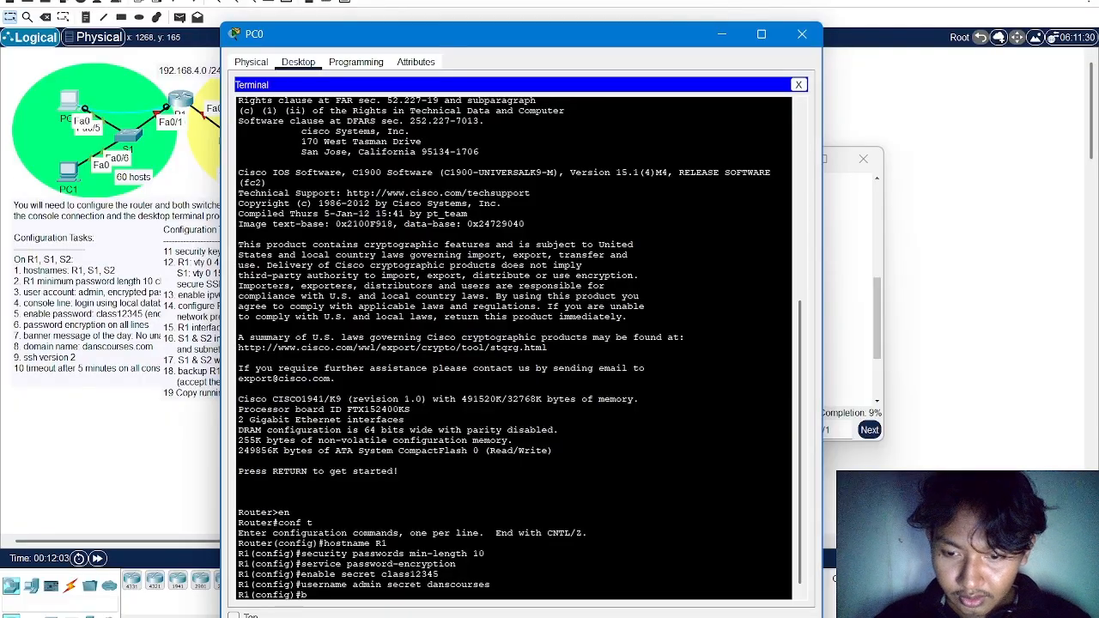
text(anner motd)
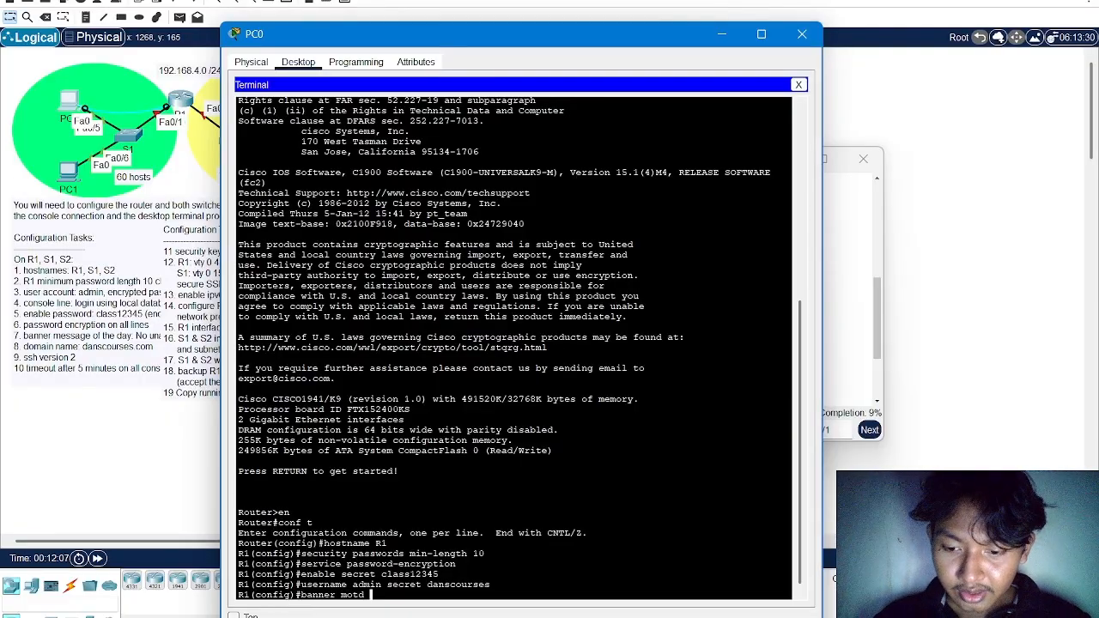
text( #)
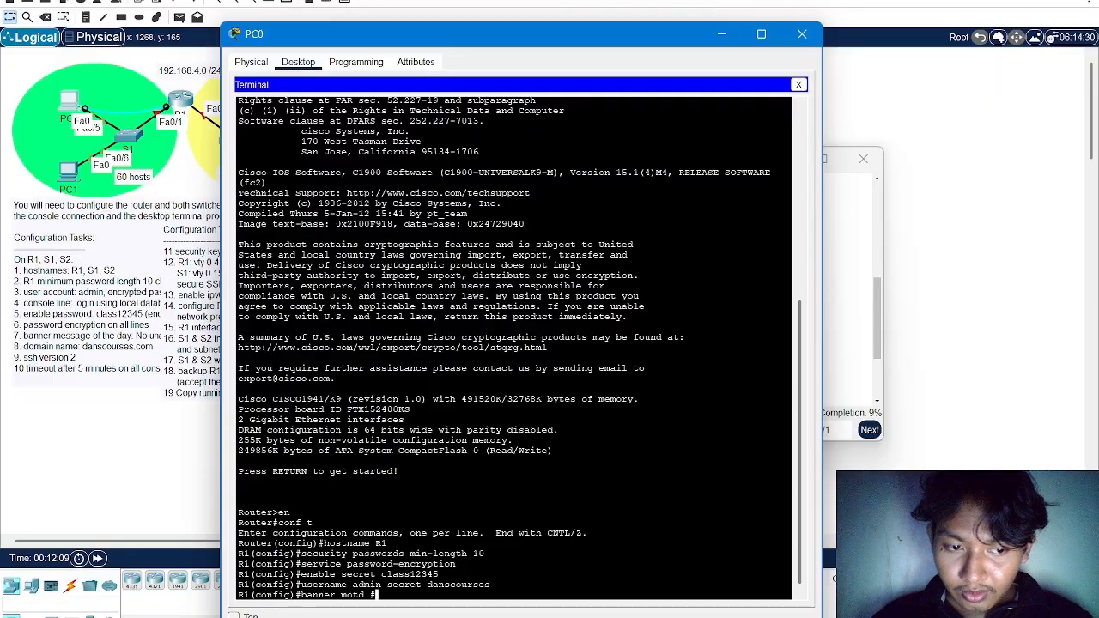
text(No Aut)
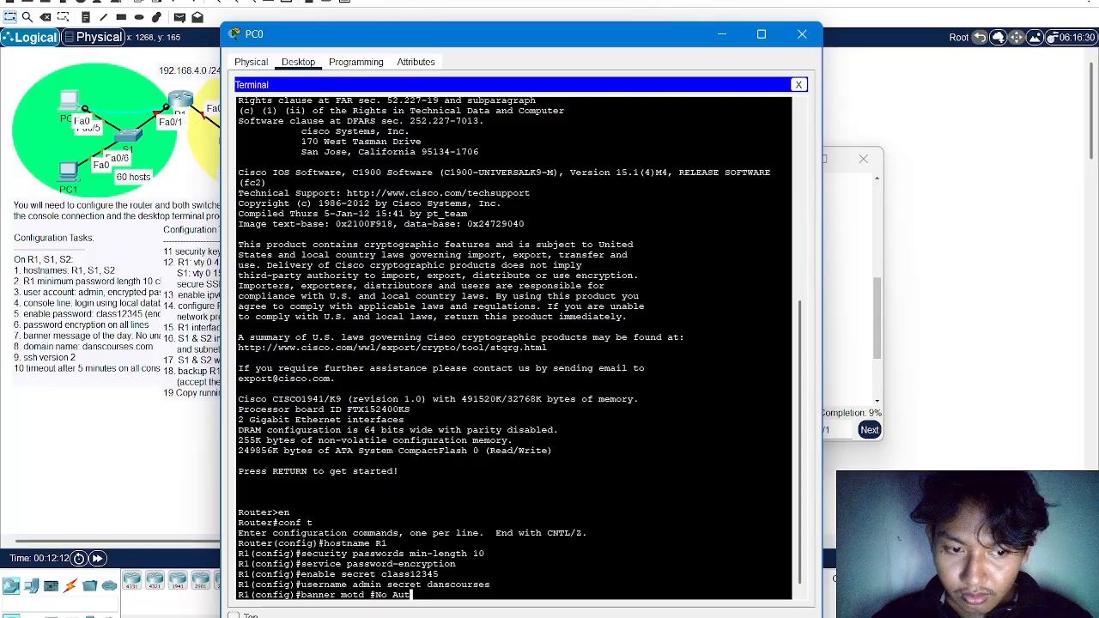
key(BackSpace)
key(BackSpace)
key(BackSpace)
text(un)
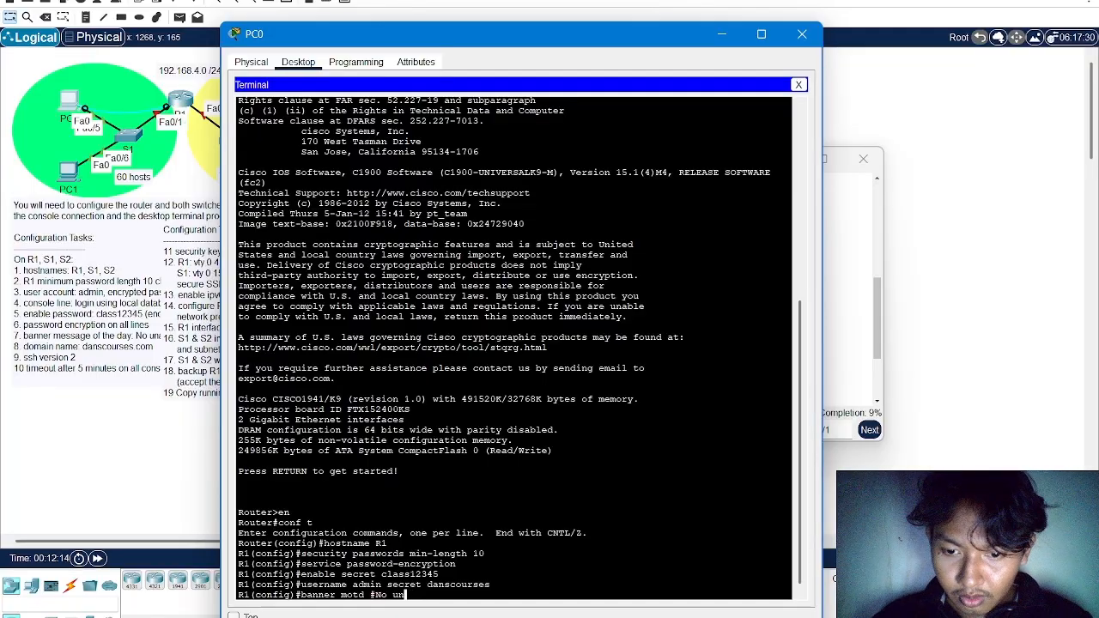
text(auth)
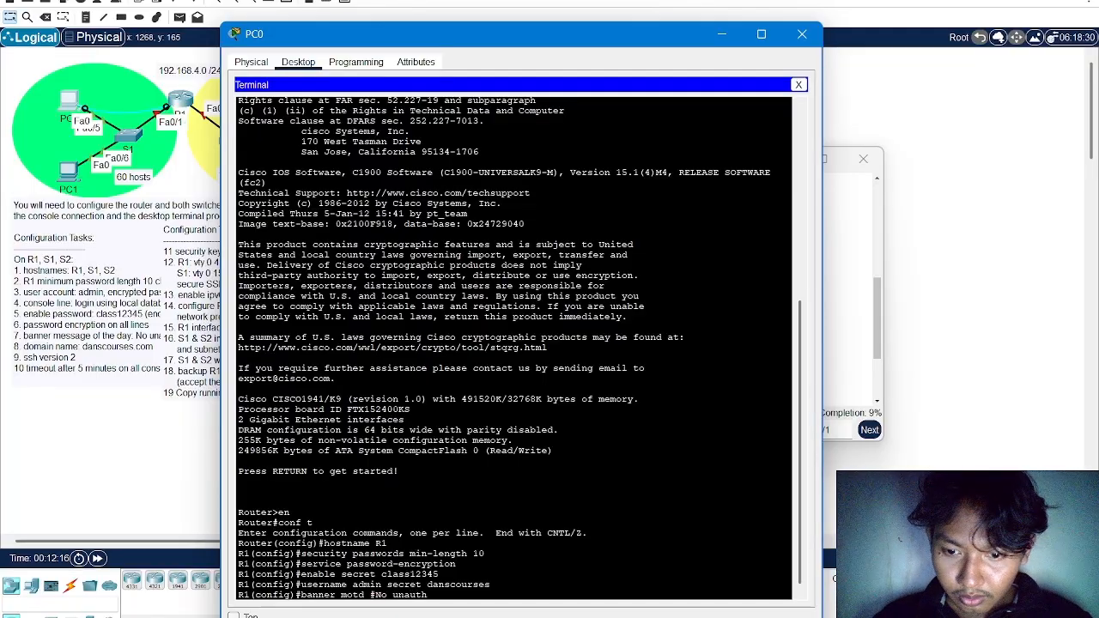
text(orized)
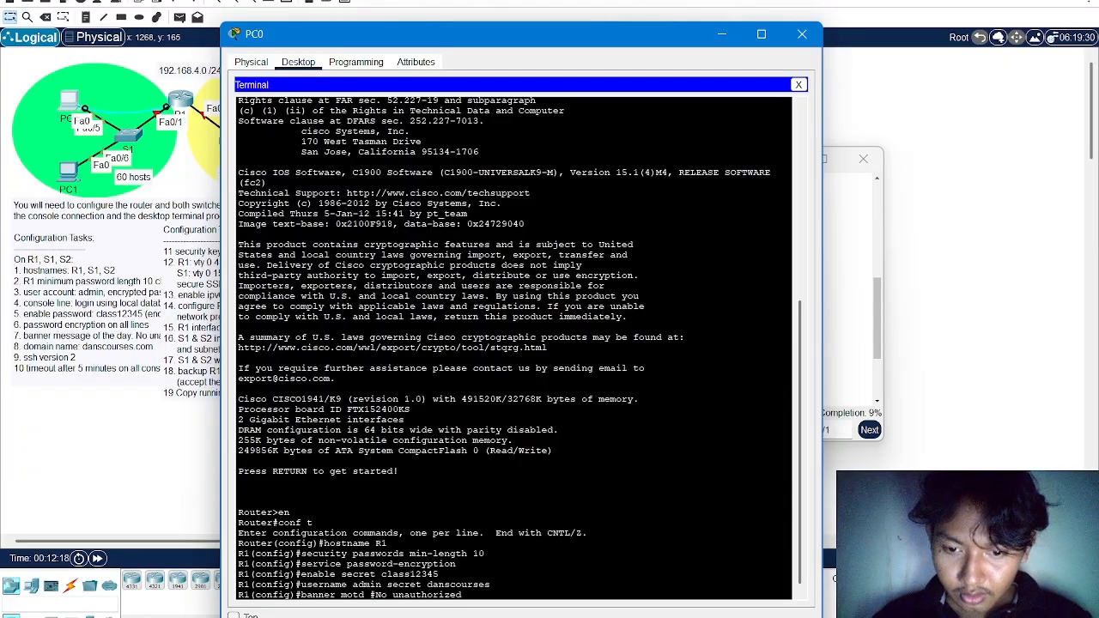
text( access )
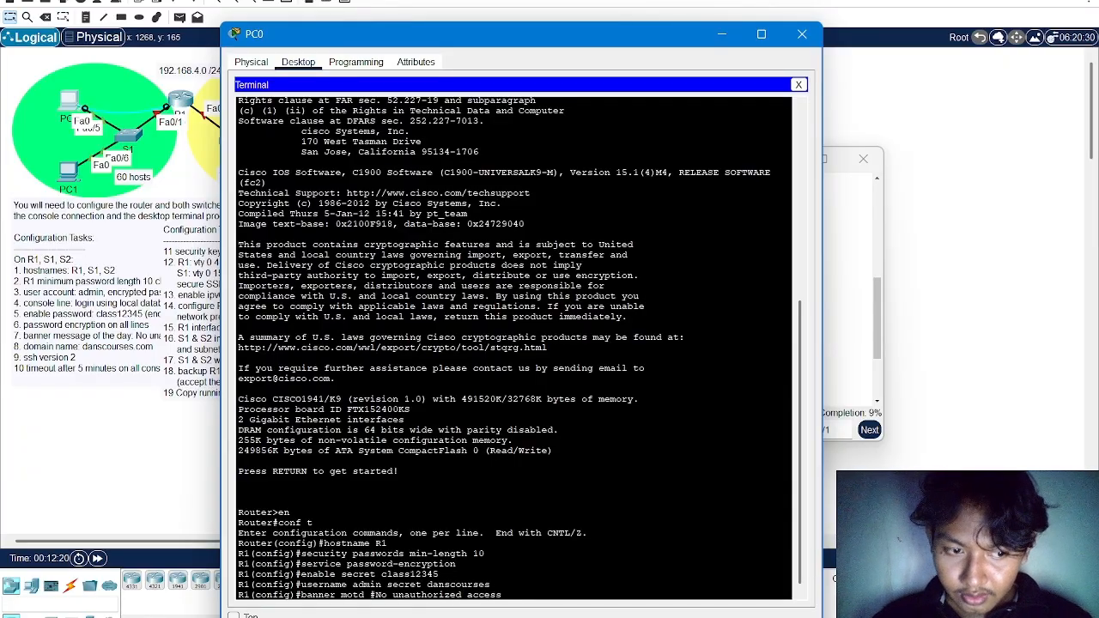
text(allowe)
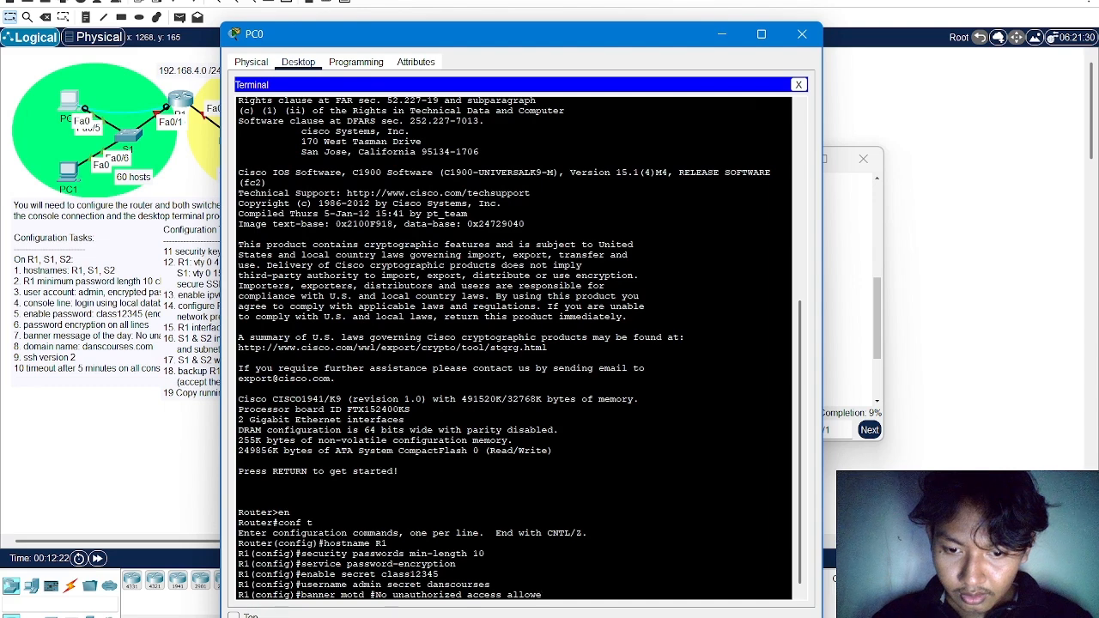
text(d!#)
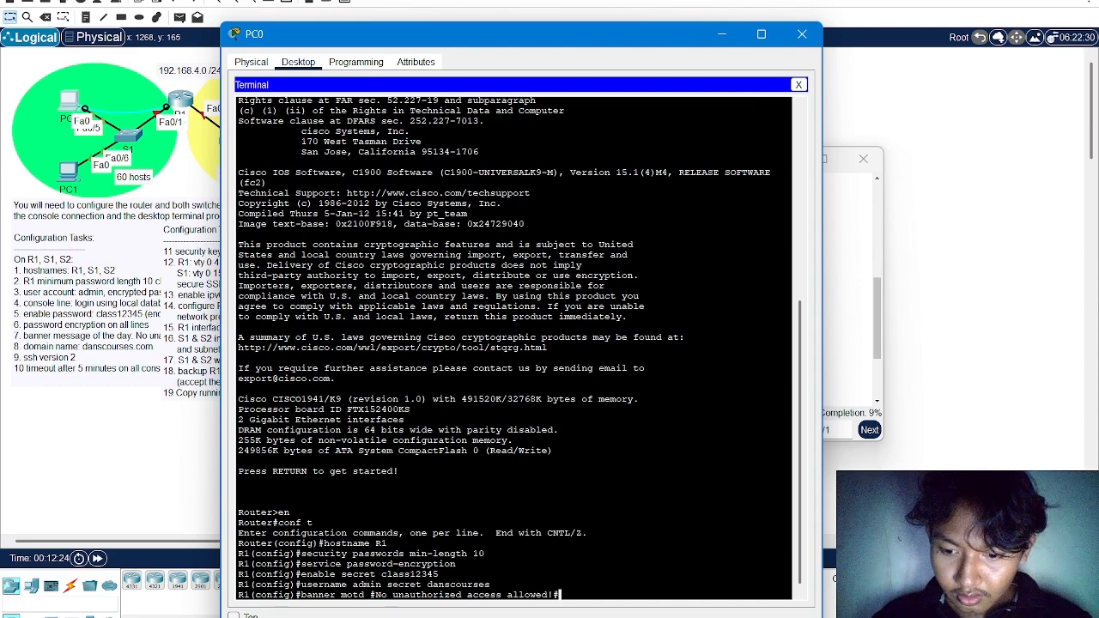
key(Return)
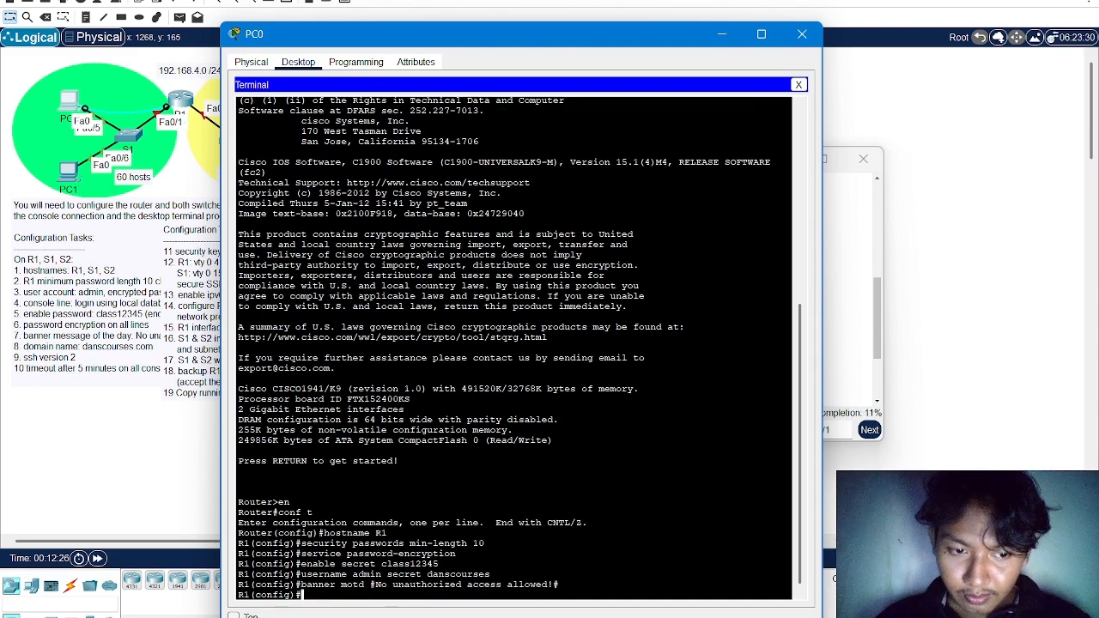
Set R1's IP domain name to danscourses.com
text(ip -)
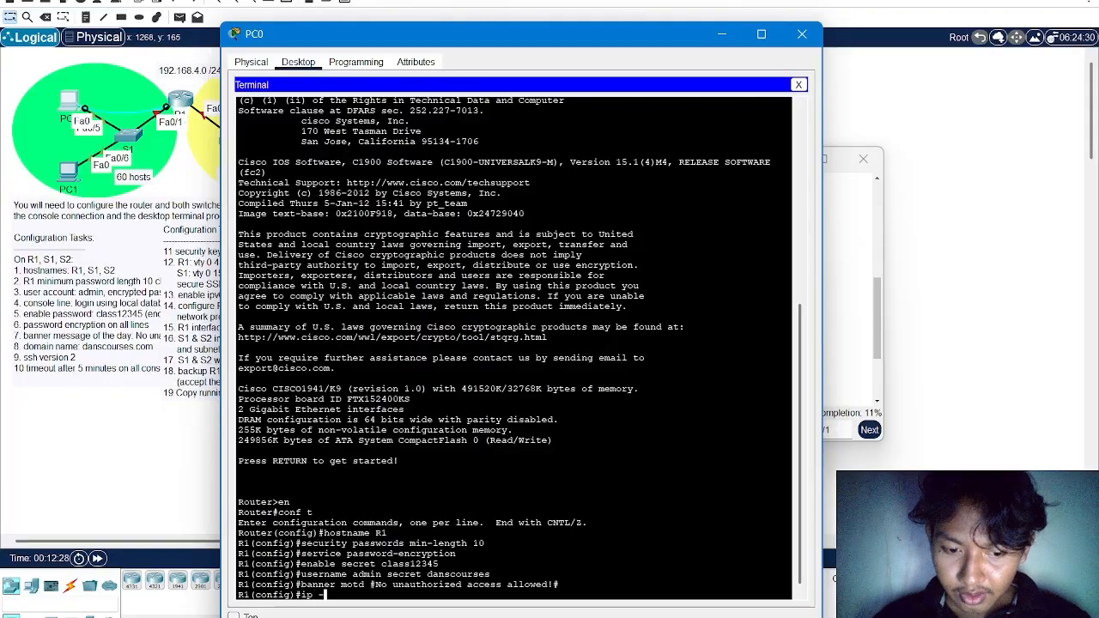
text(doma)
key(BackSpace)
key(BackSpace)
key(BackSpace)
key(BackSpace)
key(BackSpace)
text(do)
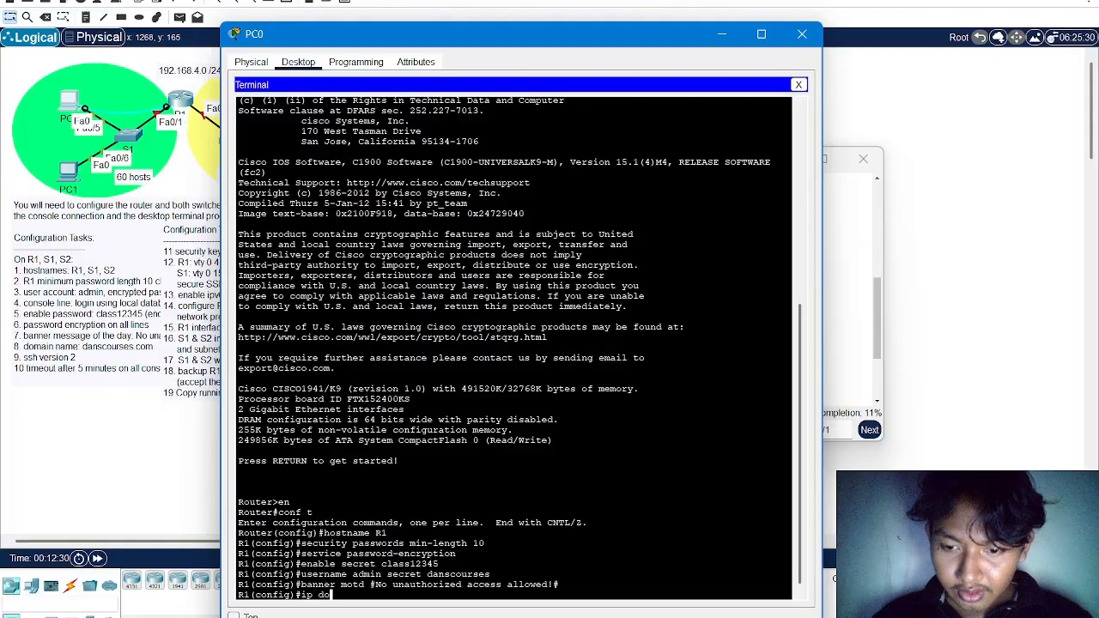
text(main-name)
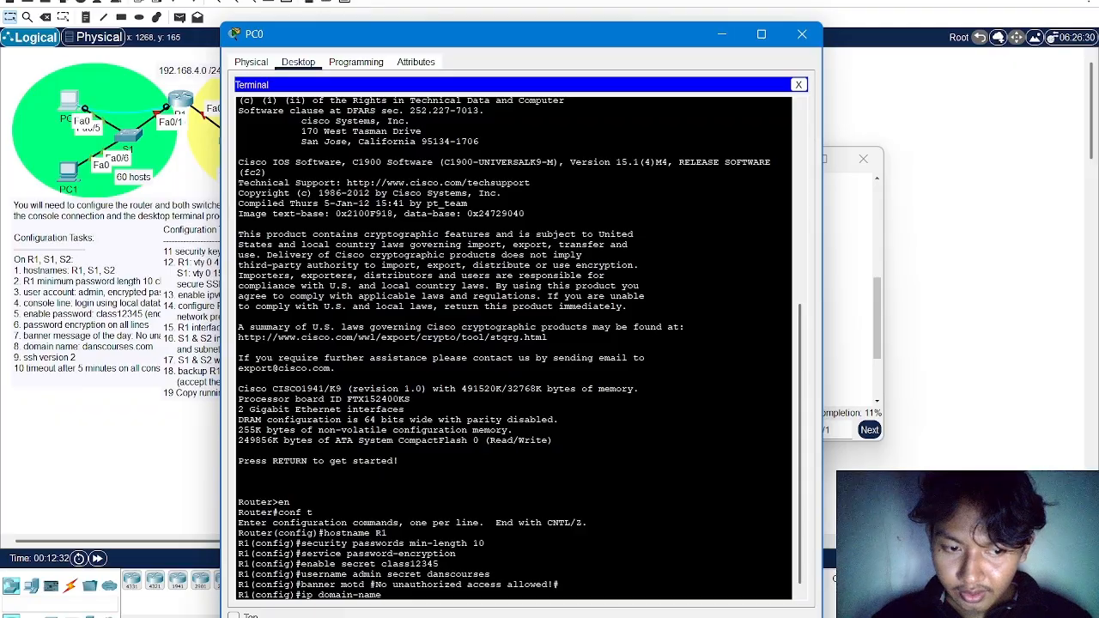
text( danscou)
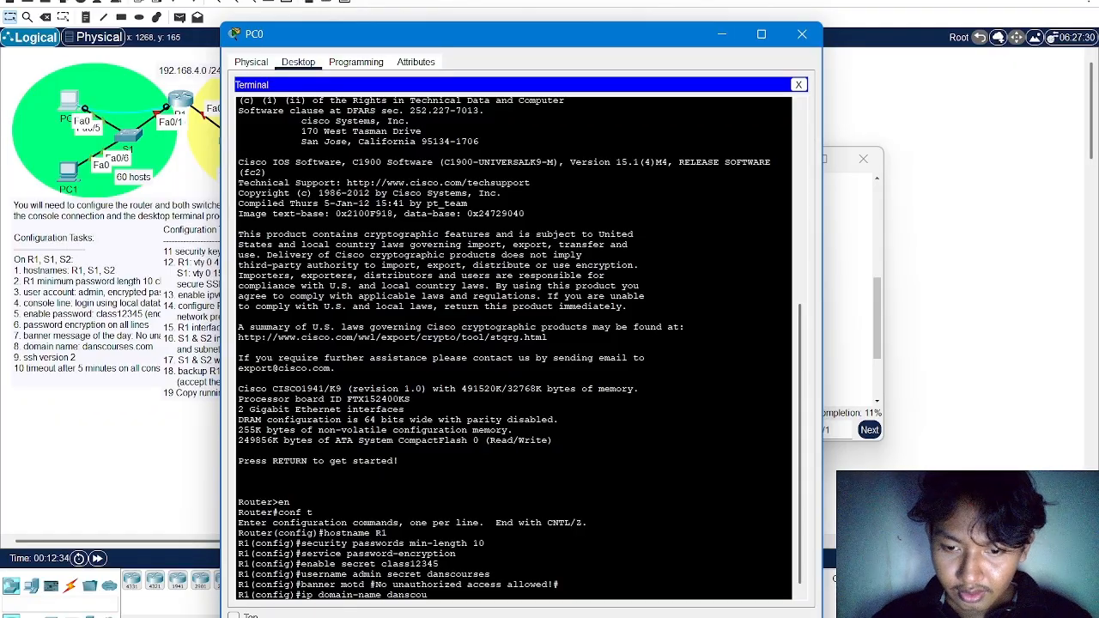
text(rses.com)
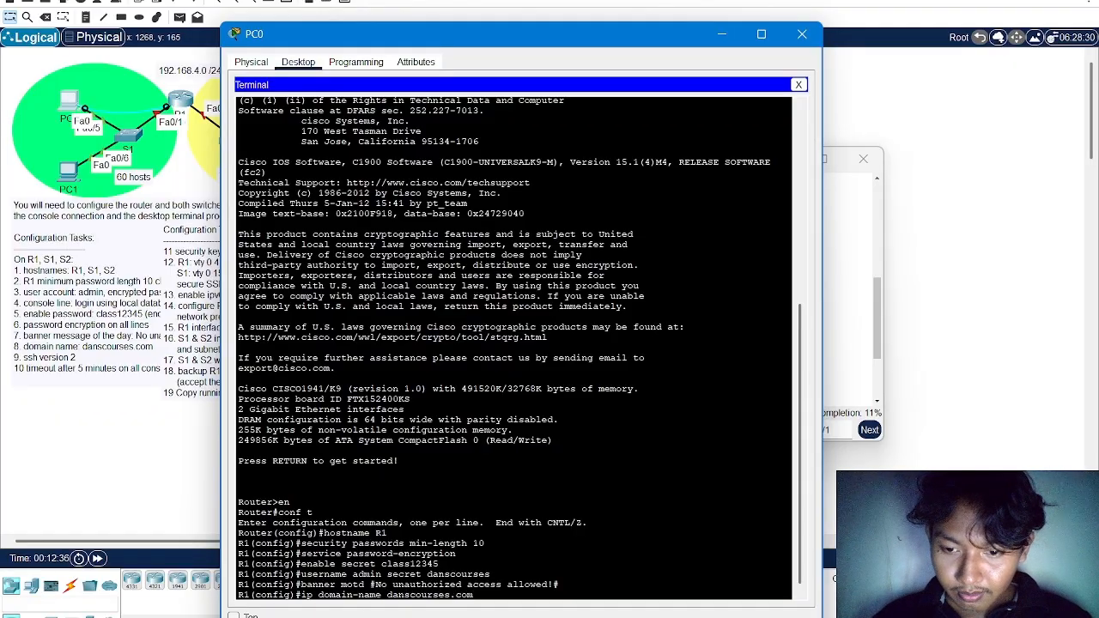
key(Return)
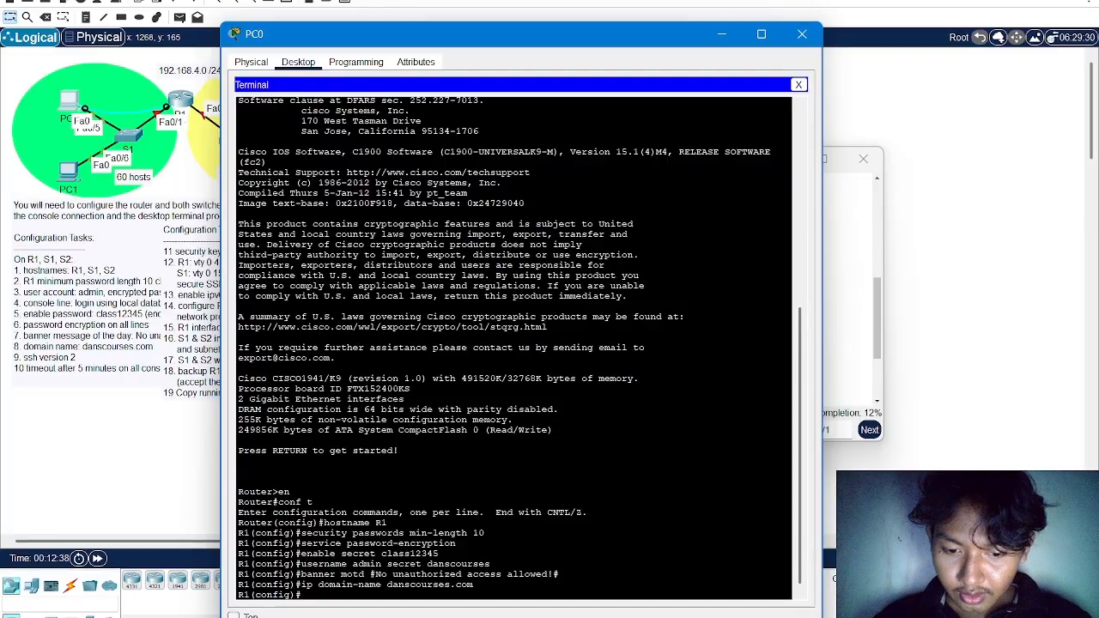
Generate RSA crypto keys on R1 with a 1024-bit modulus
text(crypto)
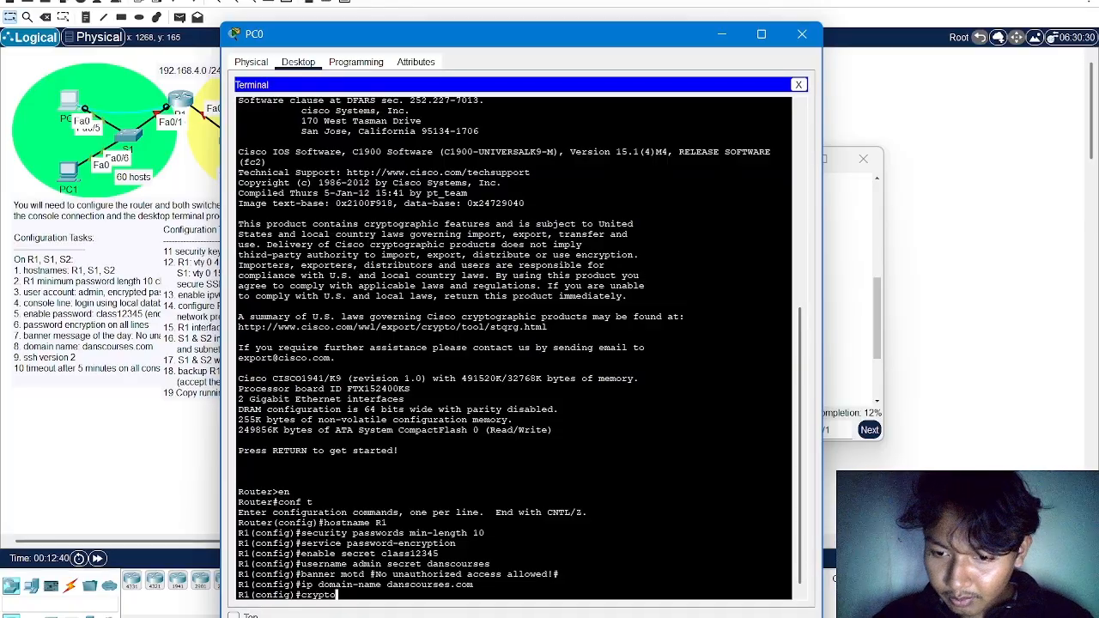
text( key)
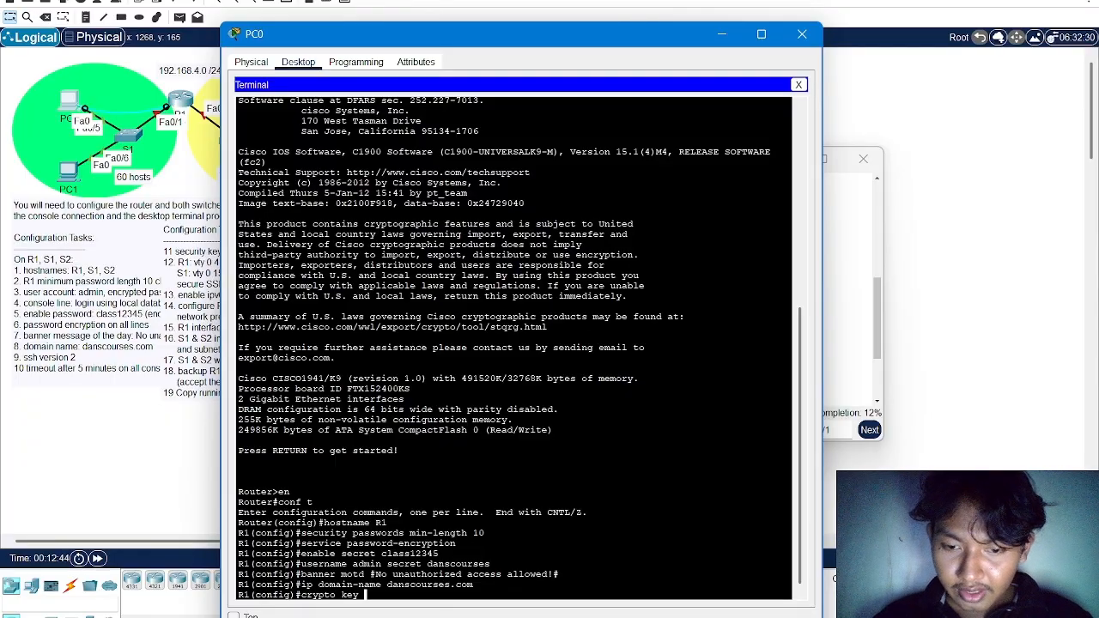
text( gener)
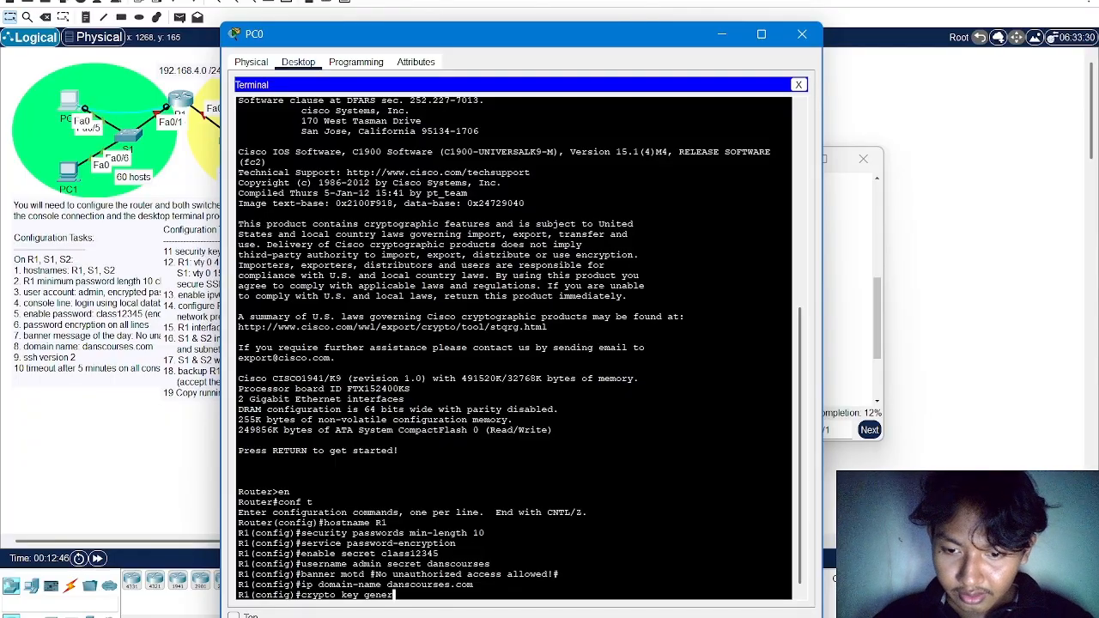
text(ate)
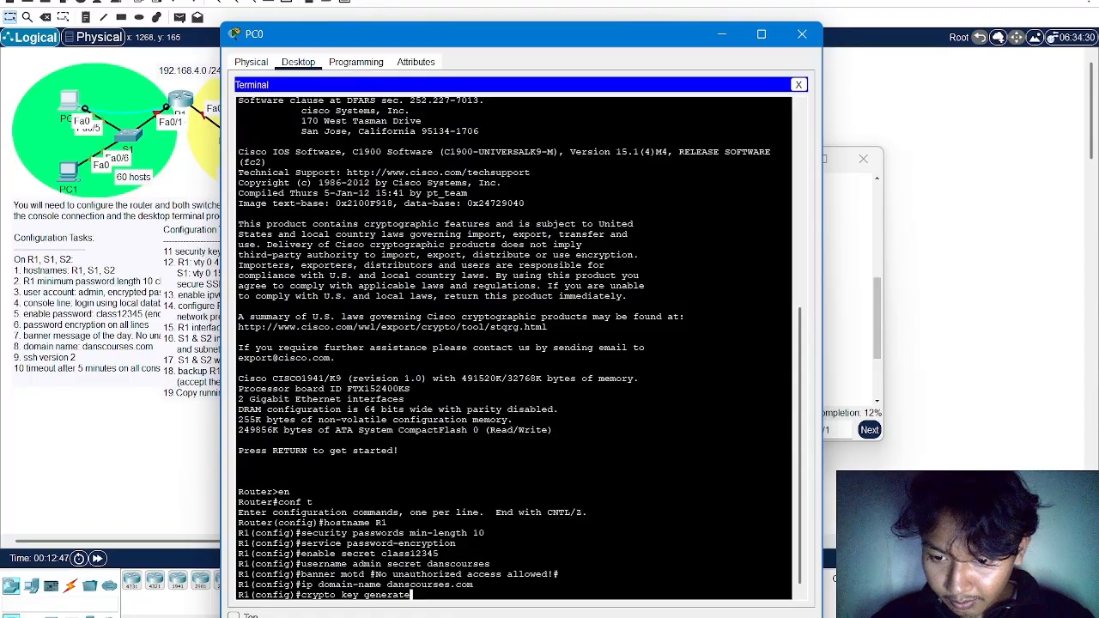
text( rsa)
key(Return)
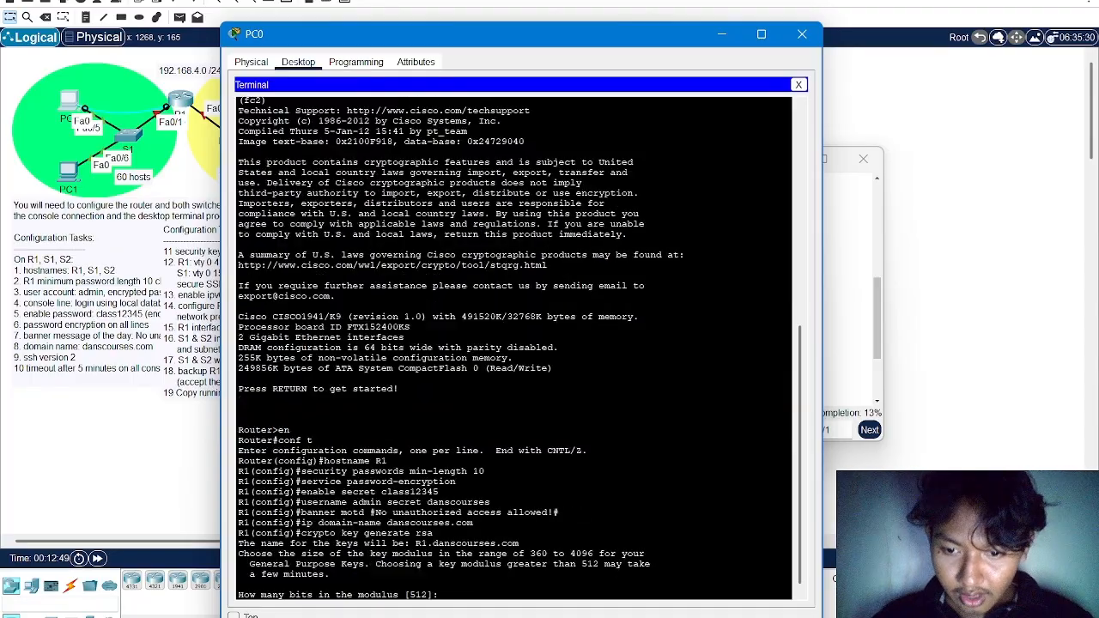
text(1024)
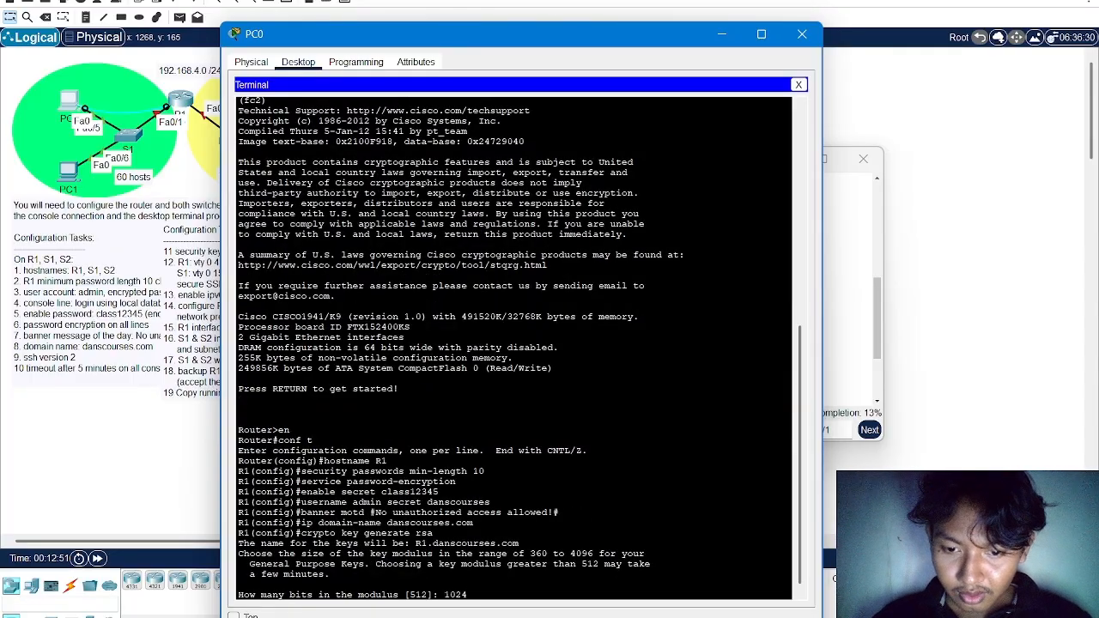
key(Return)
Set R1 to use SSH version 2
text(ip shh)
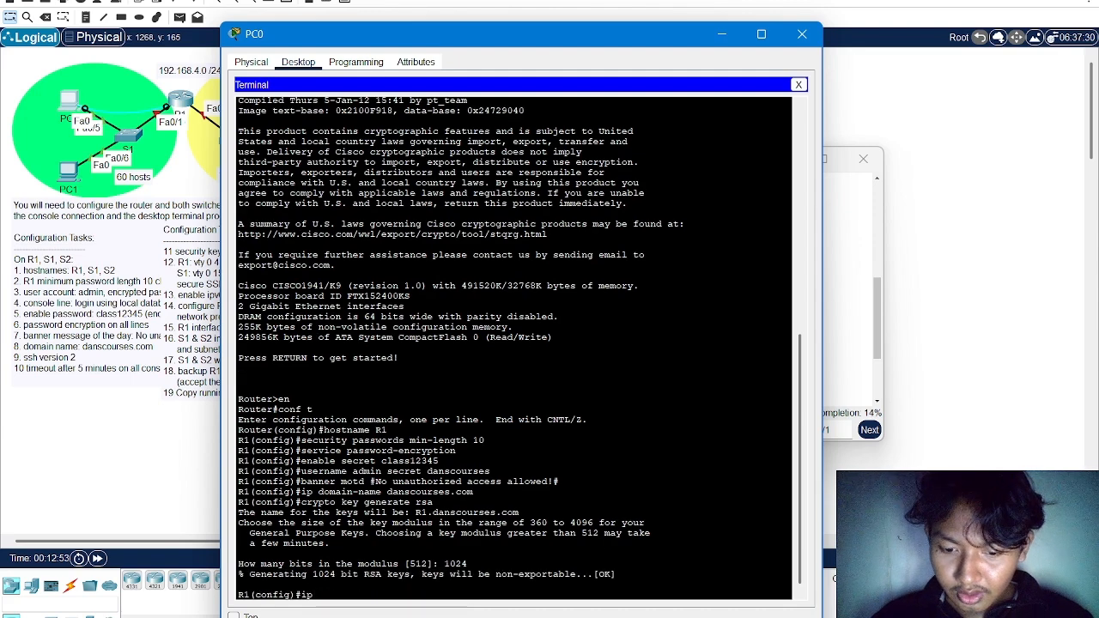
key(BackSpace)
key(BackSpace)
text(sh)
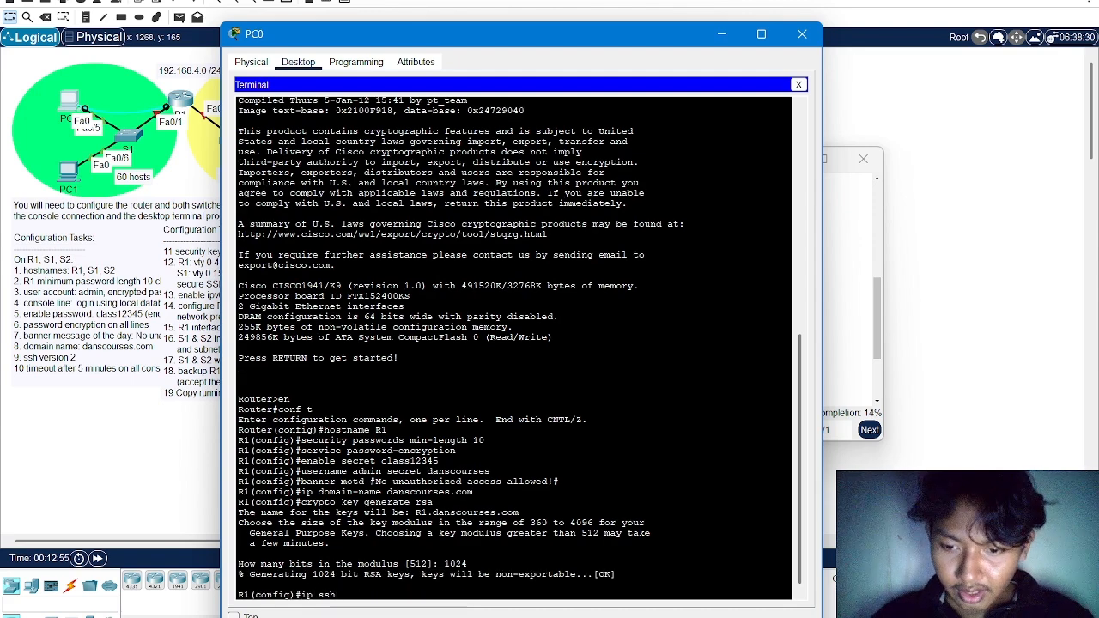
text( version 2)
key(Return)
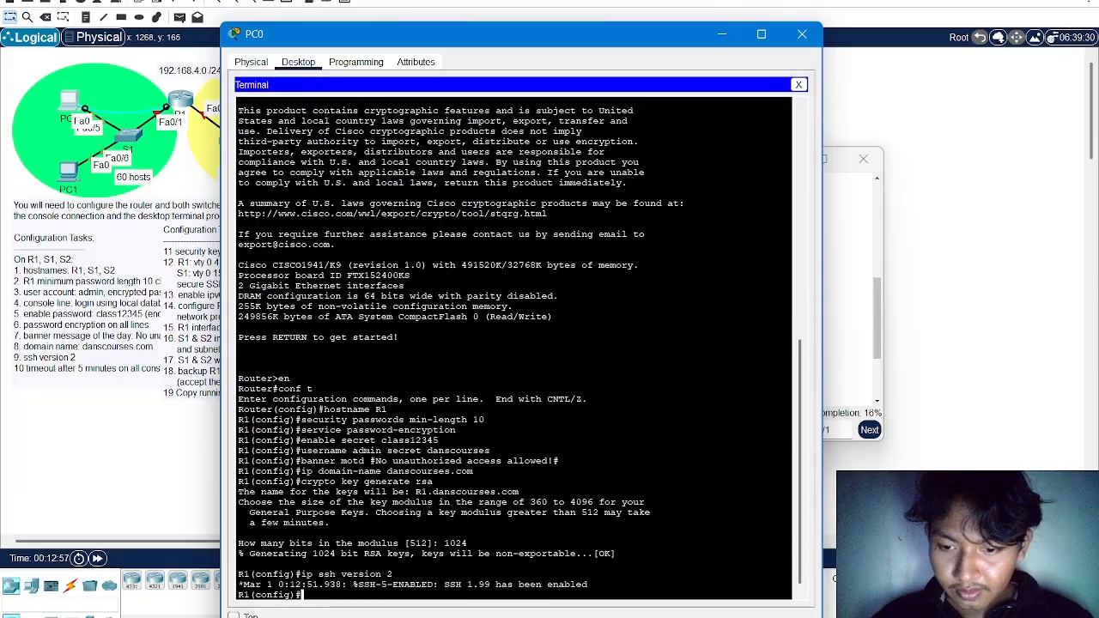
Configure R1's console line 0 to authenticate logins against the local user database
text(l)
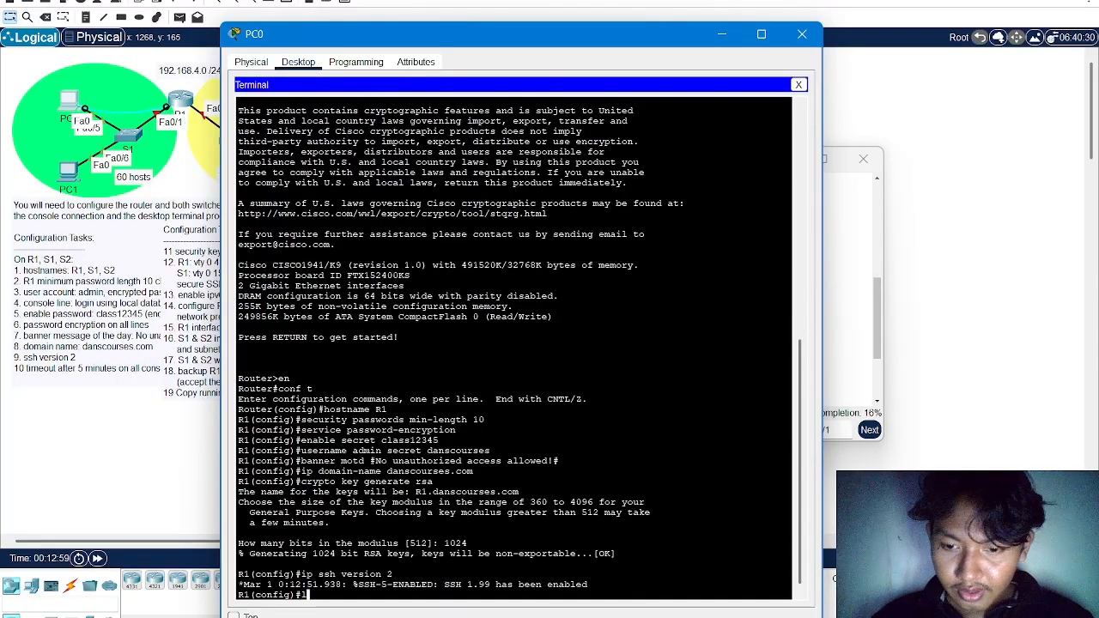
text(ine console )
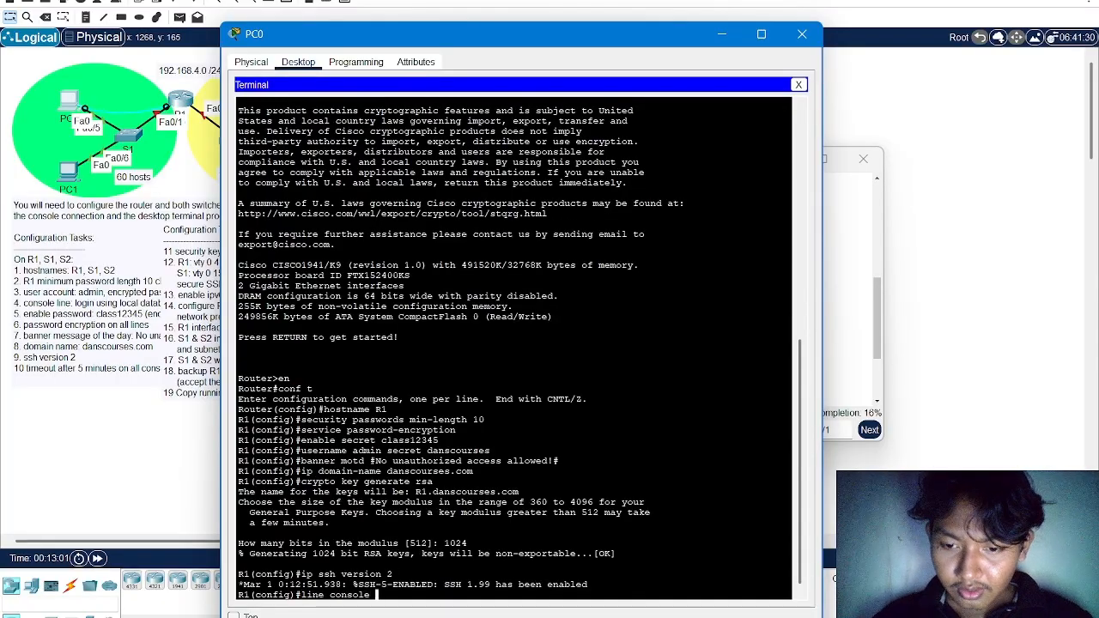
text(0)
key(Return)
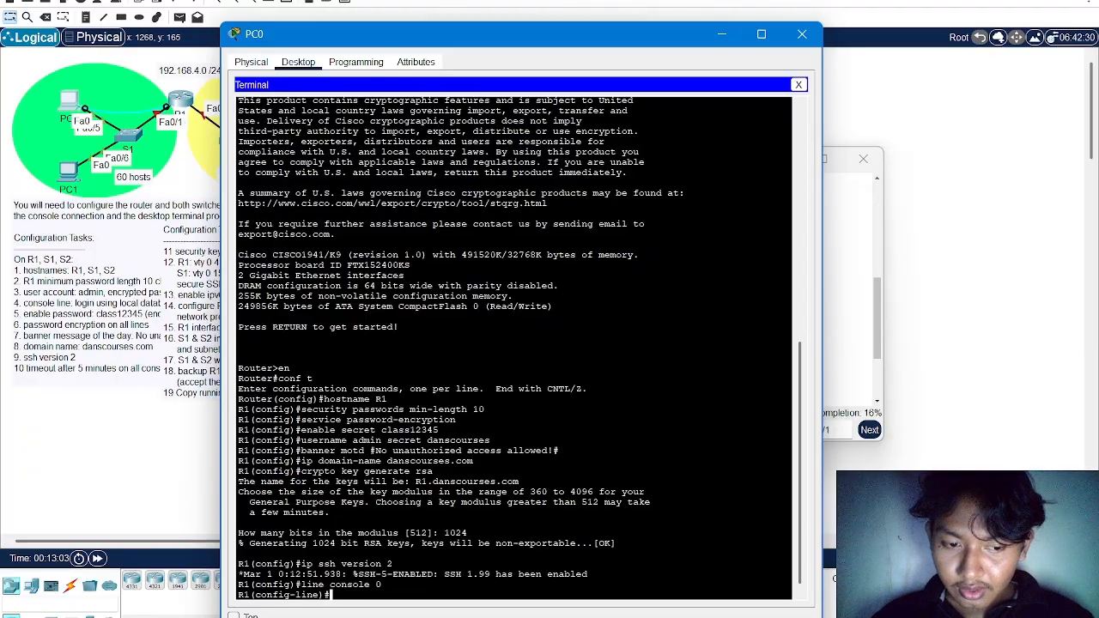
text(login local)
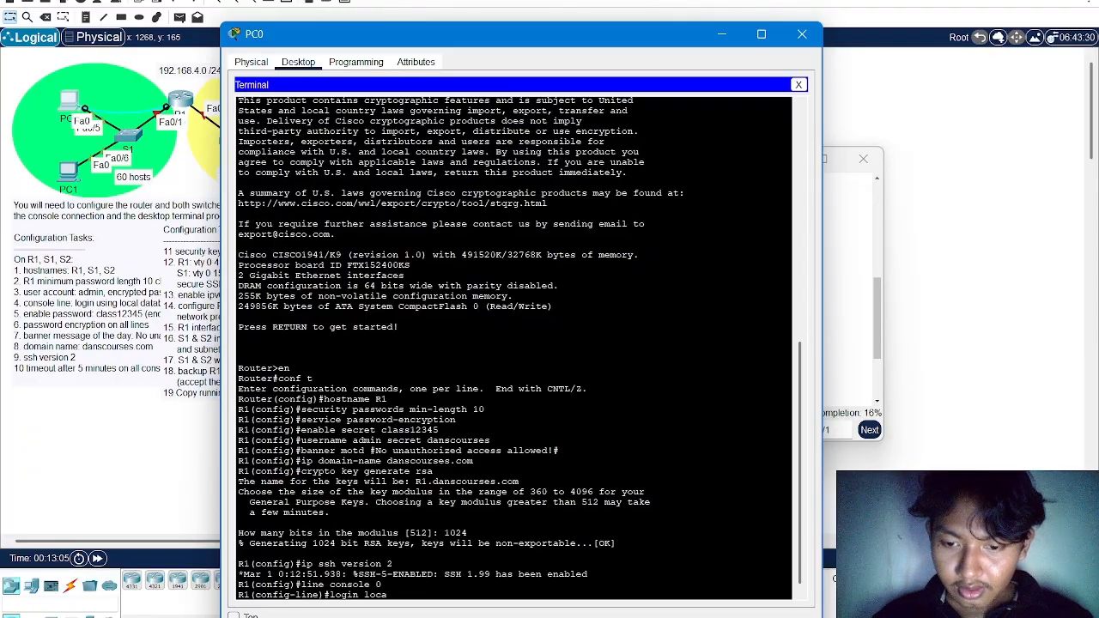
key(Return)
Set console line 0's exec timeout to 5 minutes 0 seconds and return to R1's global configuration mode
text(e)#e)
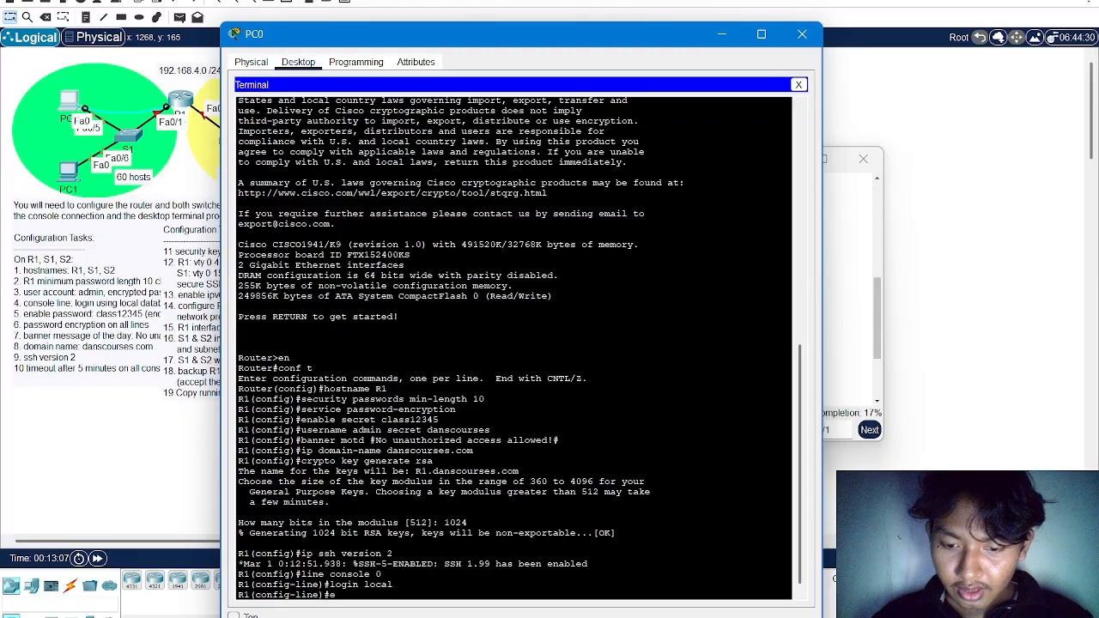
text(xec-timeout )
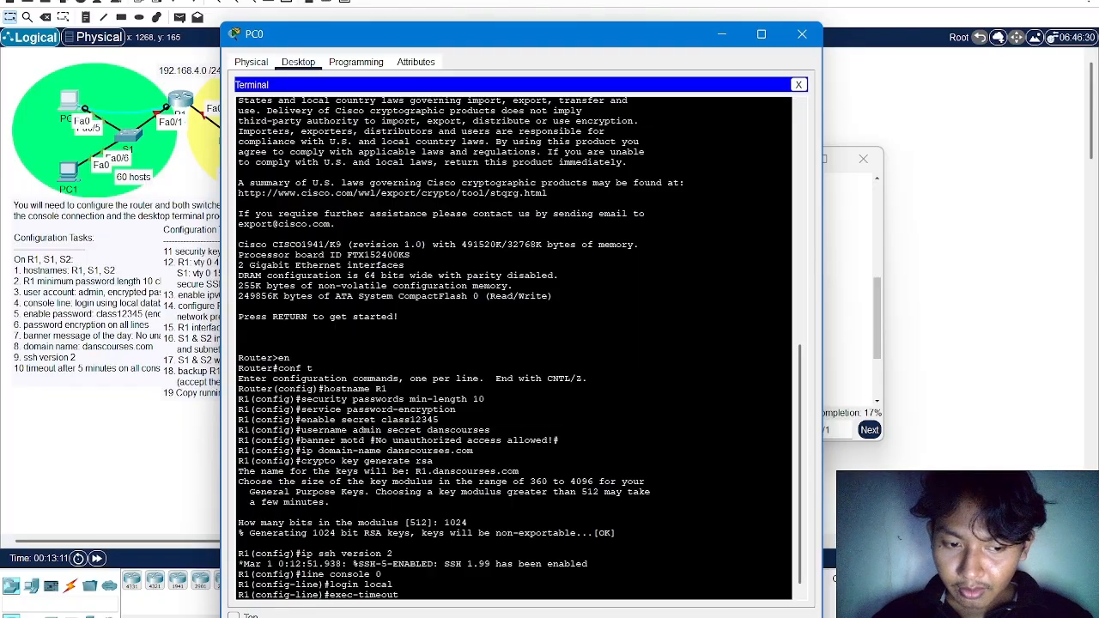
text(5 0)
key(Return)
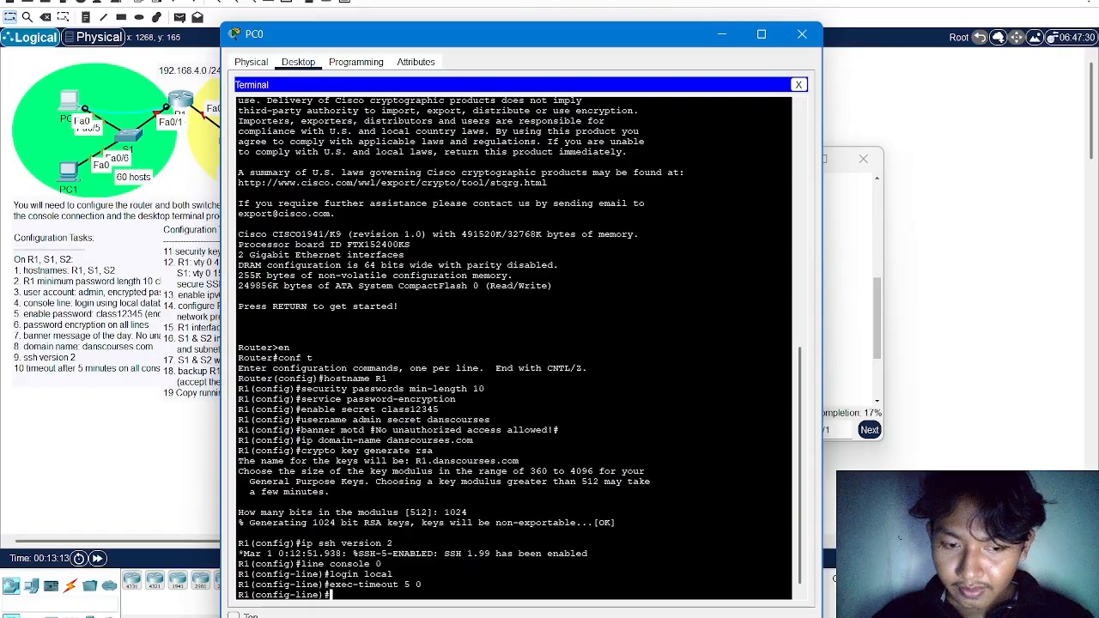
text(exit)
key(Return)
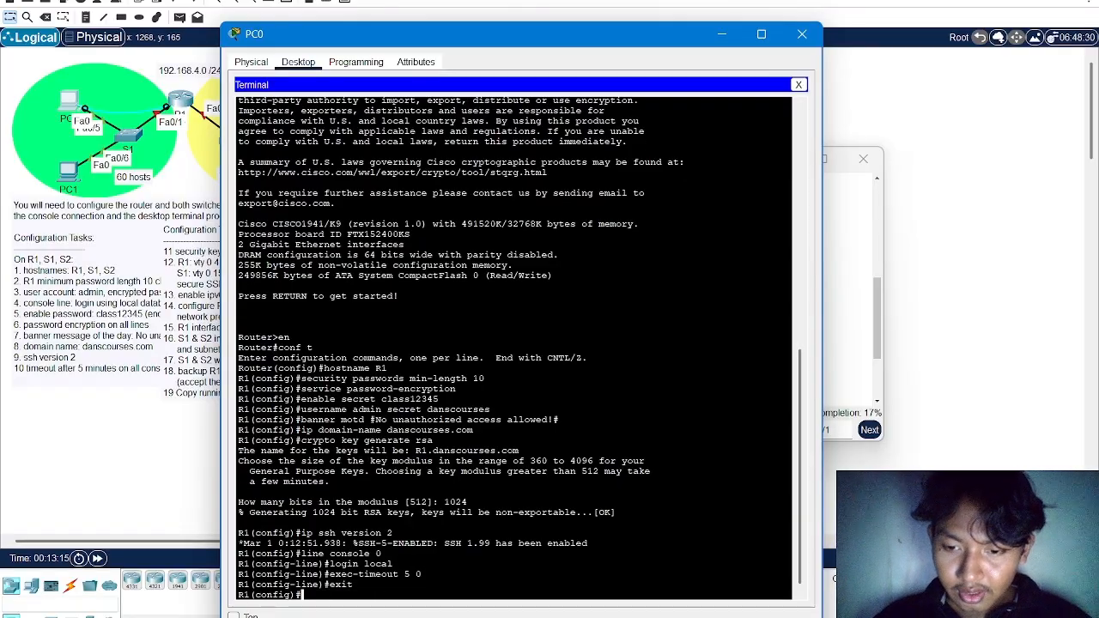
Configure R1's vty lines 0 to 4 to authenticate logins against the local user database
text(line vty )
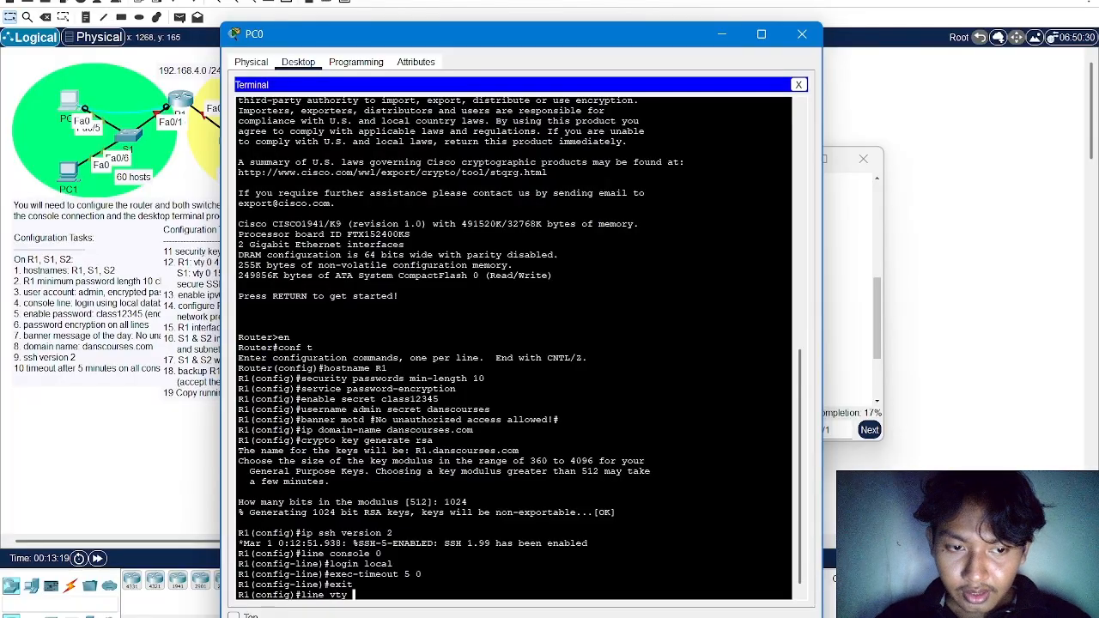
text(0 4)
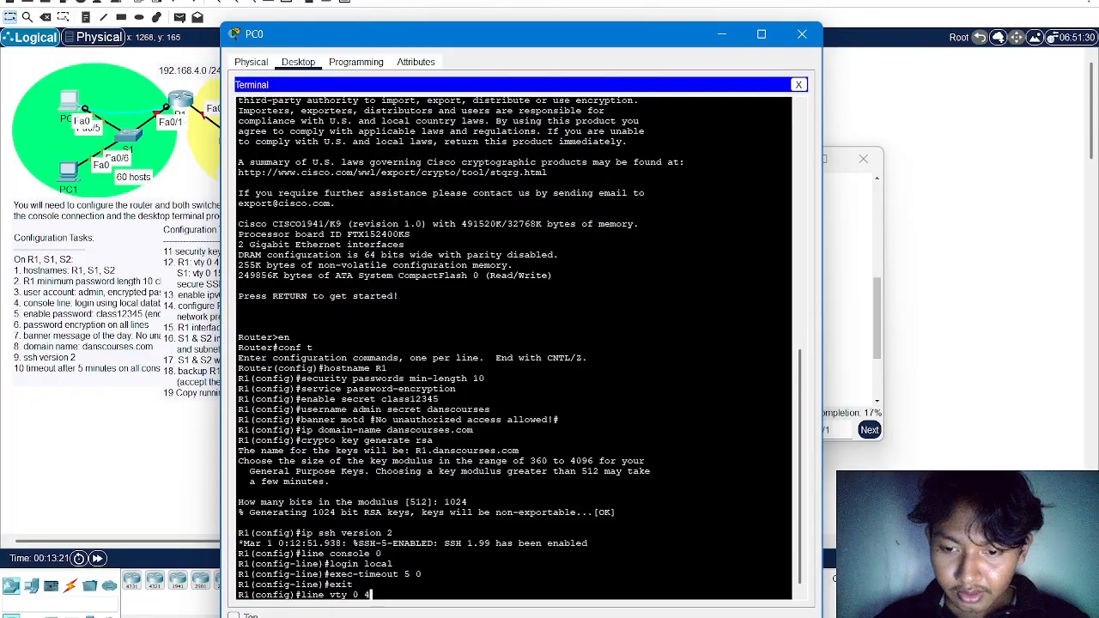
key(Return)
text(login l)
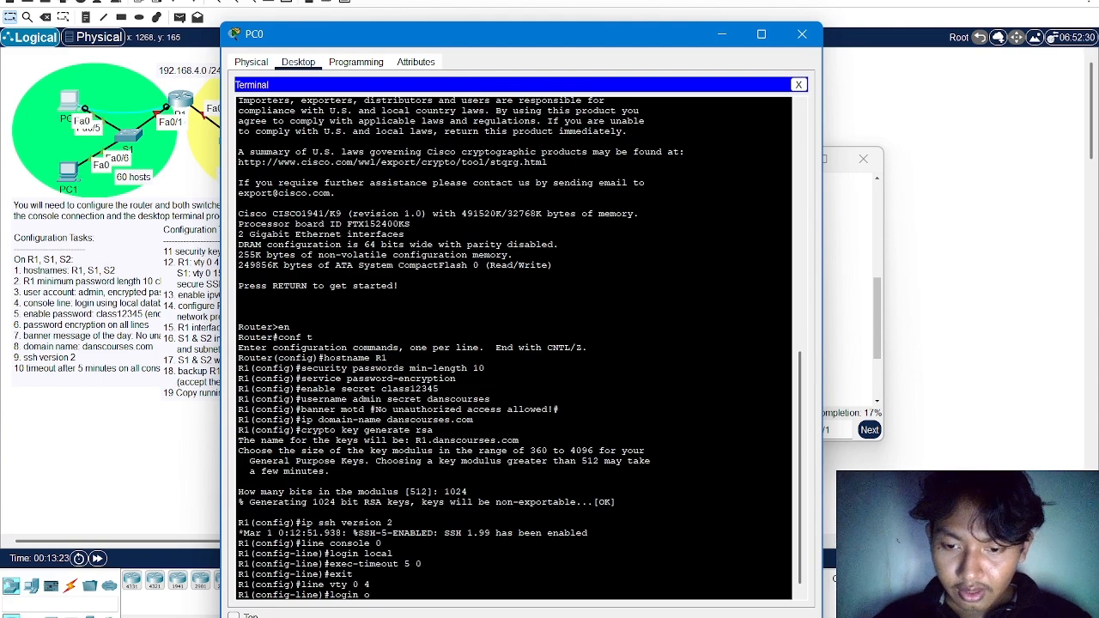
text(ocal)
key(Return)
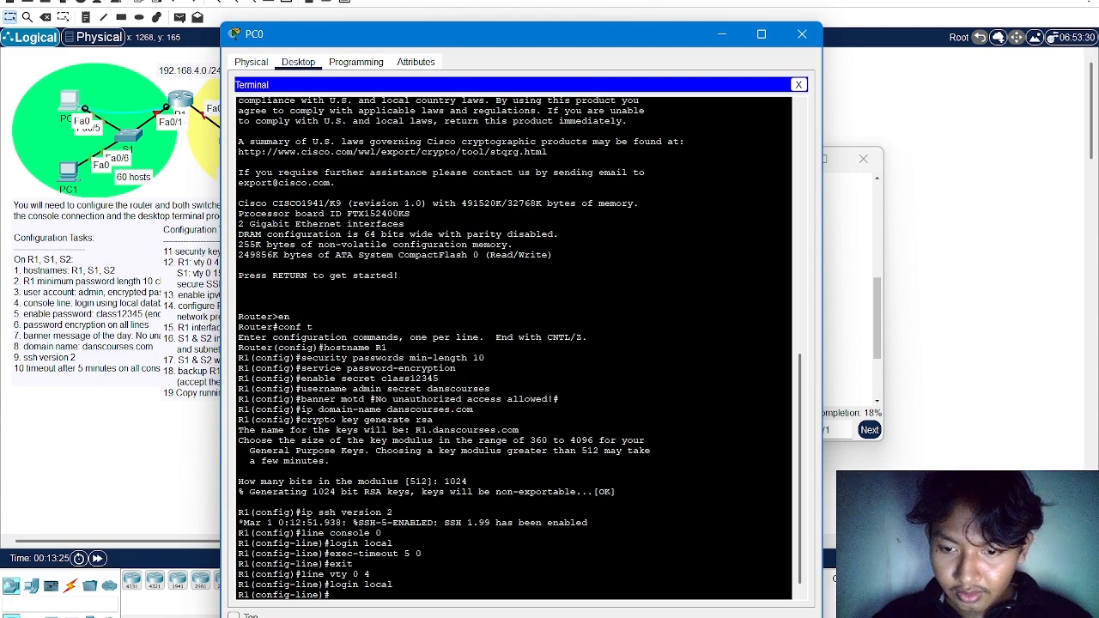
Restrict incoming connections on R1's vty lines 0 to 4 to SSH
text(transport in)
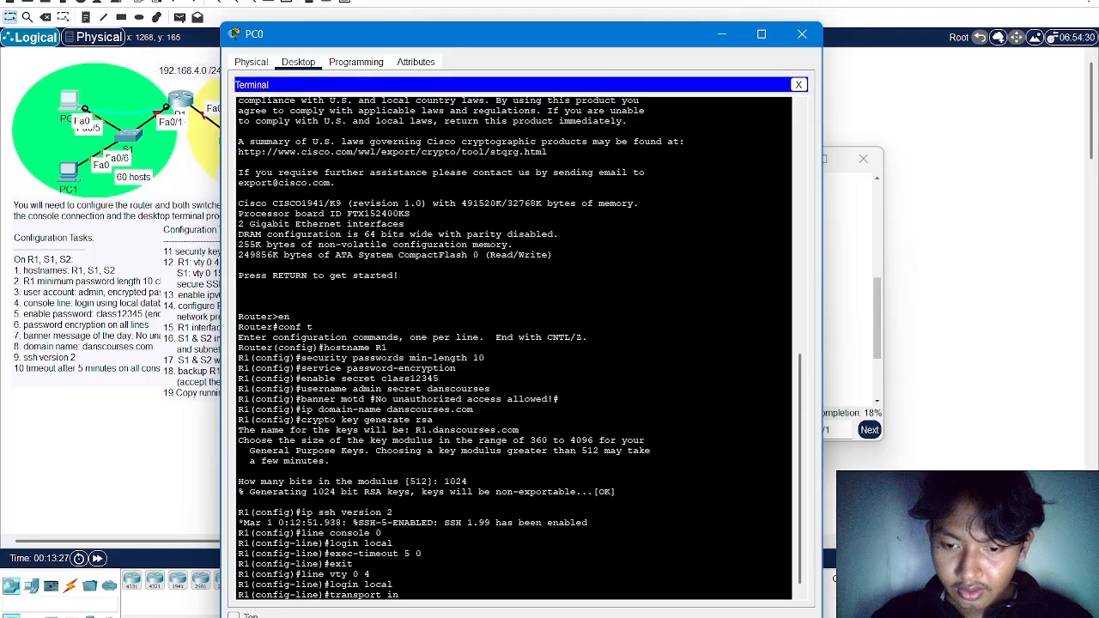
text(put ssh)
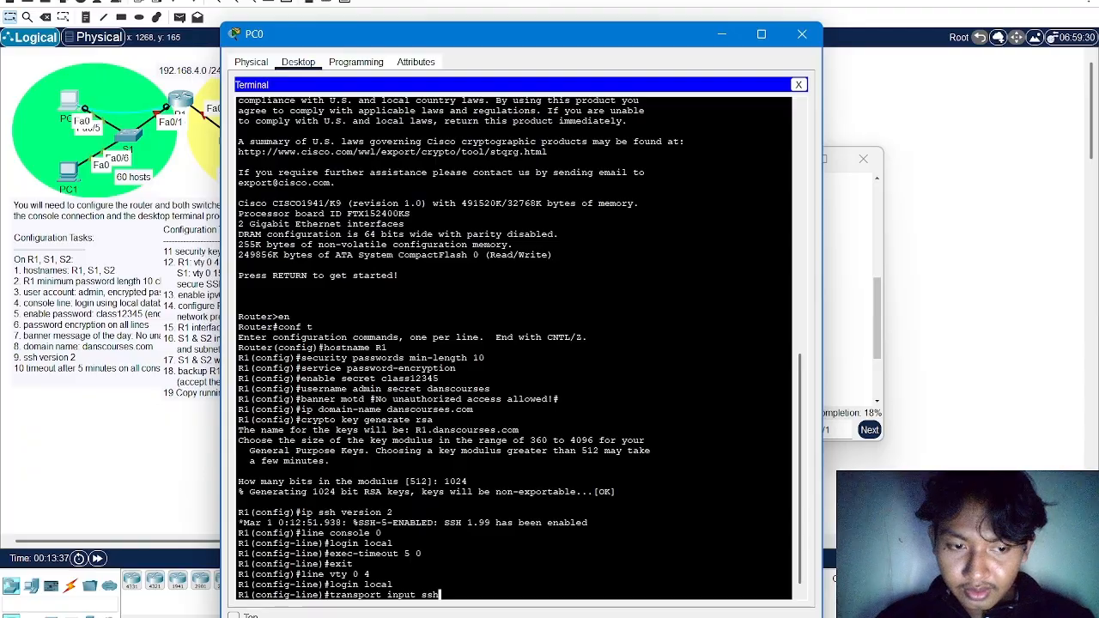
key(Return)
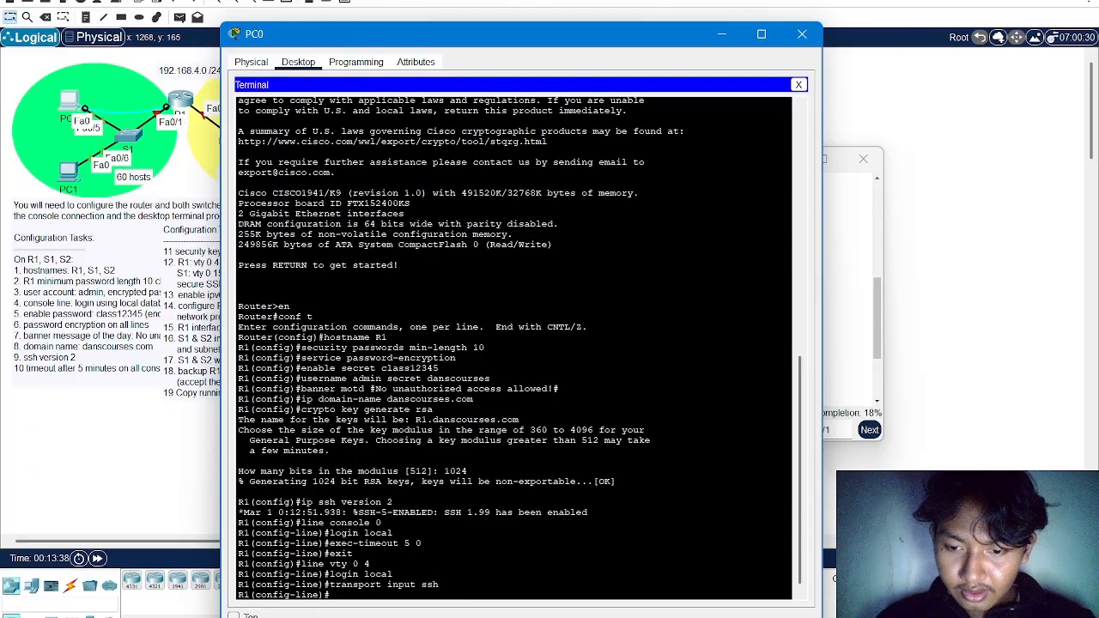
Set the vty lines' exec timeout to 5 minutes 0 seconds and return to R1's global configuration mode
text(exec)
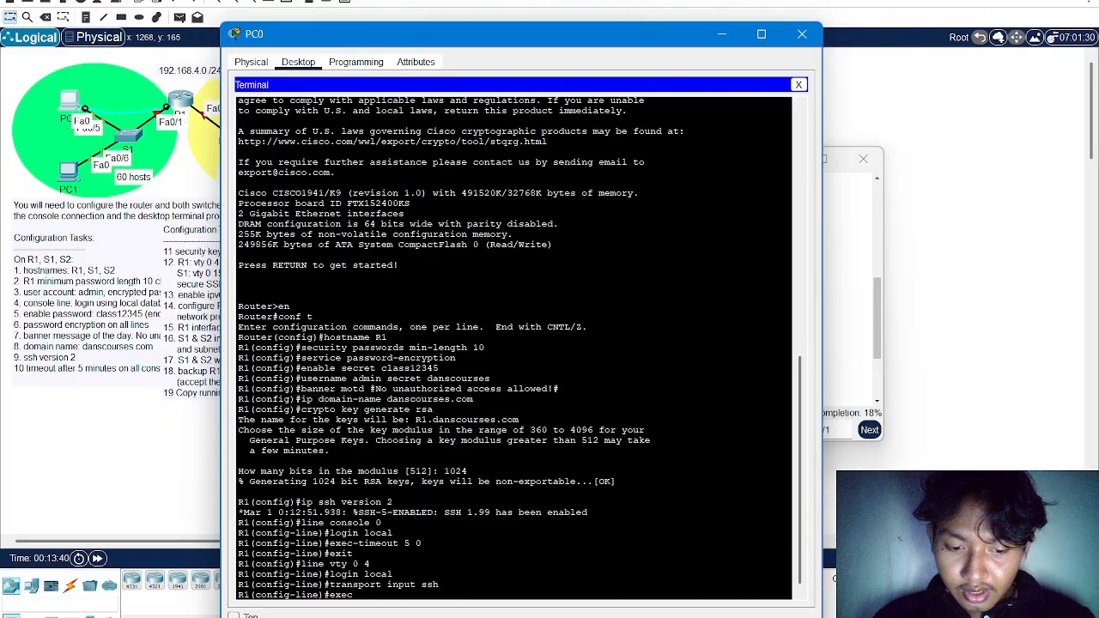
text(-timeou)
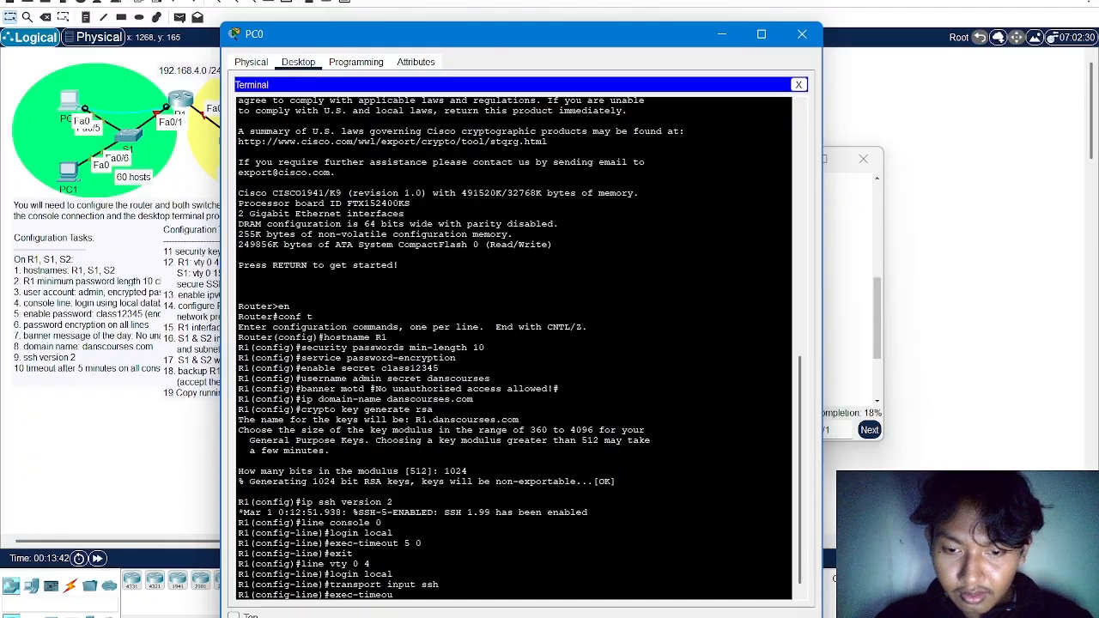
text(t 5 0)
key(Return)
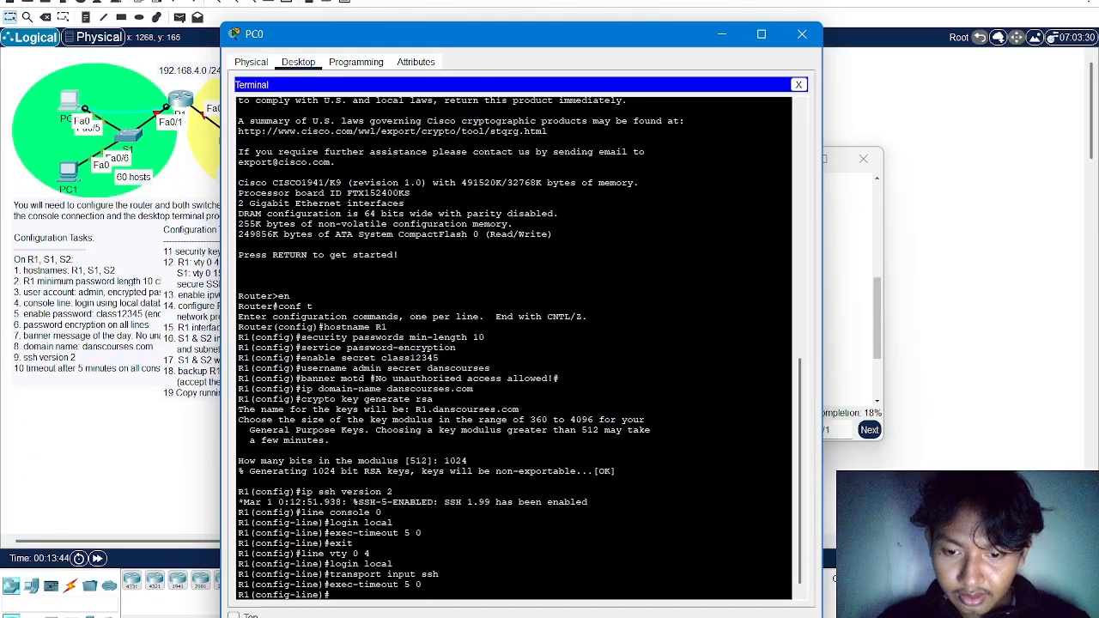
text(exit)
key(Return)
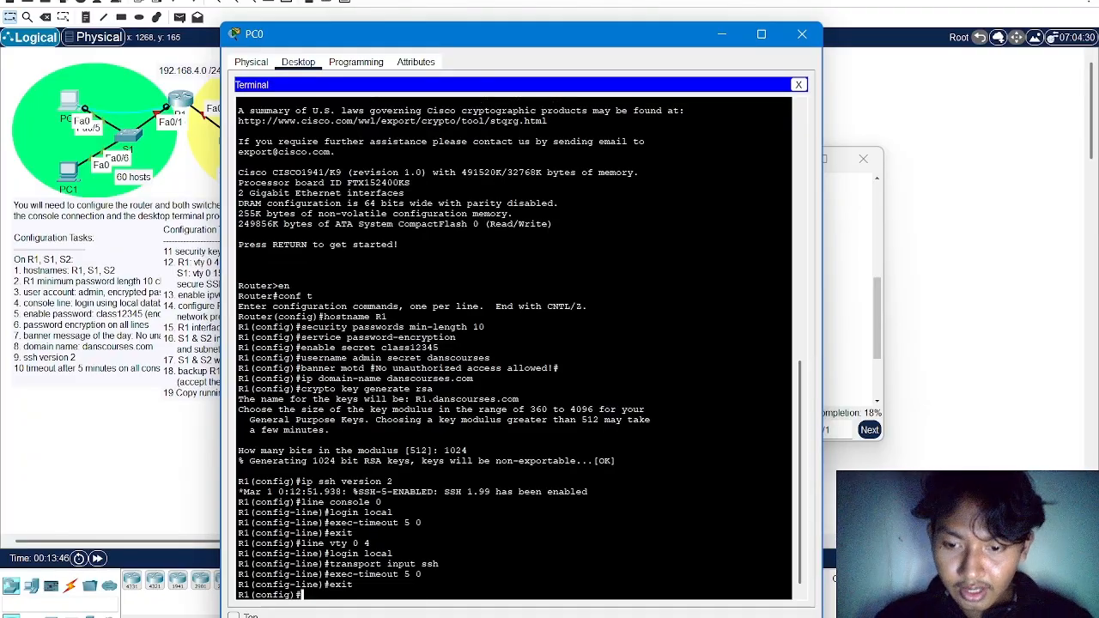
Enable IPv6 unicast routing on R1
text(p)
key(BackSpace)
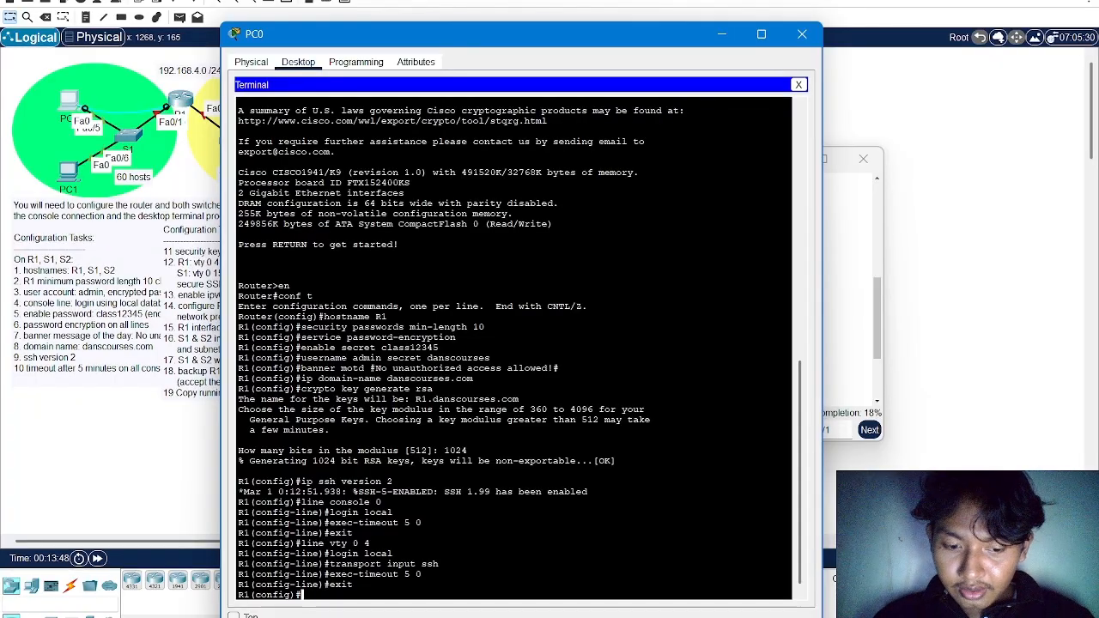
text(ipv6)
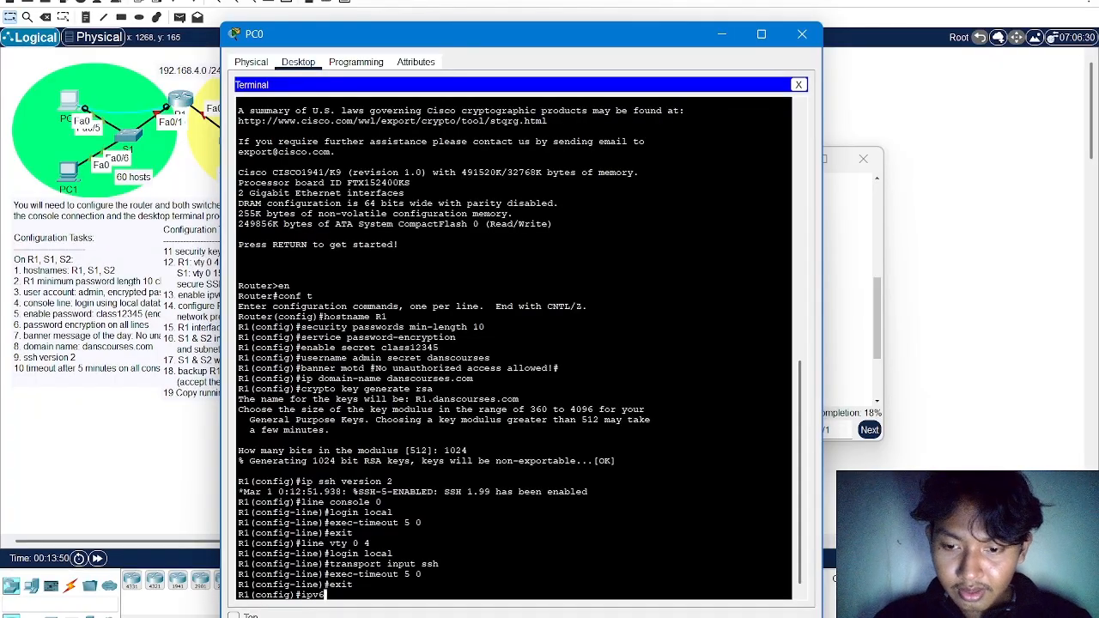
text( unica)
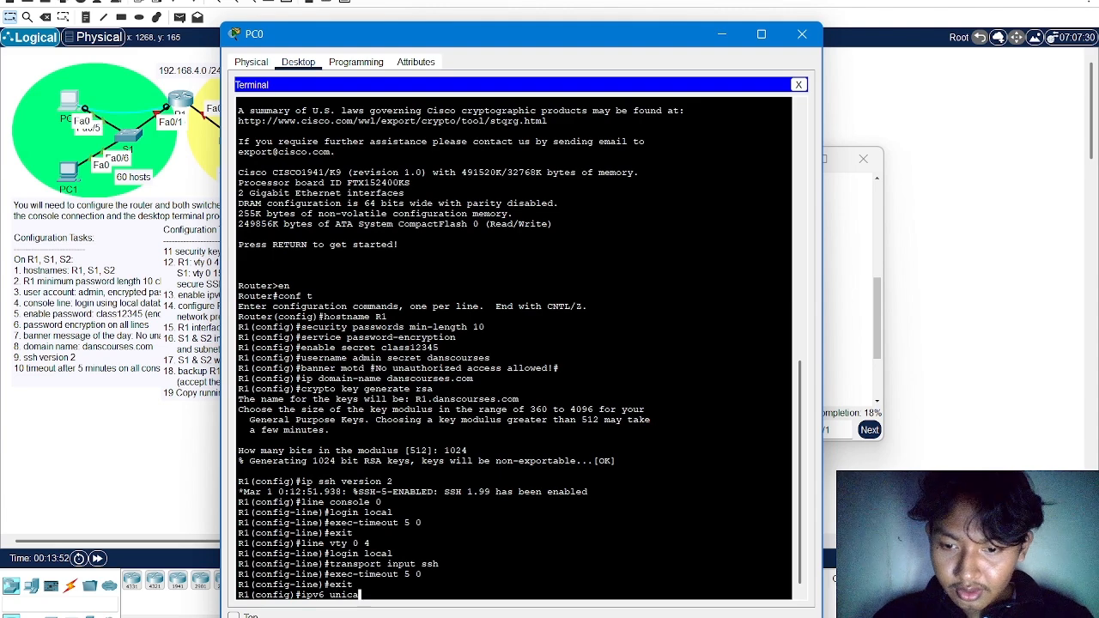
text(st-routing)
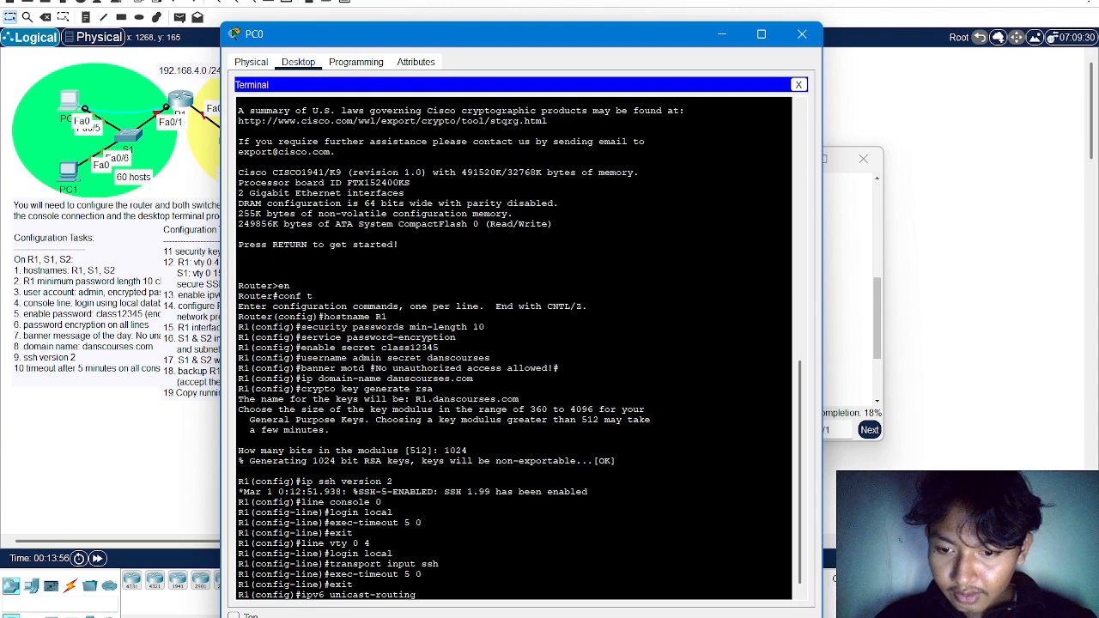
key(Return)
Write the command int gi0/0 at R1's global configuration prompt without running it
text(ig)#i)
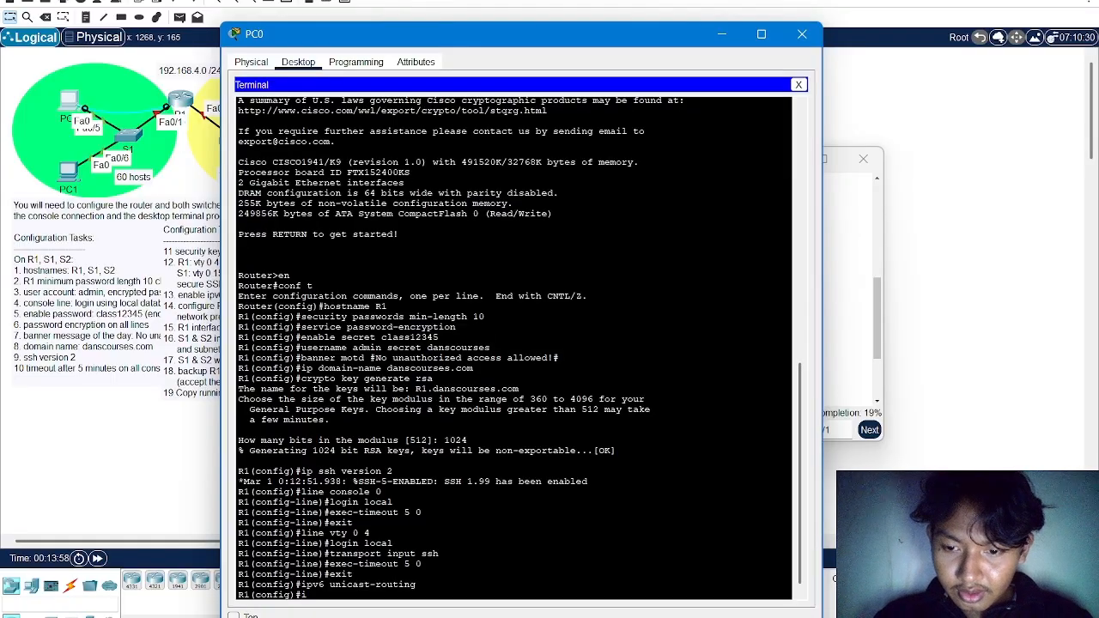
text(nt fa)
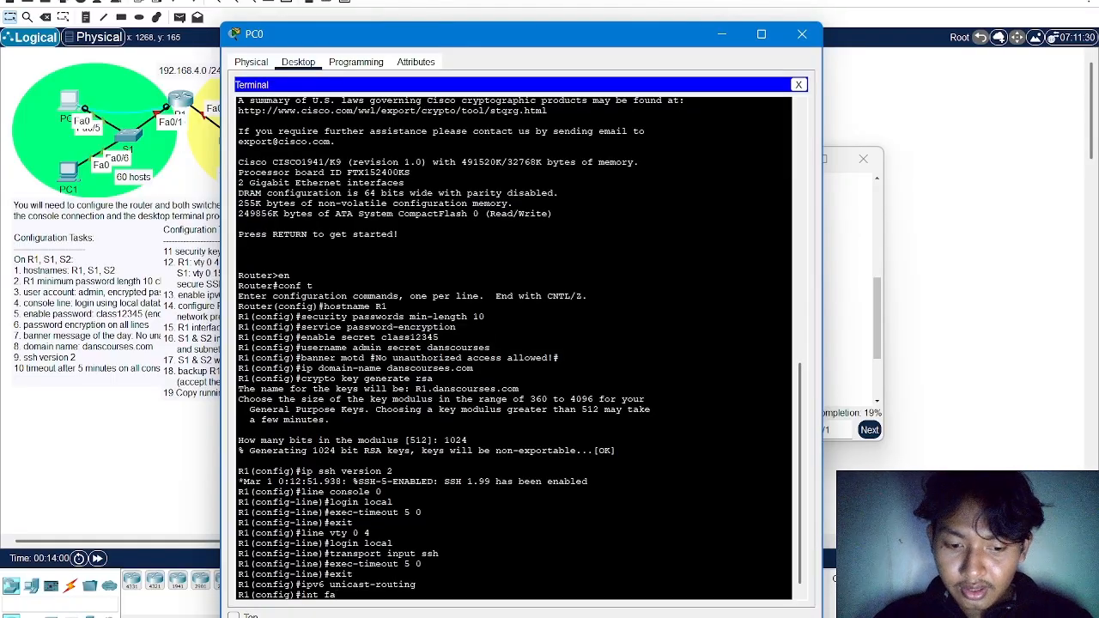
text(gi)
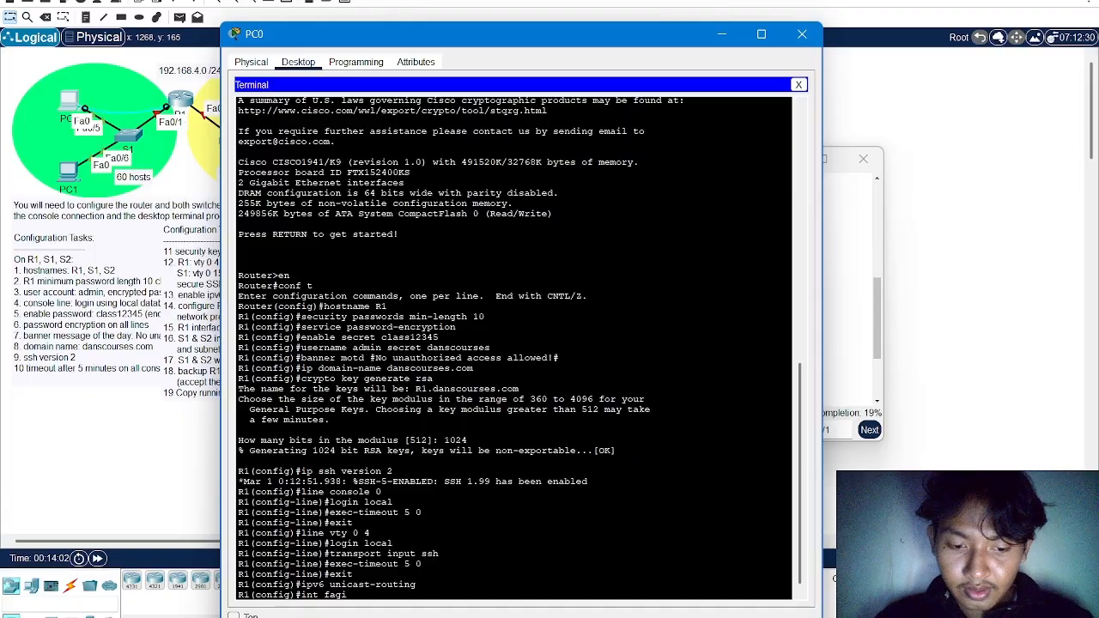
text(0/0)
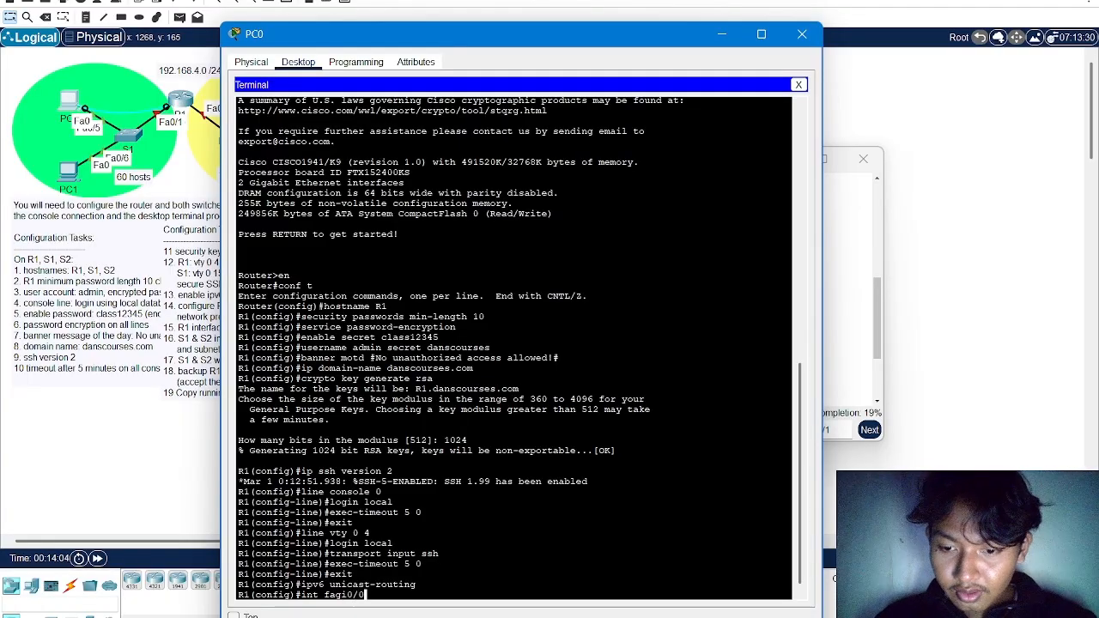
key(Left)
key(Left)
key(Left)
key(Left)
key(Left)
key(BackSpace)
key(BackSpace)
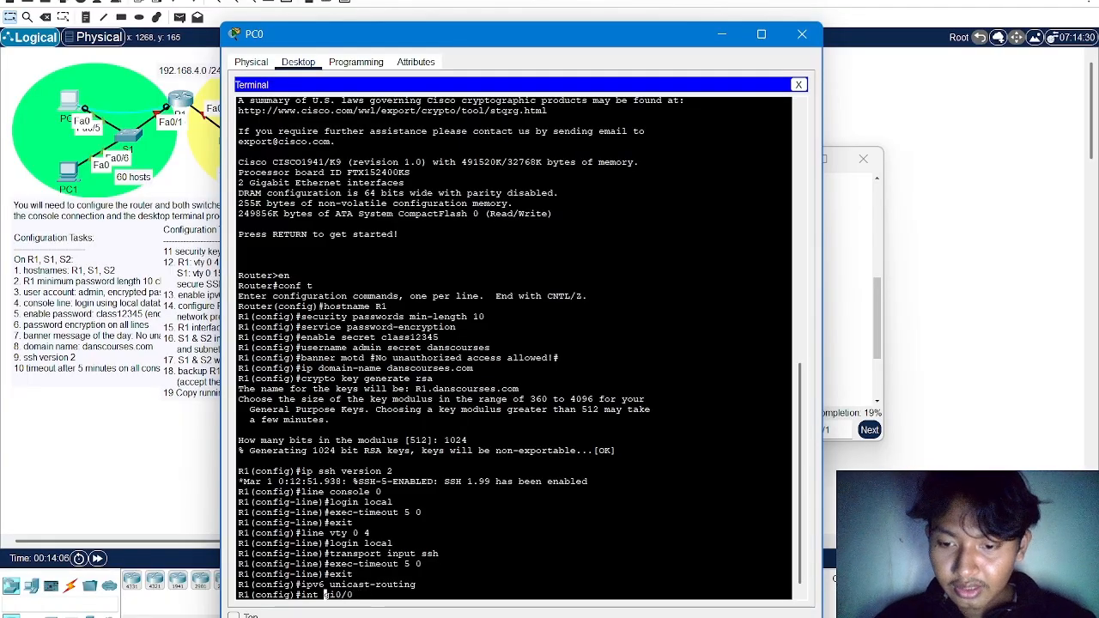
key(Right)
key(Right)
key(Right)
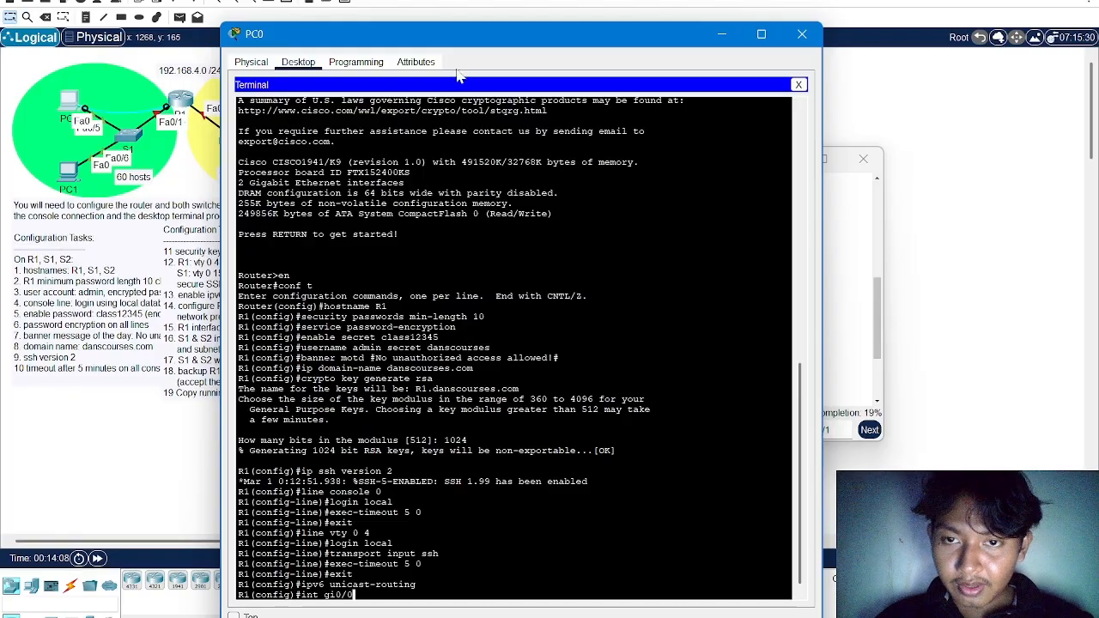
Uncover the topology, shift router R1 slightly upward to examine its port labels, and return to PC0's terminal
drag(508, 41, 573, 169)
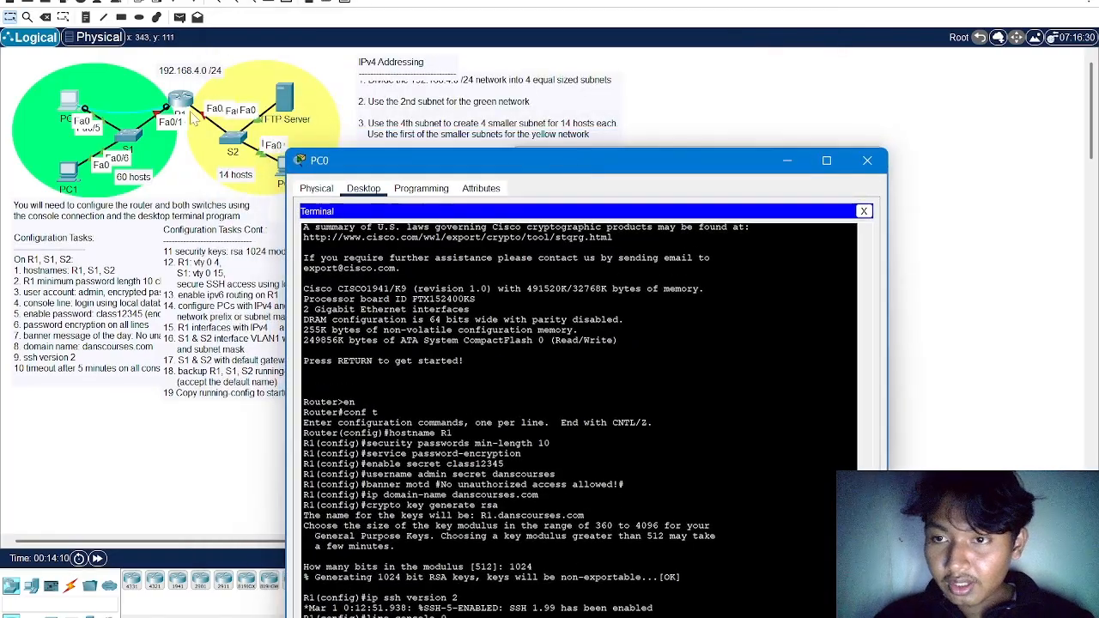
mouse_move(182, 104)
mouse_down()
mouse_move(178, 77)
mouse_move(182, 95)
mouse_up()
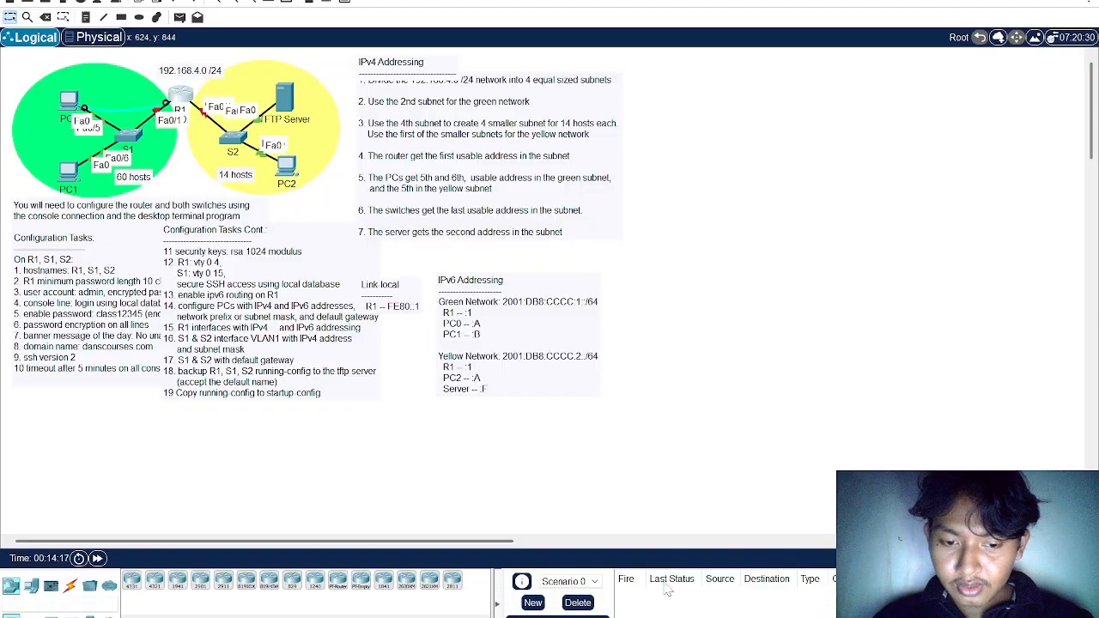
key(alt+Tab)
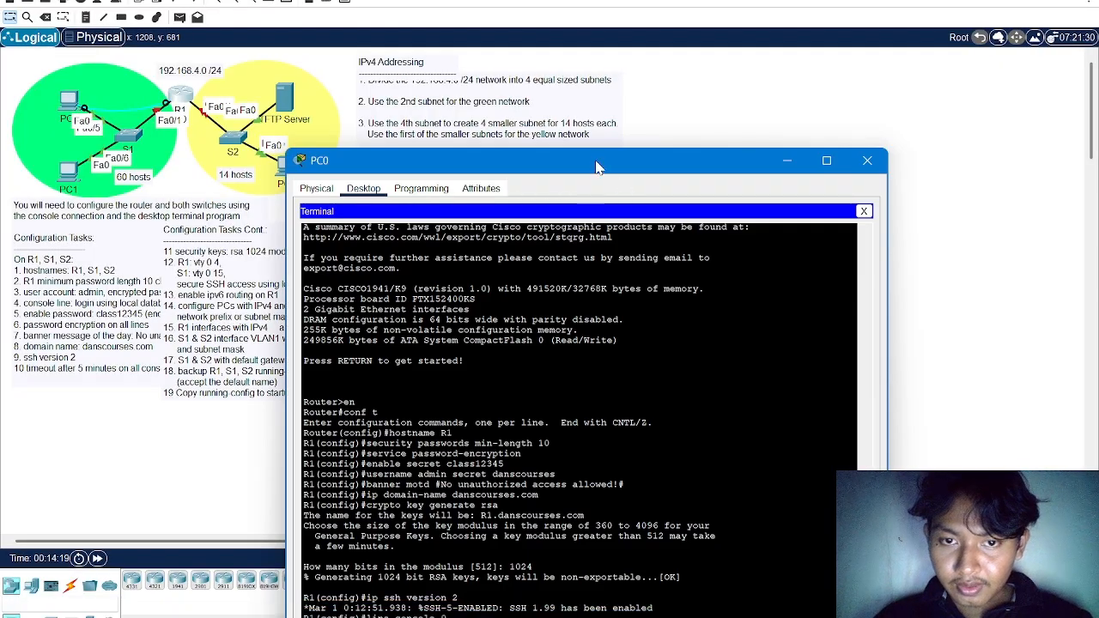
Enter R1's gi0/0 interface configuration and assign it the IPv4 address 192.168.4.65 with mask 255.255.255.192
drag(597, 168, 598, 10)
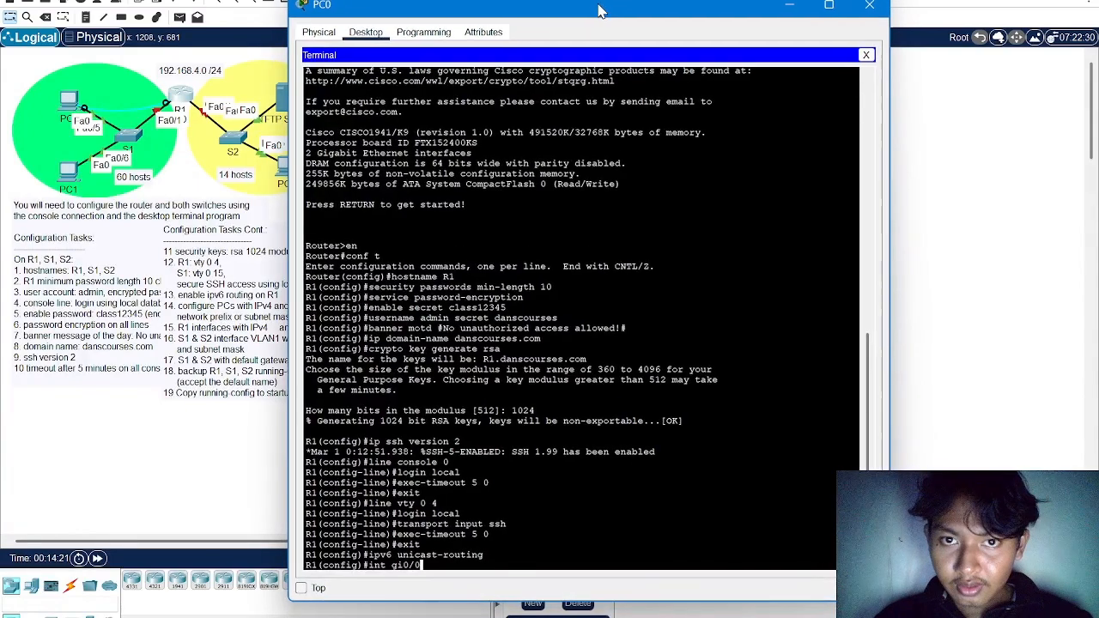
key(Return)
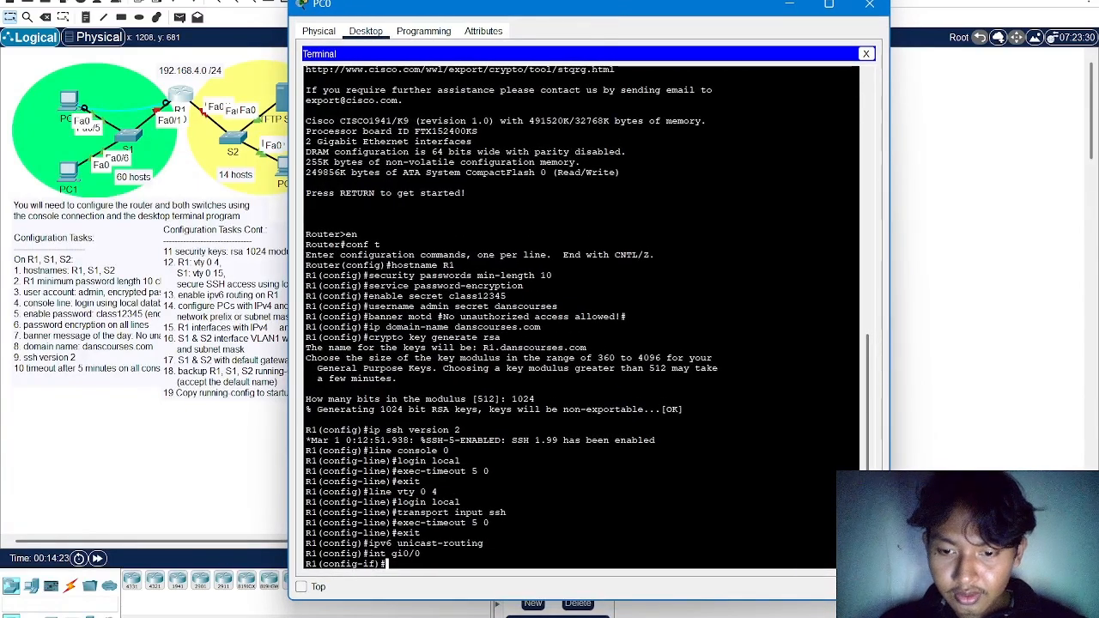
text(ip a)
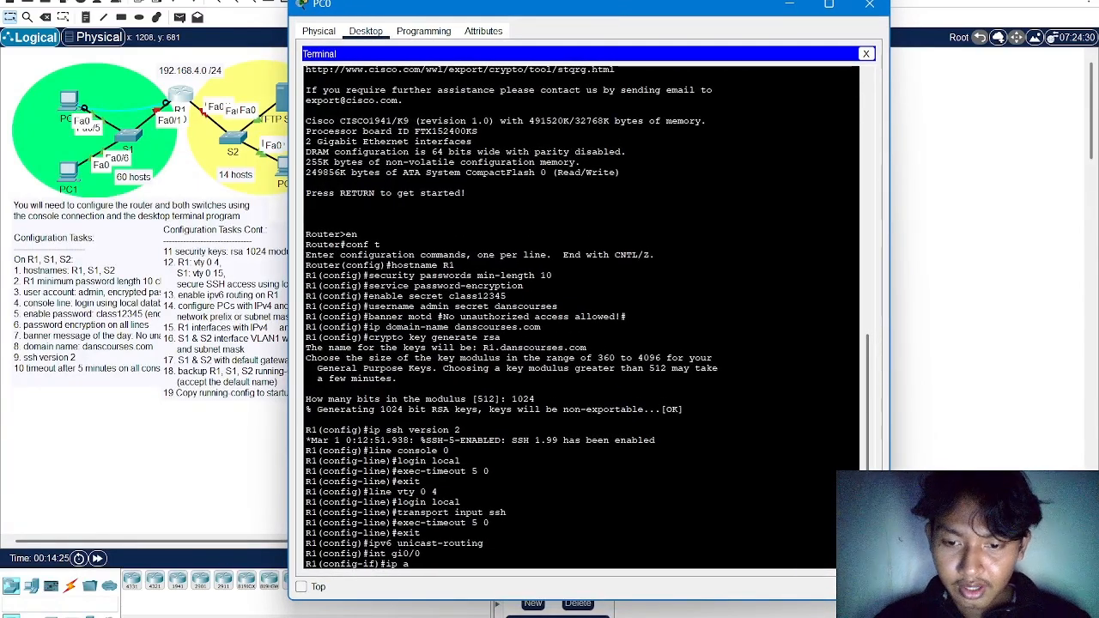
text(ddress 1)
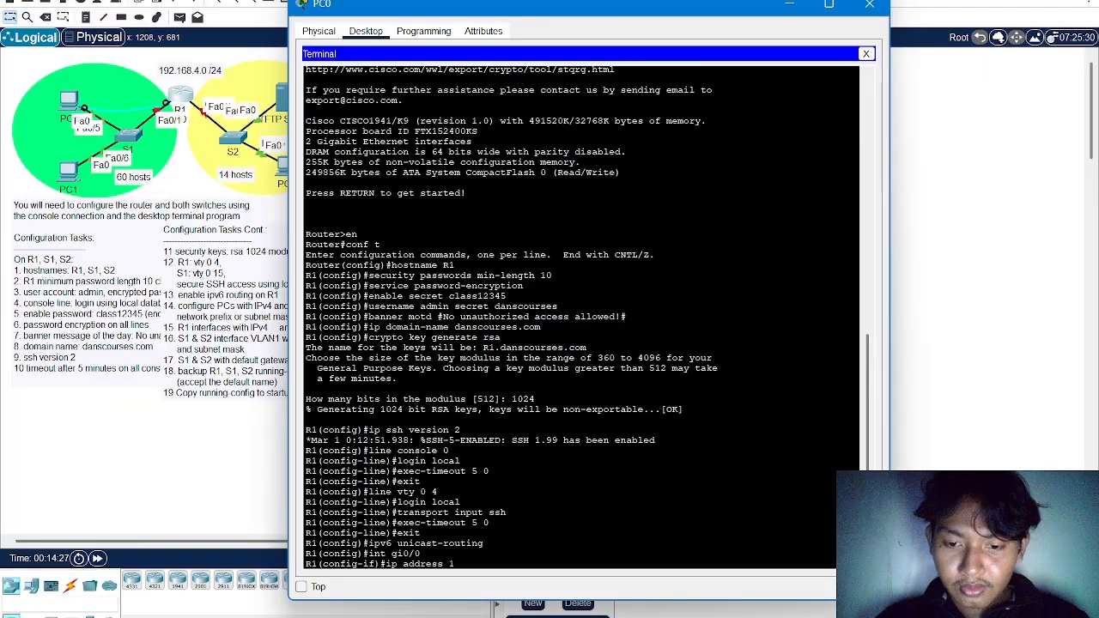
text(92.168)
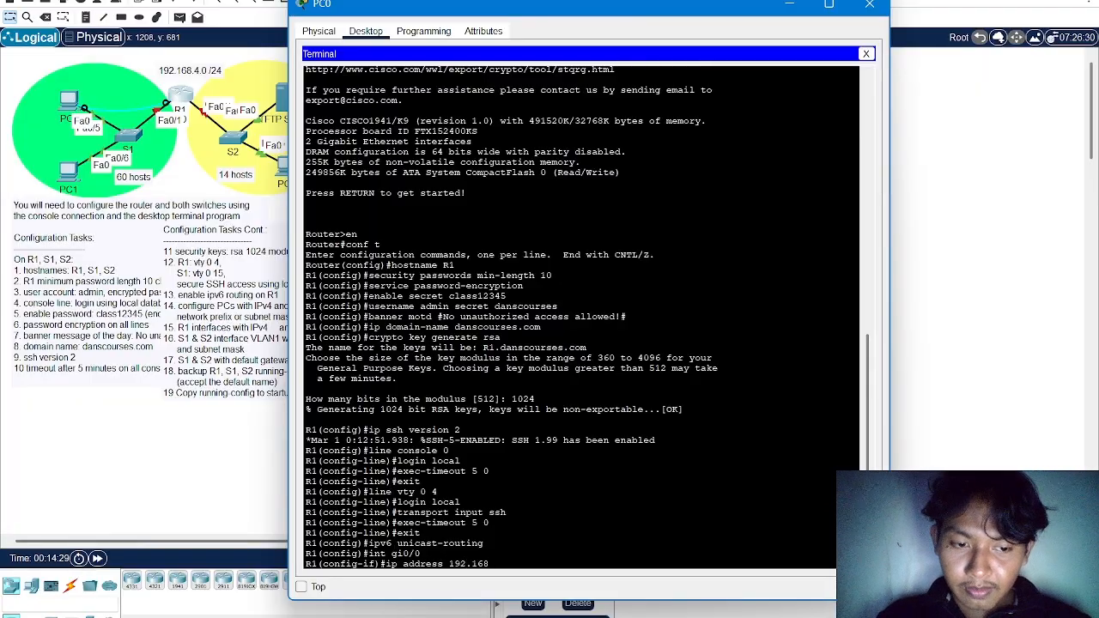
text(.4)
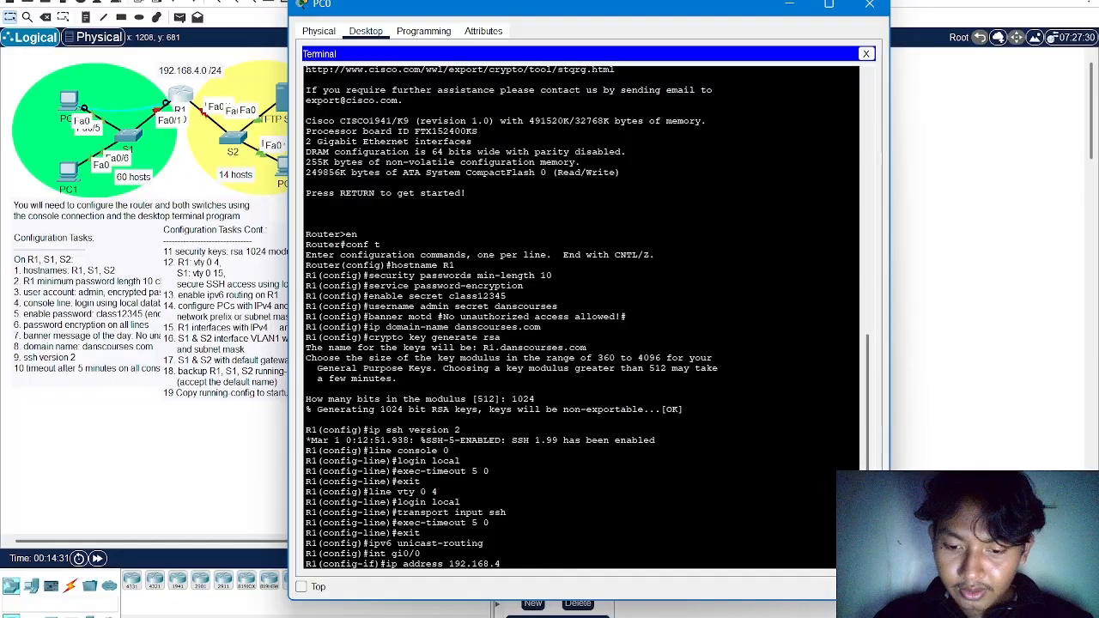
text(.65)
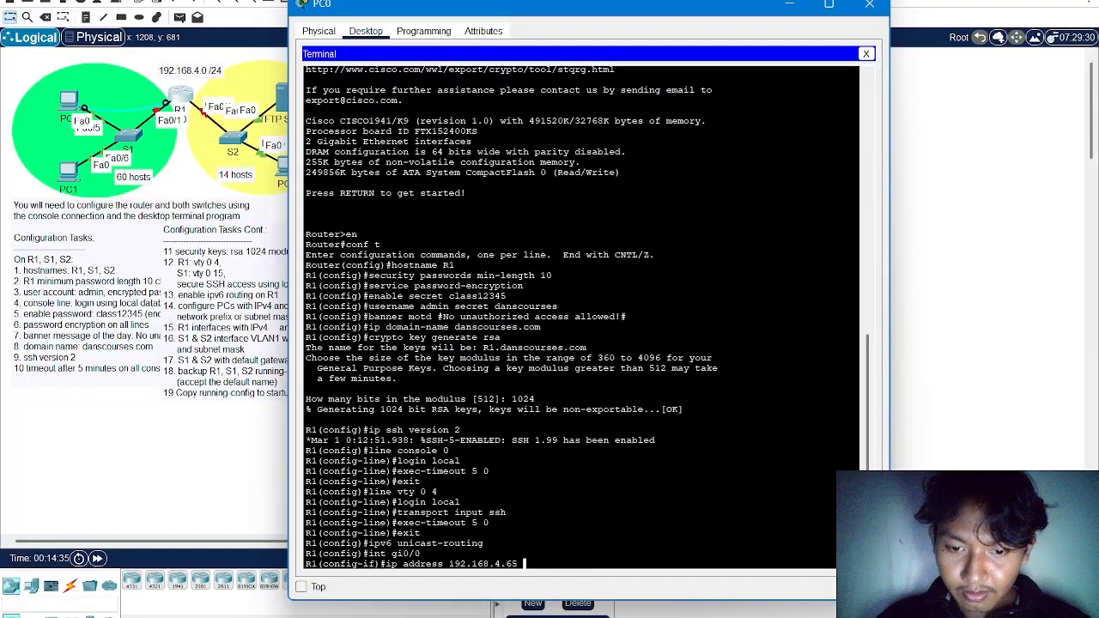
text( 255.255.255)
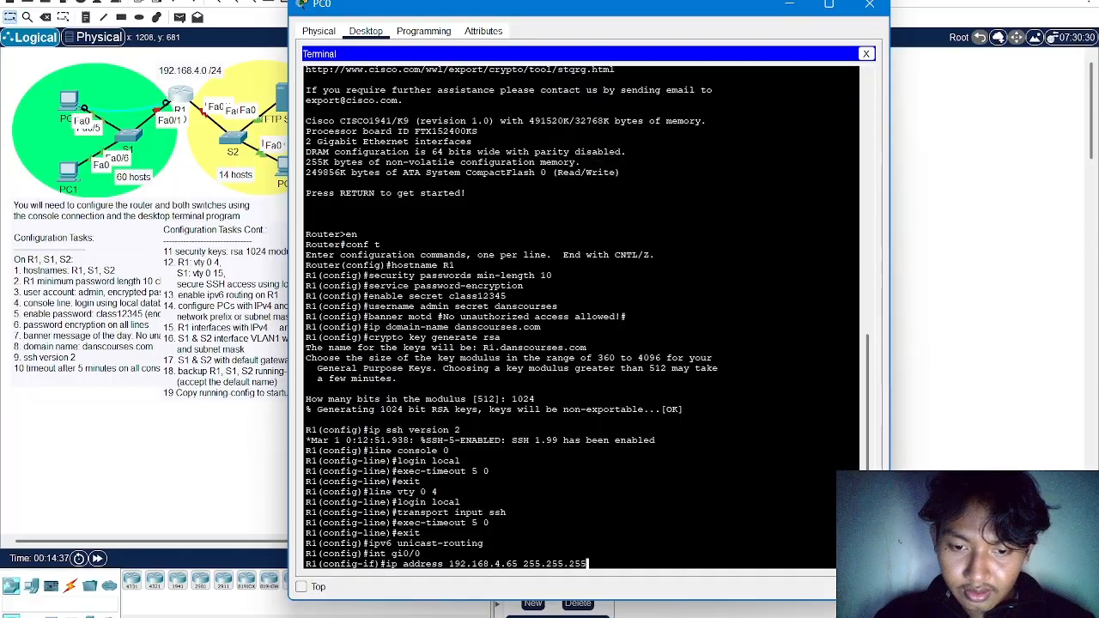
text(.192)
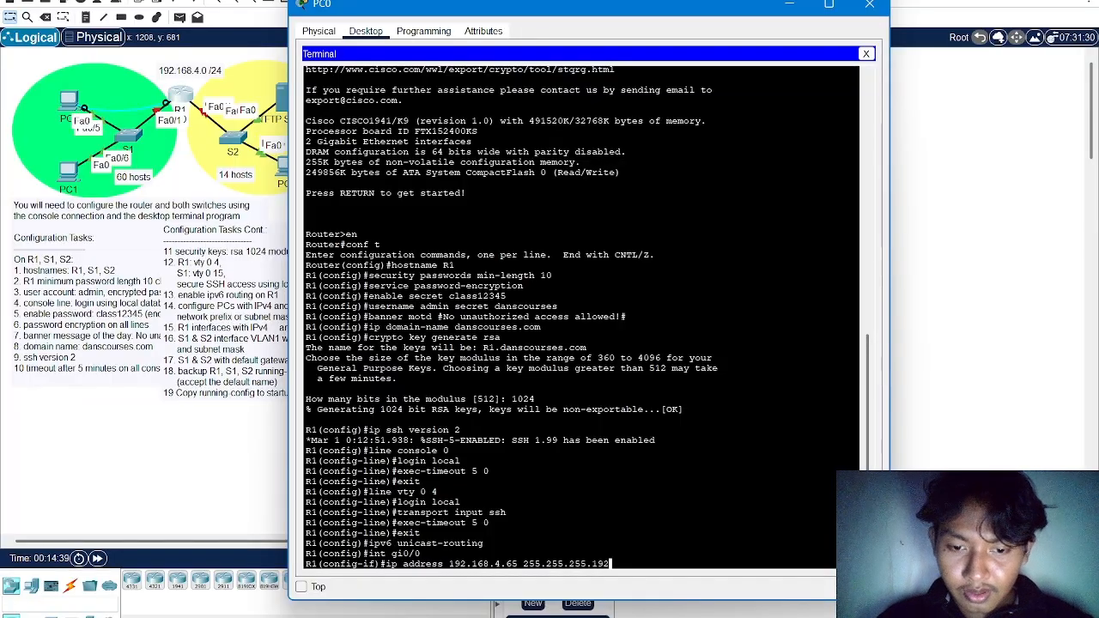
drag(610, 563, 442, 564)
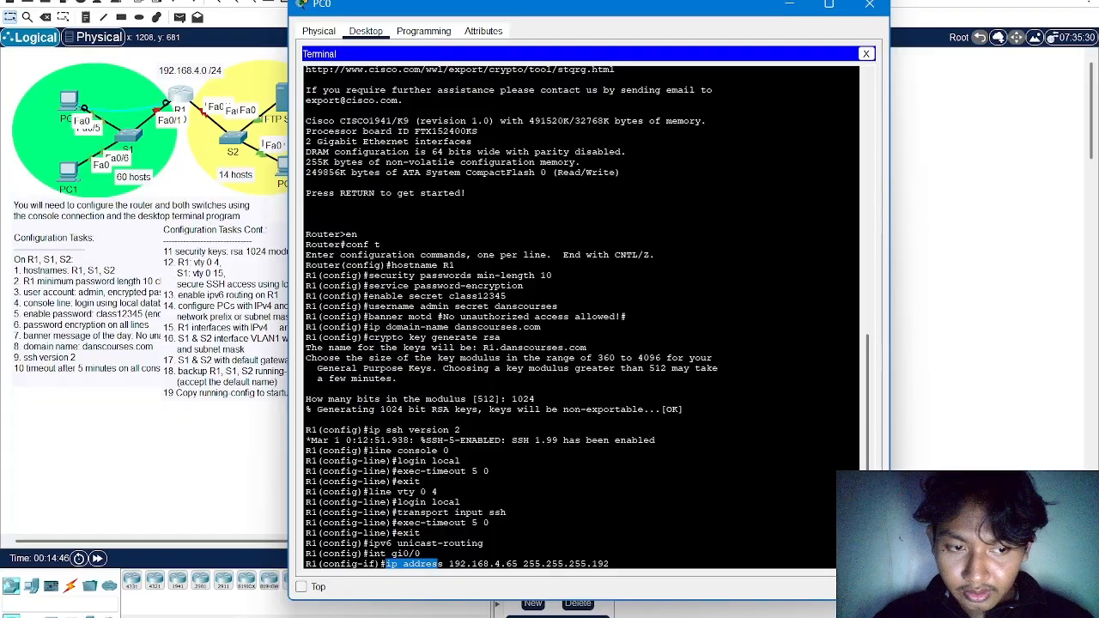
key(Return)
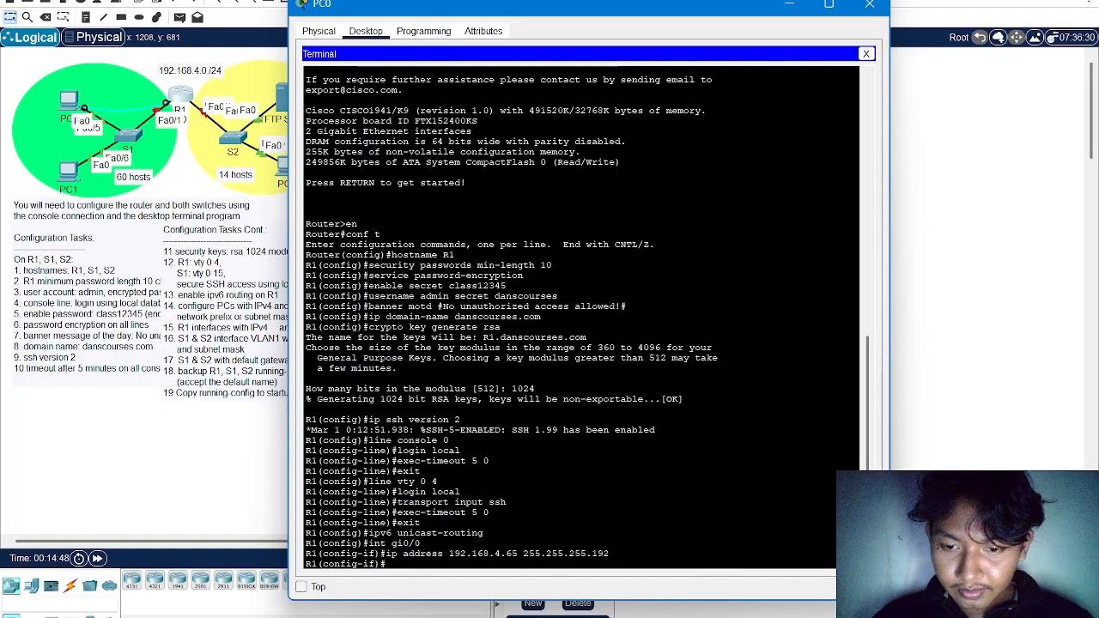
Assign the IPv6 link-local address FE80::1 to R1's gi0/0 interface
text(ip)
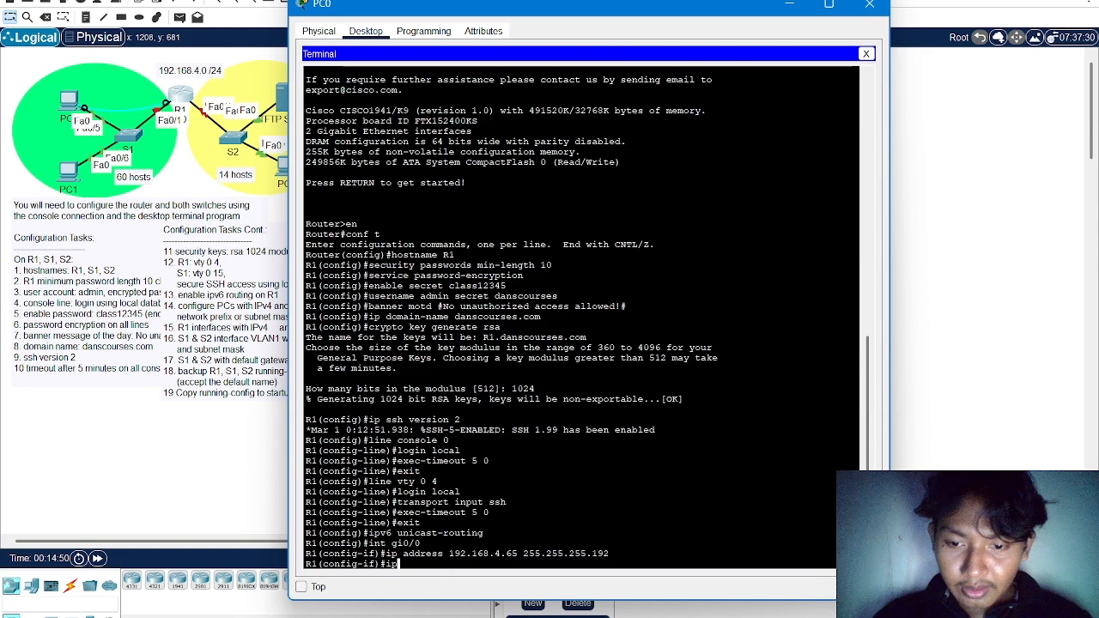
text(v6)
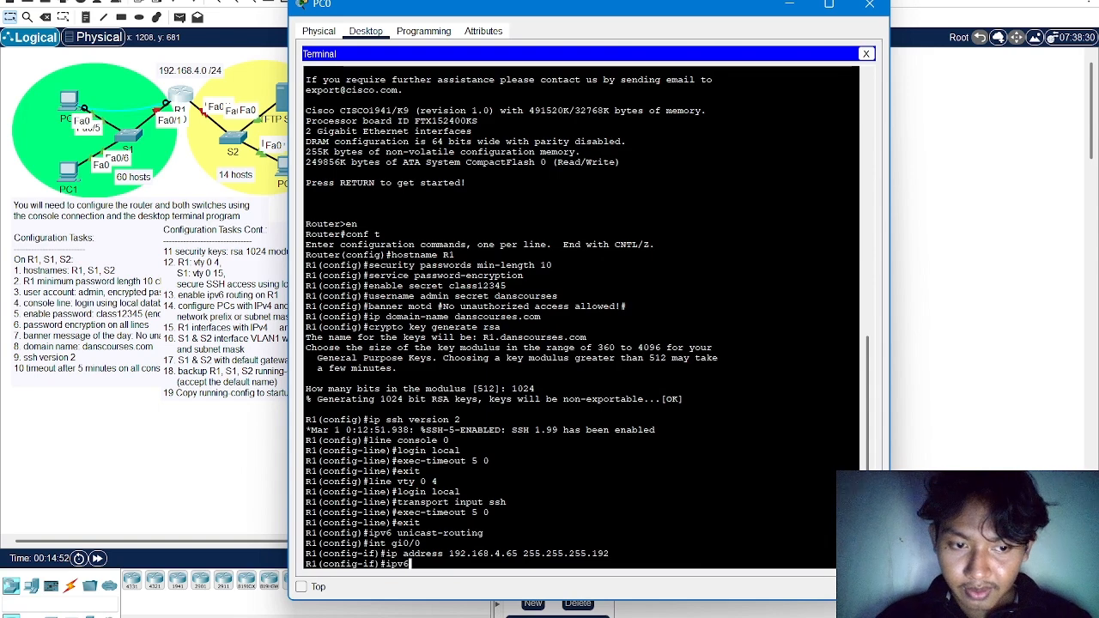
text( address )
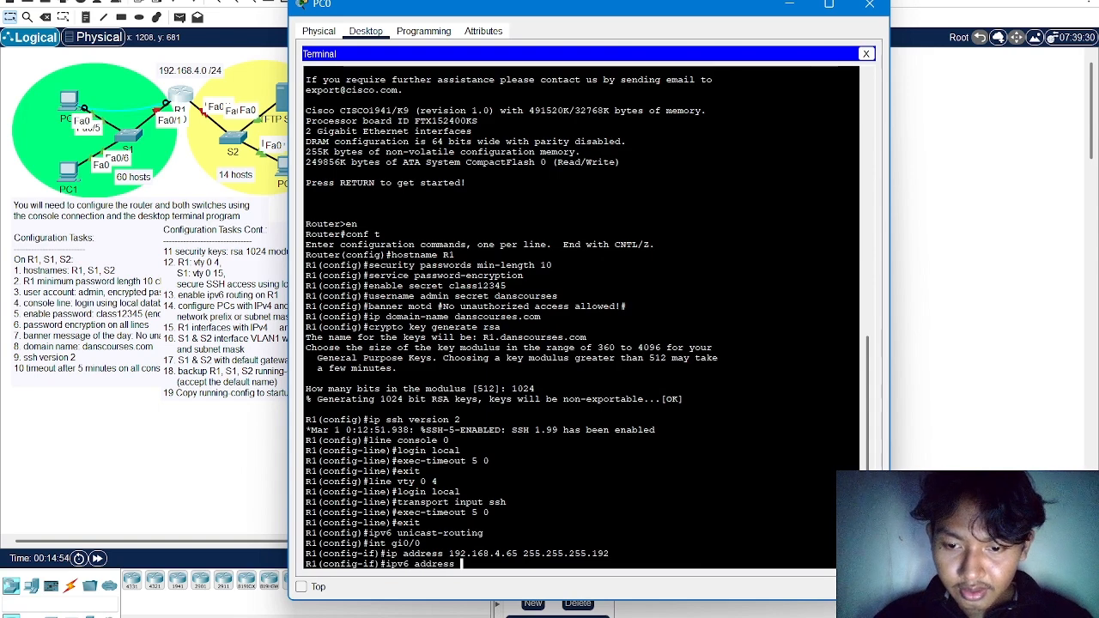
text(F)
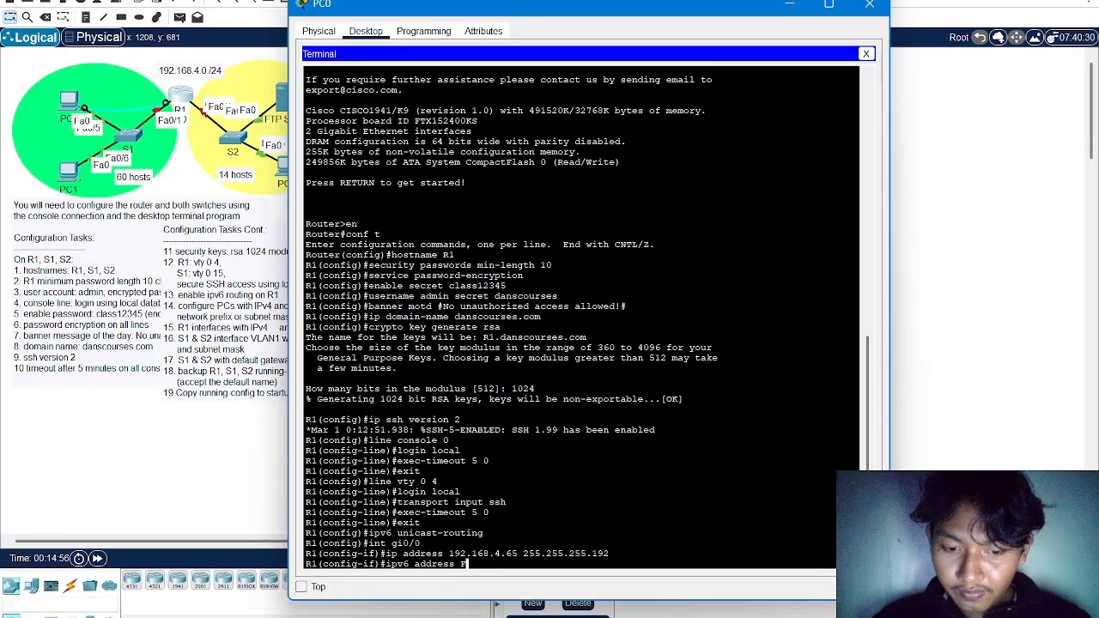
text(E8)
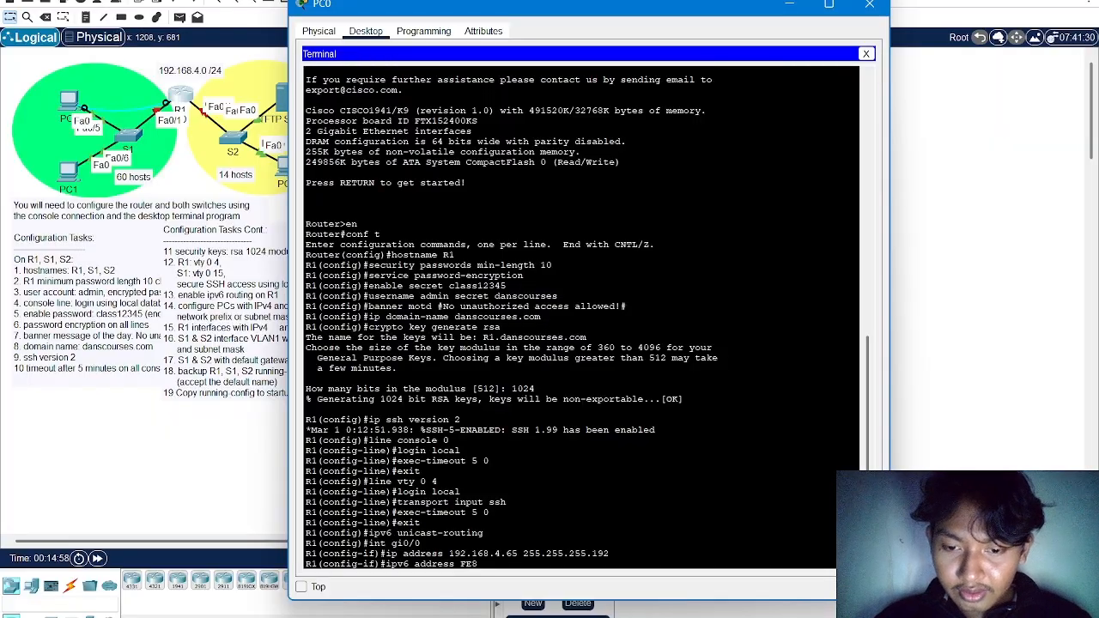
text(0)
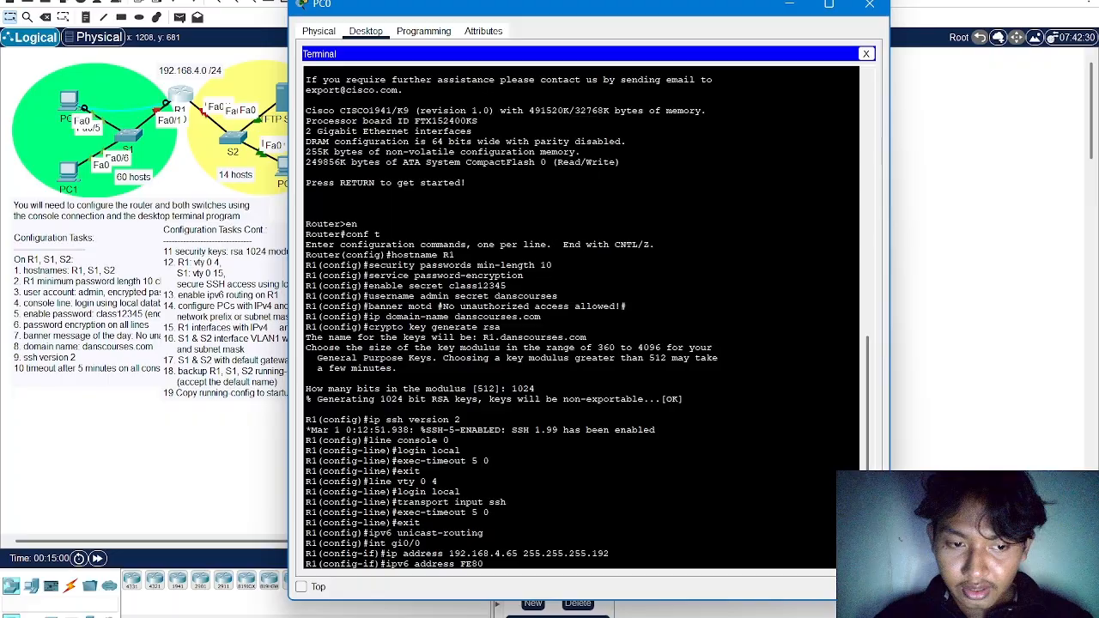
text(::1 li)
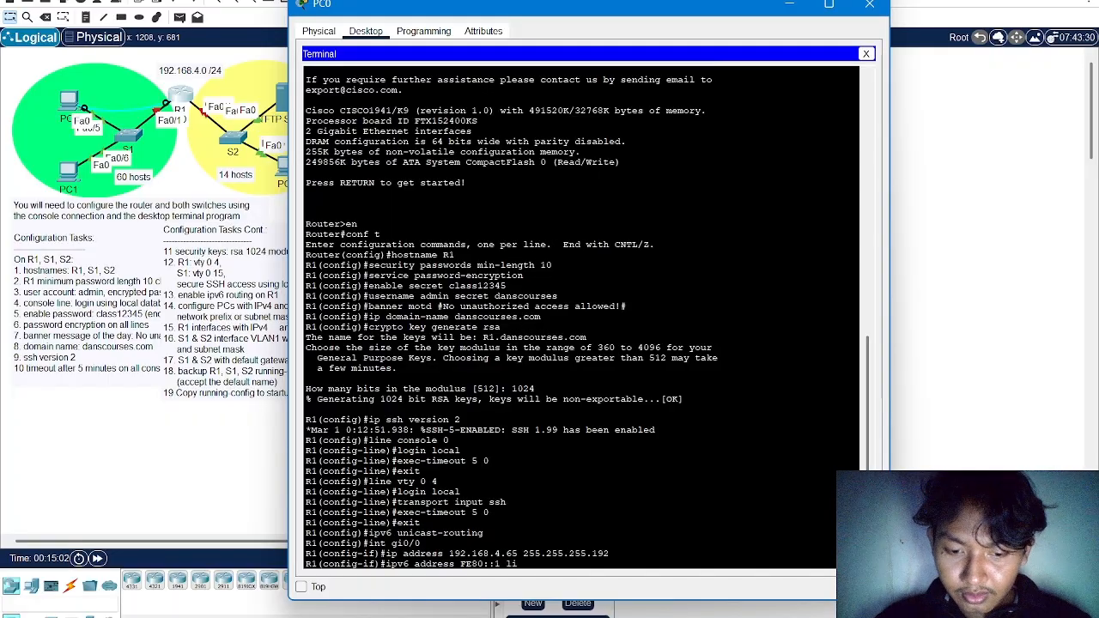
text(nk-local)
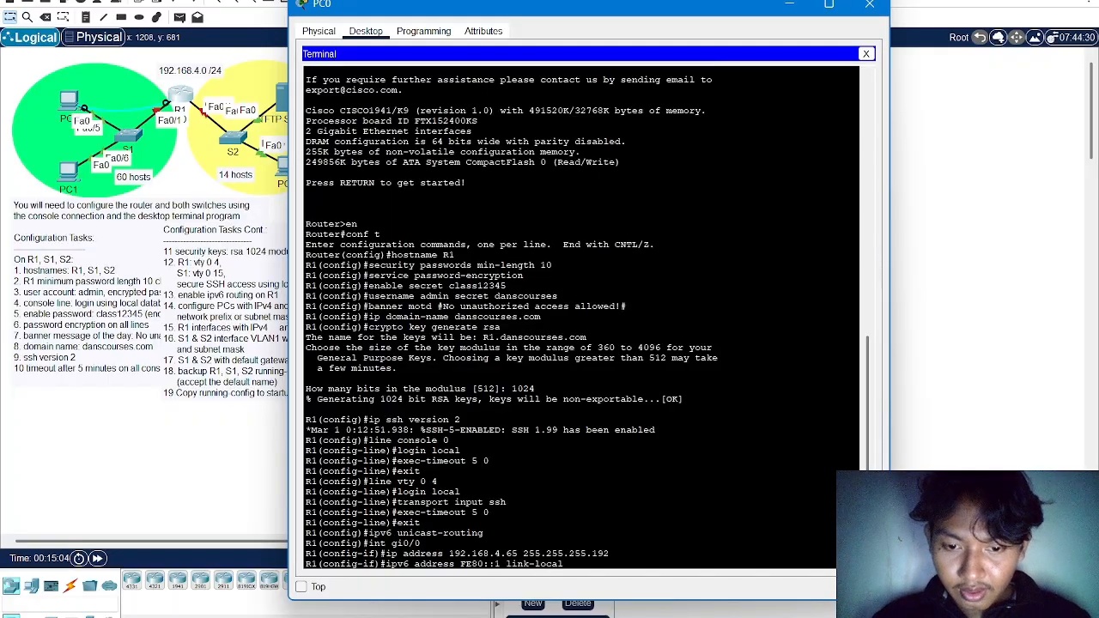
key(Return)
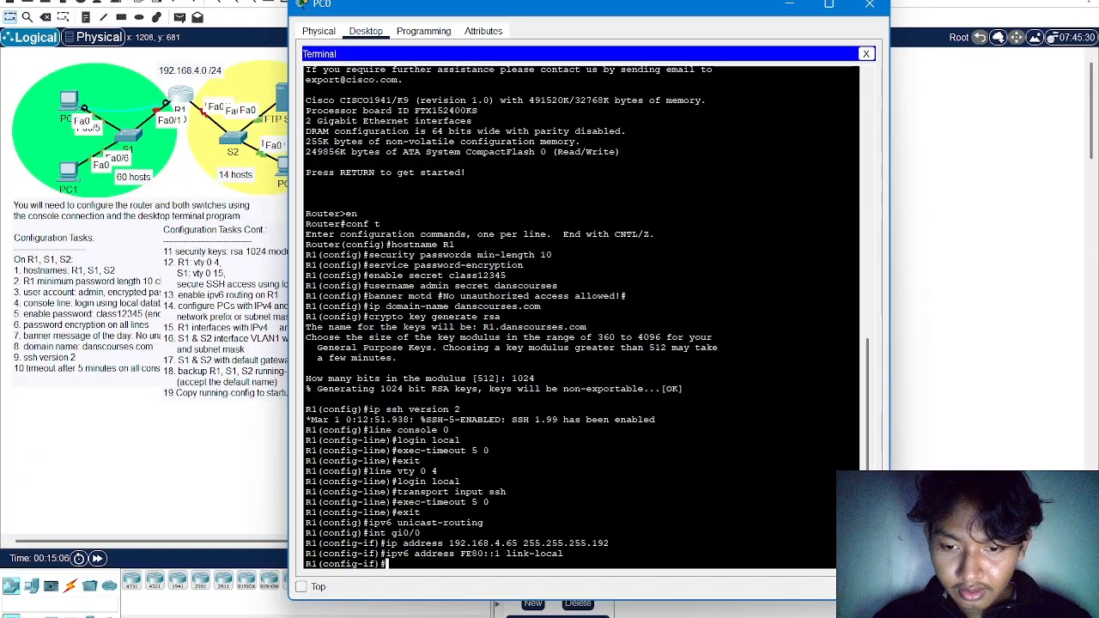
Assign the global IPv6 address 2001:DB8:CCCC:1::1/64 to R1's gi0/0 interface
text(ipv)
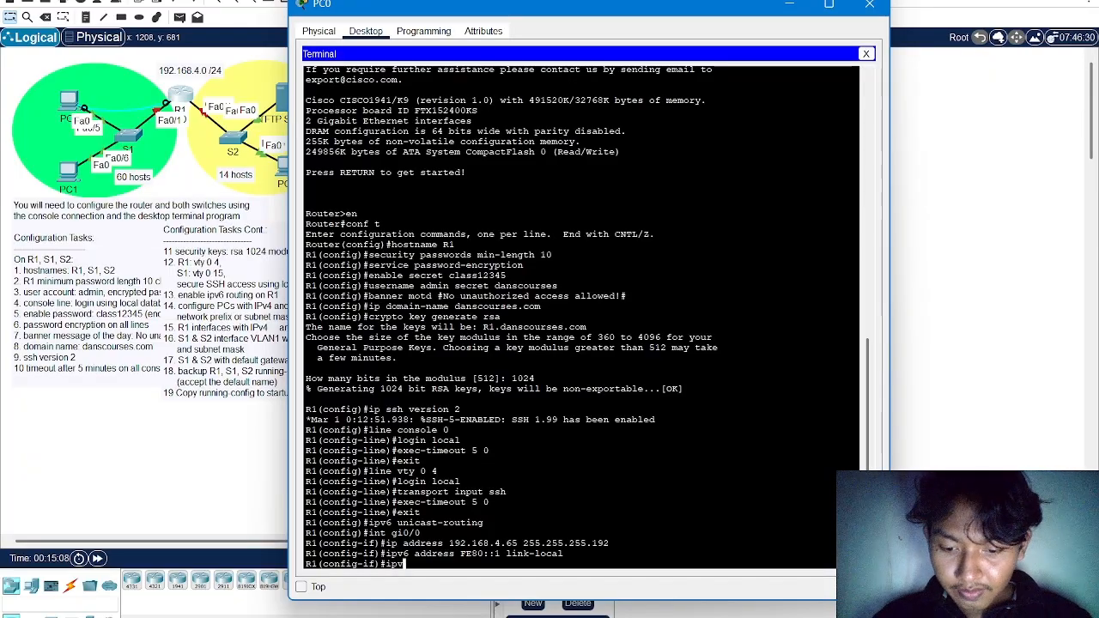
text(6 address 20)
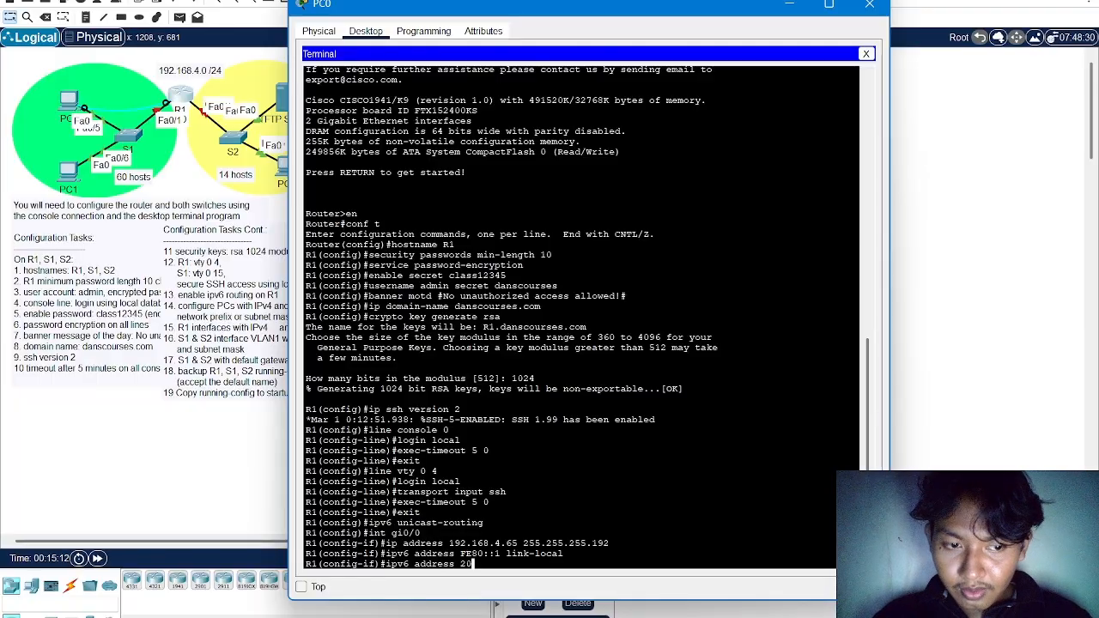
text(01:D)
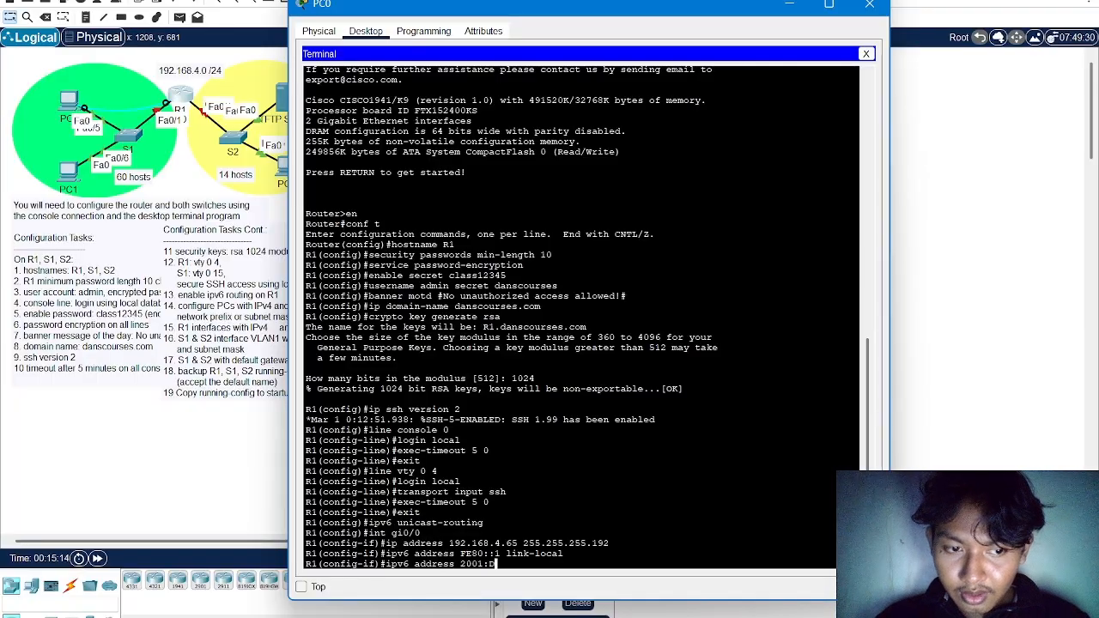
text(B8:)
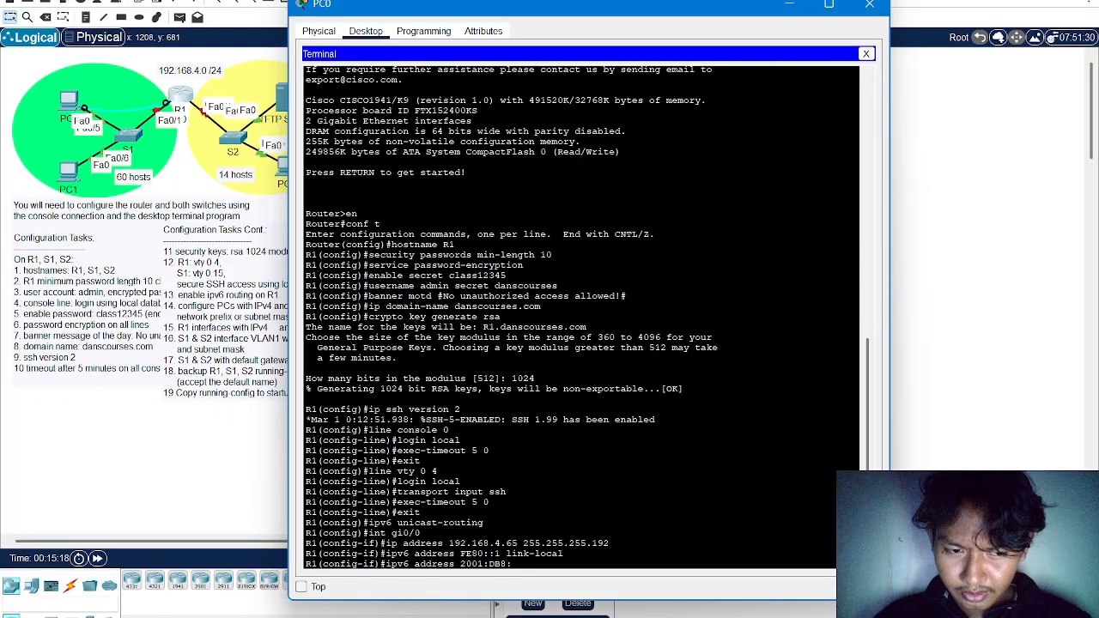
text(CCCC)
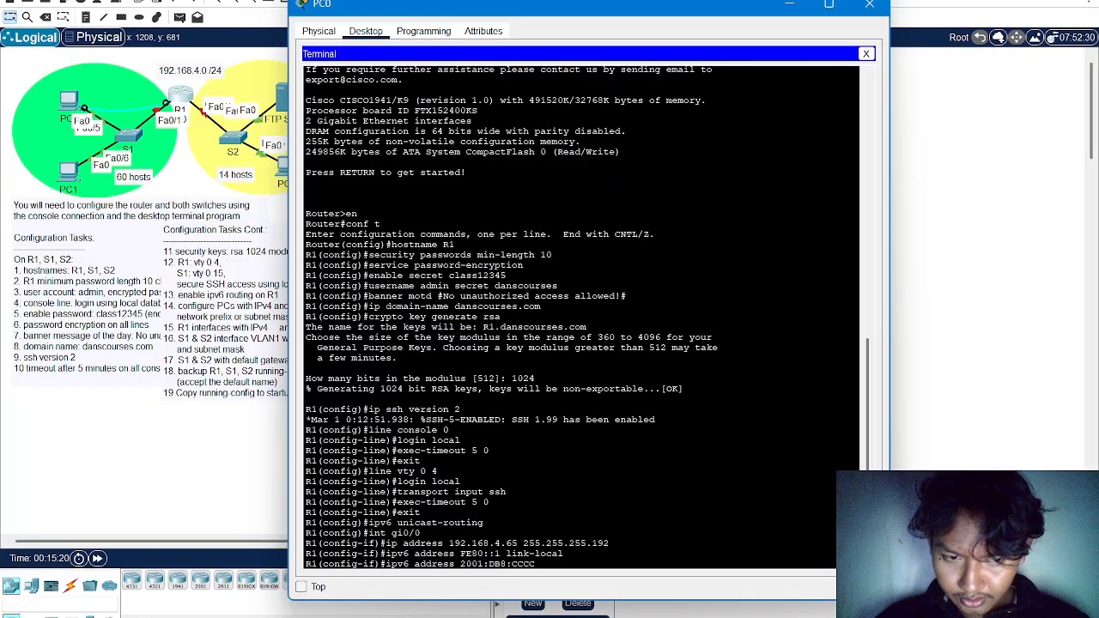
text(:1::1)
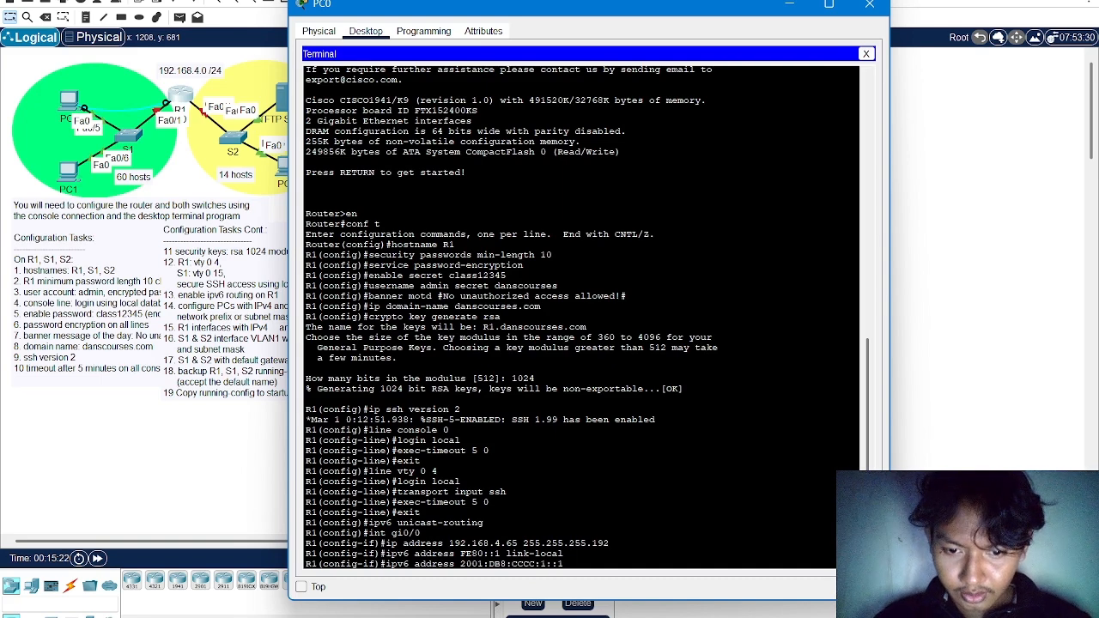
text(/64)
key(Return)
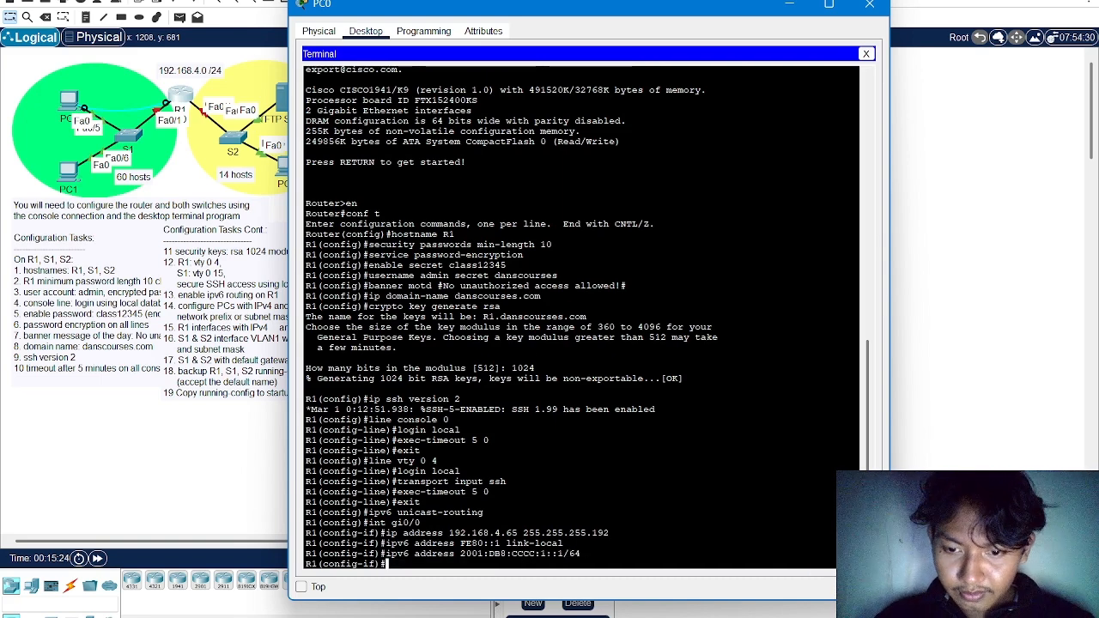
Enable R1's gi0/0 interface with no shutdown and return to global configuration mode
text(no shu)
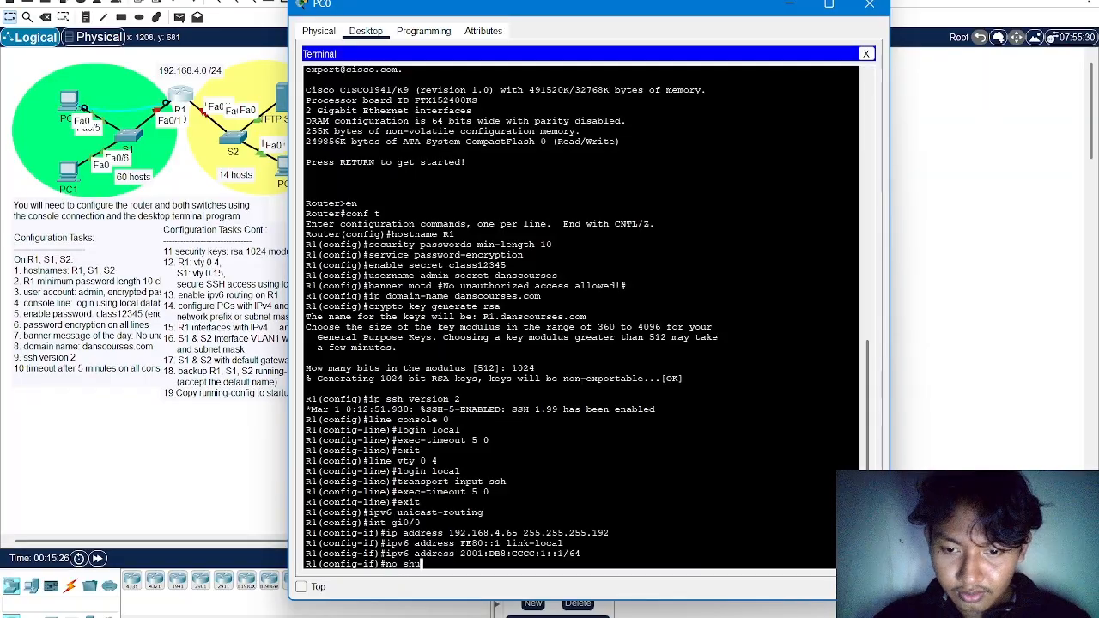
text(tdown)
key(Return)
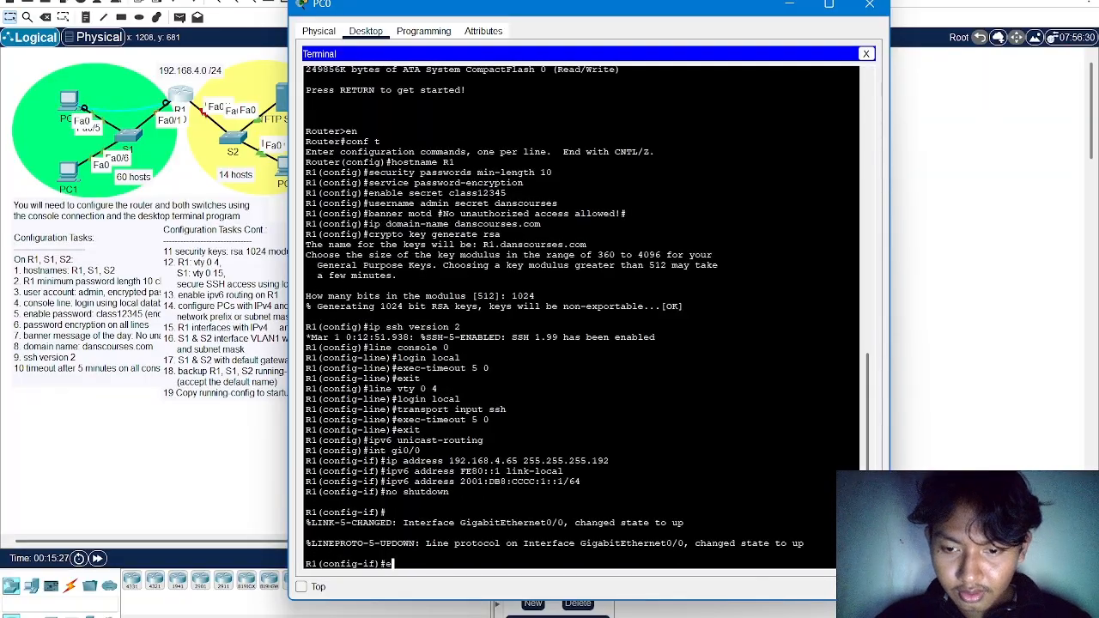
text(exit)
key(Return)
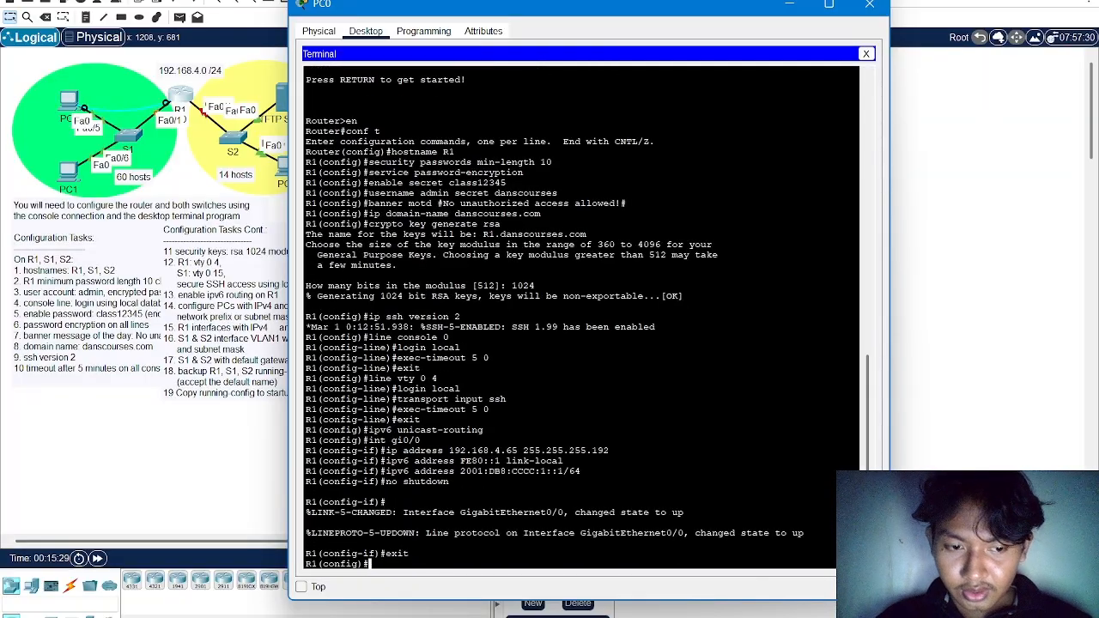
Enter R1's gi0/1 interface configuration and assign it the IPv4 address 192.168.4.193 with mask 255.255.255.240
text(i)
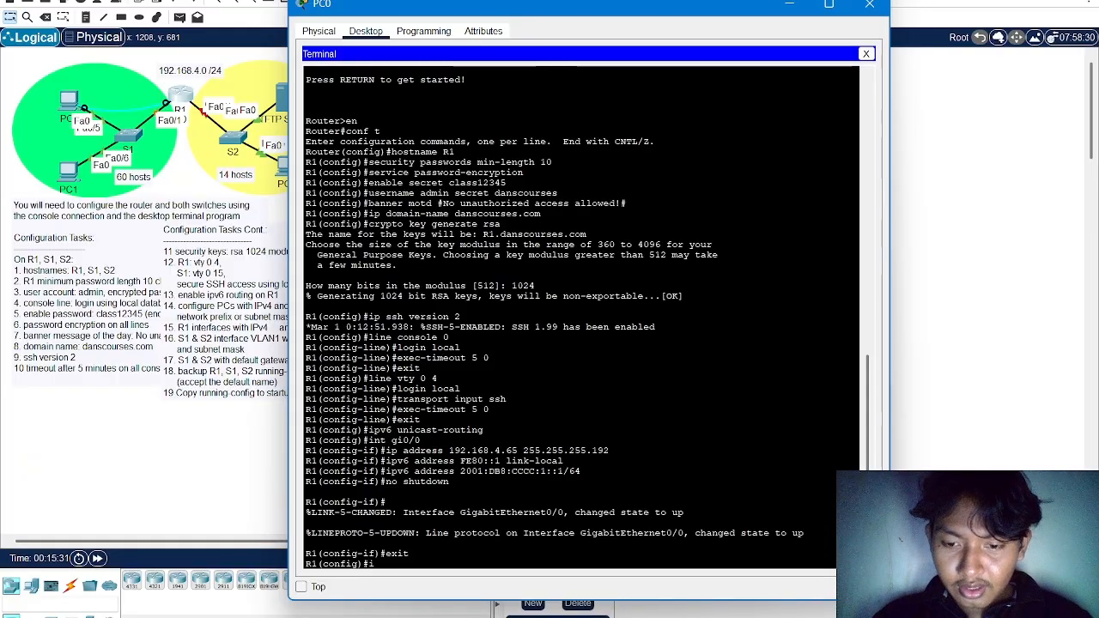
key(BackSpace)
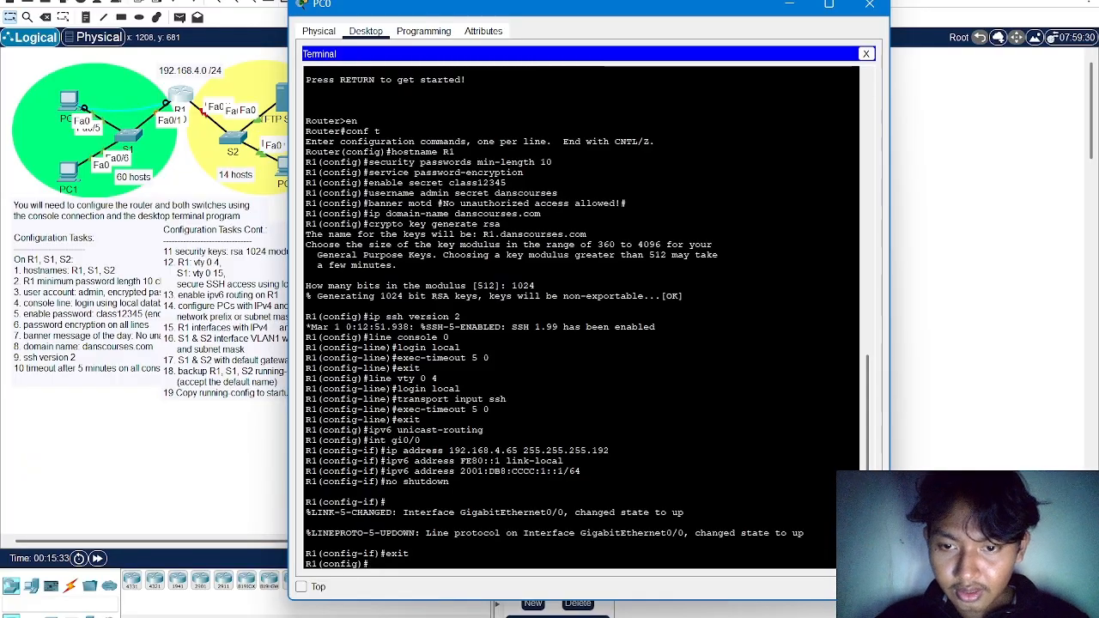
text(int)
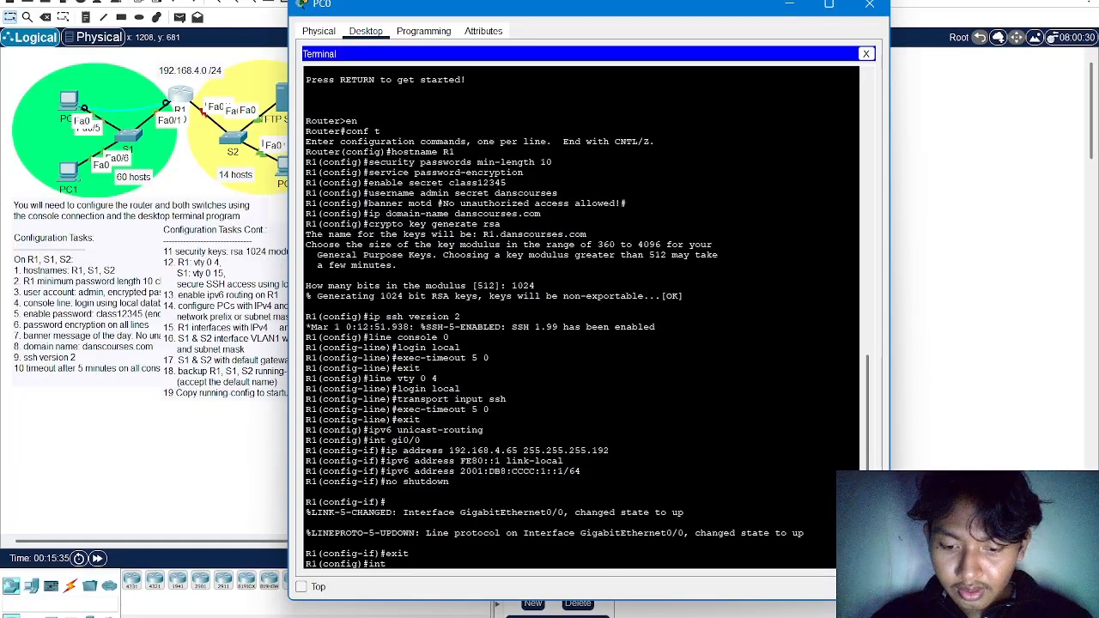
text( gi0/1)
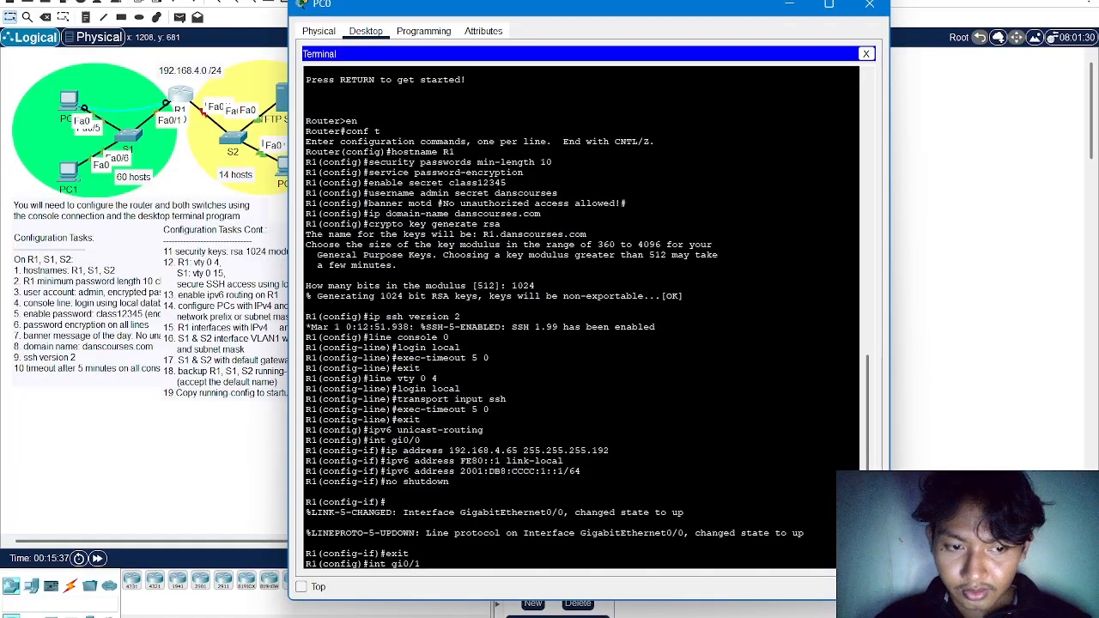
key(Return)
text(ip ad)
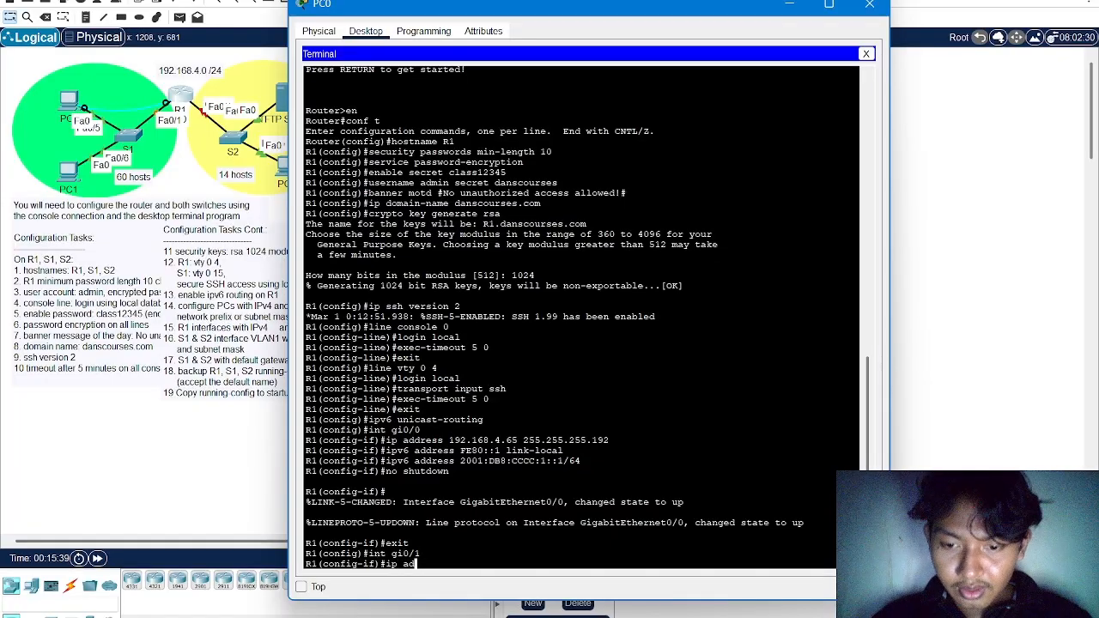
text(dress 192.)
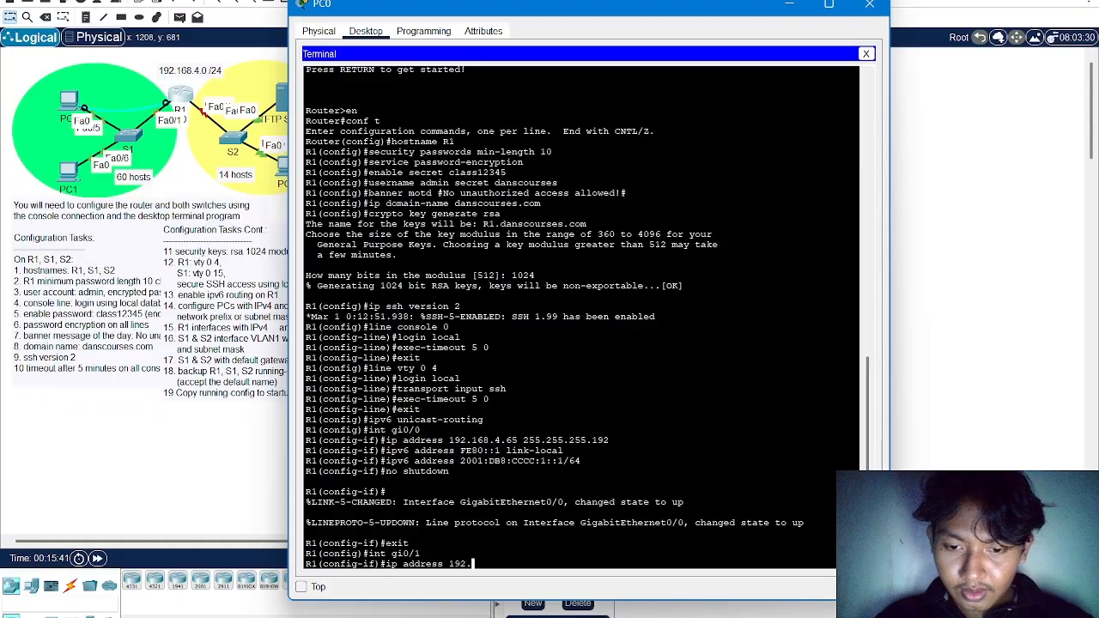
text(168)
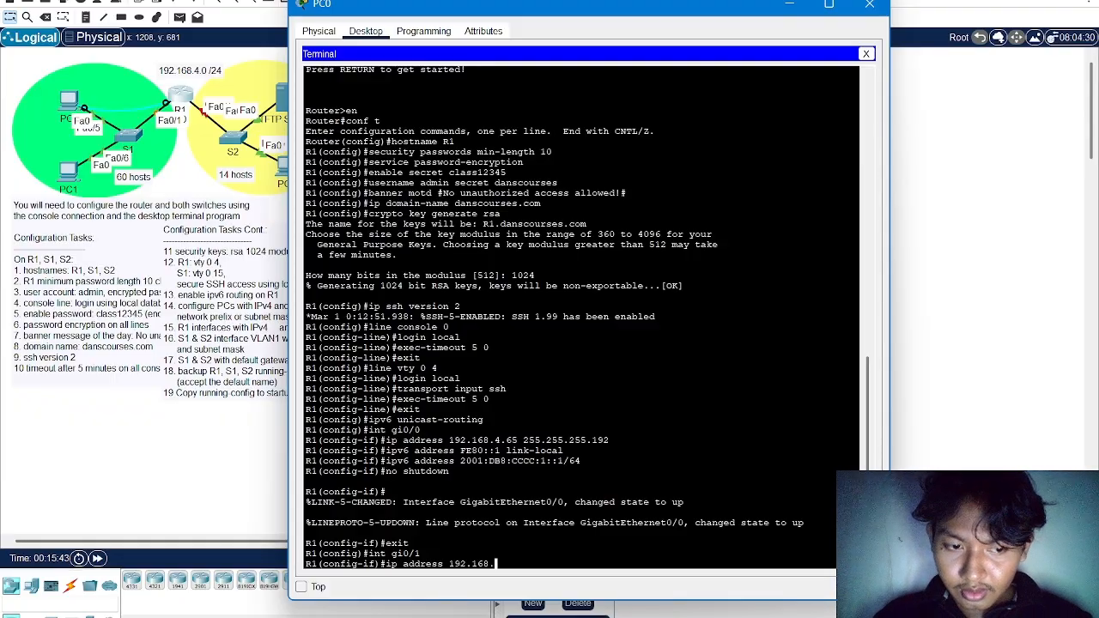
text(.4.193)
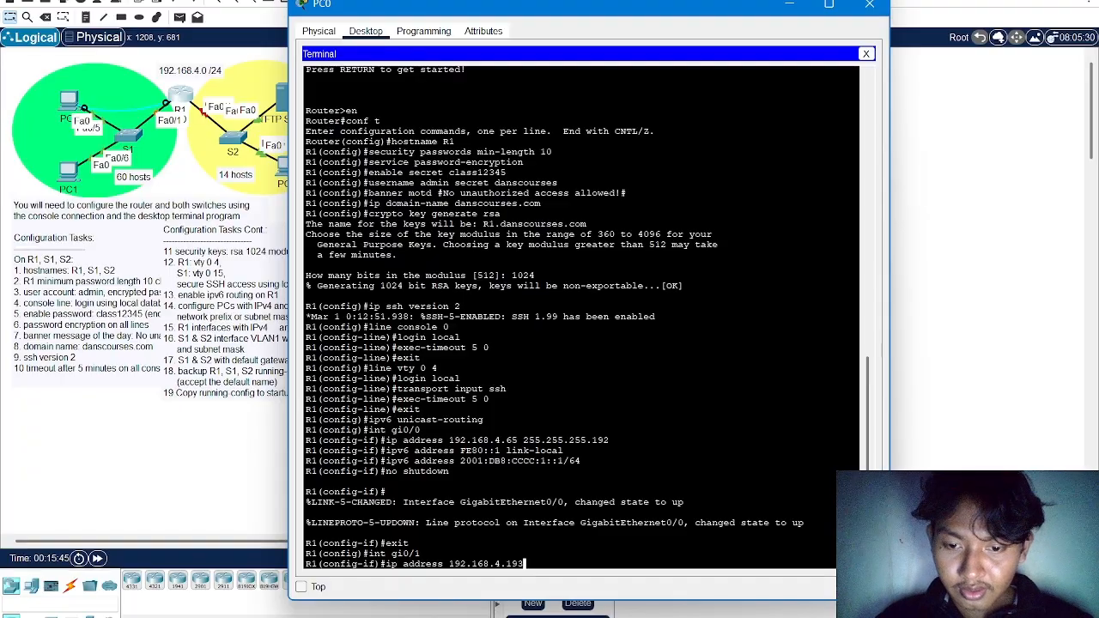
text( 255.25)
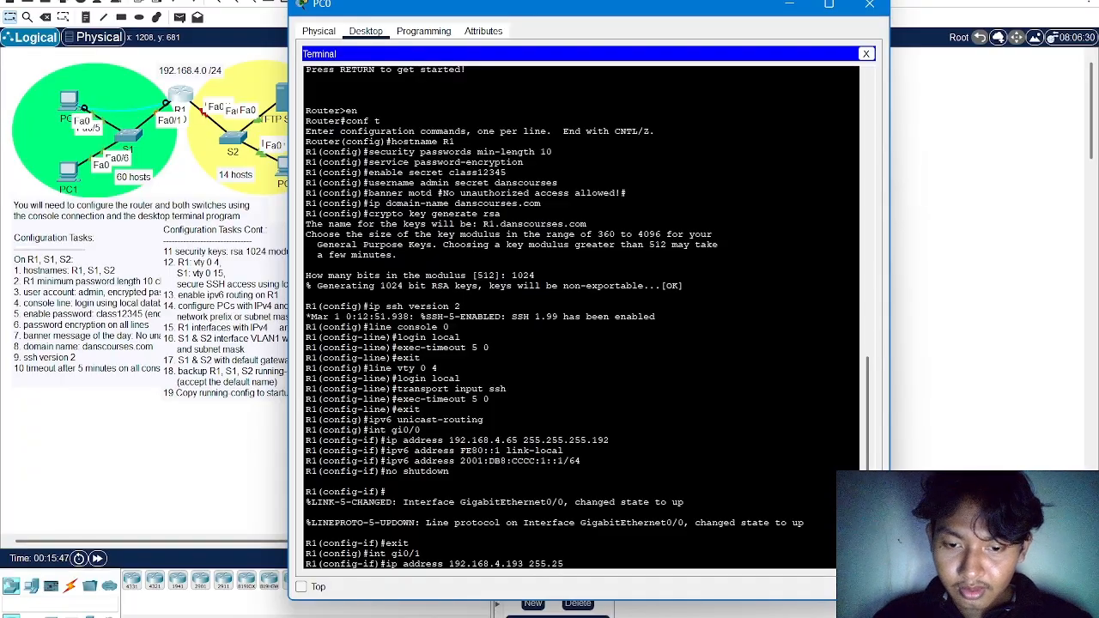
text(5.255.2)
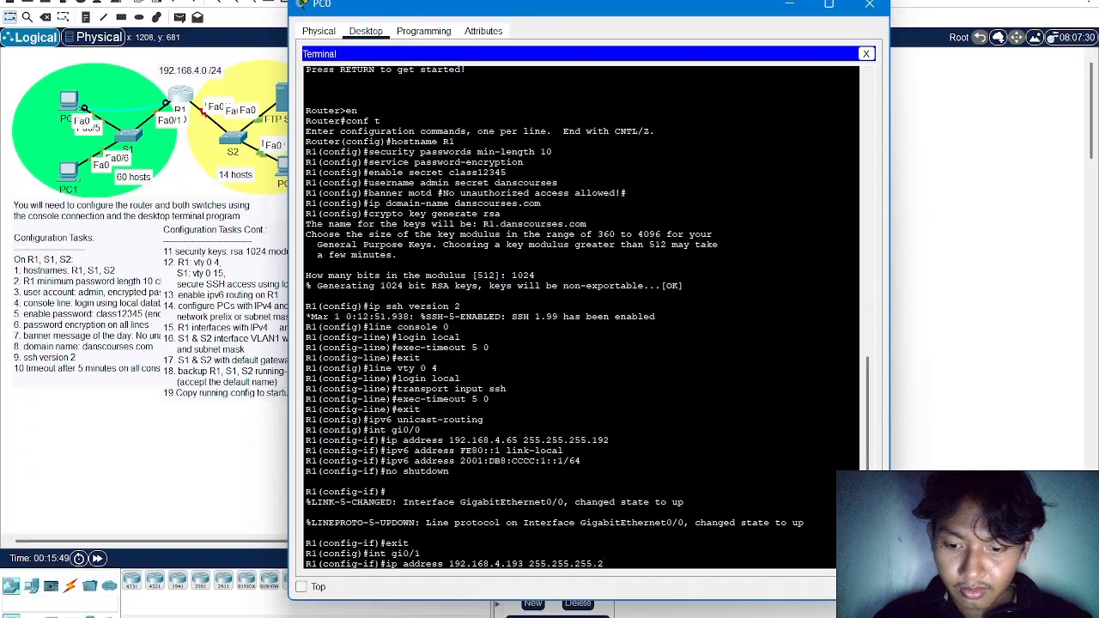
text(40)
key(Return)
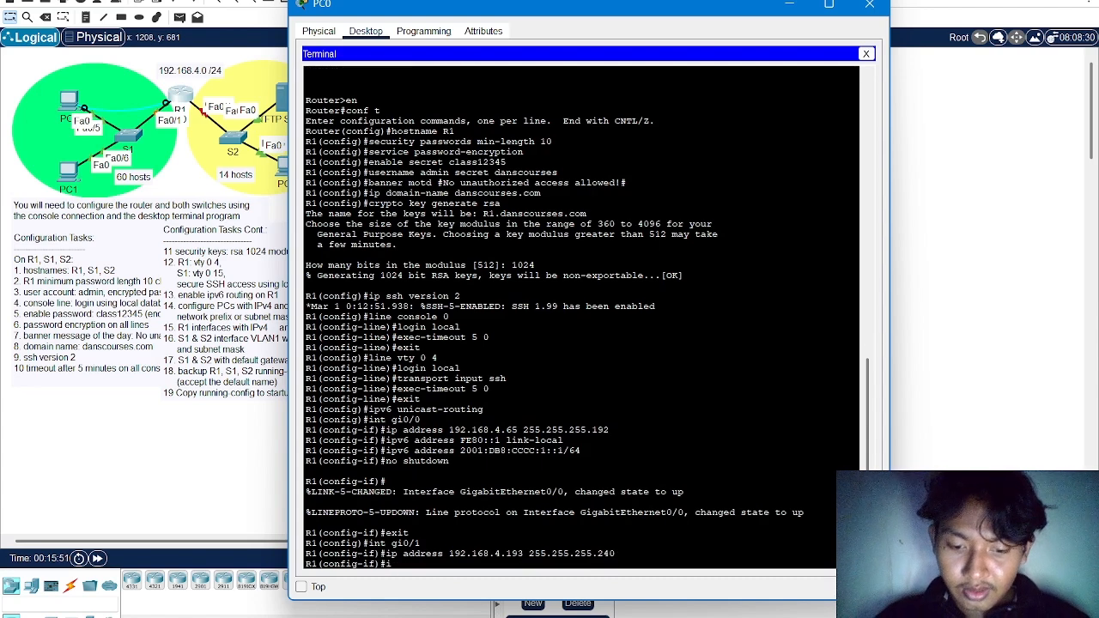
Assign the IPv6 link-local address FE80::1 to R1's gi0/1 interface
text(v)
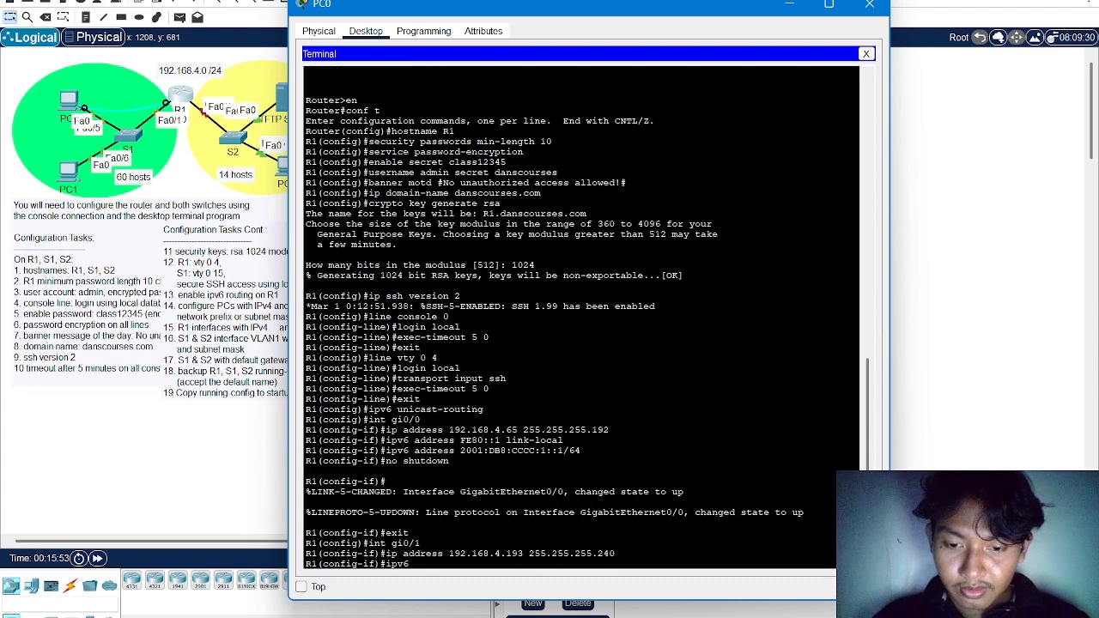
text(6 ad)
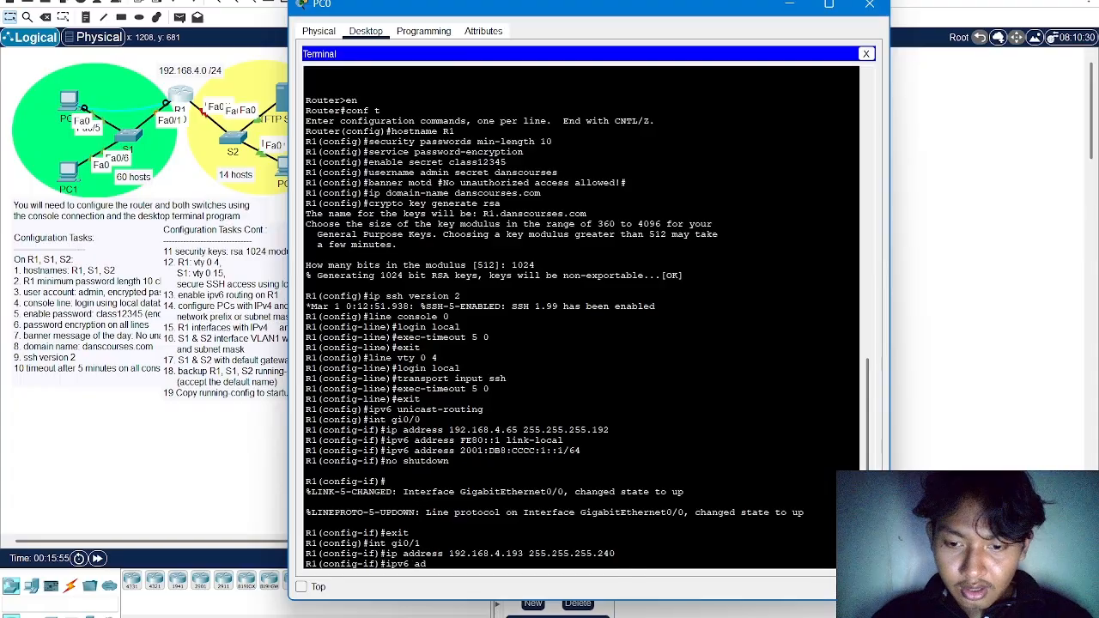
text(dress F)
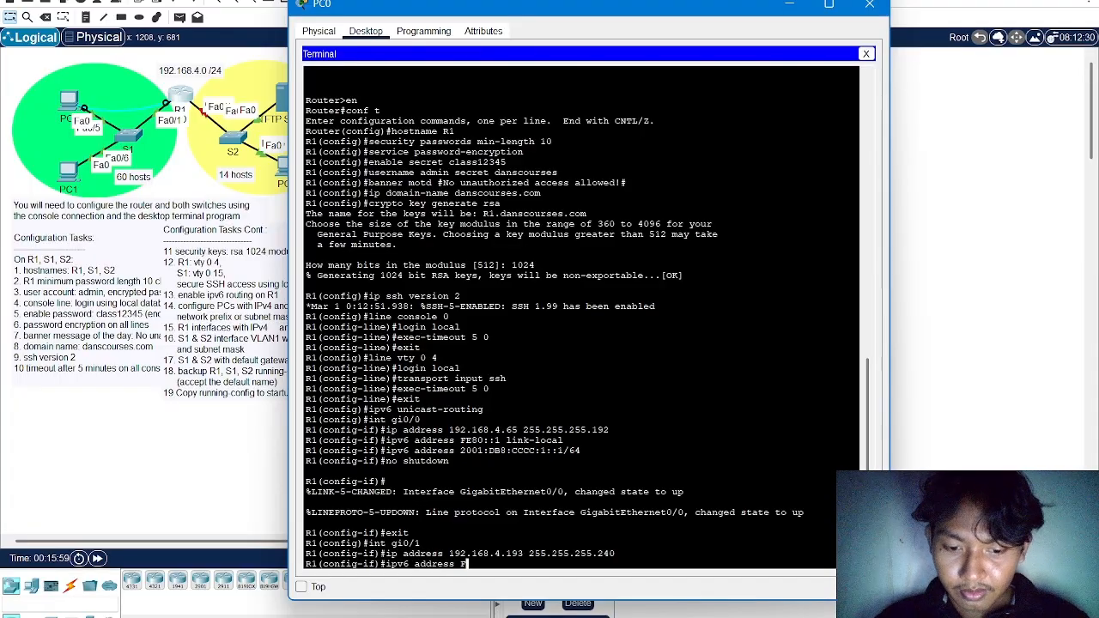
text(E80)
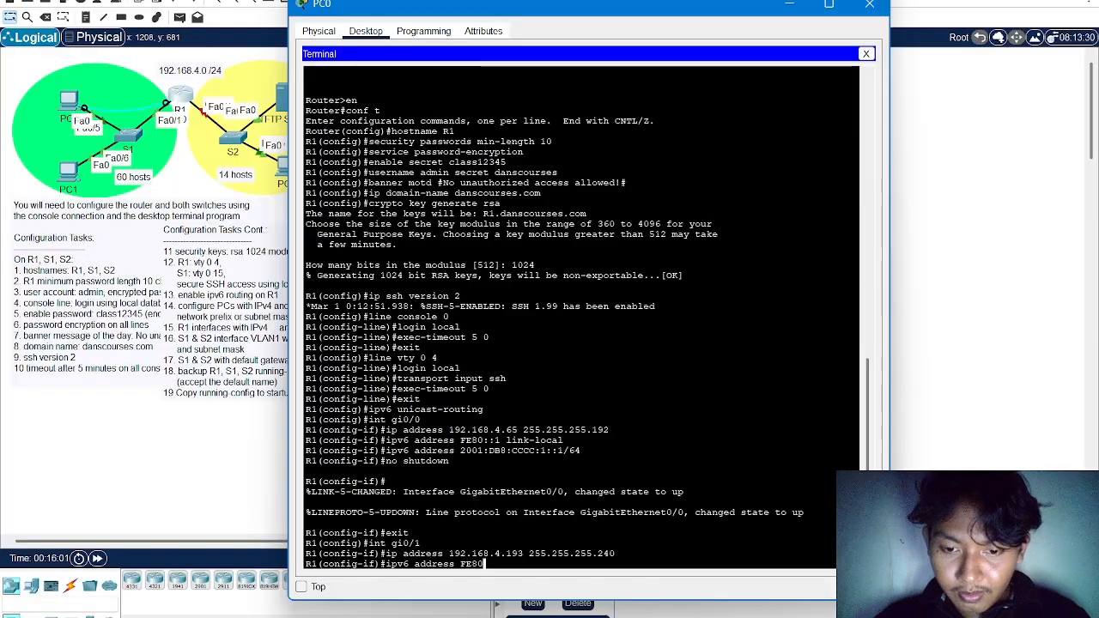
text(::)
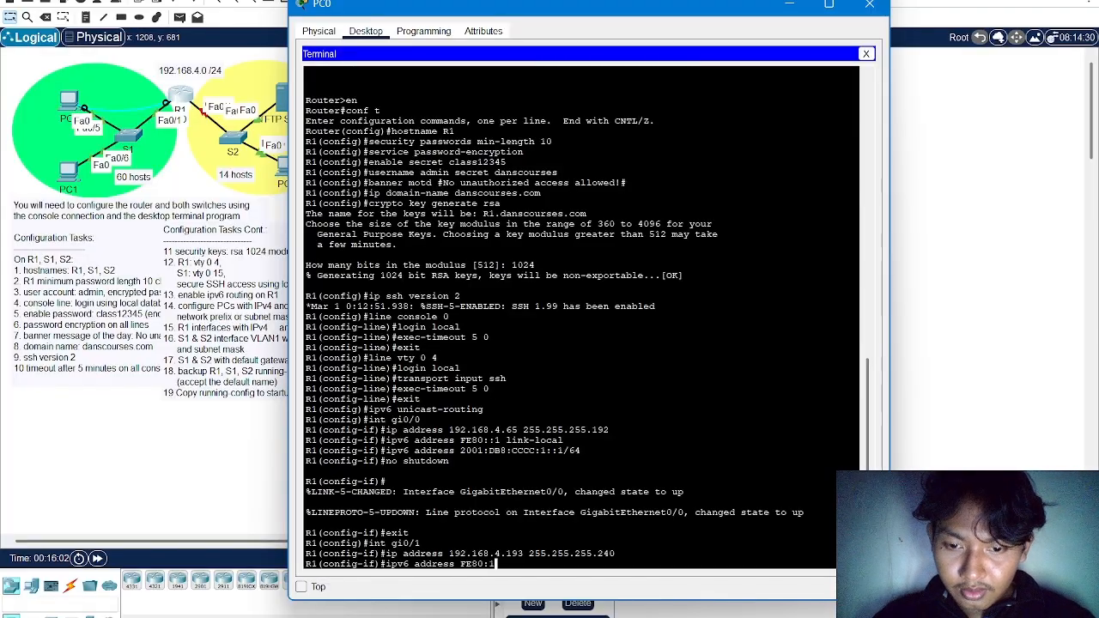
text(1 lin)
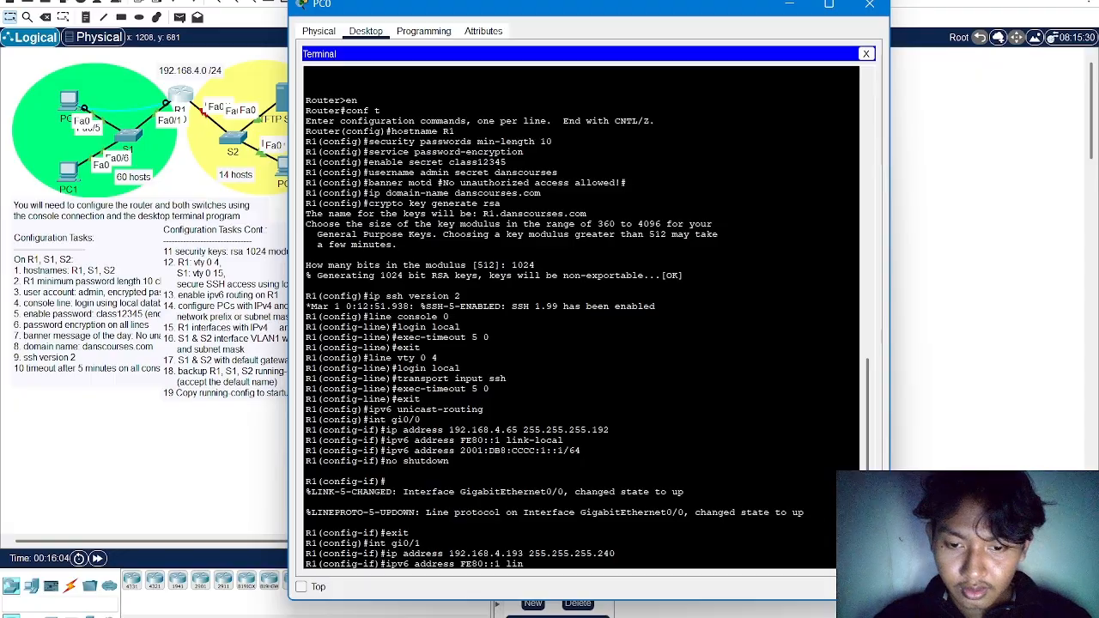
text(k-local)
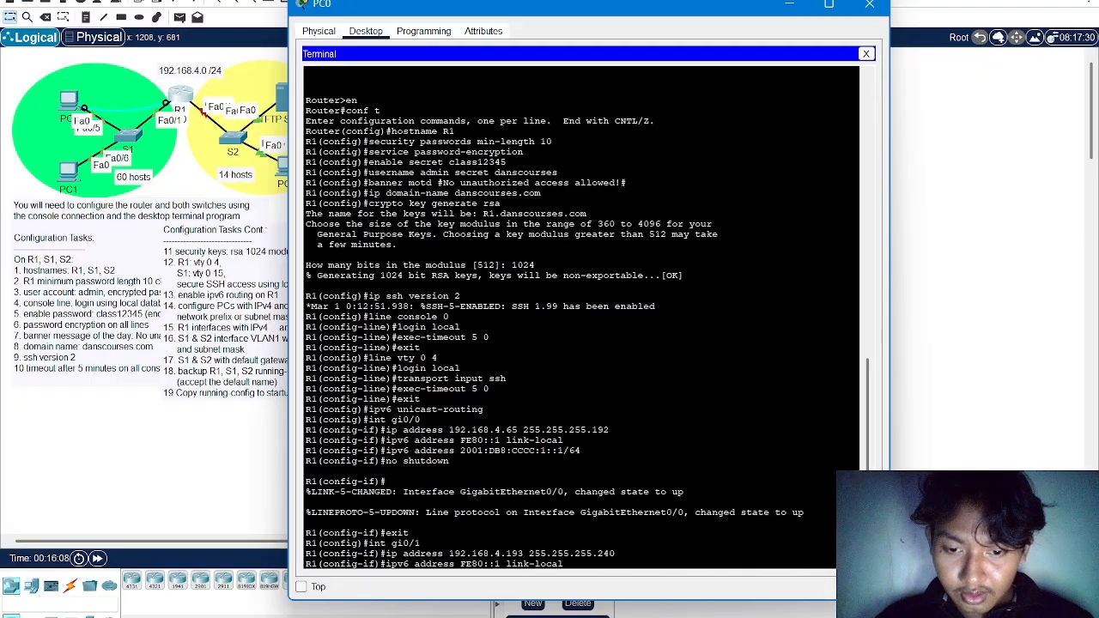
key(Return)
Assign the global IPv6 address 2001:DB8:CCCC:2::1/64 to R1's gi0/1 interface
text(ip)
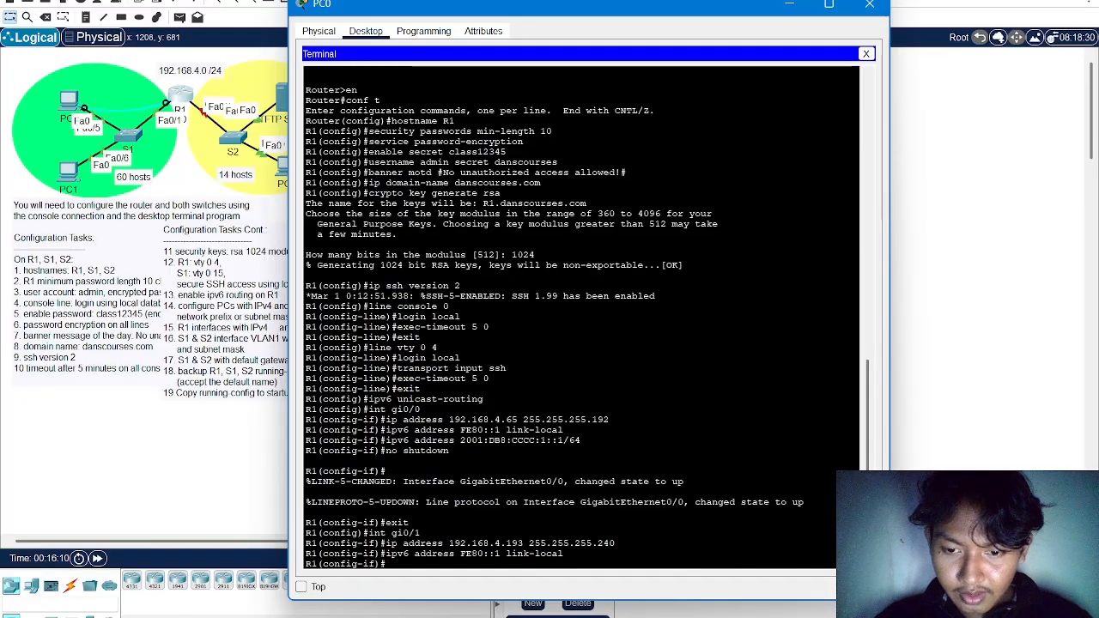
text(v6 )
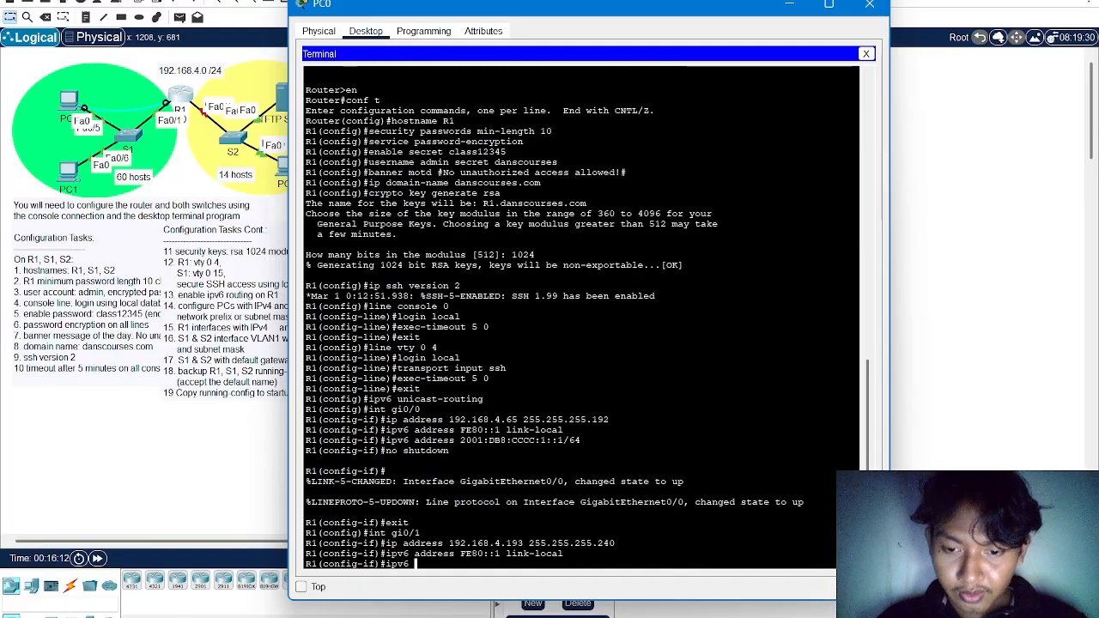
text(addre)
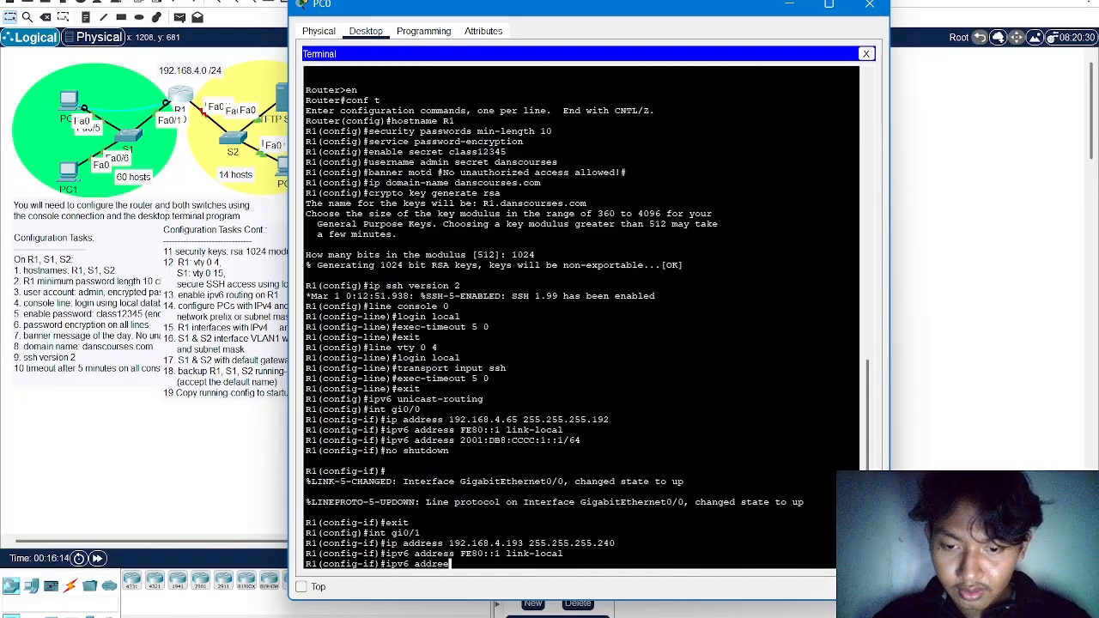
text(ss )
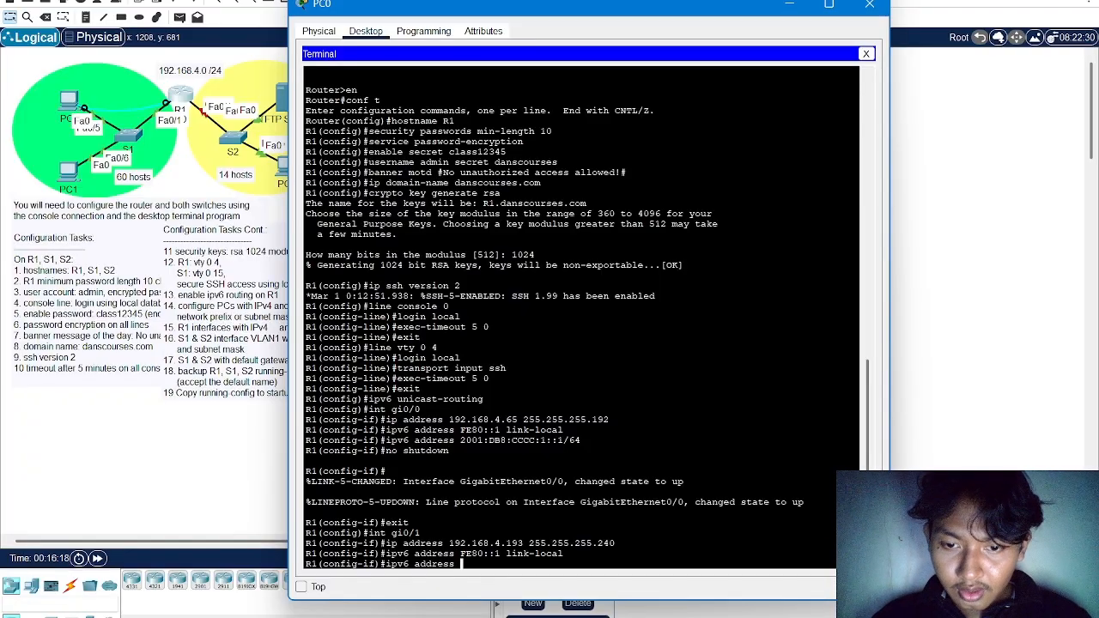
text(2001)
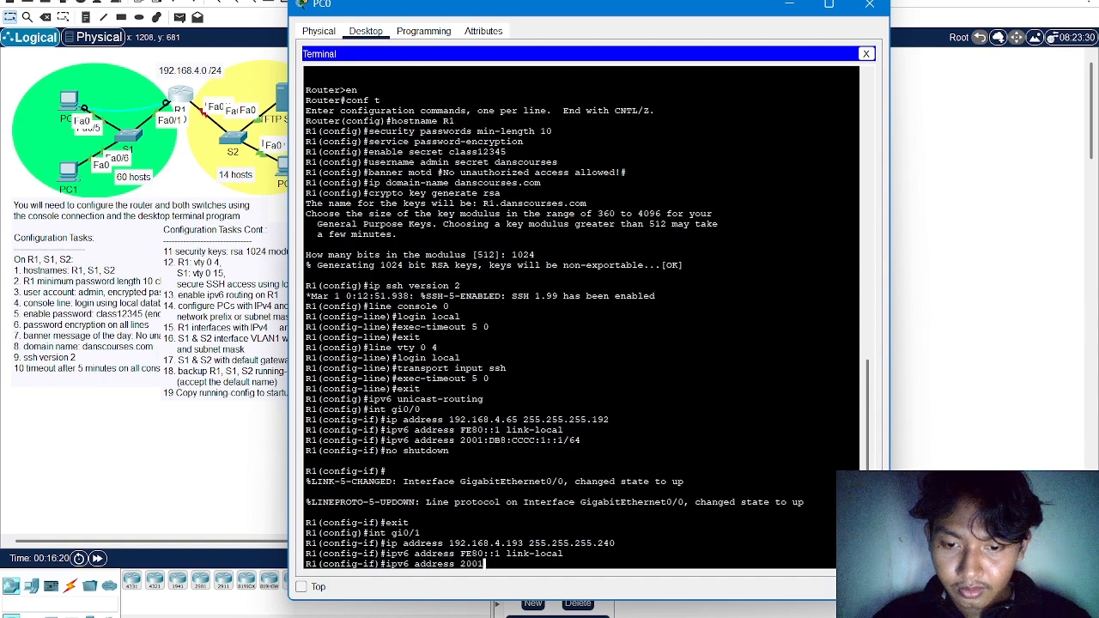
text(:D)
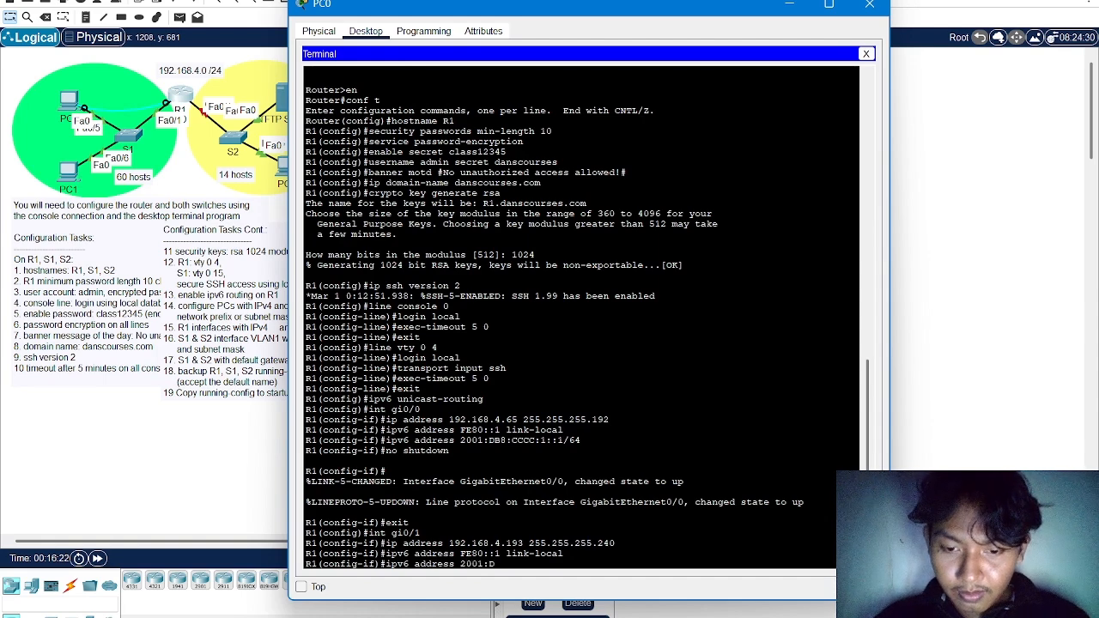
text(B8)
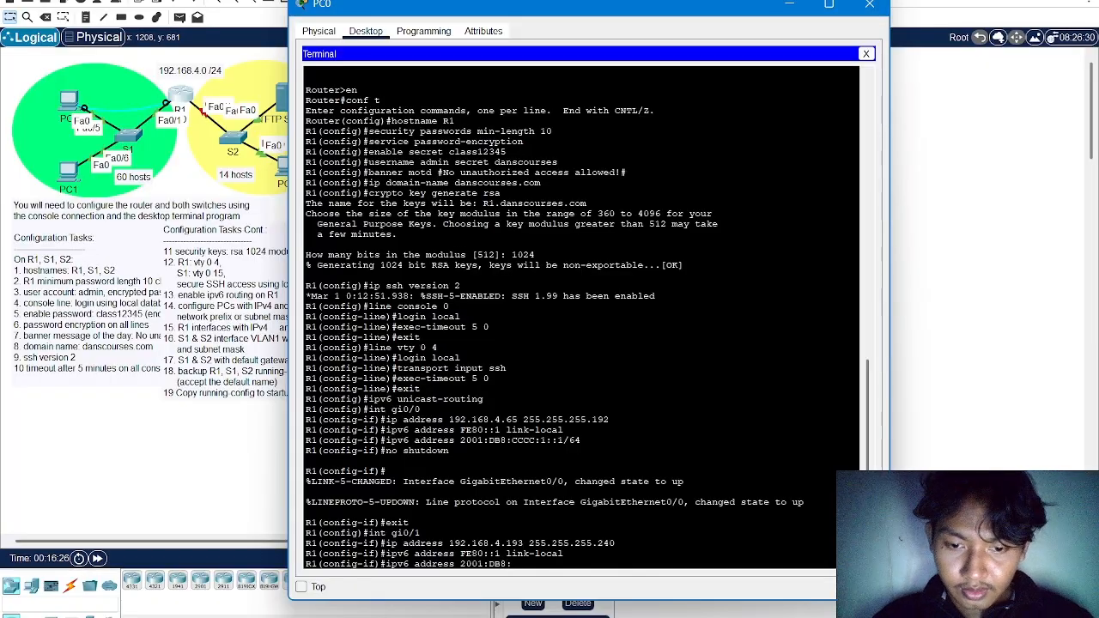
text(:CCCC:)
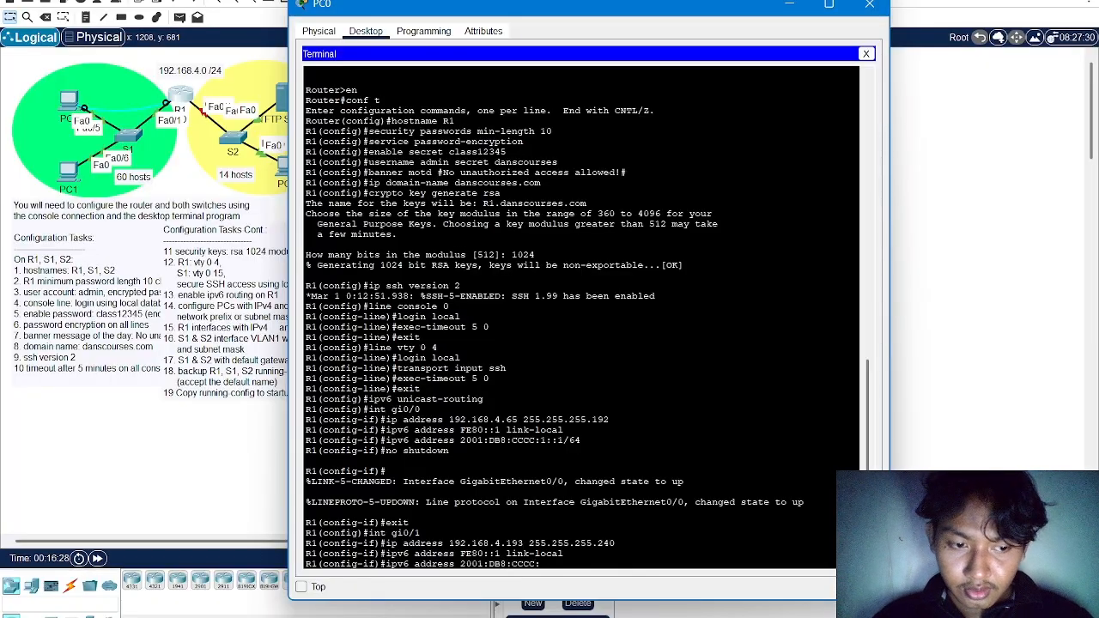
text(2::1/)
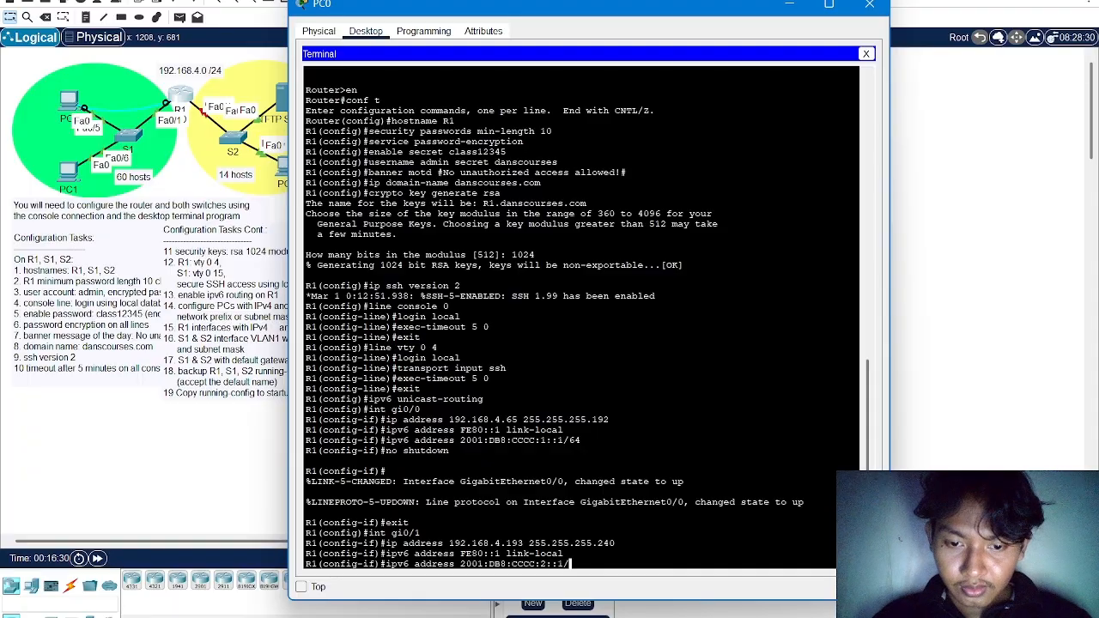
text(64)
key(Return)
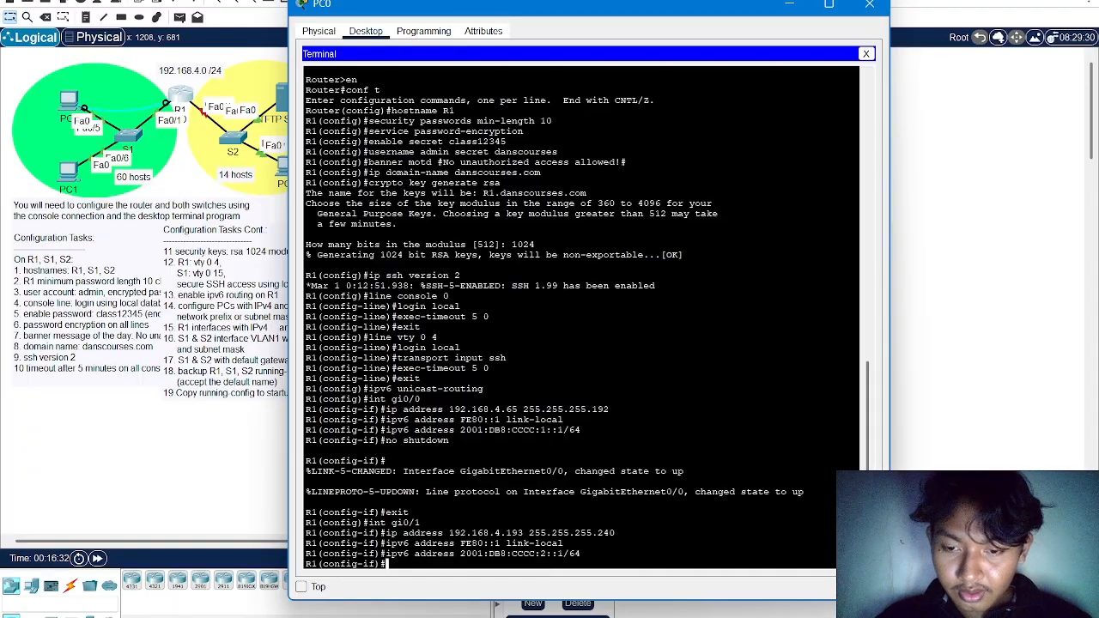
Enable R1's gi0/1 interface with no shutdown and return to global configuration mode
text(no shutdown)
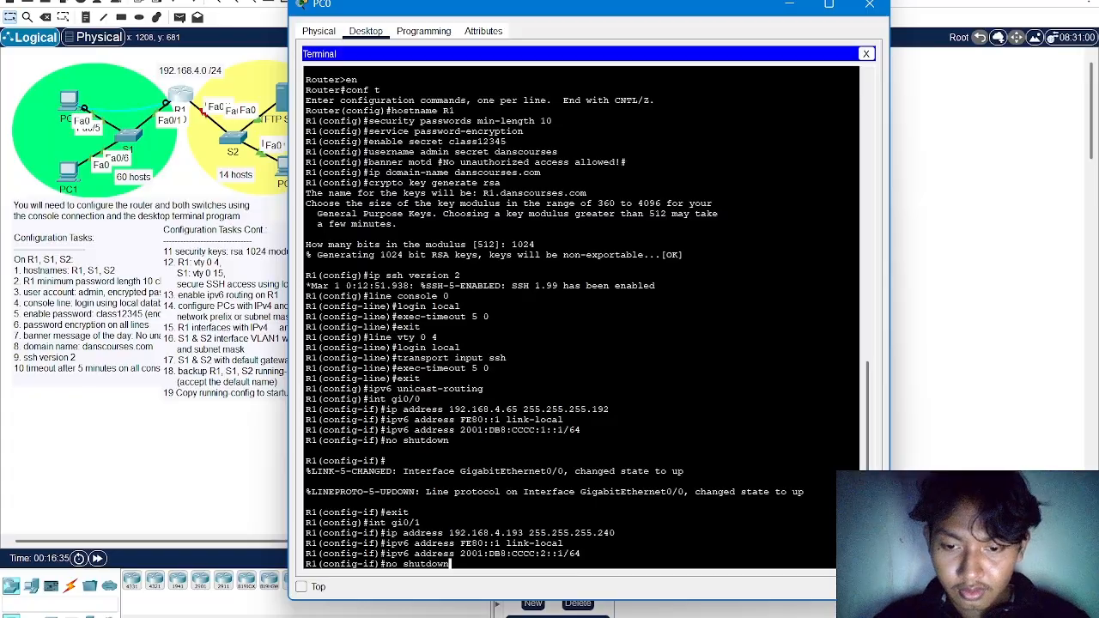
key(Return)
text(exit)
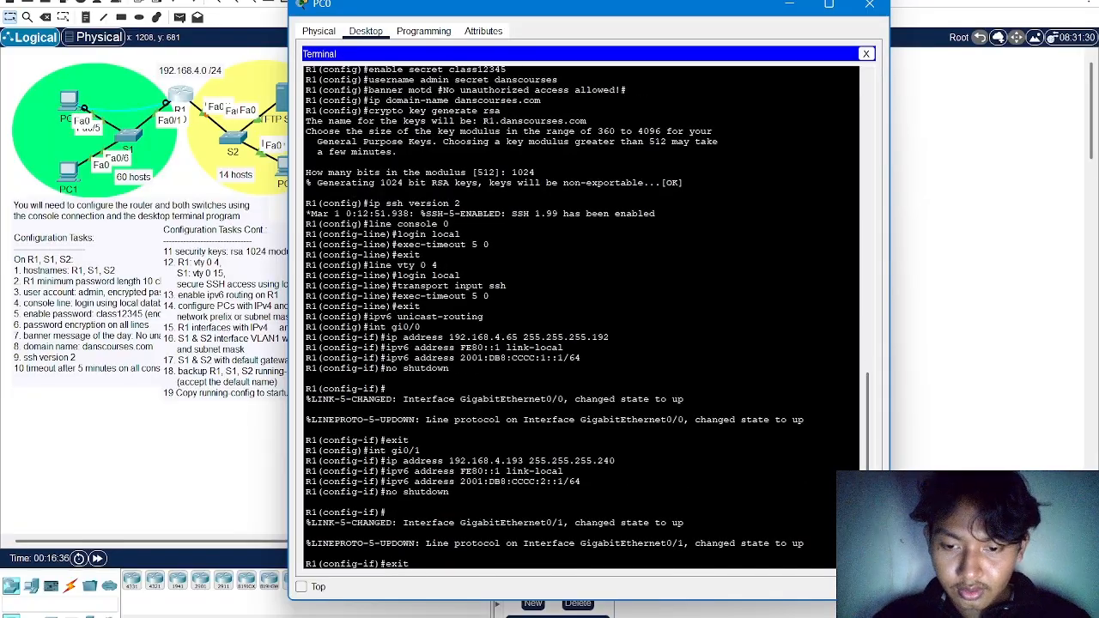
key(Return)
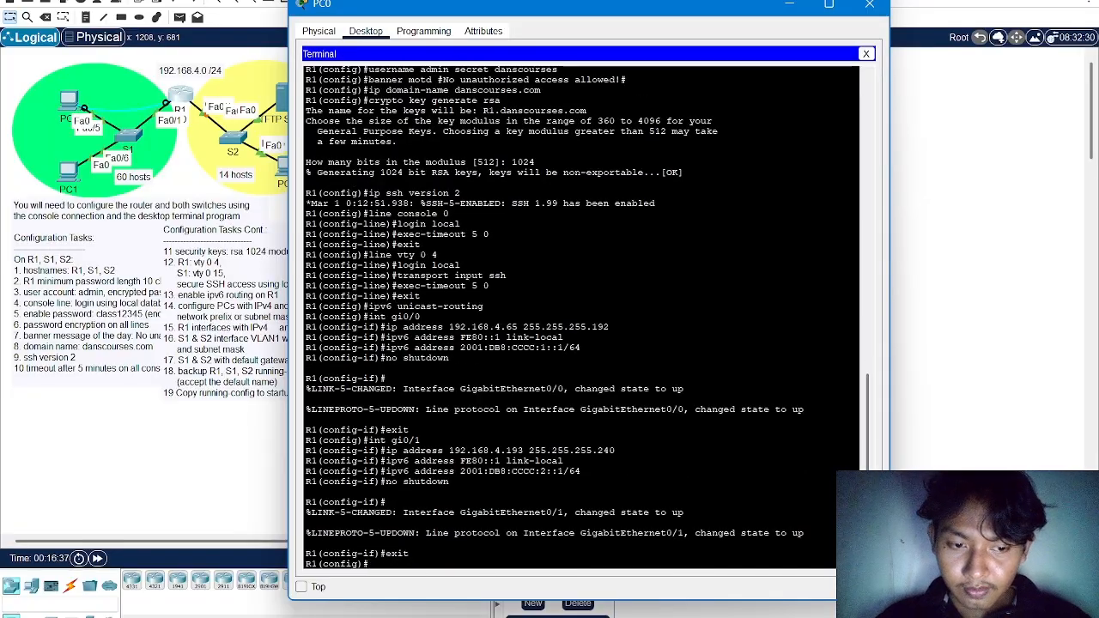
Return R1 to privileged EXEC mode and save its running configuration with write memory
text(end)
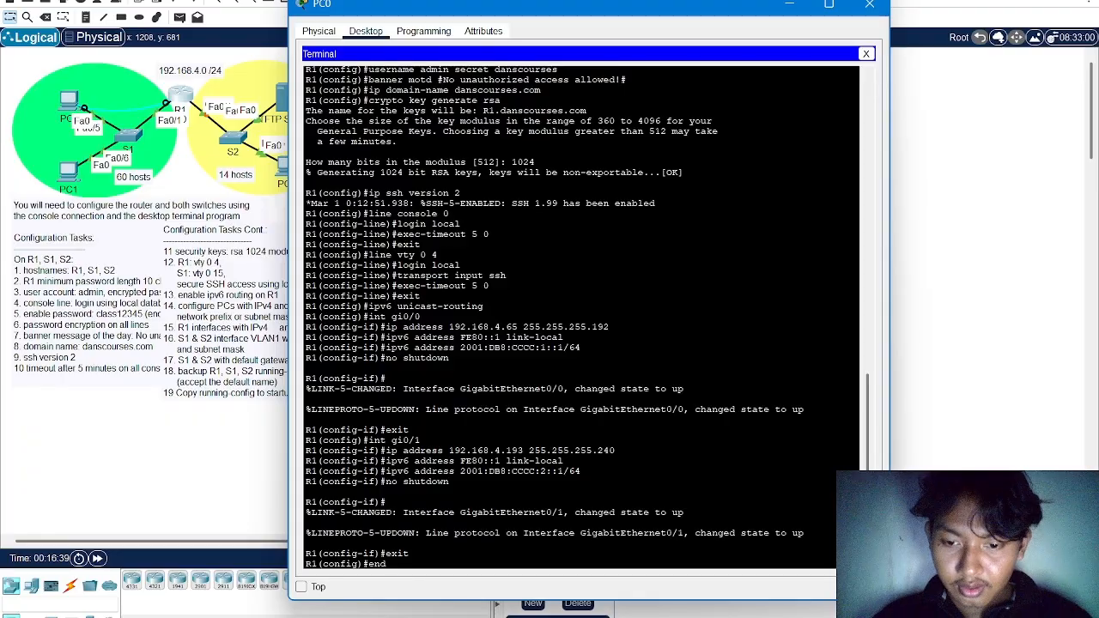
key(Return)
key(Return)
text(w)
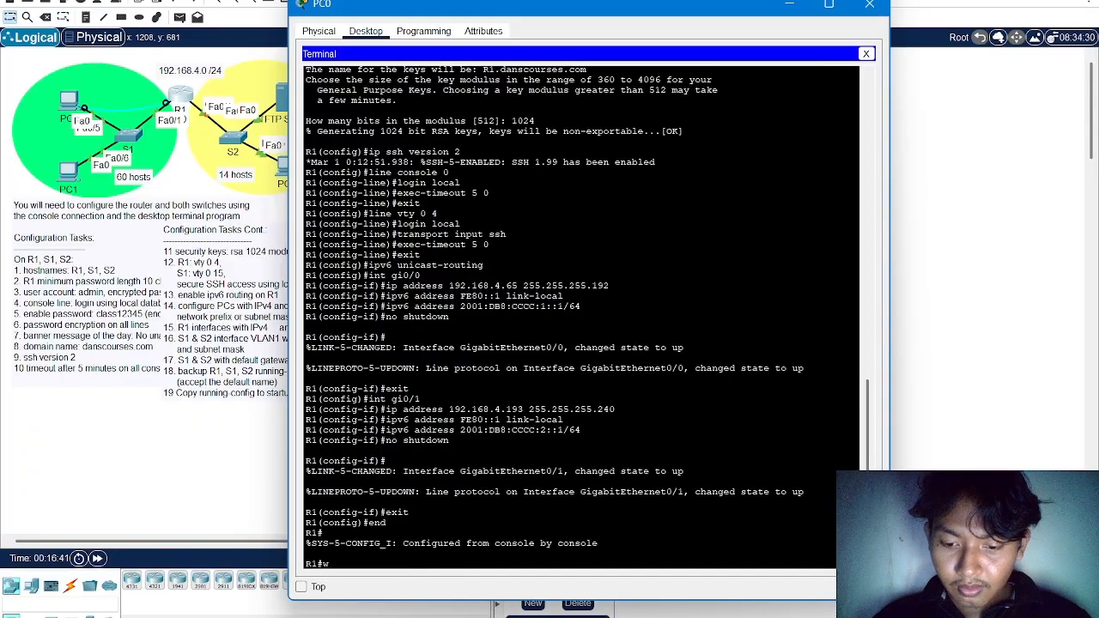
text(rite memor)
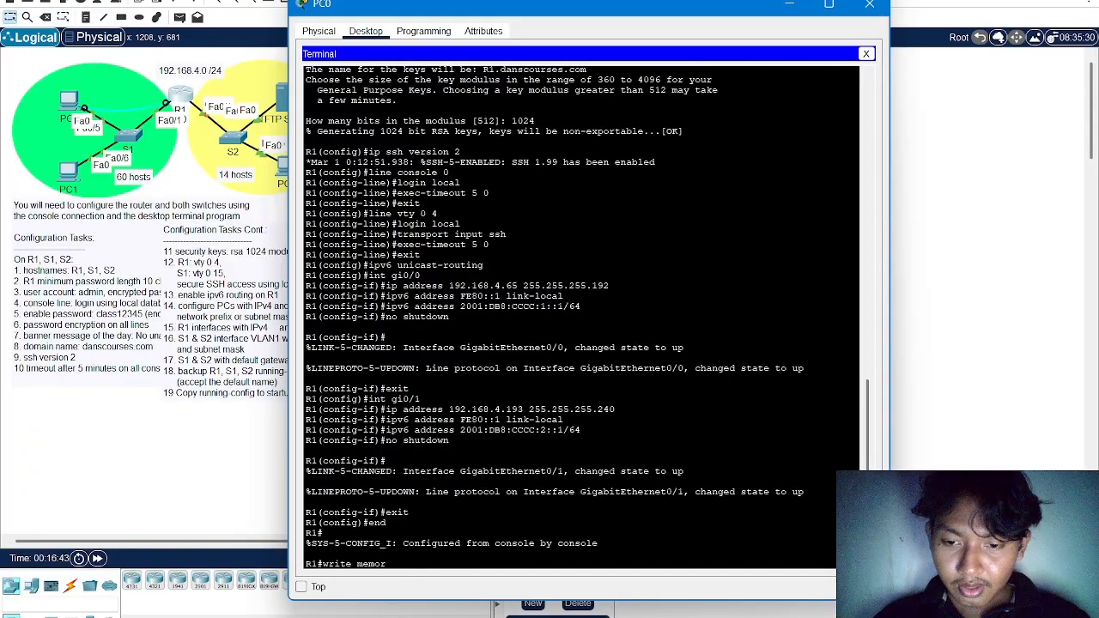
text(y)
key(Return)
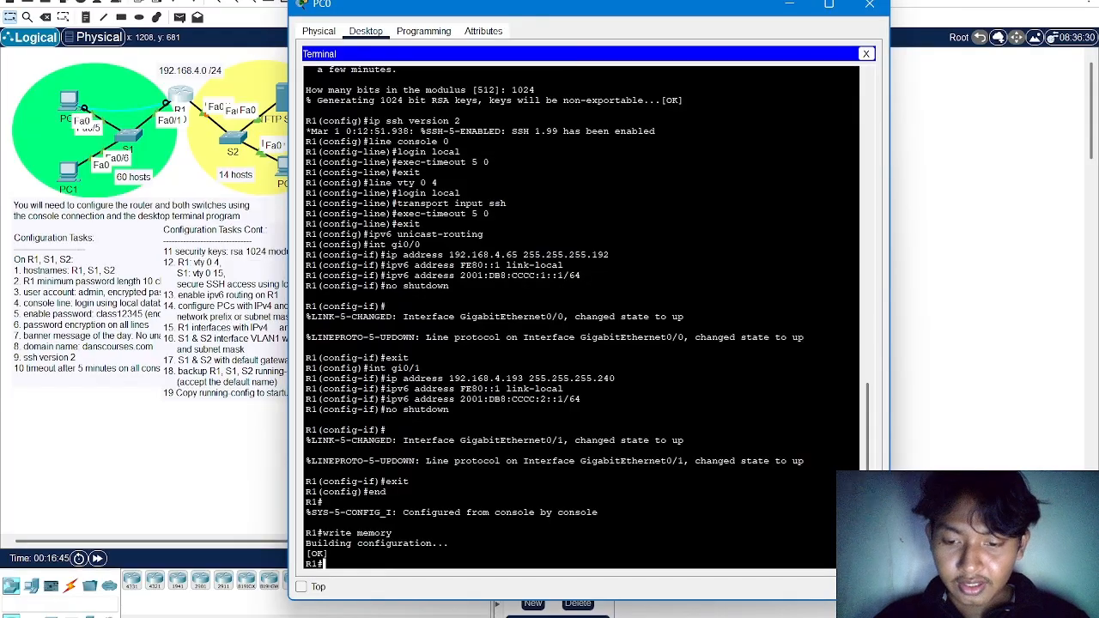
Switch to the PT Activity instructions window and review the final configuration tasks
key(alt+Tab)
key(alt+Tab)
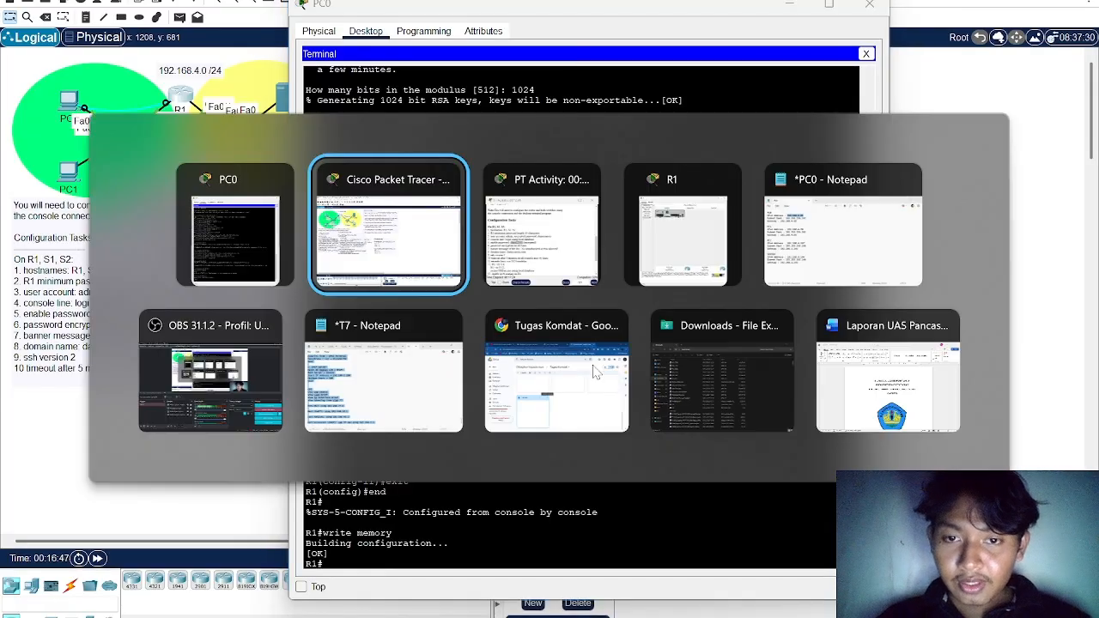
scroll(580, 375, down, 4)
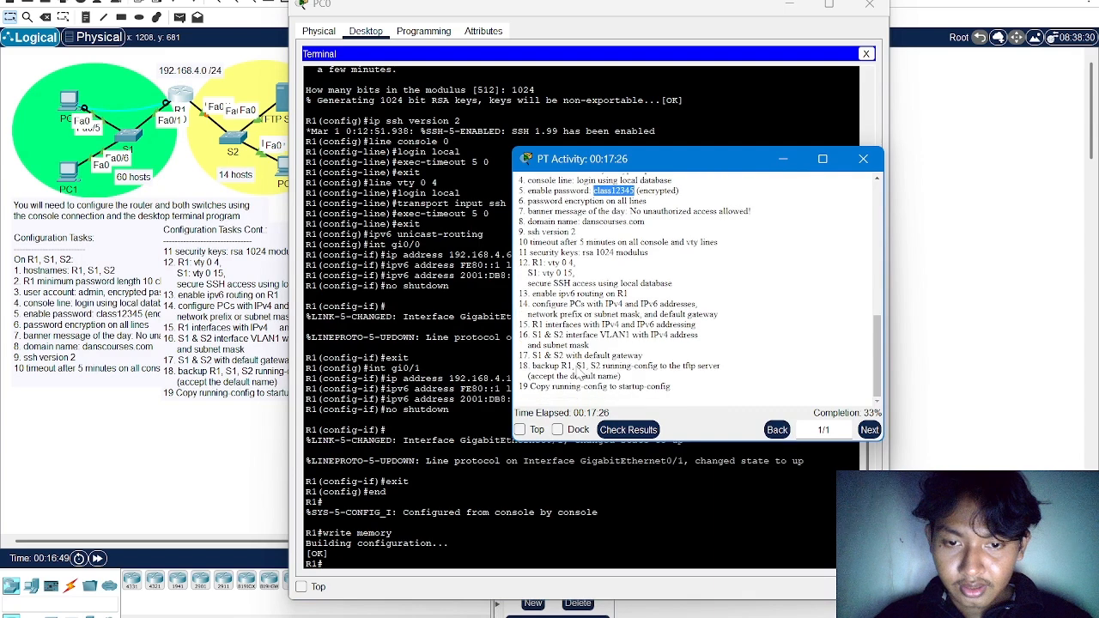
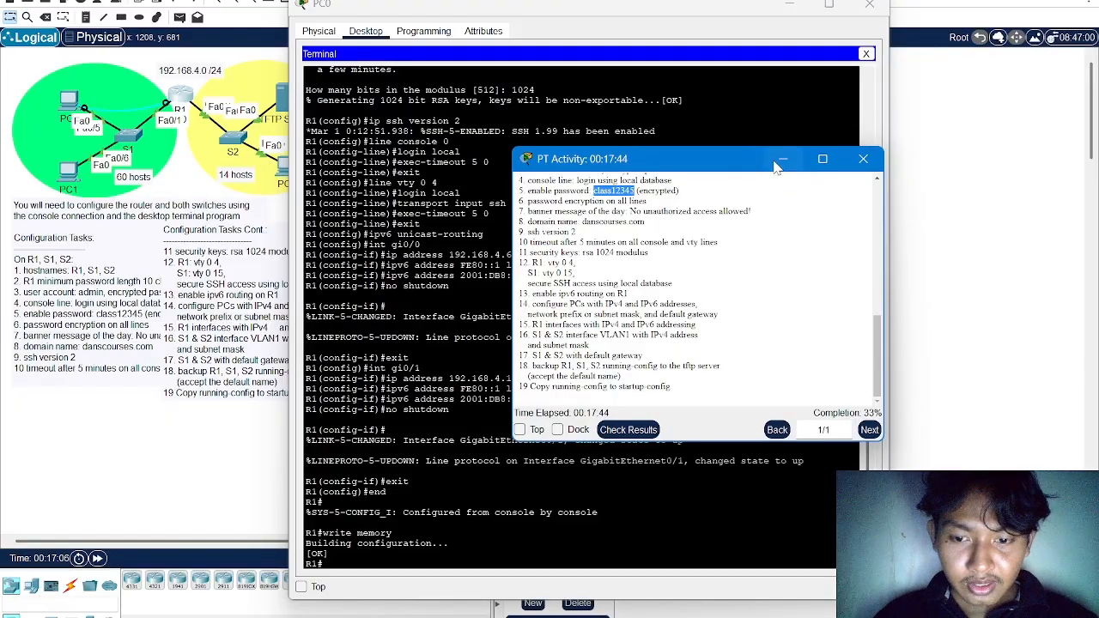
Try to back up R1's running configuration from PC0's terminal with copy running-config tftp
click(781, 163)
mouse_move(361, 10)
mouse_down()
mouse_move(393, 59)
mouse_move(375, 6)
mouse_up()
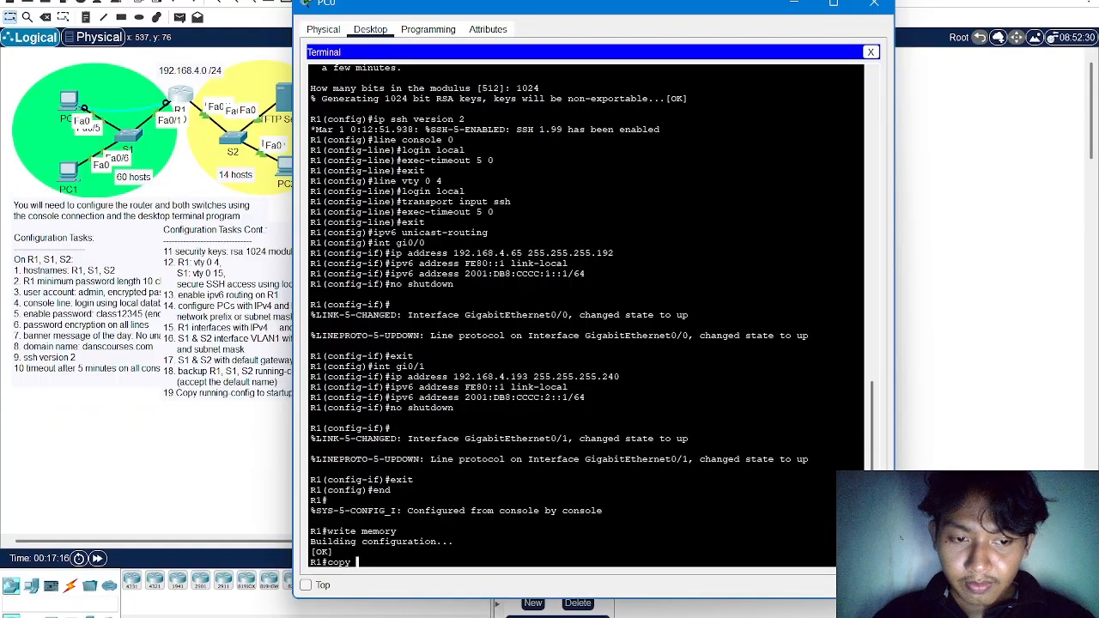
text(unning-c)
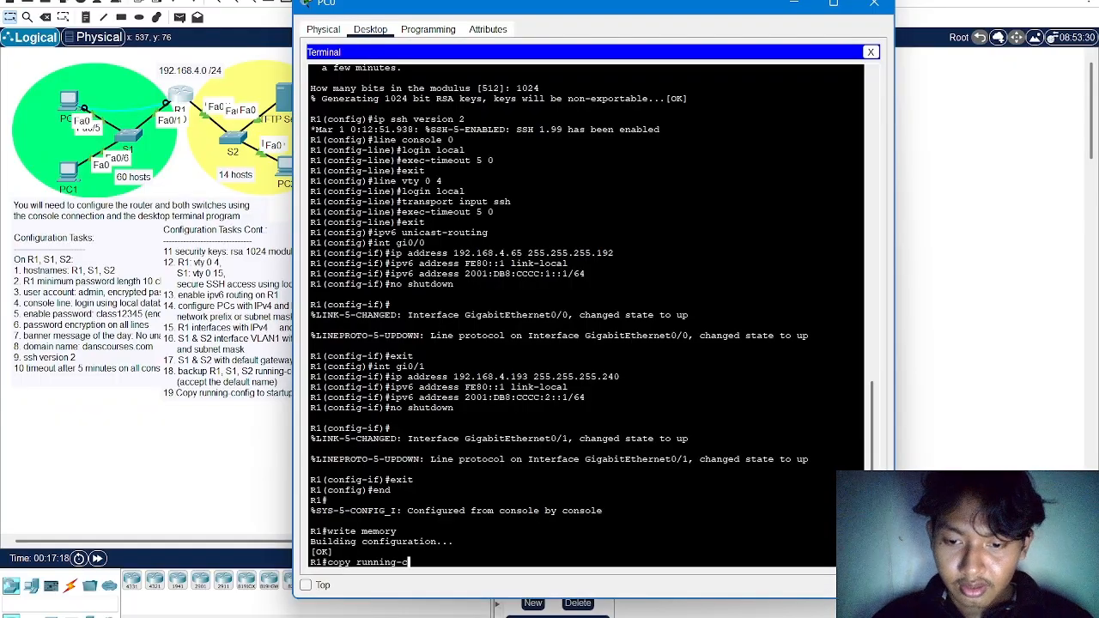
text(onfi)
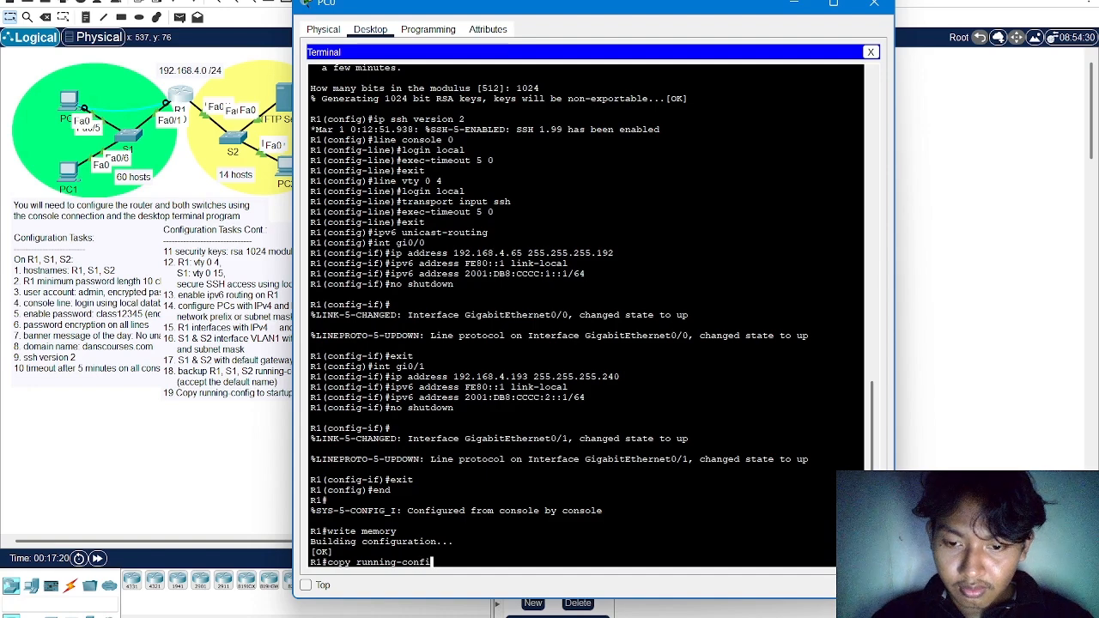
text(g)
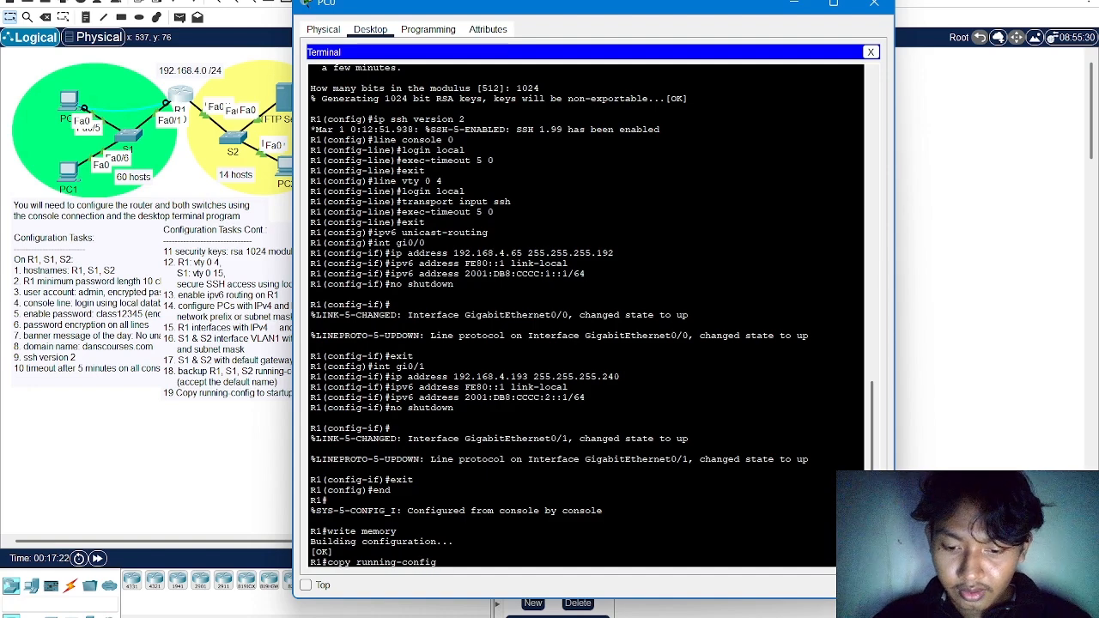
text( tftp)
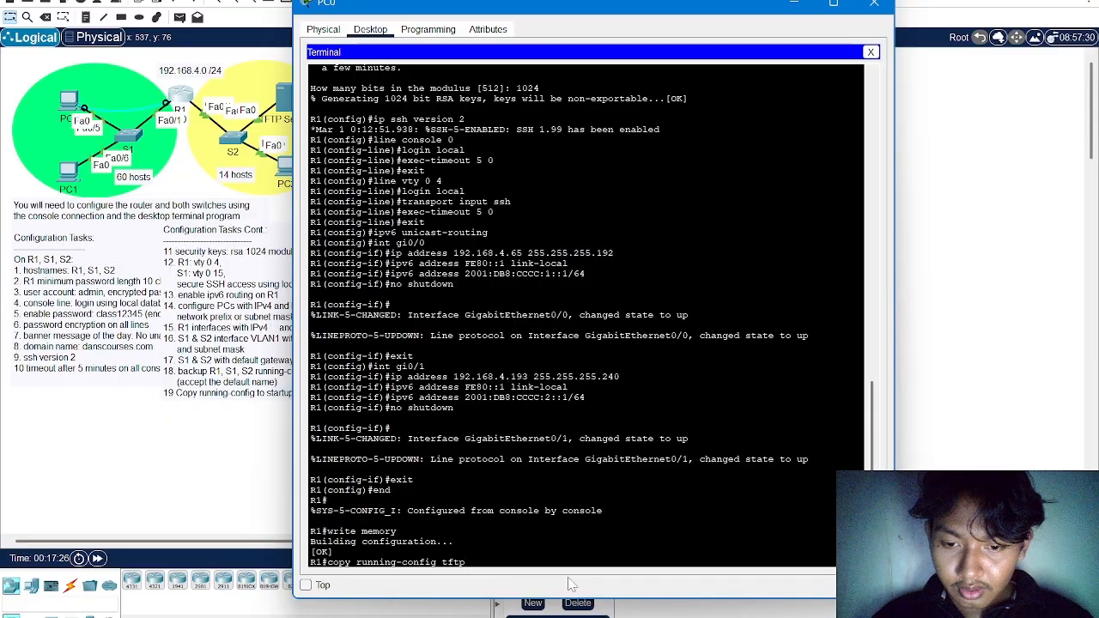
key(Return)
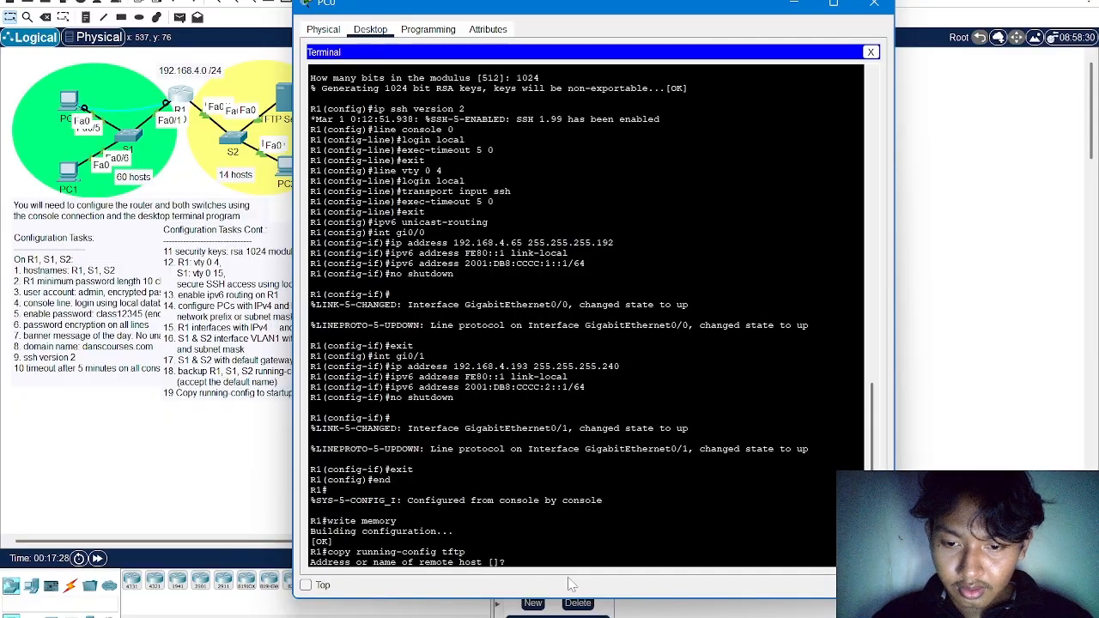
Enter 192.168.4.194 as the remote host, clear the address again and abandon the TFTP copy
text(192.)
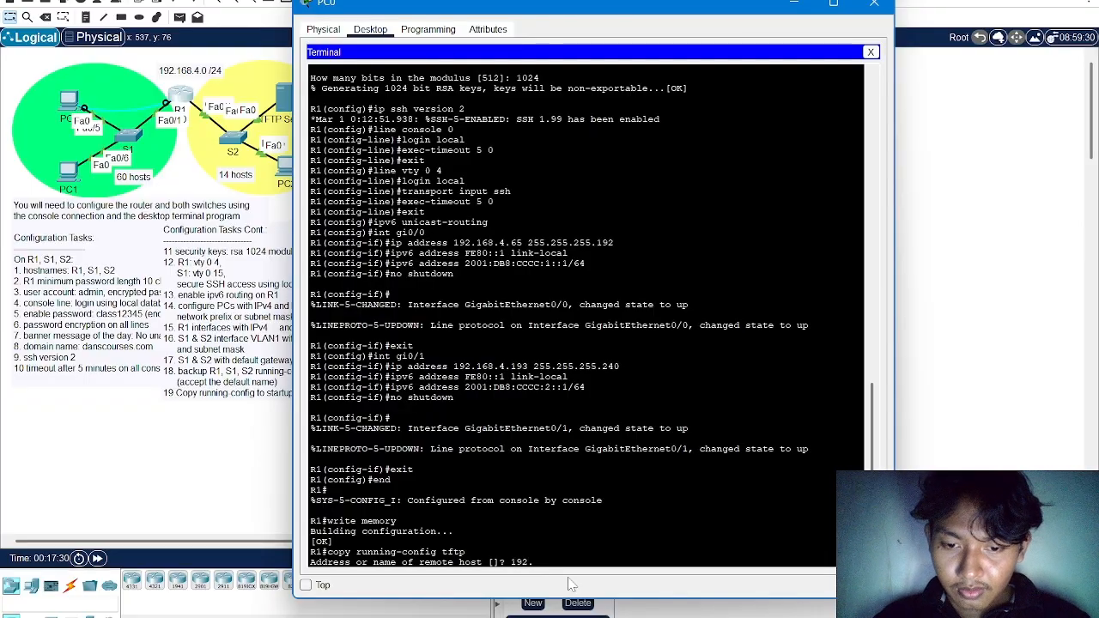
text(168)
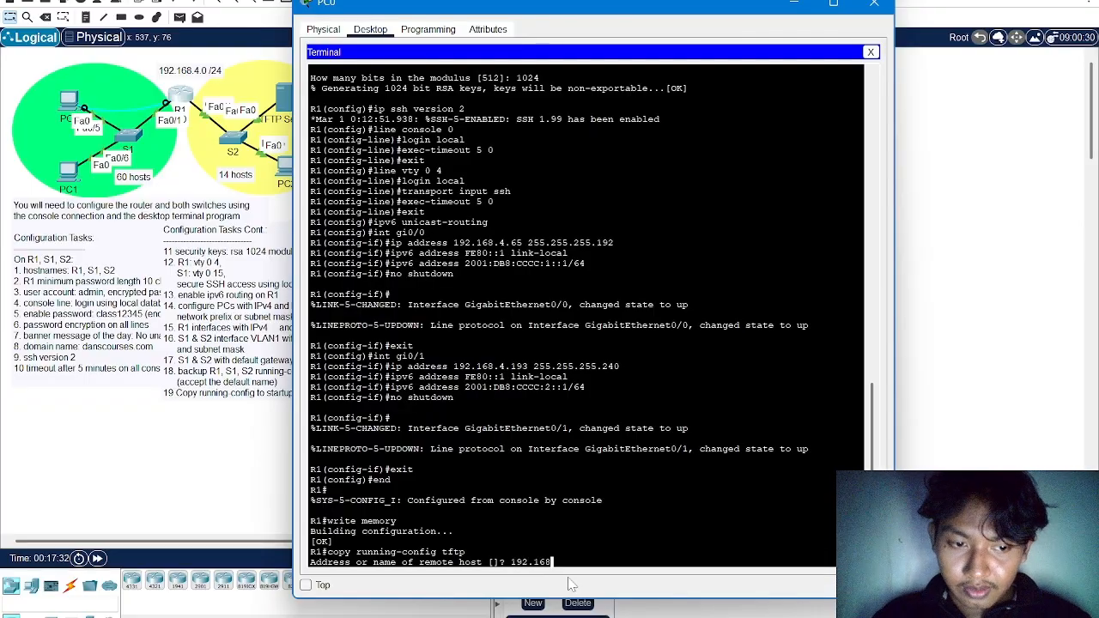
text(.4.194)
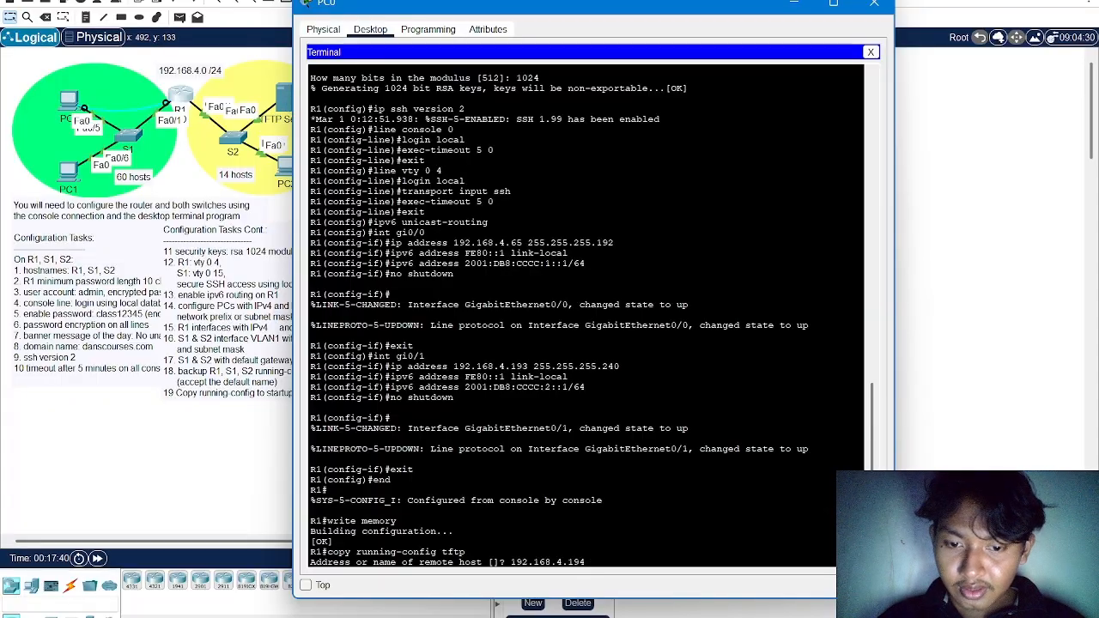
key(BackSpace)
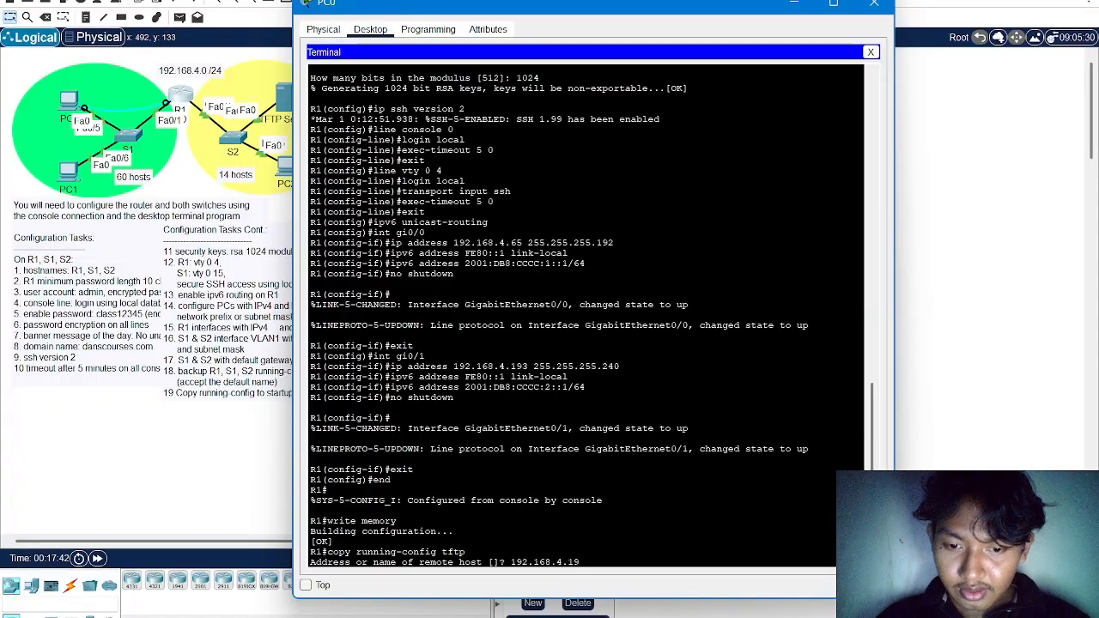
key(BackSpace)
key(BackSpace)
key(BackSpace)
key(BackSpace)
key(BackSpace)
key(BackSpace)
key(BackSpace)
key(BackSpace)
key(BackSpace)
key(BackSpace)
key(BackSpace)
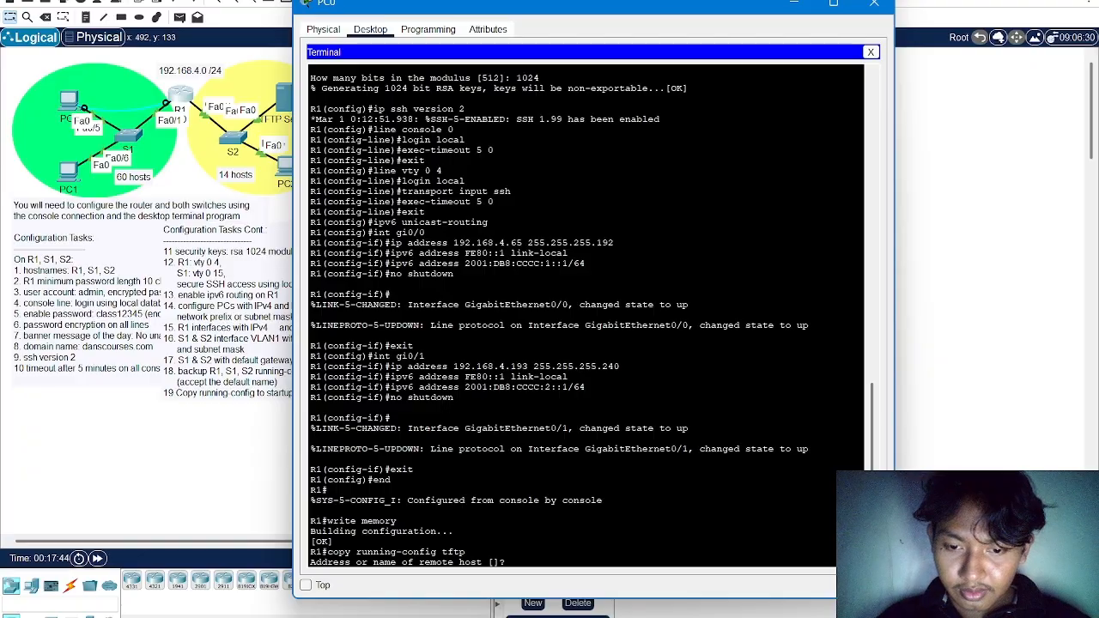
key(Return)
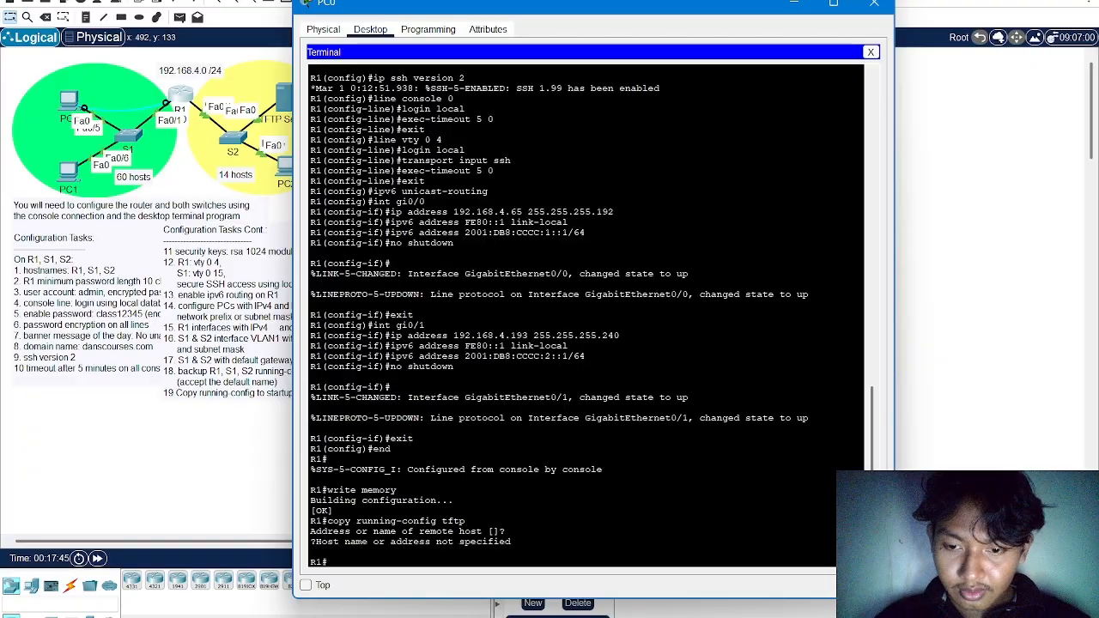
click(876, 3)
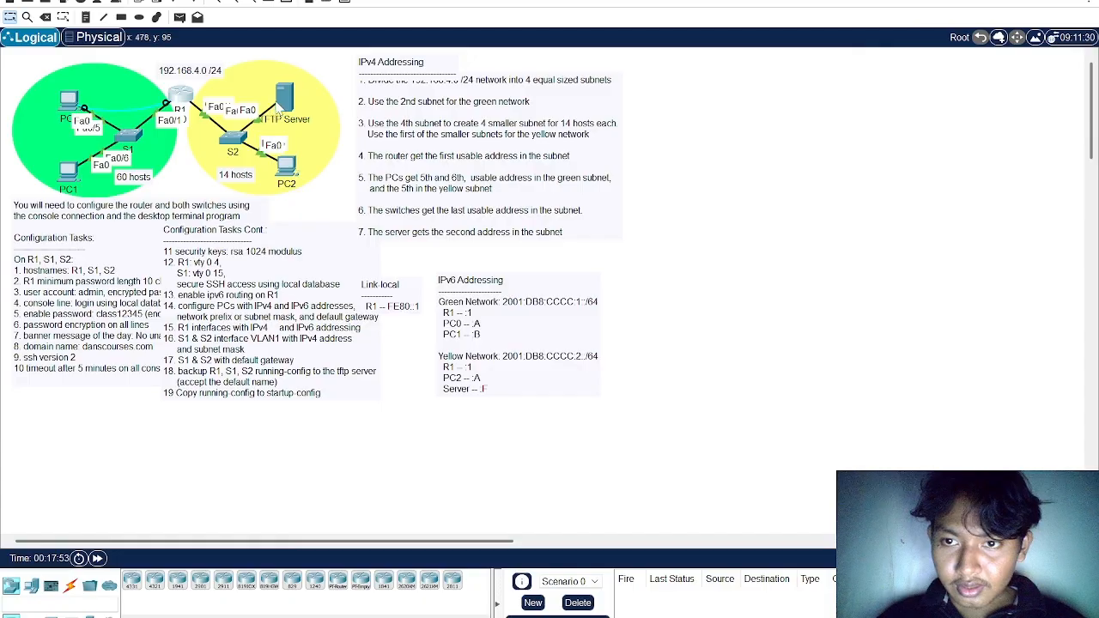
click(283, 99)
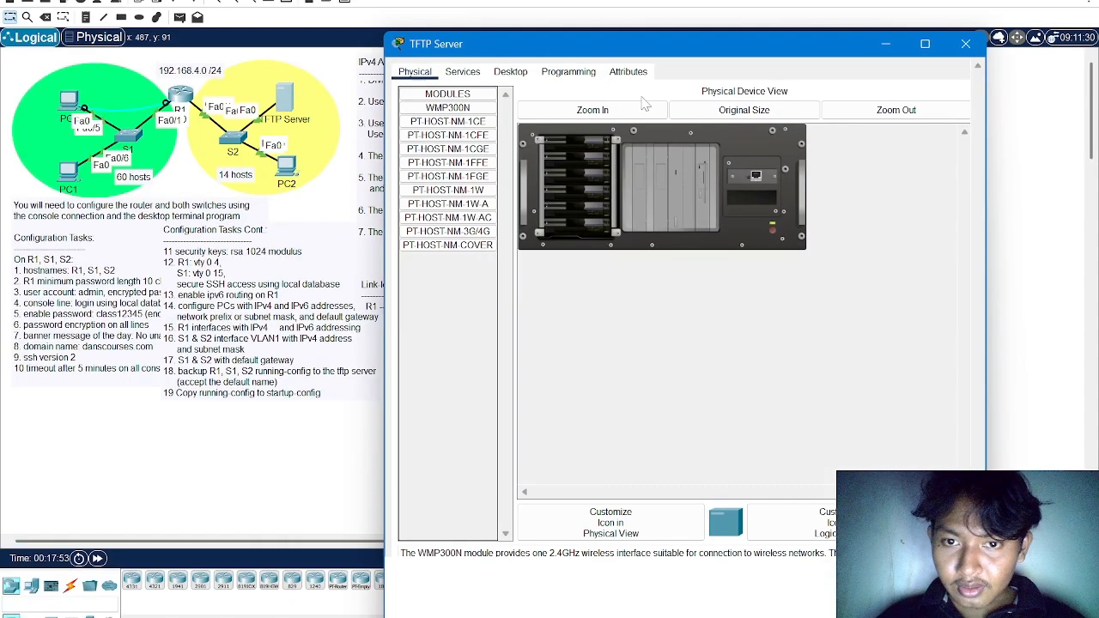
click(498, 74)
click(453, 113)
drag(674, 48, 599, 61)
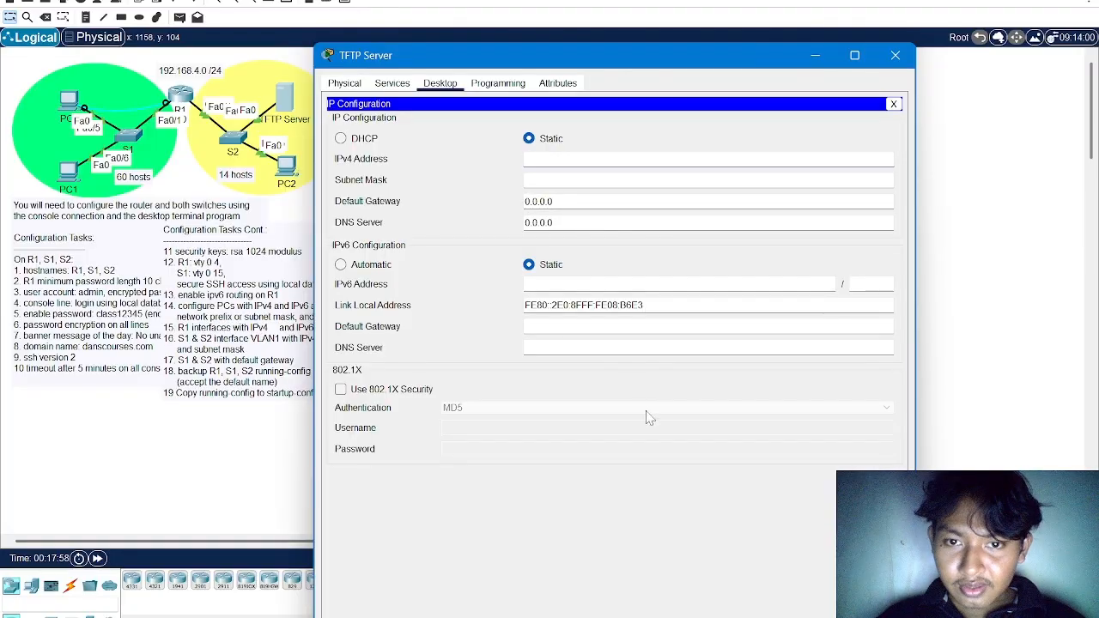
Set the TFTP Server's IPv4 address to 192.168.4.194, copied from the SERVER entry in the Notepad addressing notes
key(alt+Tab)
key(alt+Tab)
key(alt+Tab)
key(alt+Tab)
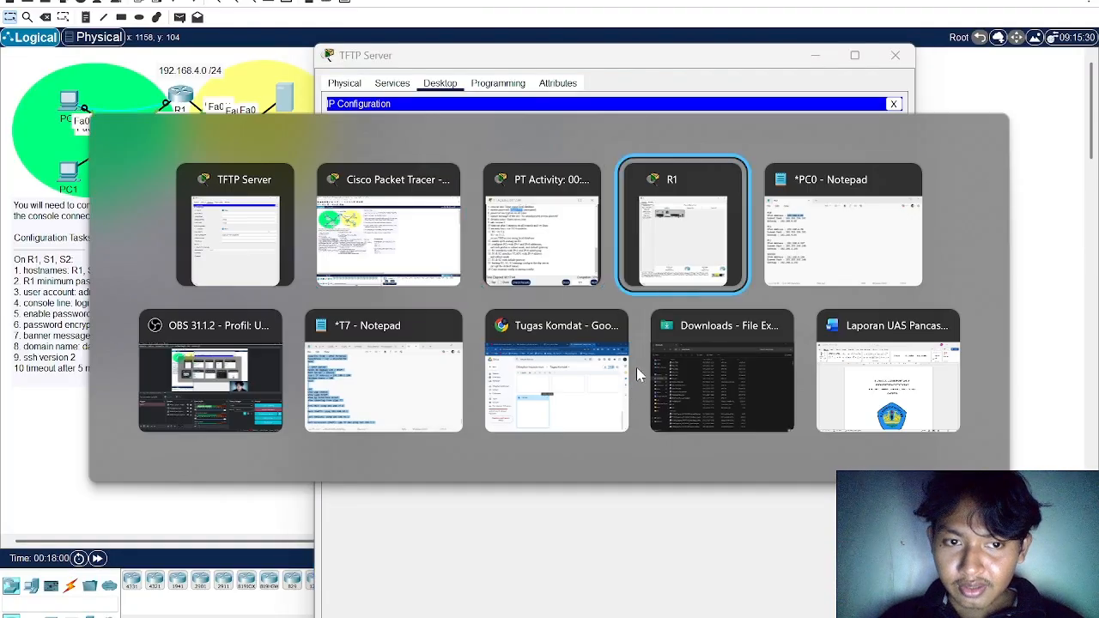
drag(608, 316, 626, 120)
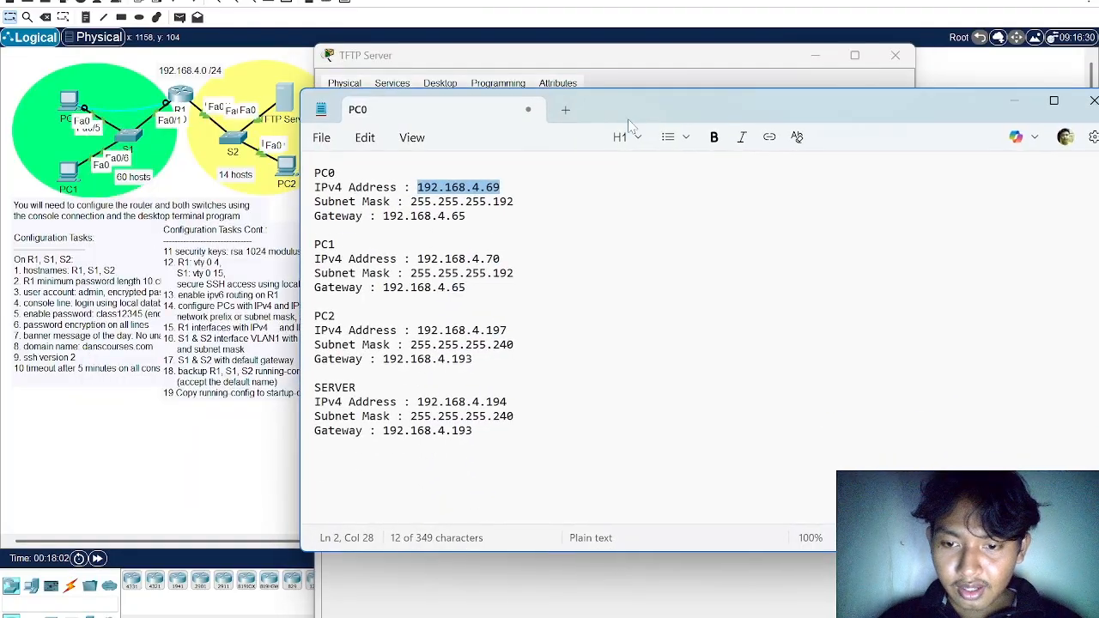
drag(417, 400, 542, 407)
key(ctrl+c)
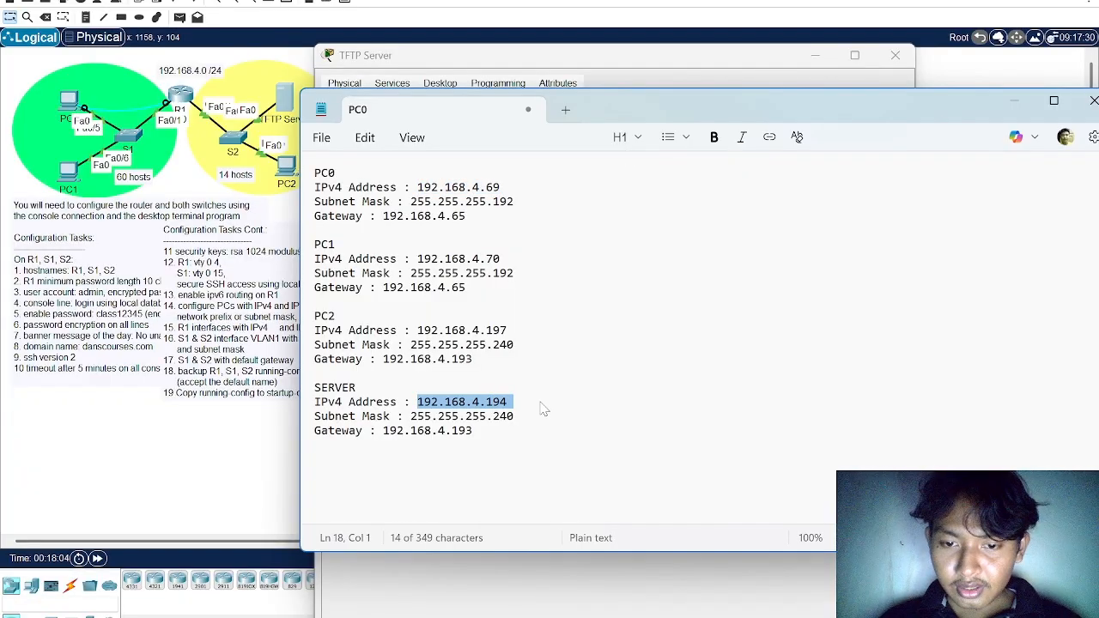
key(alt+Tab)
key(ctrl+v)
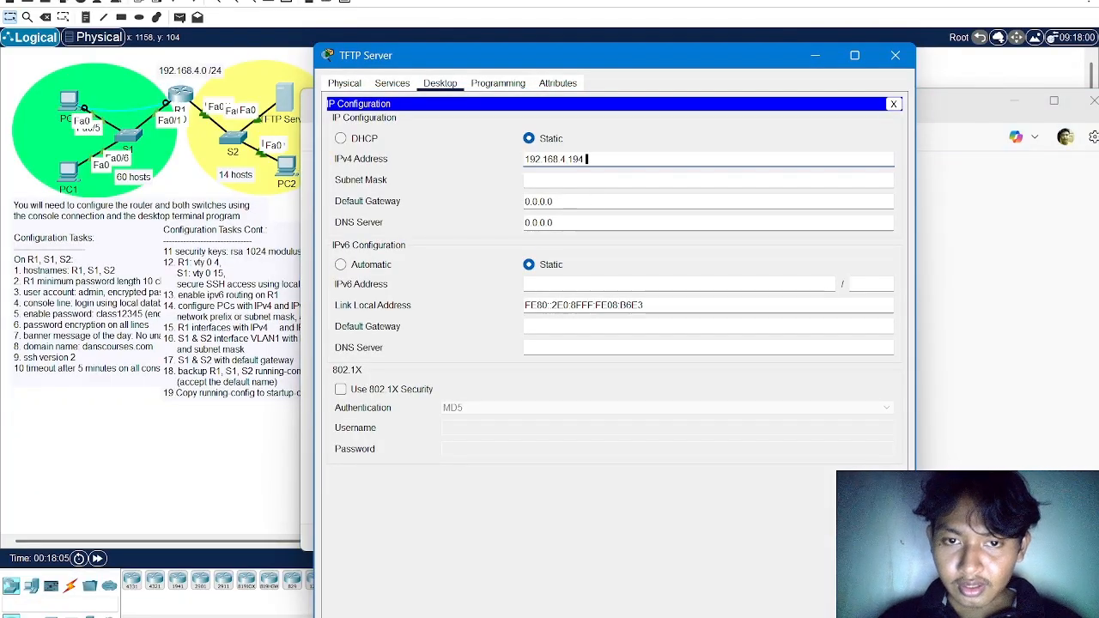
click(613, 179)
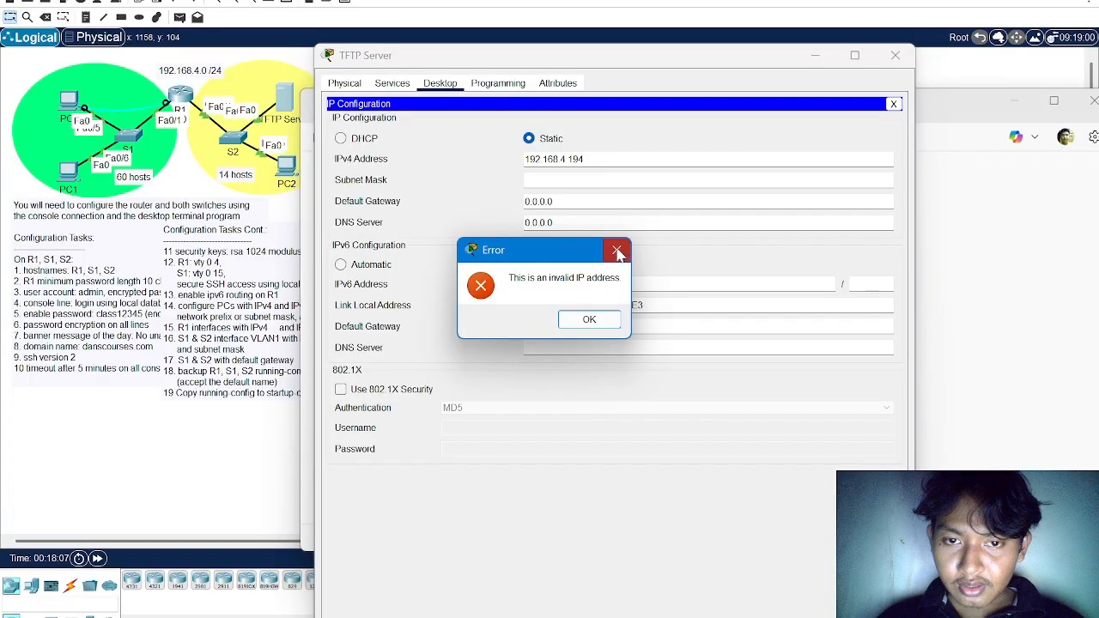
click(616, 250)
key(ctrl+v)
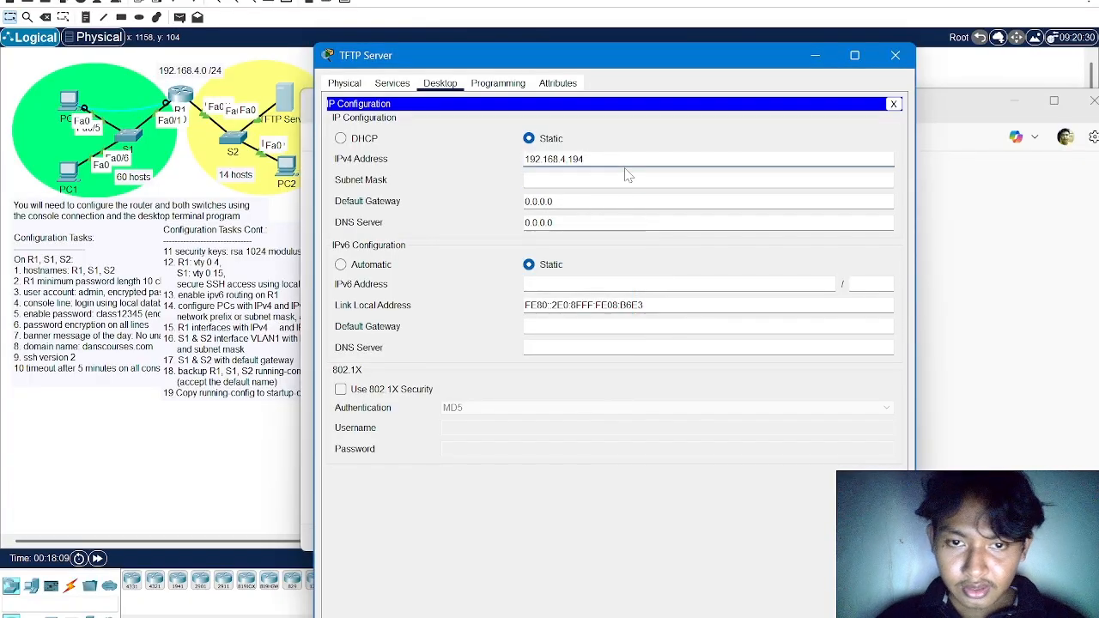
Set the TFTP Server's subnet mask to 255.255.255.240
click(585, 180)
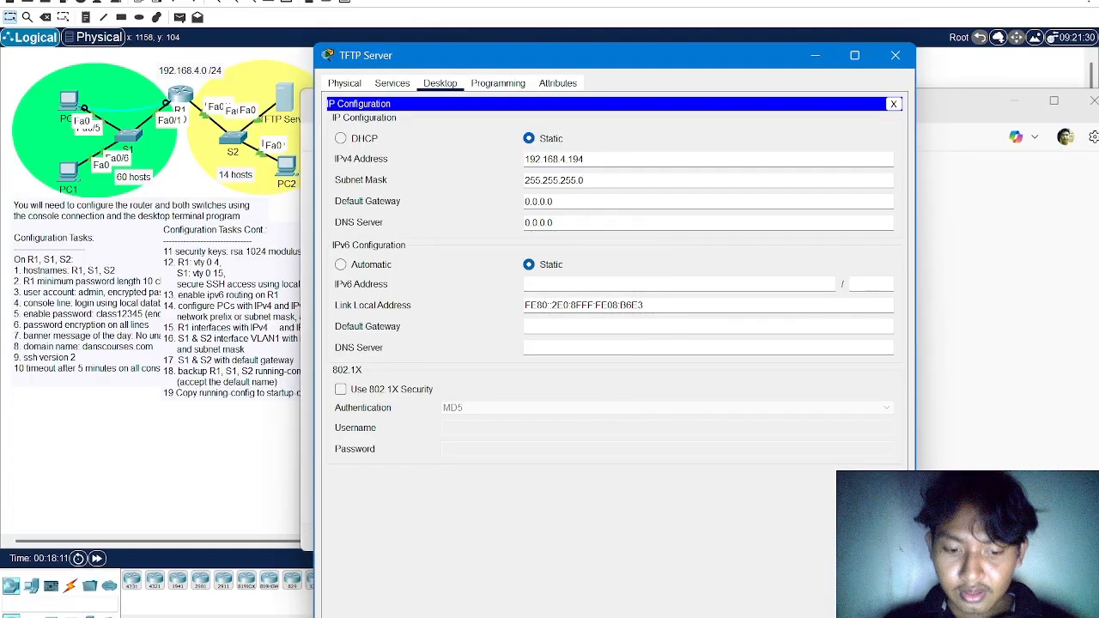
key(BackSpace)
text(240)
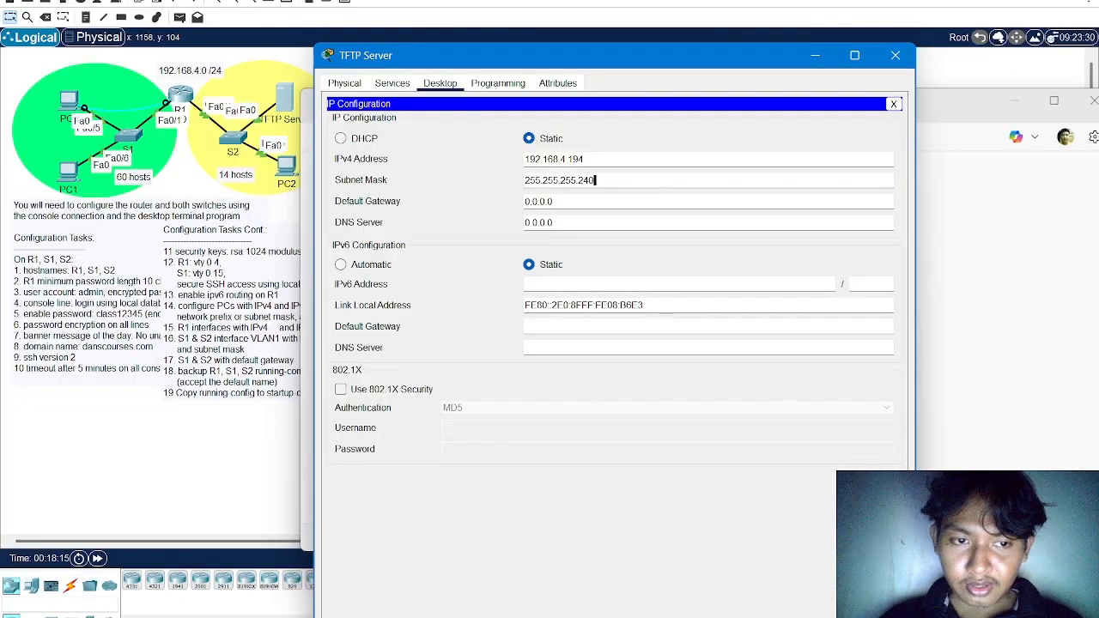
Set the TFTP Server's IPv4 default gateway to 192.168.4.193 according to the Notepad notes and close its window
key(alt+Tab)
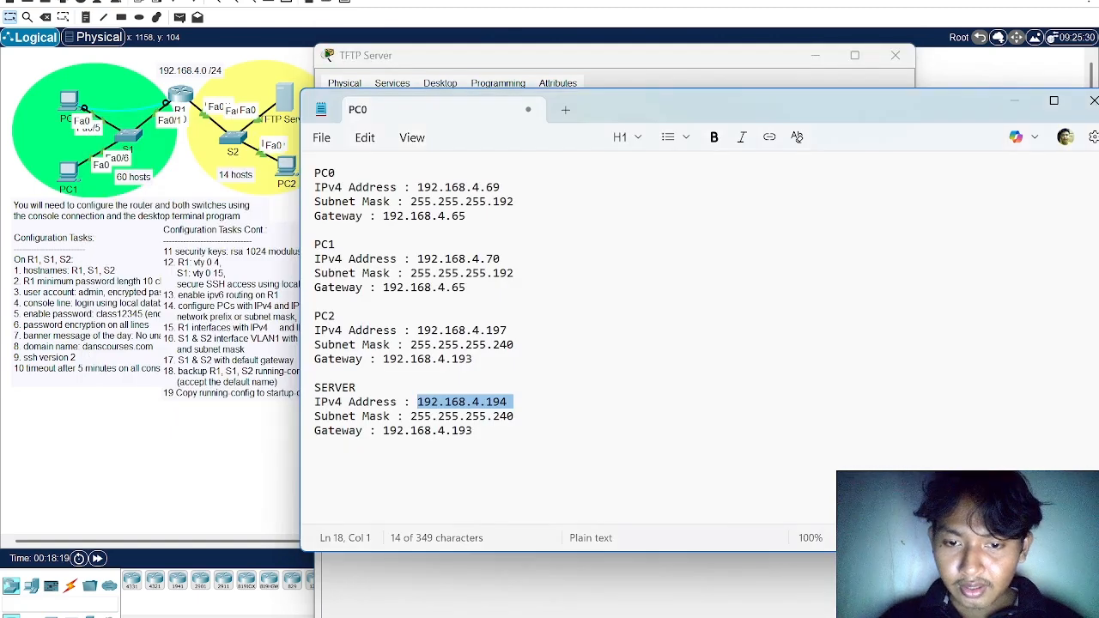
key(Down)
key(End)
key(alt+Tab)
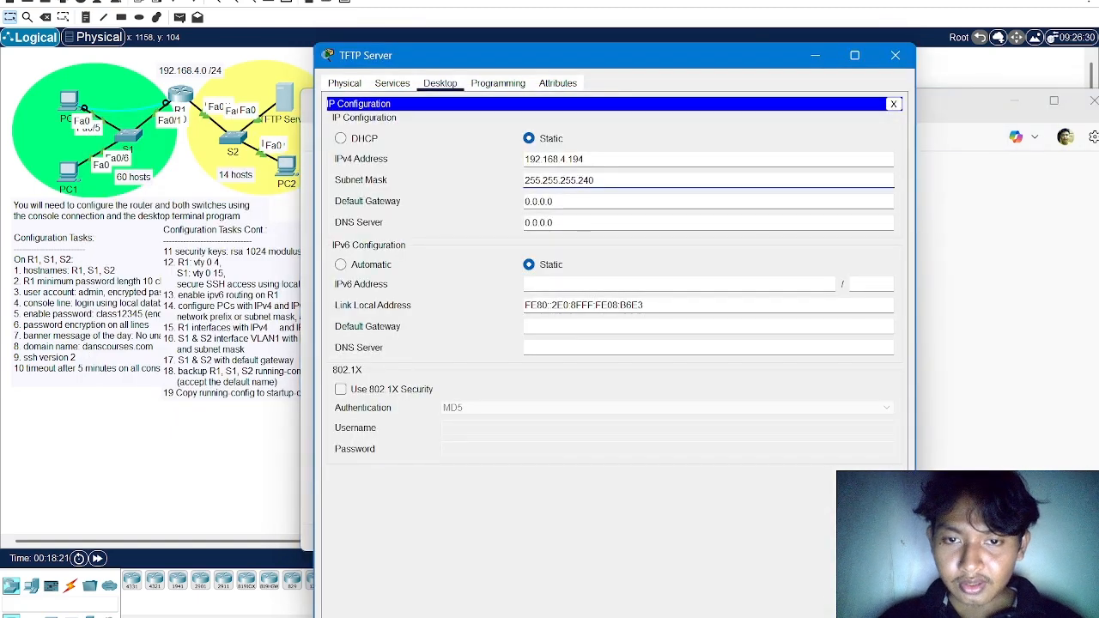
key(Tab)
key(ctrl+v)
key(alt+Tab)
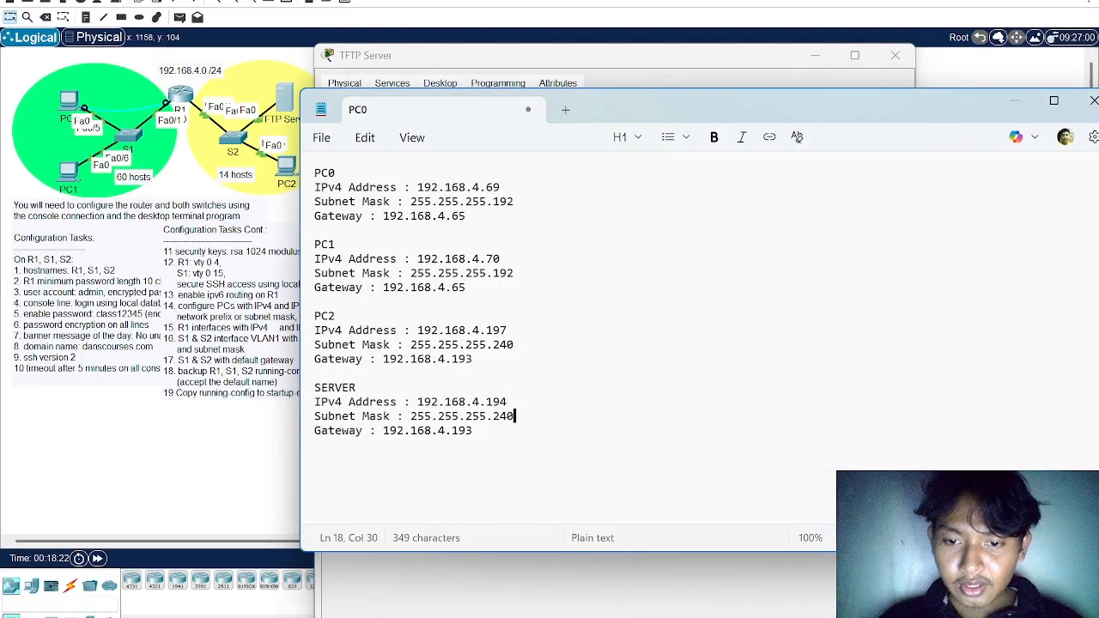
key(alt+Tab)
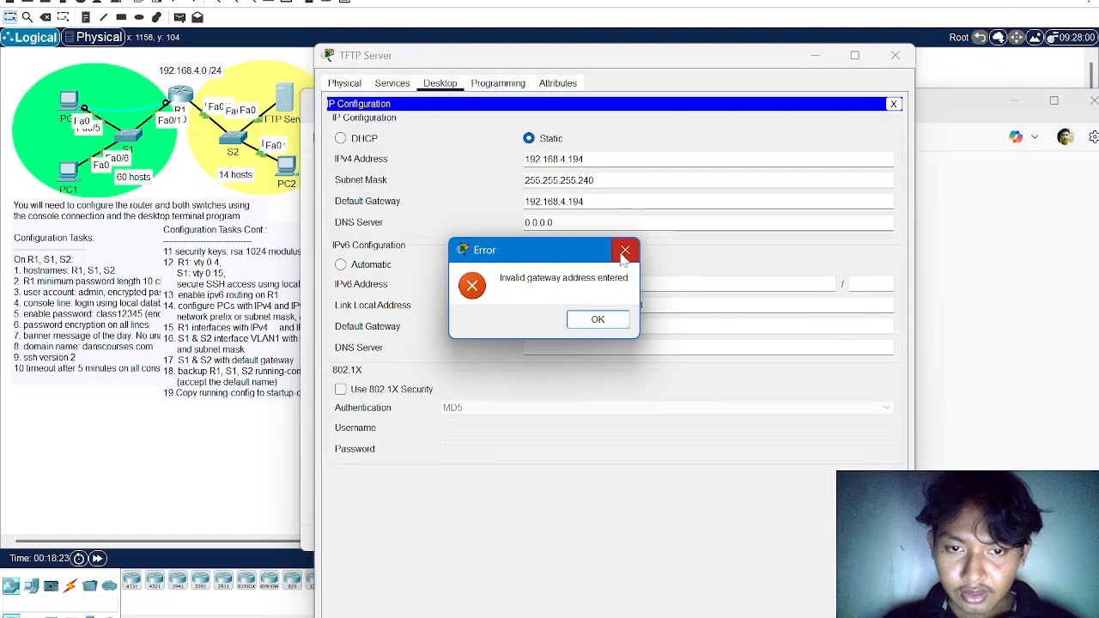
click(625, 251)
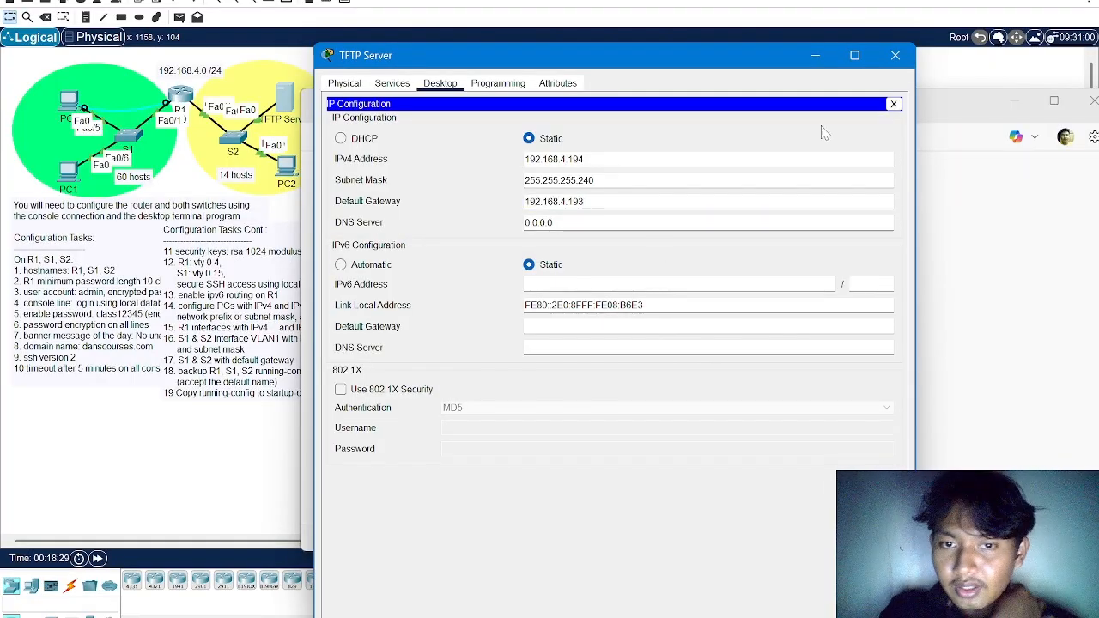
click(895, 55)
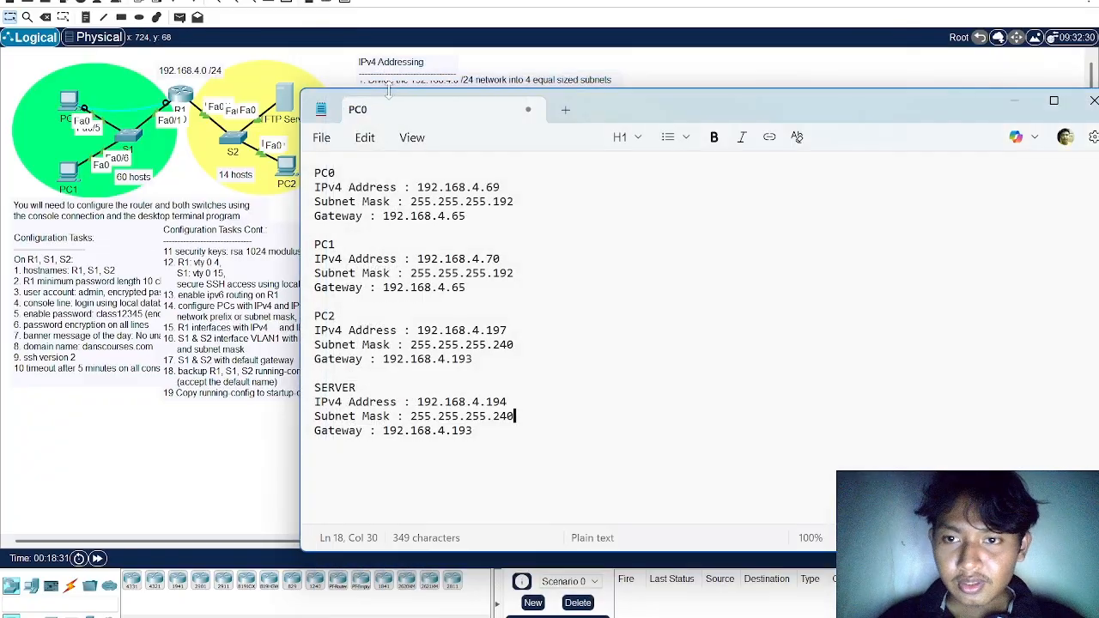
Open the desktop IP configuration of PC2 in the yellow network
click(288, 168)
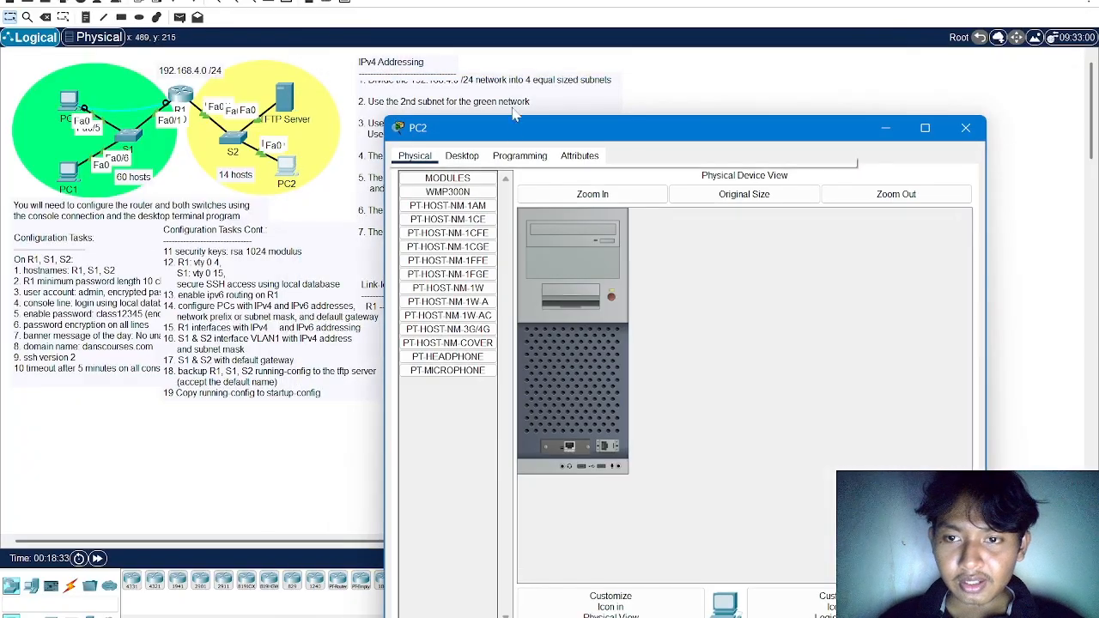
click(462, 155)
click(455, 199)
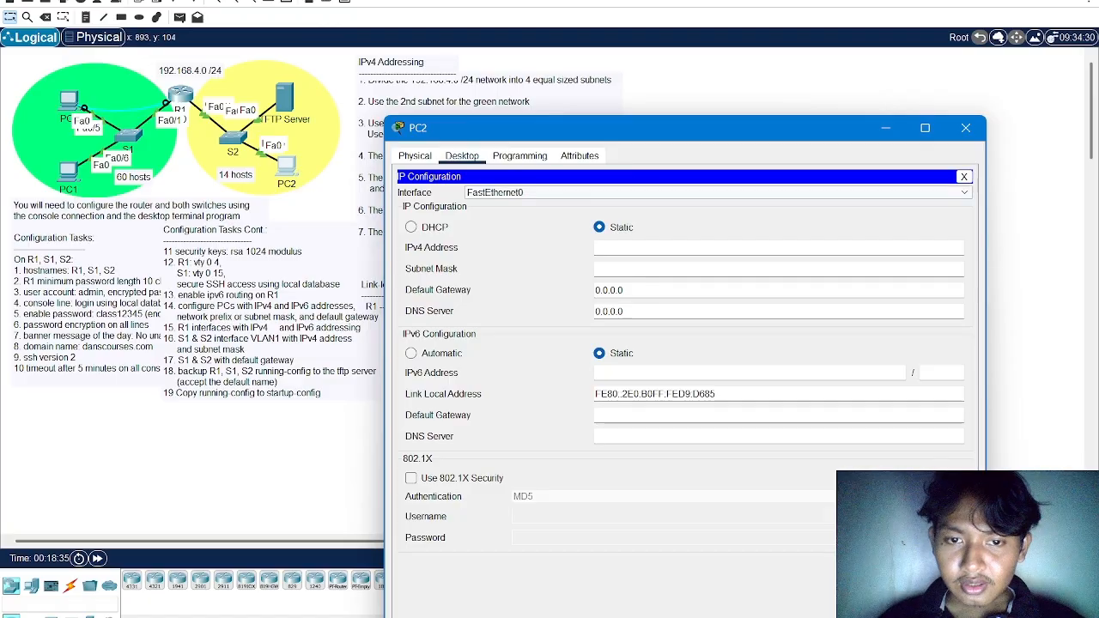
Set PC2's IPv4 address to 192.168.4.197, copied from the PC2 entry in the Notepad notes
key(alt+Tab)
key(Tab)
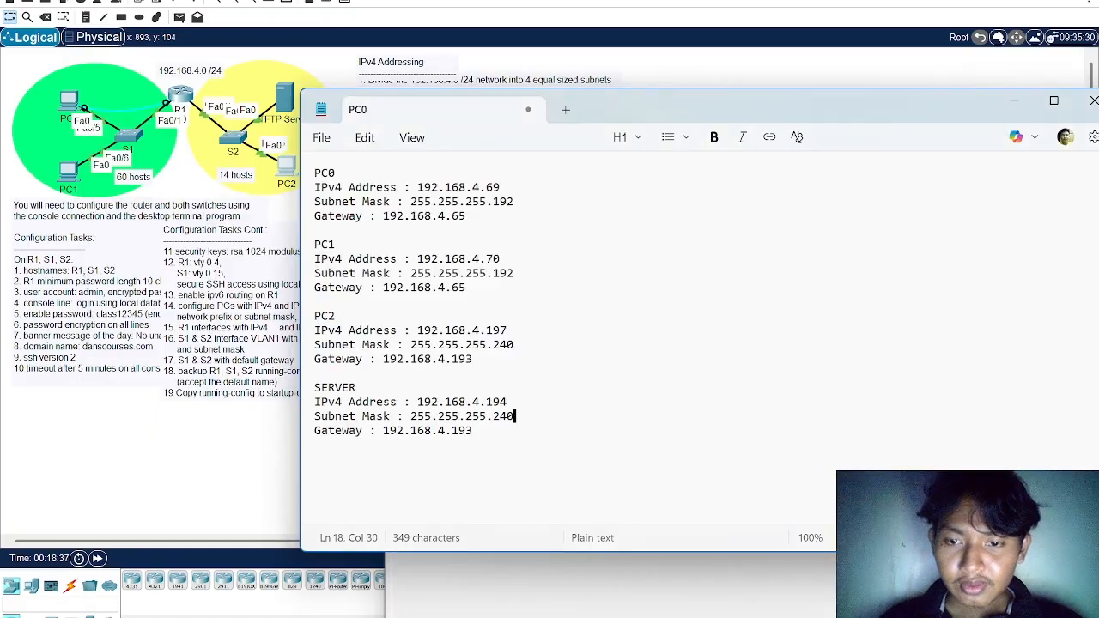
drag(418, 330, 506, 330)
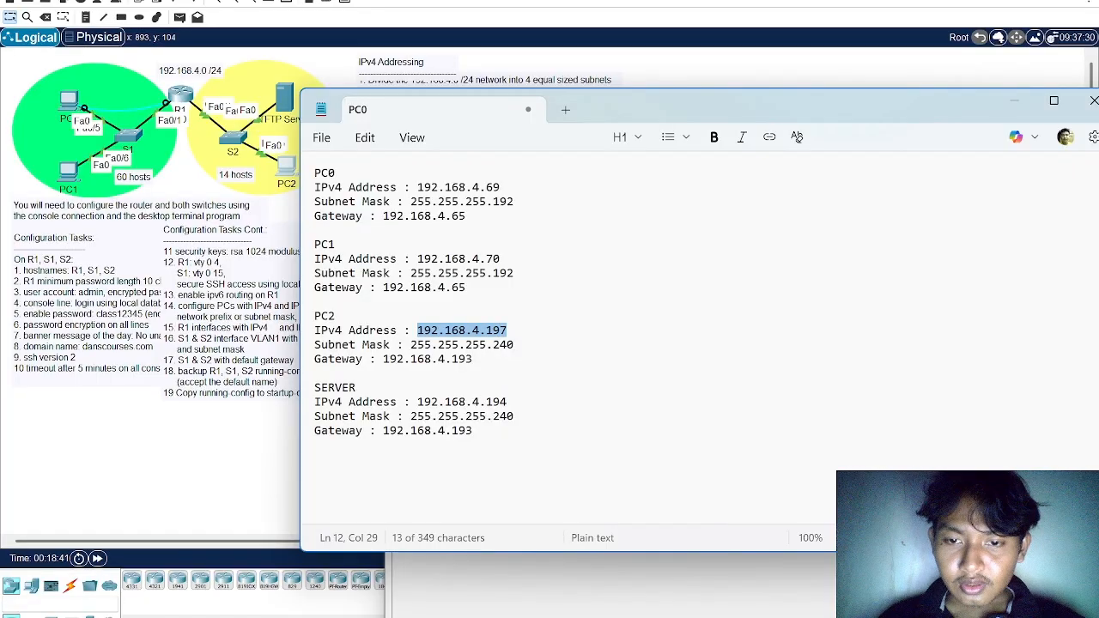
key(ctrl+c)
key(alt+Tab)
key(ctrl+v)
Set PC2's subnet mask to 255.255.255.240
key(Tab)
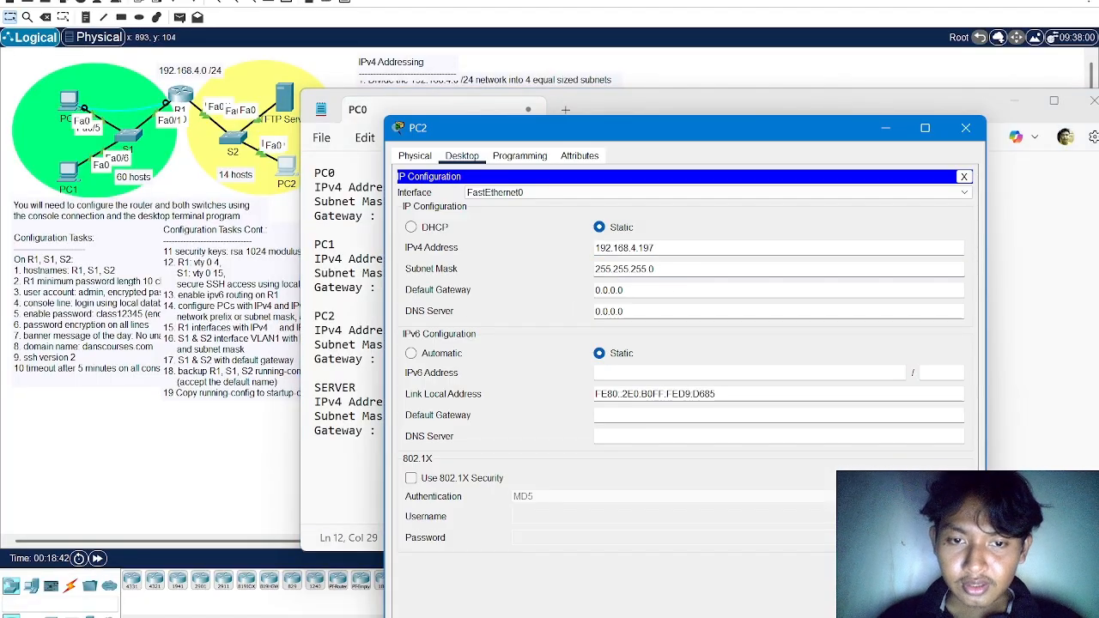
key(BackSpace)
text(240)
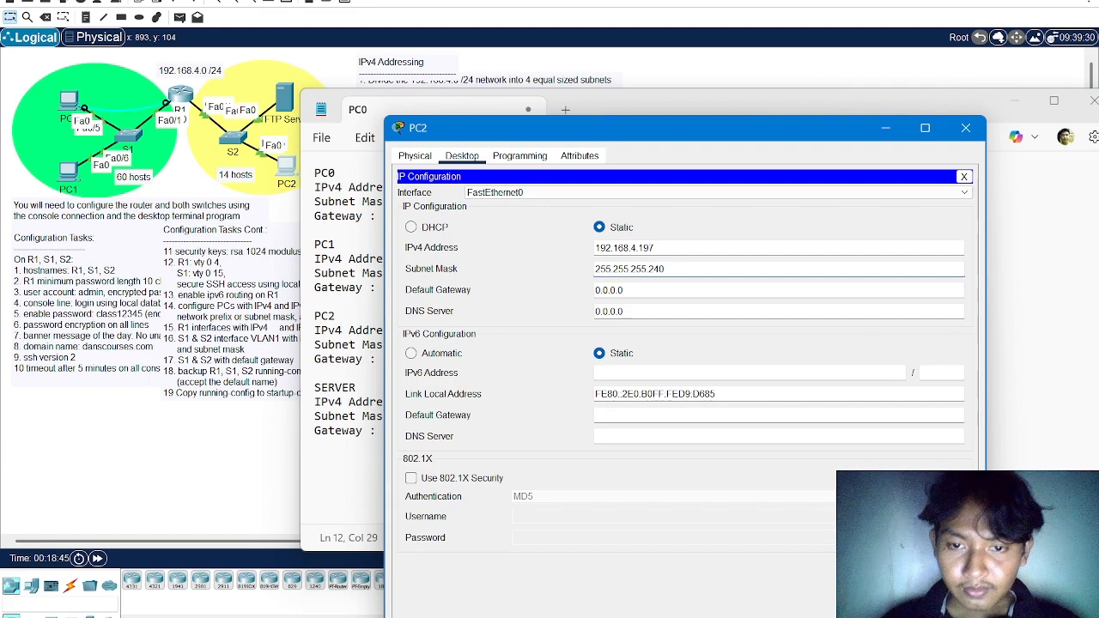
Set PC2's IPv4 default gateway to 192.168.4.193 according to the Notepad notes and close its window
key(Tab)
key(ctrl+v)
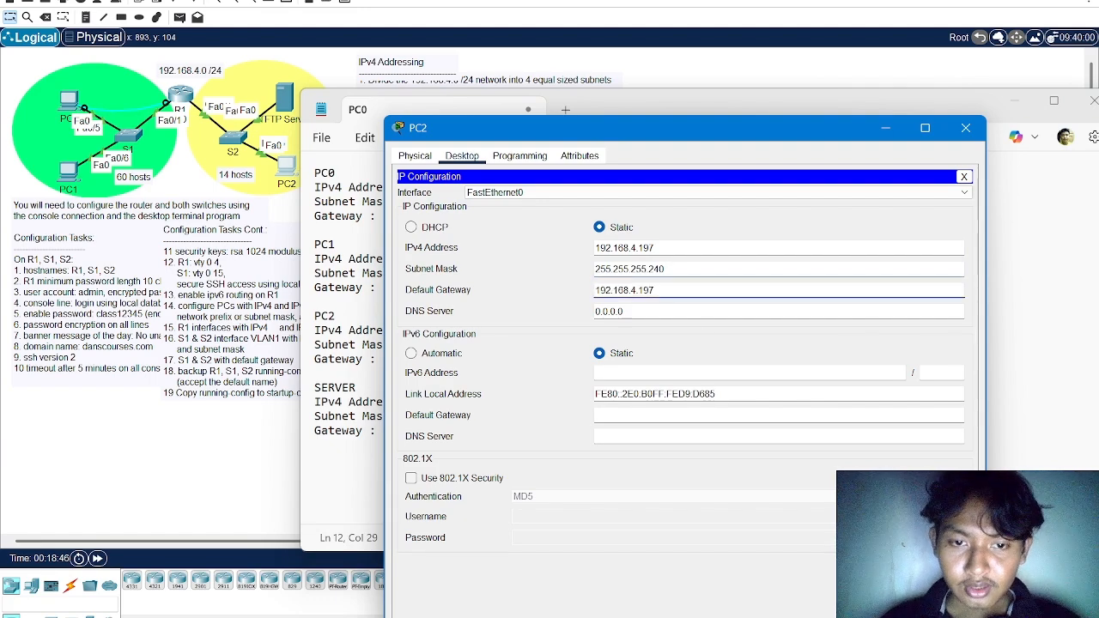
key(BackSpace)
text(5)
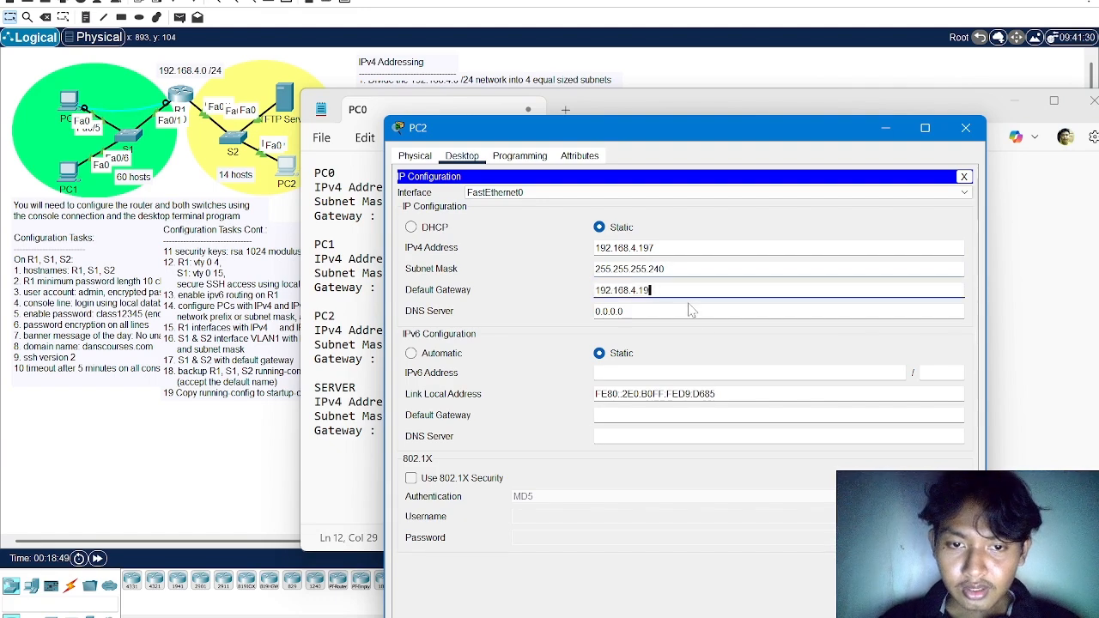
drag(686, 137, 606, 226)
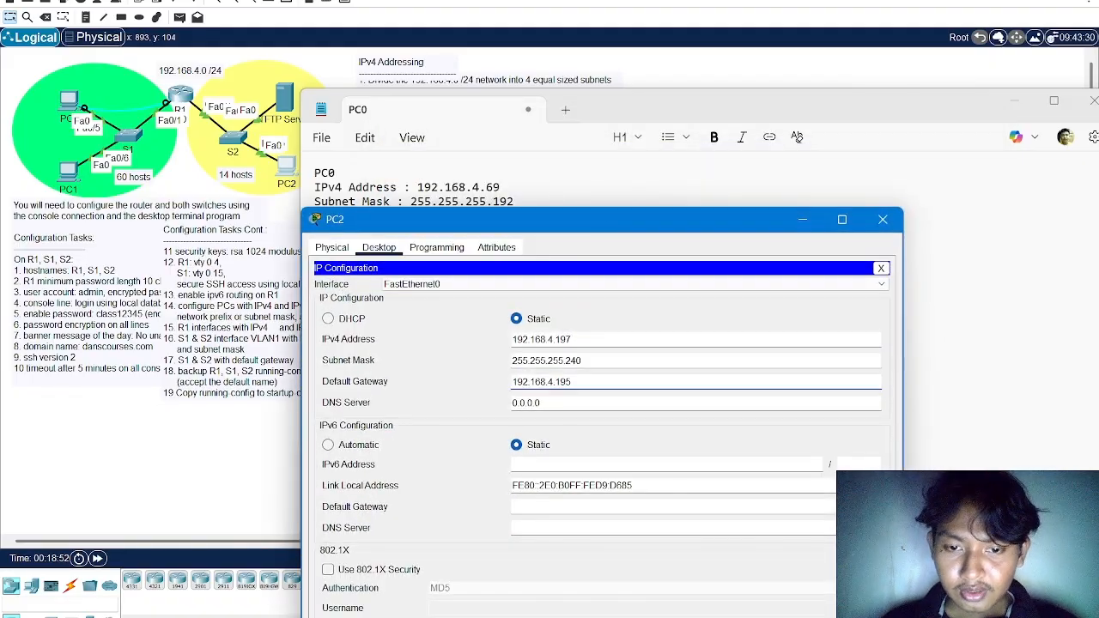
key(BackSpace)
text(3)
drag(712, 227, 624, 163)
click(794, 156)
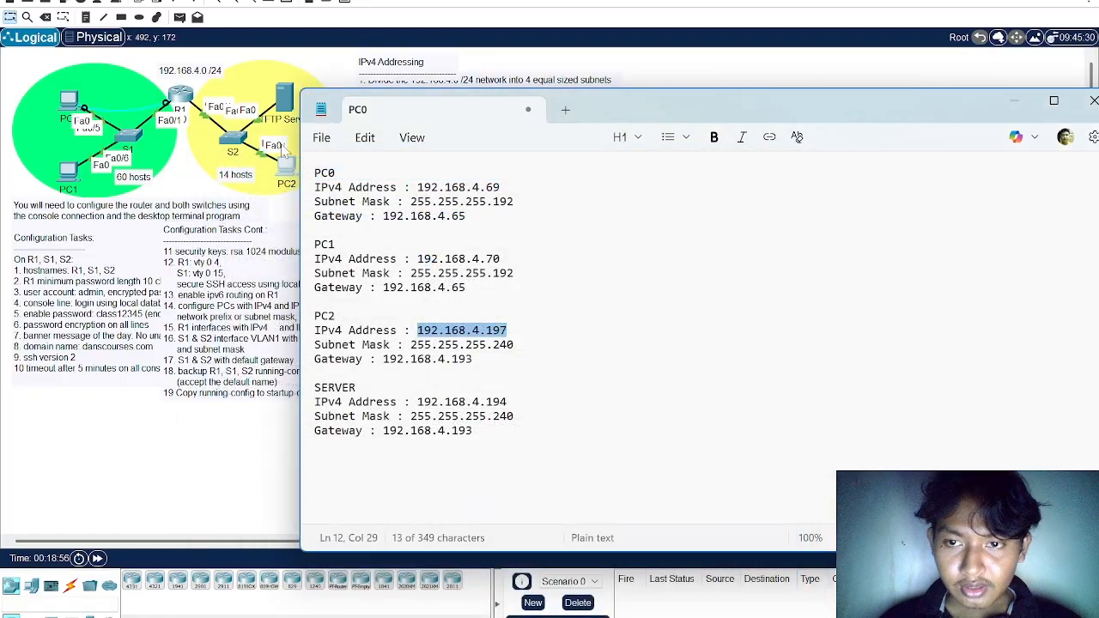
Open the desktop IP configuration of PC1 in the green network
click(69, 170)
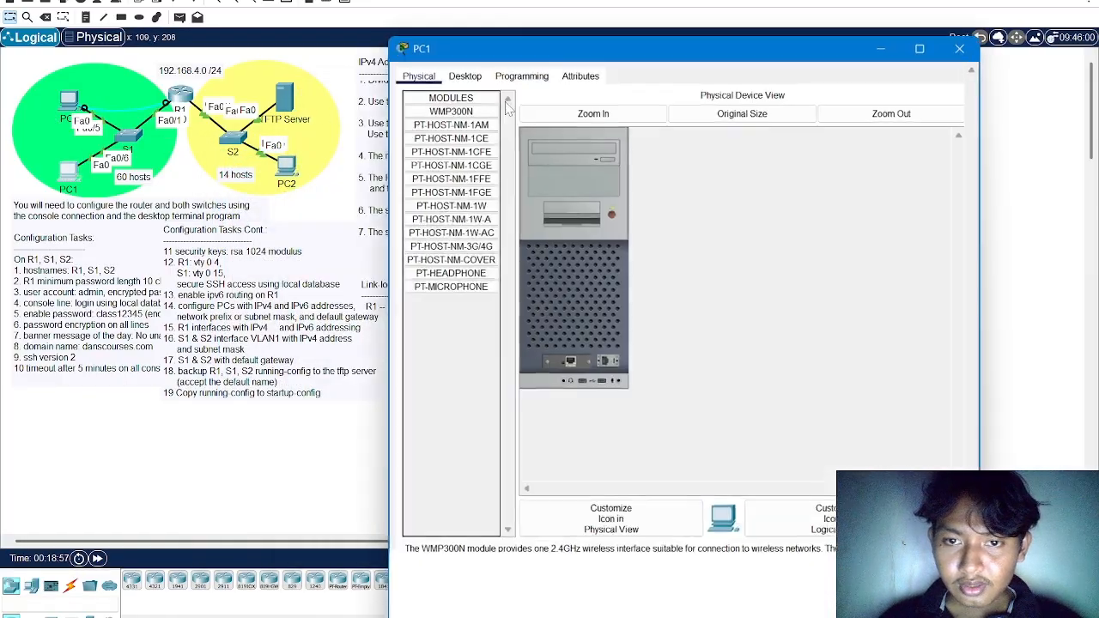
click(461, 72)
click(464, 110)
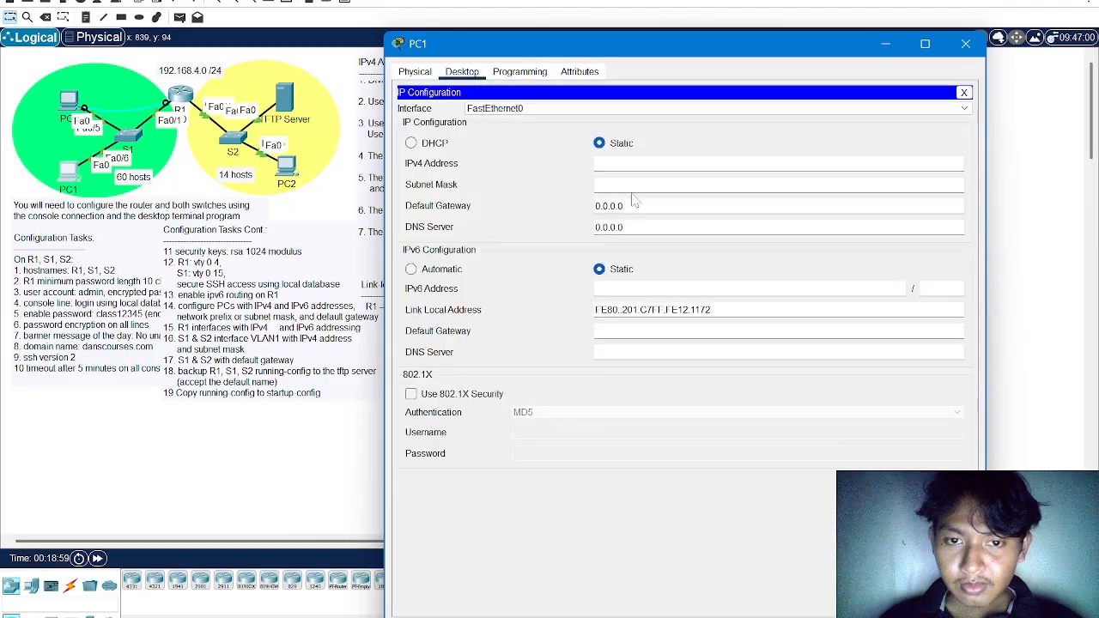
Set PC1's IPv4 address to 192.168.4.70, copied from the PC1 entry in the Notepad notes
key(alt+Tab)
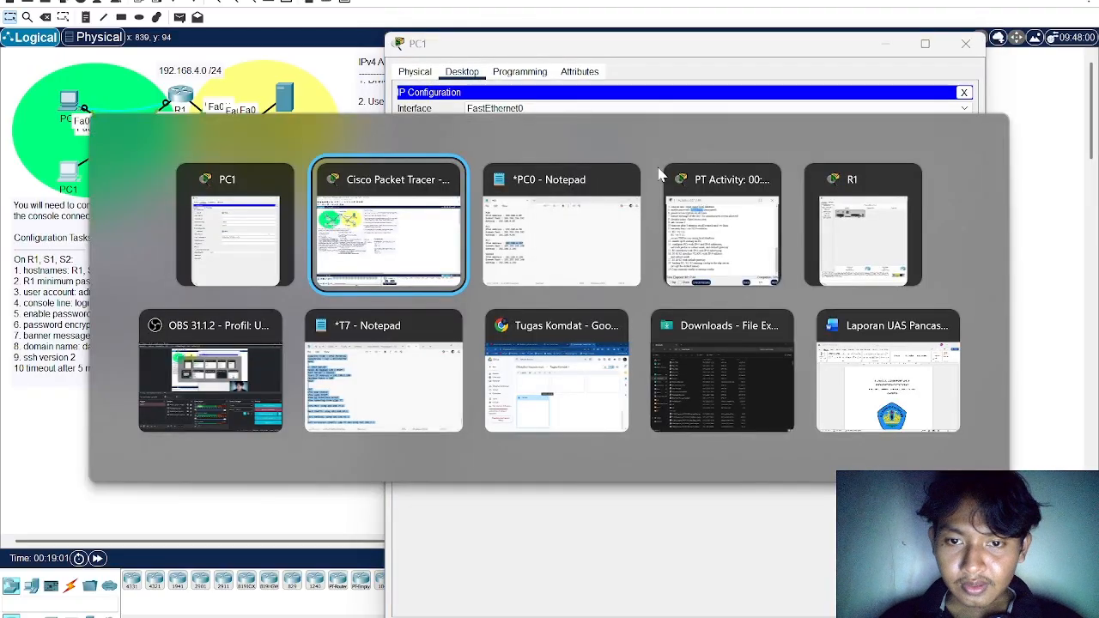
key(alt+Tab)
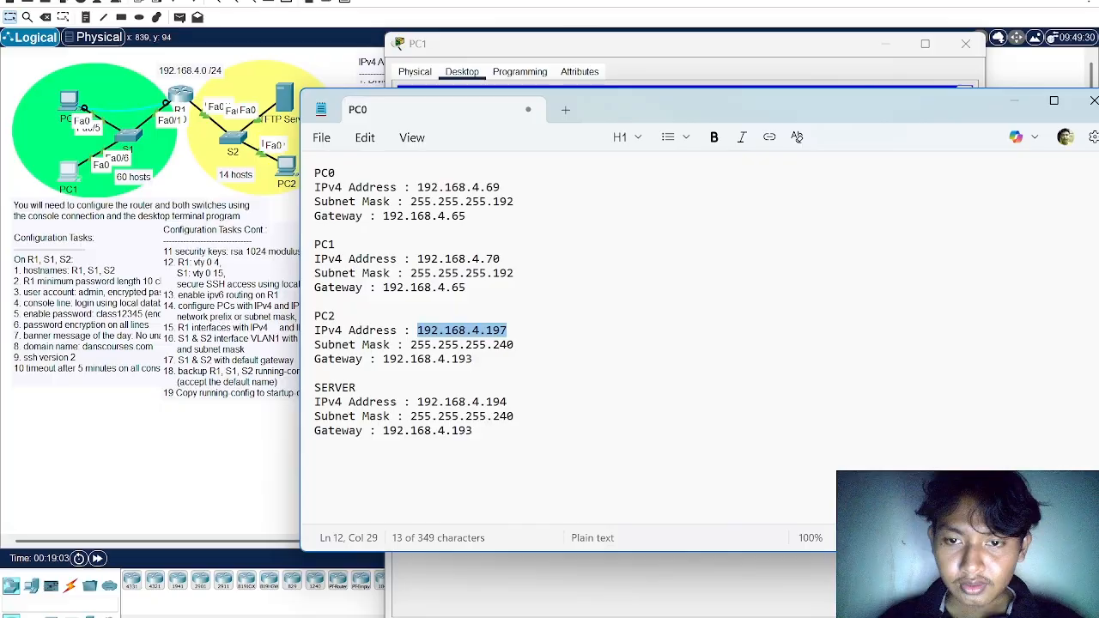
key(Left)
key(Up)
key(Up)
key(Up)
key(Up)
key(Up)
key(shift+Right)
key(shift+Right)
key(shift+Right)
key(shift+Right)
key(shift+Right)
key(shift+Right)
key(shift+Right)
key(shift+Right)
key(shift+Right)
key(shift+Right)
key(shift+Right)
key(shift+Right)
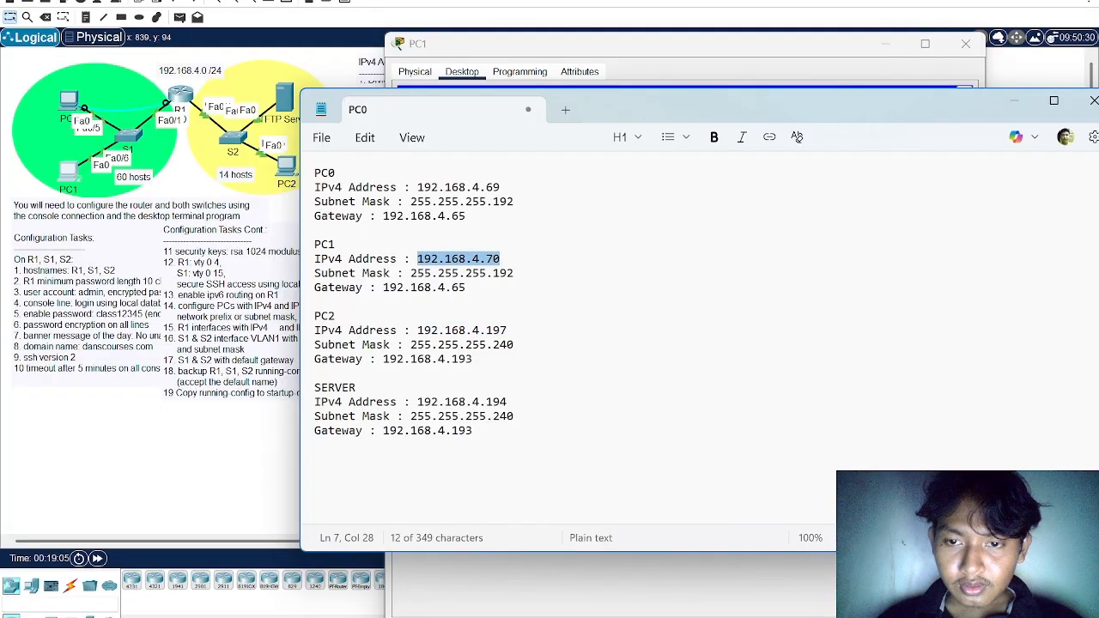
key(ctrl+c)
key(alt+Tab)
key(ctrl+v)
Set PC1's subnet mask to 255.255.255.192
key(Tab)
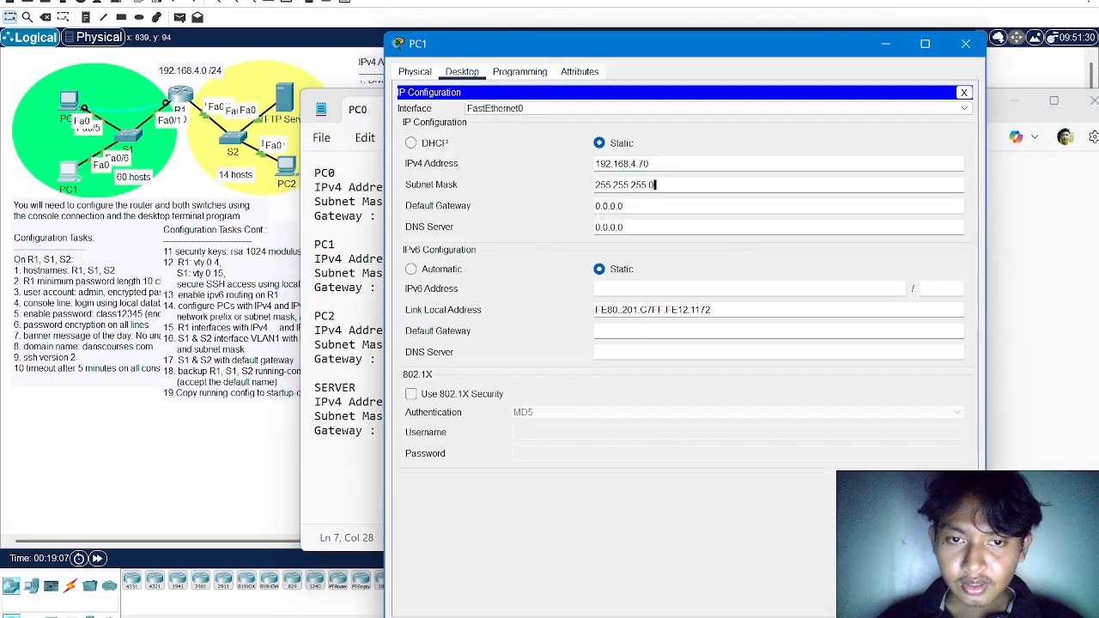
key(BackSpace)
key(BackSpace)
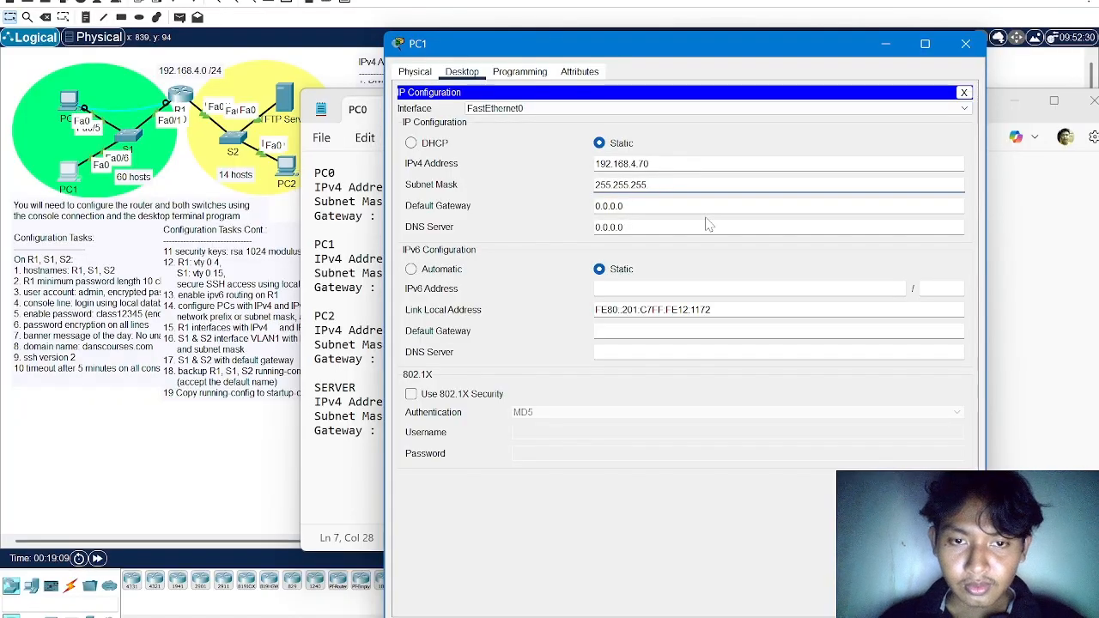
text(.192)
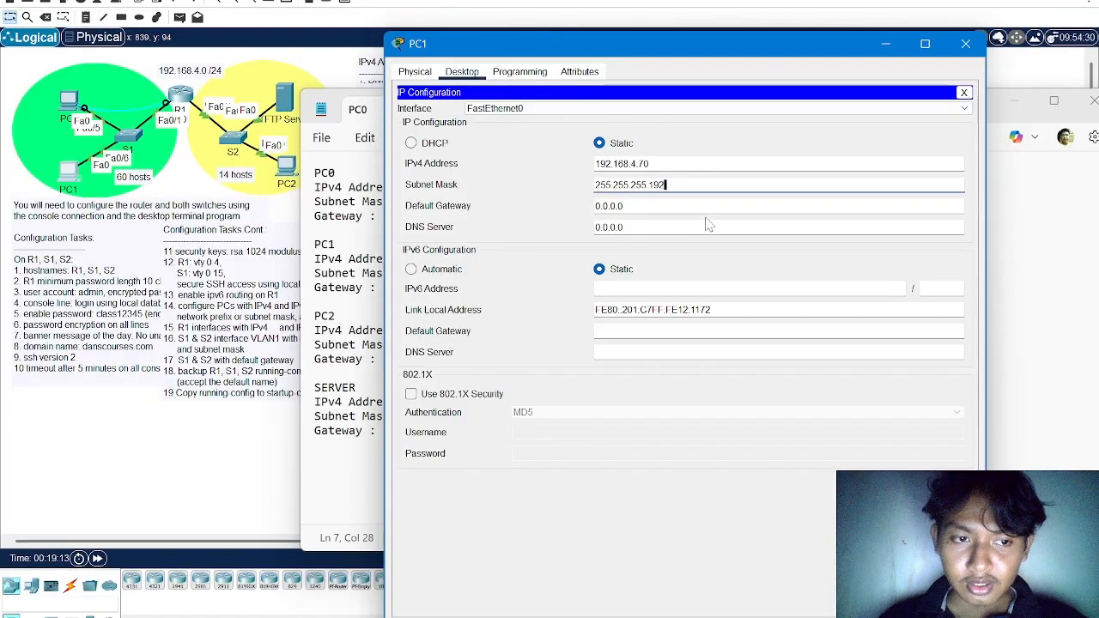
Set PC1's IPv4 default gateway to 192.168.4.65 and close its window
key(Tab)
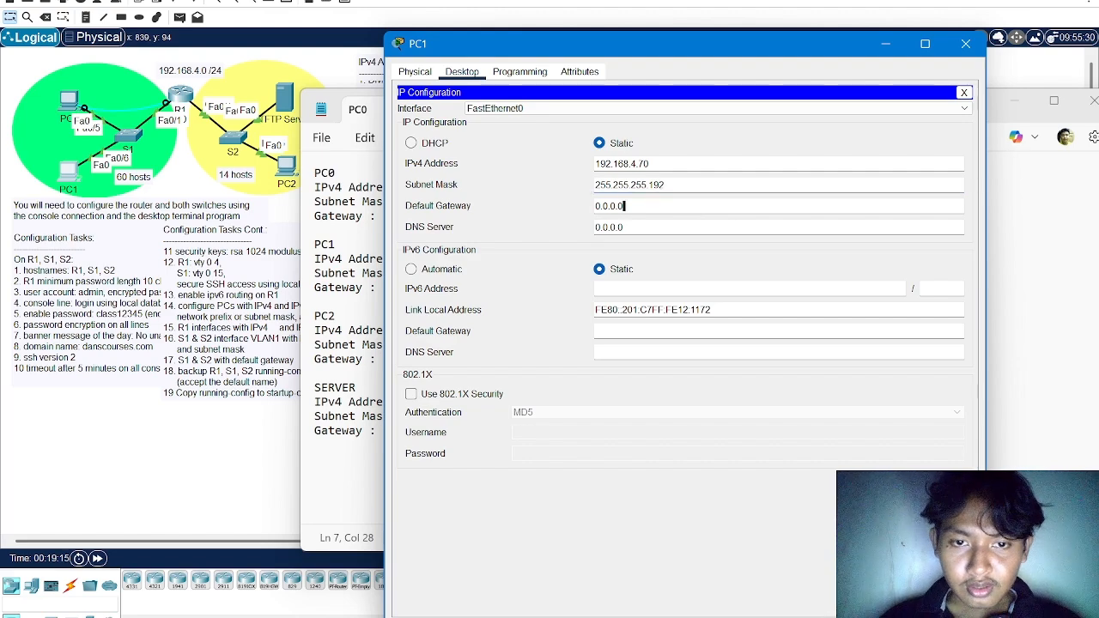
key(ctrl+a)
text(192.168.4.70)
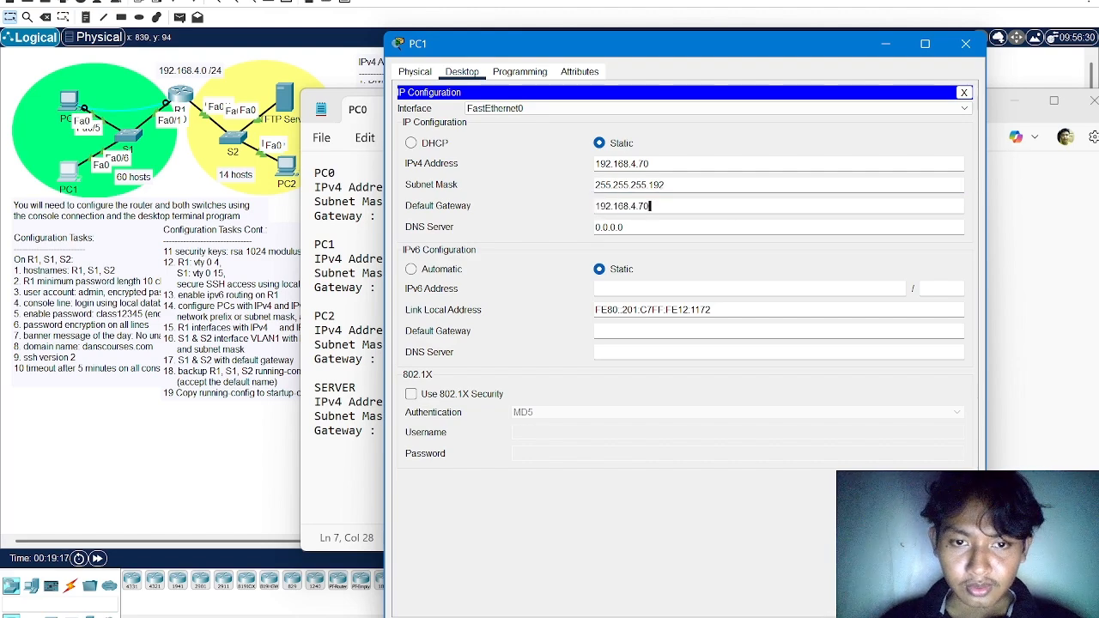
text(63)
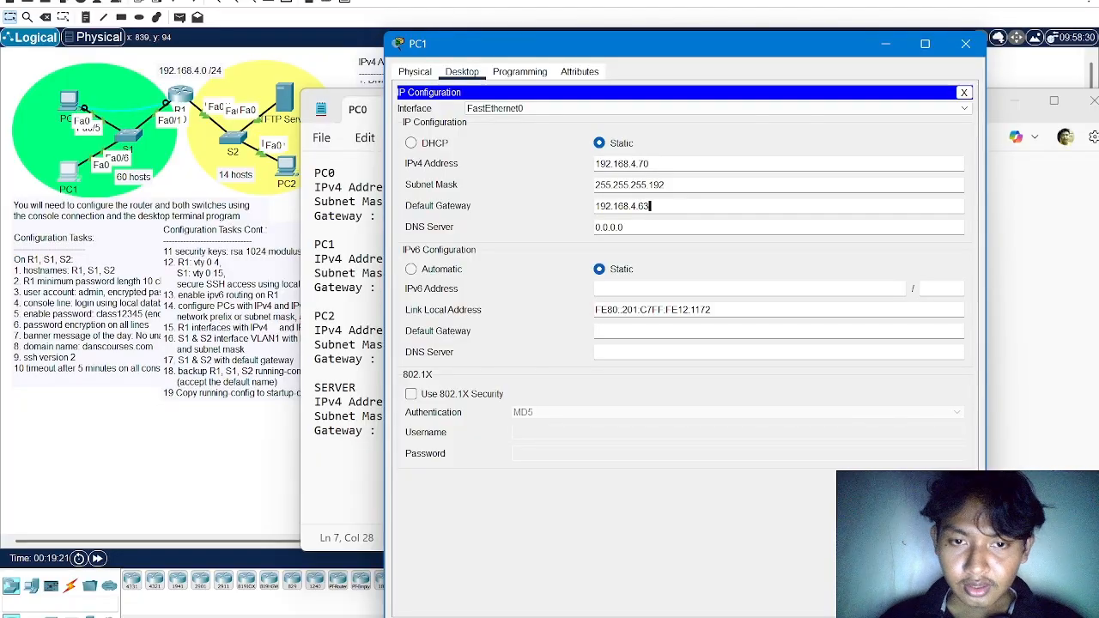
key(BackSpace)
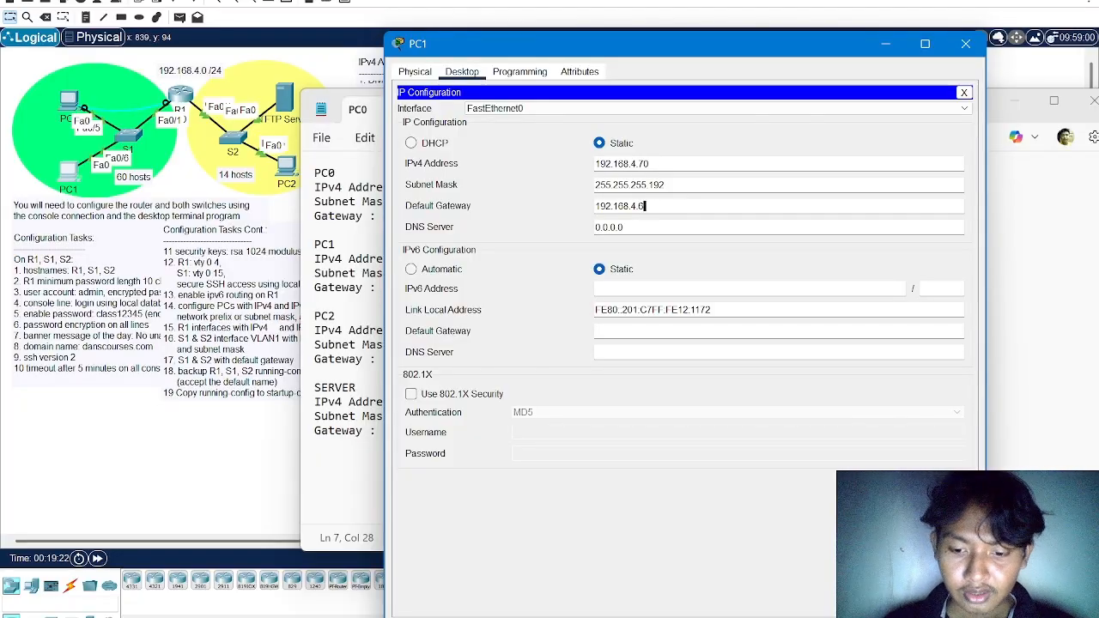
click(961, 49)
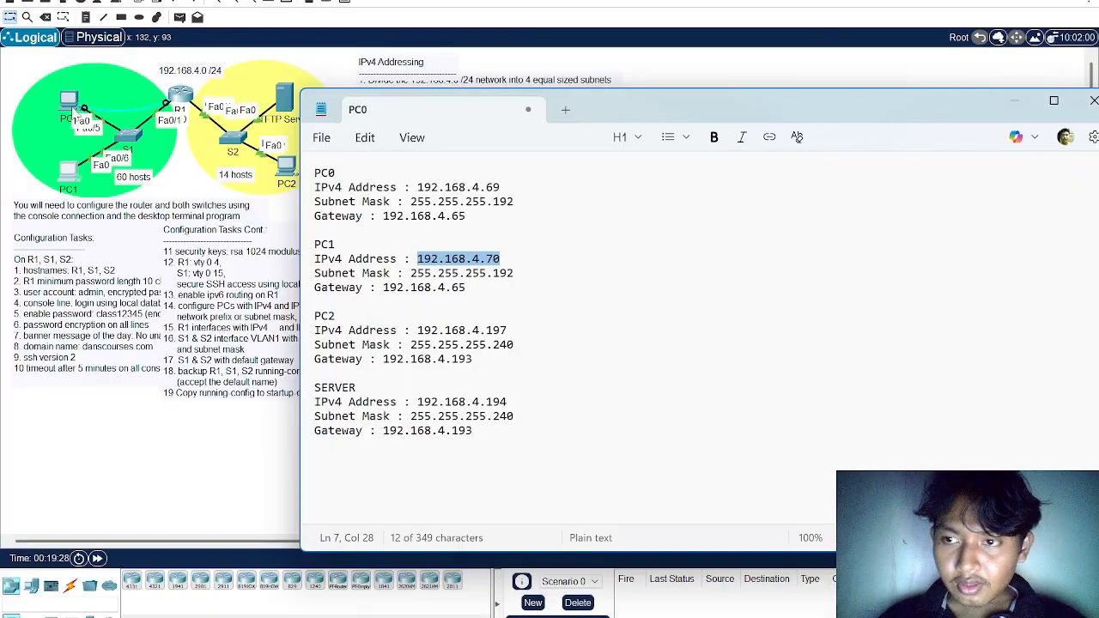
Open PC0's desktop IP configuration and set its subnet mask to 255.255.255.192
click(86, 109)
click(86, 109)
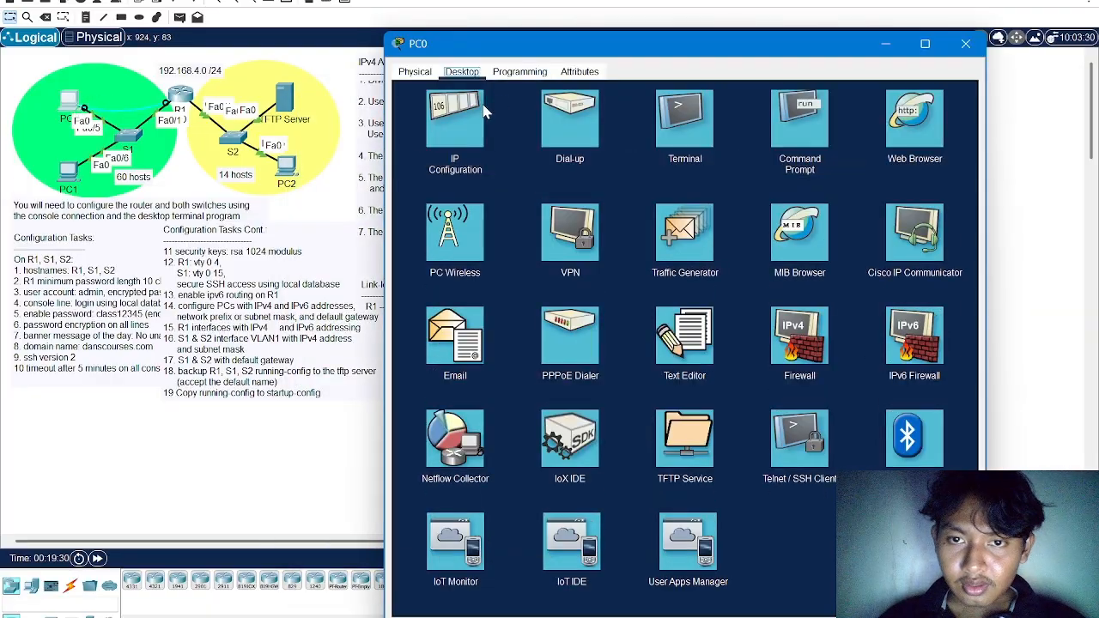
click(451, 133)
click(655, 184)
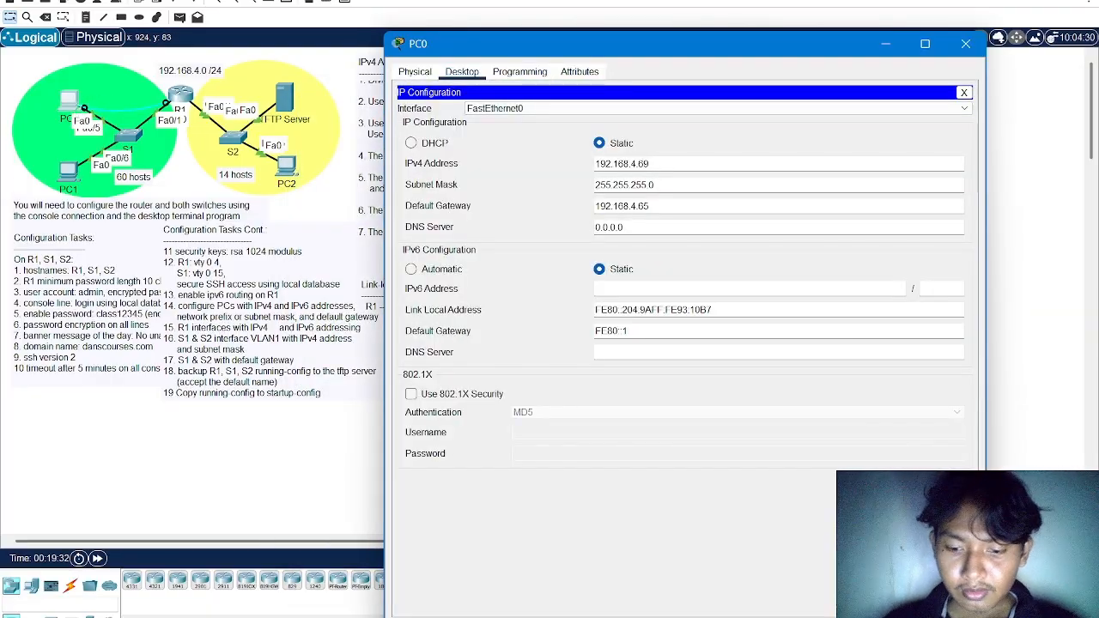
key(BackSpace)
text(192)
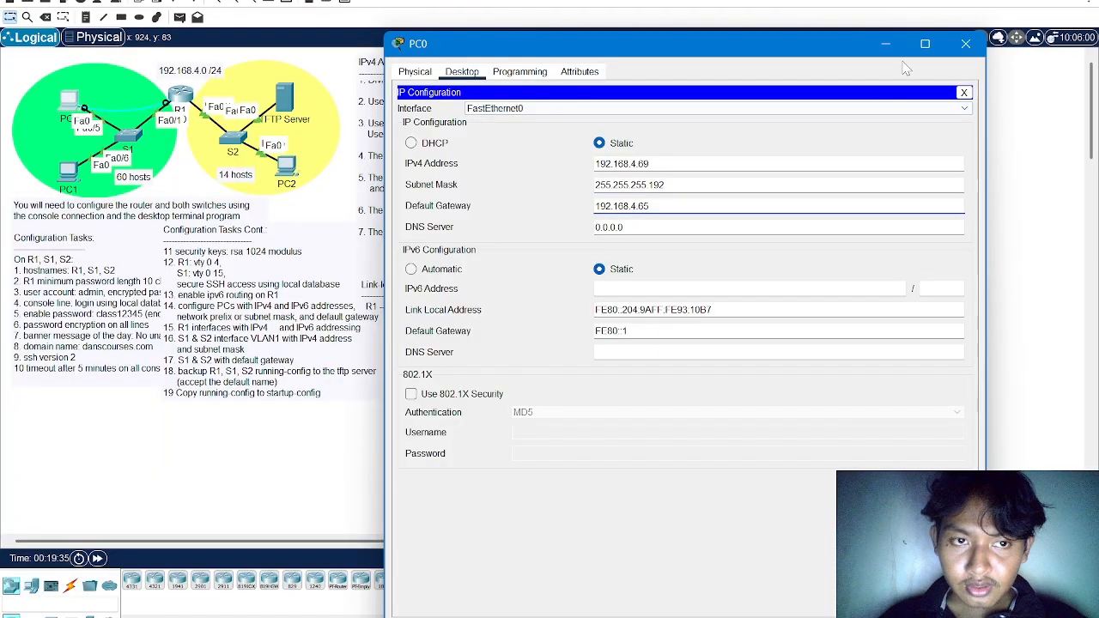
Find the IPv6 Addressing section in the PT Activity instructions to look up the green network's prefix and PC0's host part
click(738, 286)
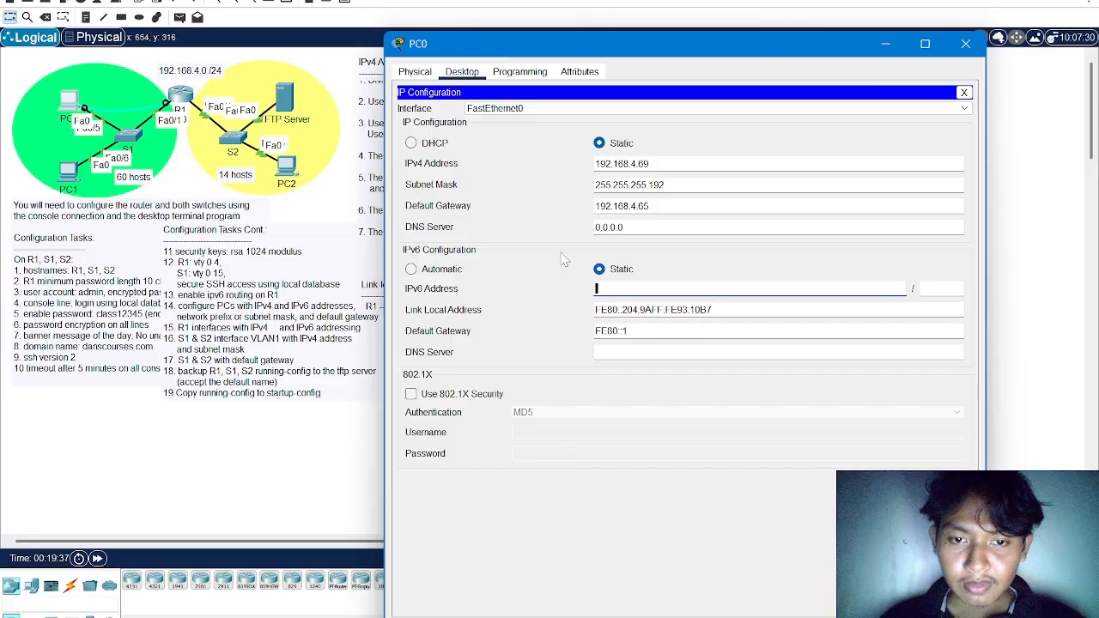
click(117, 122)
key(alt+Tab)
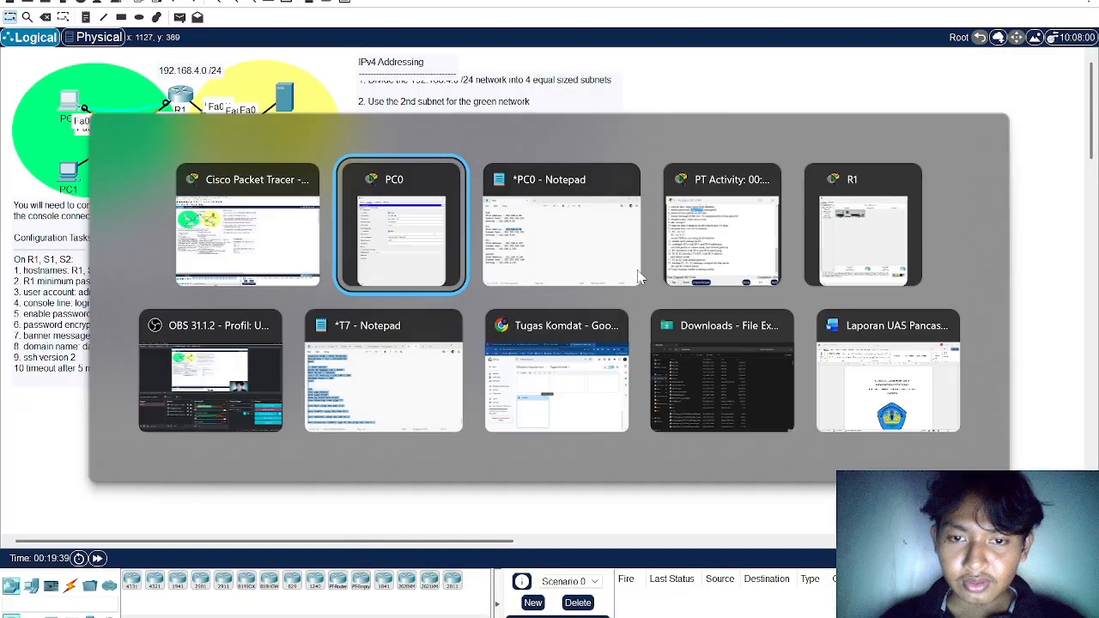
key(alt+Tab)
click(624, 277)
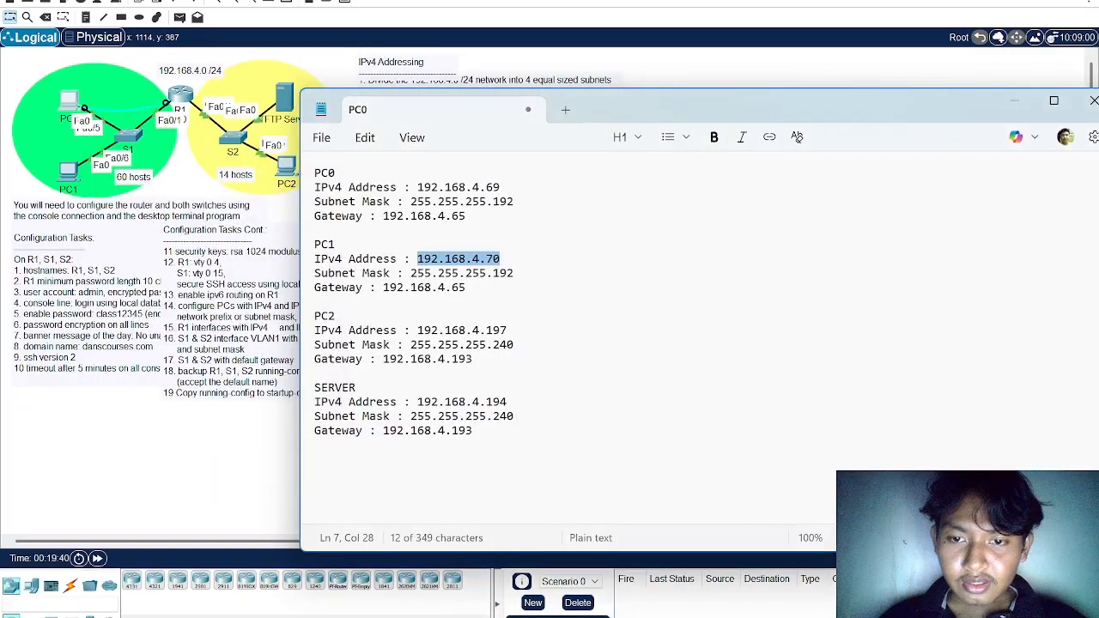
key(alt+Tab)
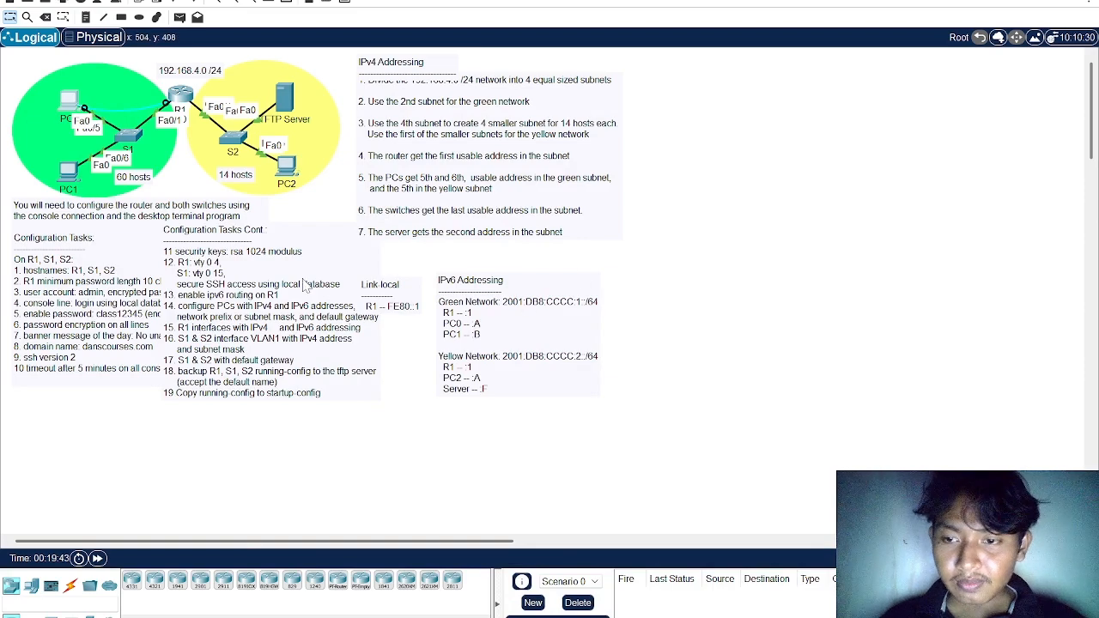
key(alt+Tab)
key(alt+Tab)
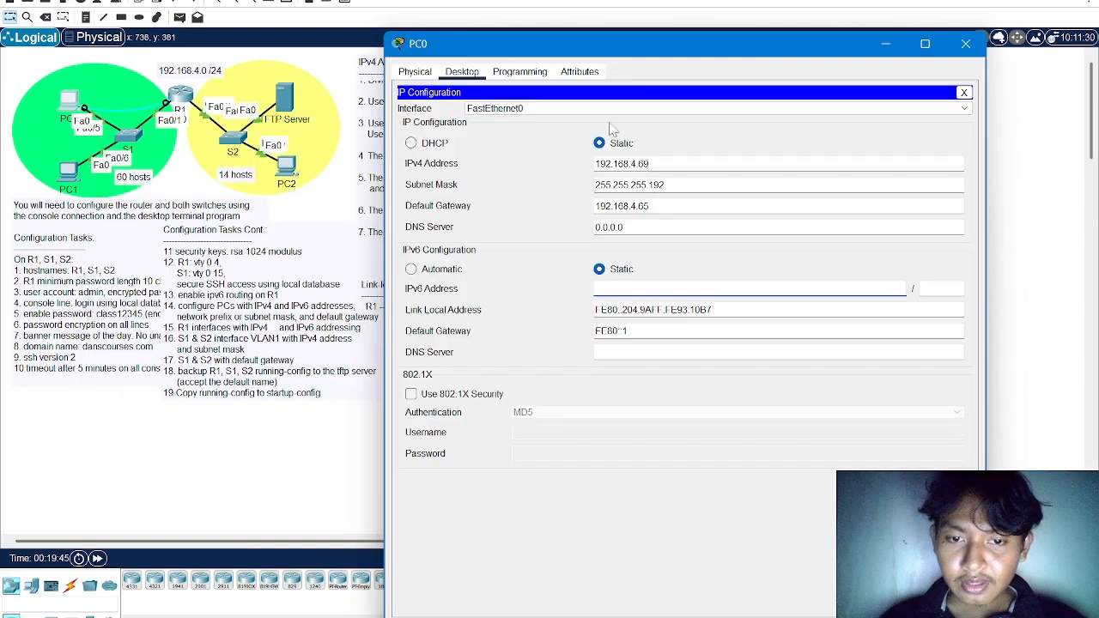
drag(644, 52, 684, 187)
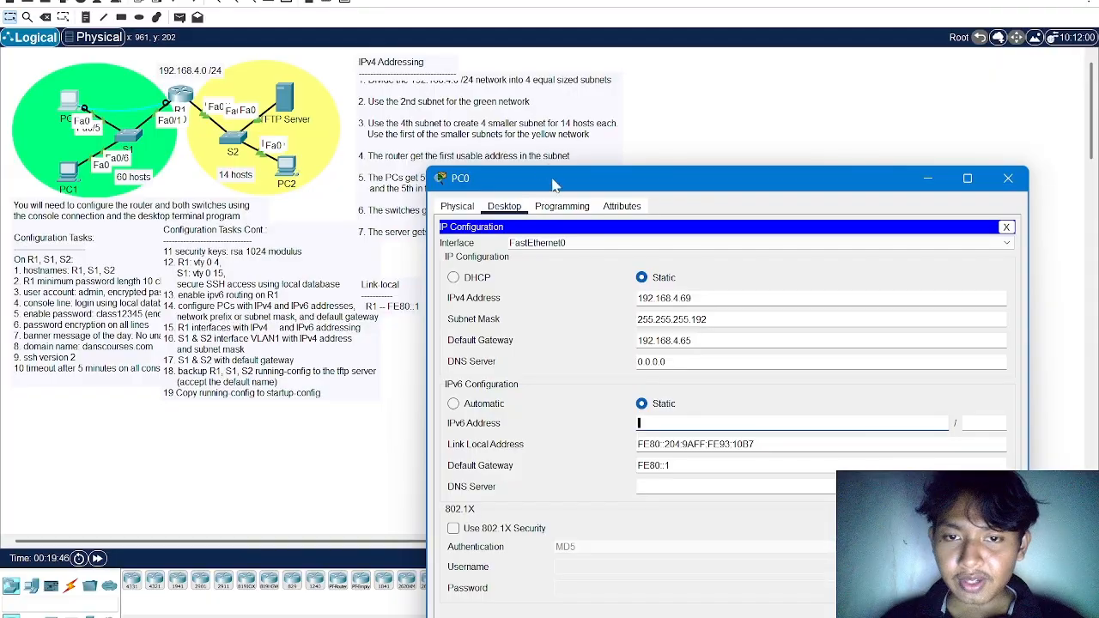
drag(554, 181, 407, 119)
key(alt+Tab)
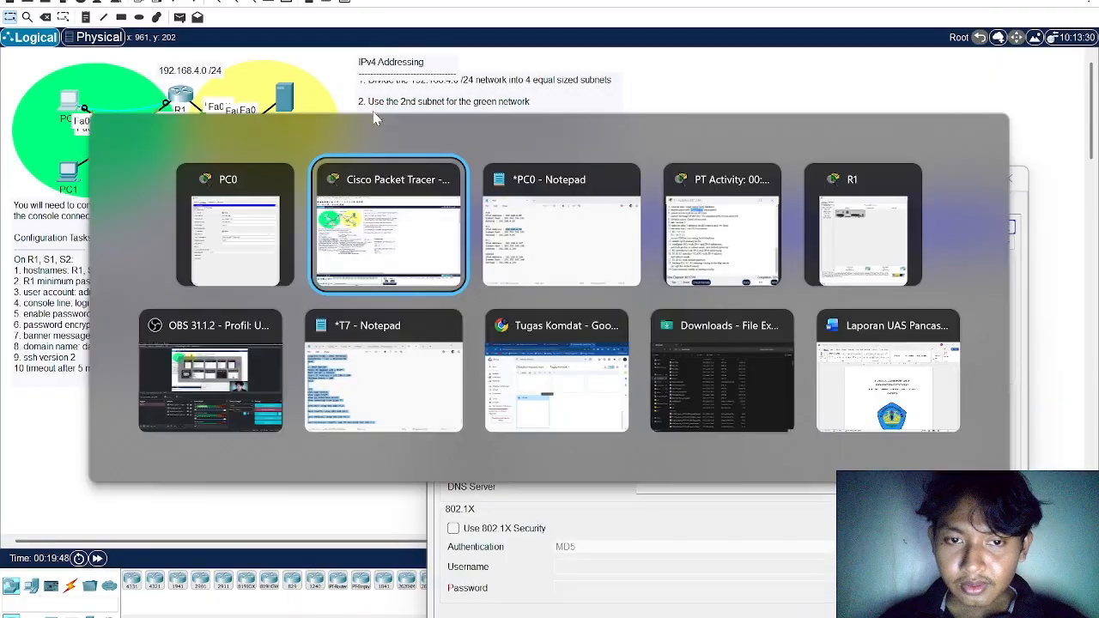
key(alt+Tab)
key(alt+Tab)
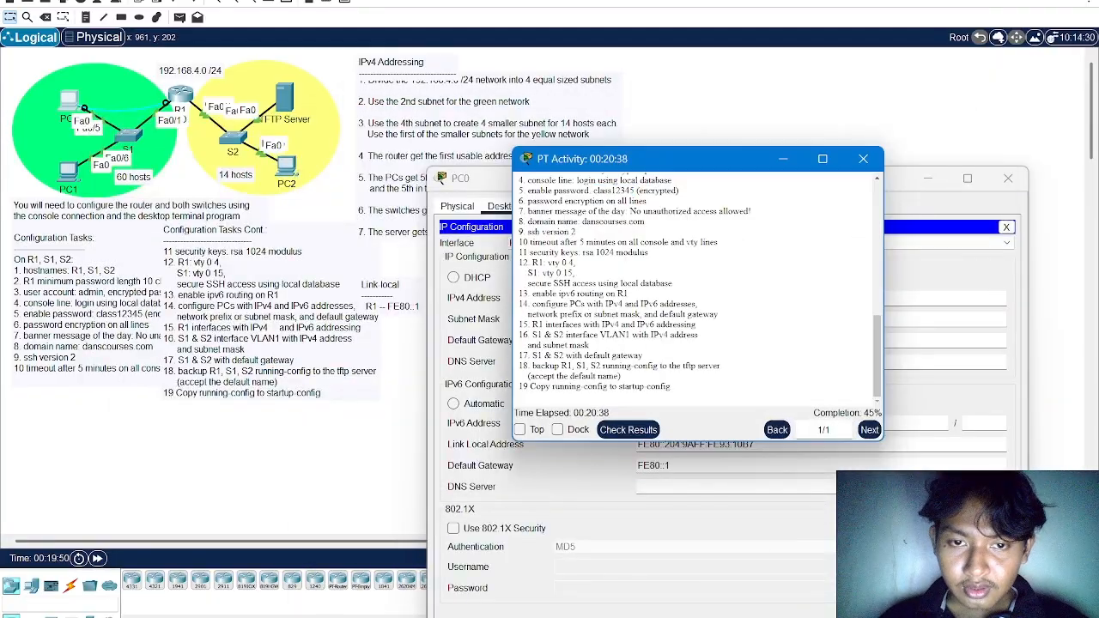
scroll(592, 266, up, 10)
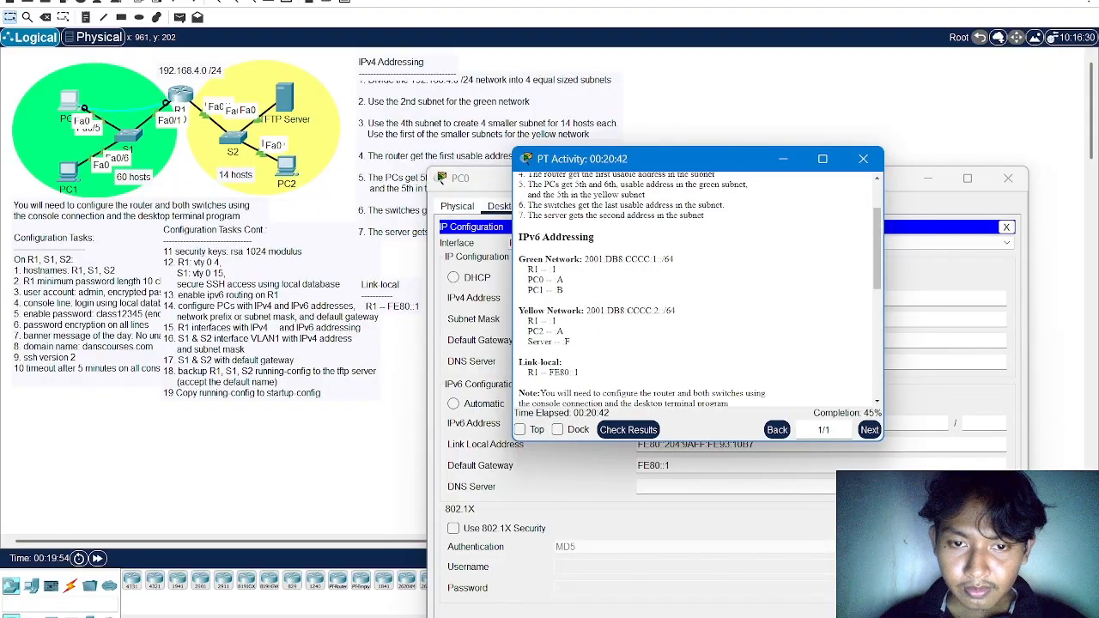
Set PC0's IPv6 address to 2001:DB8:CCCC:1::A with prefix length 64, reusing the green network prefix from the instructions, and close its window
drag(585, 259, 650, 259)
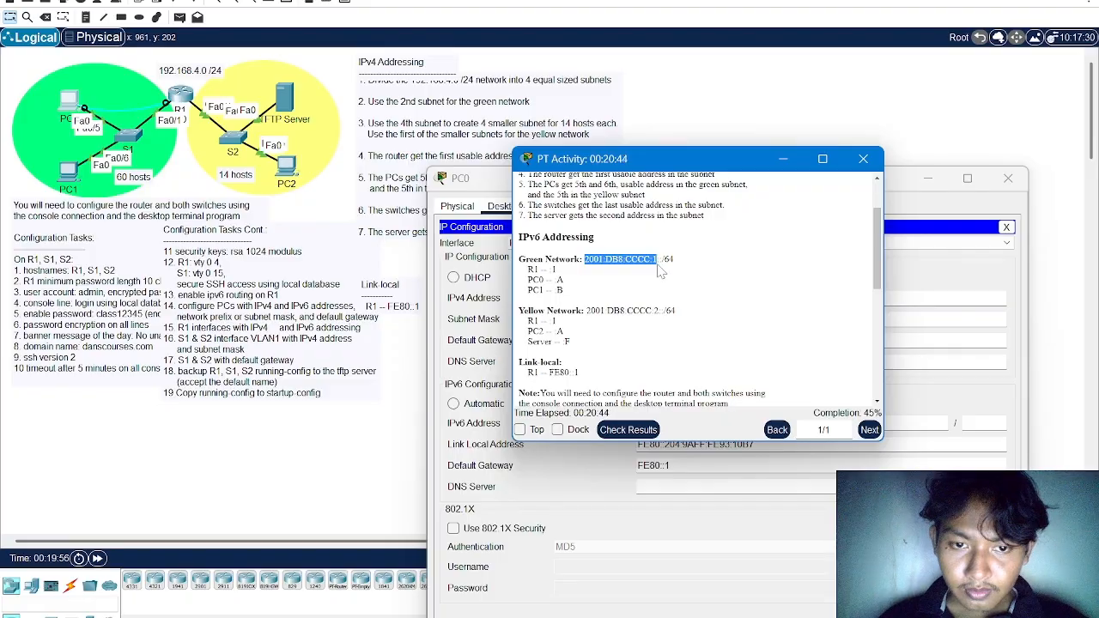
key(alt+Tab)
text(2001:DB8:CCCC:1)
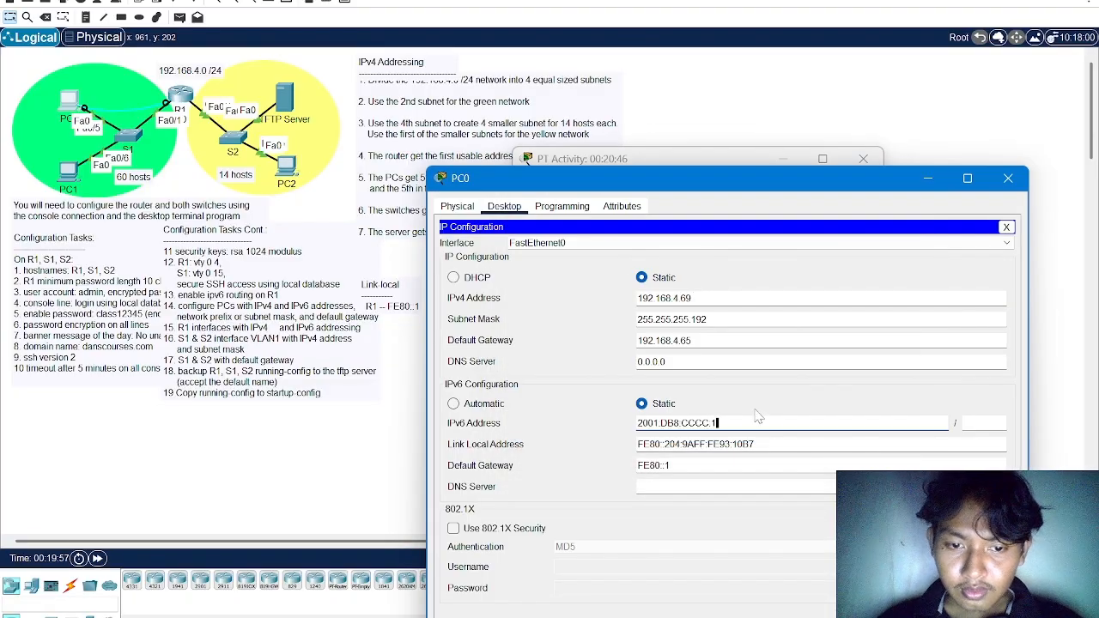
drag(697, 182, 478, 127)
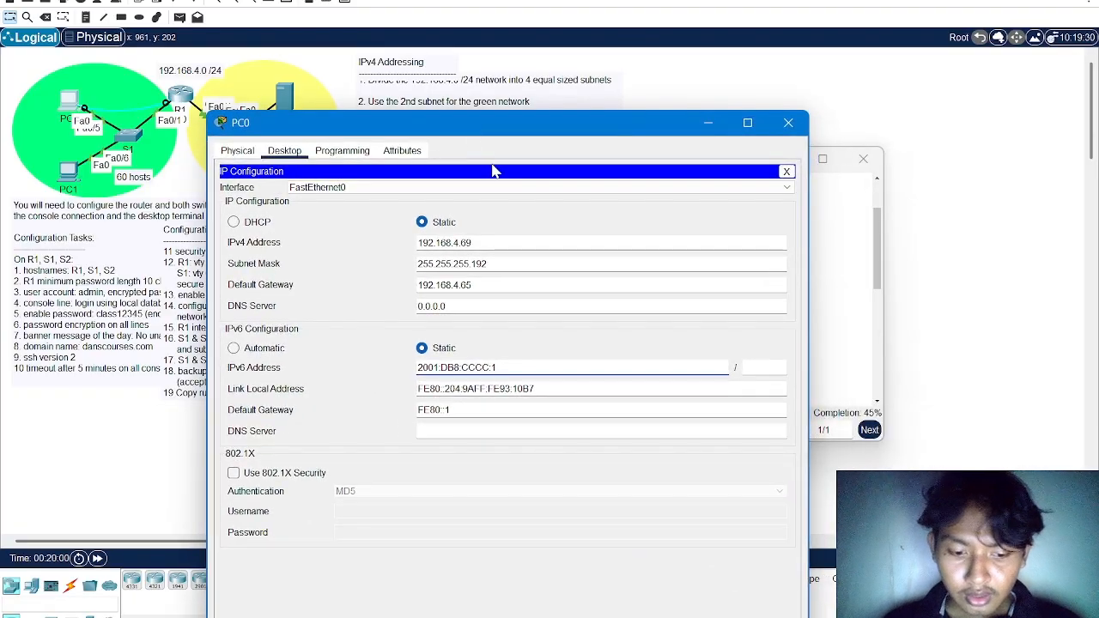
text(::A)
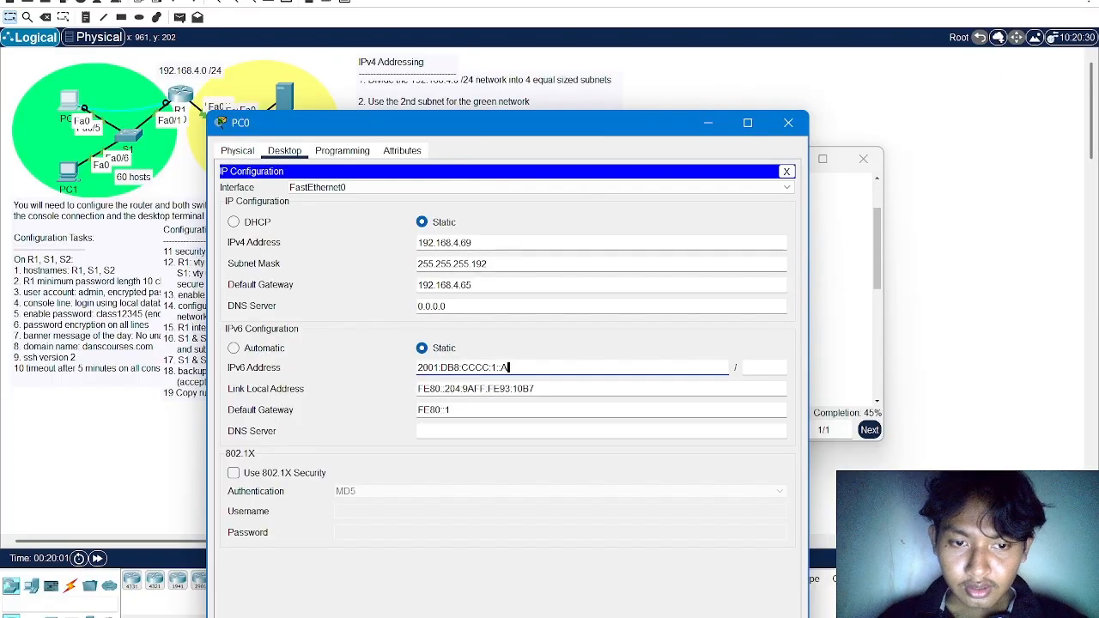
click(744, 367)
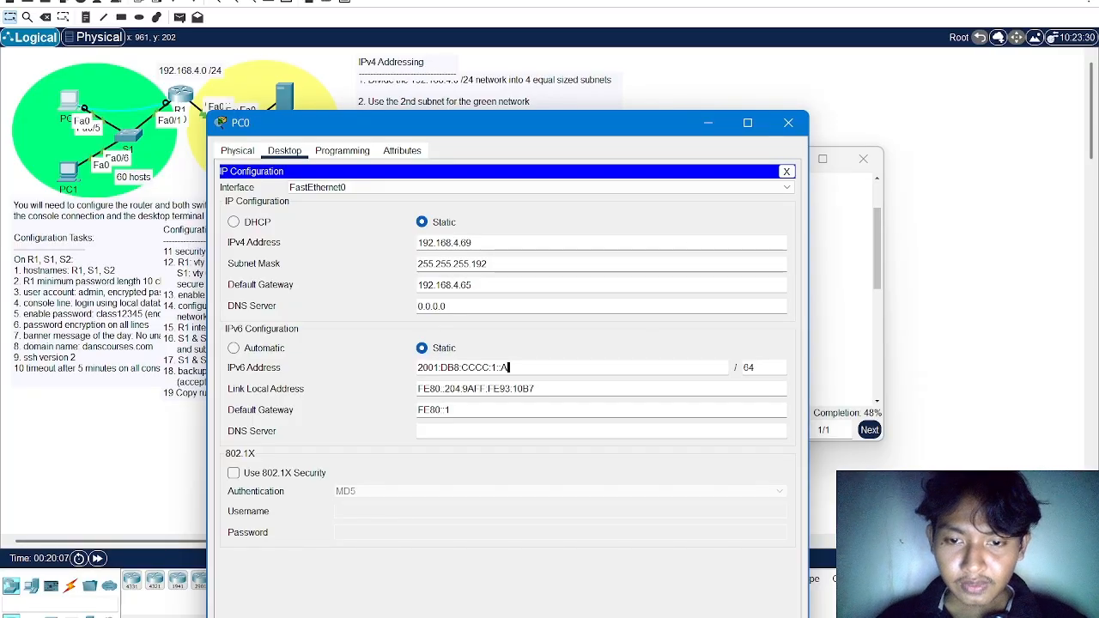
key(ctrl+a)
key(ctrl+c)
click(786, 123)
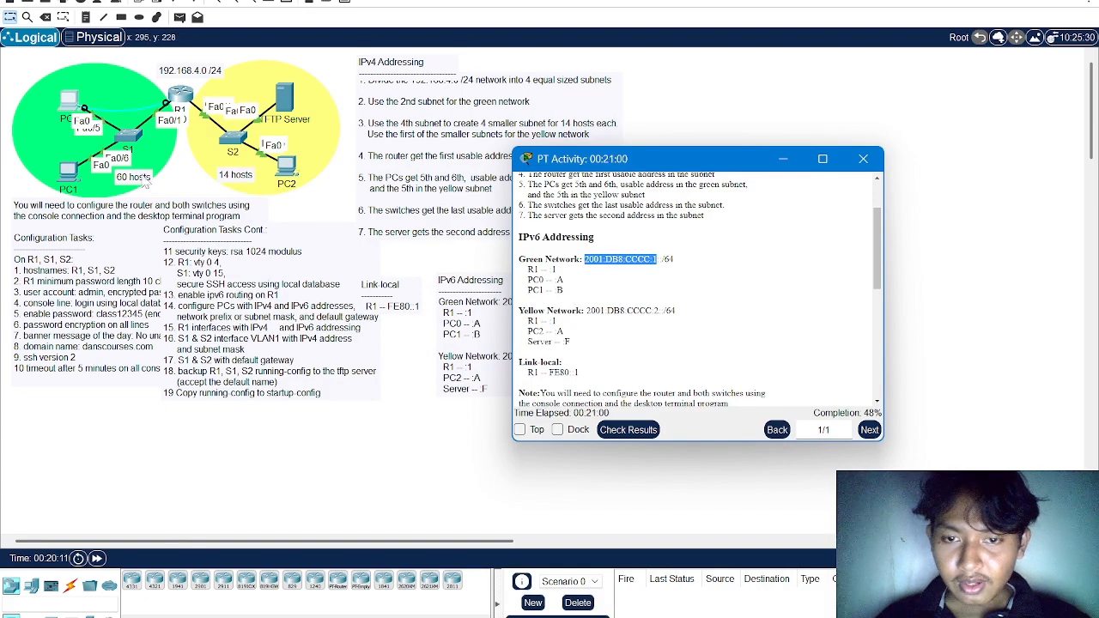
Open PC1's IP configuration and set its IPv6 address to 2001:DB8:CCCC:1::B with prefix length 64
click(74, 176)
click(73, 176)
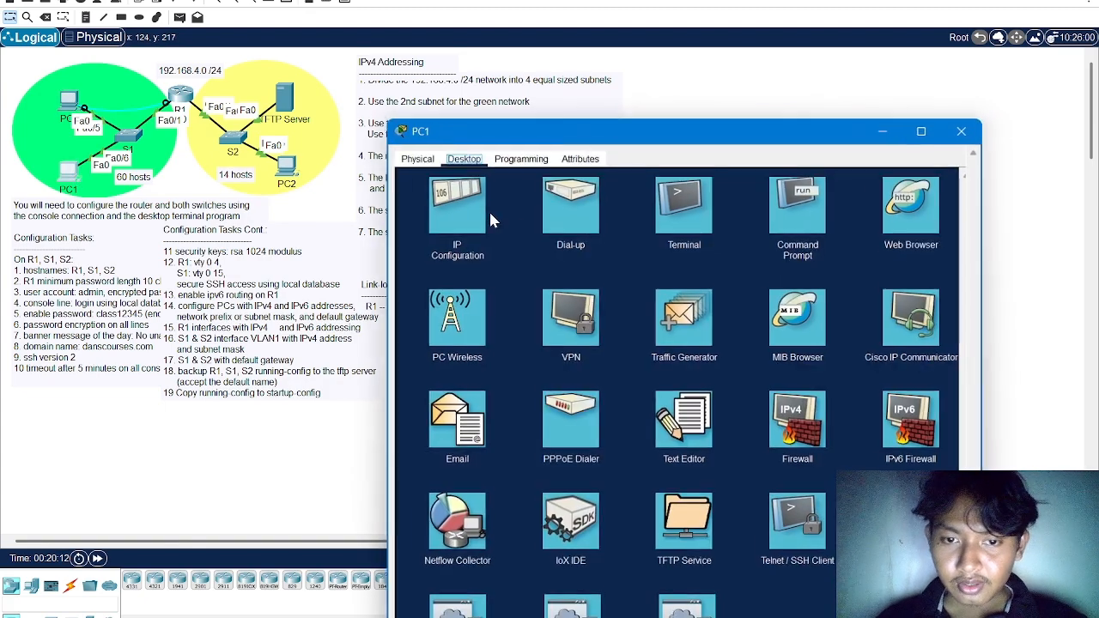
click(459, 196)
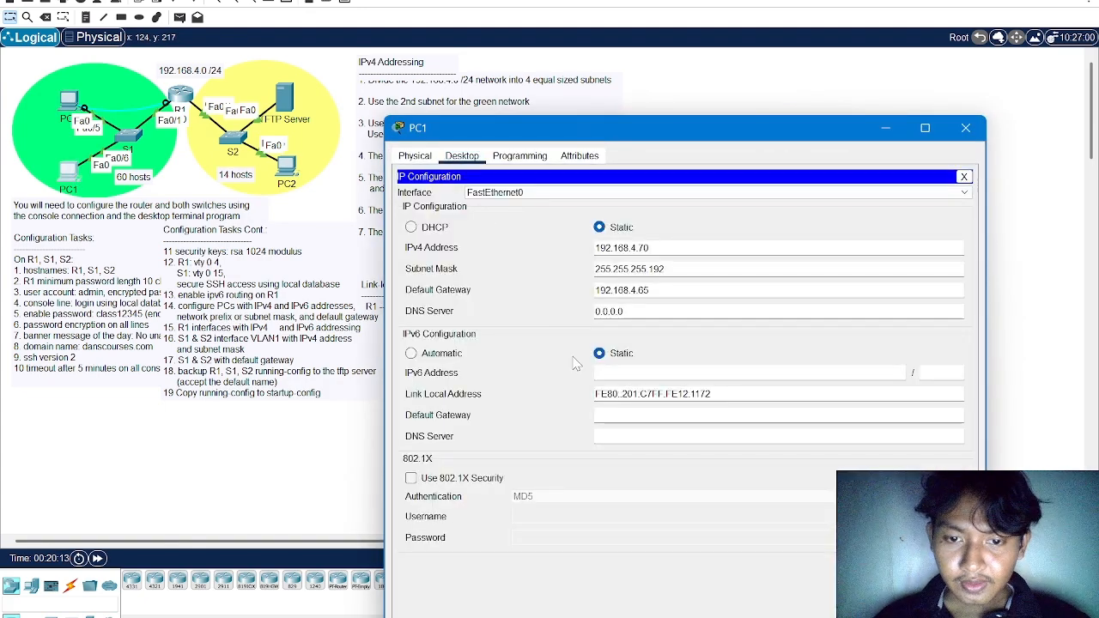
click(632, 374)
text(2001:DB8:CCCC:1::A)
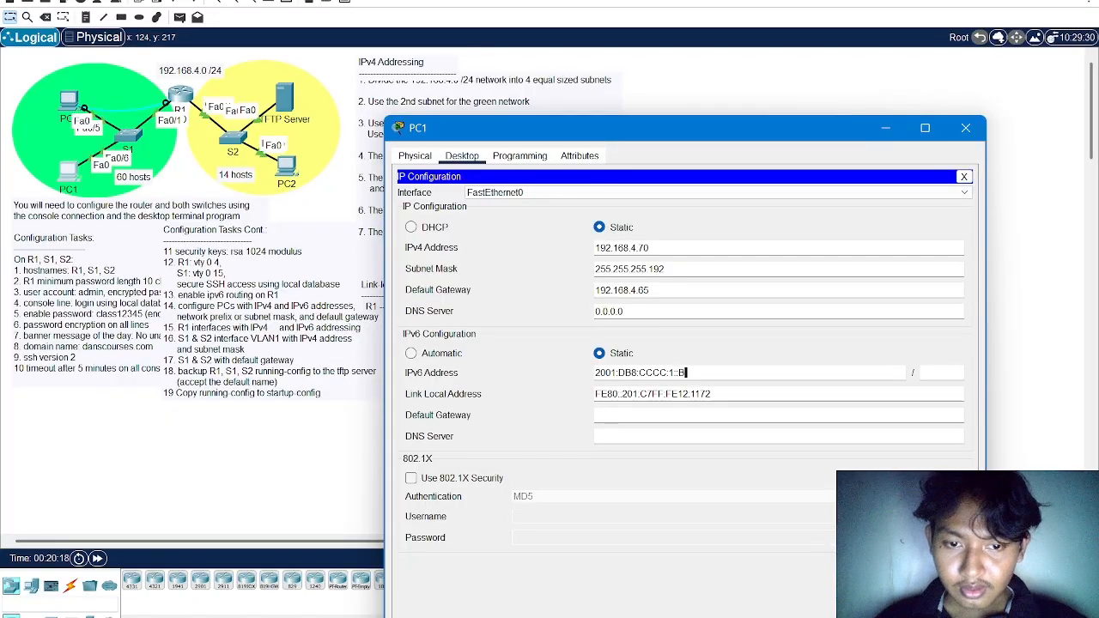
drag(769, 133, 519, 116)
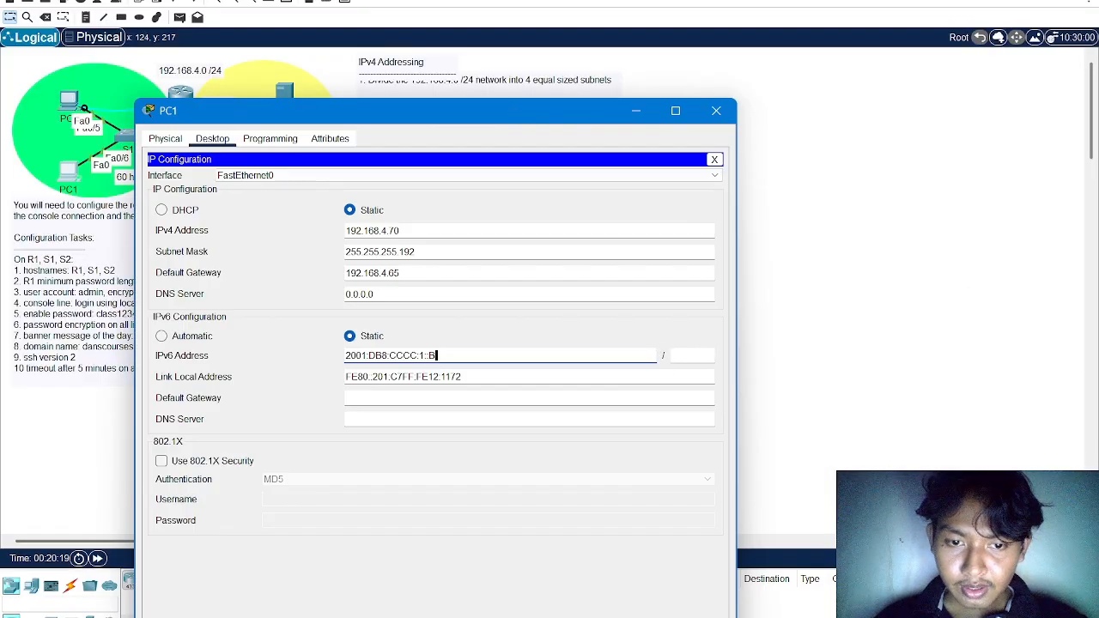
click(672, 356)
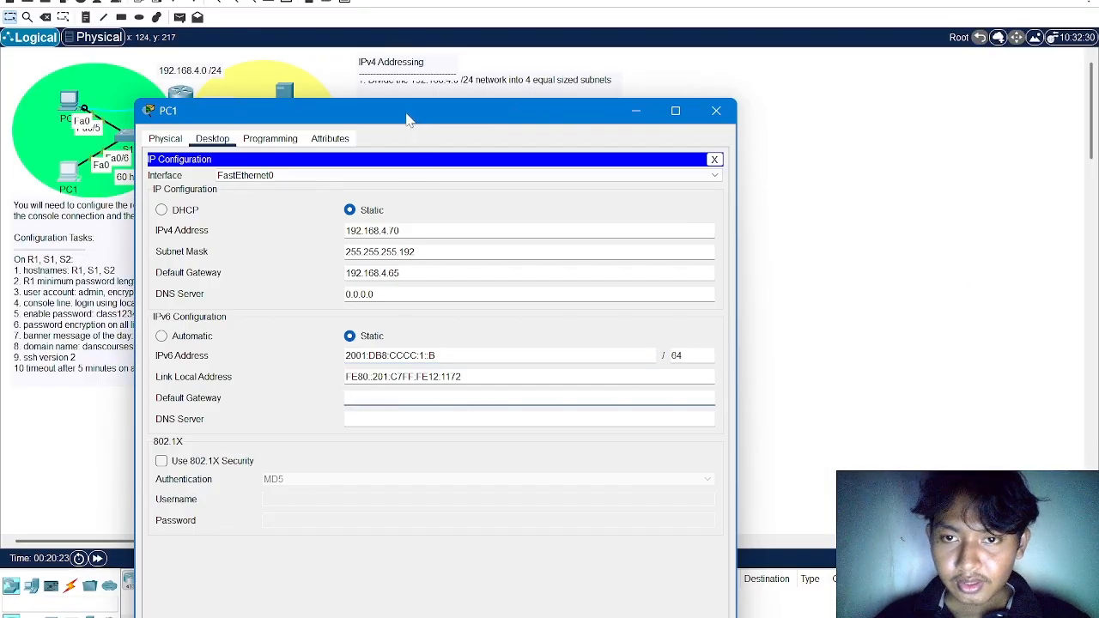
Set PC1's IPv6 default gateway to FE80::1 and close its window
drag(408, 119, 435, 217)
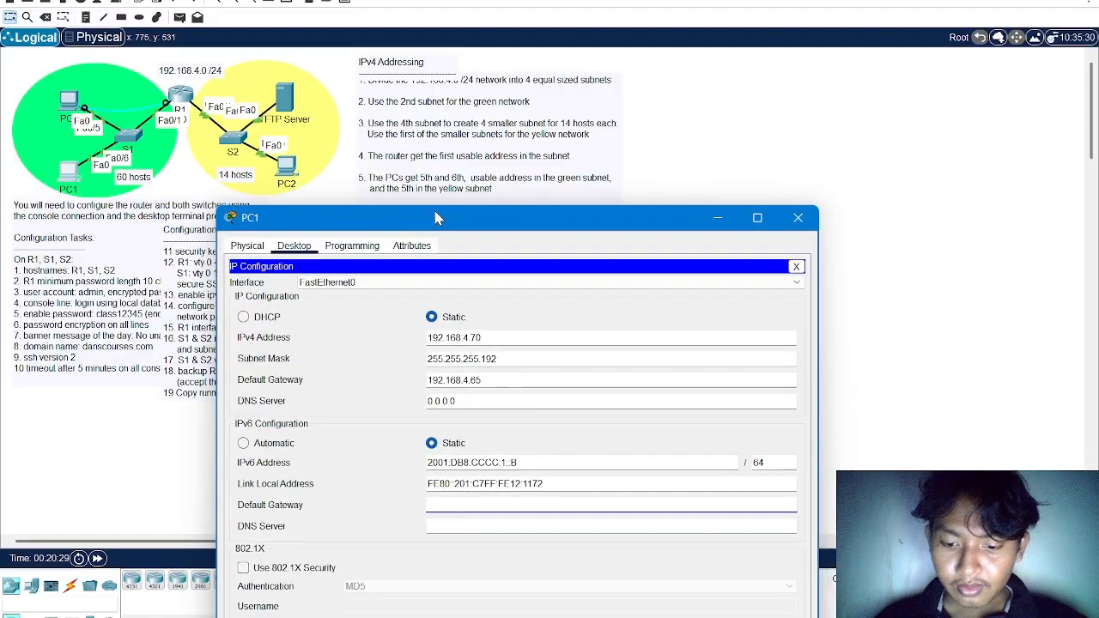
text(E80)
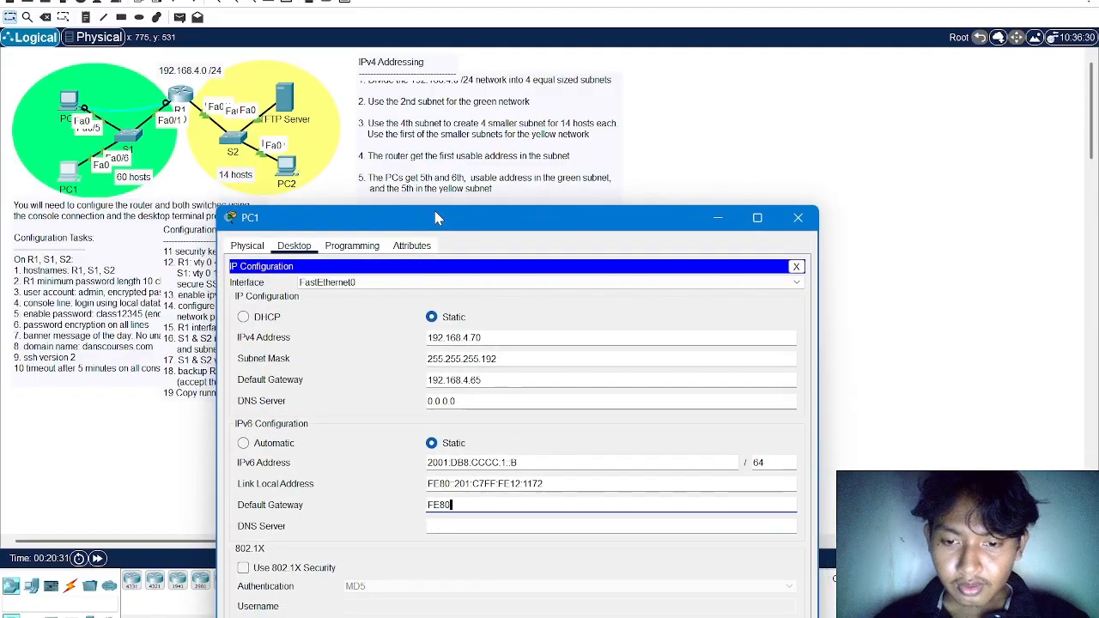
text(::1)
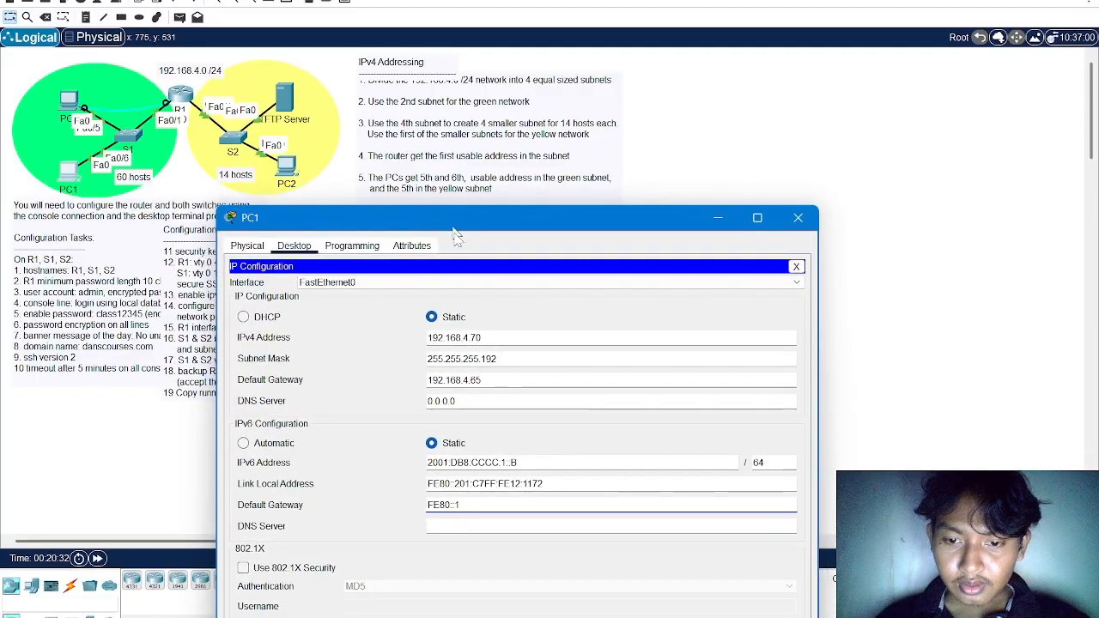
drag(450, 220, 440, 148)
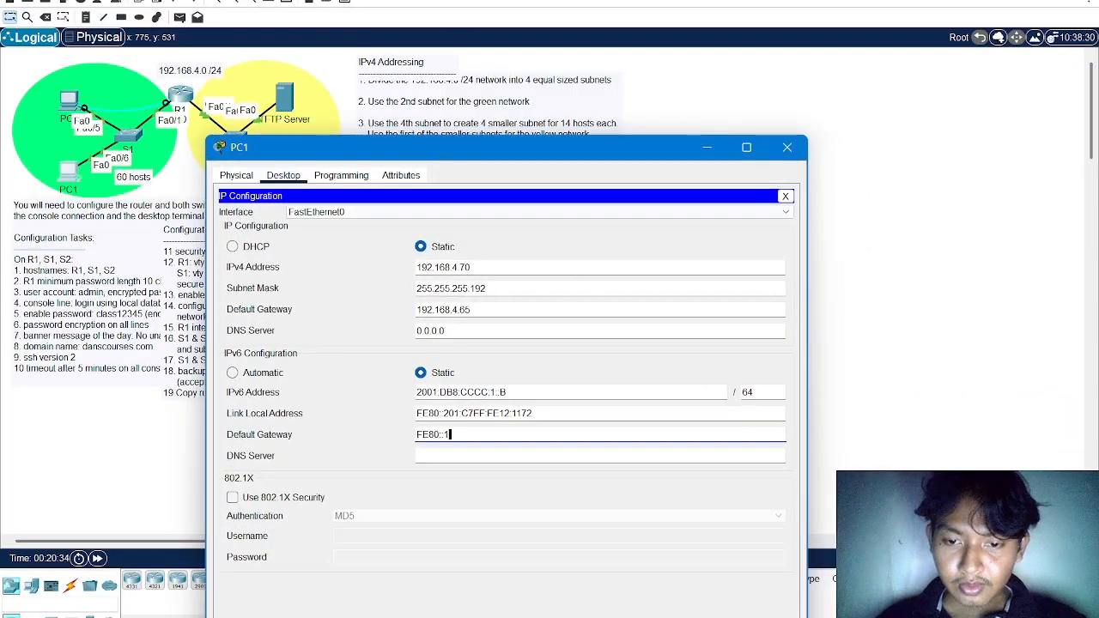
click(788, 150)
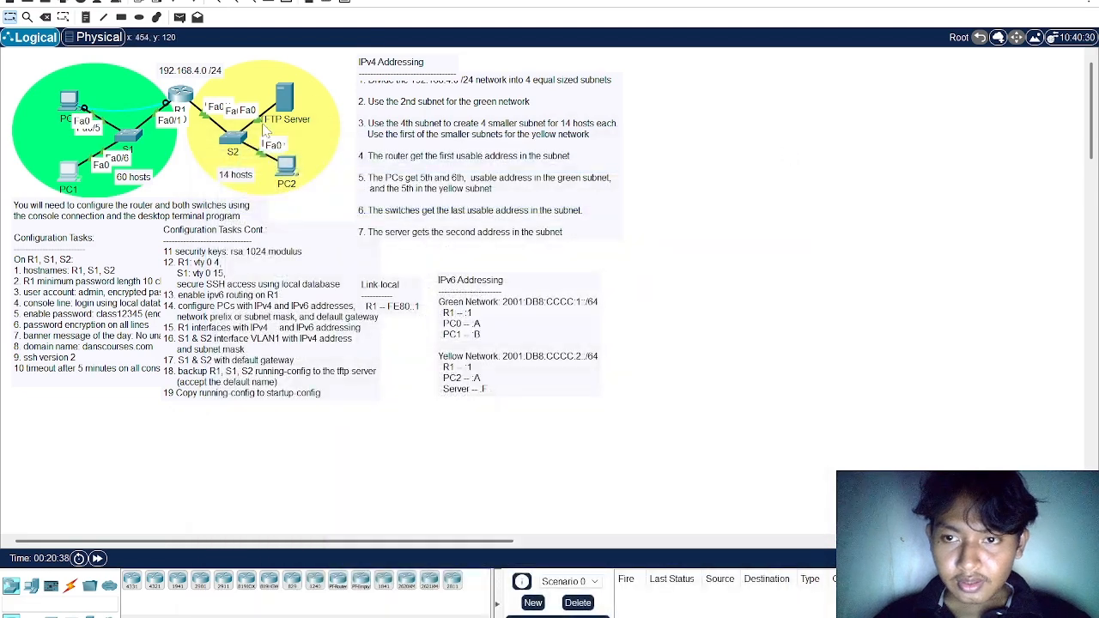
Open PC2's IP configuration and set its IPv6 address to 2001:DB8:CCCC:2::A, checking the yellow network's prefix in the workspace notes
mouse_move(293, 174)
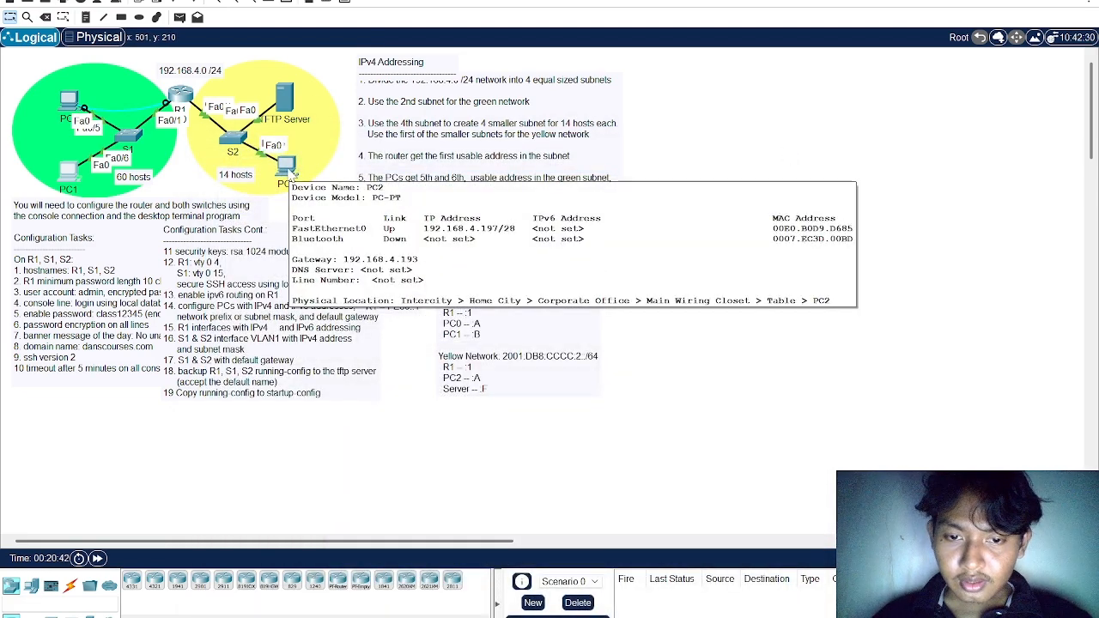
click(290, 172)
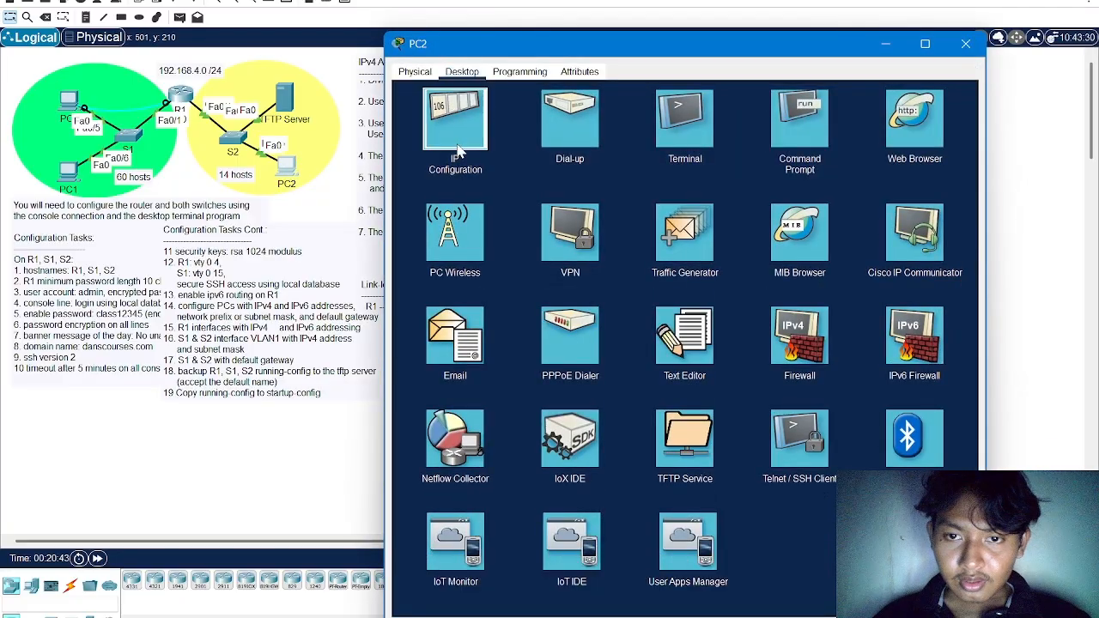
click(457, 151)
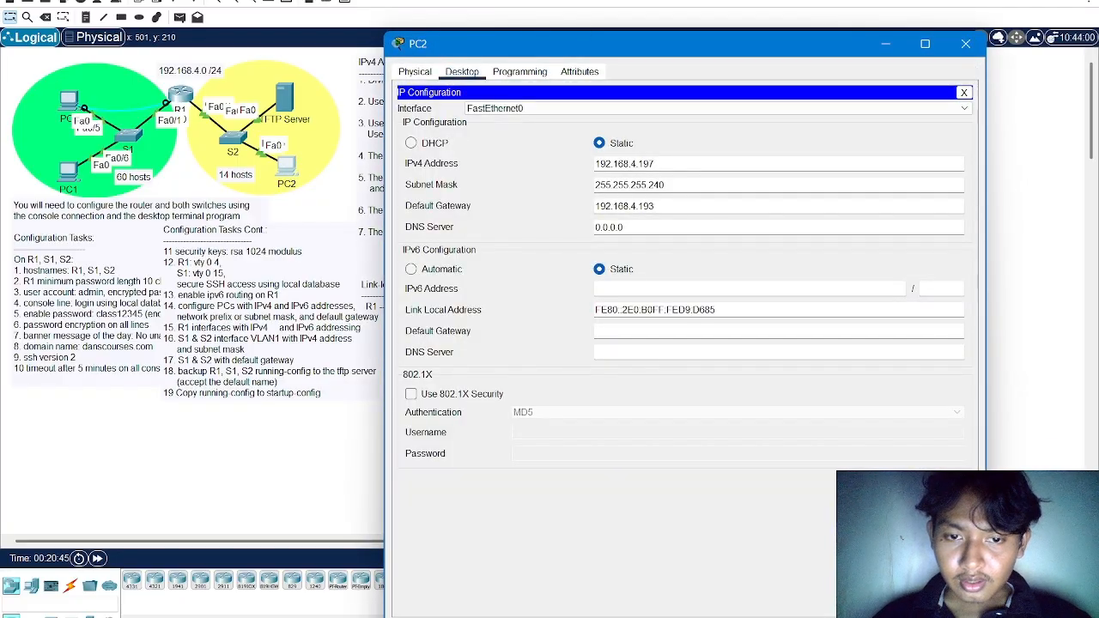
key(ctrl+v)
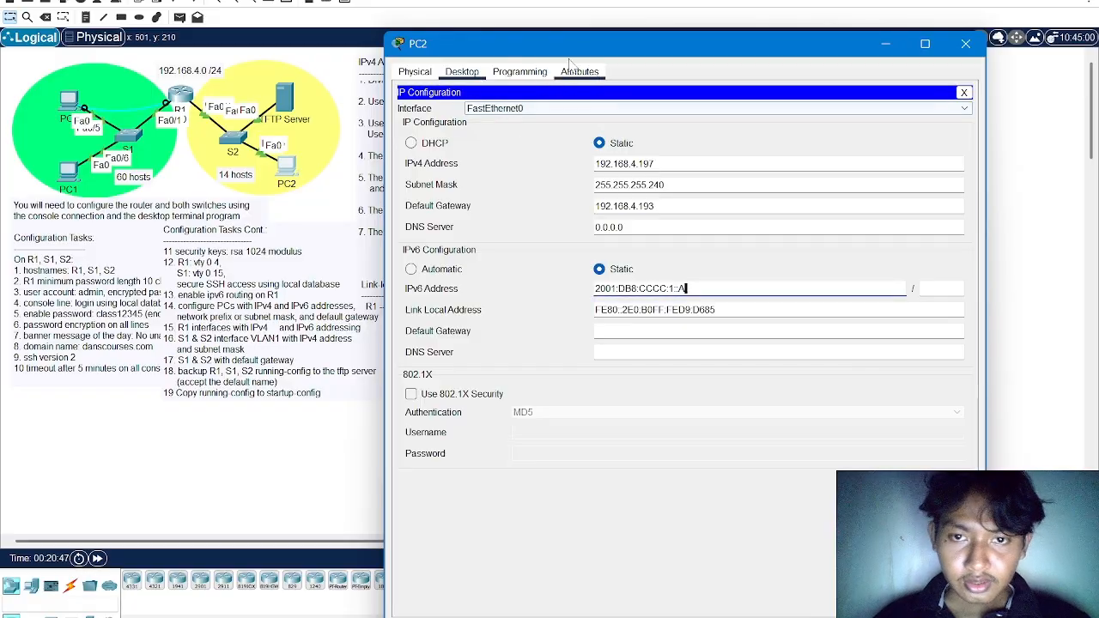
drag(584, 51, 525, 156)
key(alt+Tab)
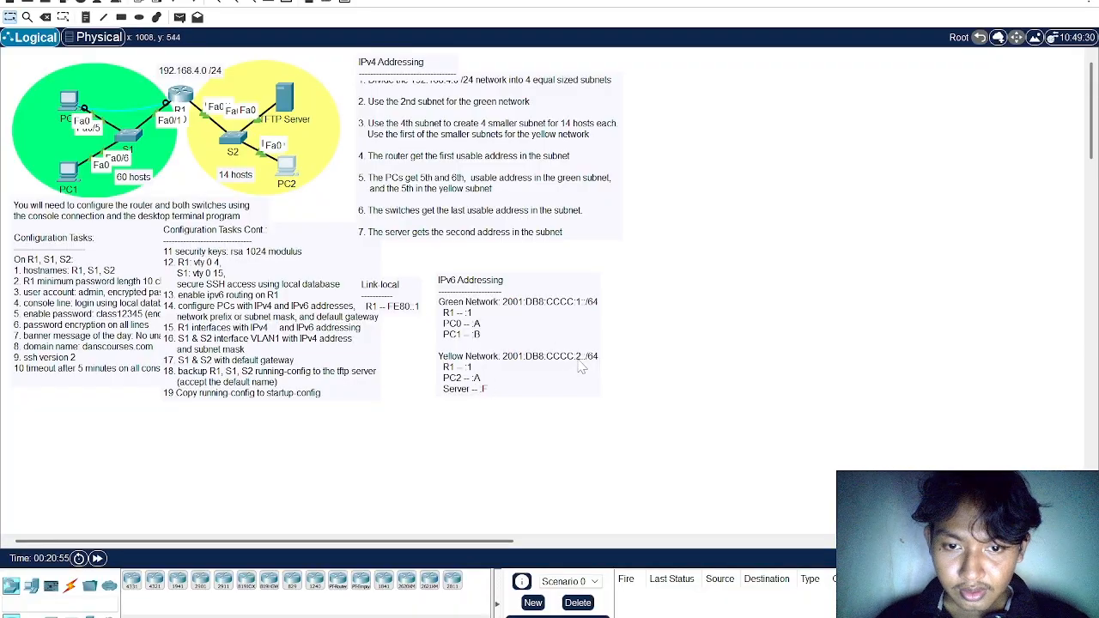
key(alt+Tab)
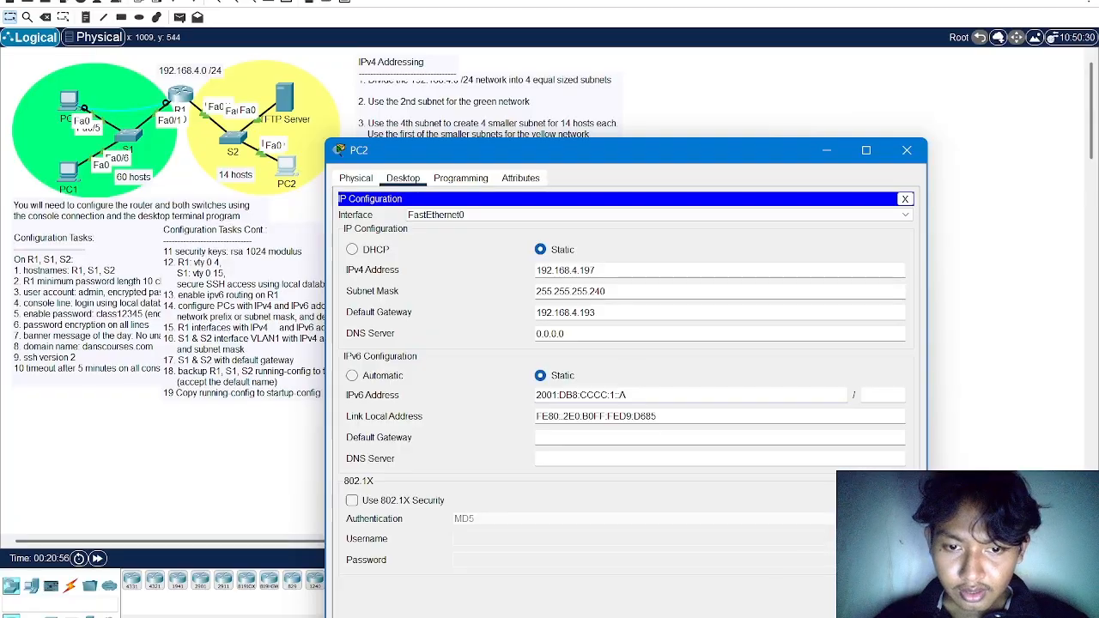
click(616, 395)
key(BackSpace)
text(2)
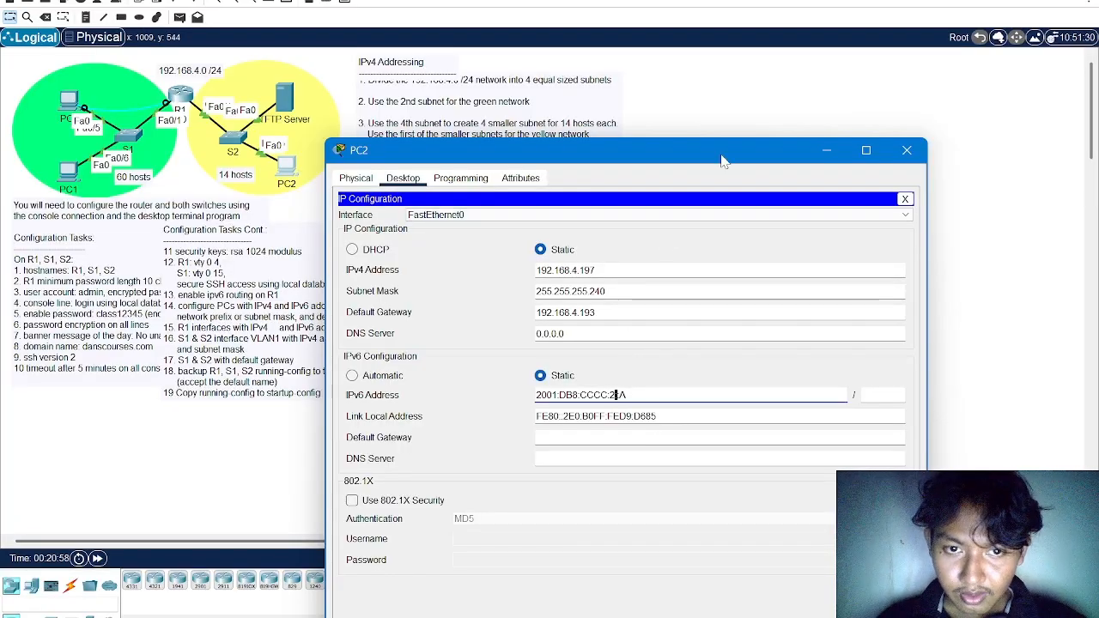
Set PC2's IPv6 prefix length to 64 and default gateway to FE80::1, copying its IPv6 address before closing the window
drag(715, 149, 486, 81)
click(637, 327)
text(64)
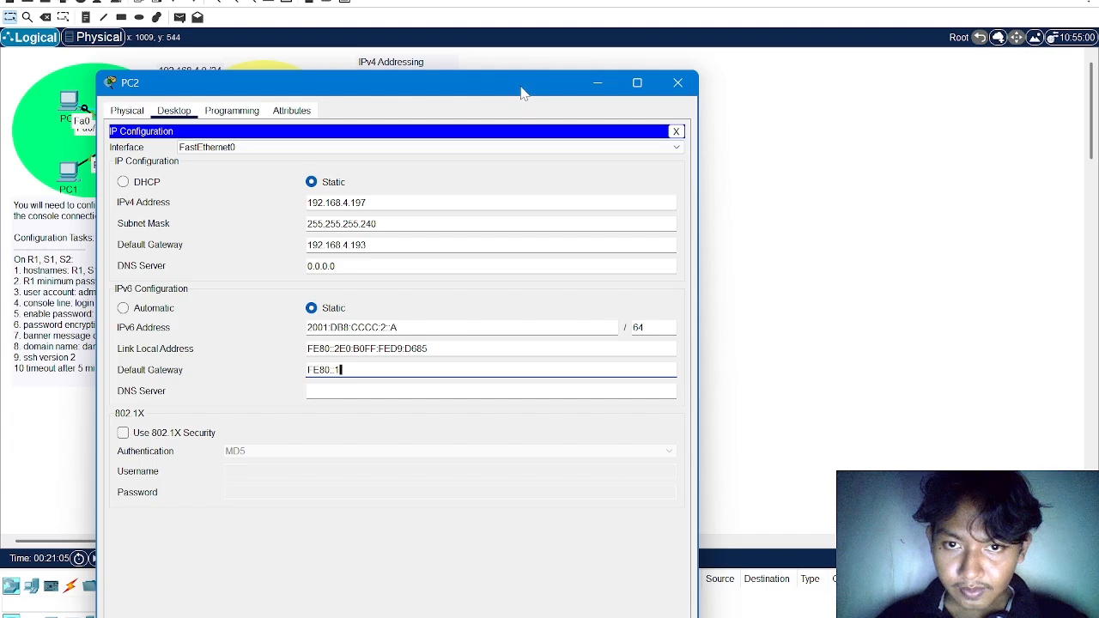
drag(520, 90, 651, 387)
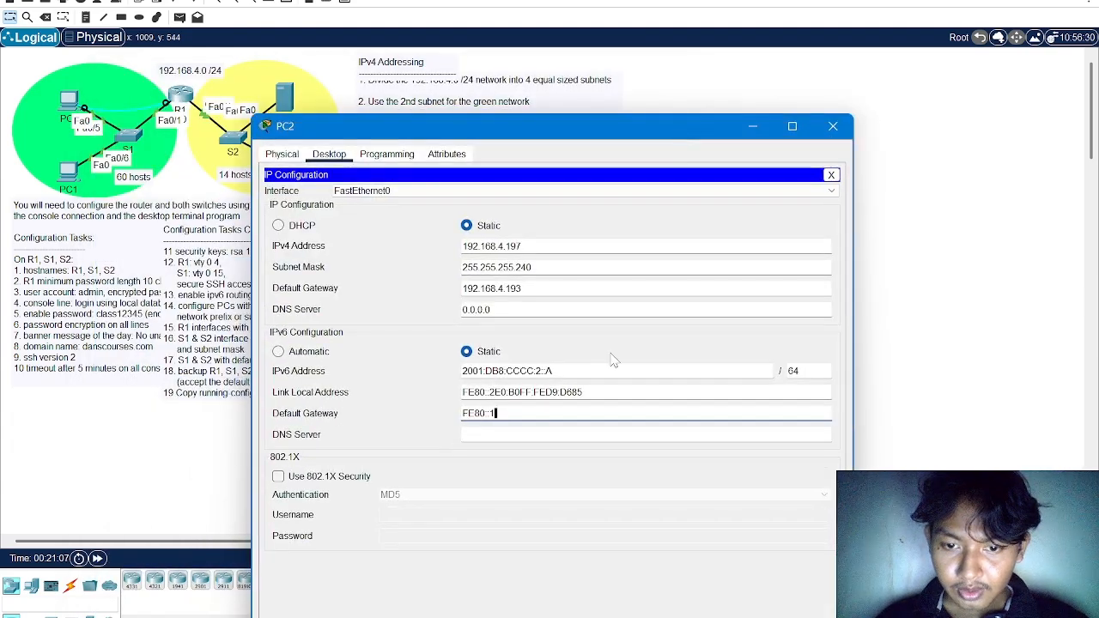
triple_click(507, 371)
key(ctrl+c)
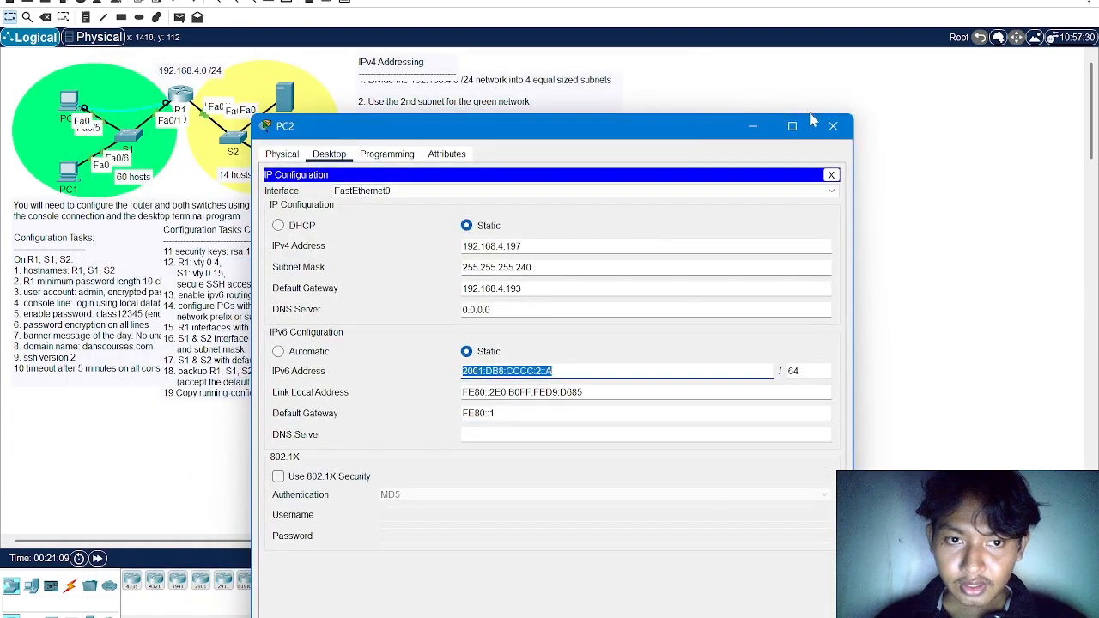
click(833, 126)
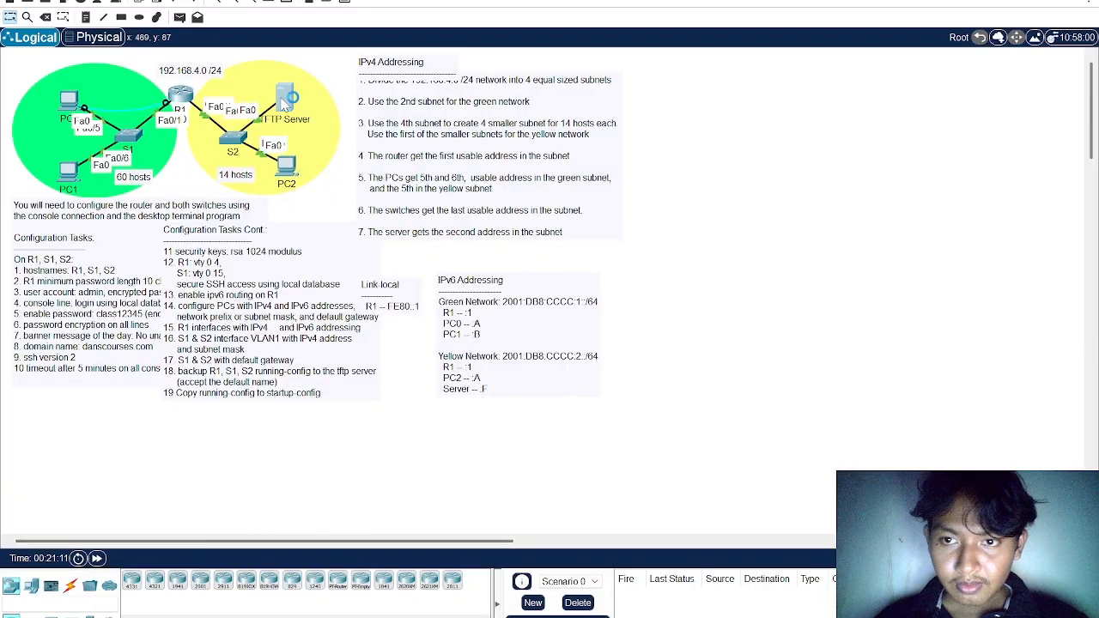
click(284, 97)
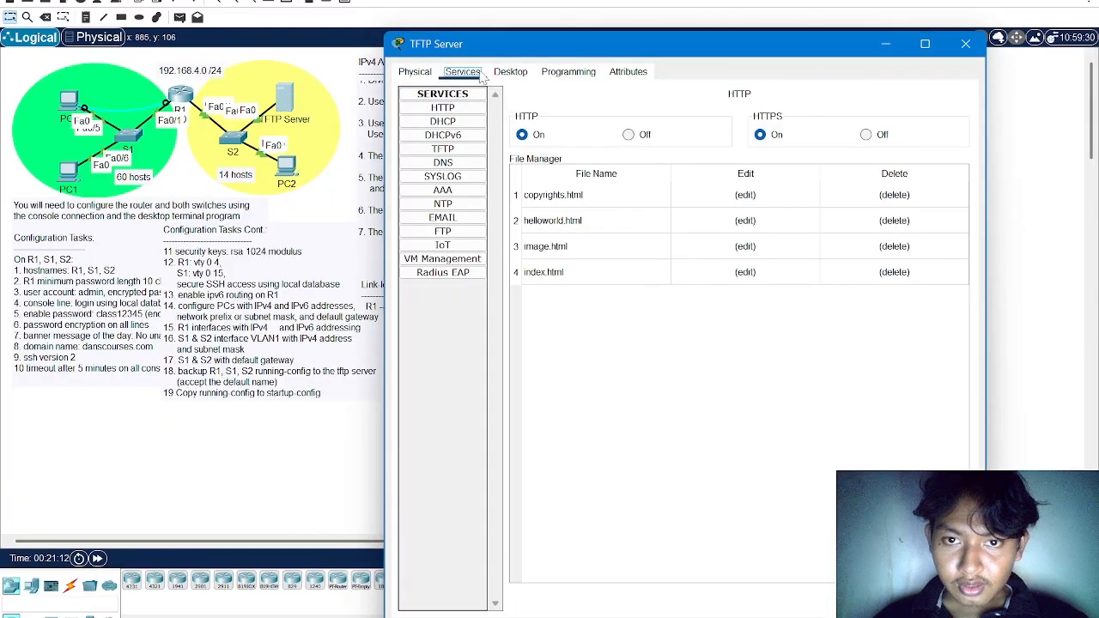
click(510, 72)
click(467, 124)
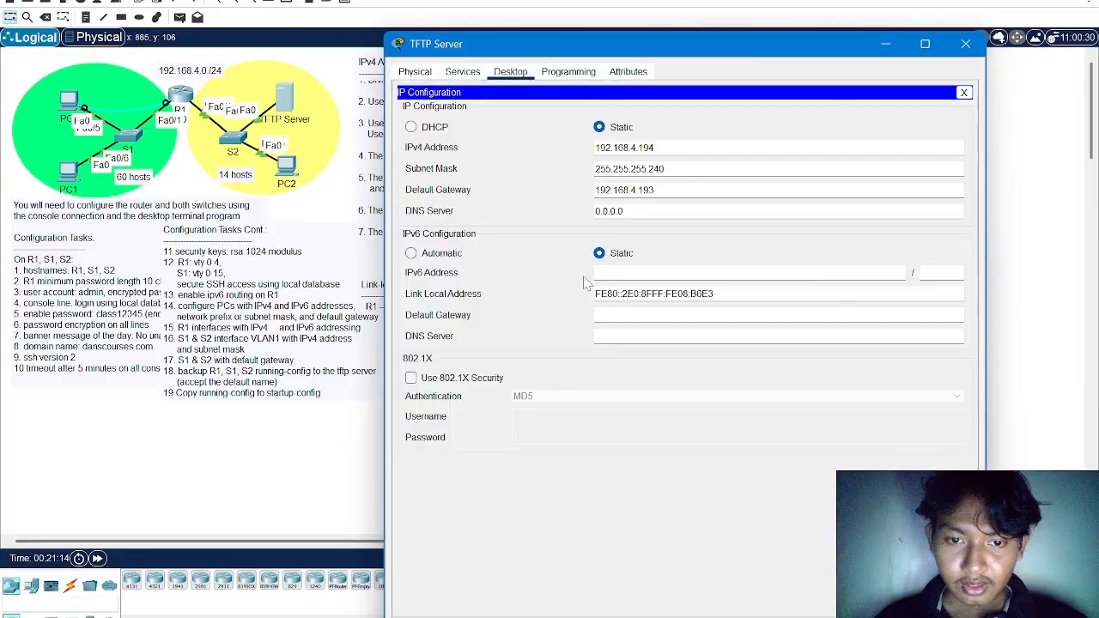
key(ctrl+v)
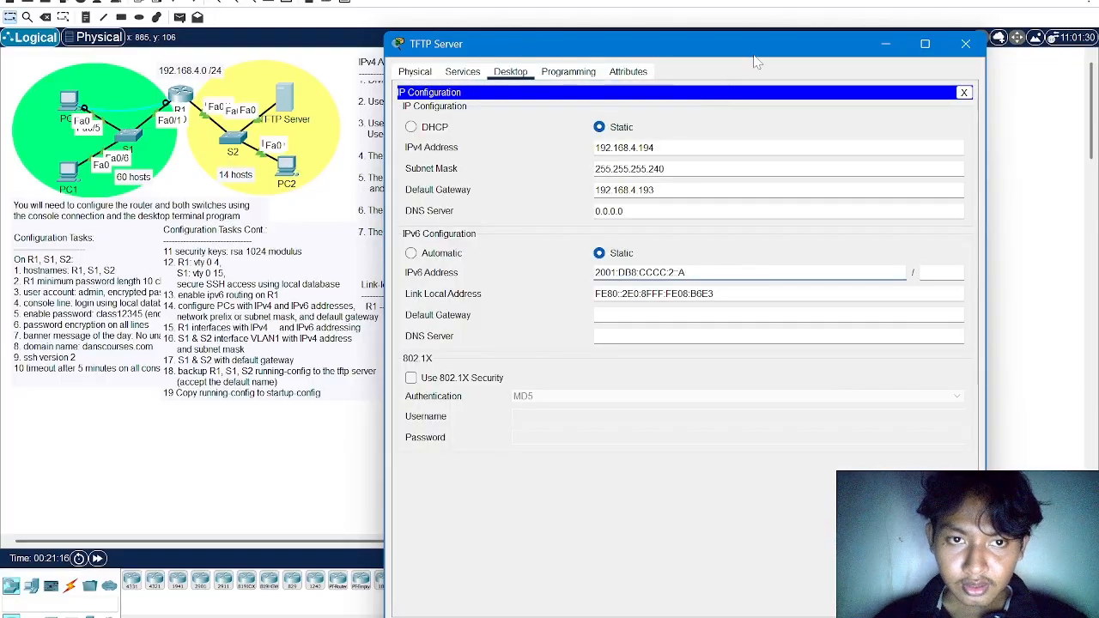
drag(755, 59, 604, 85)
key(BackSpace)
text(F)
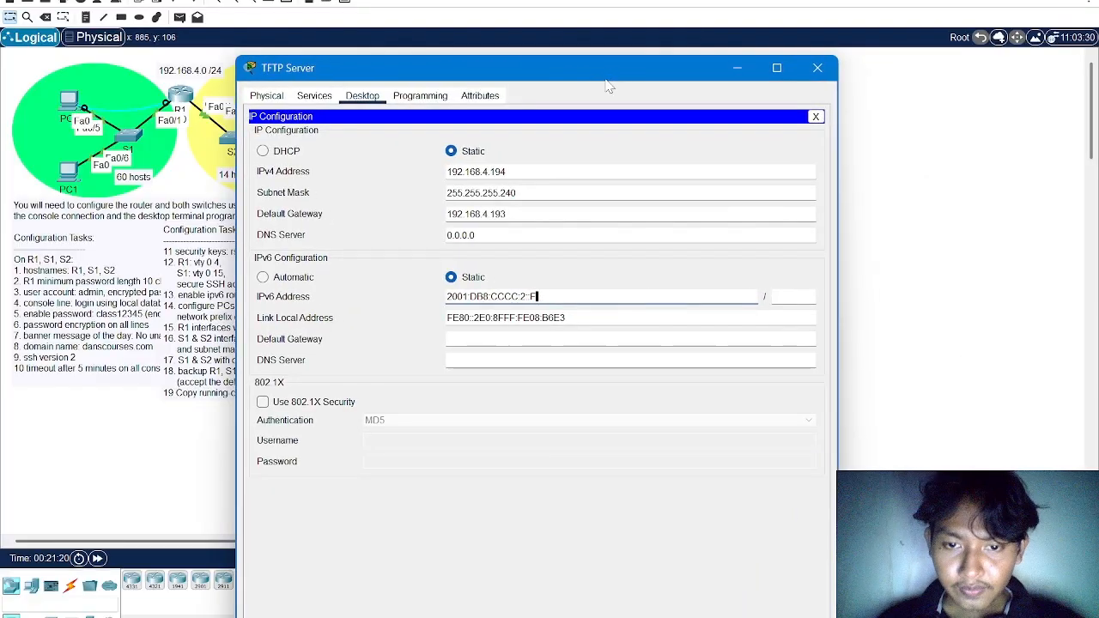
click(791, 293)
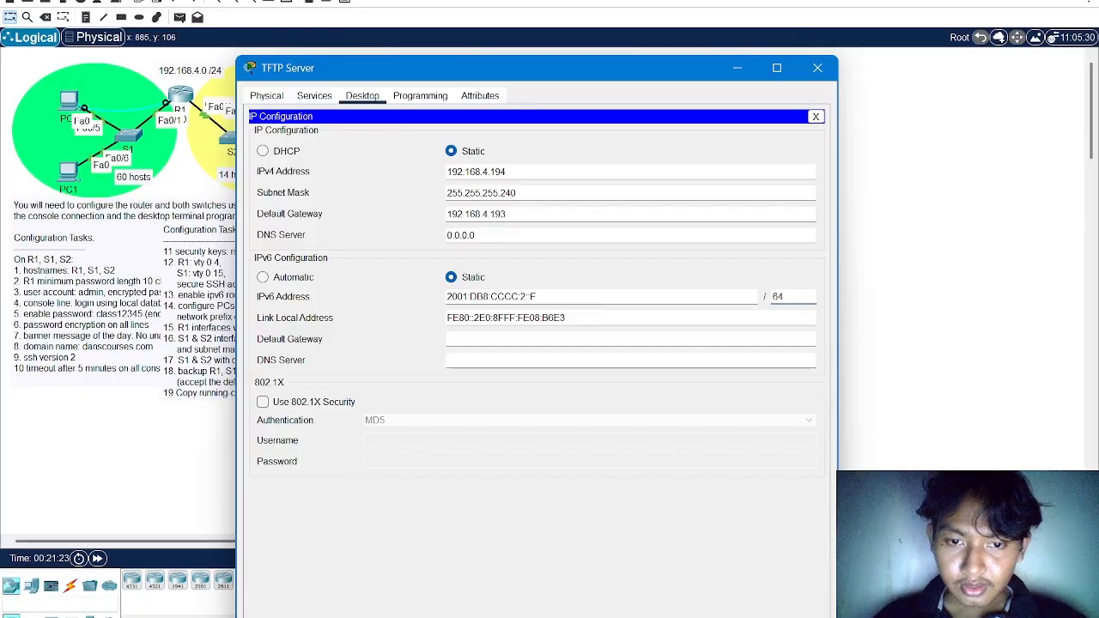
Set the TFTP Server's IPv6 default gateway to FE80::1 and close its window
key(Tab)
text(FE)
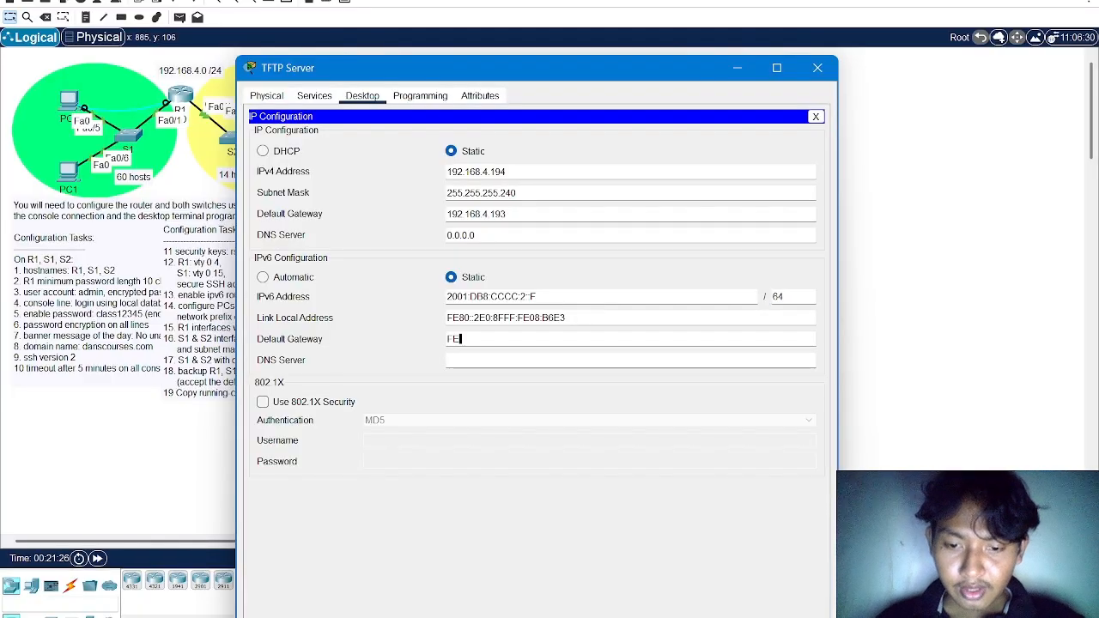
text(80::)
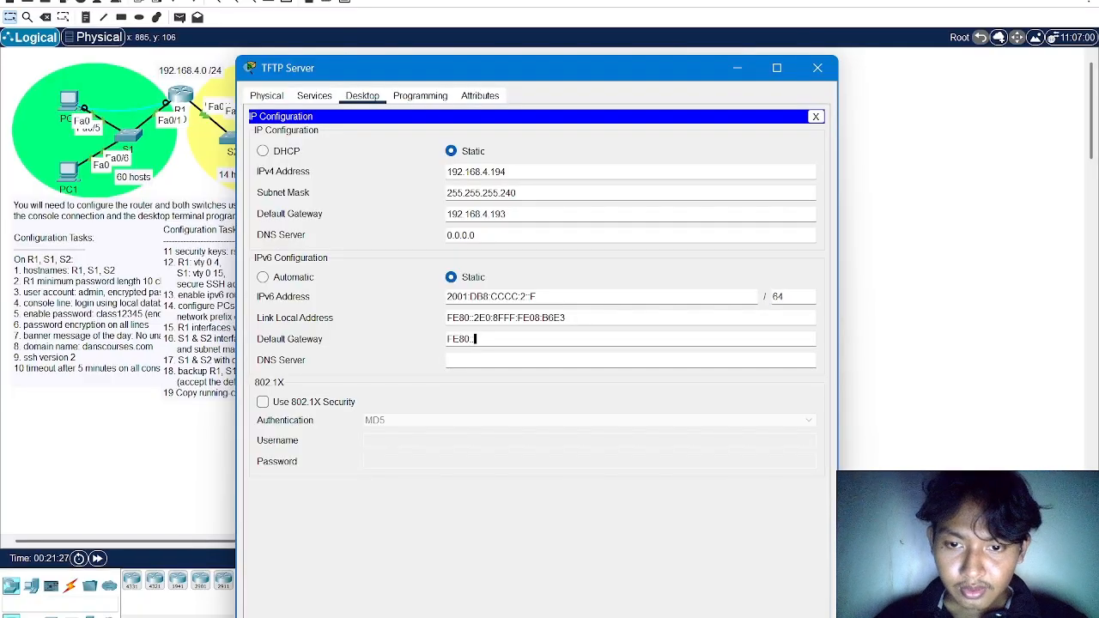
text(1)
mouse_move(581, 70)
mouse_down()
mouse_move(751, 124)
mouse_move(776, 117)
mouse_move(569, 89)
mouse_up()
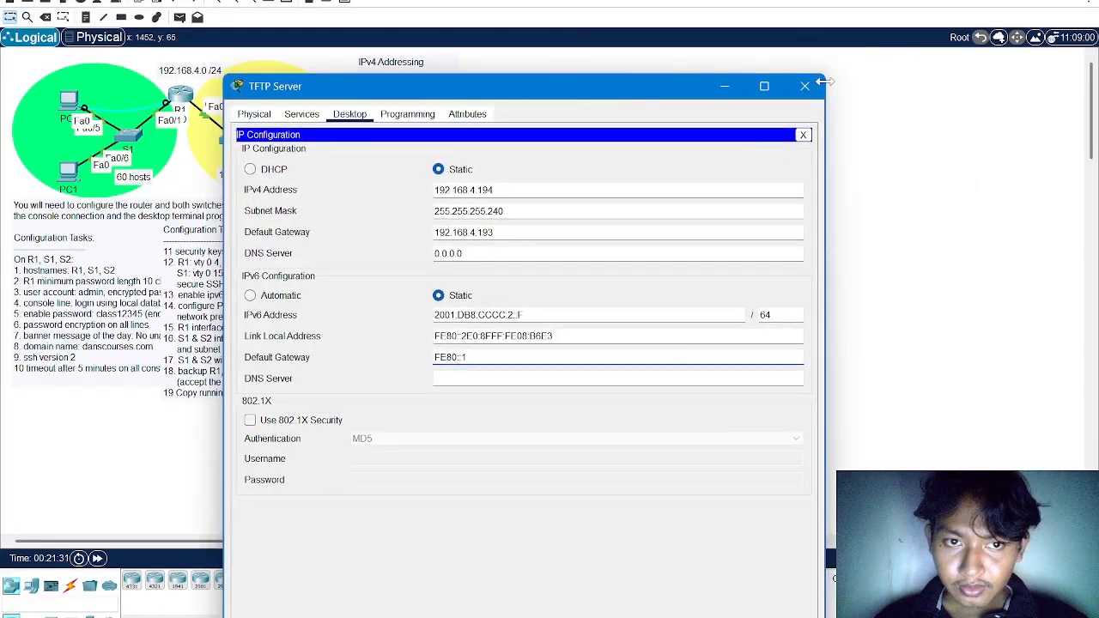
click(804, 88)
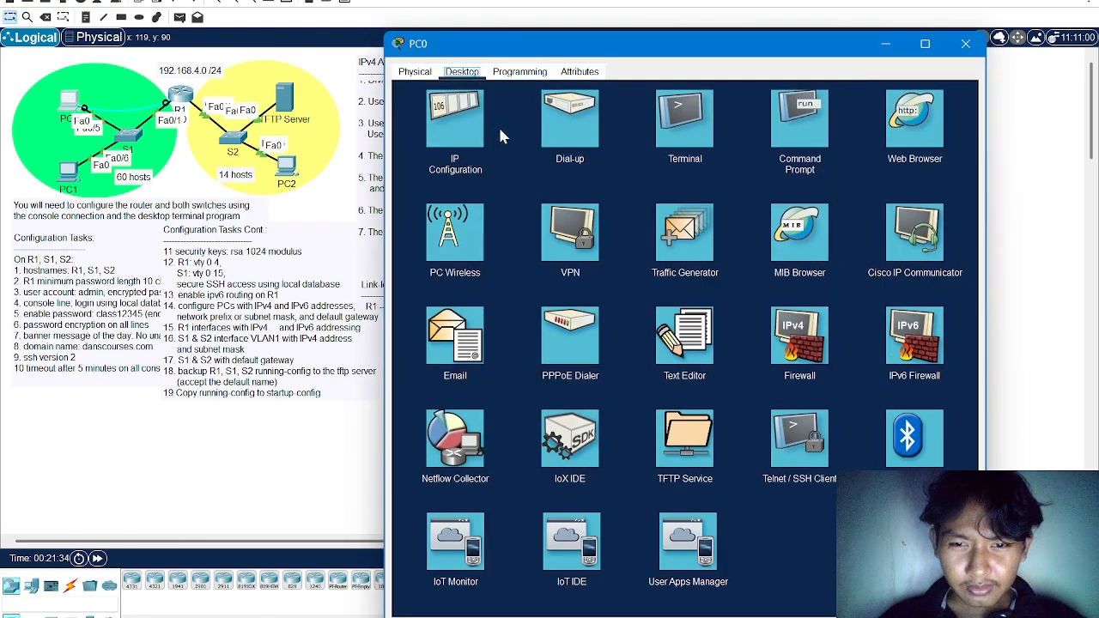
Open PC0's terminal to R1 and copy the running configuration to the TFTP host 192.168.4.194, accepting the default filename
click(685, 129)
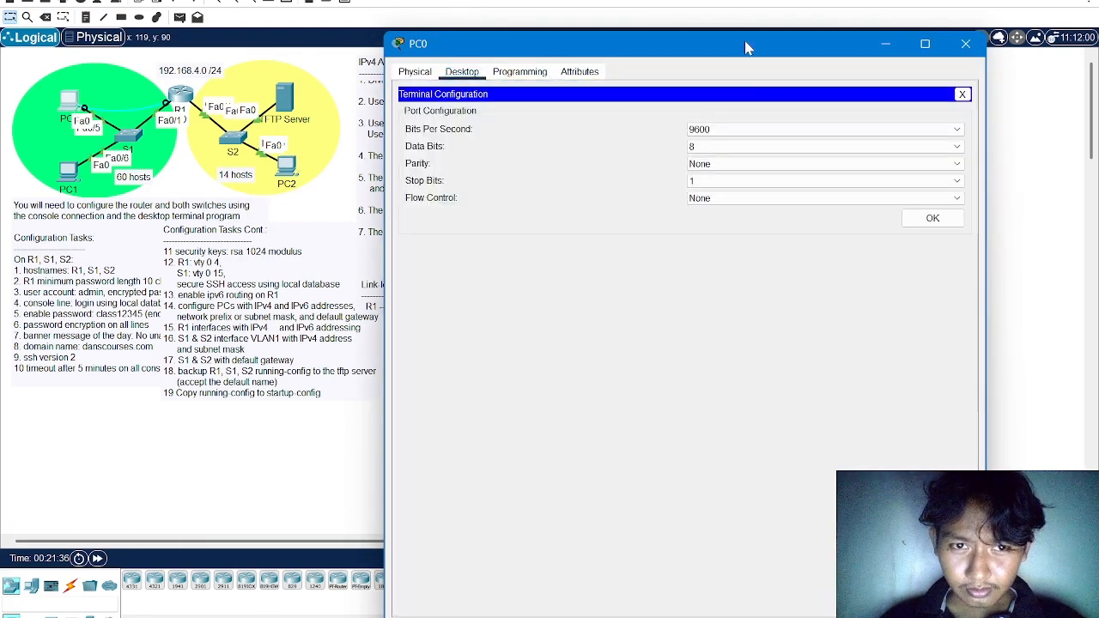
drag(745, 43, 618, 31)
click(804, 206)
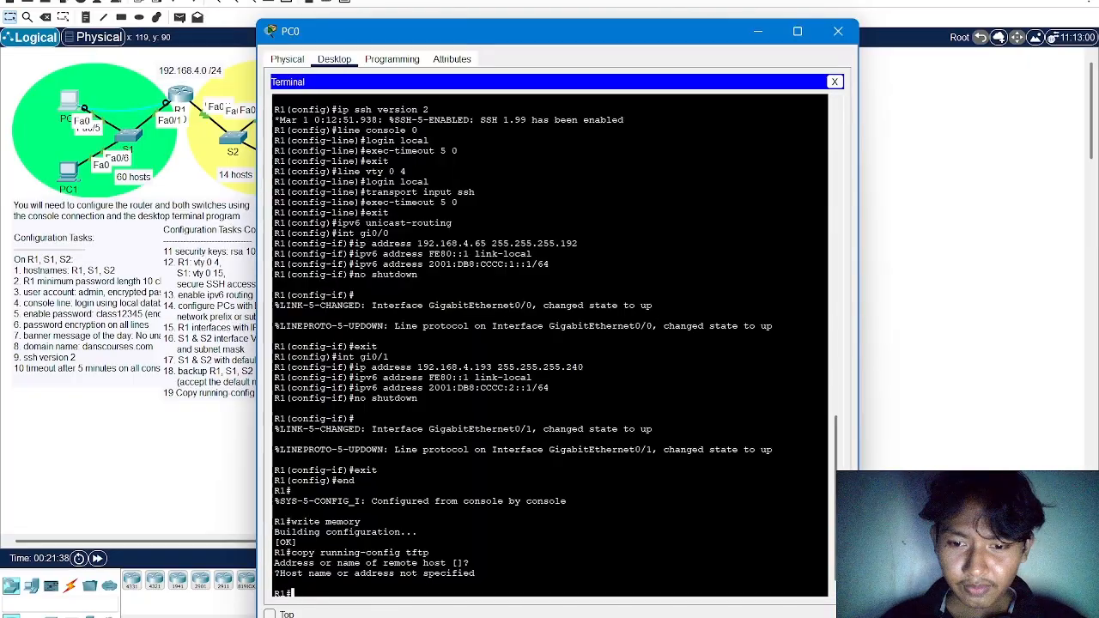
drag(410, 32, 367, 8)
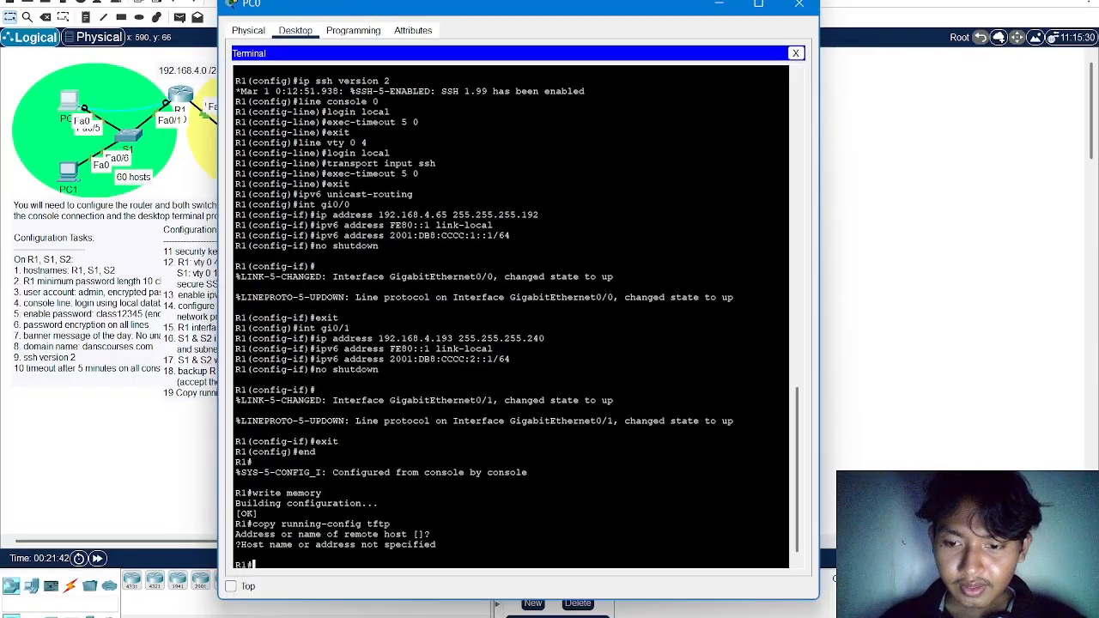
text(cop)
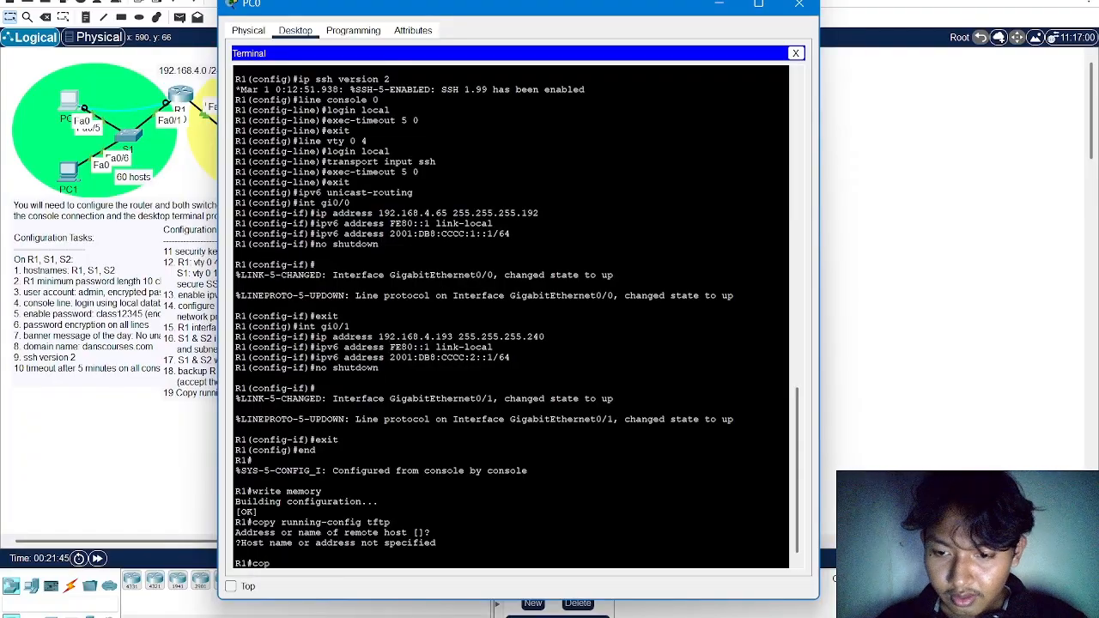
text(y running-config tftp)
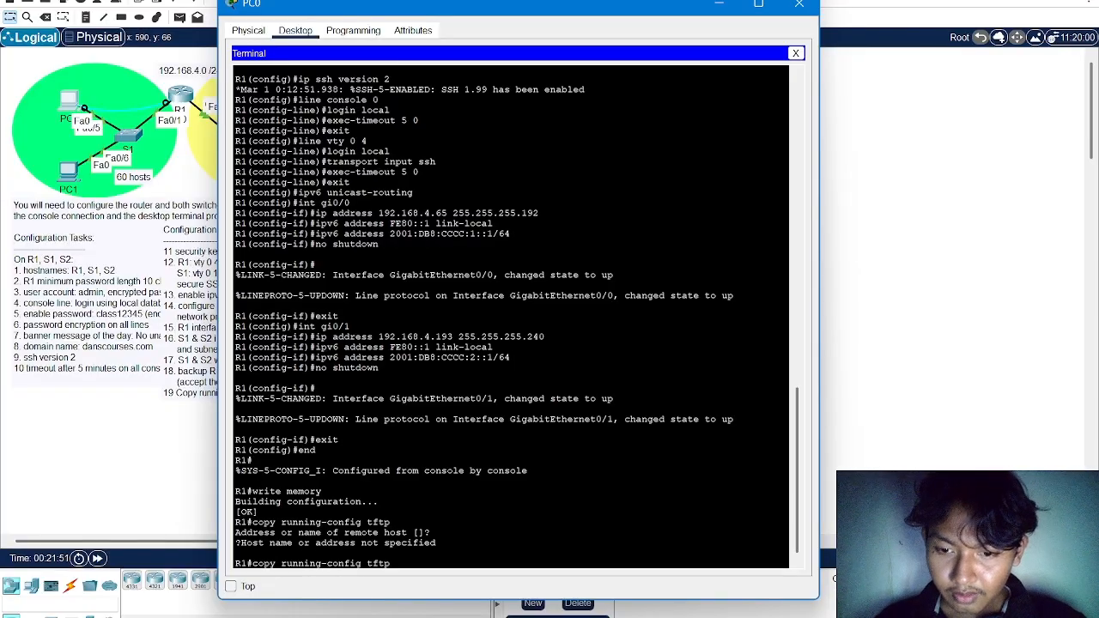
key(Return)
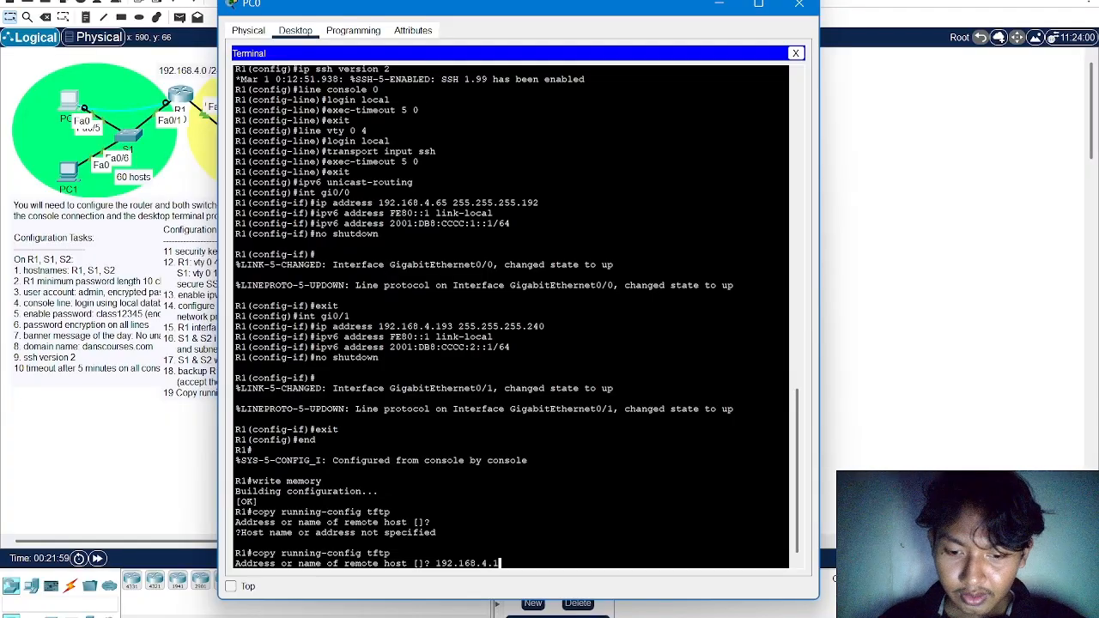
text(192.168.4.194)
key(Return)
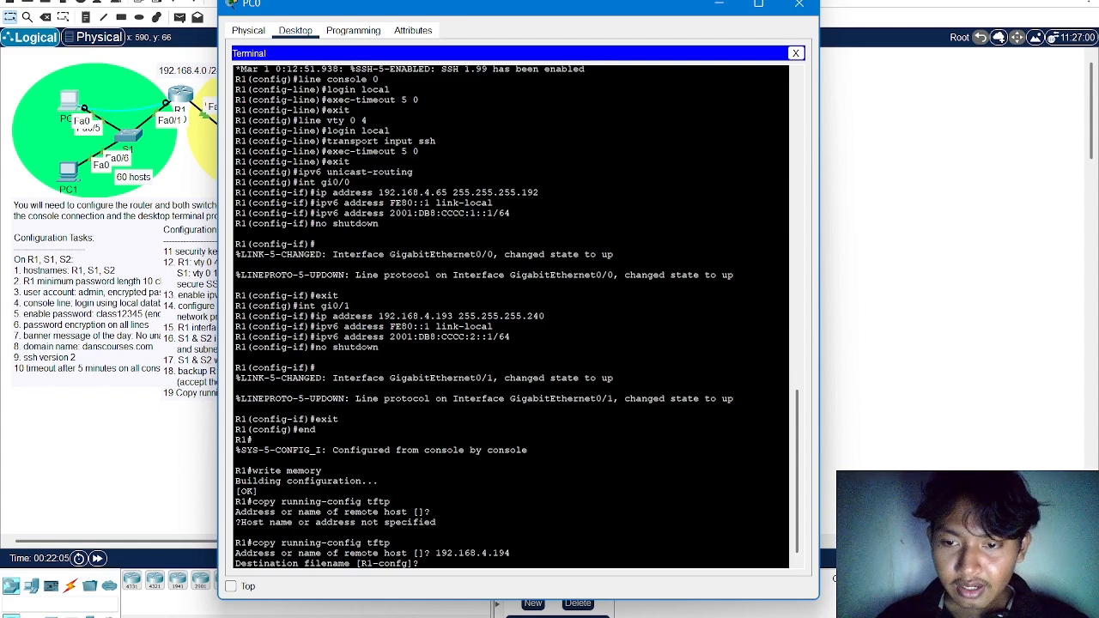
key(Return)
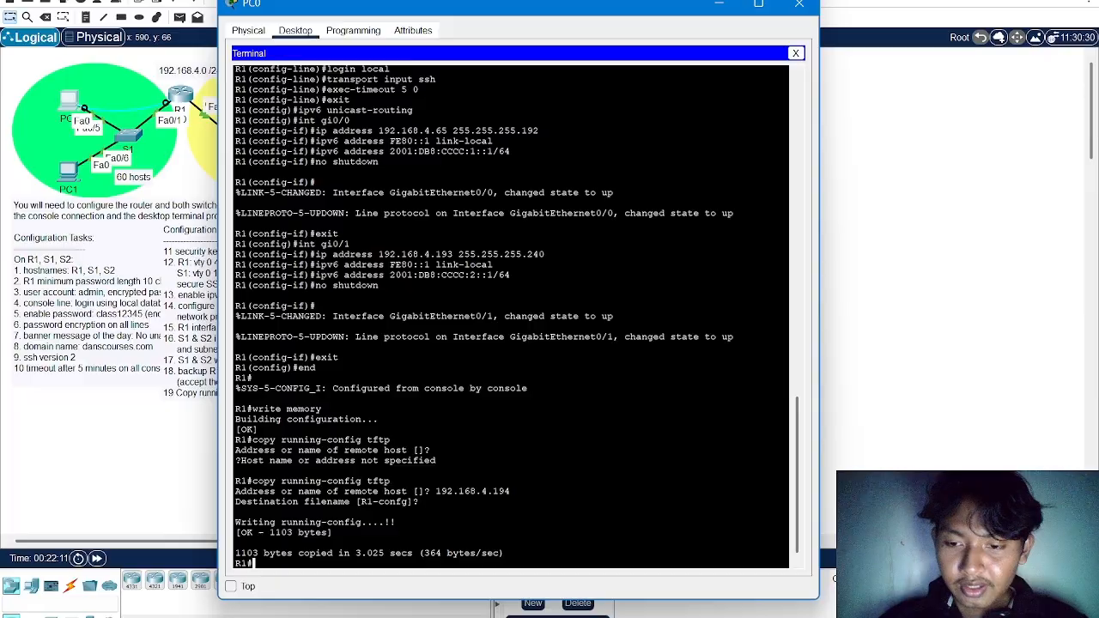
Close PC0 and check the TFTP Server's TFTP file list for the R1-confg backup, closing the server window when finished
click(799, 4)
click(294, 100)
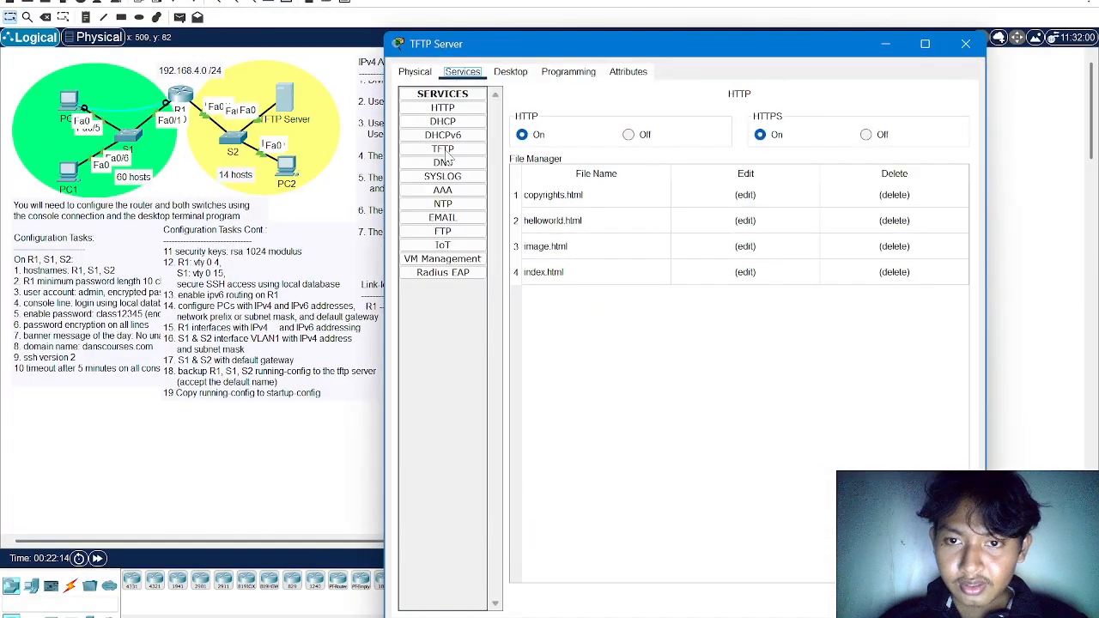
click(455, 150)
click(566, 161)
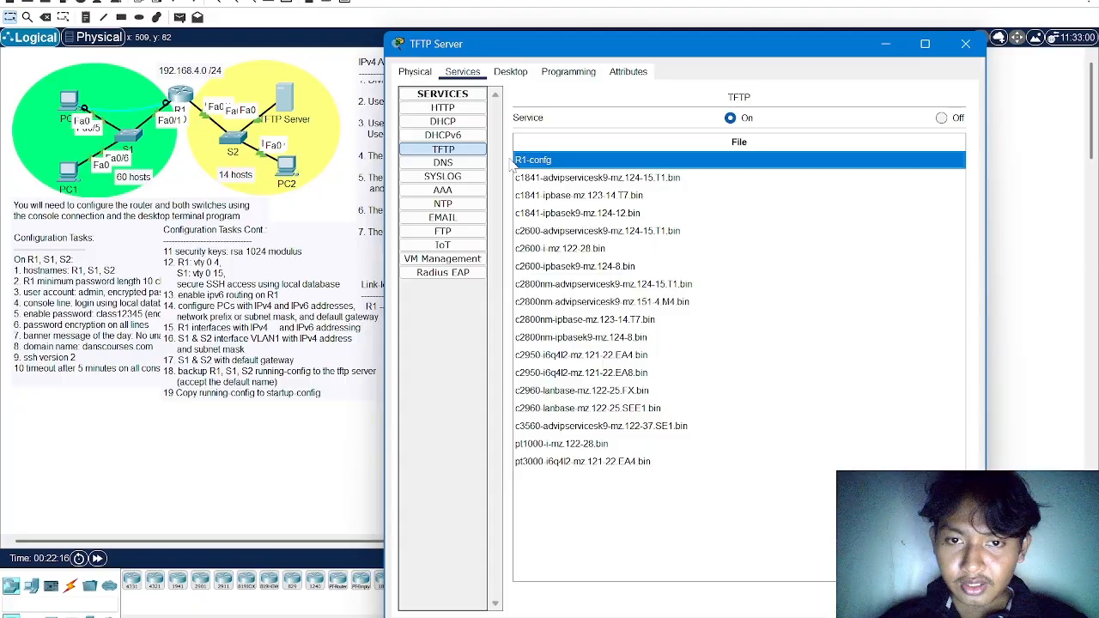
click(965, 45)
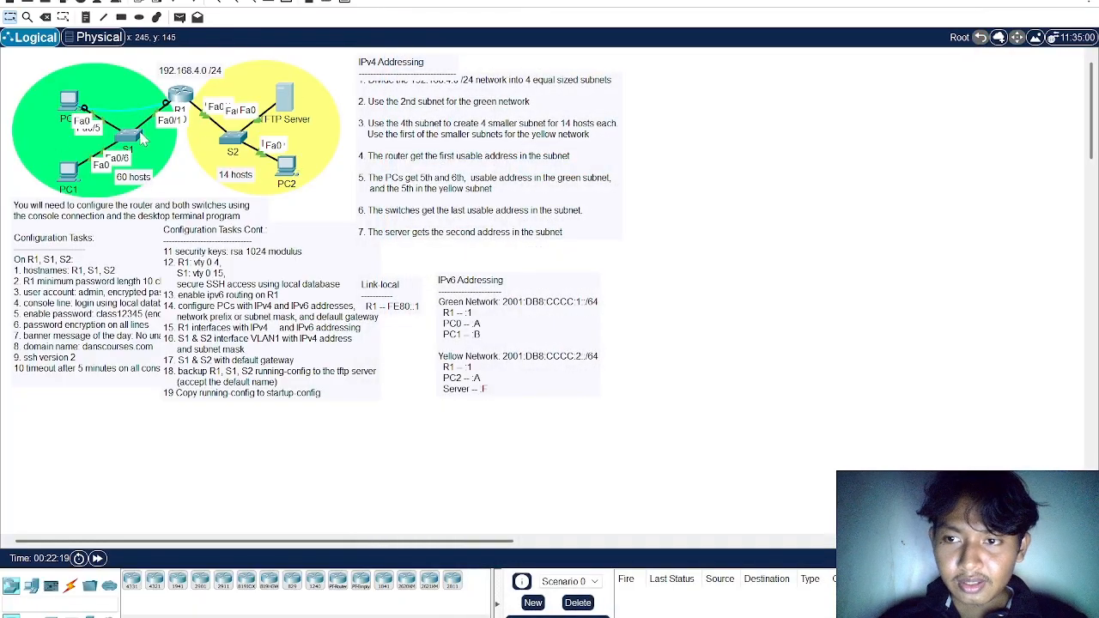
Review the configuration tasks for R1, S1 and S2 in the PT Activity instructions
key(alt+Tab)
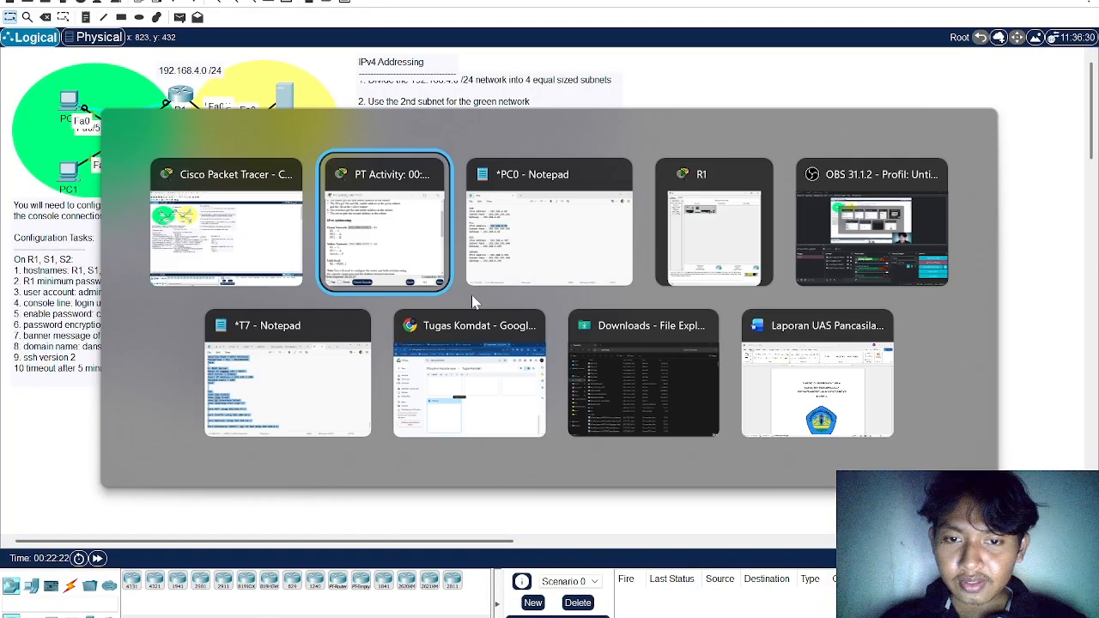
scroll(526, 289, down, 5)
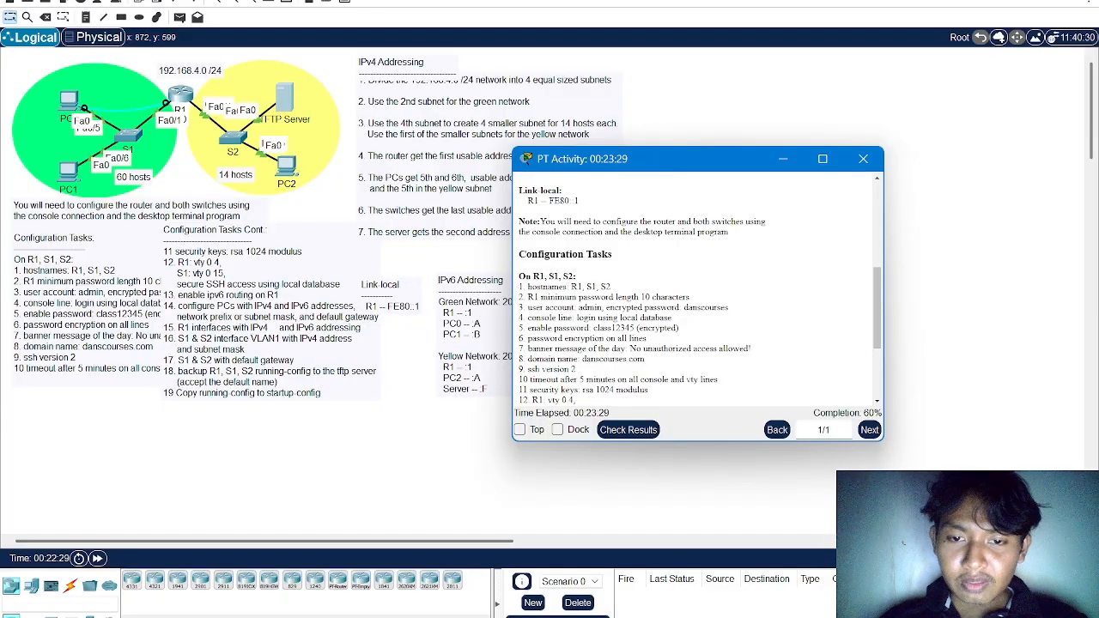
drag(518, 287, 692, 388)
scroll(691, 388, up, 5)
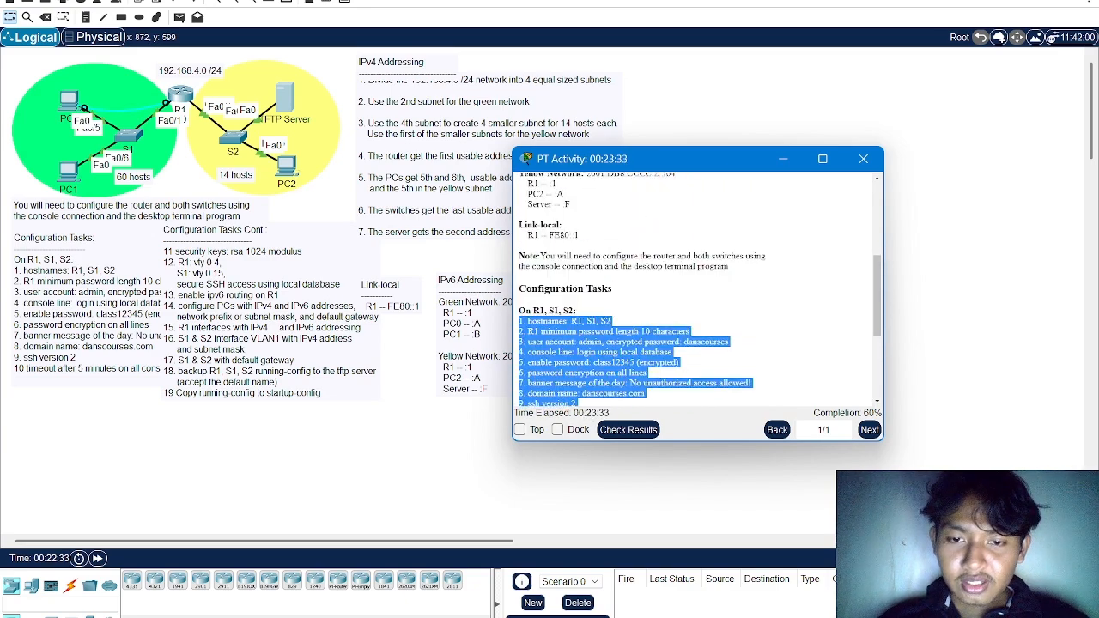
click(675, 104)
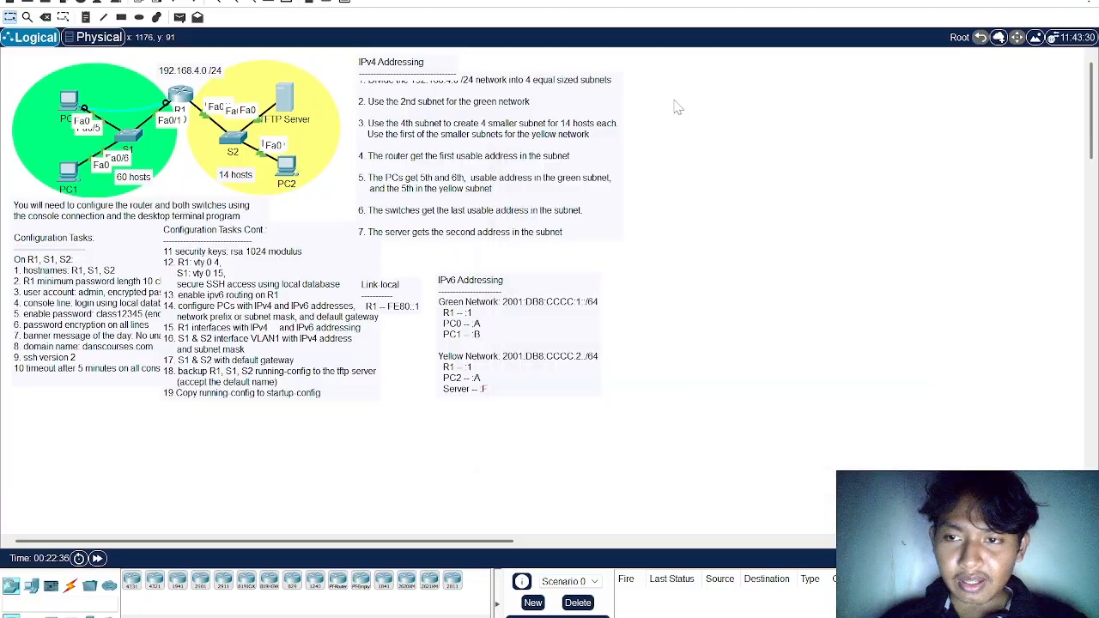
Move PC0's console cable from R1 to the Console port of switch S1
click(127, 137)
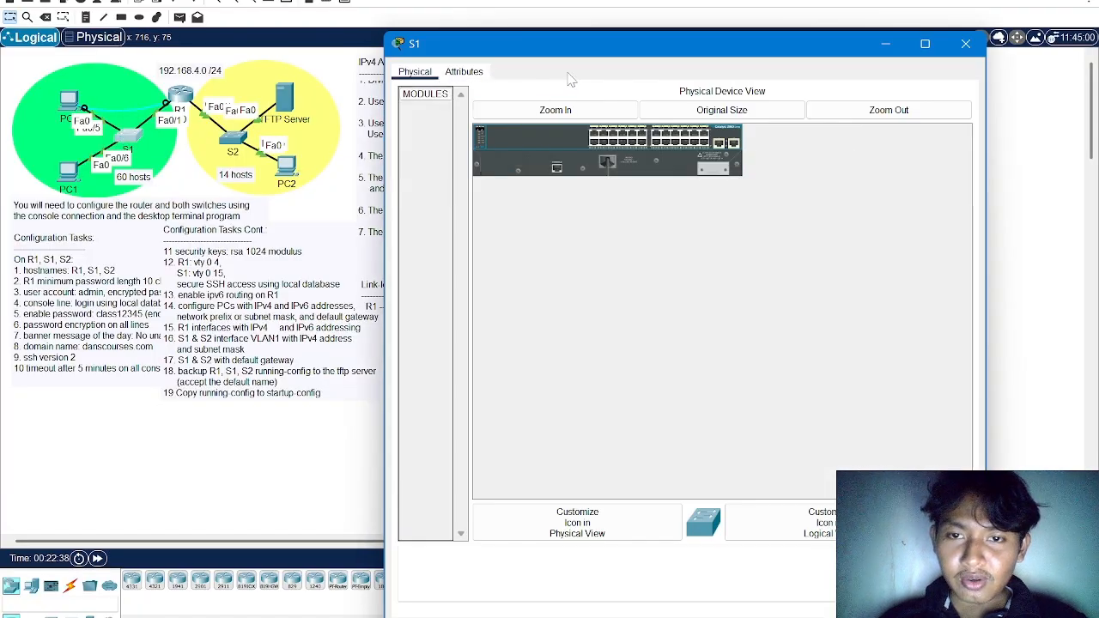
click(963, 45)
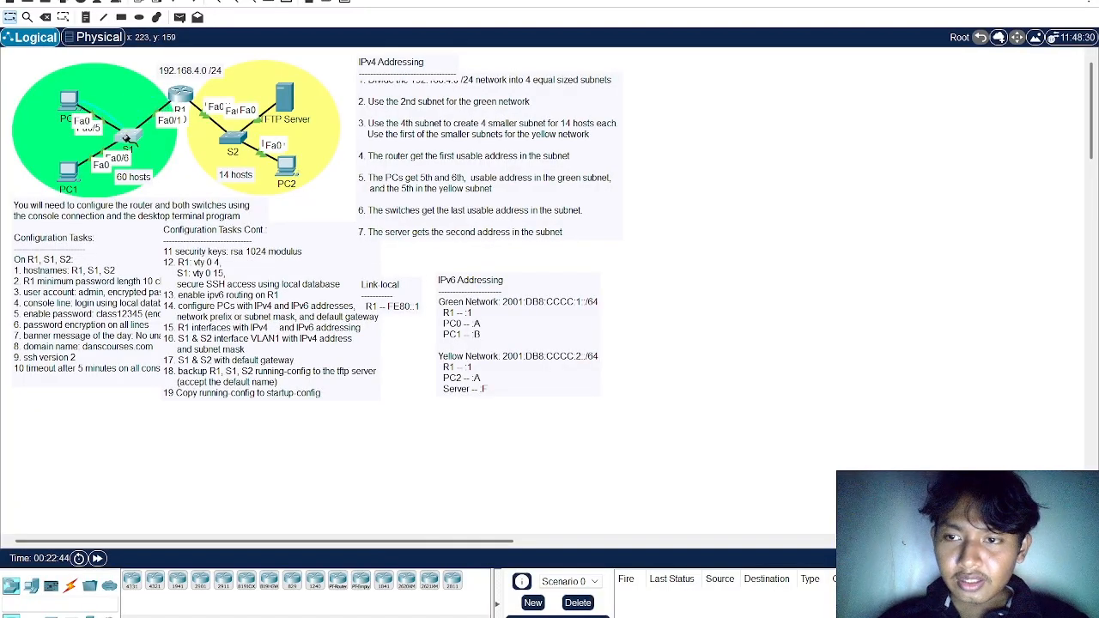
click(129, 137)
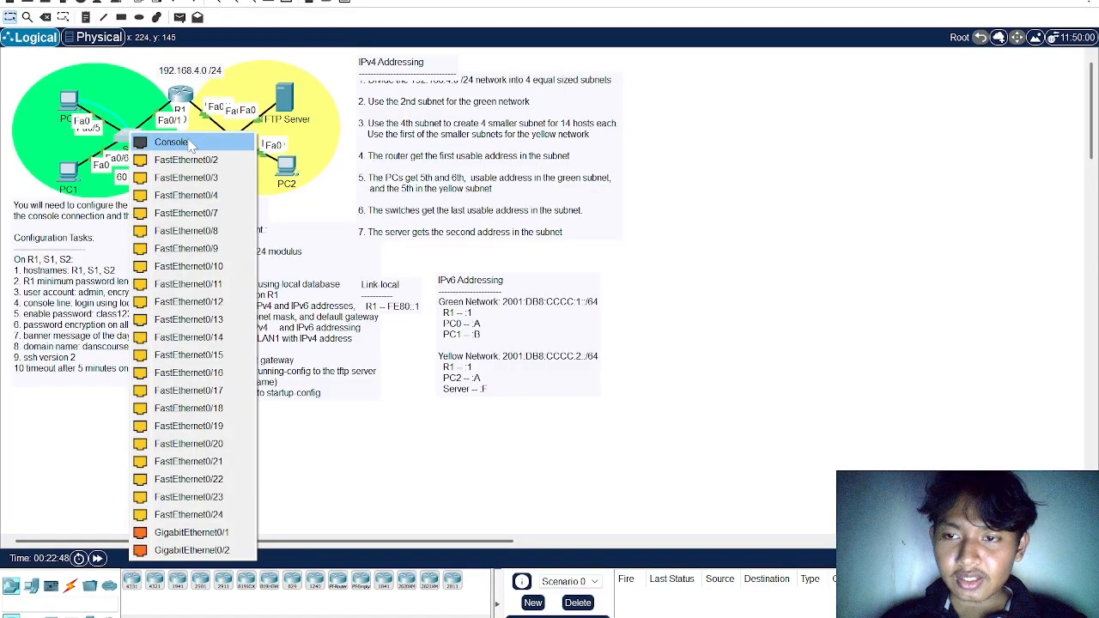
click(171, 141)
Start a terminal session from PC0 to S1's console using the default port settings
click(69, 99)
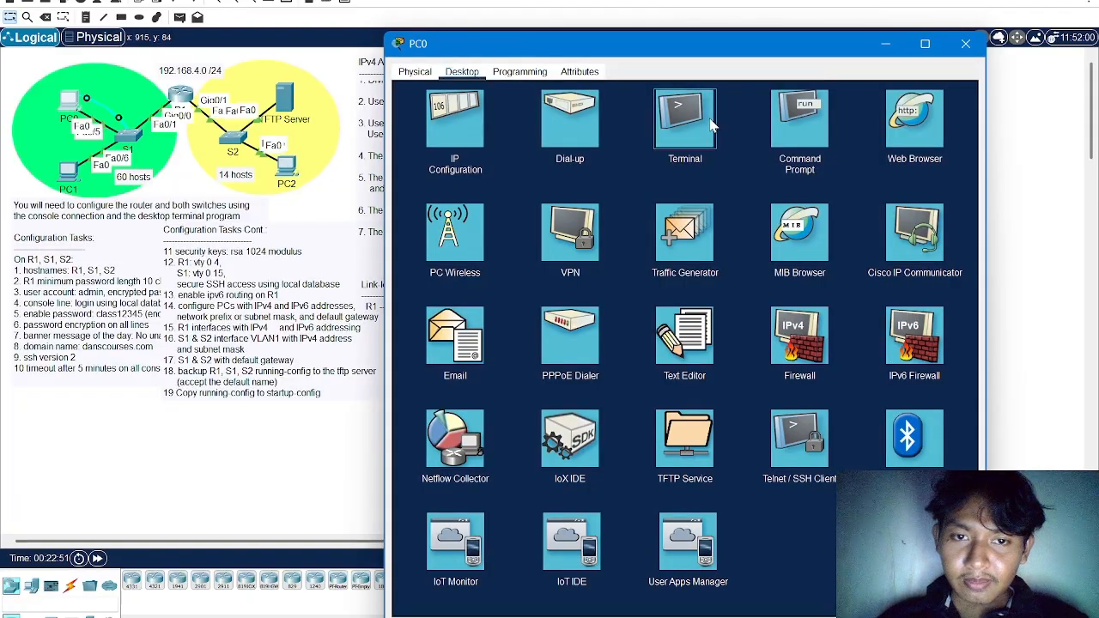
click(691, 125)
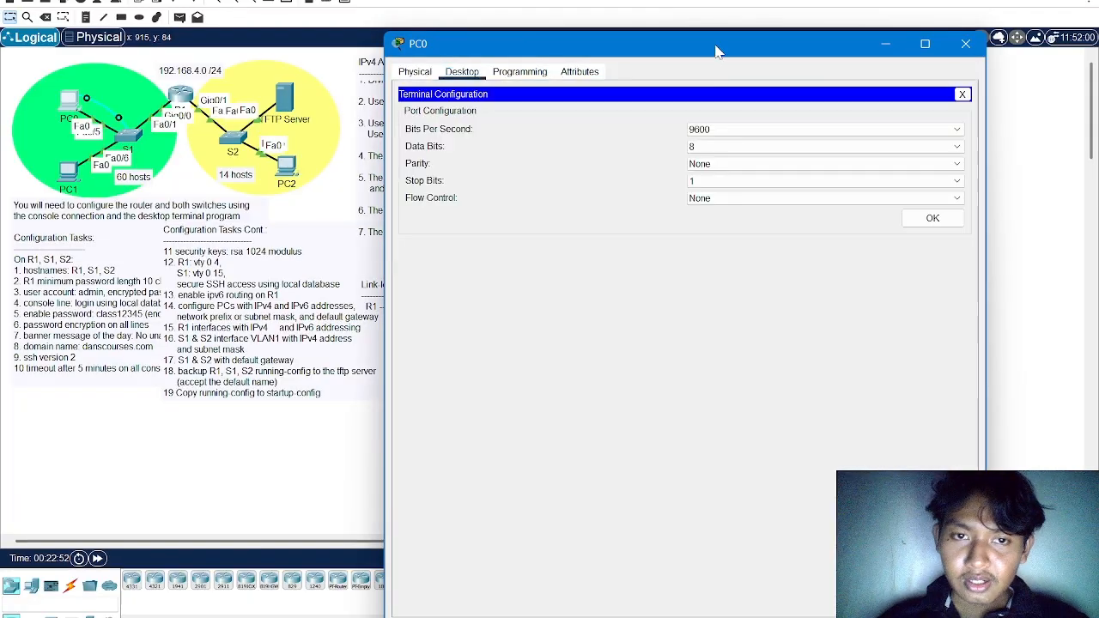
drag(717, 51, 433, 43)
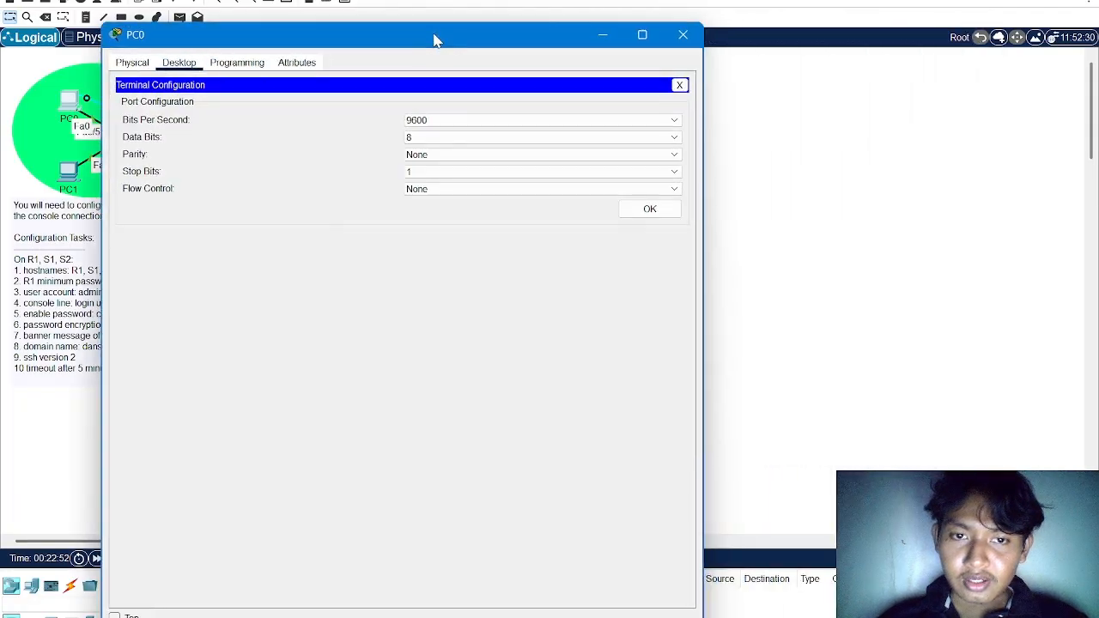
click(648, 211)
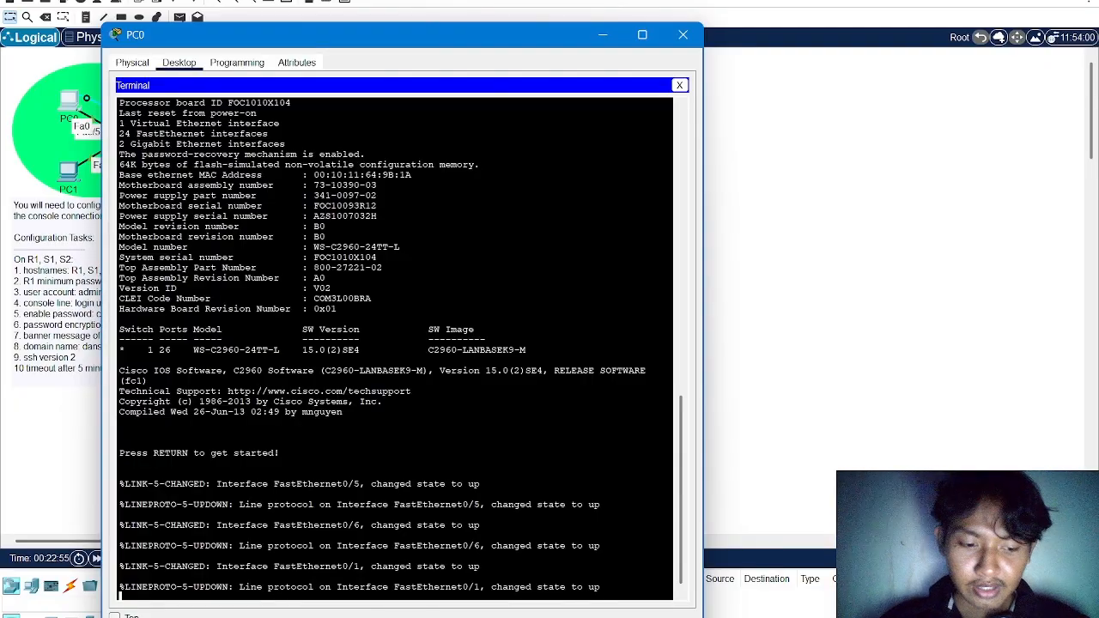
key(Return)
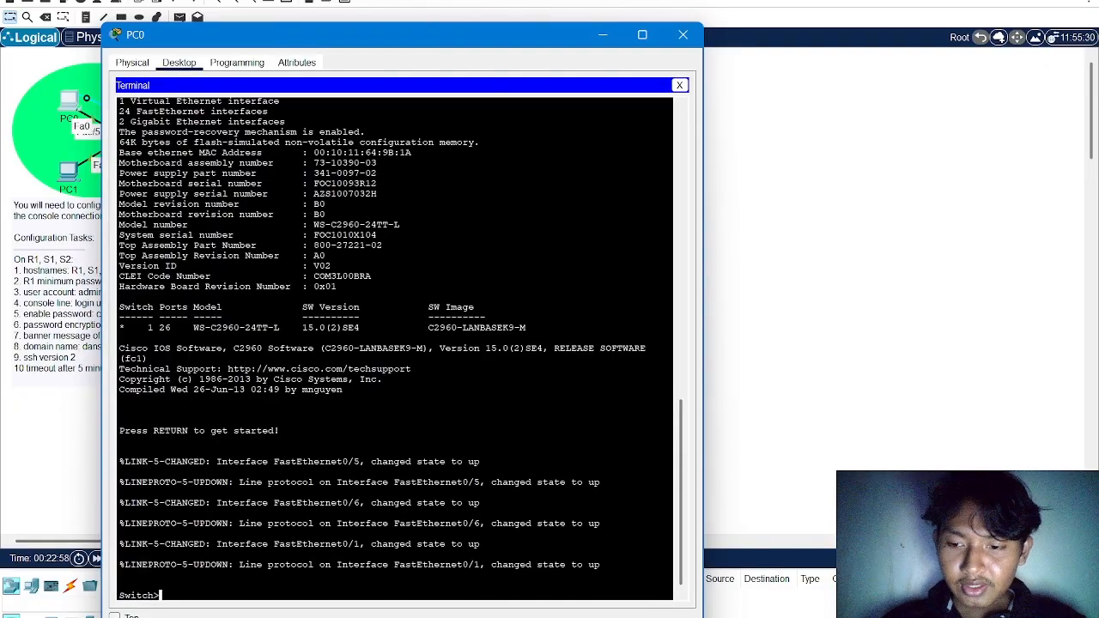
Enter privileged mode and global configuration mode on the switch
text(en)
key(Return)
text(conf )
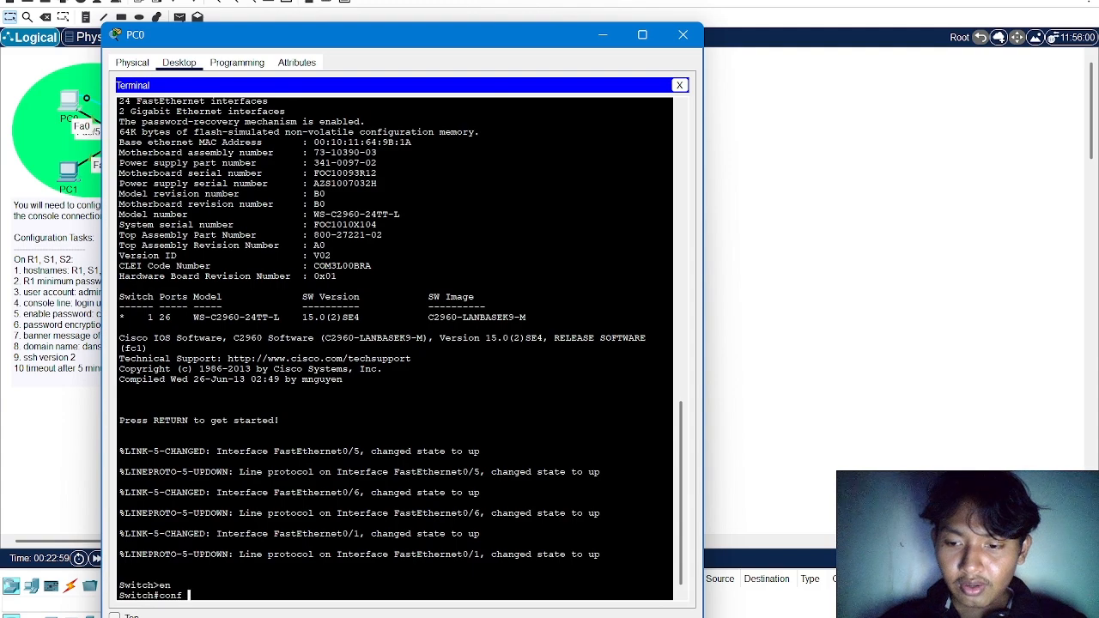
text(t)
key(Return)
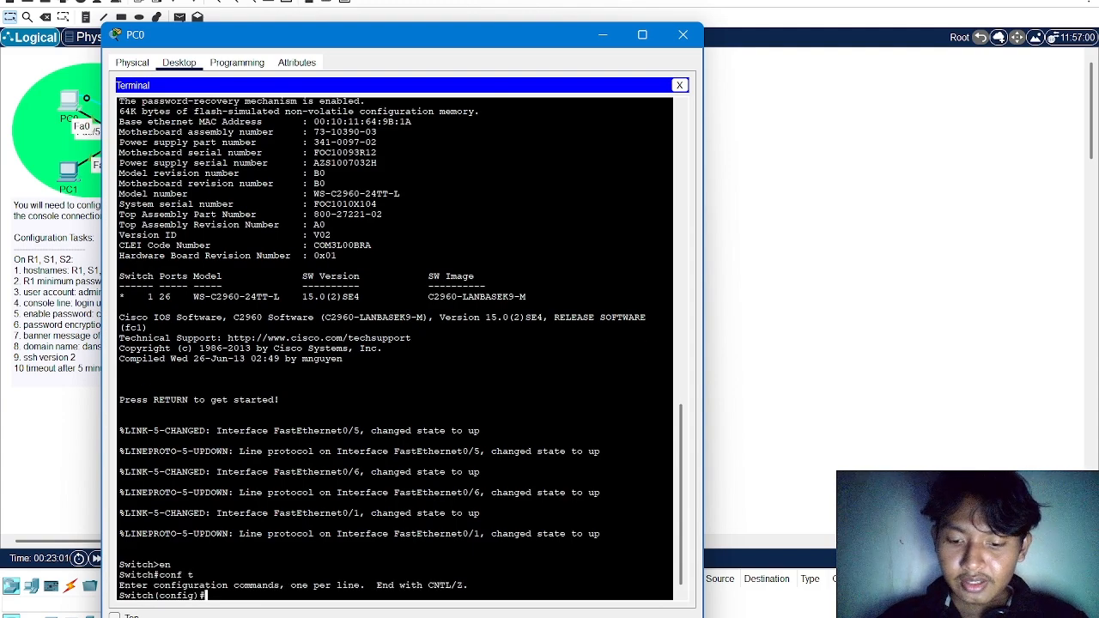
text(hostname)
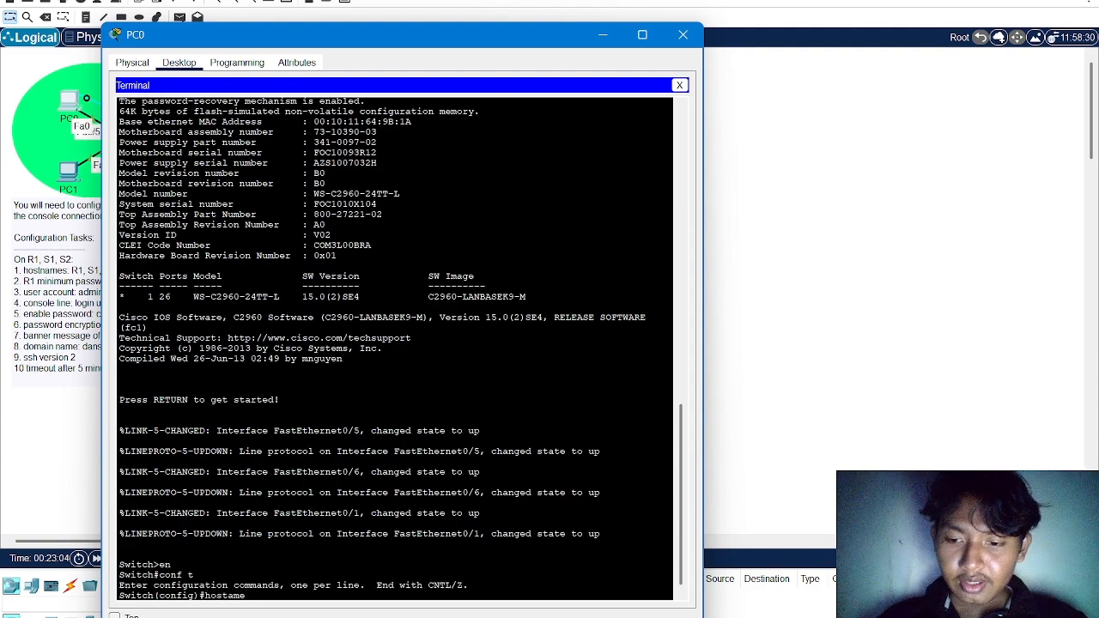
text( S1)
key(Return)
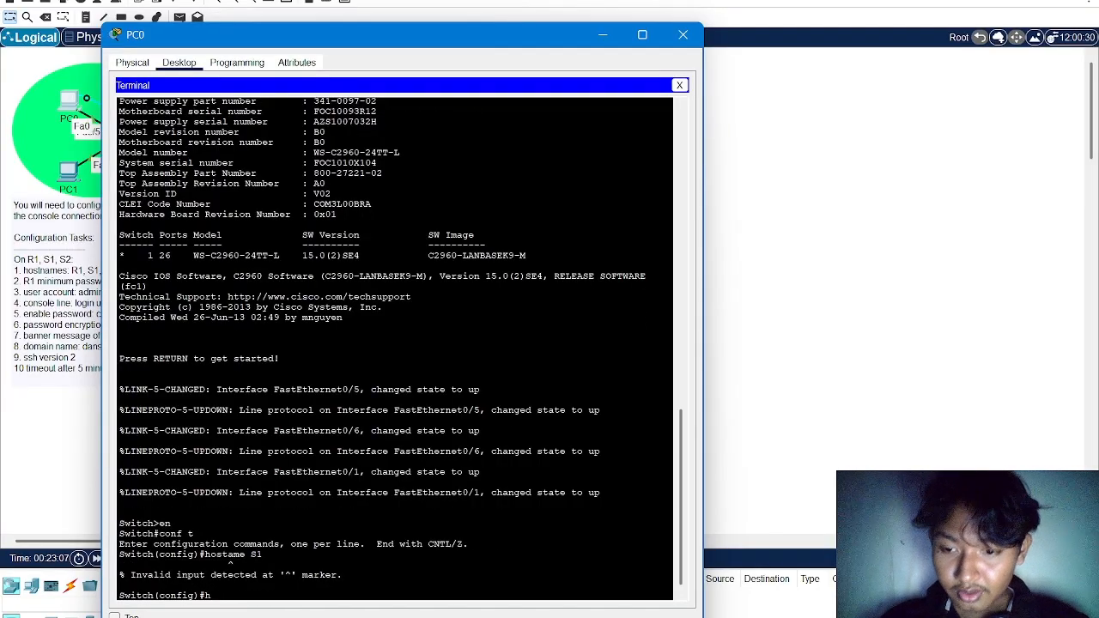
Set the switch's hostname to S1
text(hostname )
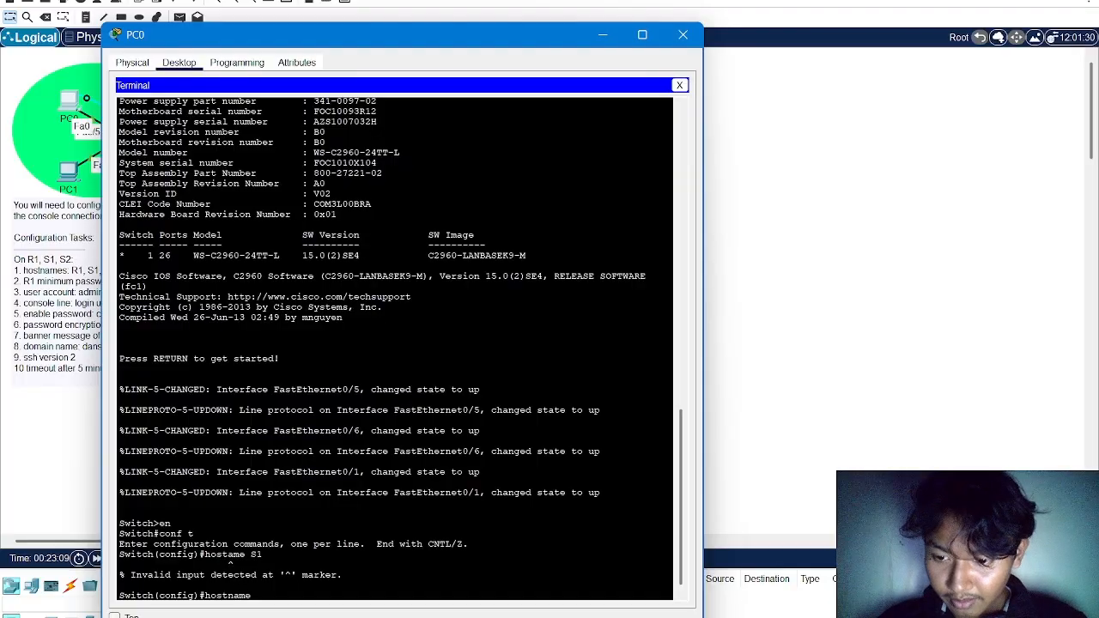
text(S1)
key(Return)
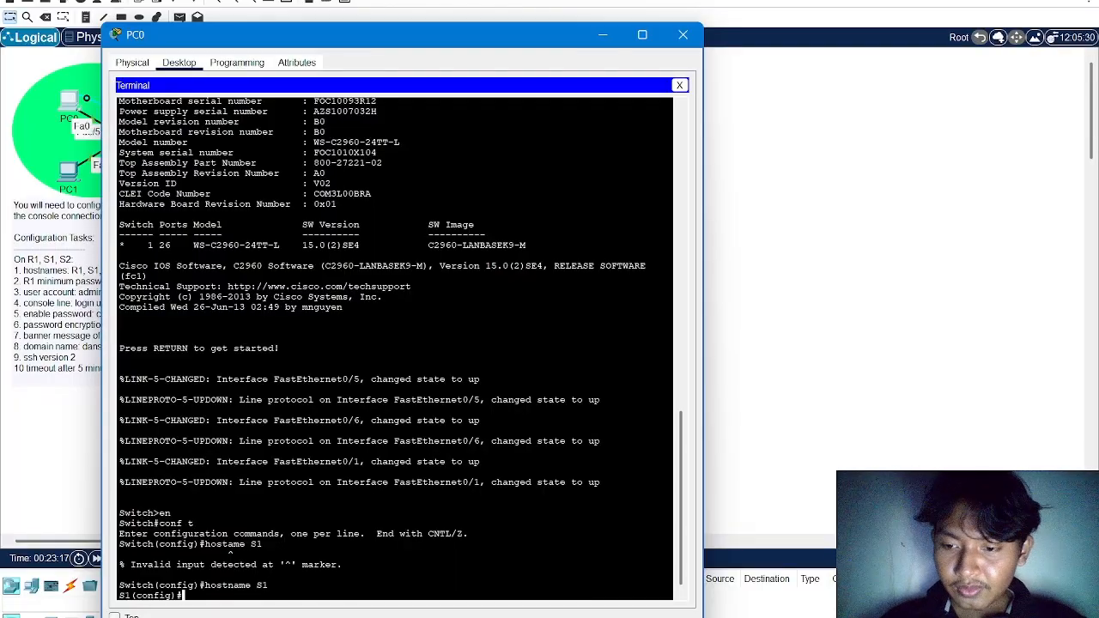
Try to turn on password encryption on S1 with the command security password-encryption
text(ser)
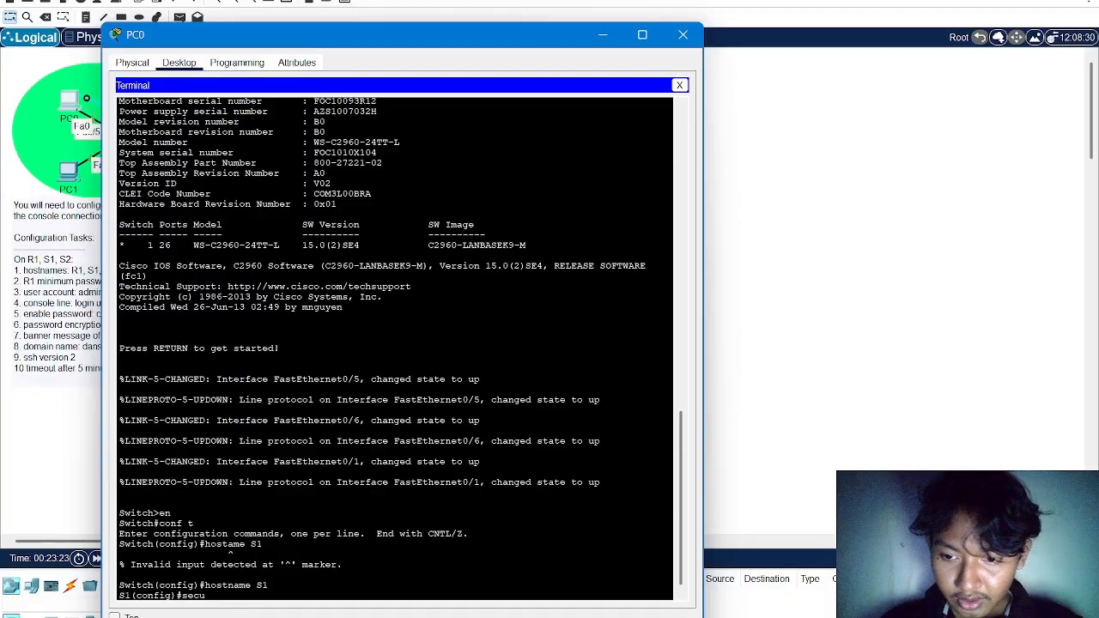
text(urity)
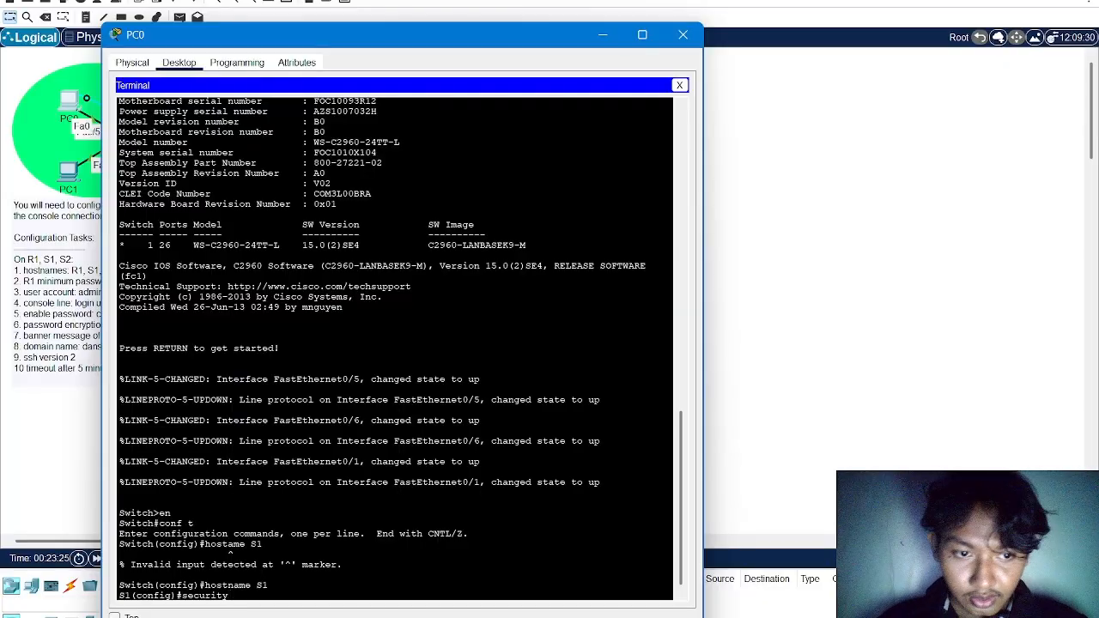
text( password-)
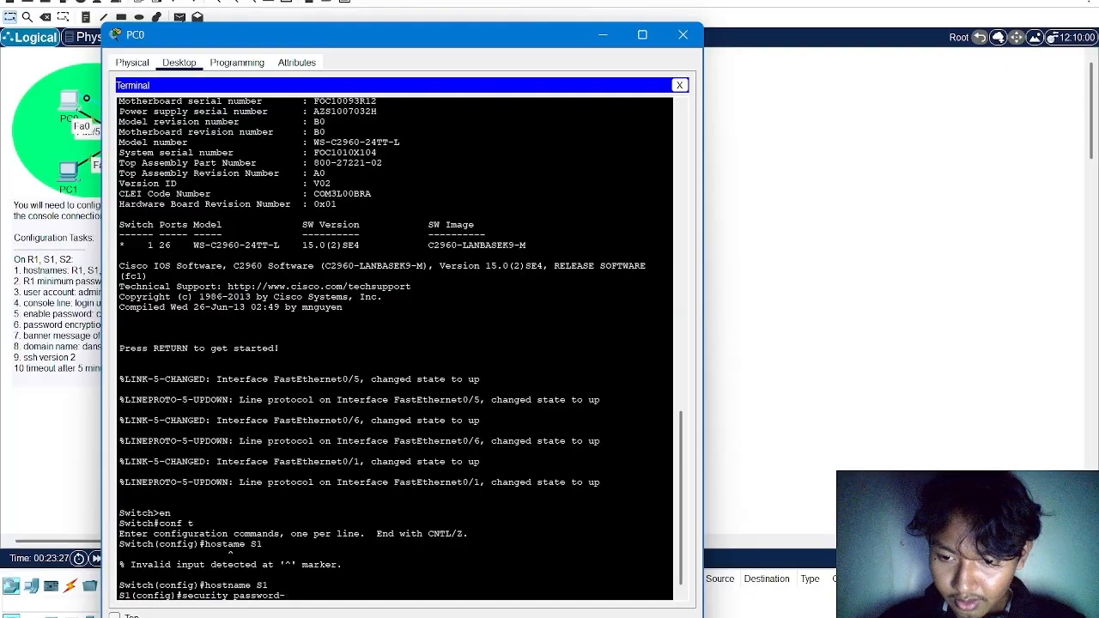
text(encryptio)
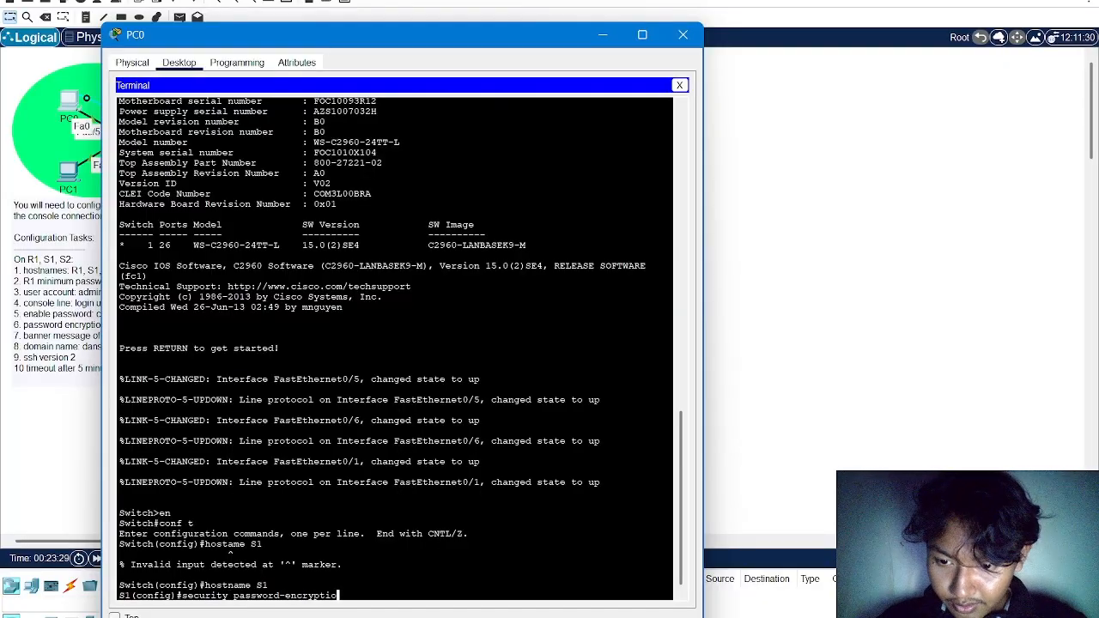
text(n)
key(Return)
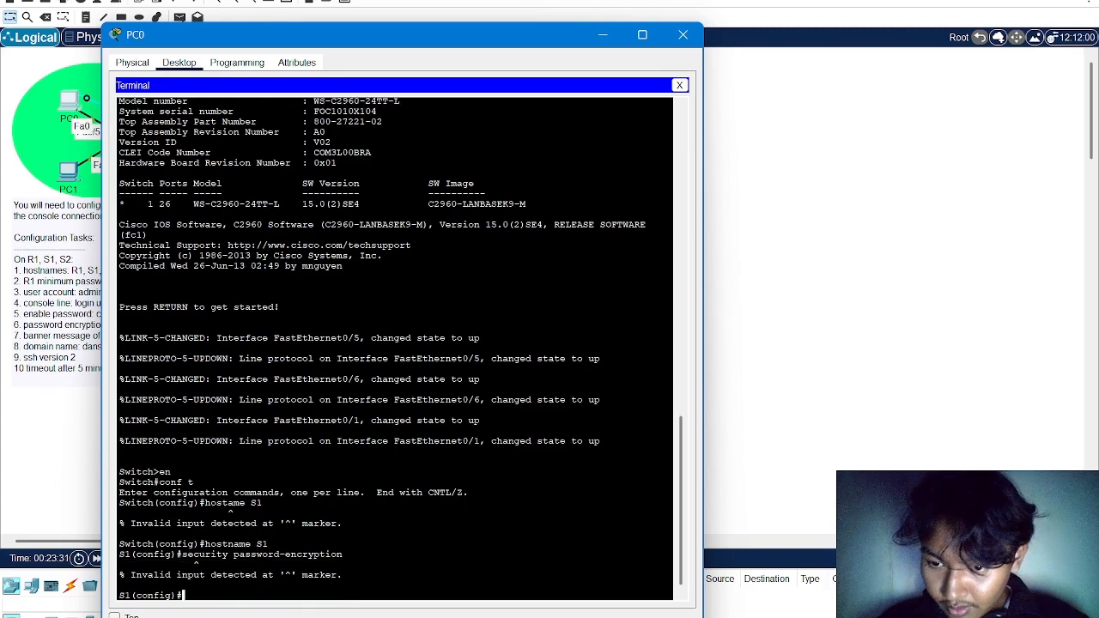
Correct the previous command to service password-encryption and run it to encrypt S1's passwords
key(Up)
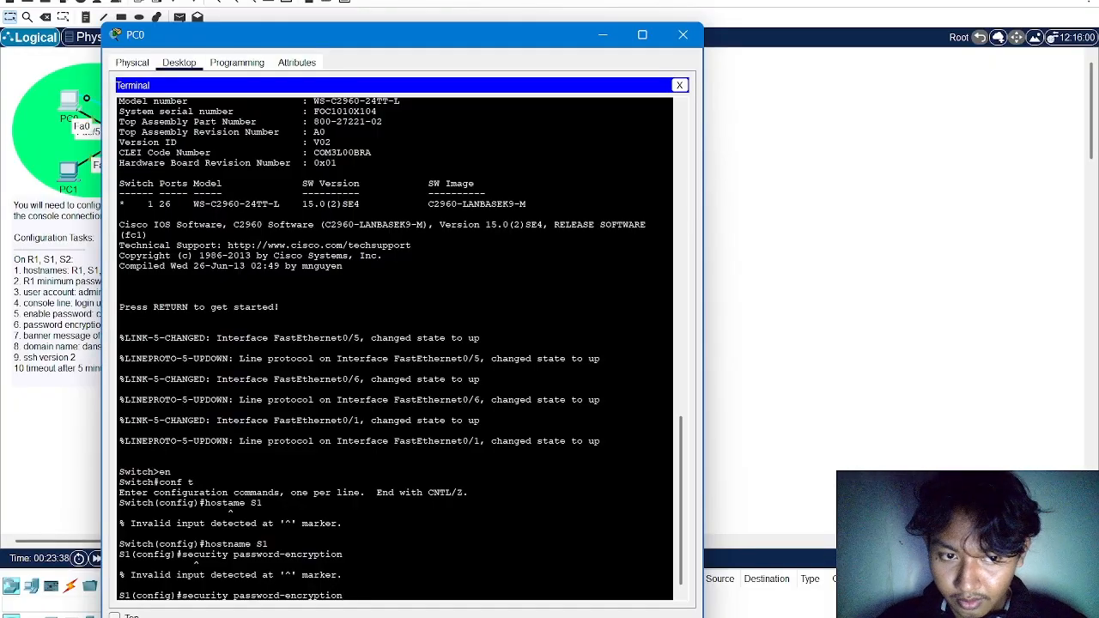
key(Left)
key(Left)
key(Left)
key(Left)
key(Left)
key(Left)
key(Left)
key(Left)
key(Left)
key(Left)
key(Left)
key(Left)
key(Left)
key(Left)
key(Left)
key(Left)
key(Left)
key(Left)
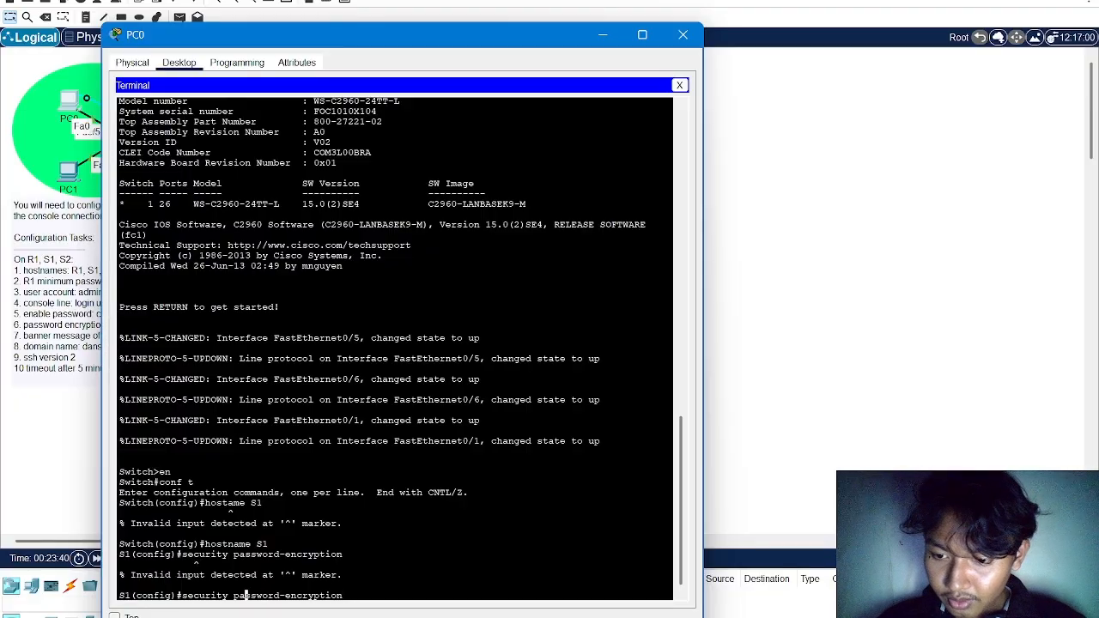
key(BackSpace)
key(BackSpace)
key(BackSpace)
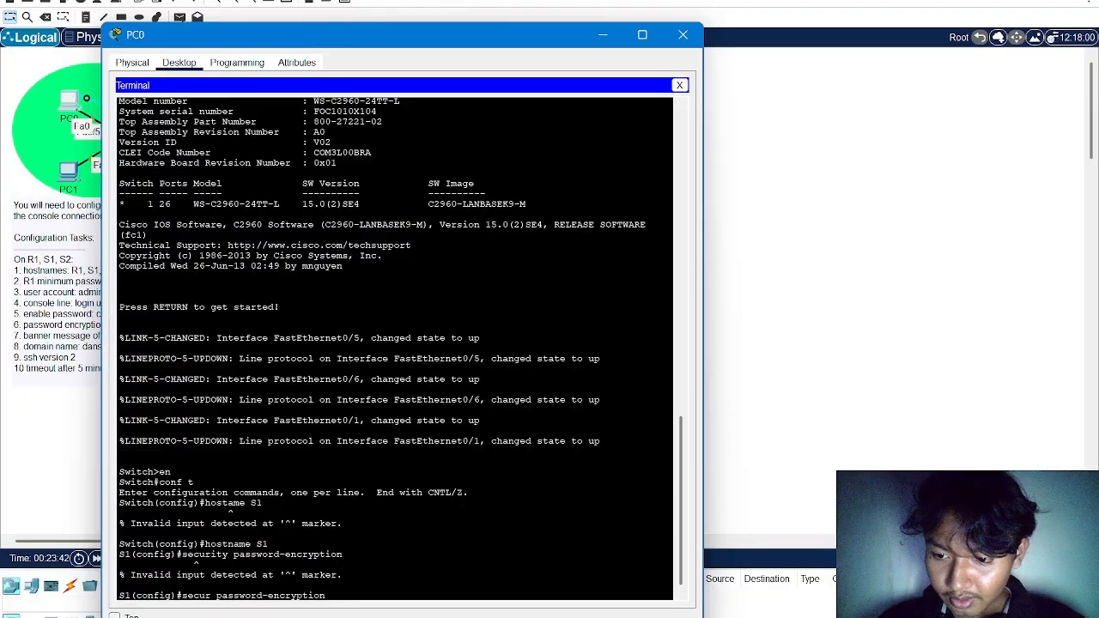
key(BackSpace)
key(BackSpace)
key(BackSpace)
key(BackSpace)
key(BackSpace)
text(servi)
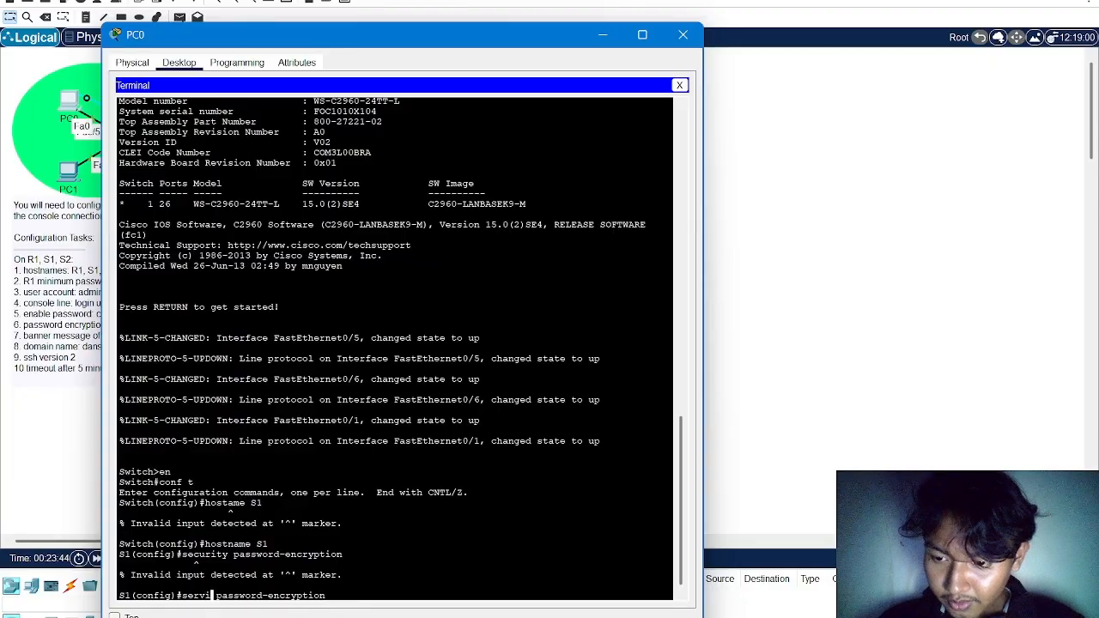
text(ce)
key(Return)
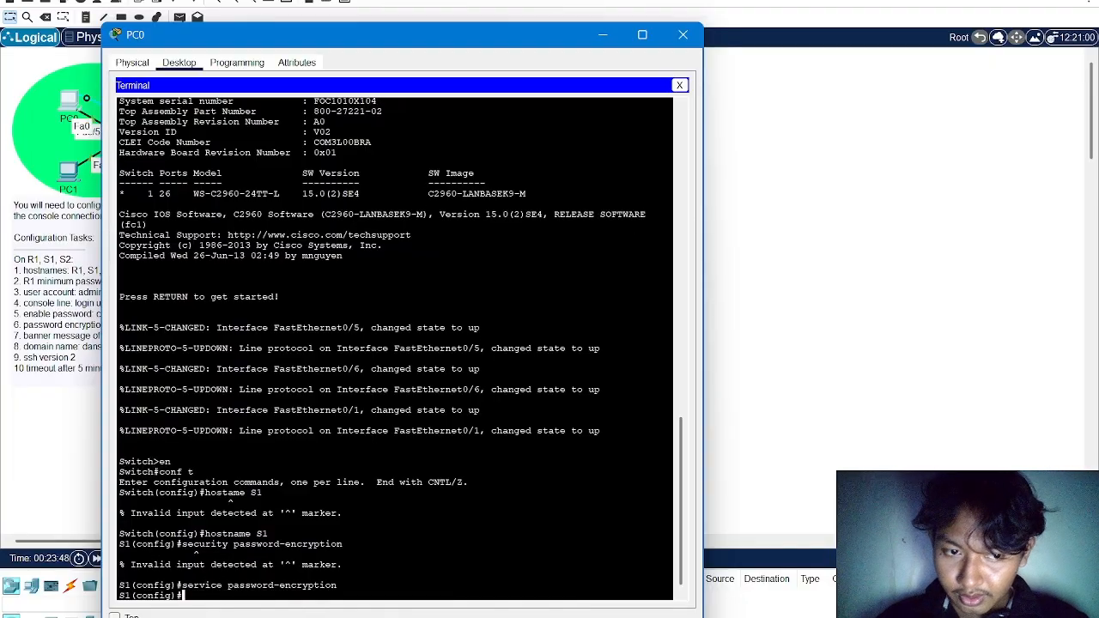
Set the encrypted privileged-mode password on S1 with enable secret and the enable password
text(enable sec)
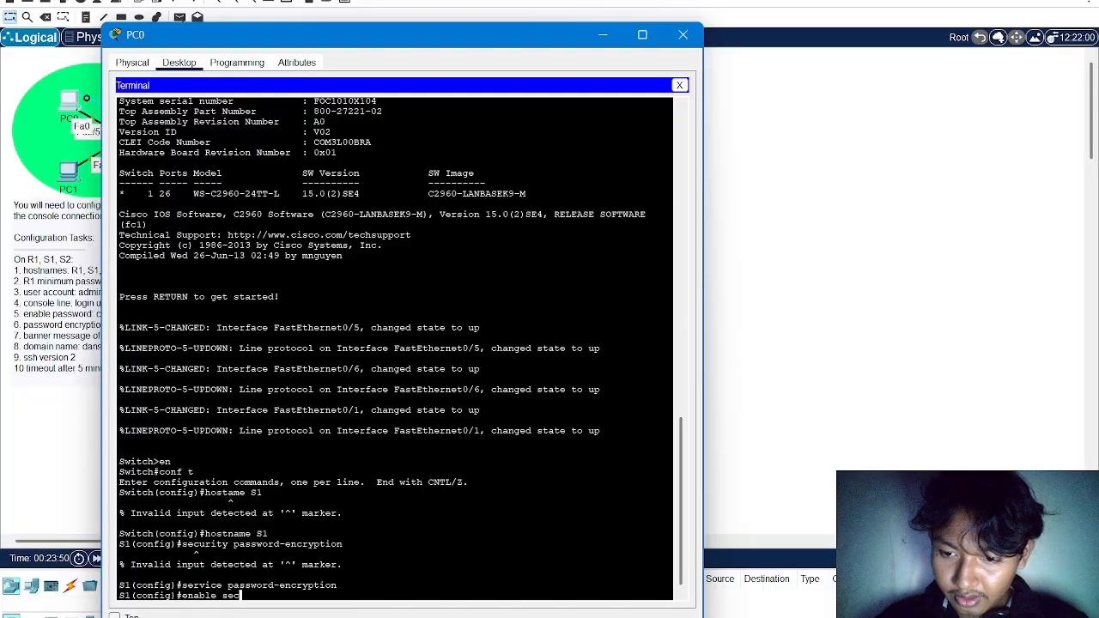
text(ret)
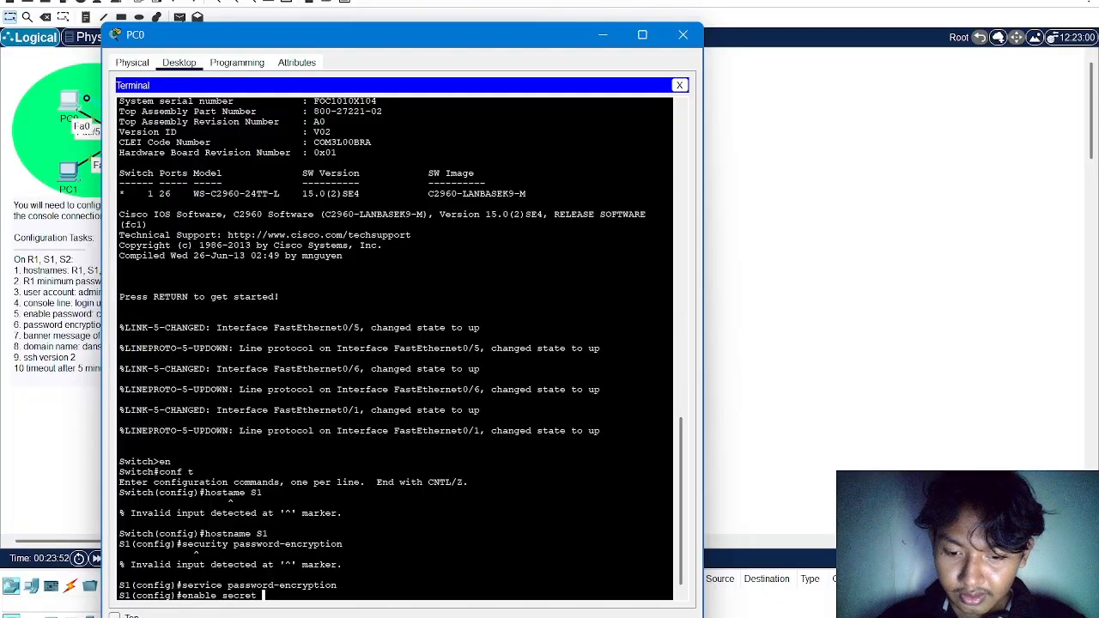
text( class12345)
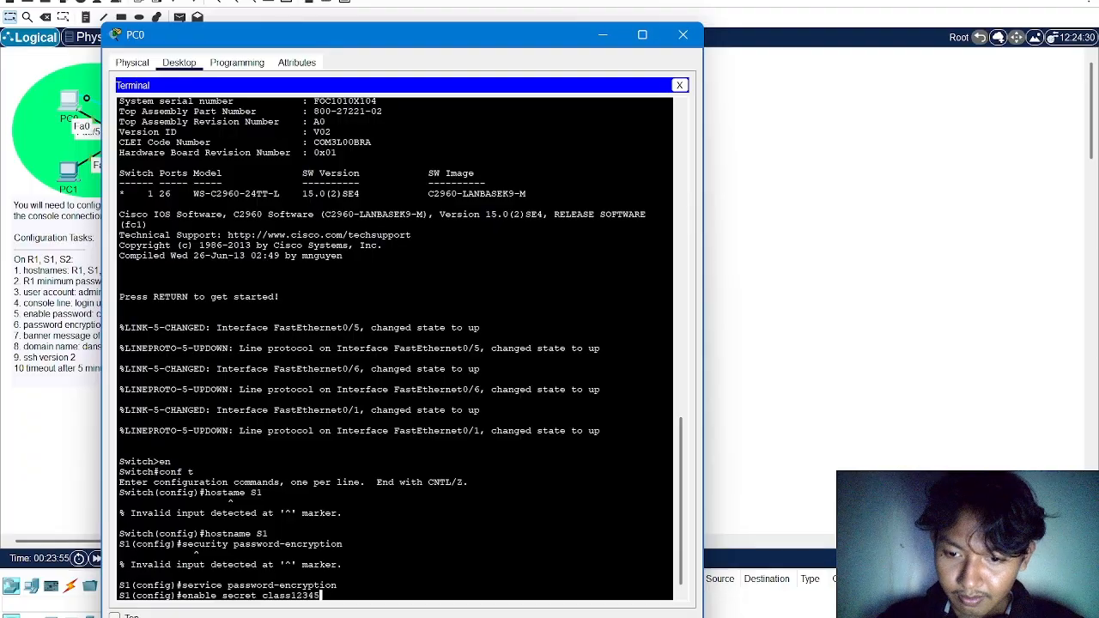
key(Return)
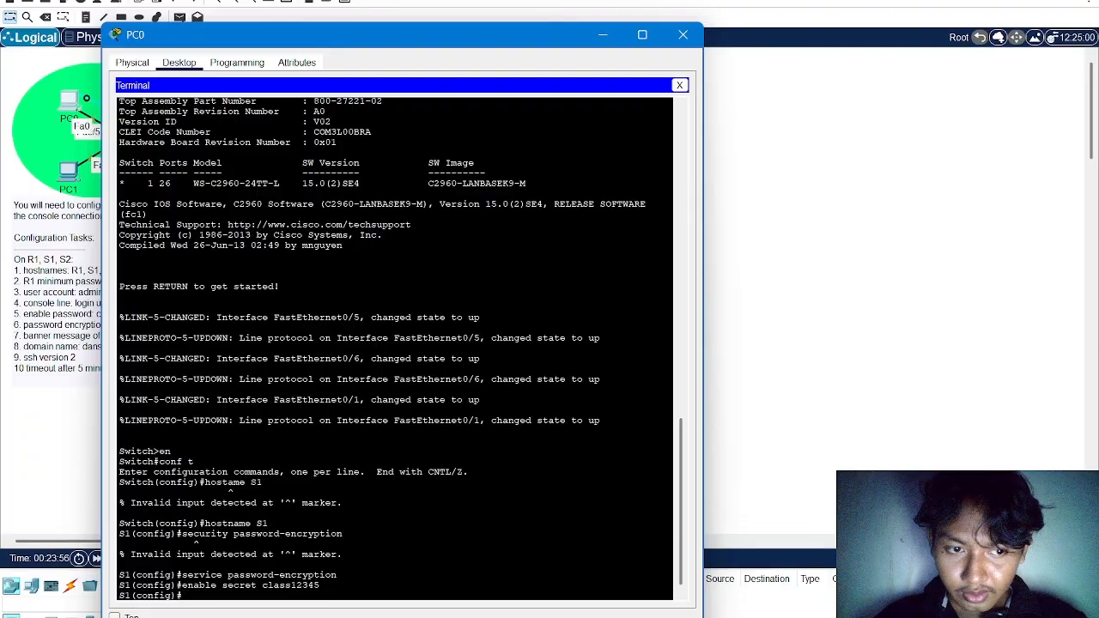
Create the local user account admin on S1 with its secret password
text(username admin)
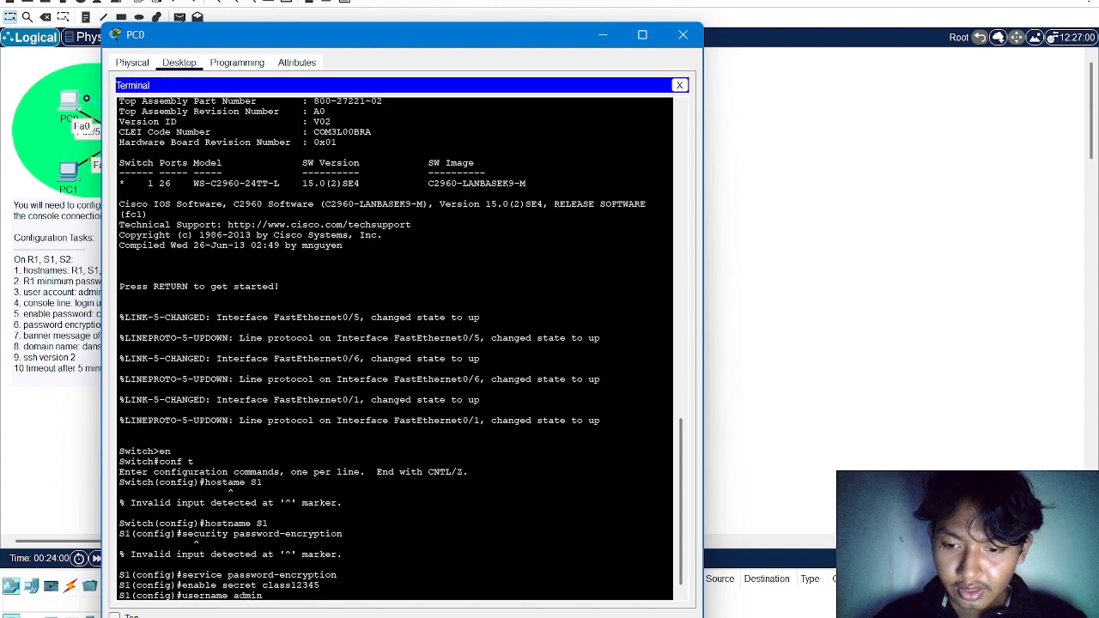
text( secr)
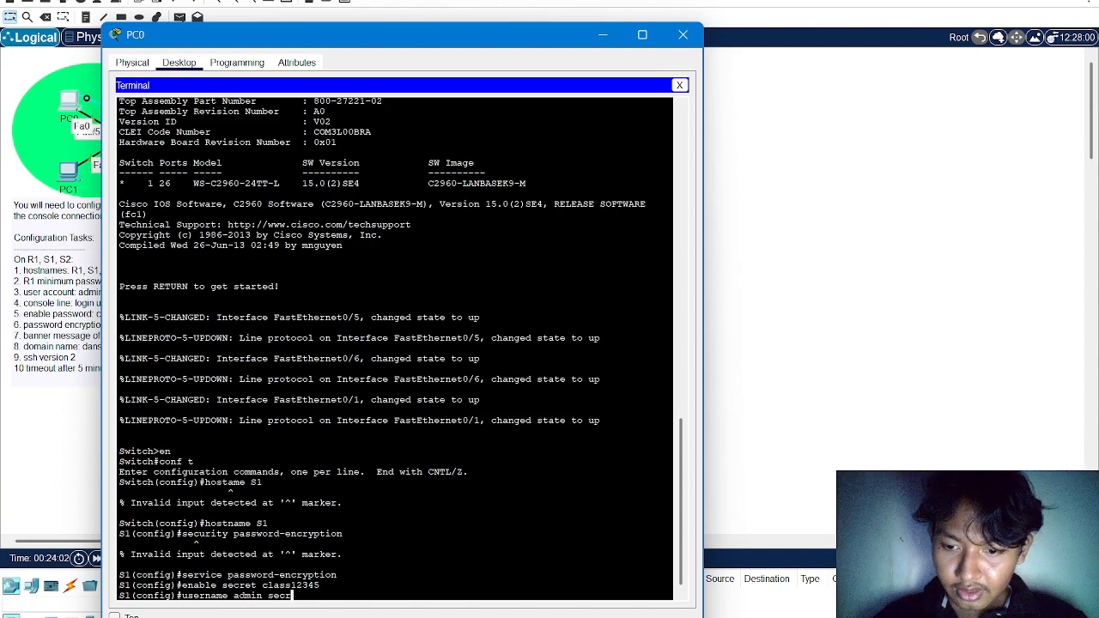
text(et danscourses)
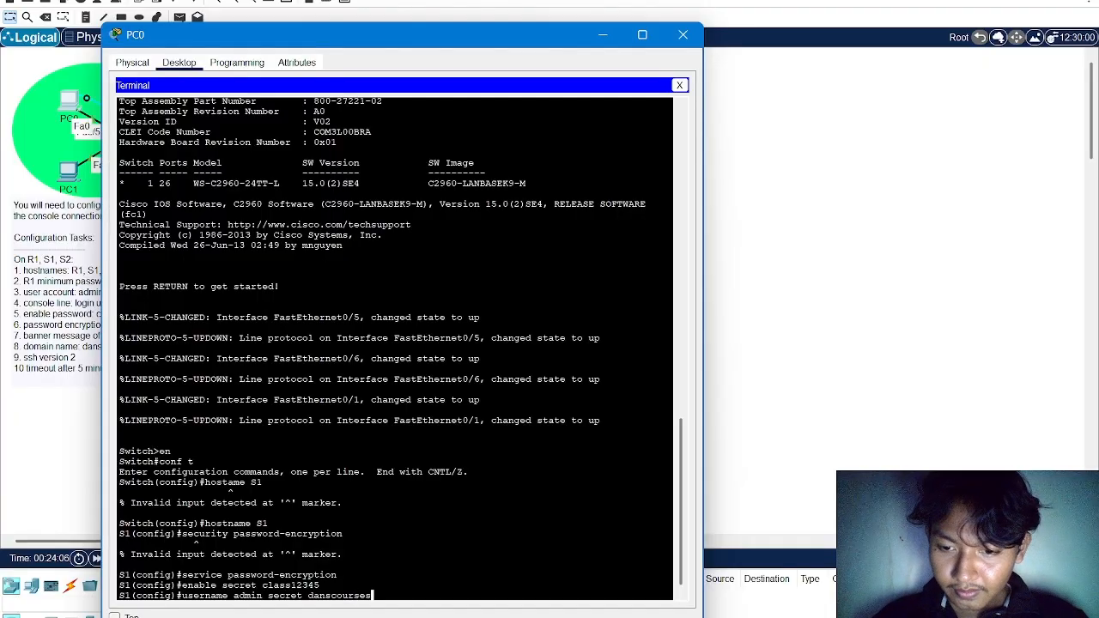
key(Return)
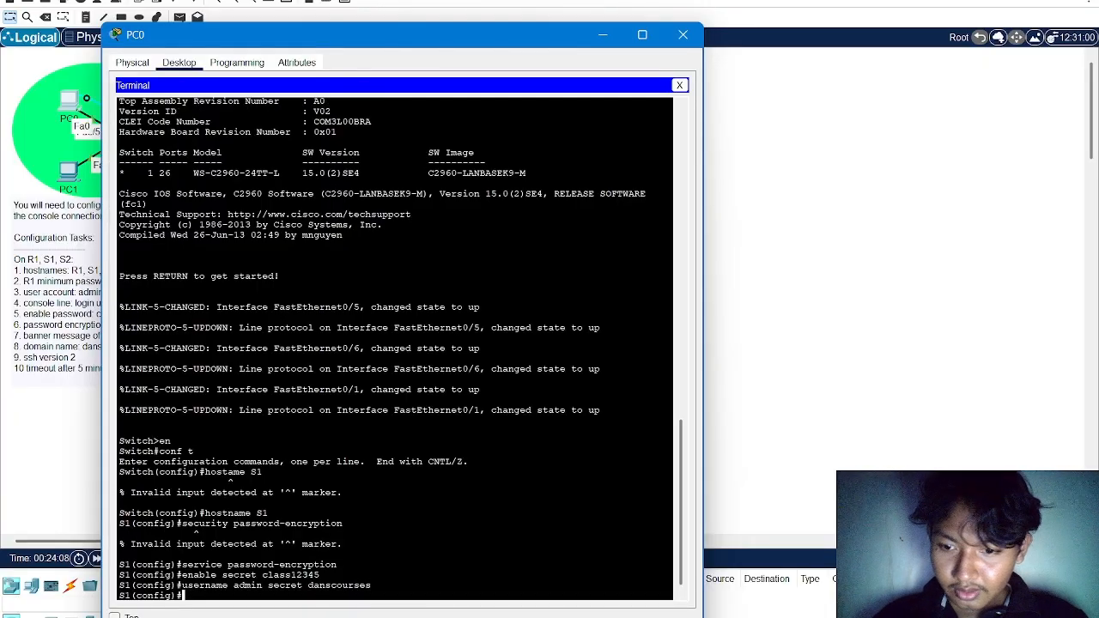
Set S1's IP domain name to danscourses.com
text(ip domain)
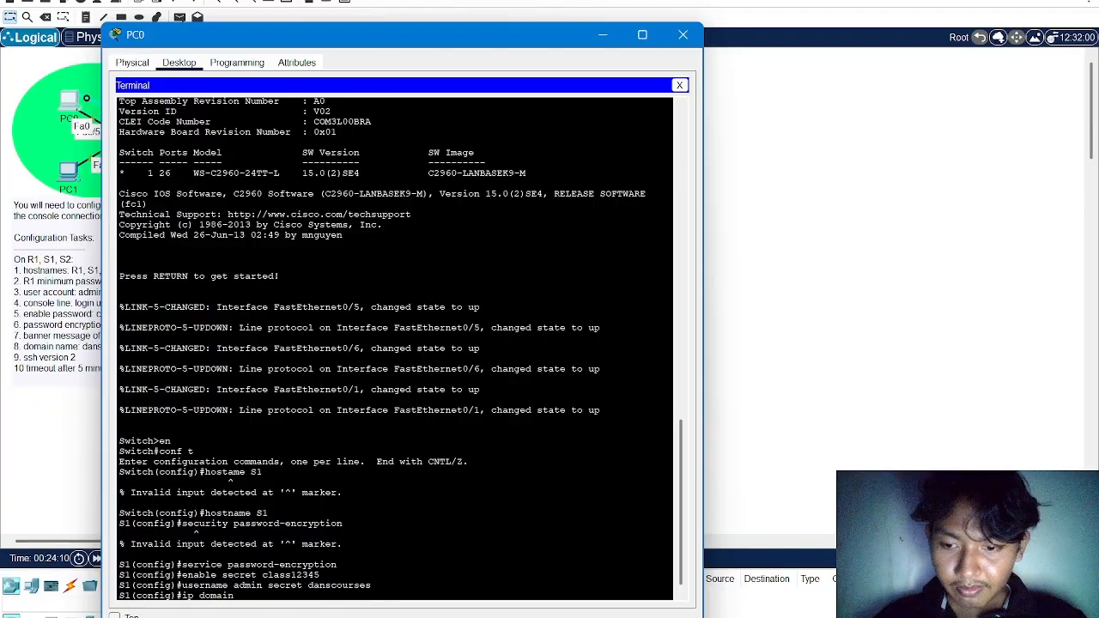
text(-name dans)
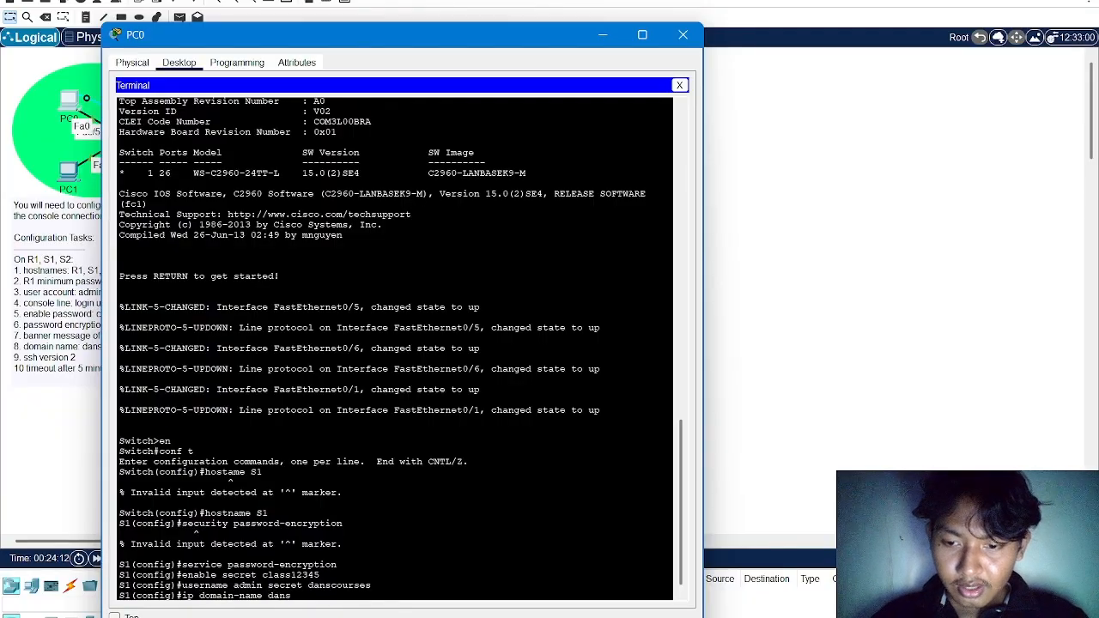
text(courses)
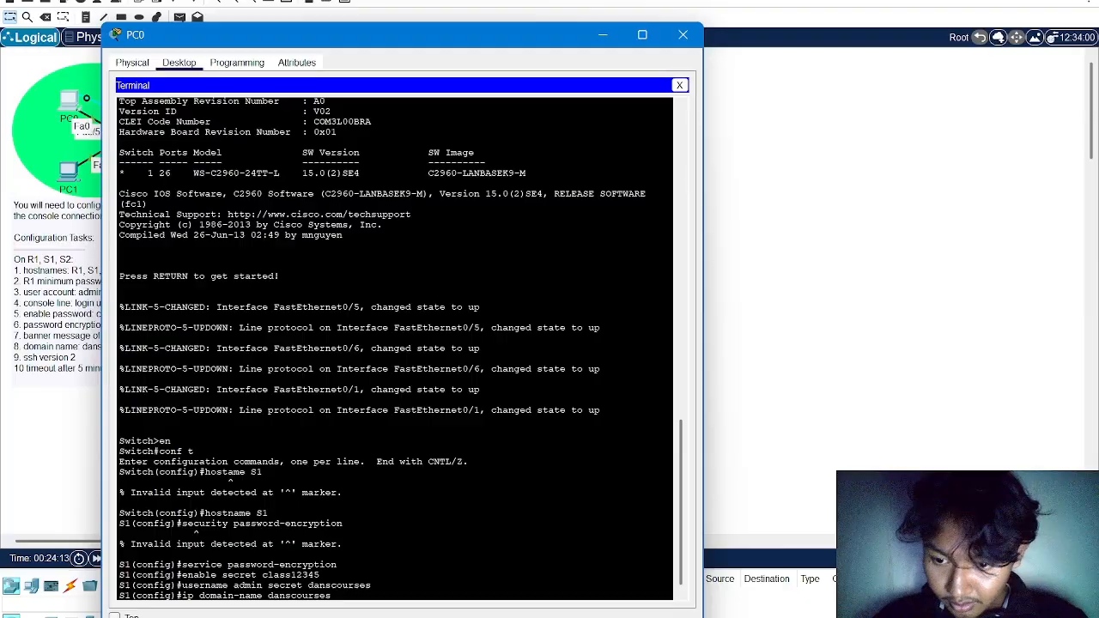
text(.com)
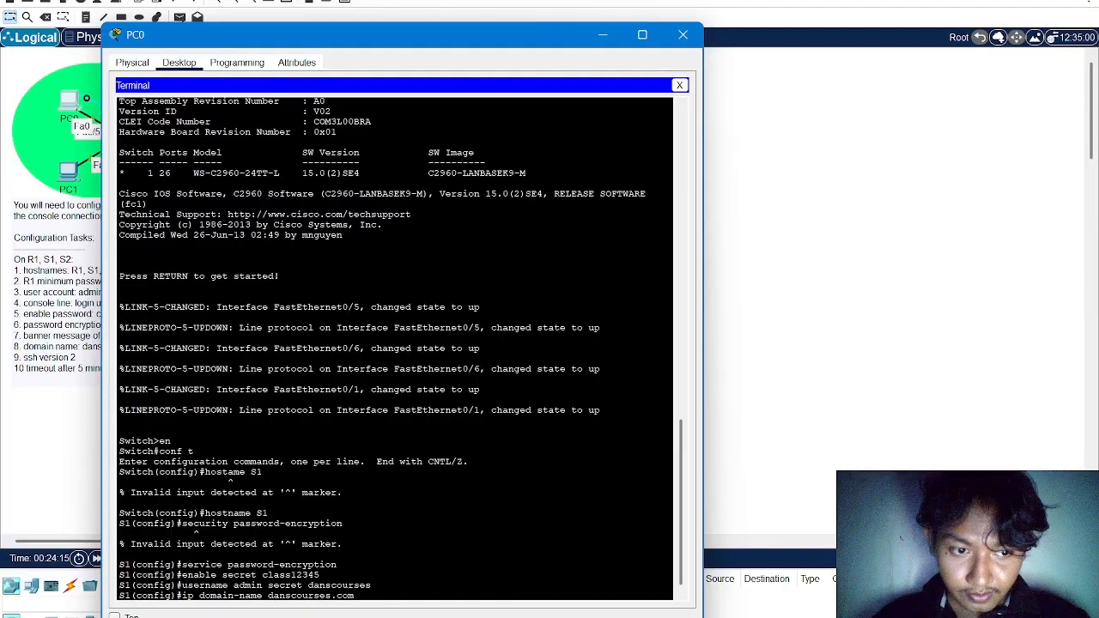
key(Return)
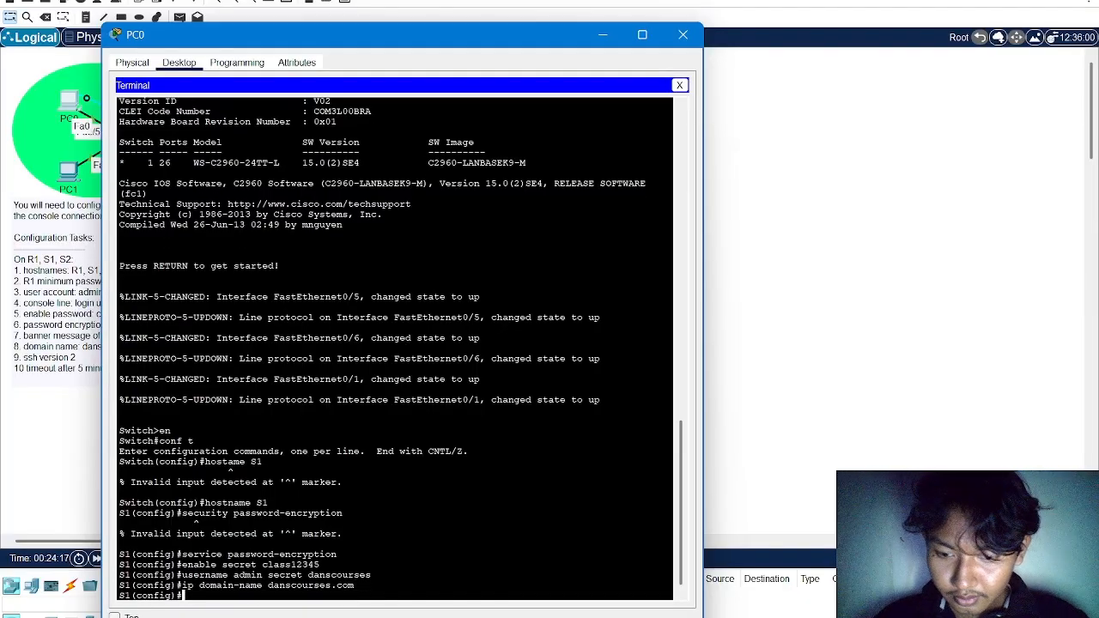
Generate an RSA crypto key pair on S1 with a 1024-bit modulus
text(crypto )
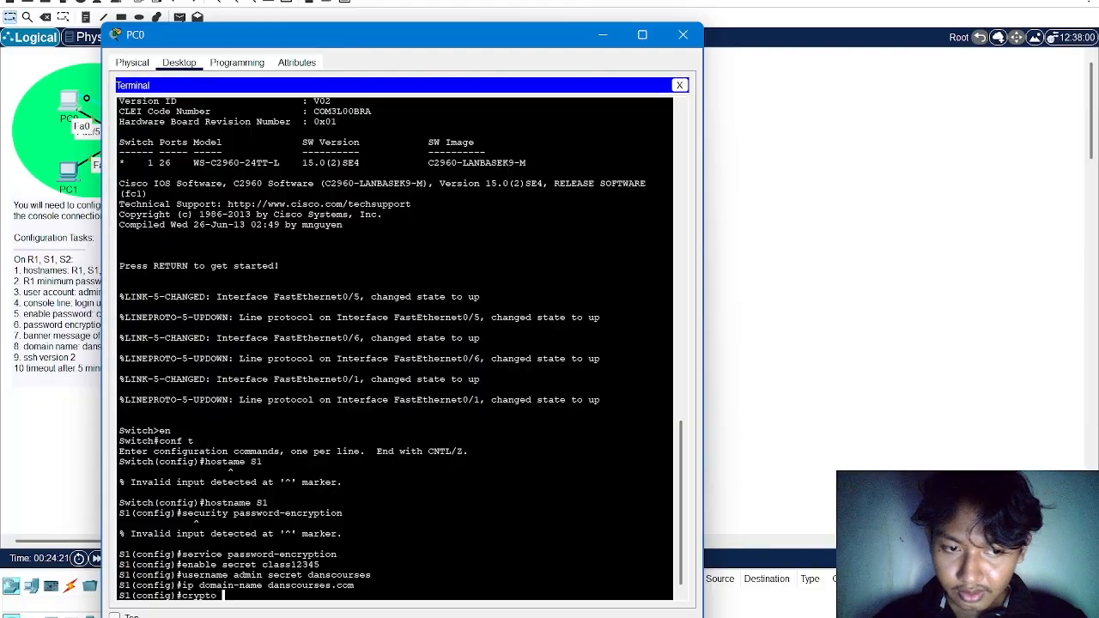
text(key gener)
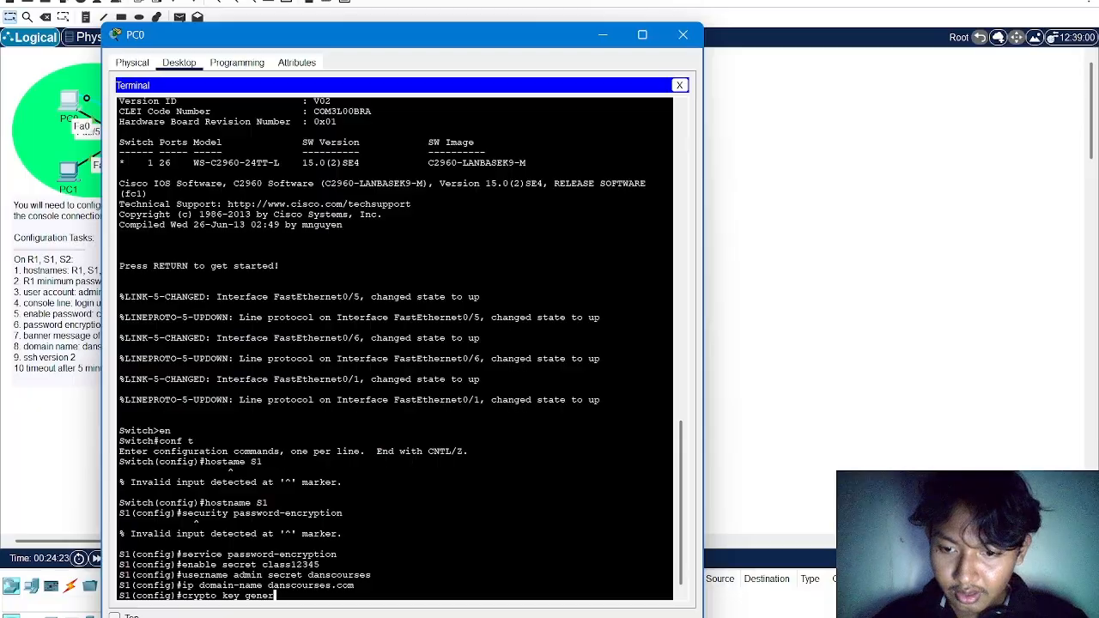
text(ate rsa)
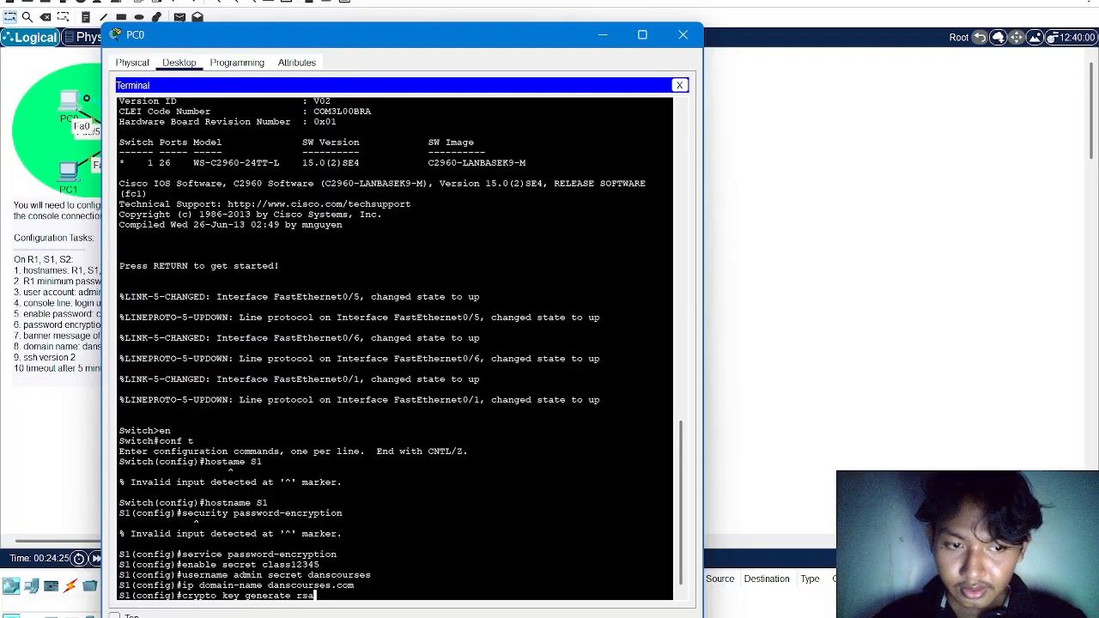
key(Return)
text(1024)
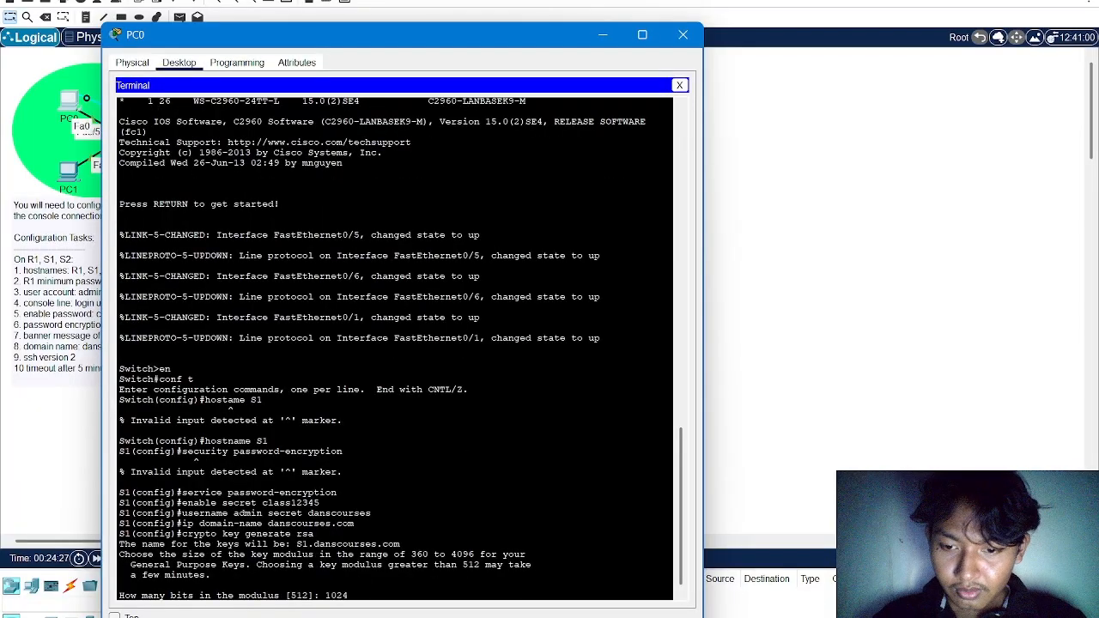
key(Return)
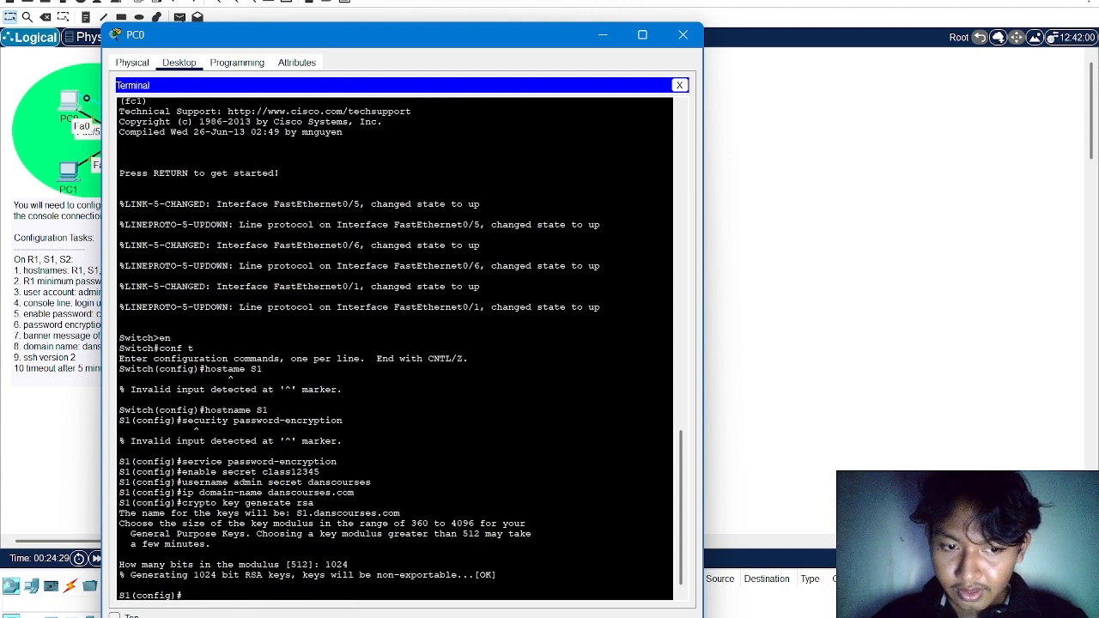
Set the SSH version on S1 to 2
text(ip sh)
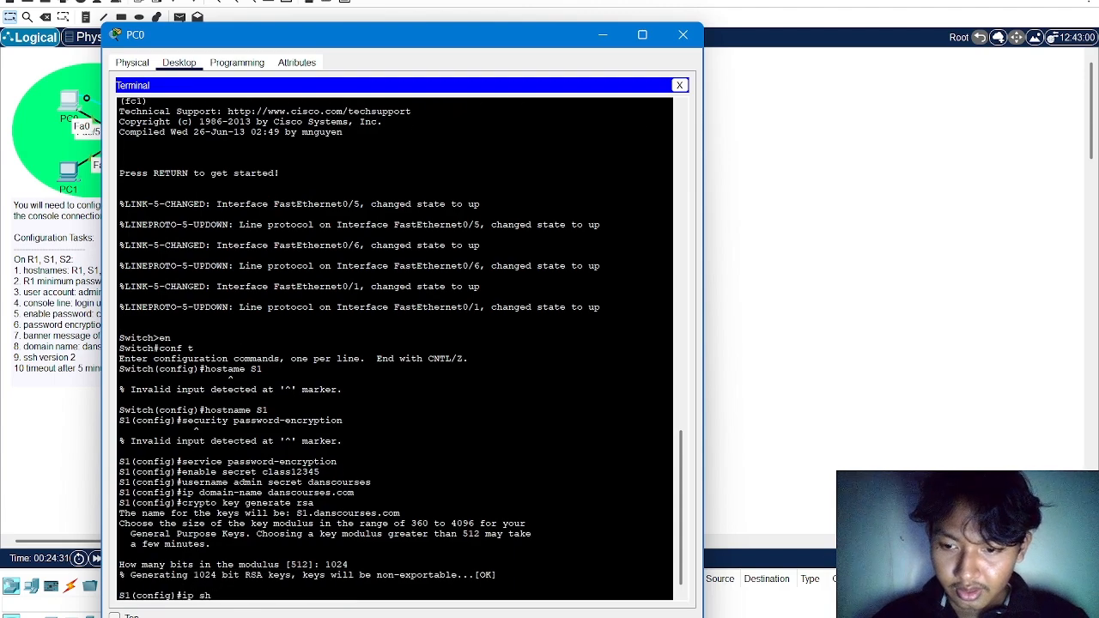
key(BackSpace)
text(sh version 2)
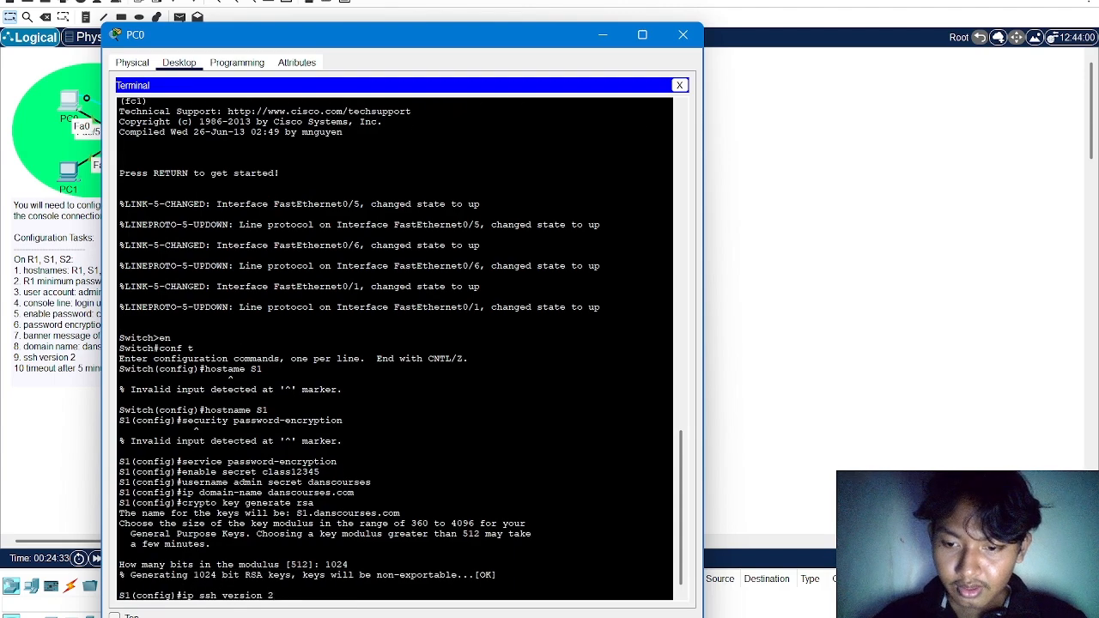
key(Return)
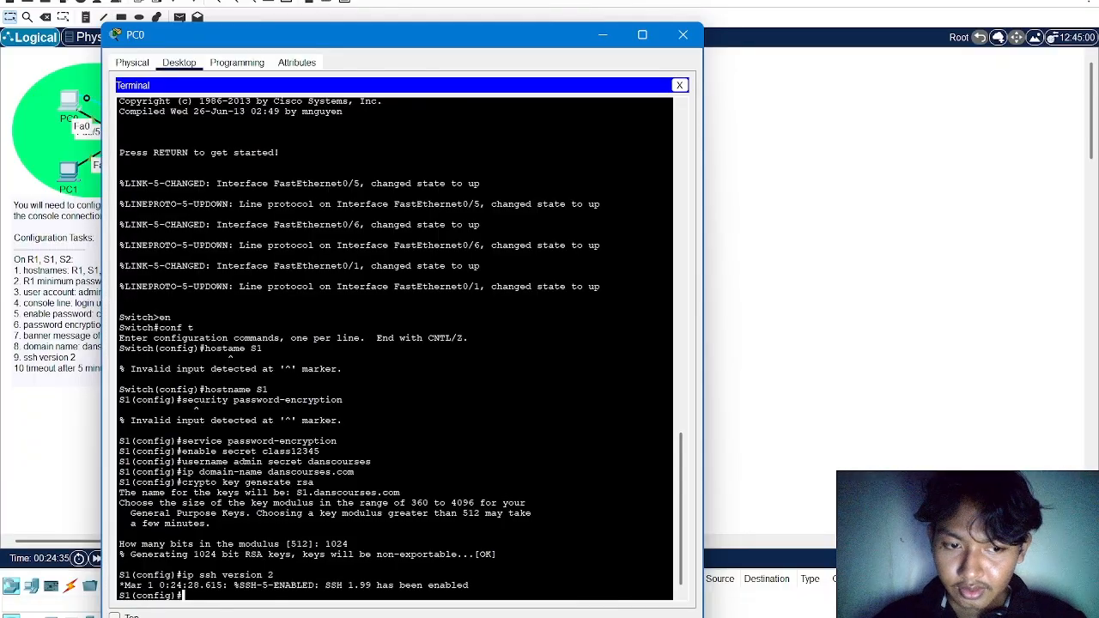
Assign S1's VLAN 1 interface the IP address 192.168.4.126 with subnet mask 255.255.255.240
text(int vlan 1)
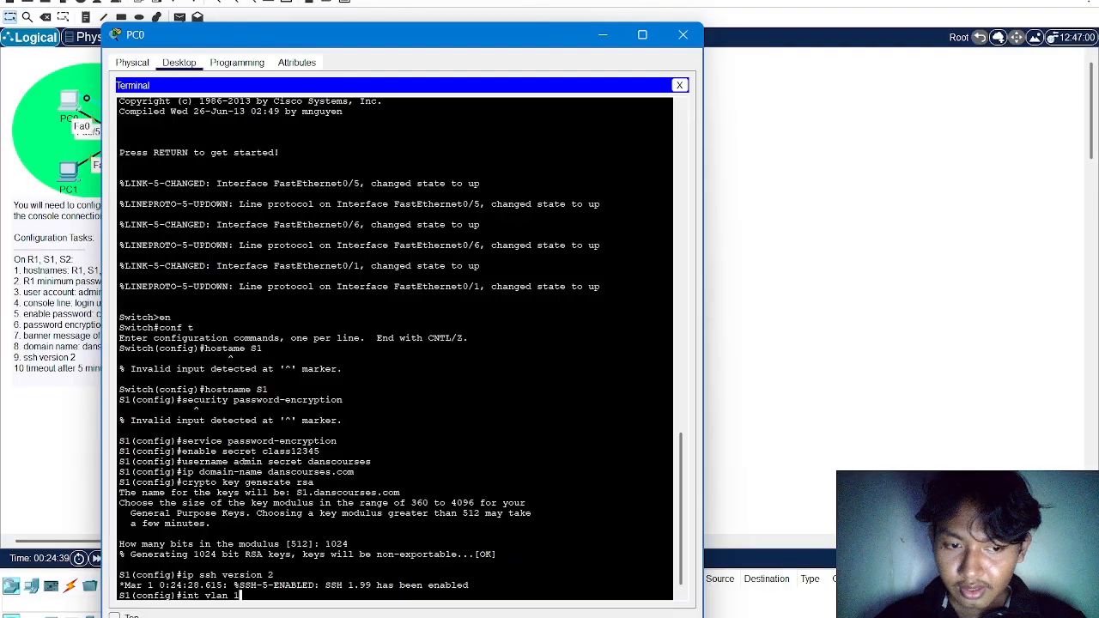
key(Return)
text(ip add)
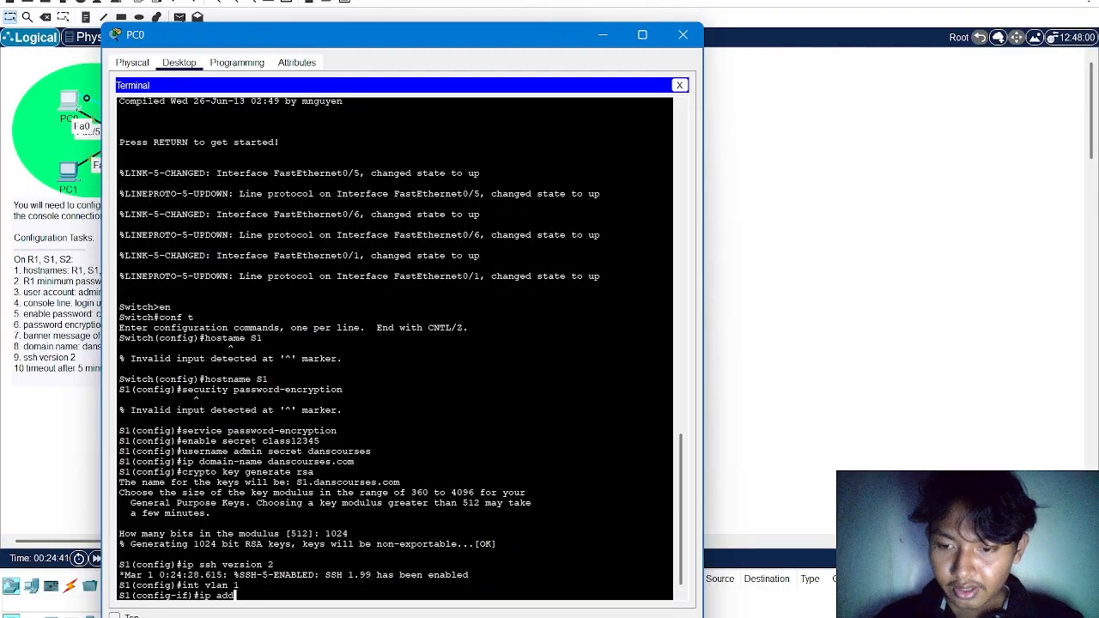
text(ress 192.168)
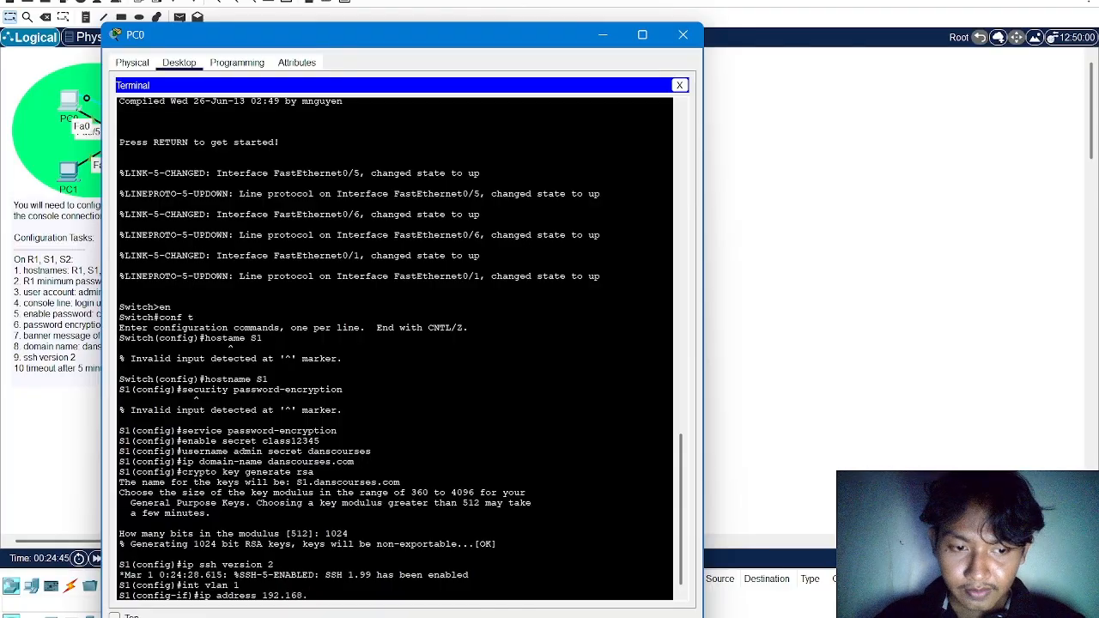
text(.4.126)
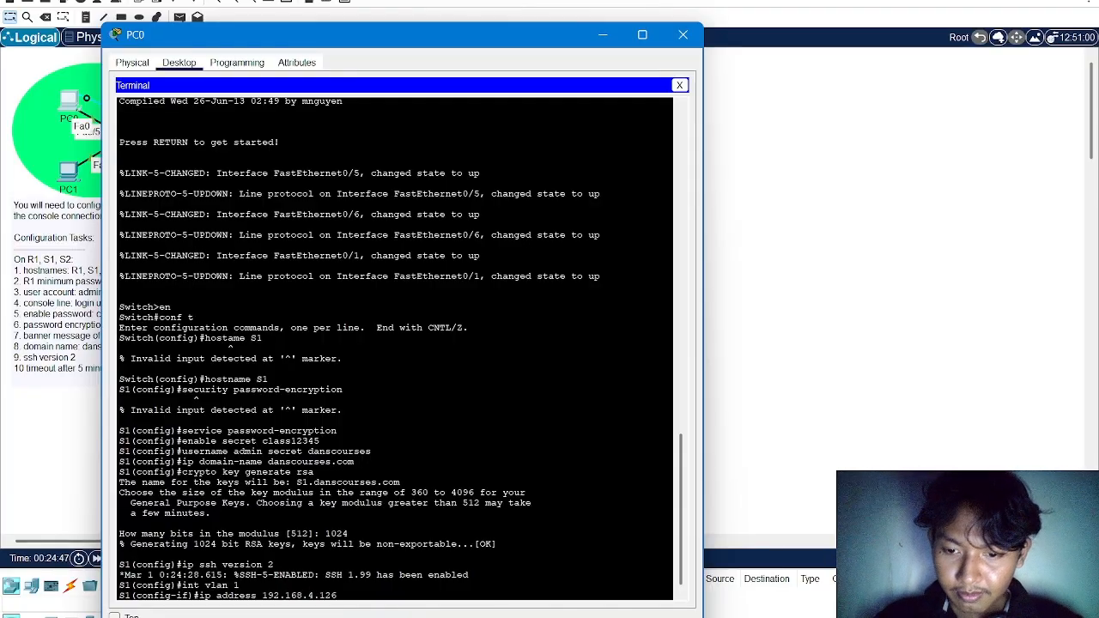
text( 255.255.2)
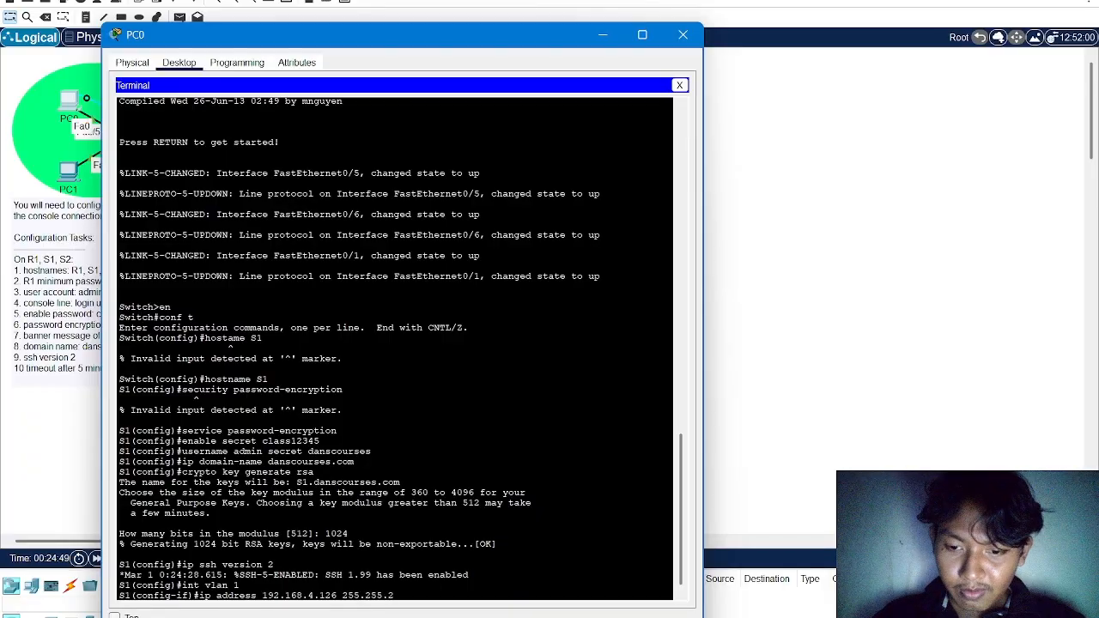
text(55.24)
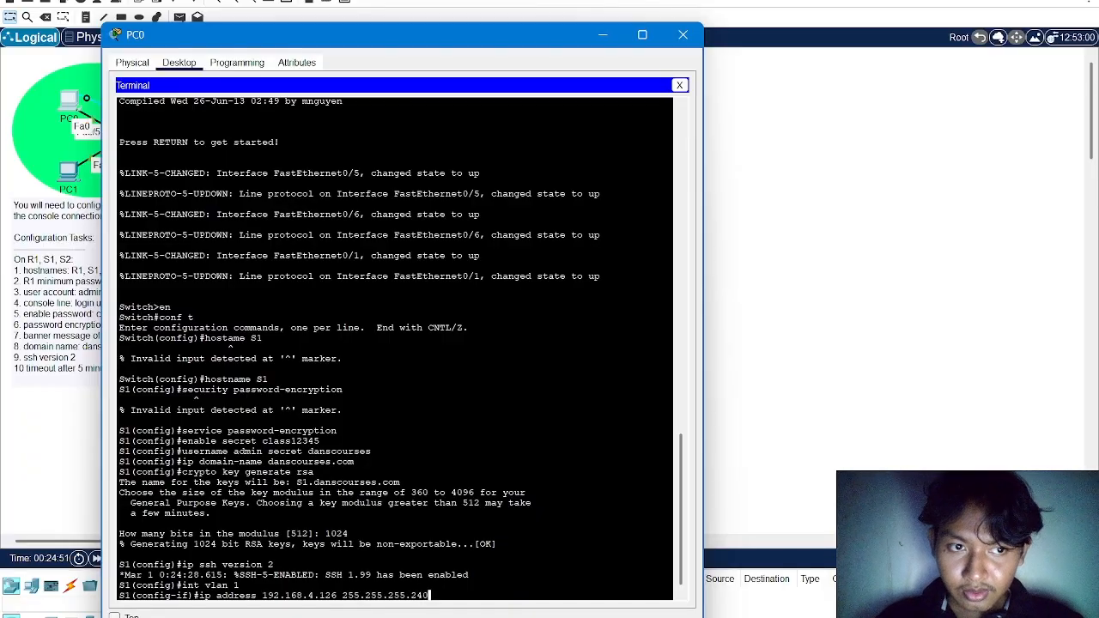
text(0)
key(Return)
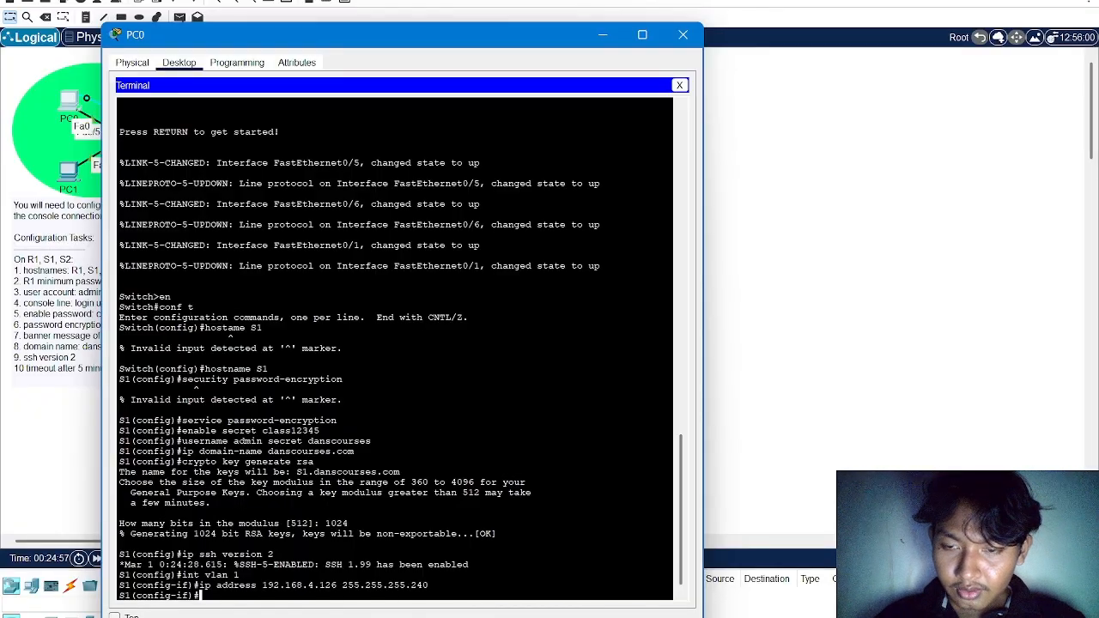
Change the subnet mask of S1's VLAN 1 address 192.168.4.126 to 255.255.255.192
drag(315, 35, 451, 98)
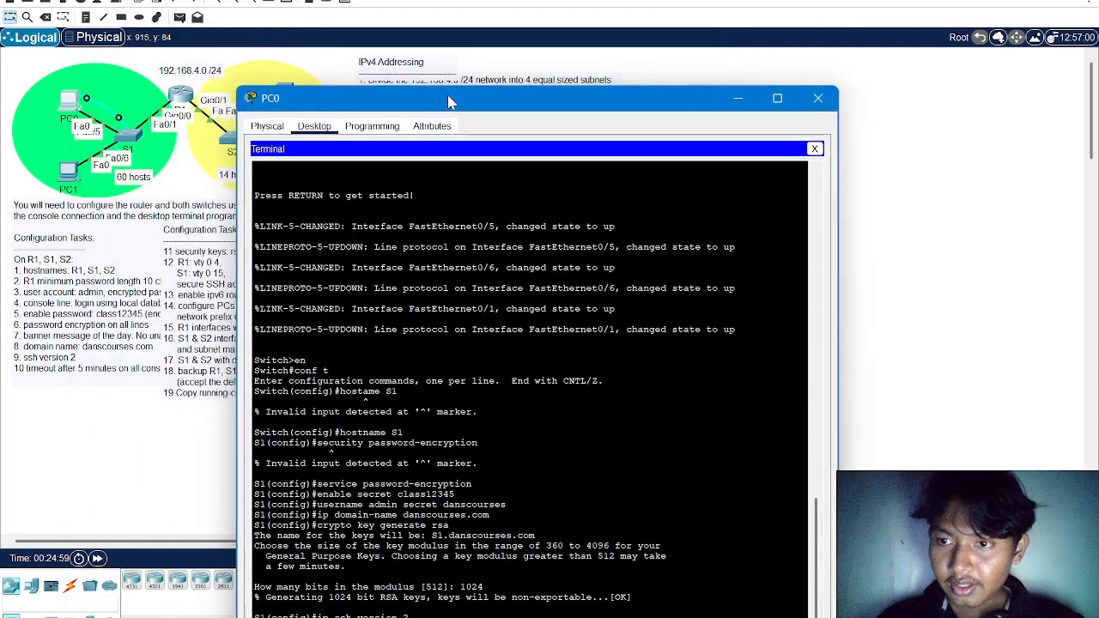
drag(361, 99, 272, 52)
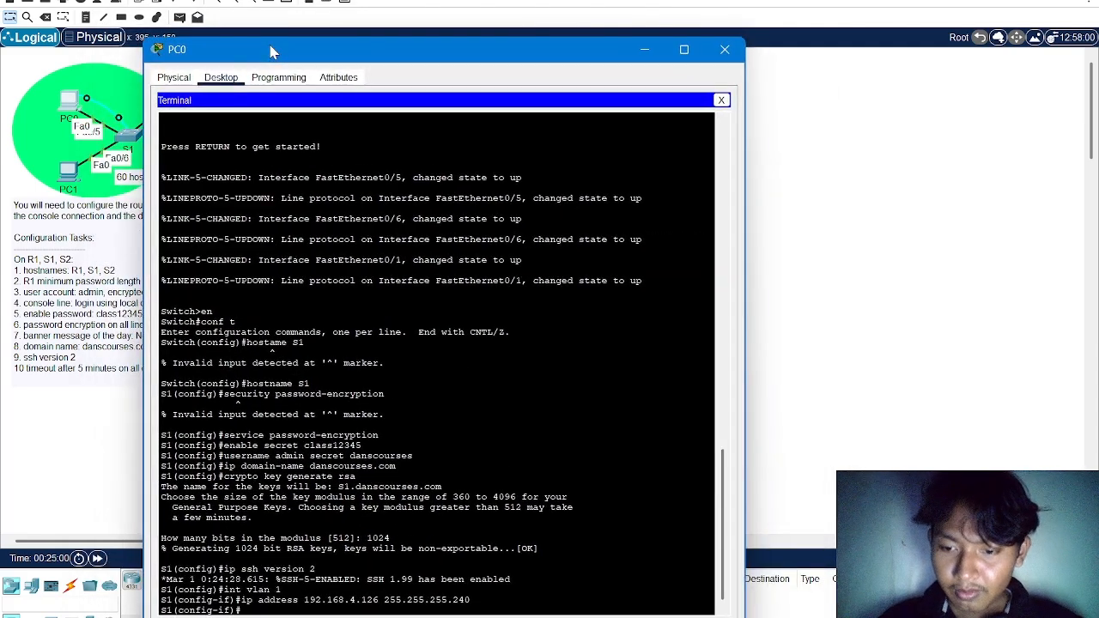
key(Up)
key(BackSpace)
key(BackSpace)
key(BackSpace)
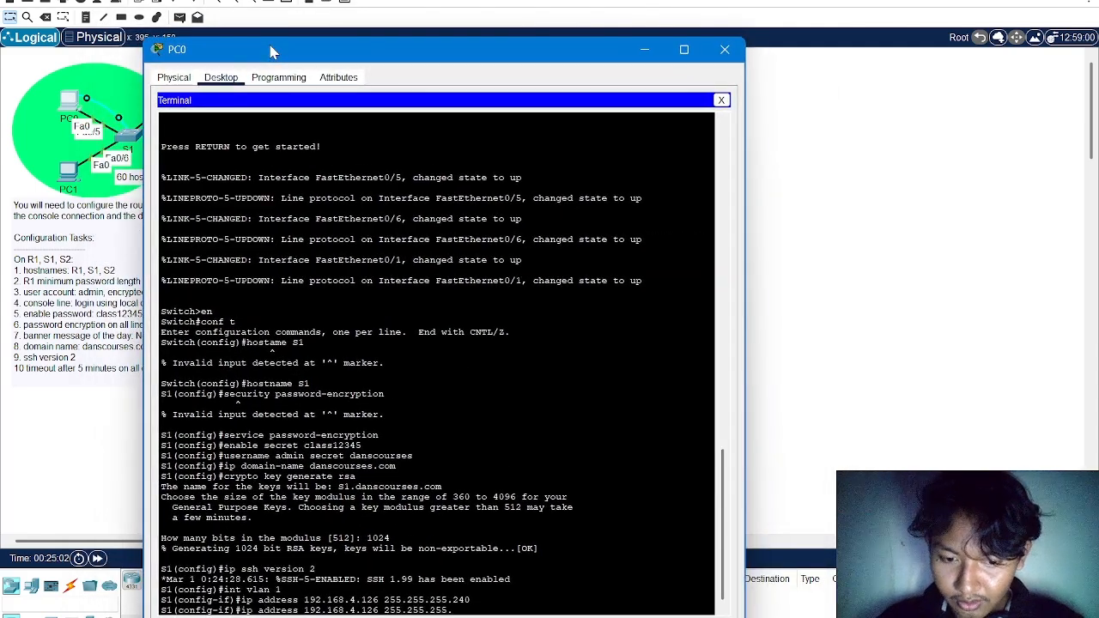
text(192)
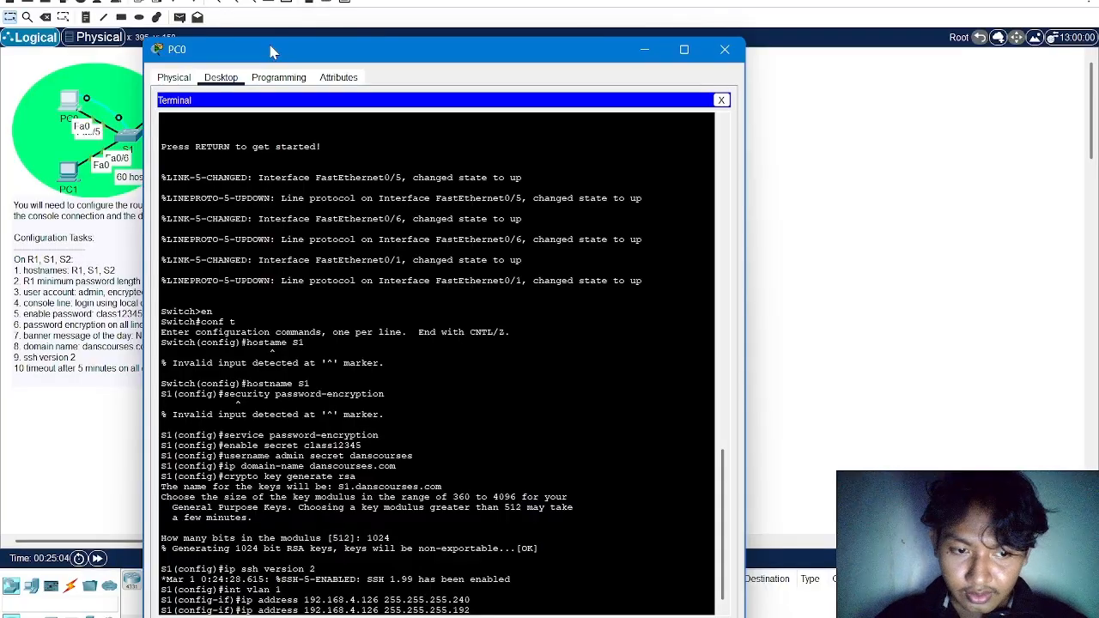
key(Return)
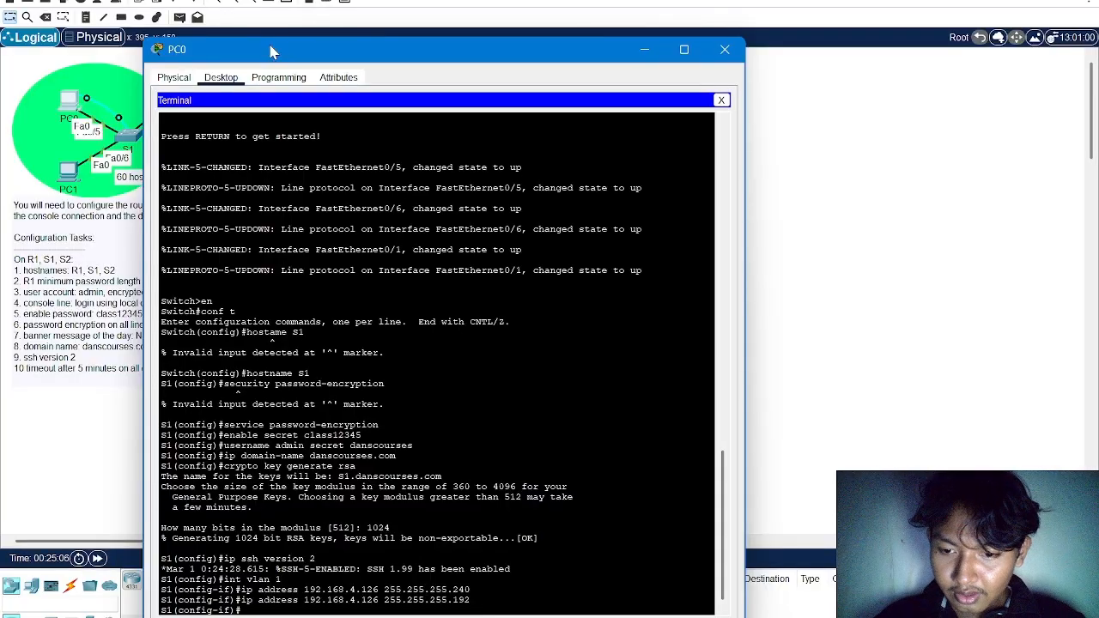
Enable the VLAN 1 interface on S1 and return to global configuration mode
text(no s)
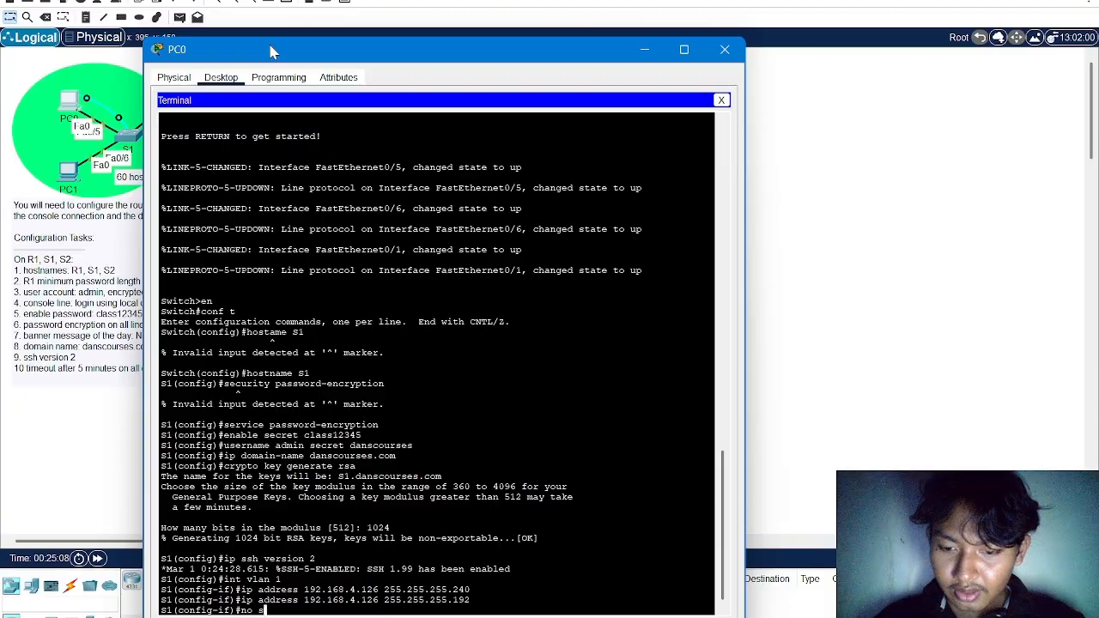
text(hutdown)
key(Return)
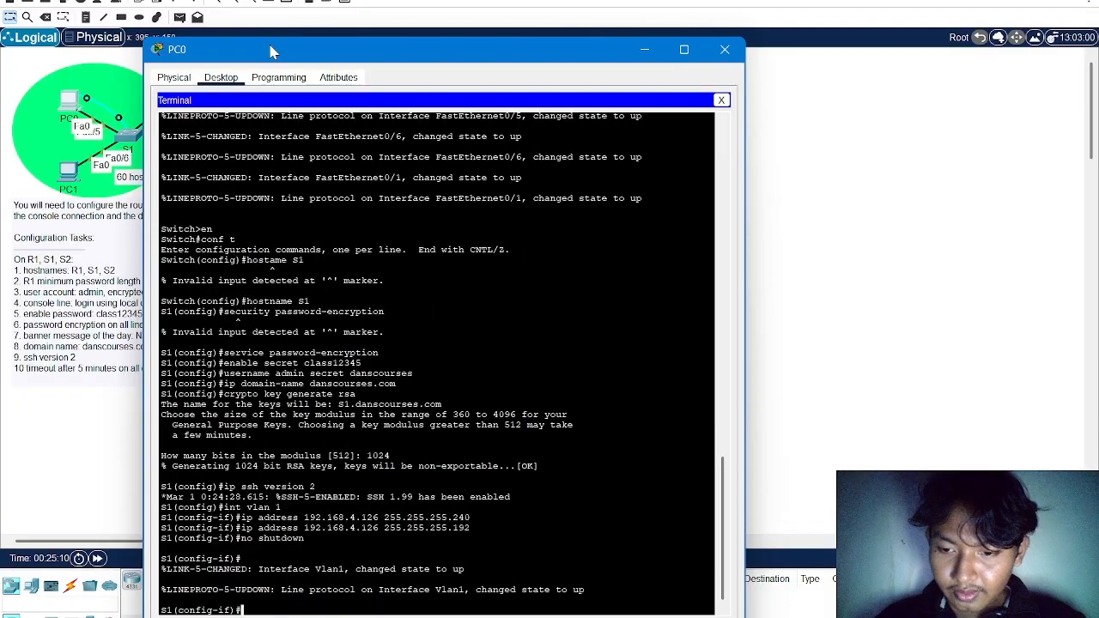
text(exit)
key(Return)
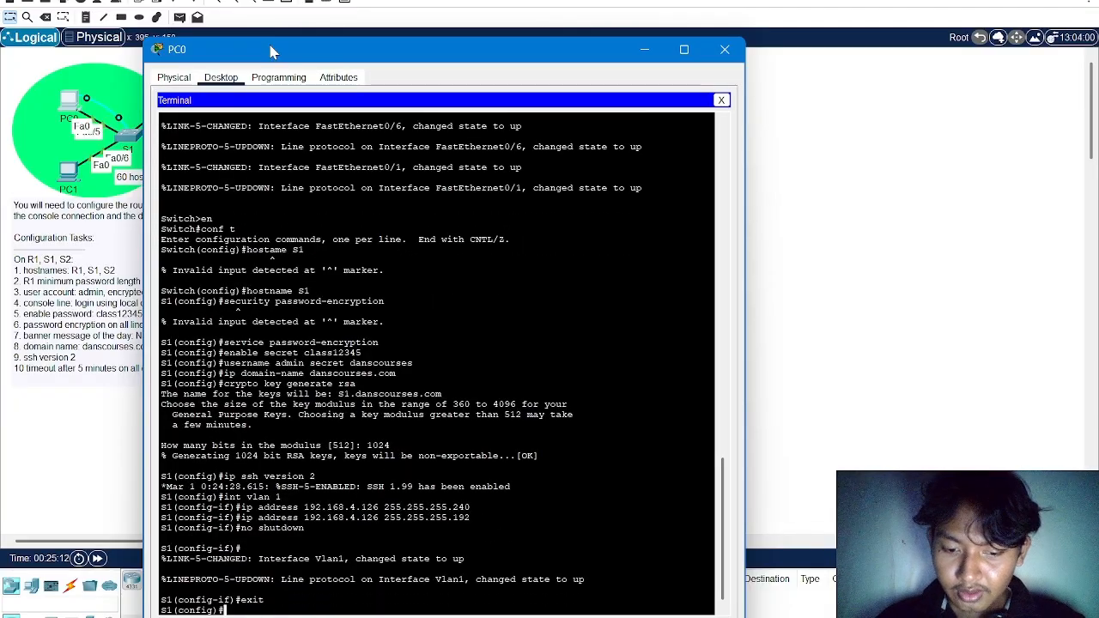
Try to set S1's default gateway to 192.168.4.65
text(def)
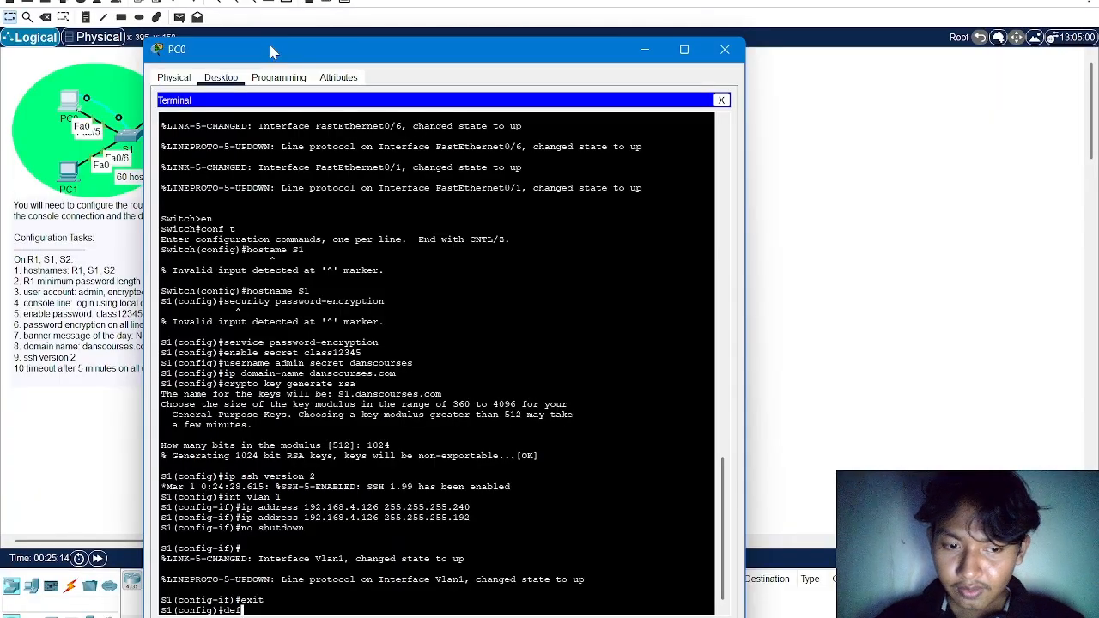
key(BackSpace)
key(BackSpace)
text(ip default)
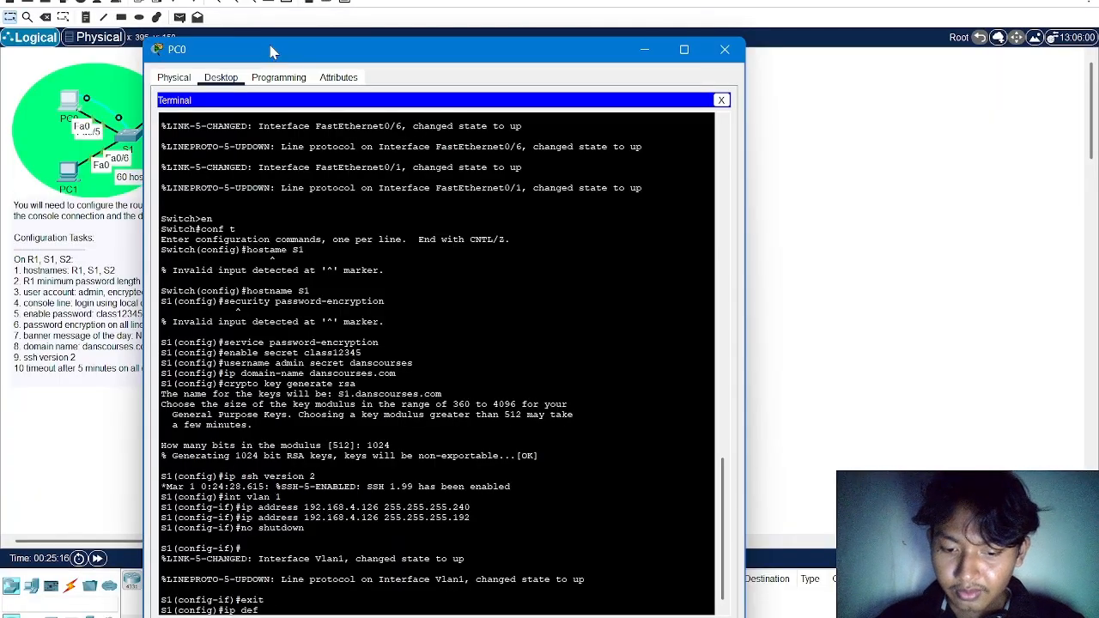
text(-gatewat)
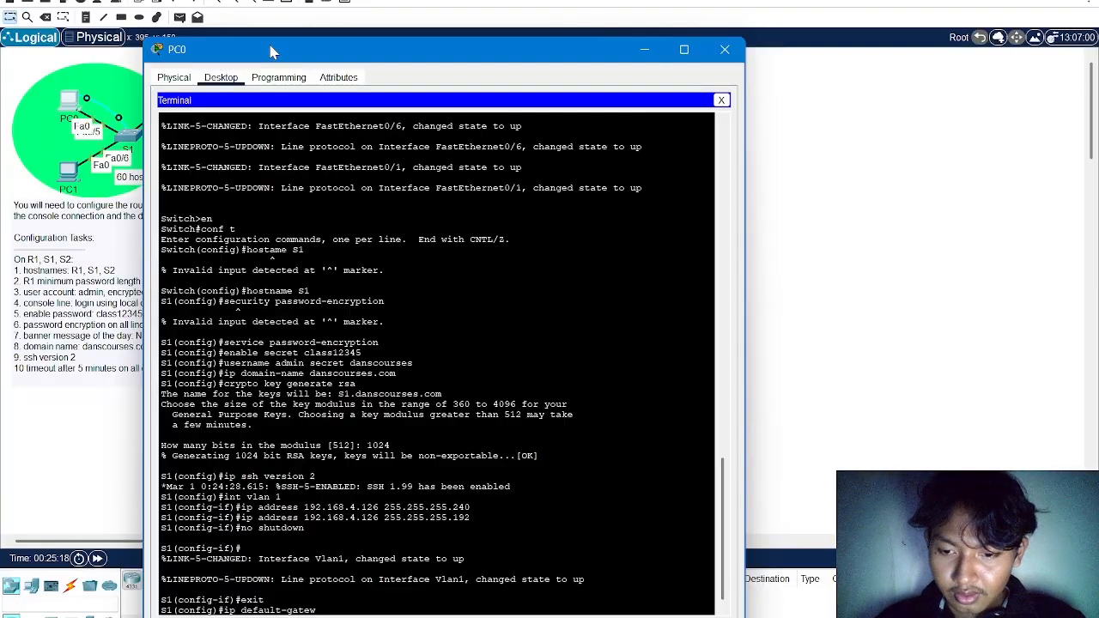
text(192)
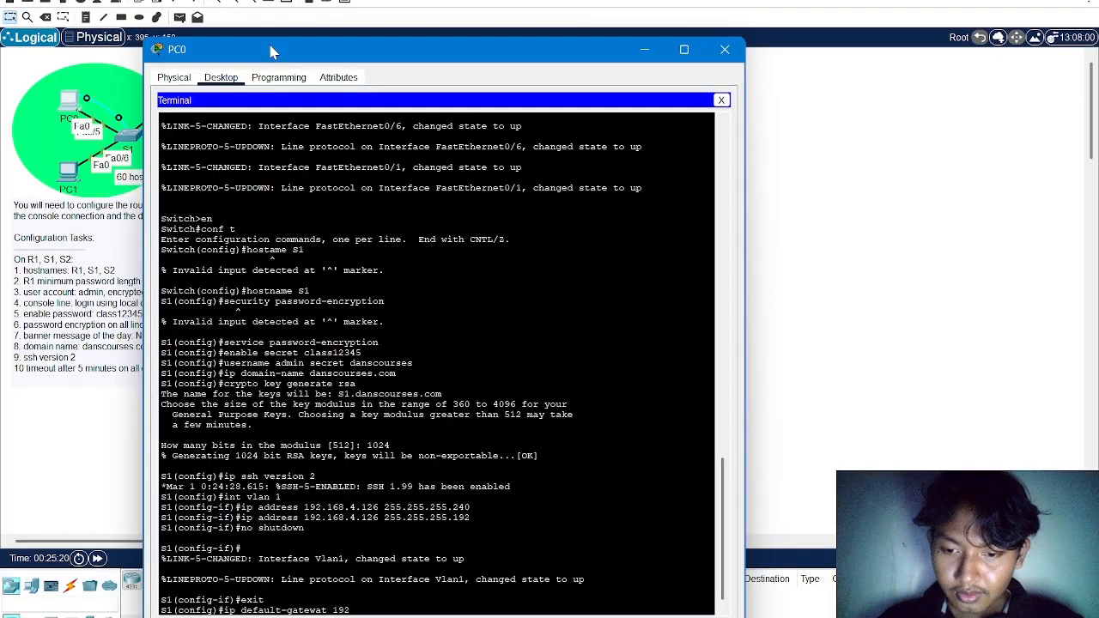
text(.168.)
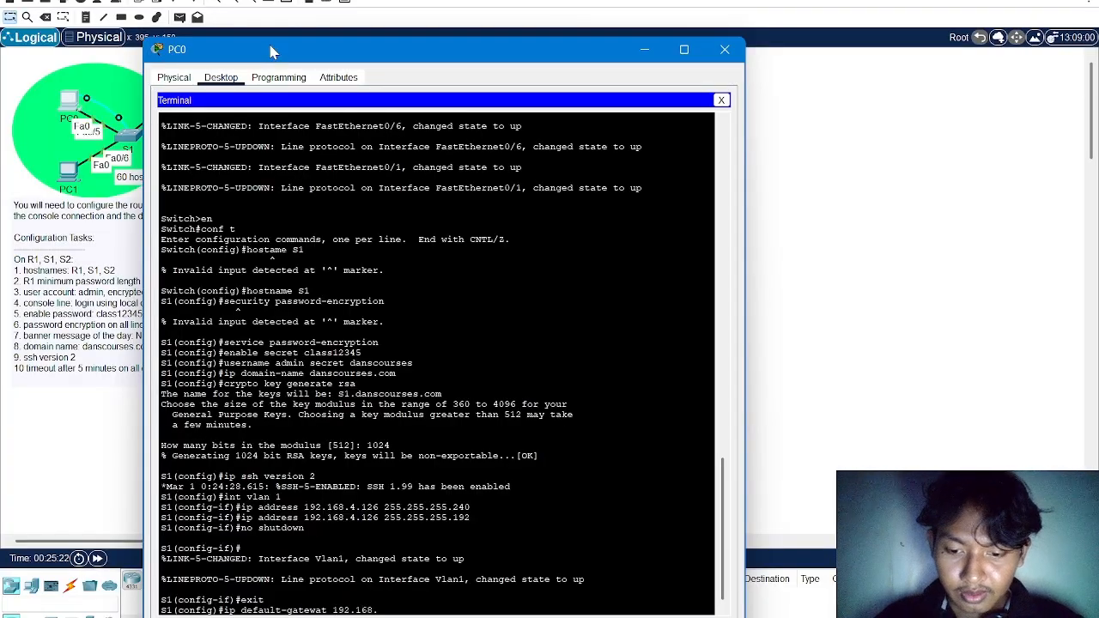
text(4.65)
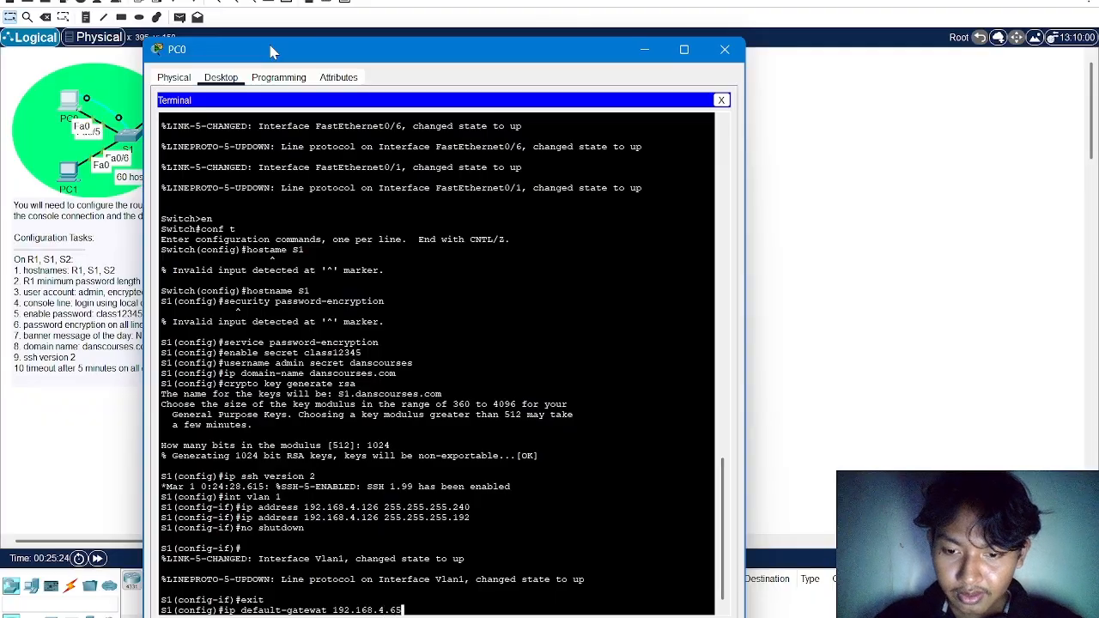
key(Return)
Correct the misspelled keyword in the previous command to default-gateway and apply gateway 192.168.4.65 on S1
key(Up)
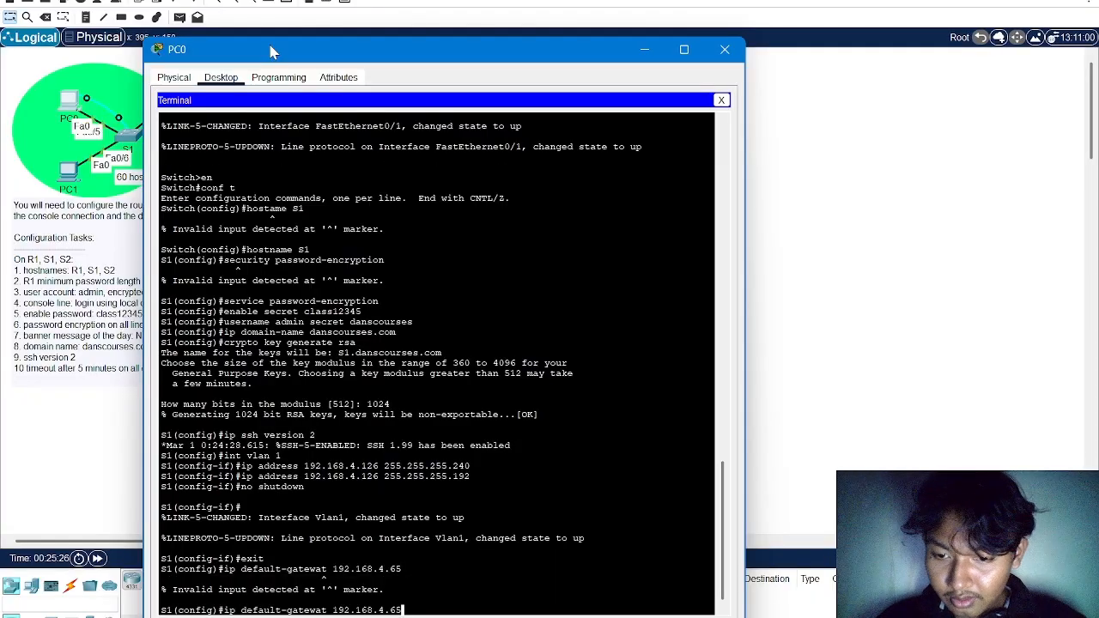
key(Left)
key(Left)
key(Left)
key(Left)
key(Left)
key(Left)
key(Left)
key(Left)
key(Left)
key(Left)
key(Left)
key(Left)
key(Left)
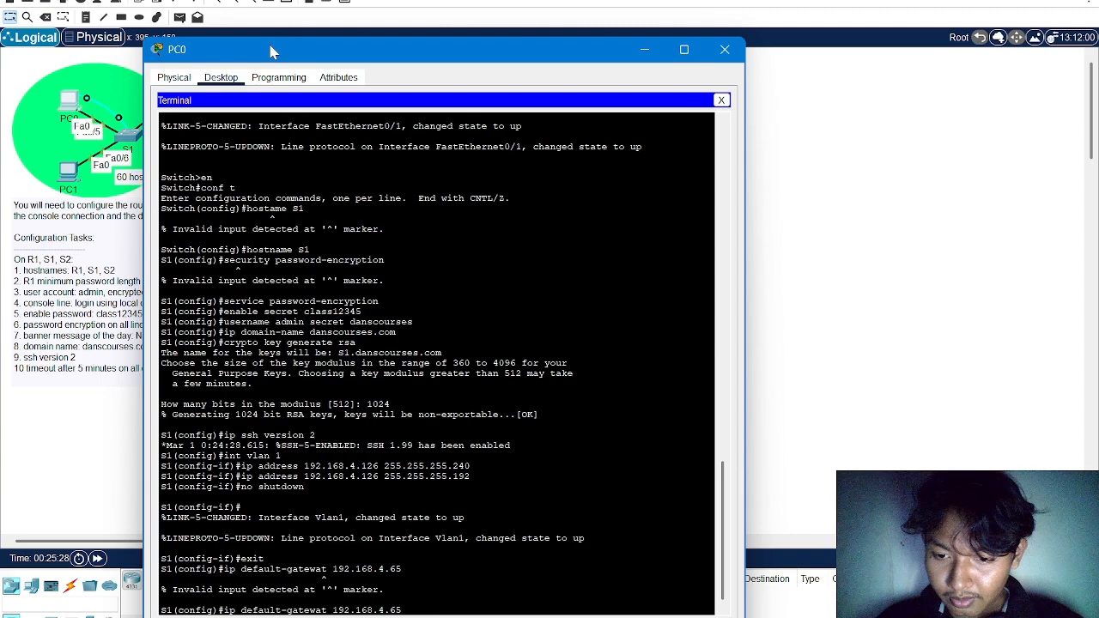
key(BackSpace)
text(y)
key(Return)
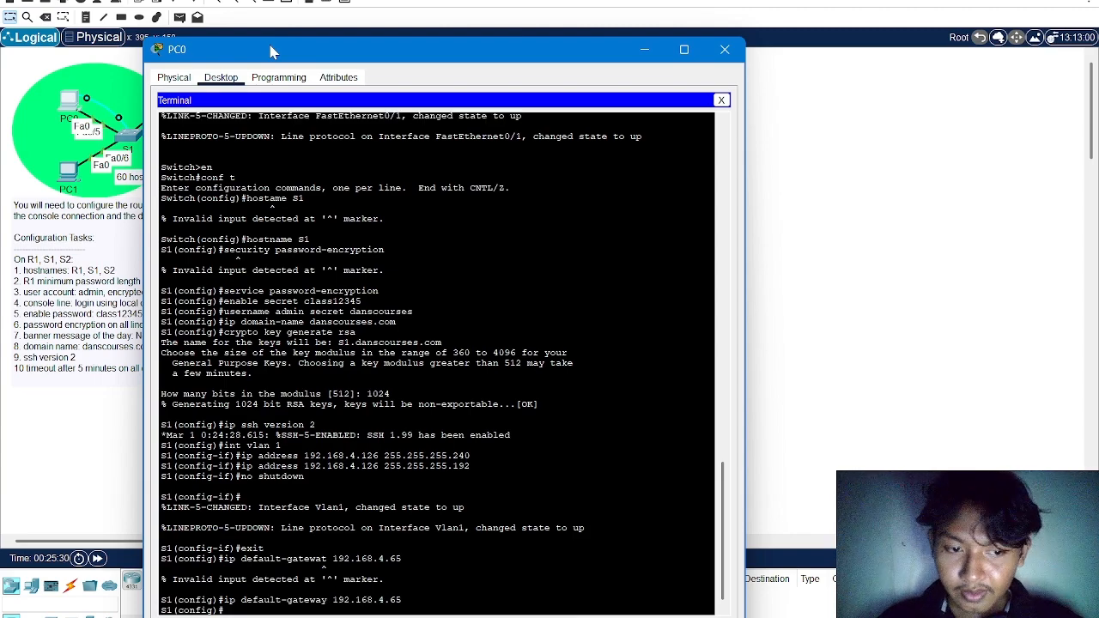
Configure S1's console line 0 to log in with the local user database, and leave line configuration
text(line con)
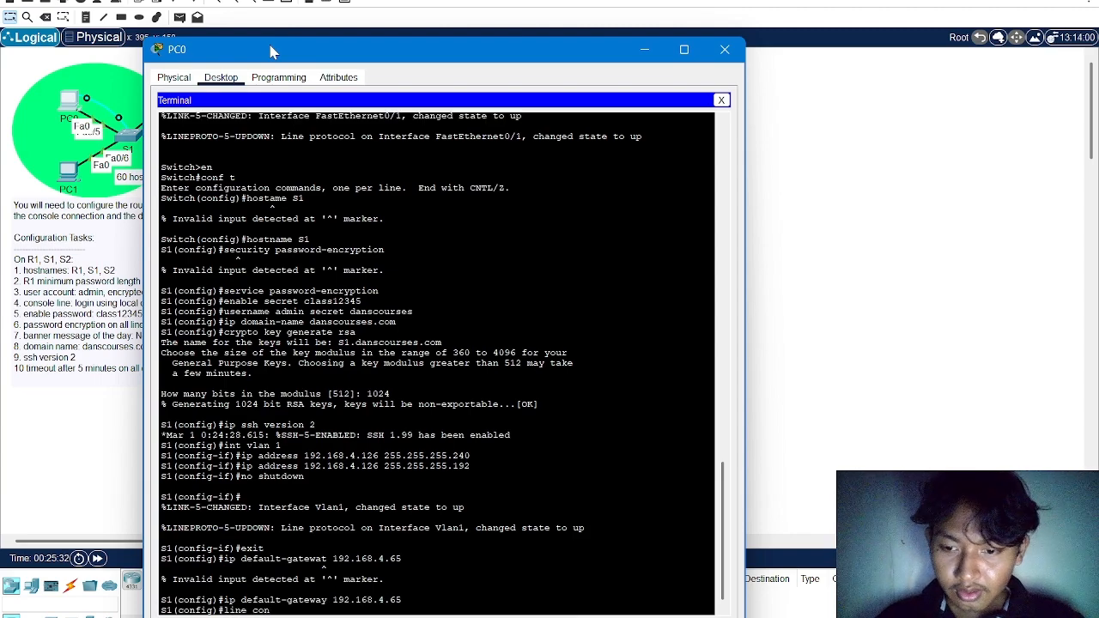
text(sole 0)
key(Return)
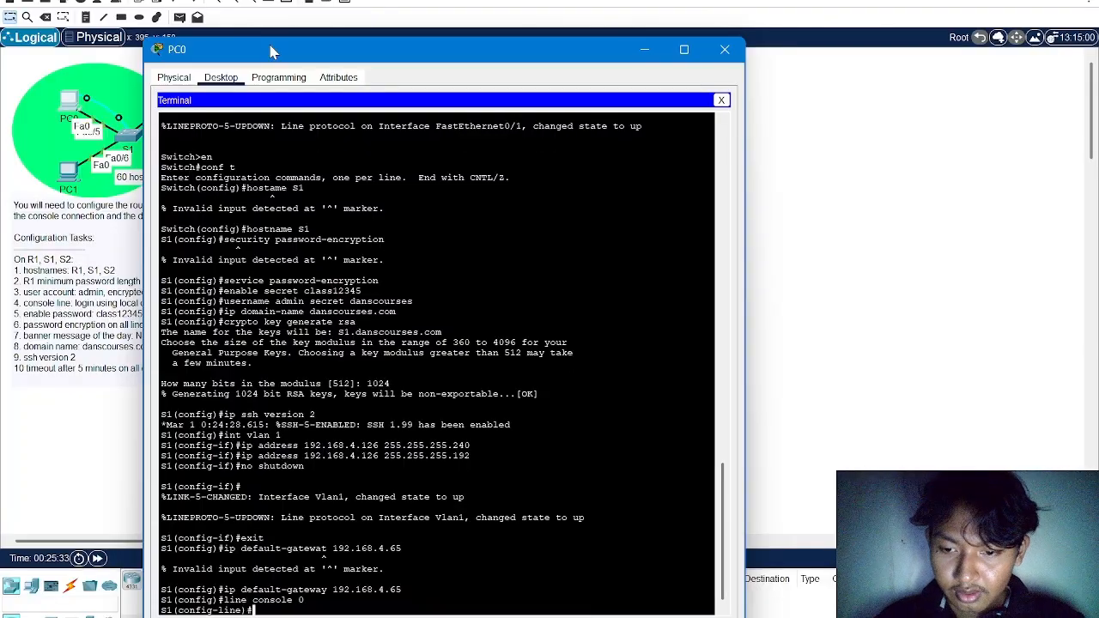
text(login )
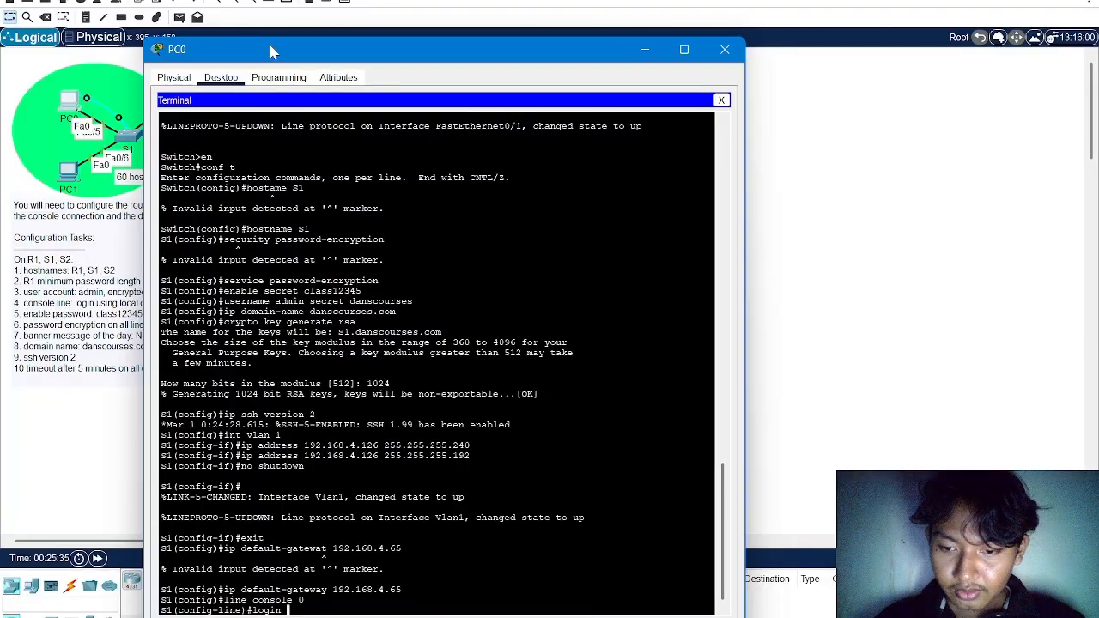
text(local)
key(Return)
text(exi)
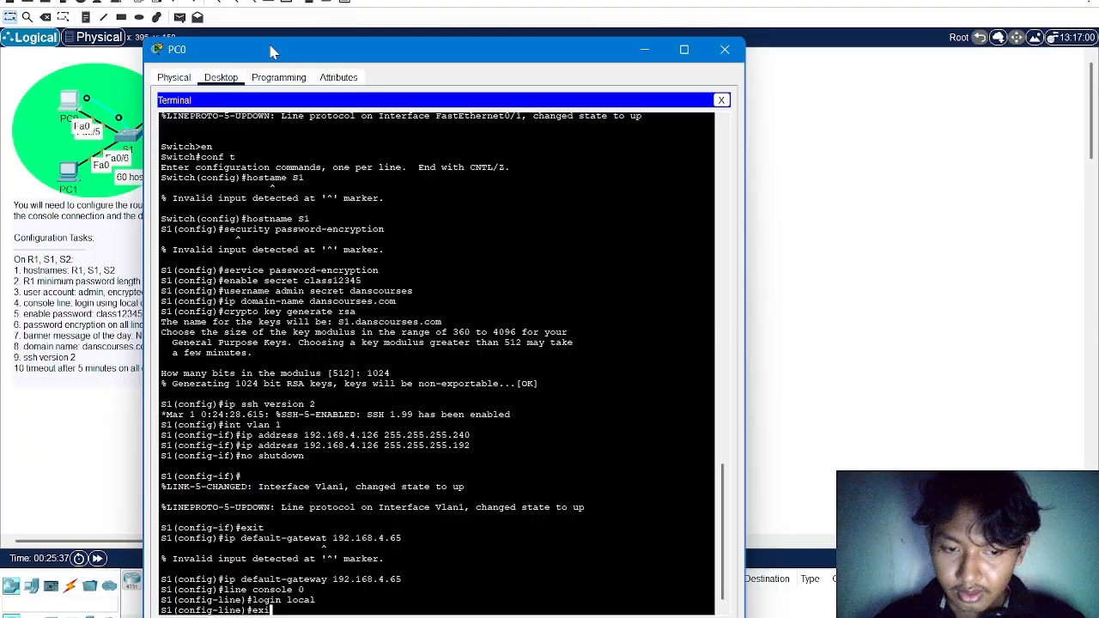
text(t)
key(Return)
Configure S1's virtual terminal lines 0 to 15 to log in with the local user database
text(li)
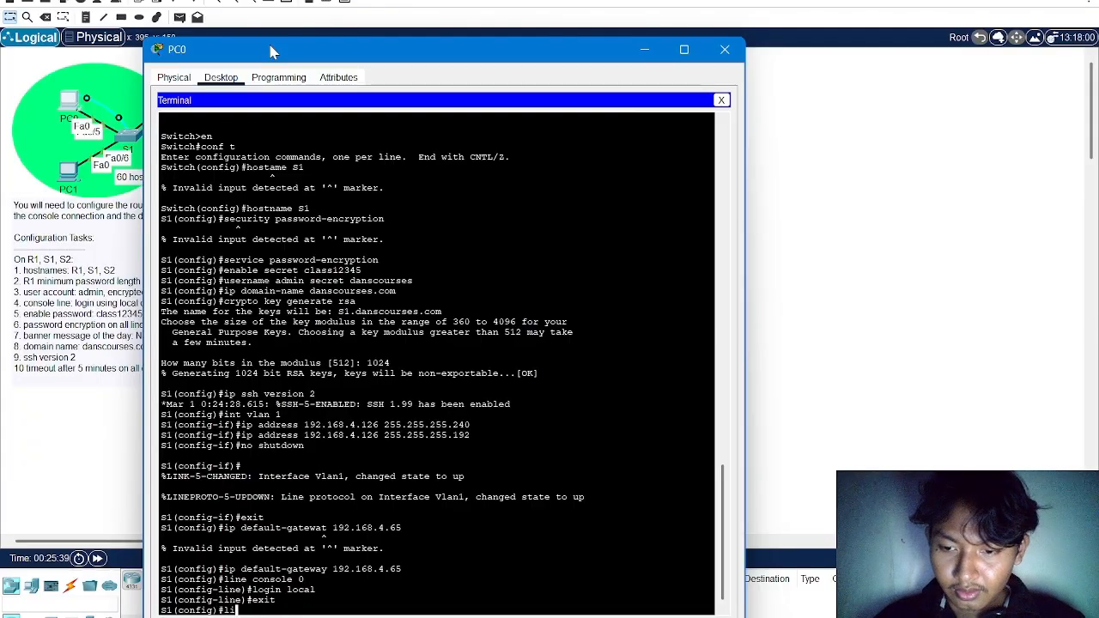
text(ne vty 0)
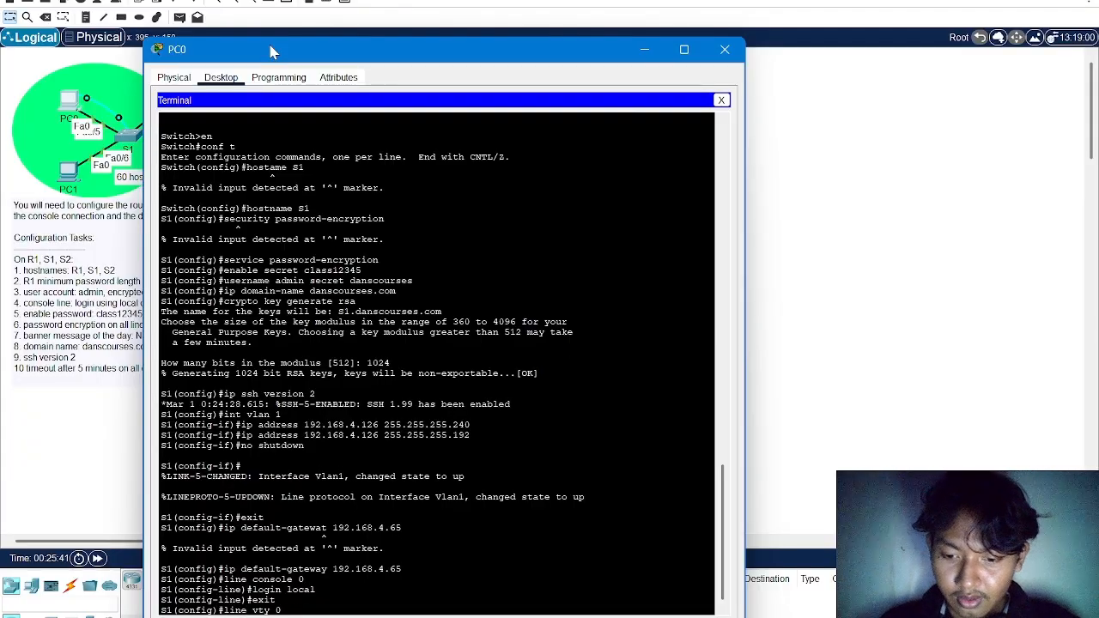
text( 15)
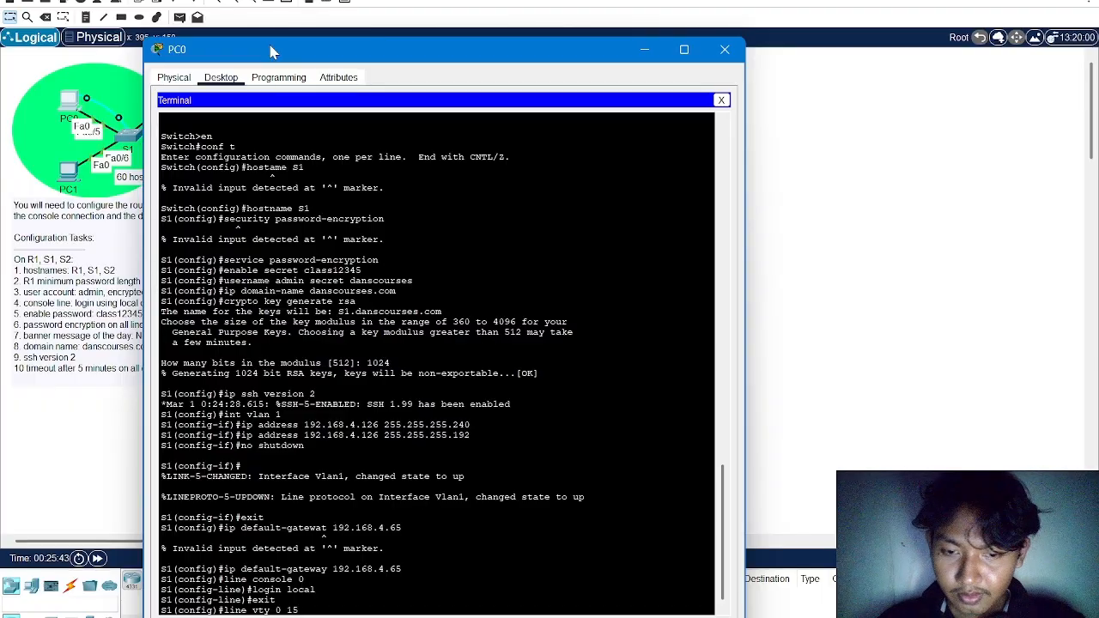
key(Return)
text(login loc)
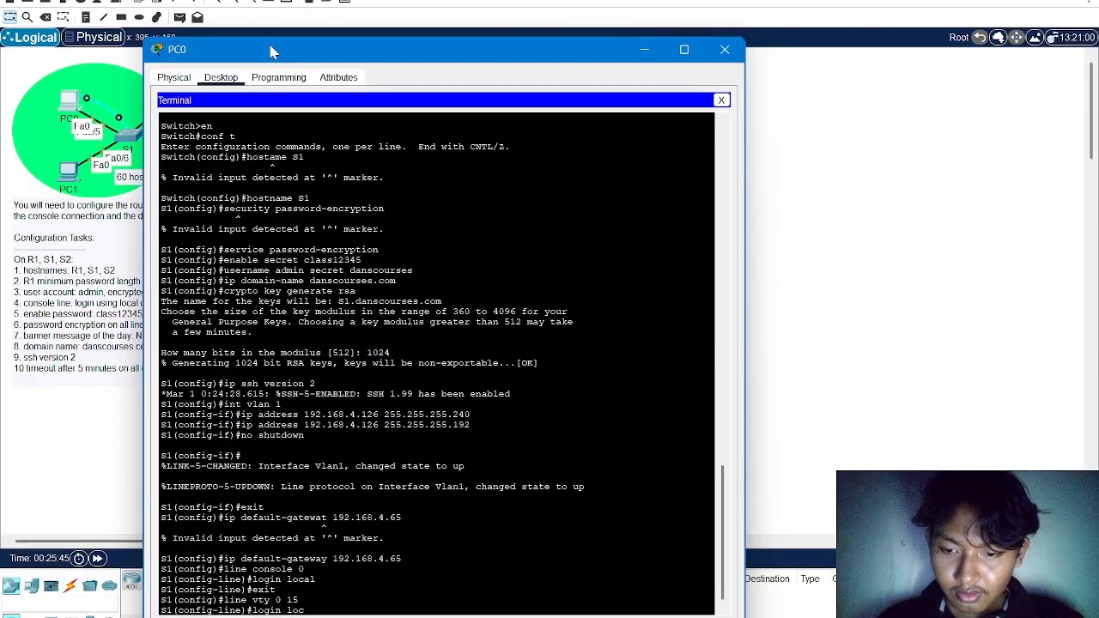
text(al)
key(Return)
Restrict incoming connections on S1's vty lines to SSH only
text(tr)
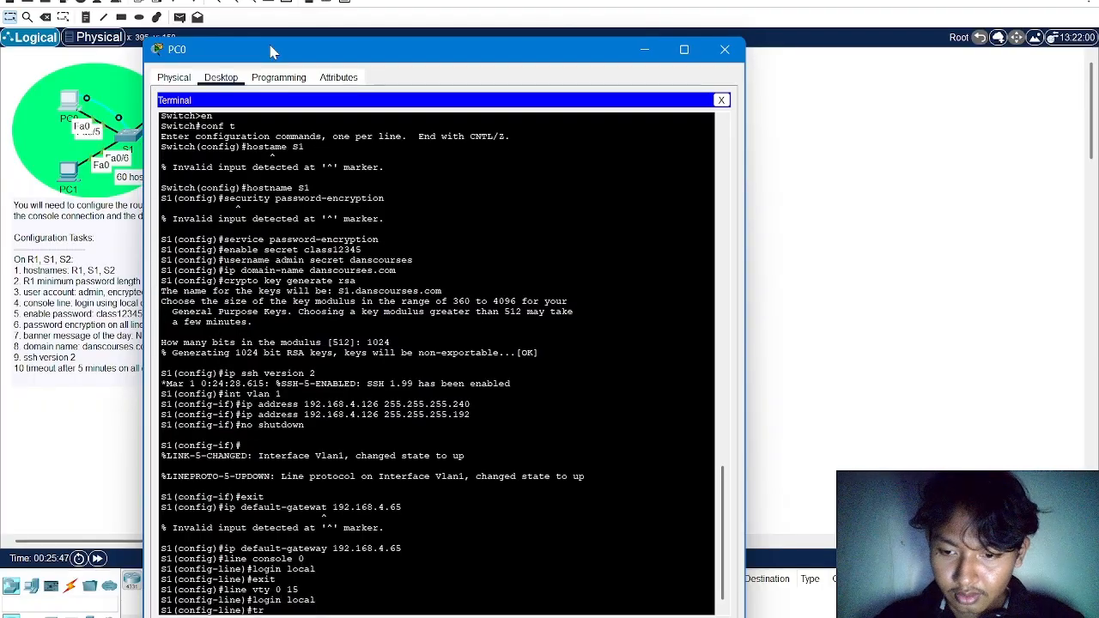
text(ansport input s)
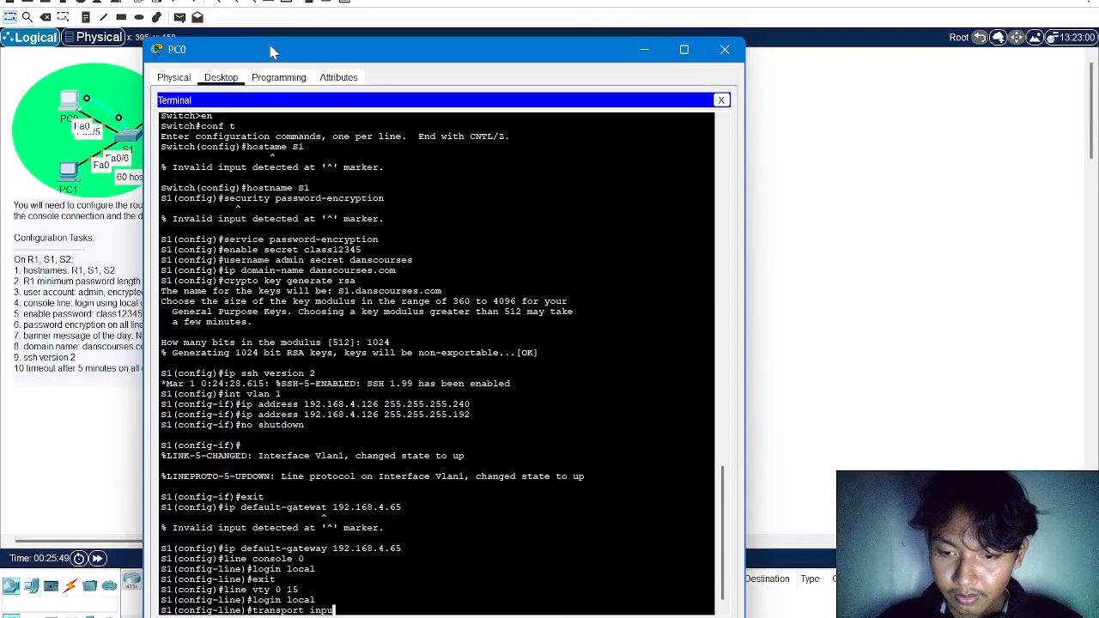
text(sh)
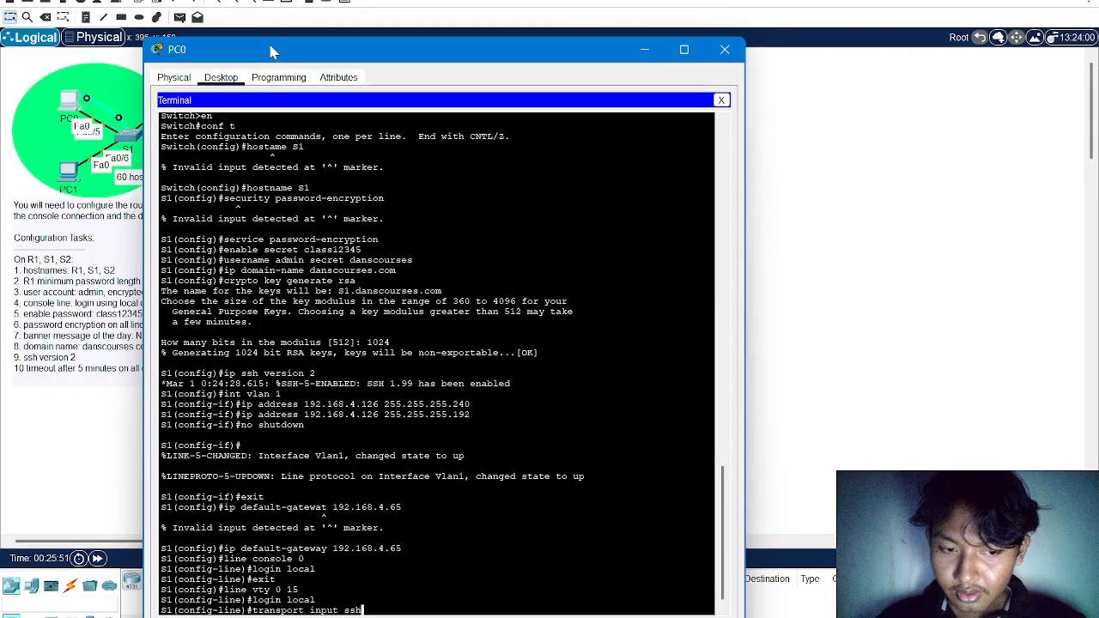
key(Return)
Set the exec timeout on S1's vty lines to 5 minutes 0 seconds, and leave line configuration
text(exec)
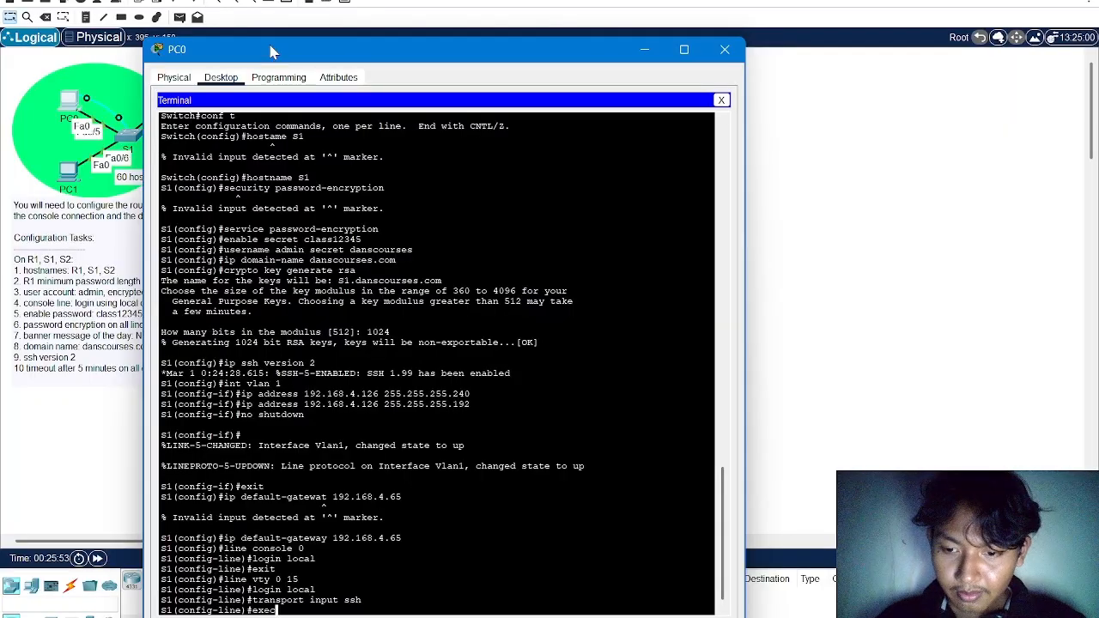
text(-timeout )
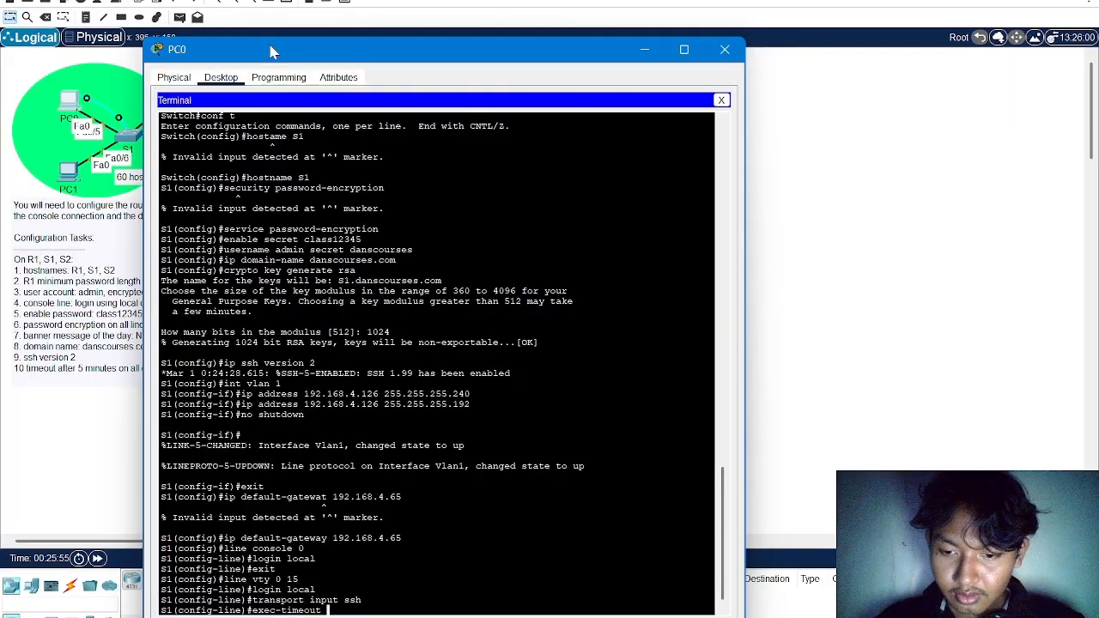
text(0)
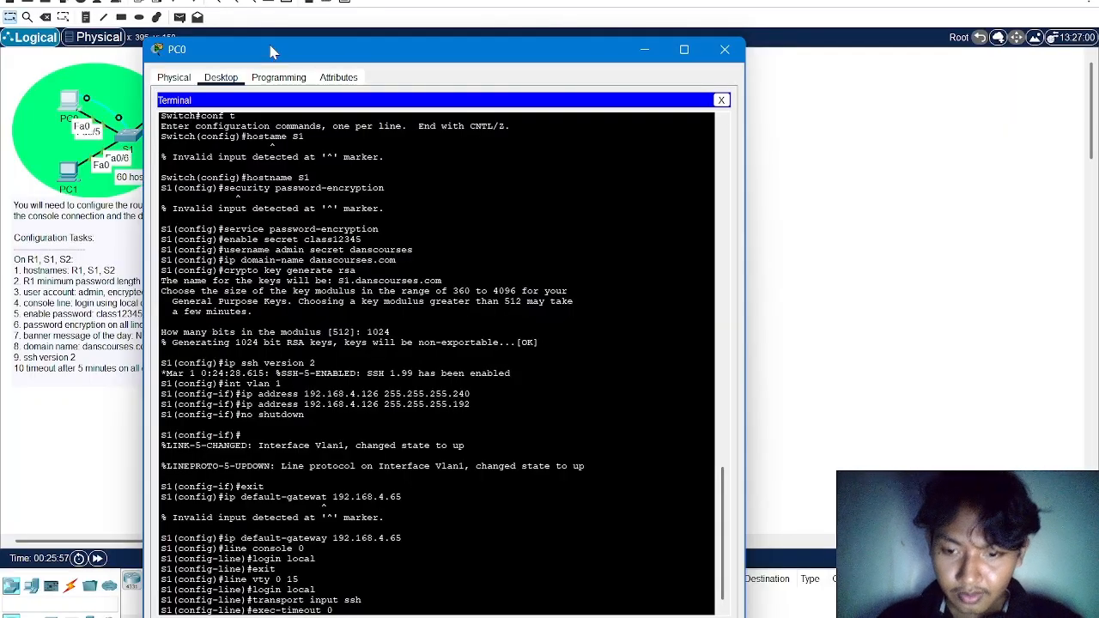
text( 55 0)
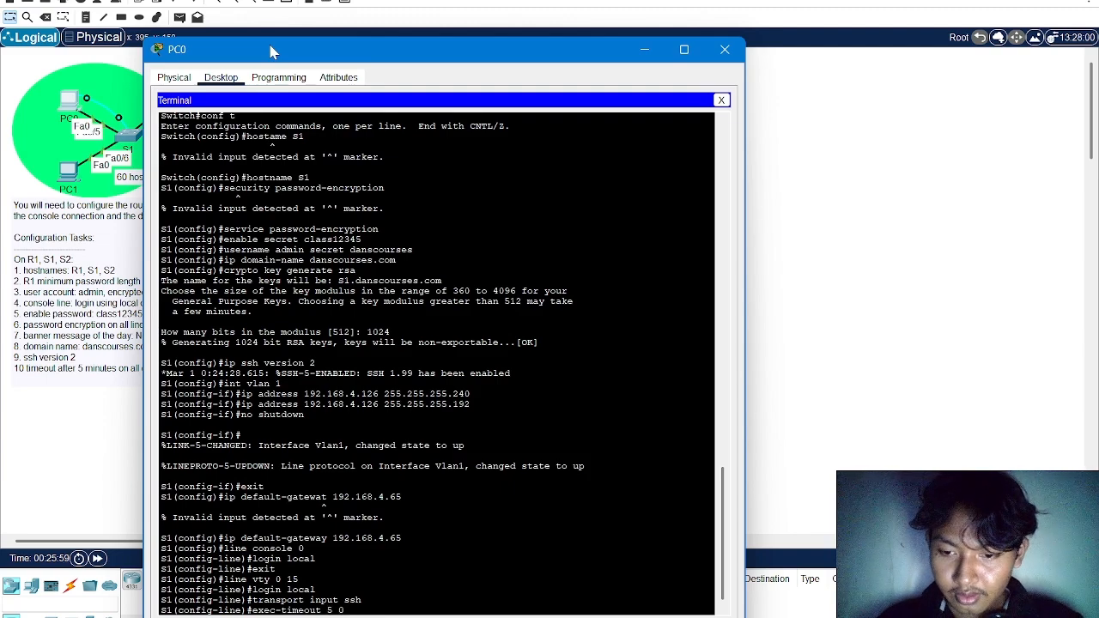
key(Return)
text(exit)
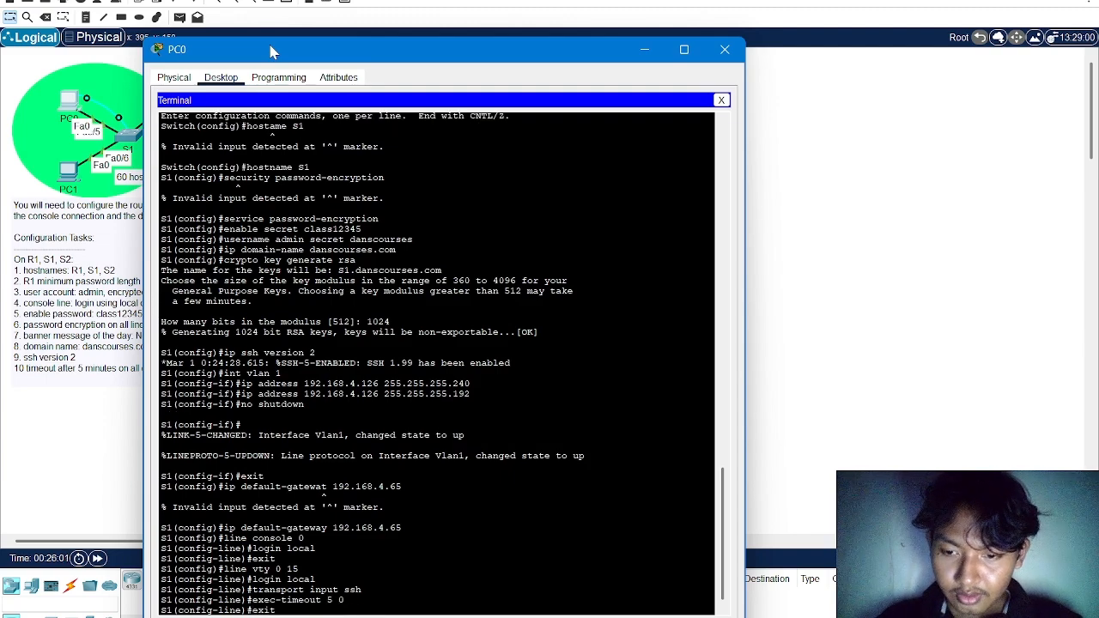
key(Return)
Set S1's message-of-the-day banner to "No unauthorized access allowed!" using # as the delimiter
text(ba)
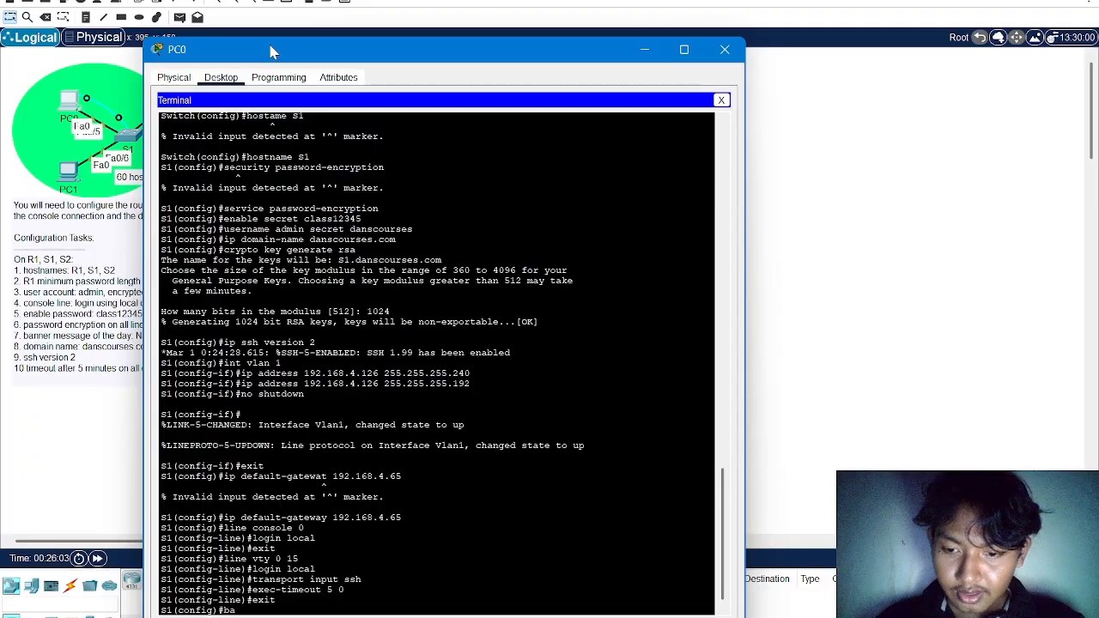
text(nner mot)
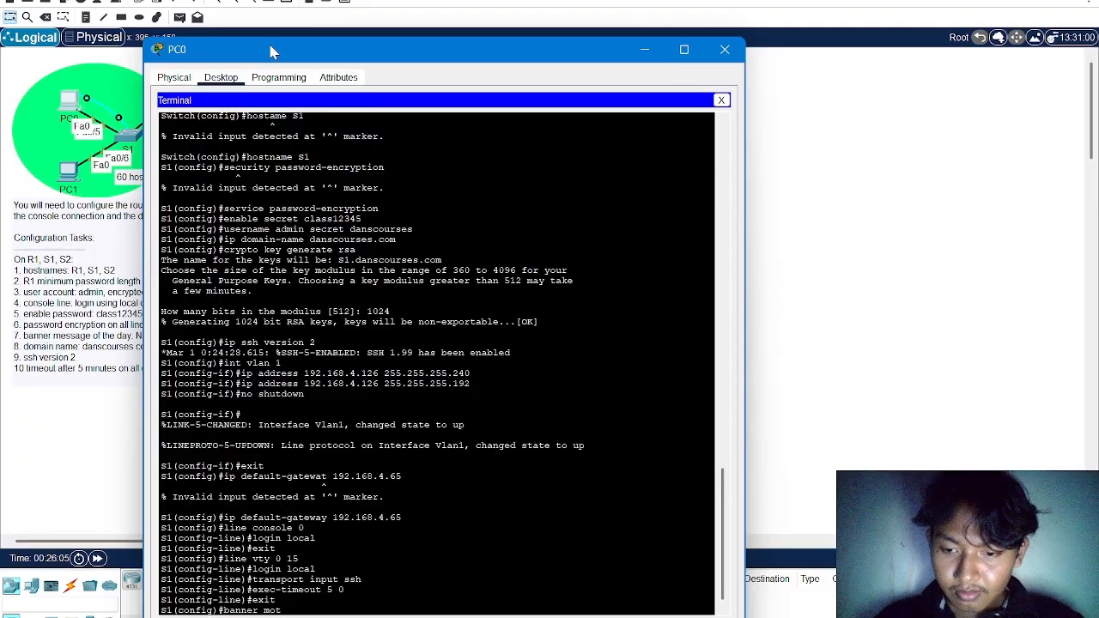
text(d)
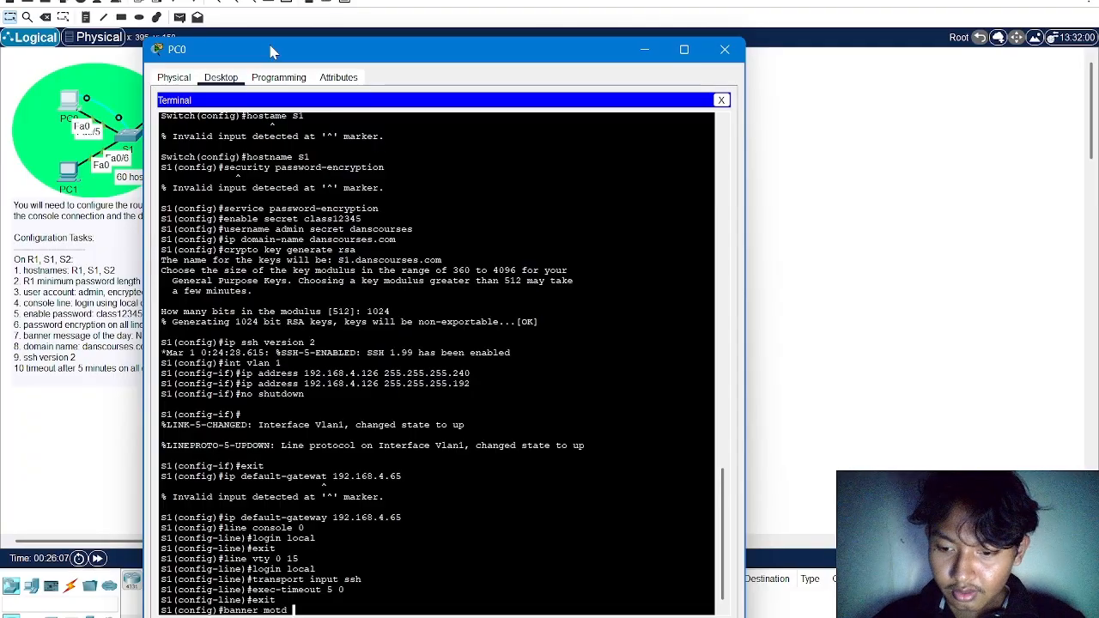
text( #No)
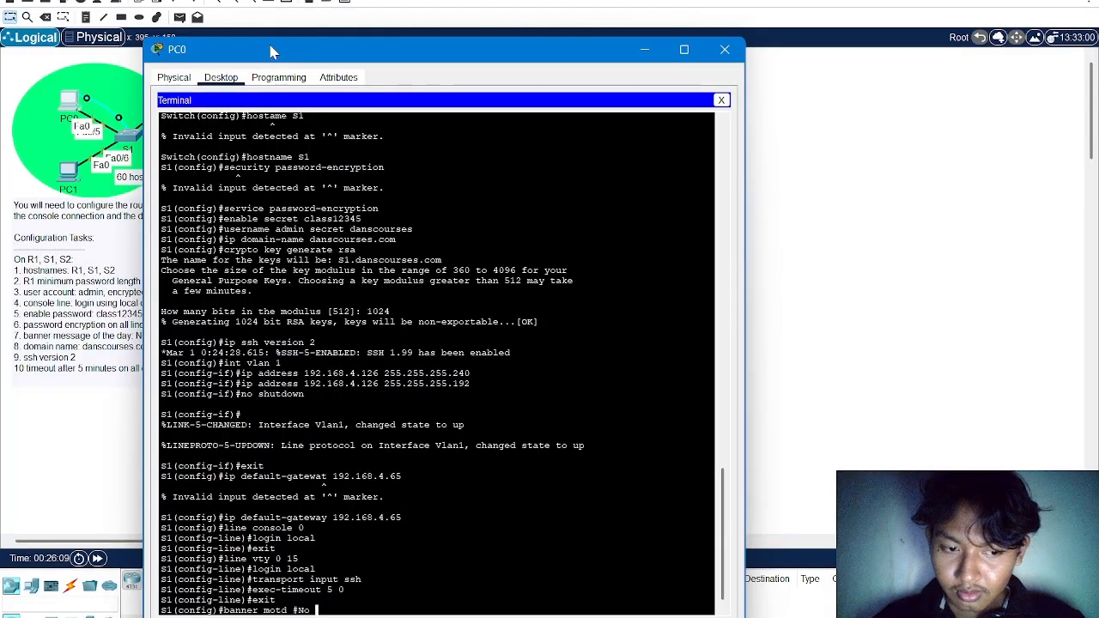
text( unauth)
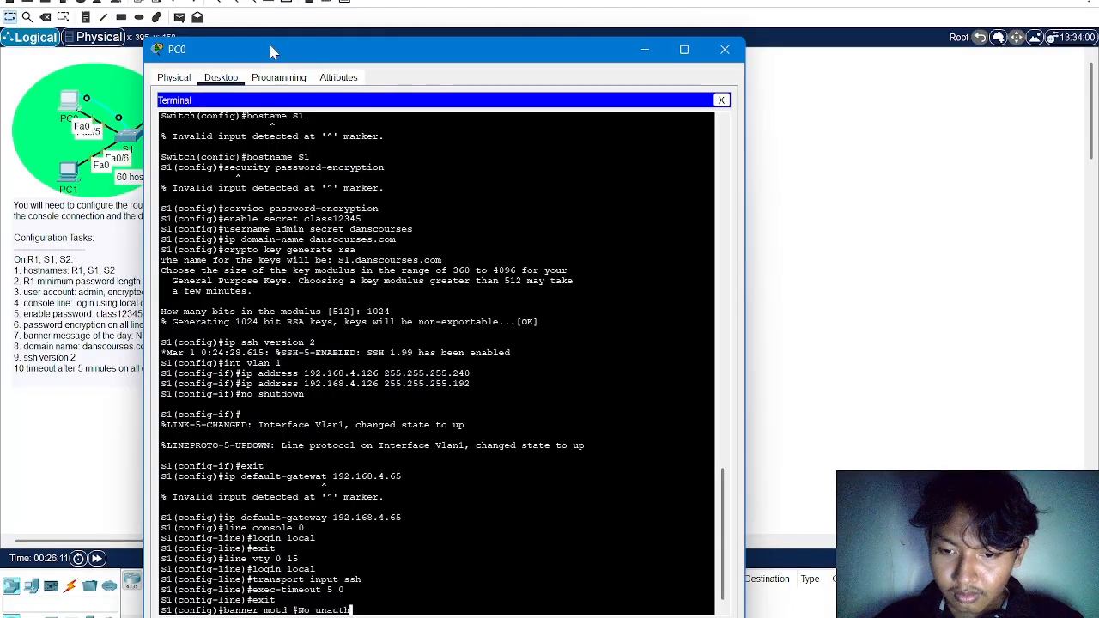
text(ori)
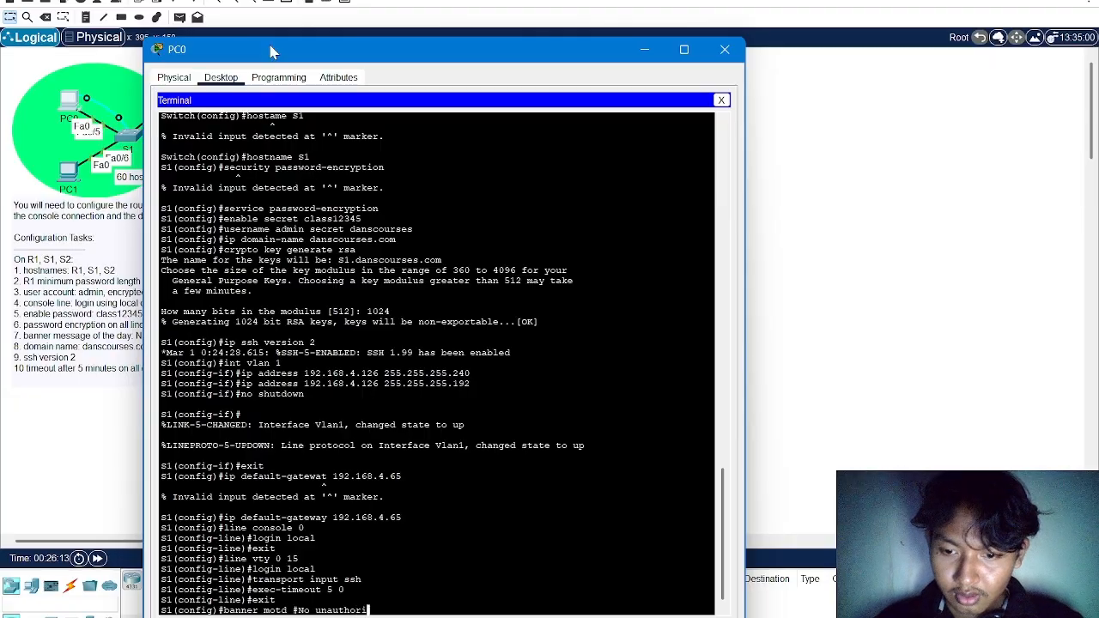
text(zed access)
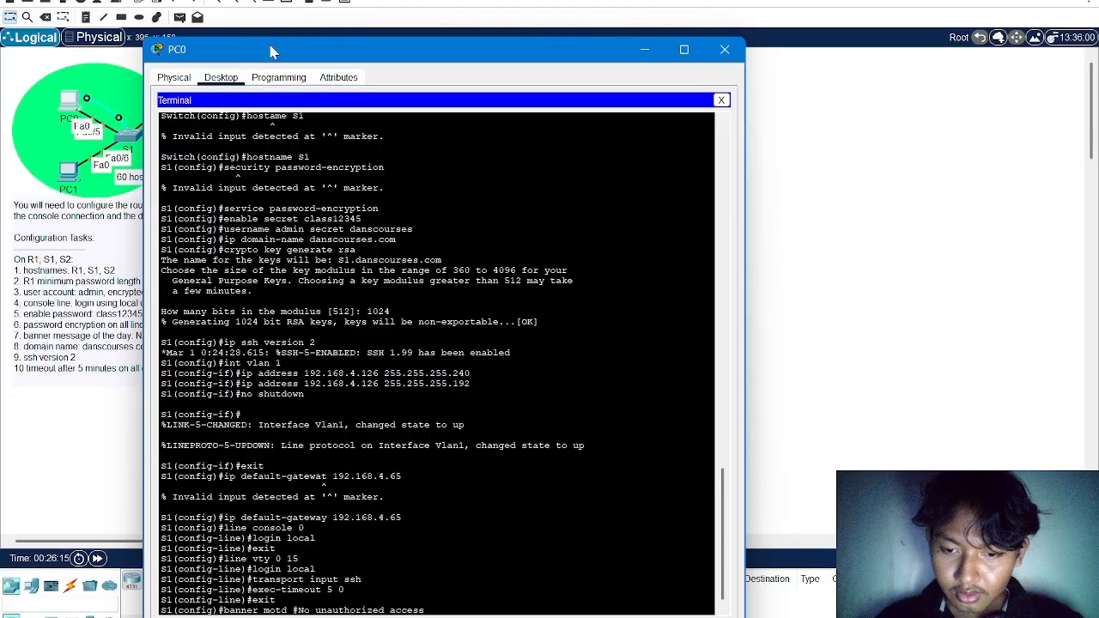
text( allowed)
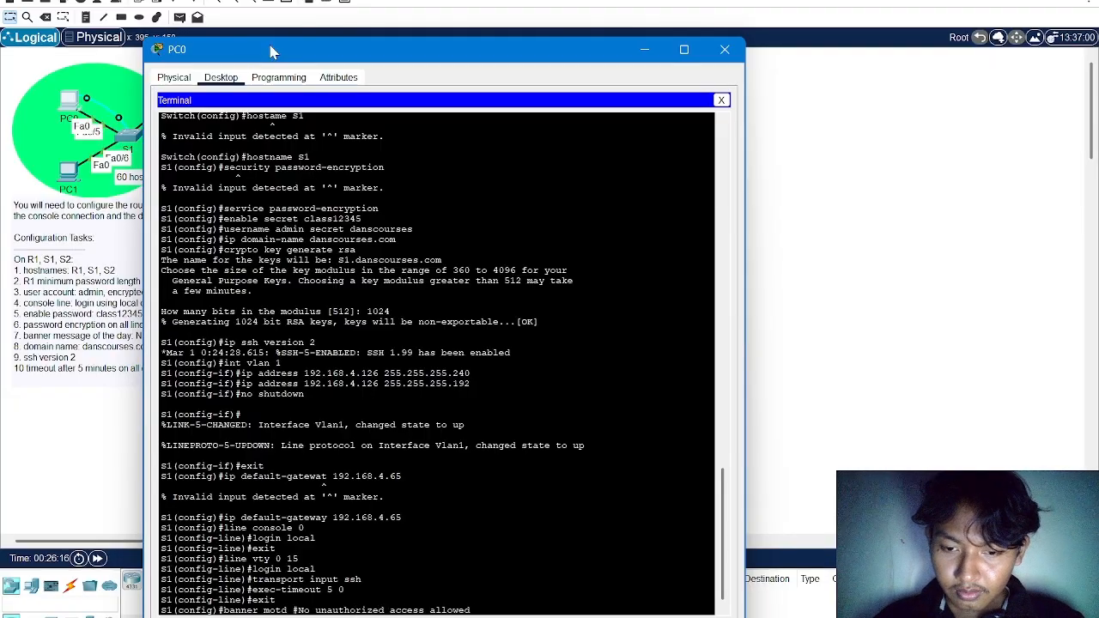
text(!)
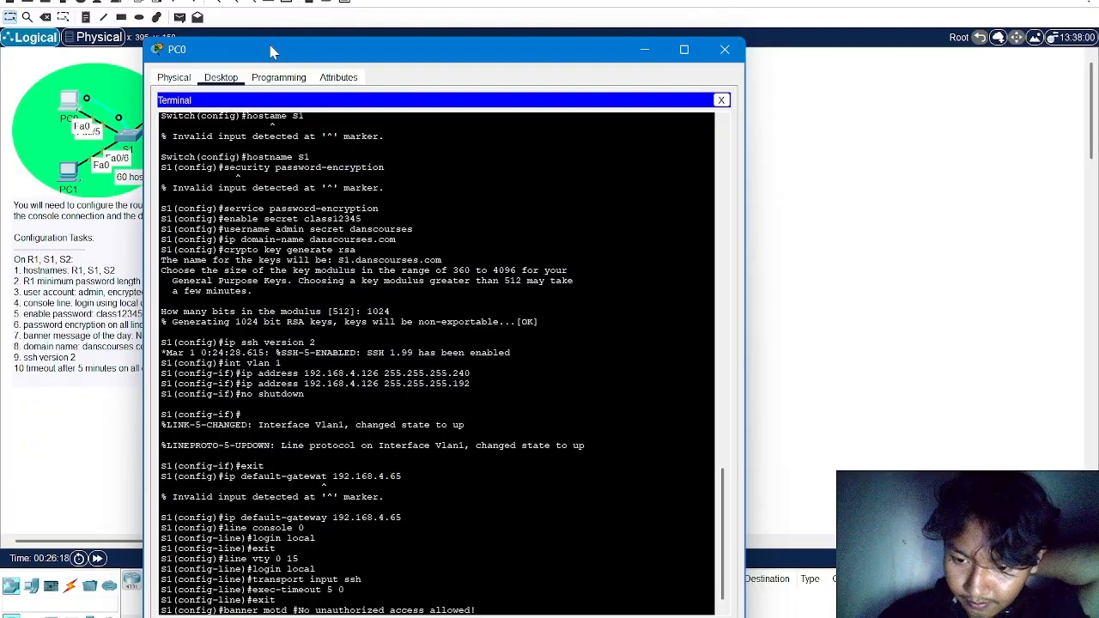
text(#)
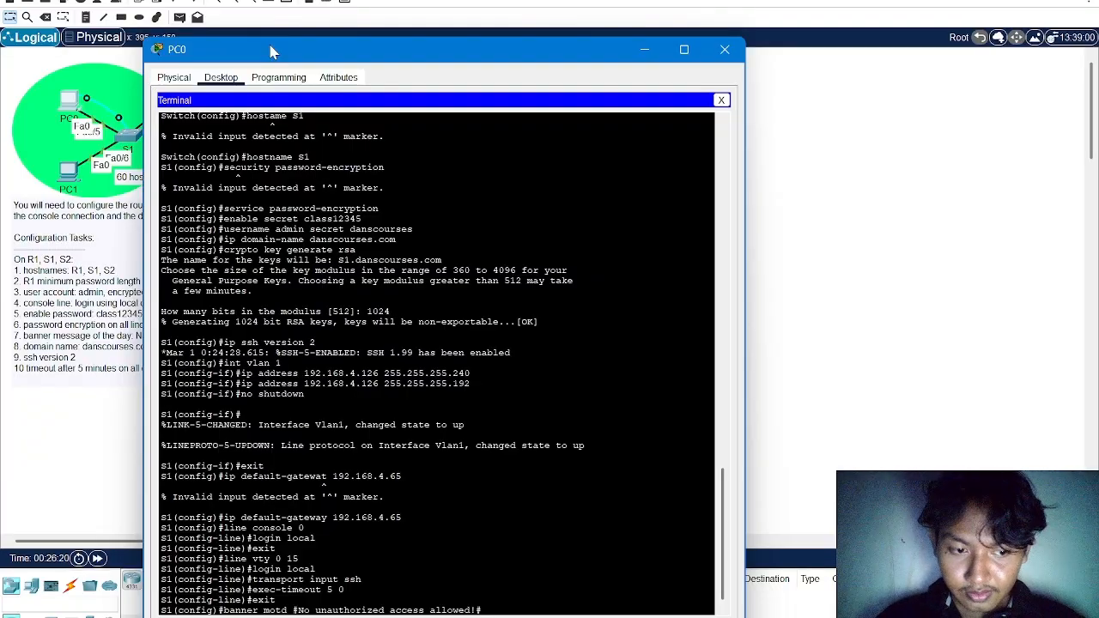
key(Return)
Return to privileged EXEC mode on S1 and save the configuration with write memory
text(end)
key(Return)
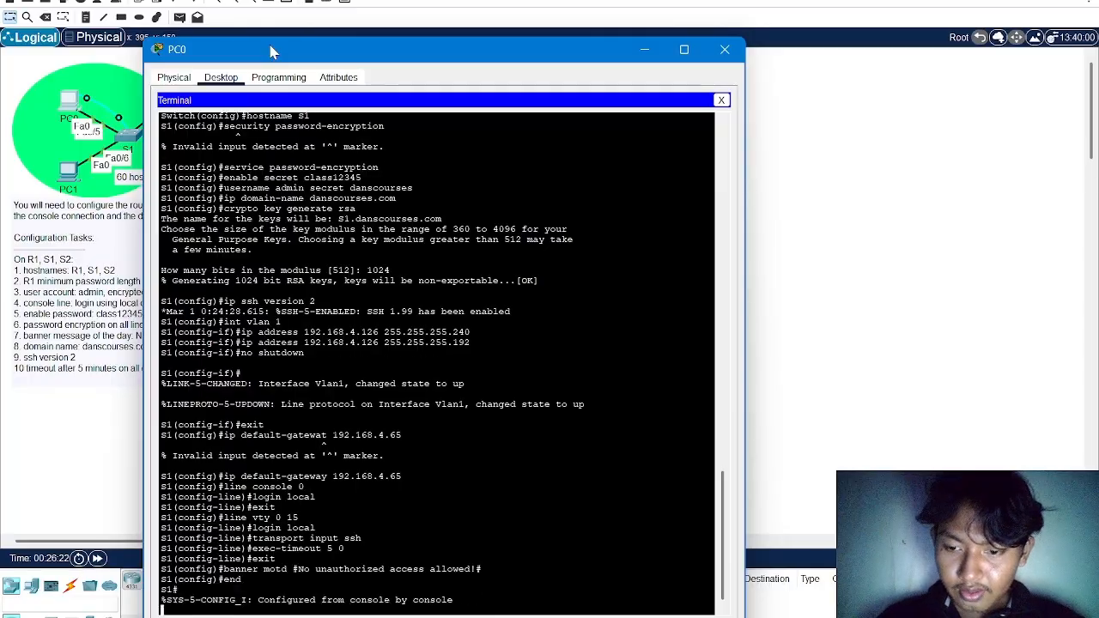
text(write )
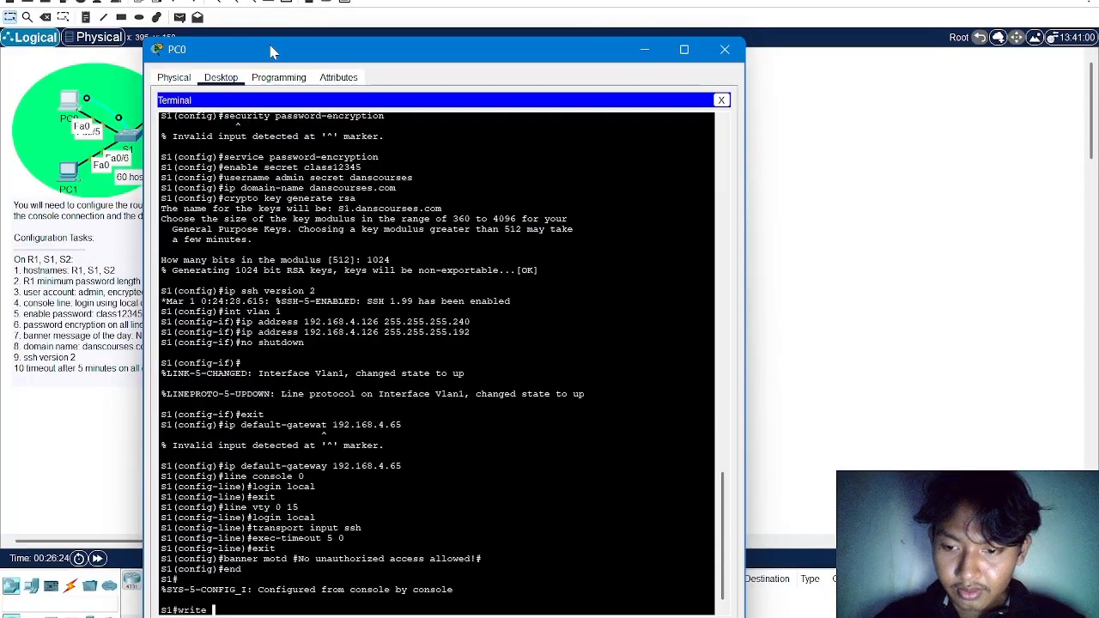
text(memory)
key(Return)
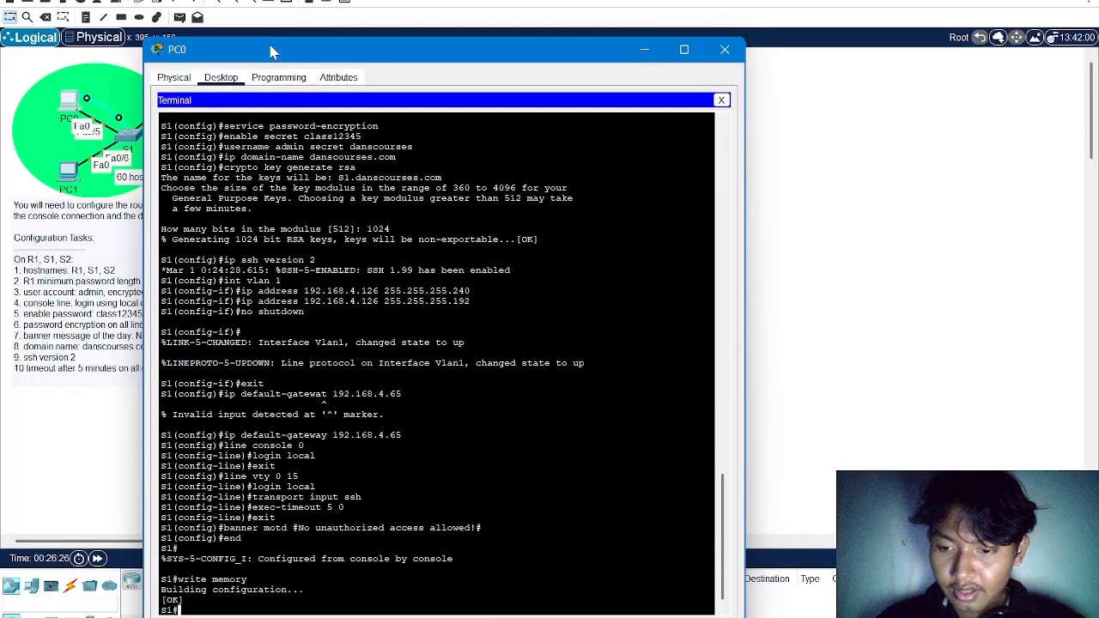
Copy S1's running configuration to the TFTP server at 192.168.4.194 with the default destination filename, and close the PC0 window
text(co)
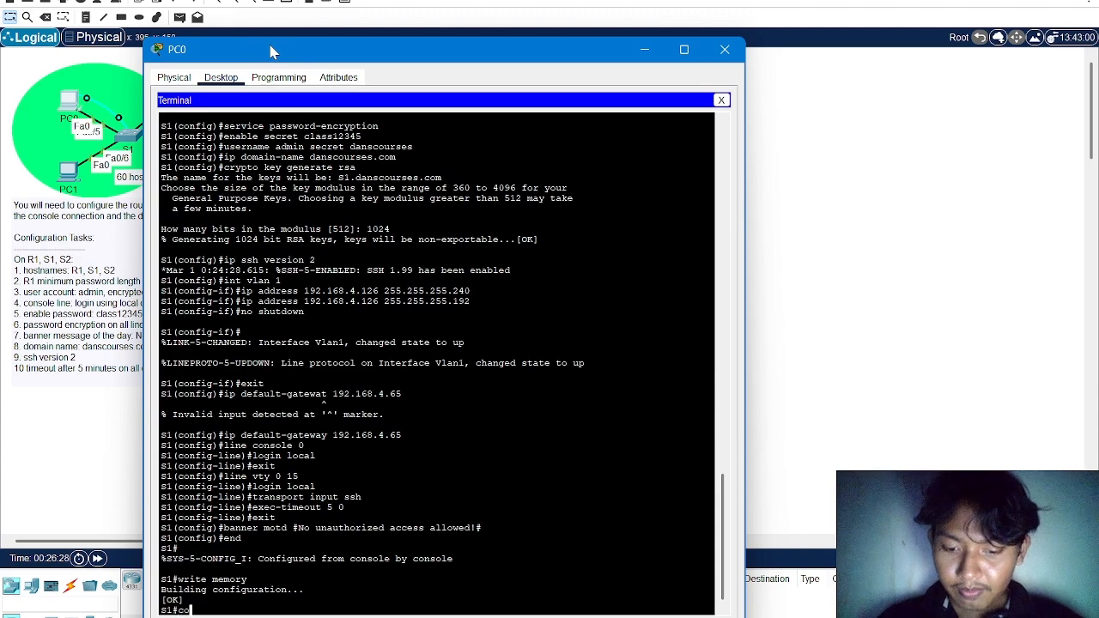
text(py r)
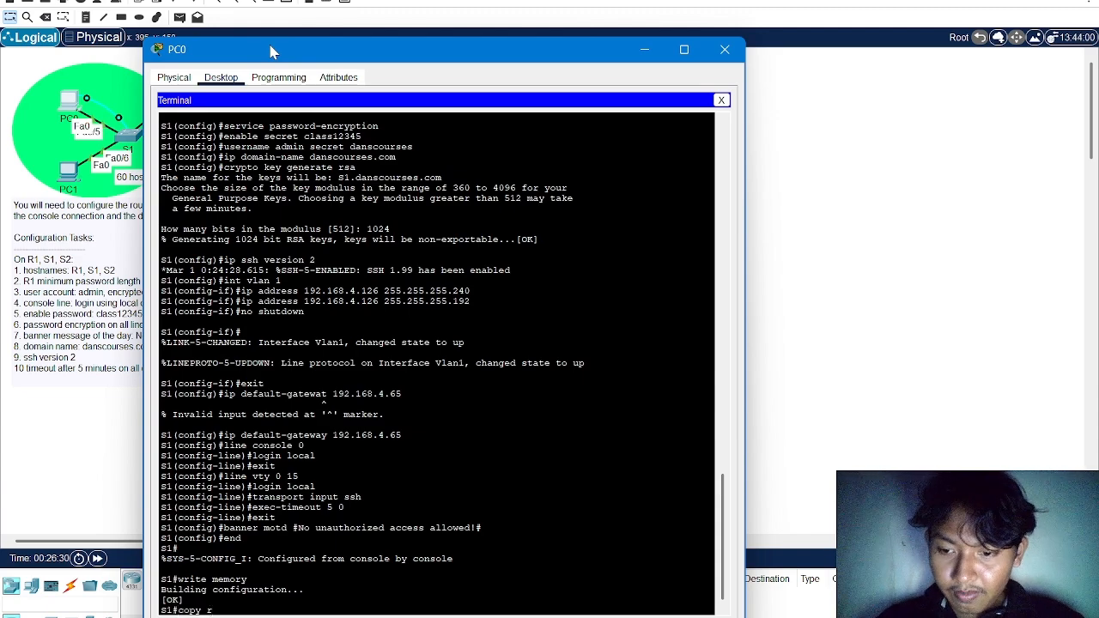
text(unning-con)
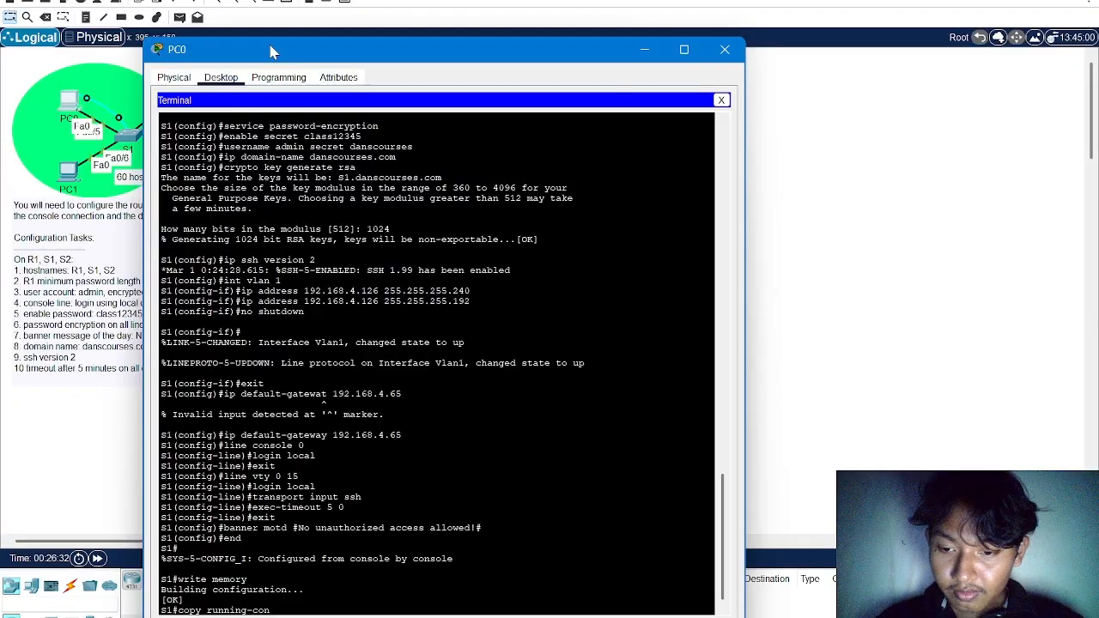
text(fig t)
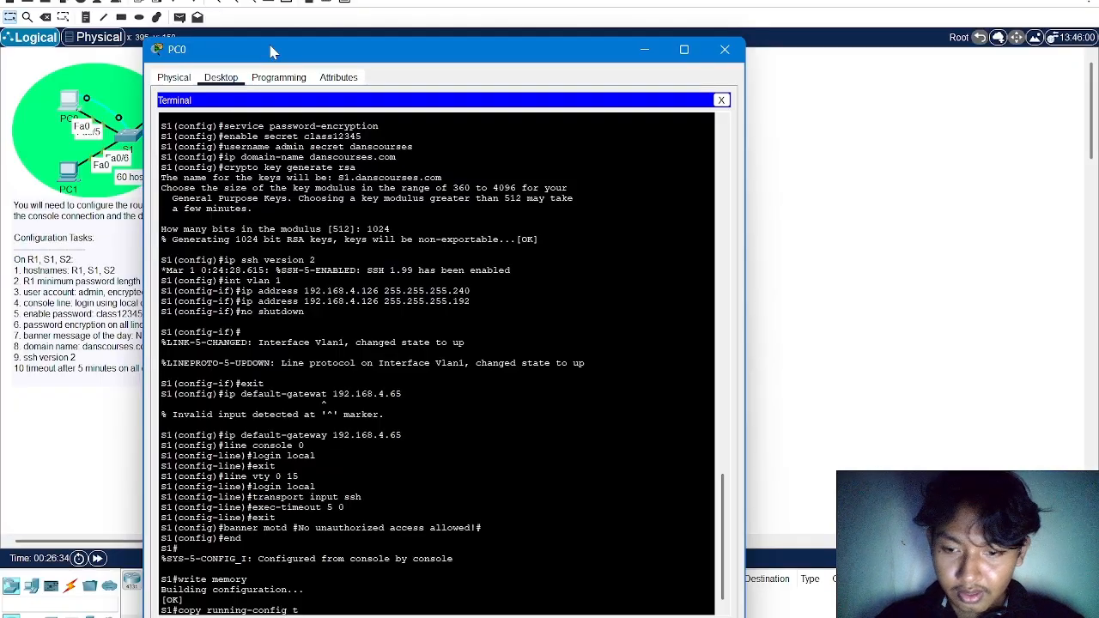
text(ftp)
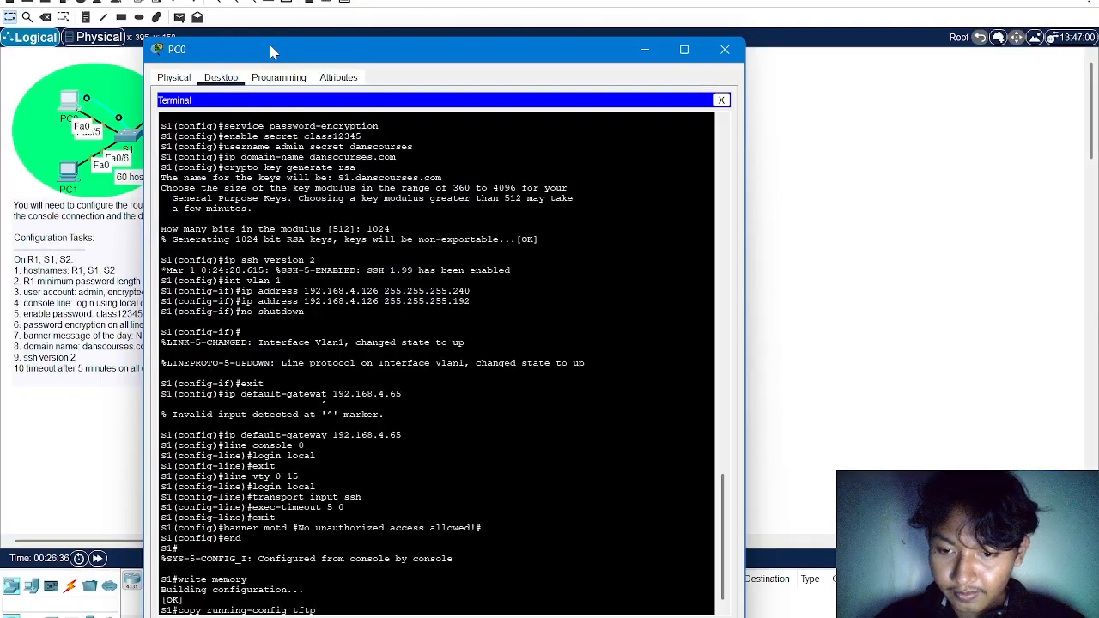
key(Return)
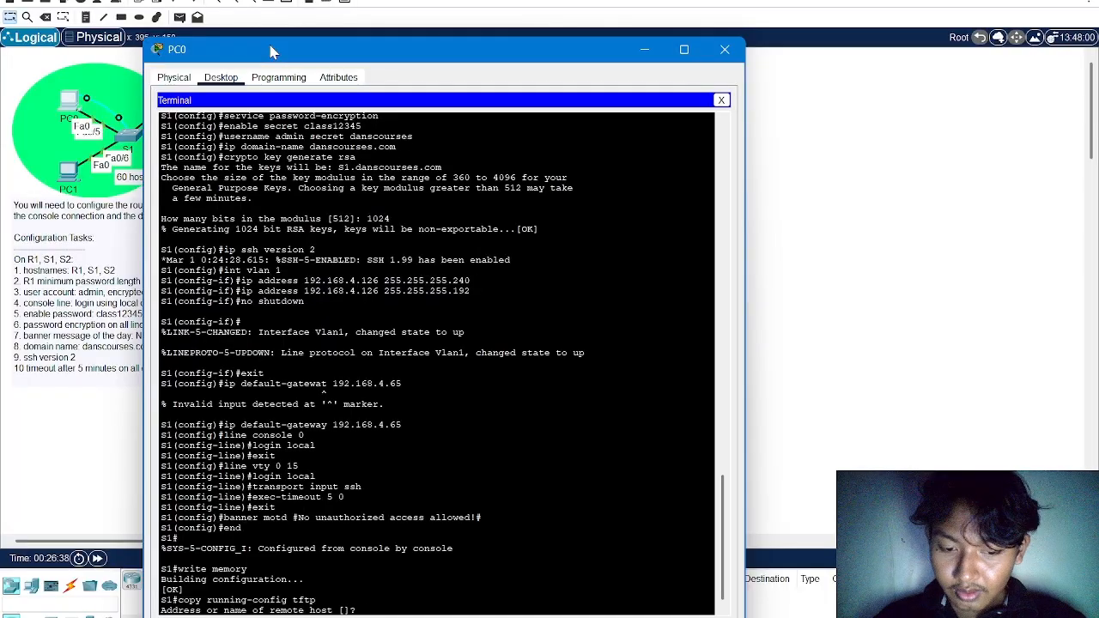
text(192.168.)
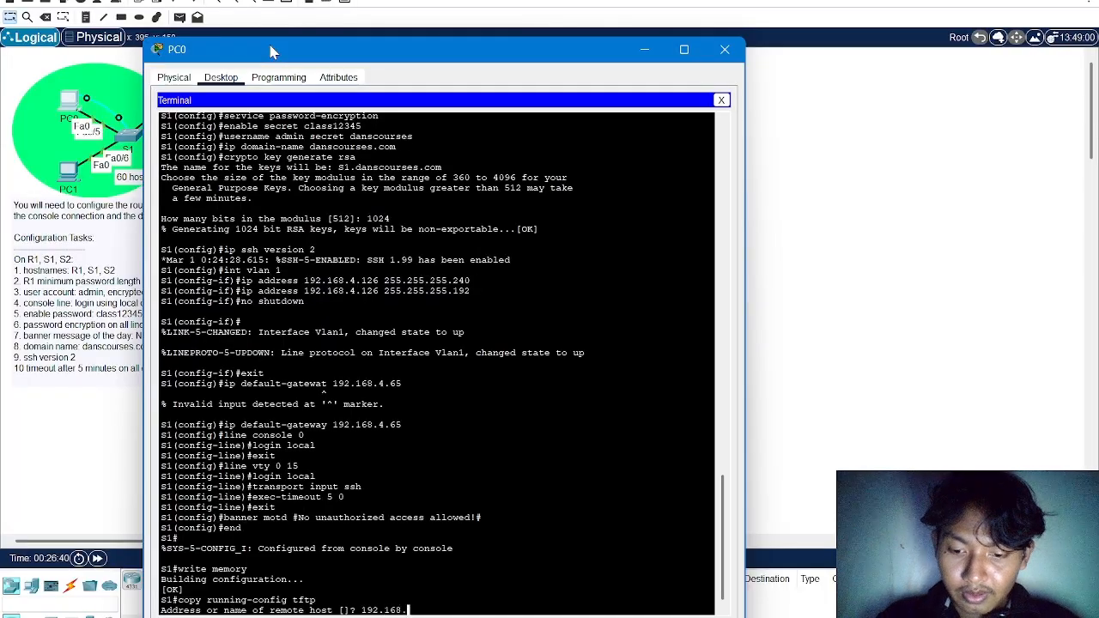
text(4.)
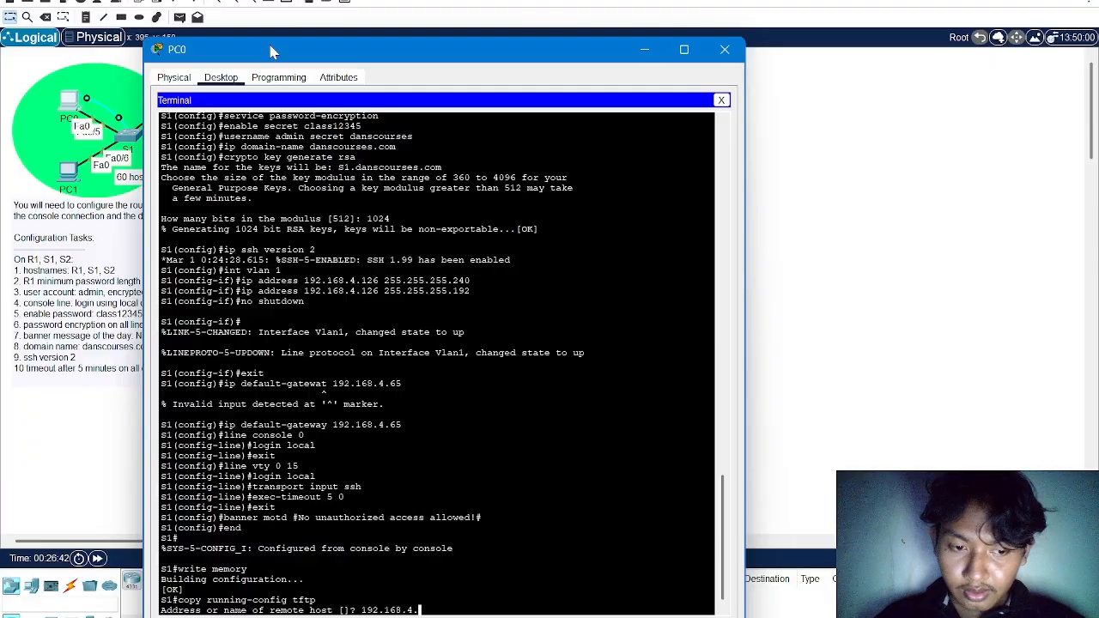
text(194)
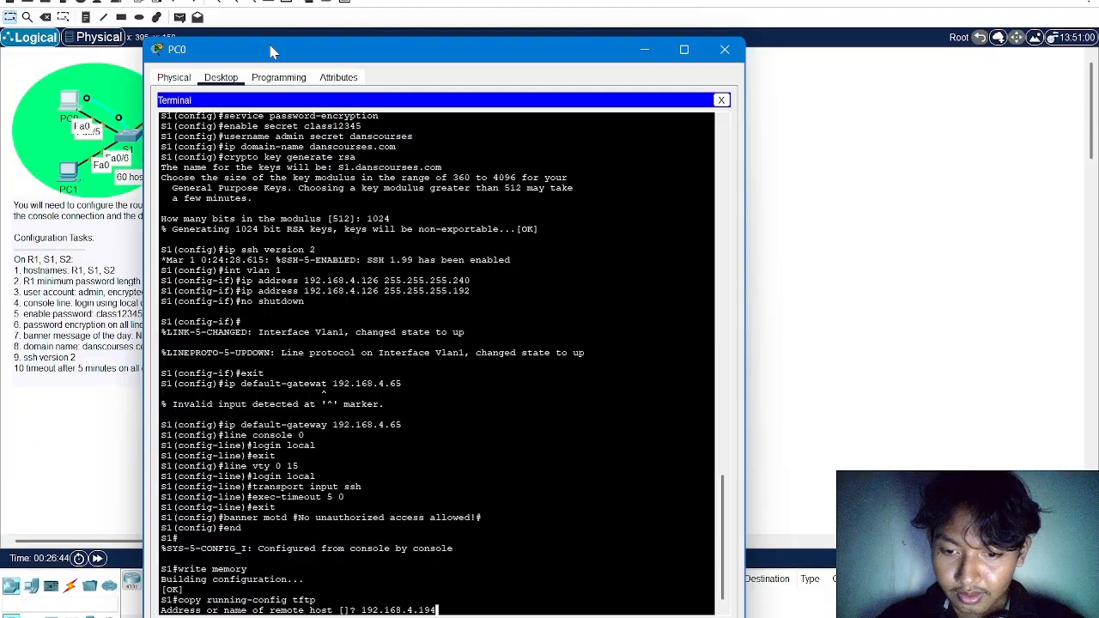
key(Return)
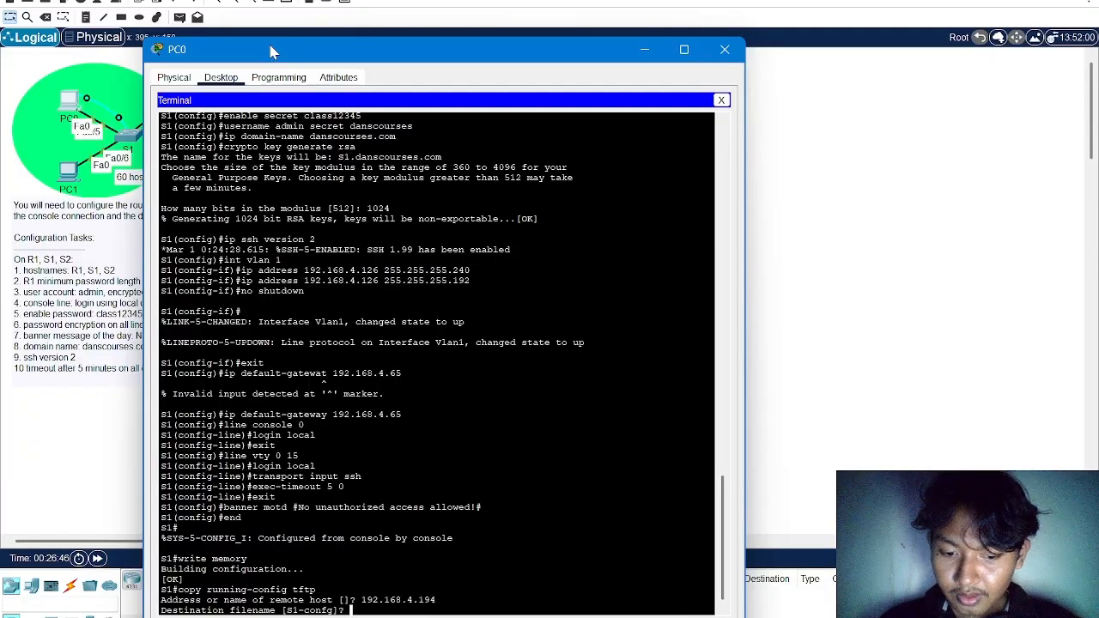
key(Return)
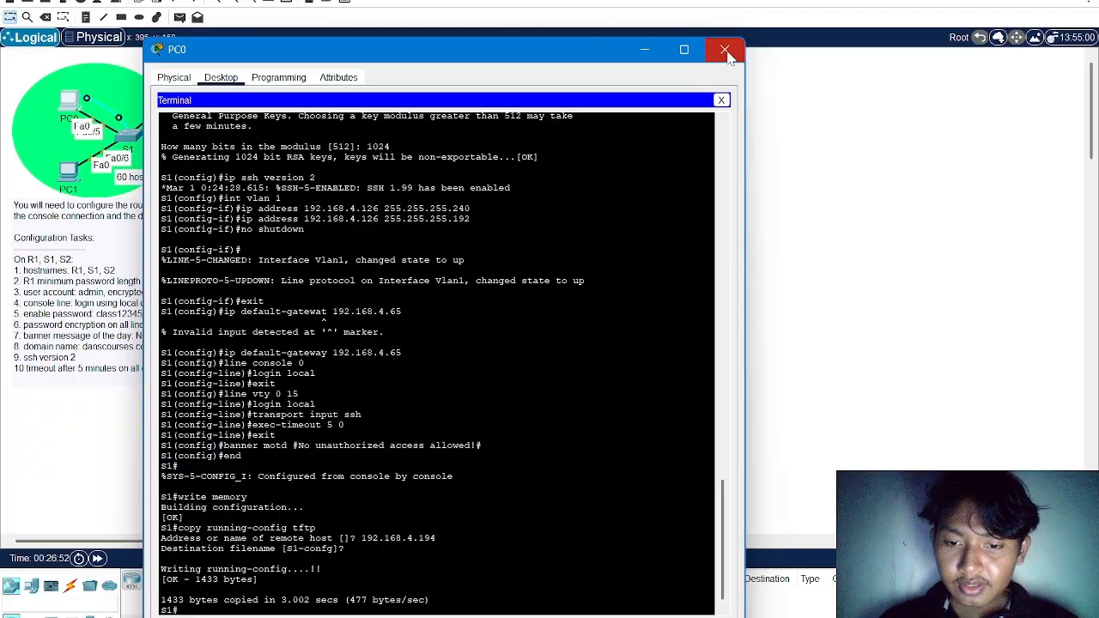
click(725, 53)
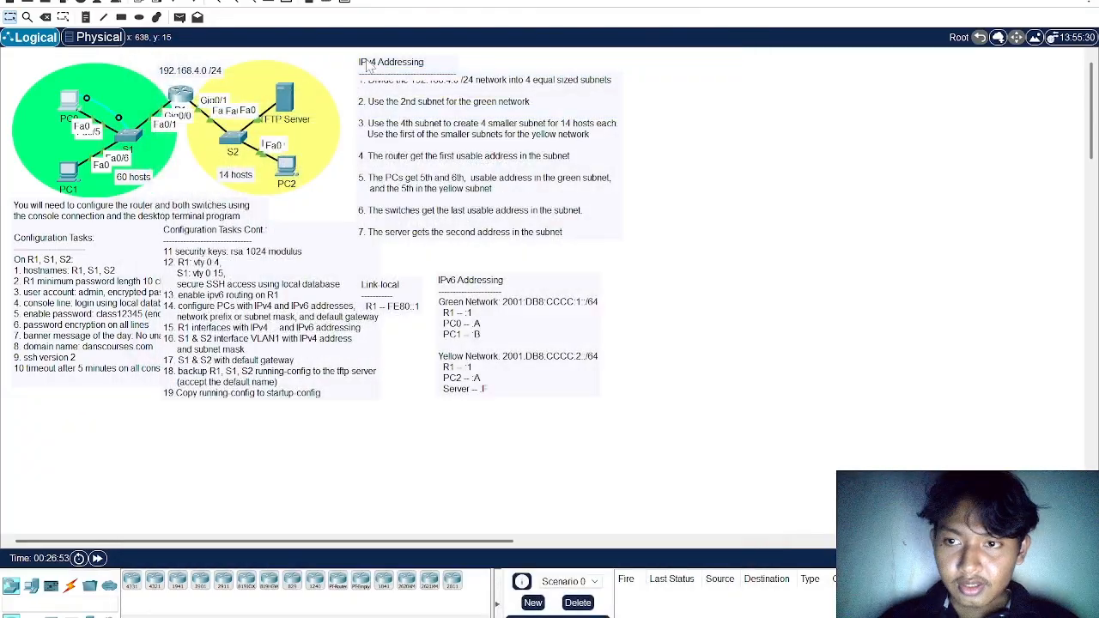
Check the TFTP service's file list on the TFTP Server for the S1-confg backup, and close the server window
click(296, 101)
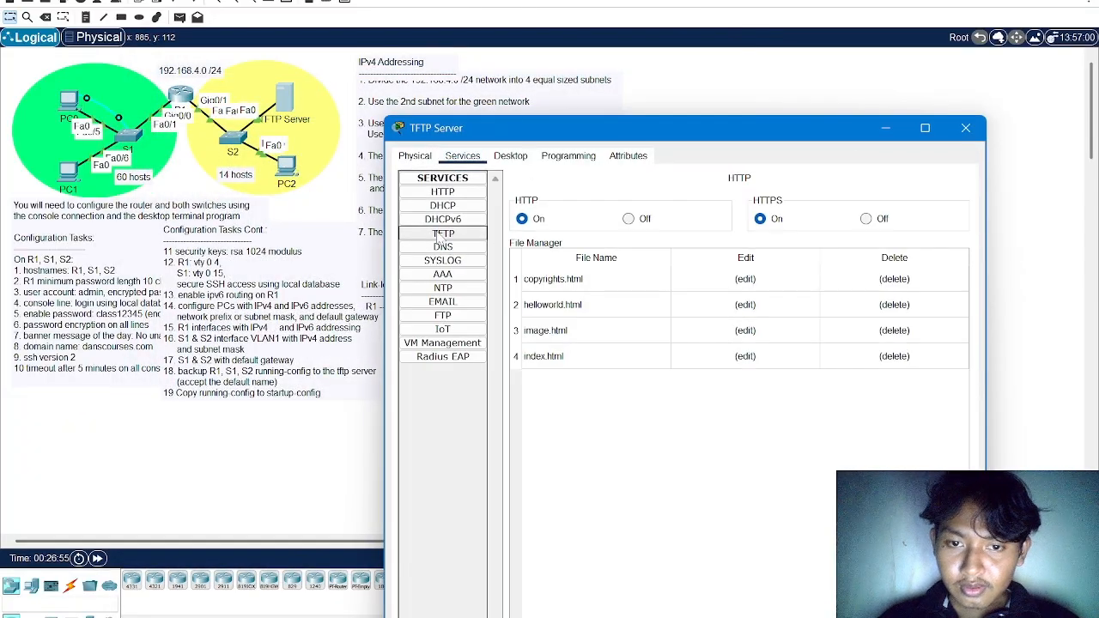
click(443, 233)
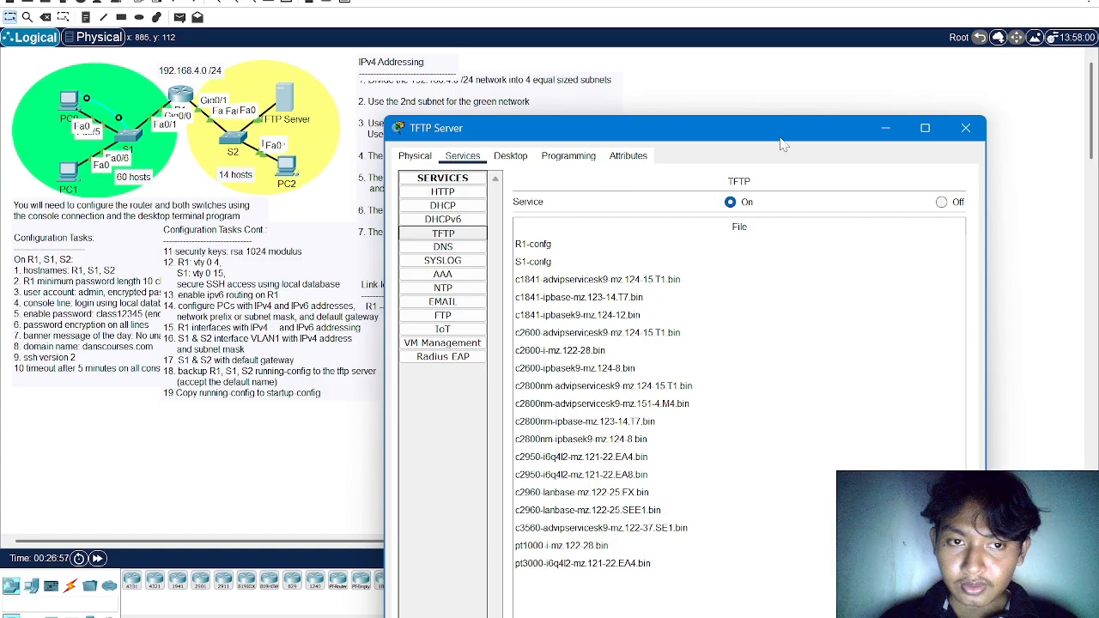
drag(781, 140, 595, 40)
click(352, 163)
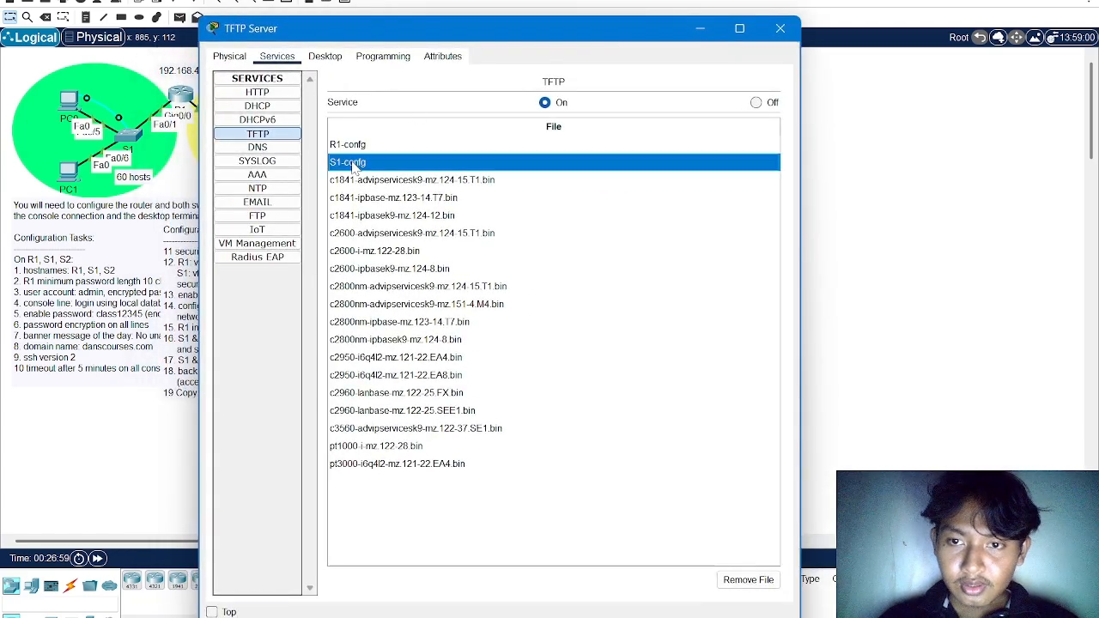
click(779, 29)
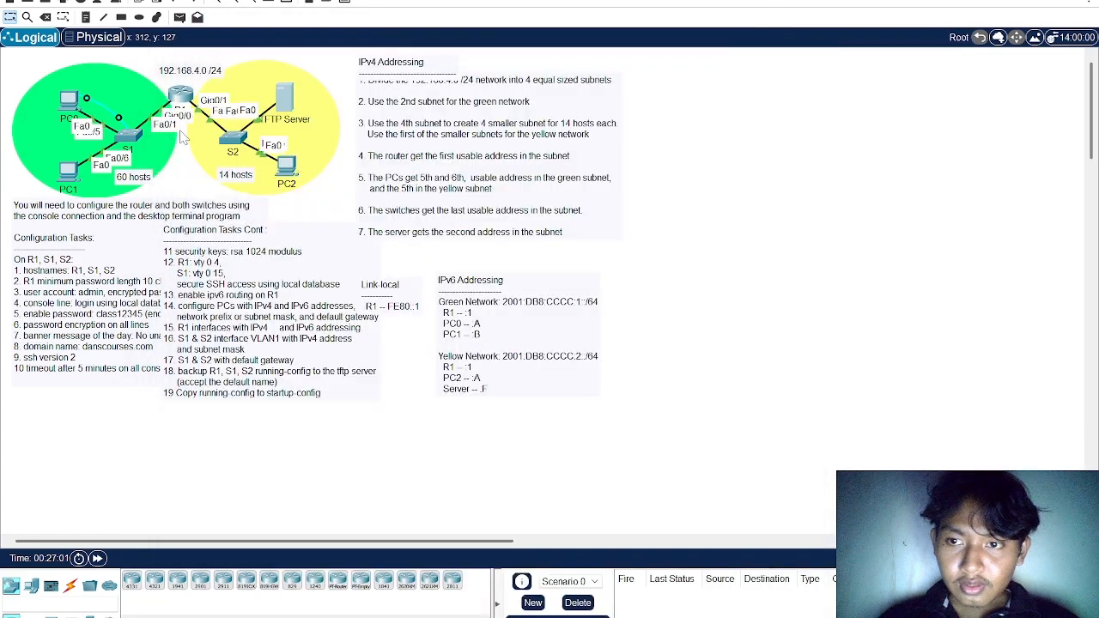
Move the switch end of PC0's console cable from S1 to the Console port of S2
mouse_move(235, 138)
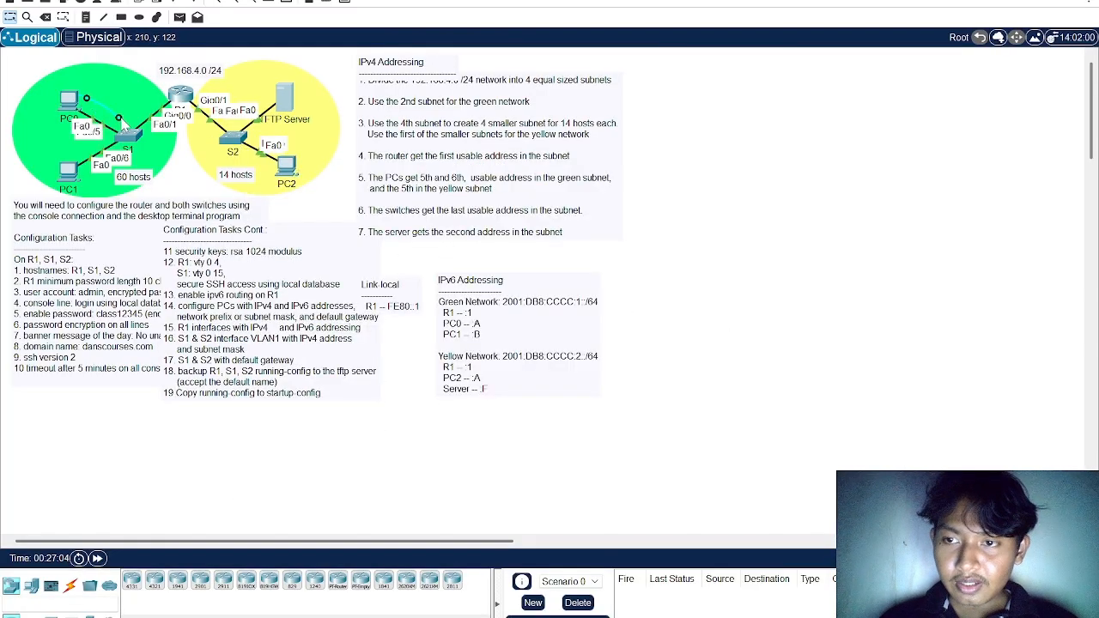
click(233, 139)
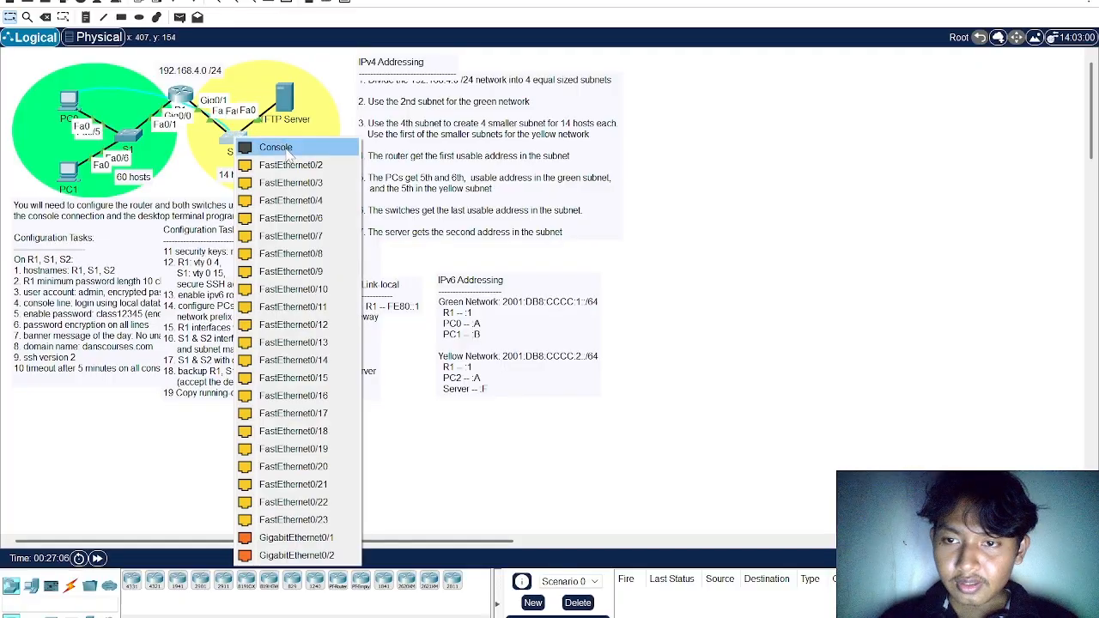
click(287, 152)
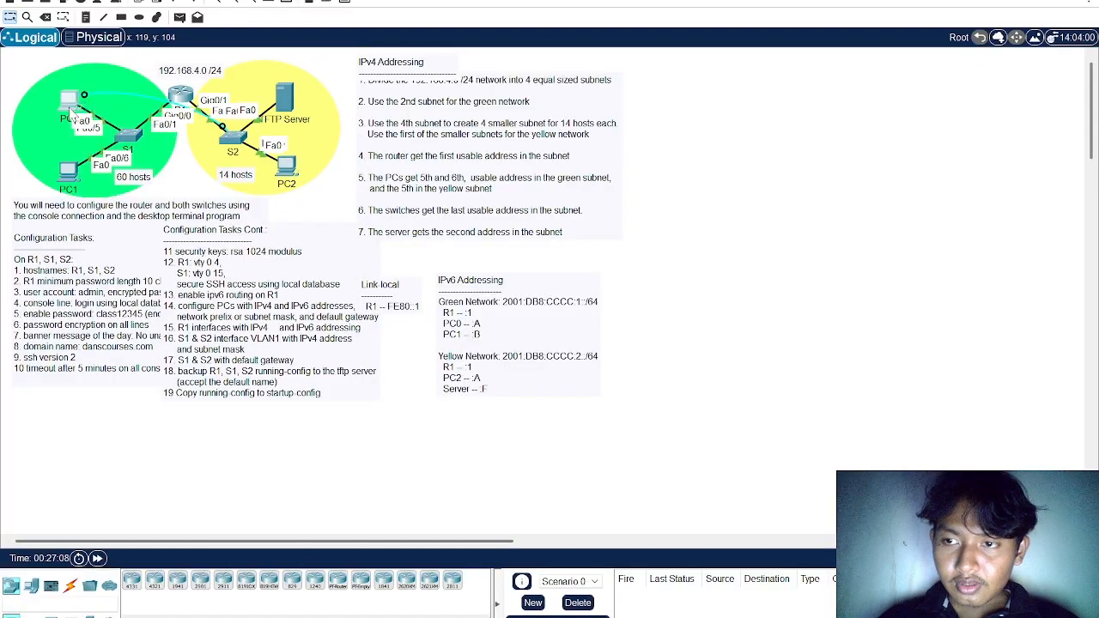
Start a terminal session from PC0 to S2 with the default port configuration
click(71, 108)
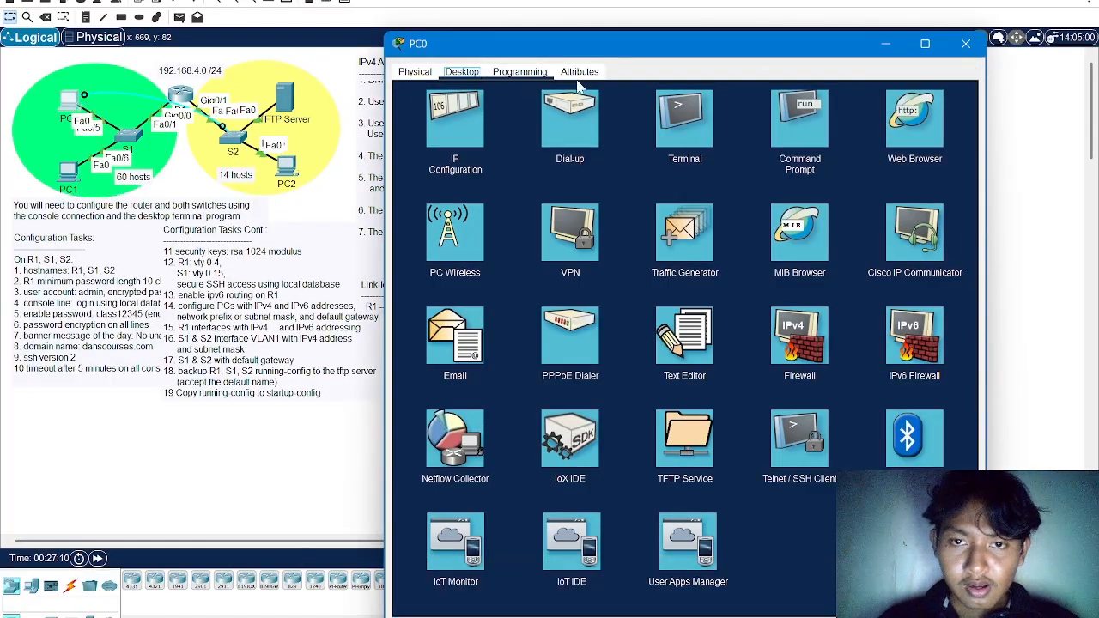
click(686, 117)
drag(702, 54, 647, 0)
drag(728, 0, 671, 0)
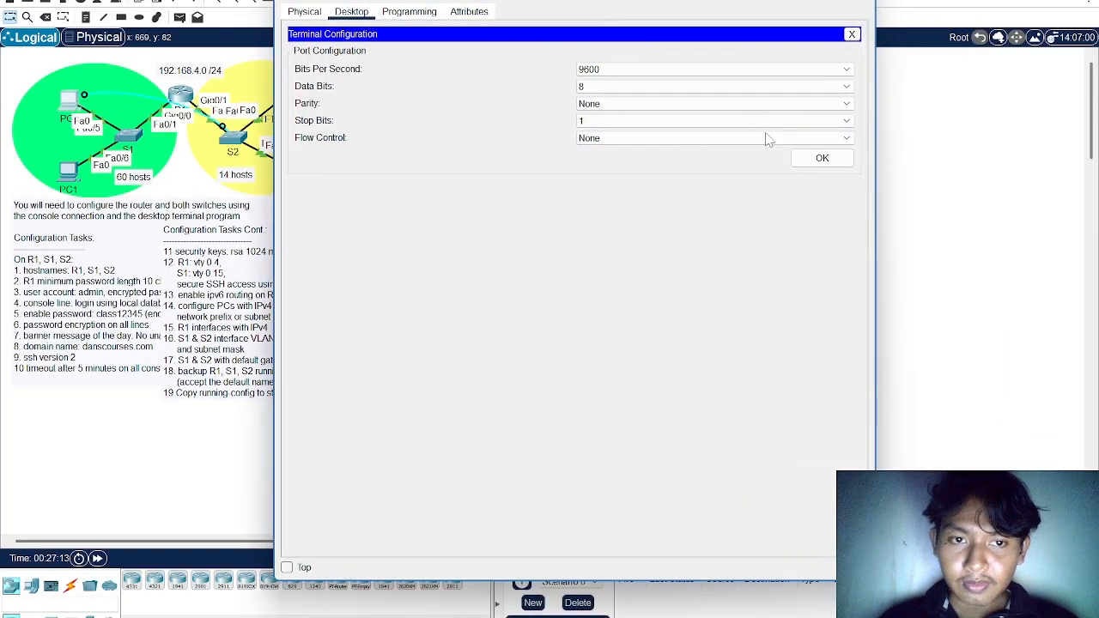
click(822, 158)
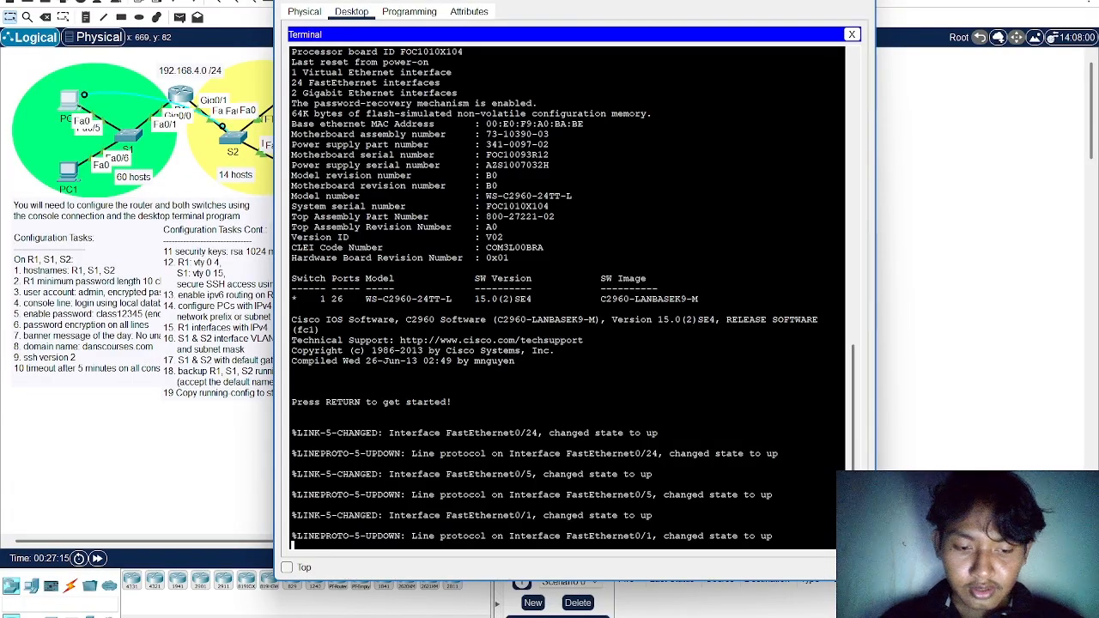
Activate the console session on the second switch and enter privileged EXEC mode
key(Return)
text(co)
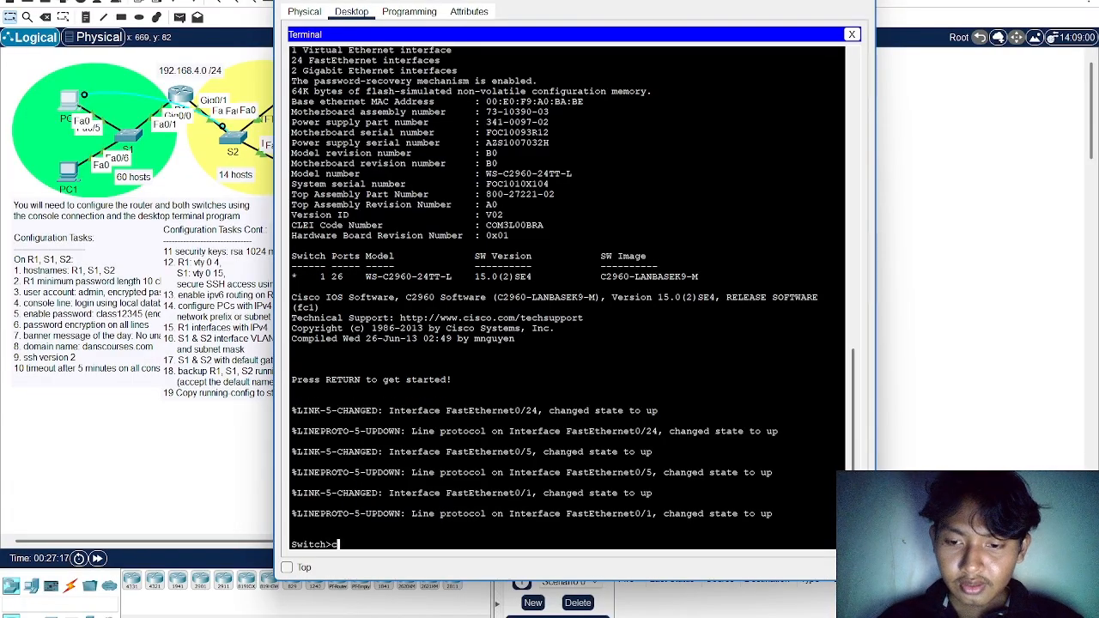
key(BackSpace)
key(BackSpace)
text(en)
key(Return)
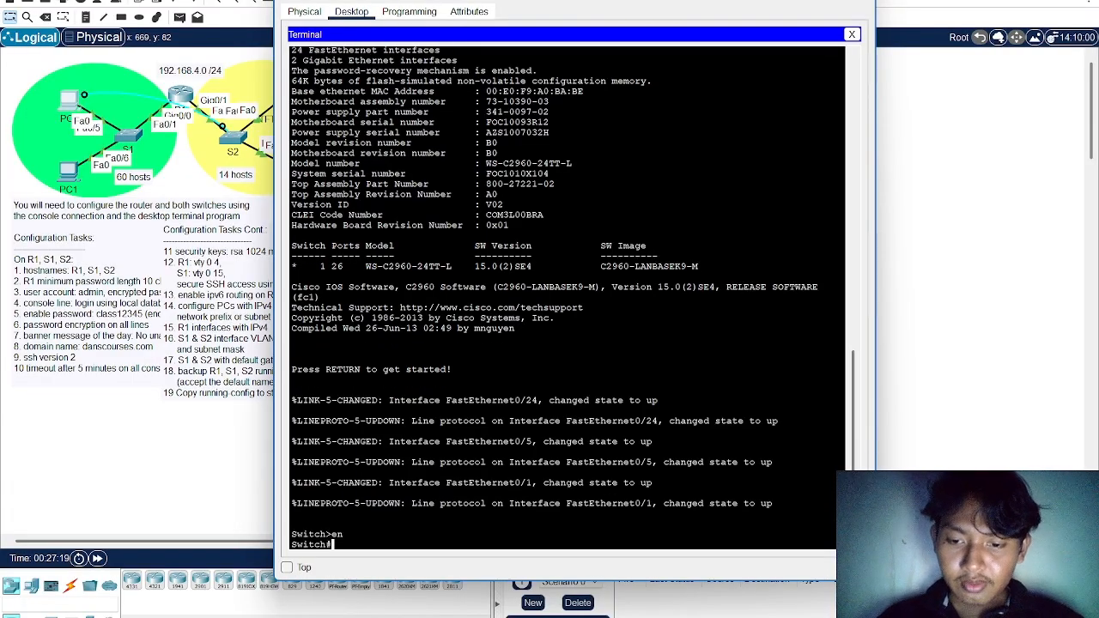
Enter global configuration mode and set the switch's hostname to S2
text(conf t)
key(Return)
text(host)
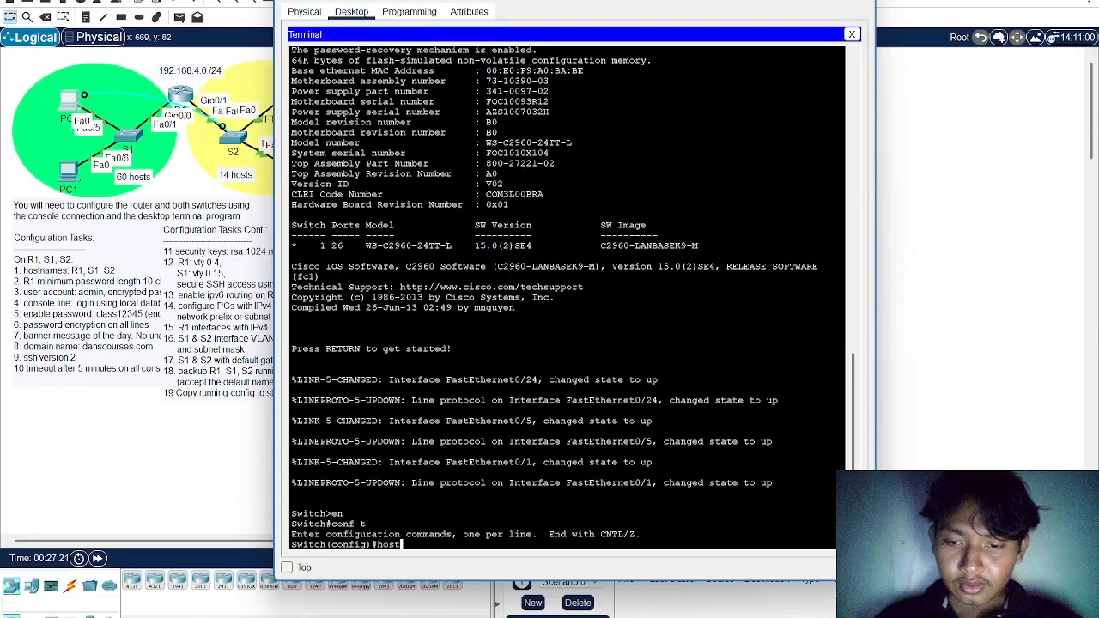
text(name)
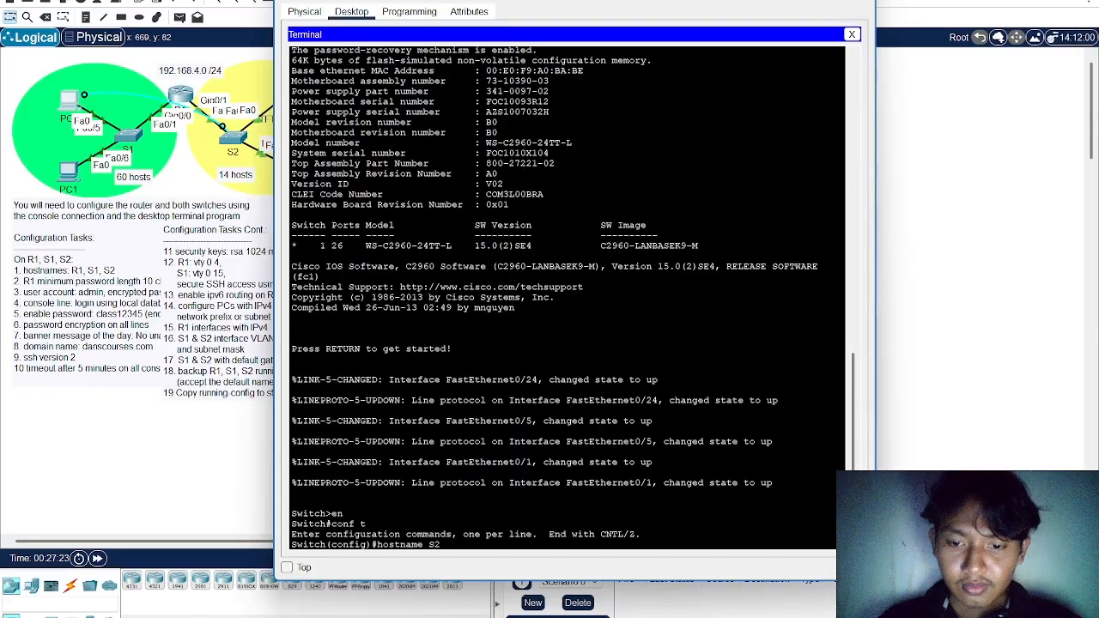
text( S2)
key(Return)
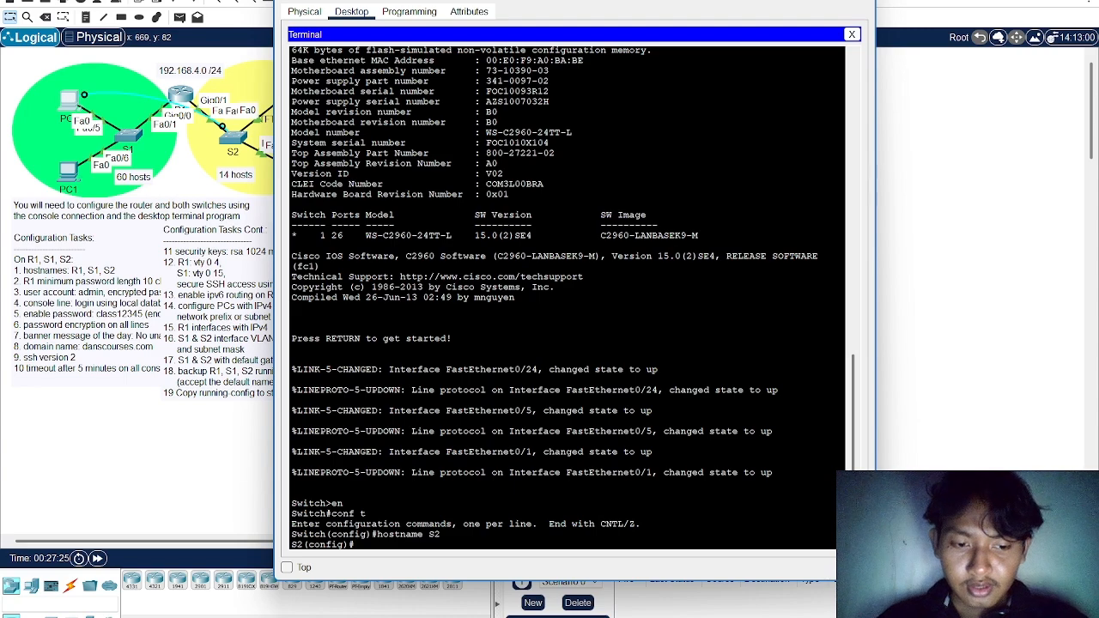
Enable the password encryption service on S2
text(serv)
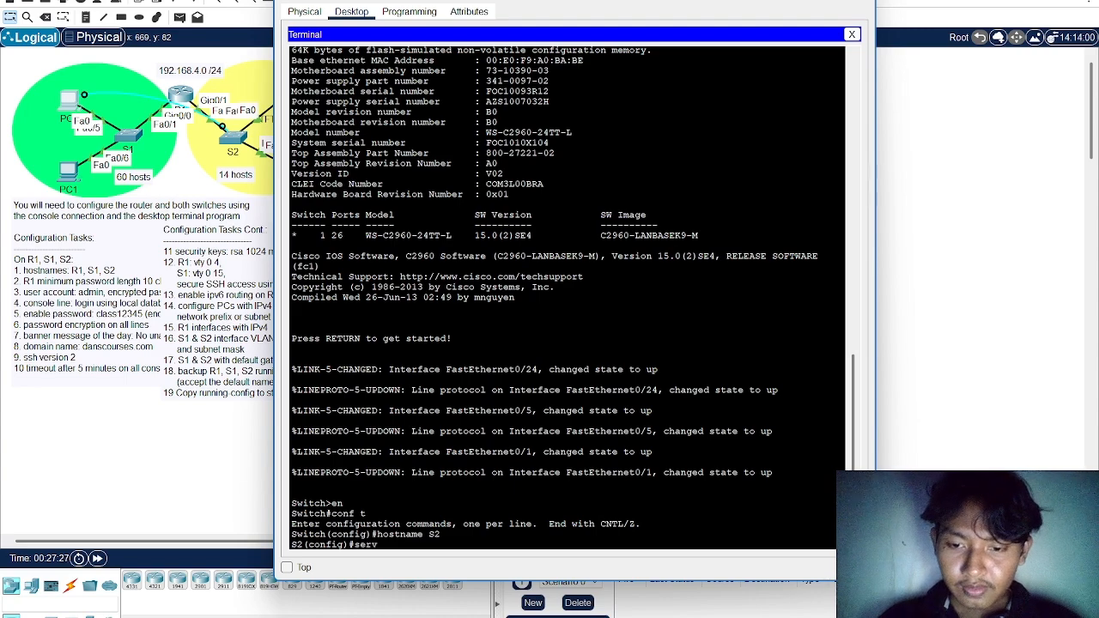
text(ice passwor)
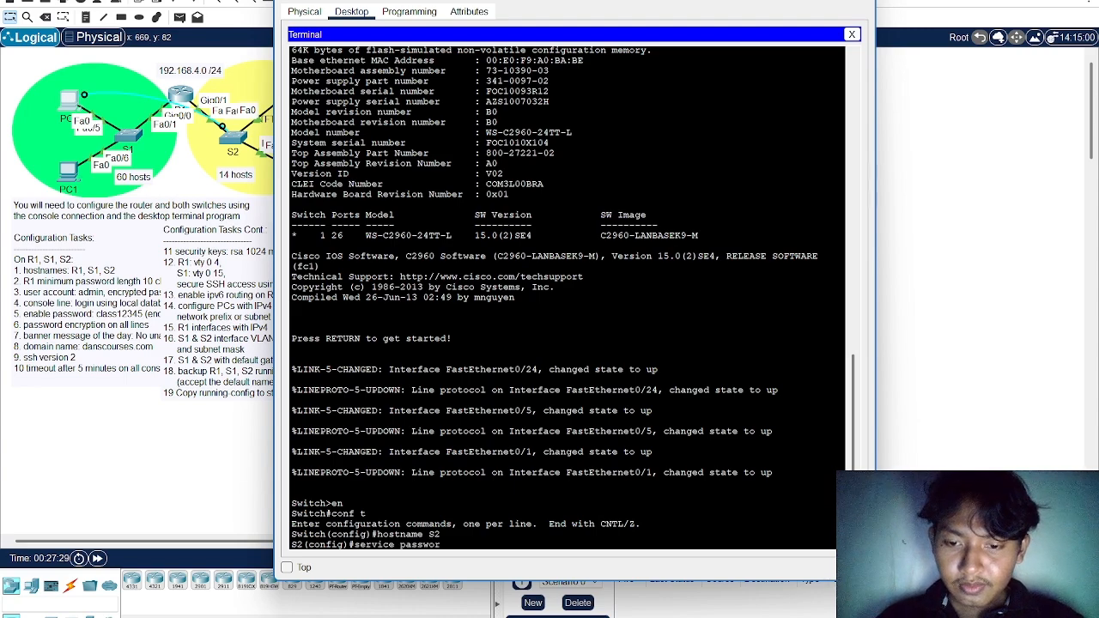
text(d-en)
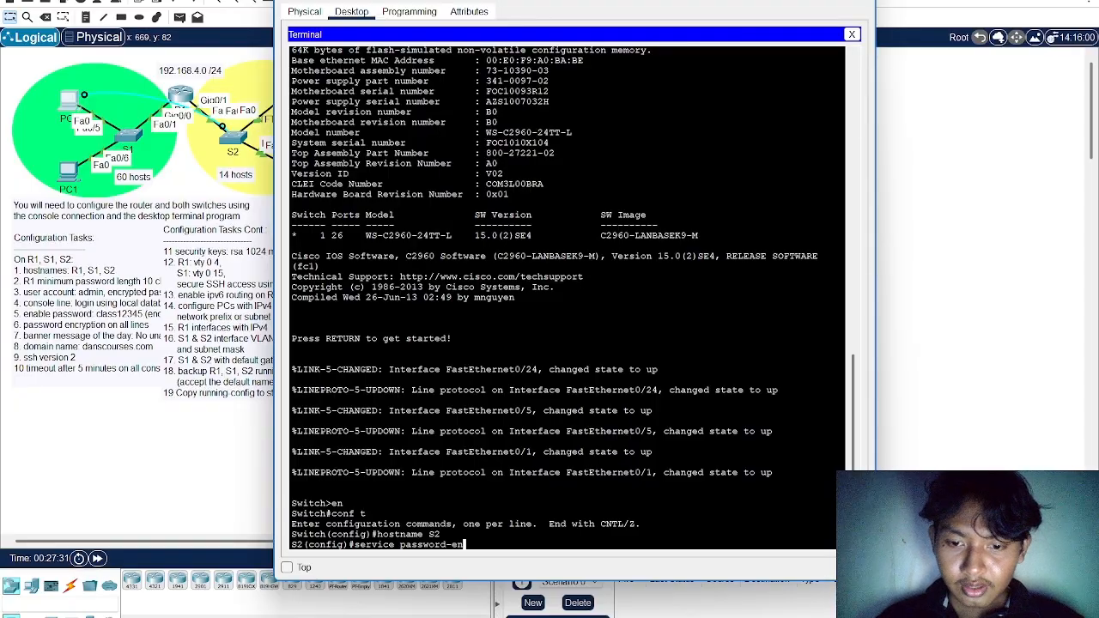
text(cryption)
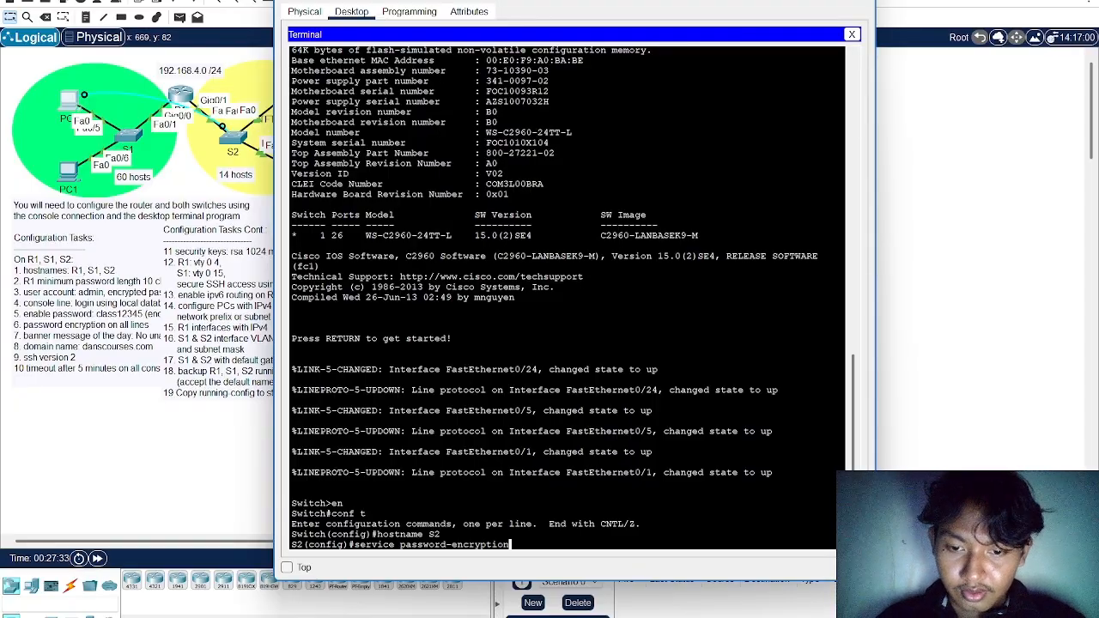
key(Return)
Set S2's encrypted enable secret to the password given in the configuration tasks
text(enab)
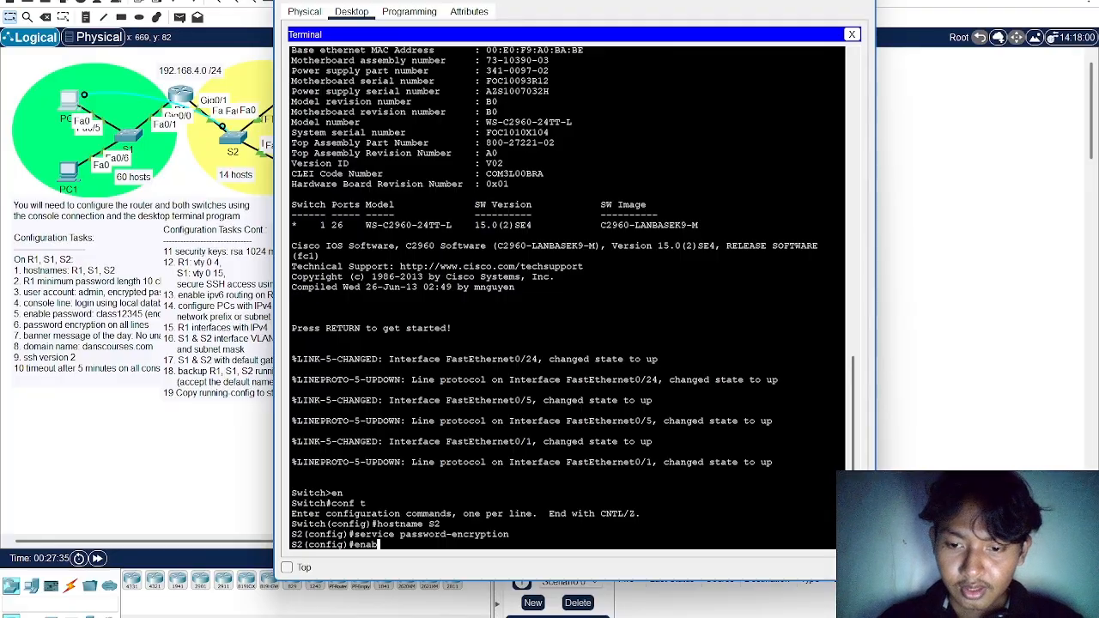
text(le secret)
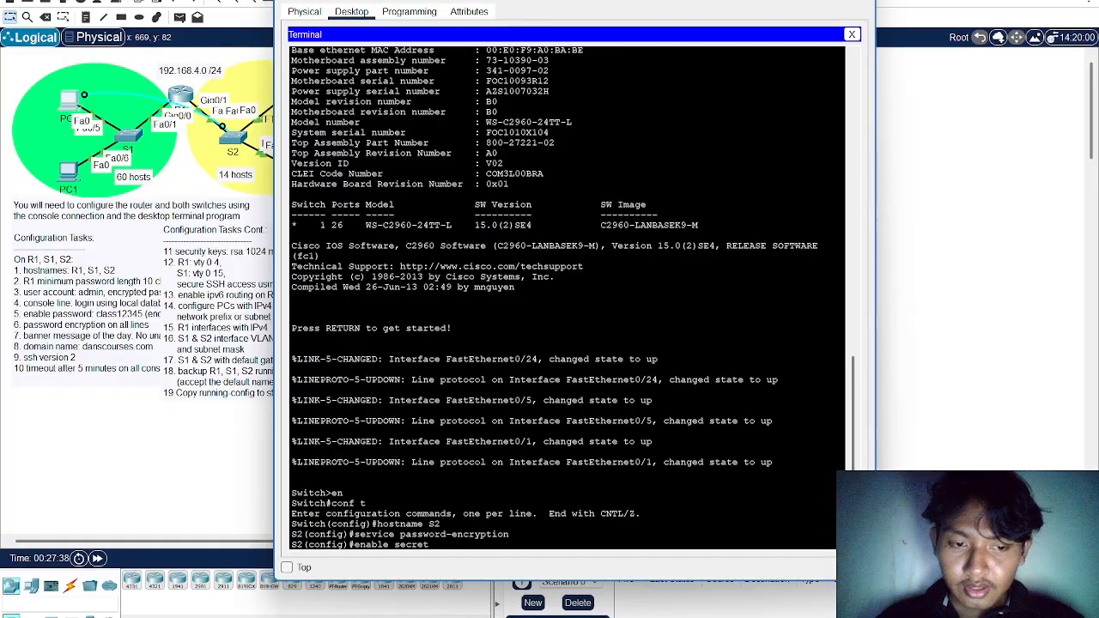
text( class12)
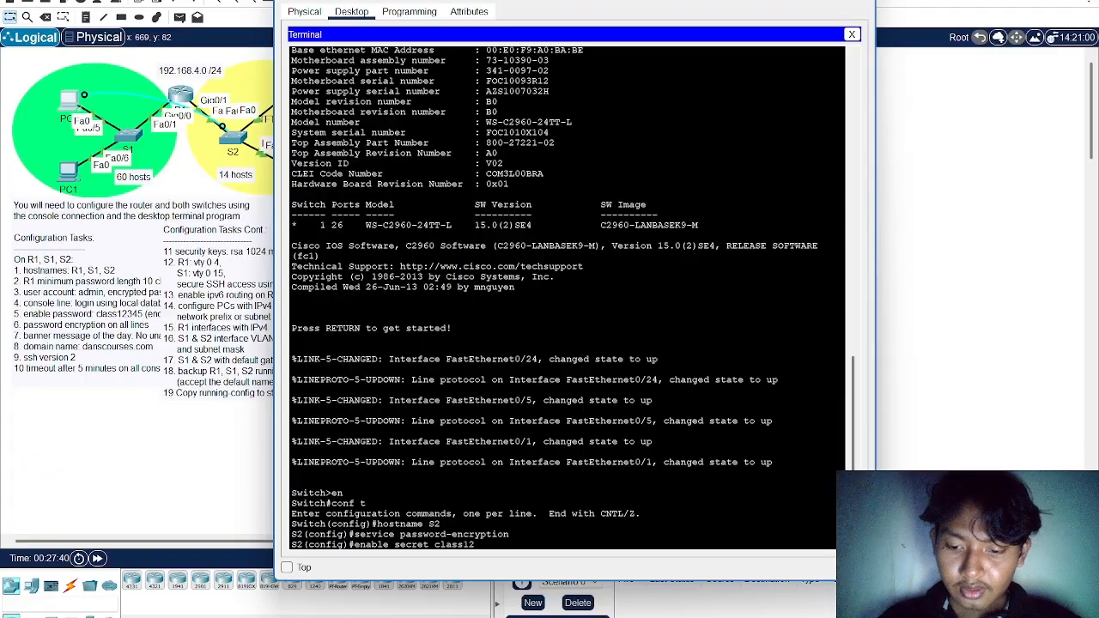
text(345)
key(Return)
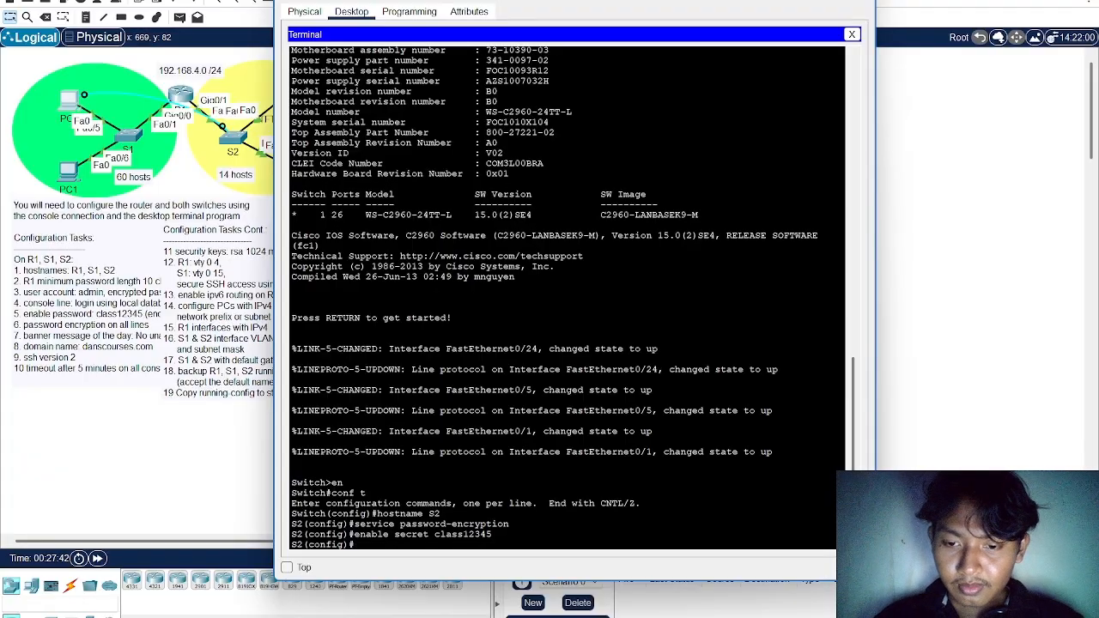
Create the local user account admin on S2 with the encrypted secret password required by the configuration tasks
text(username ad)
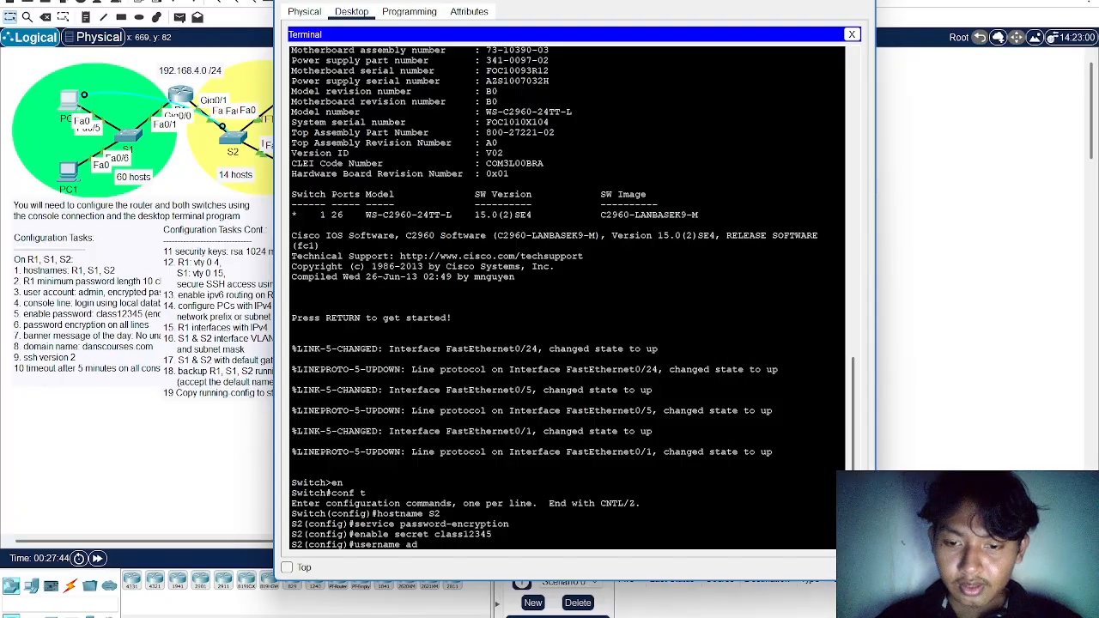
text(min cse)
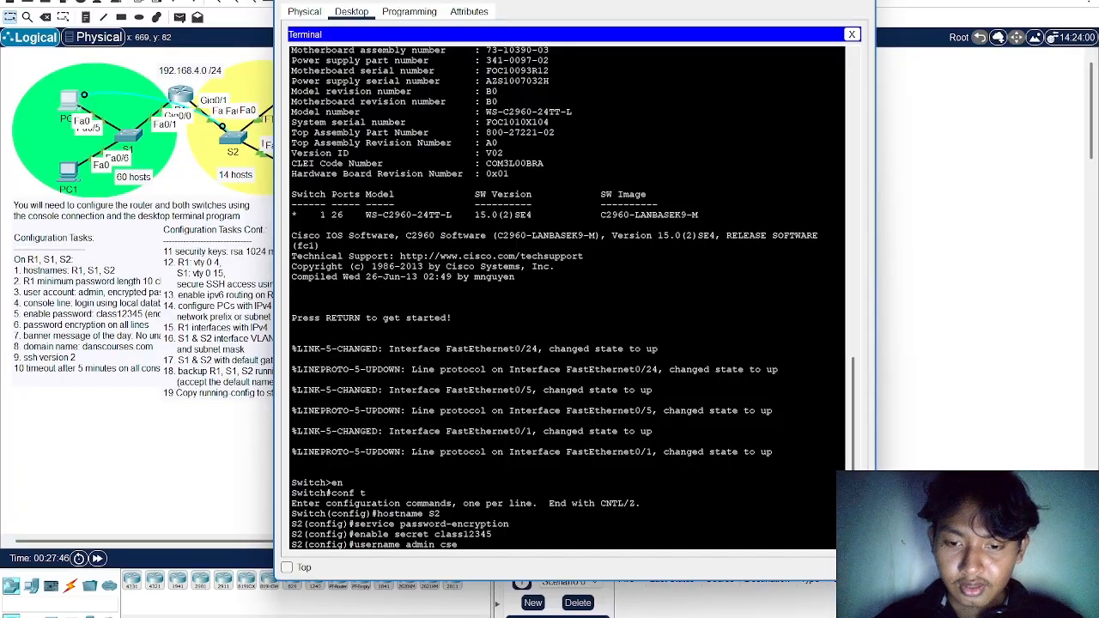
key(BackSpace)
key(BackSpace)
key(BackSpace)
text(secret d)
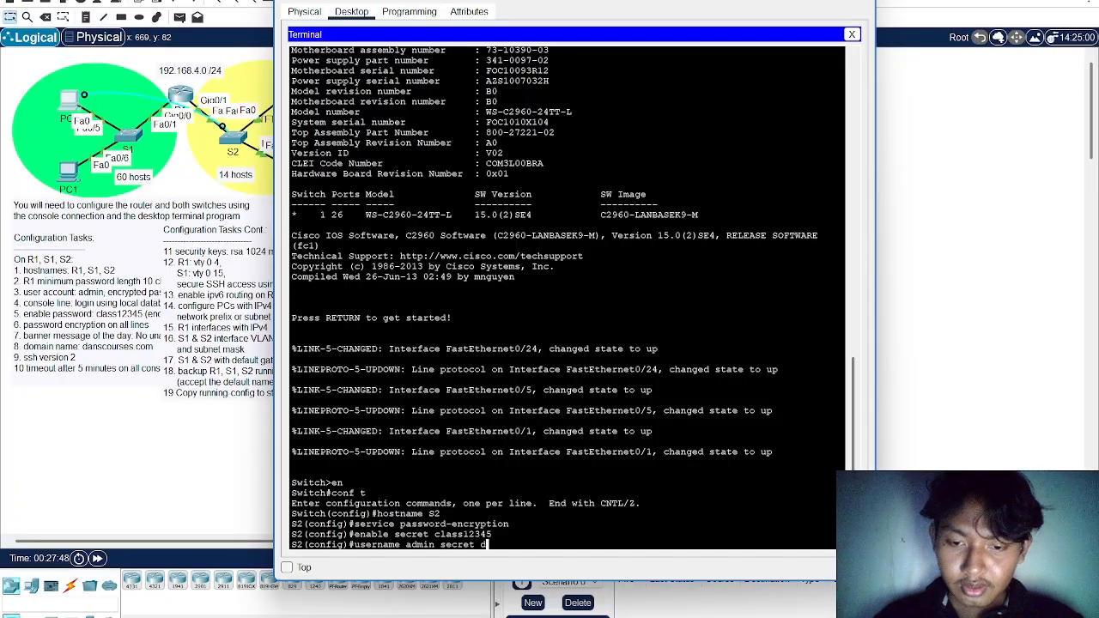
text(anscourses)
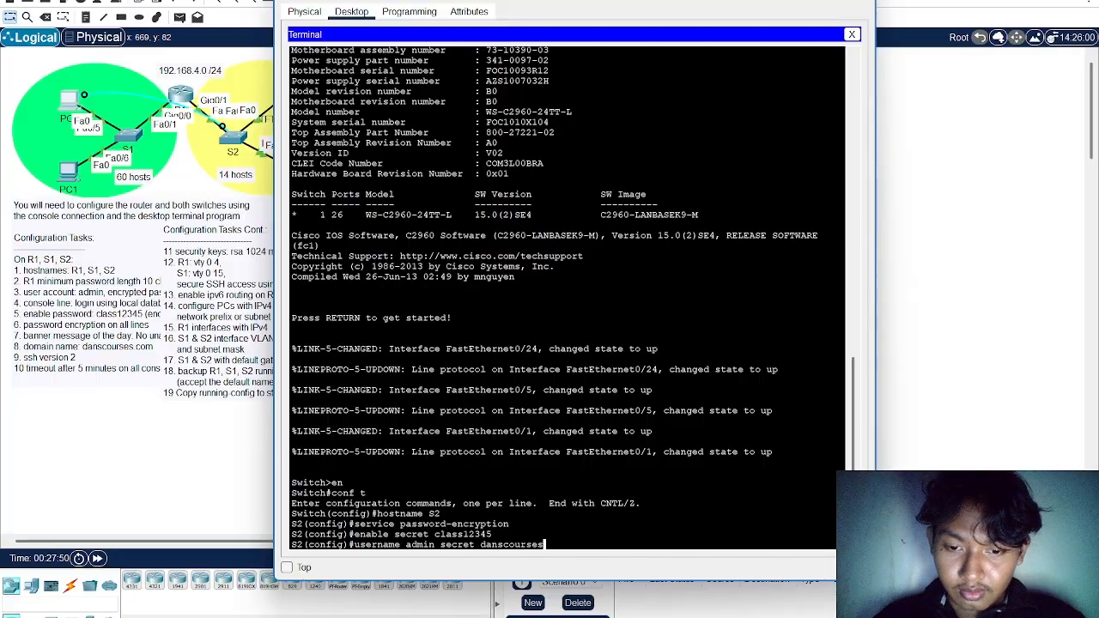
key(Return)
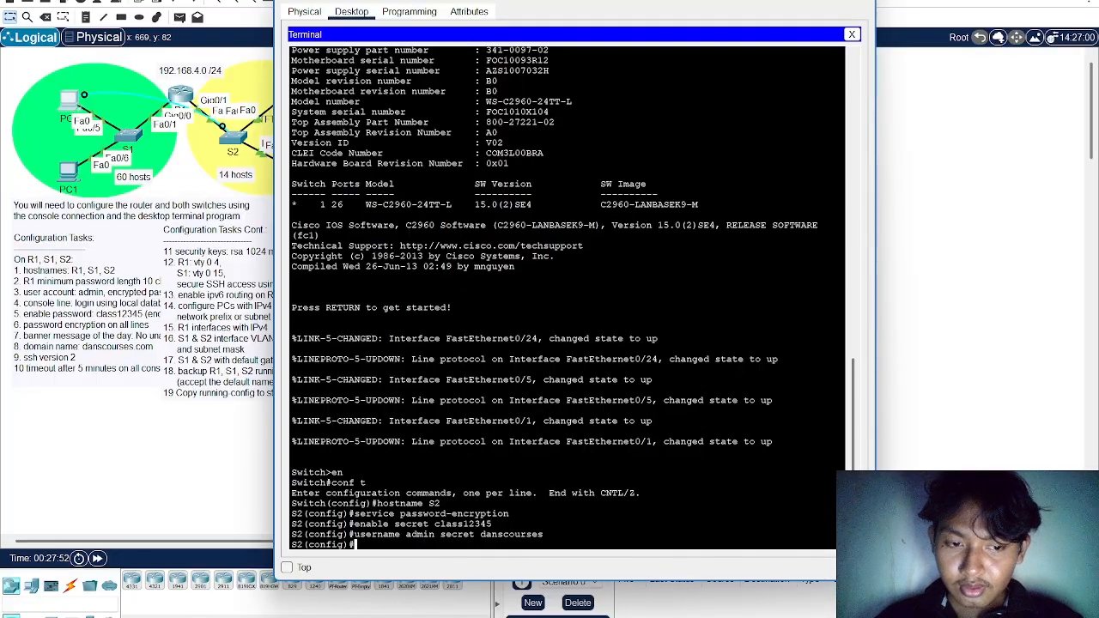
Set the IP domain name on S2 to danscourses.com
text(ip )
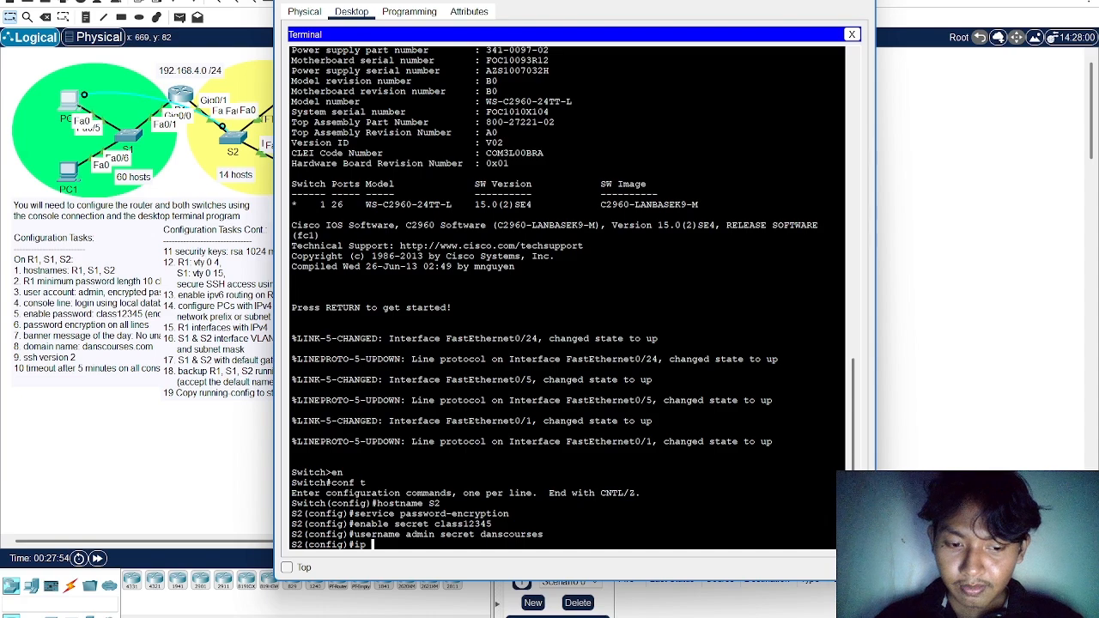
text(domain-name)
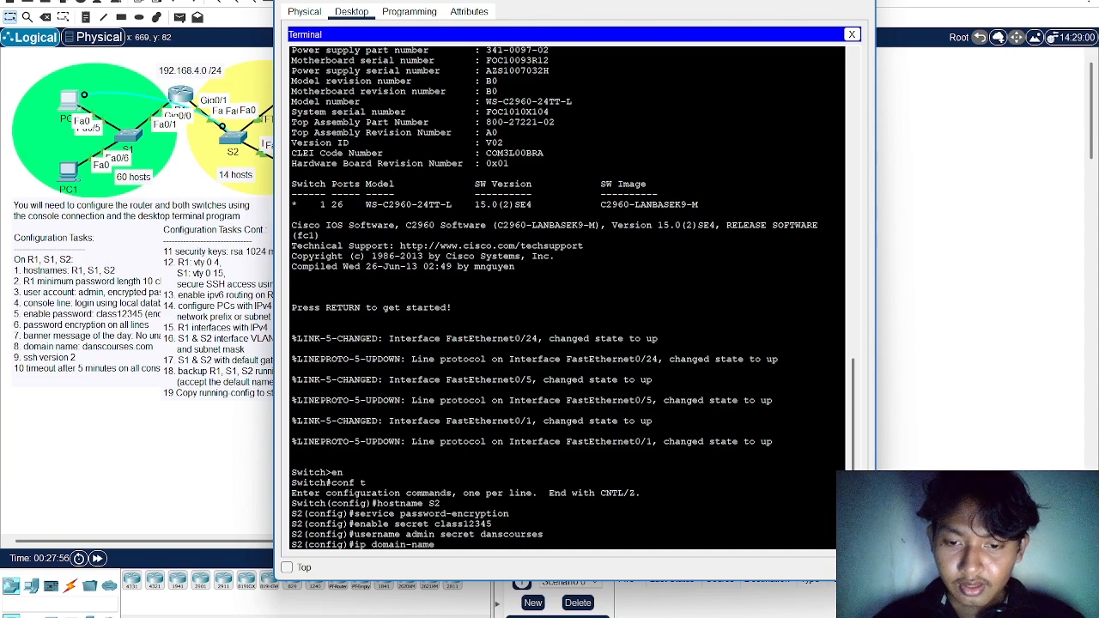
text( dan)
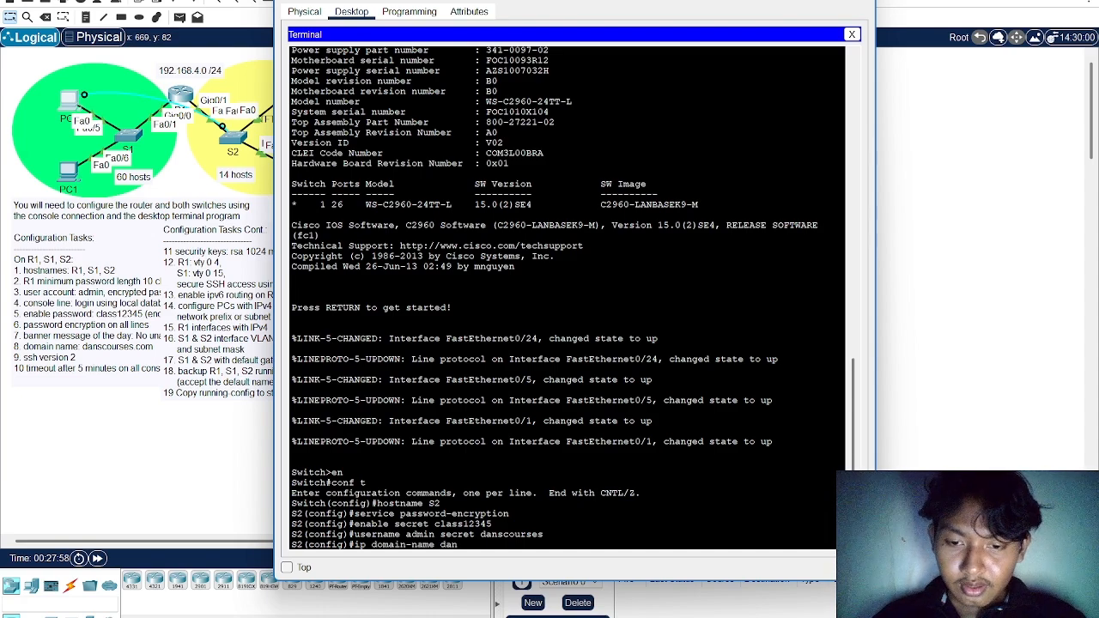
text(scourses.com)
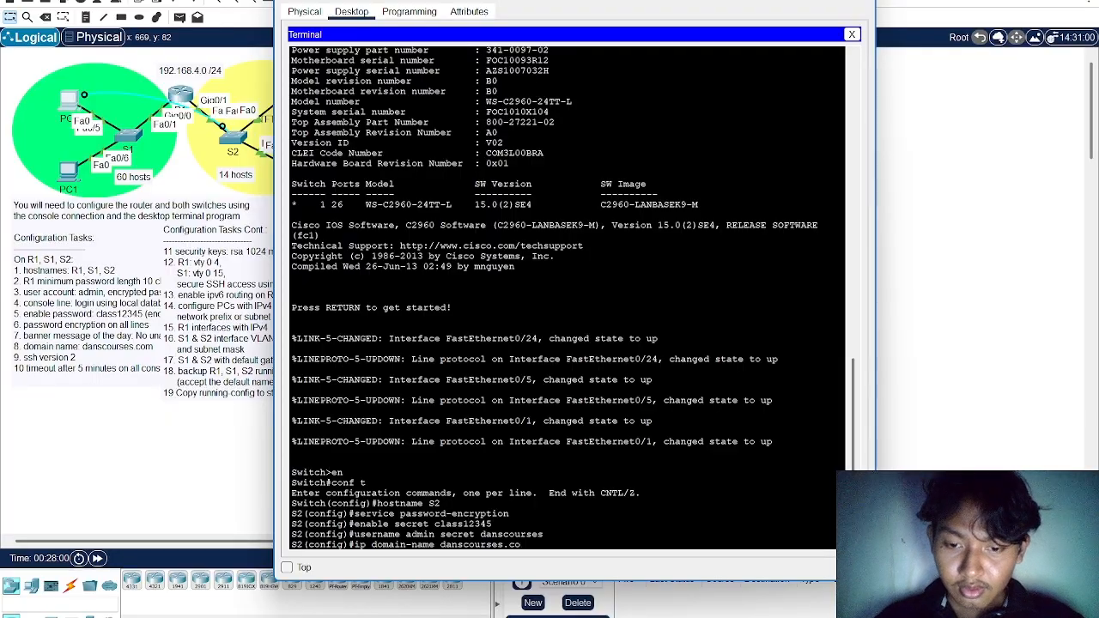
key(Return)
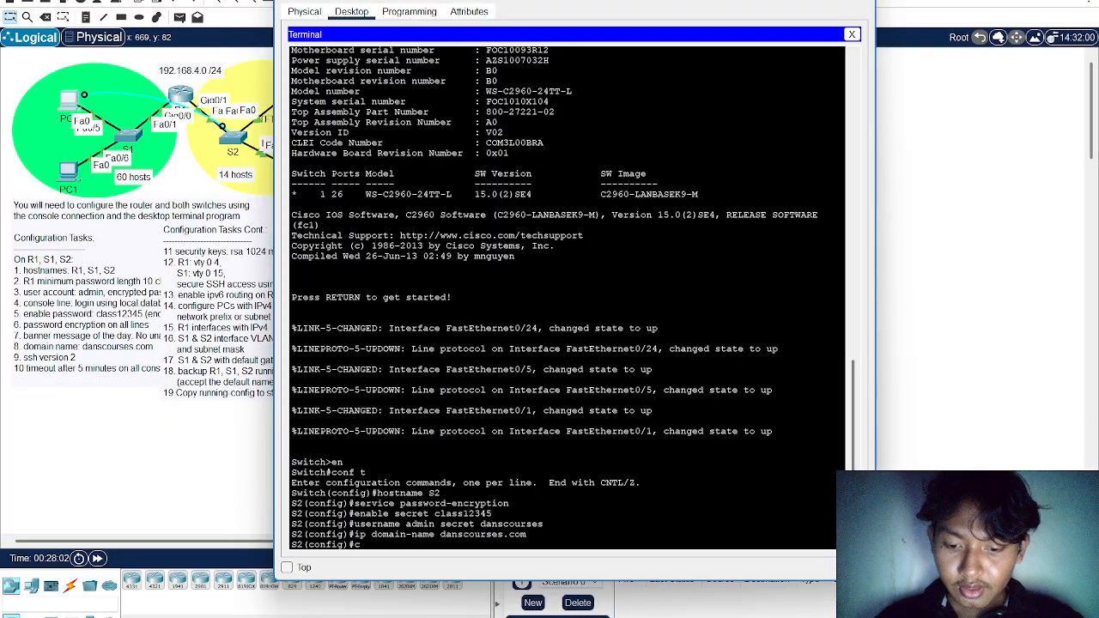
Generate RSA crypto keys on S2 with a 1024-bit modulus
text(crypto key)
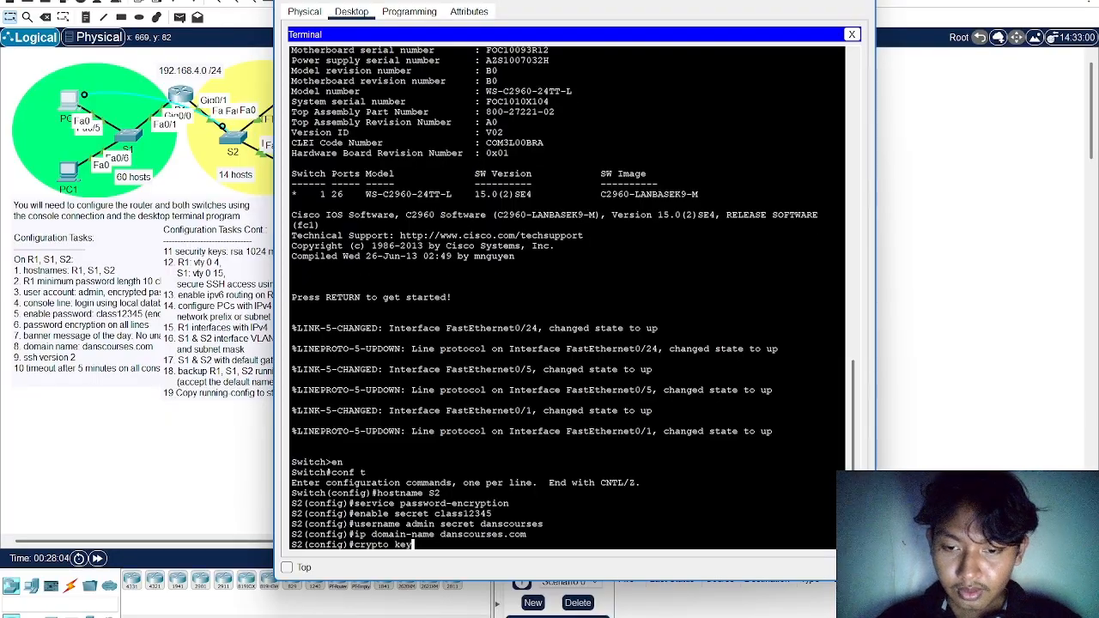
text( generate )
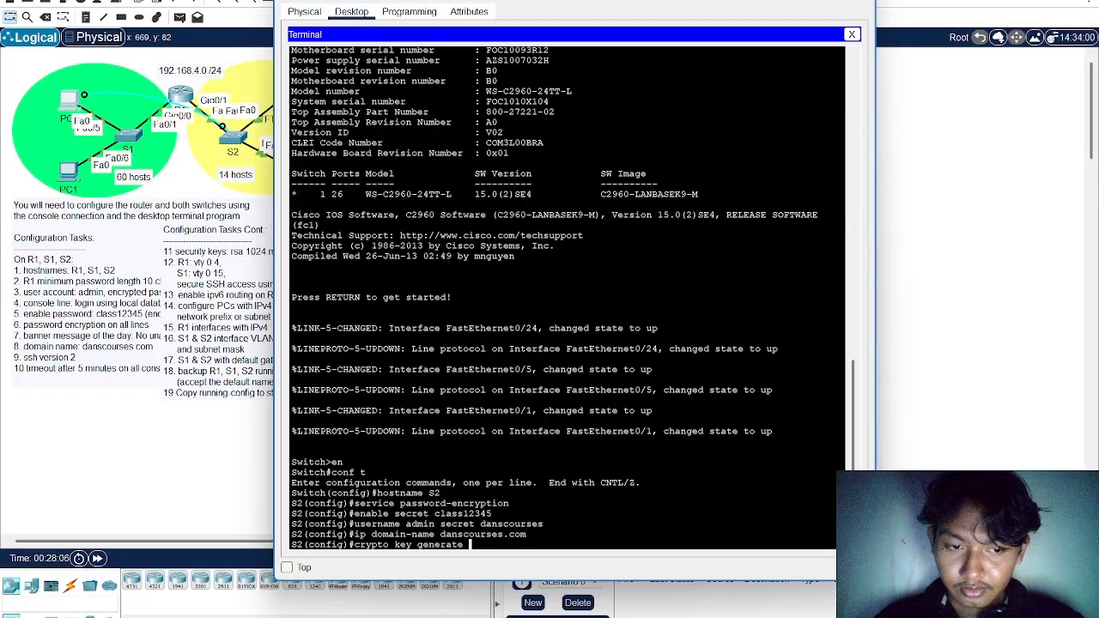
text(rsa)
key(Return)
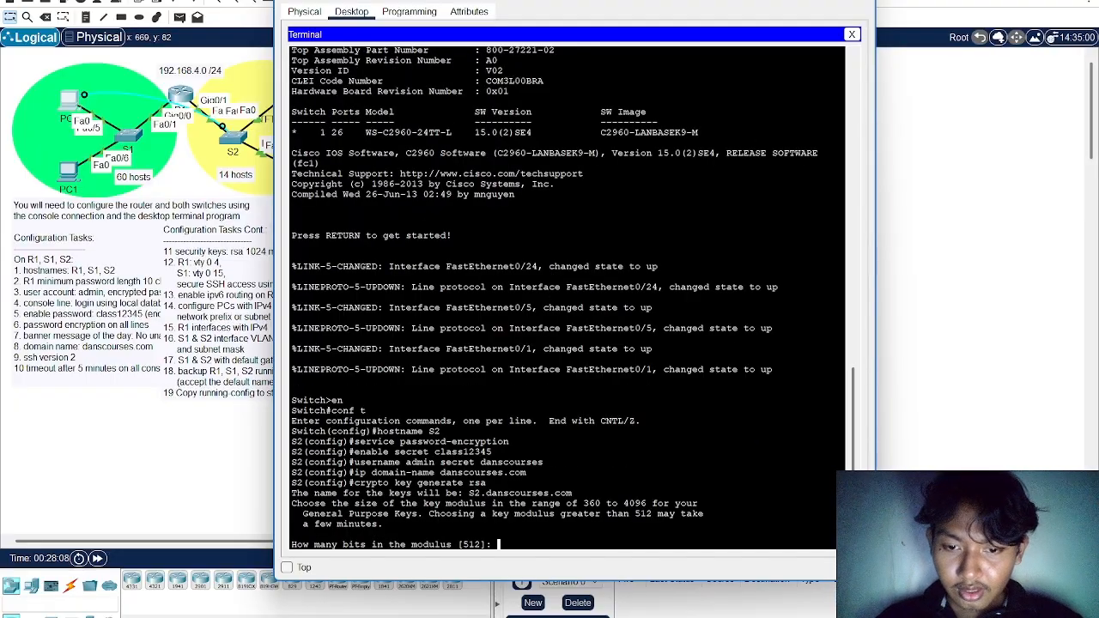
text(1024)
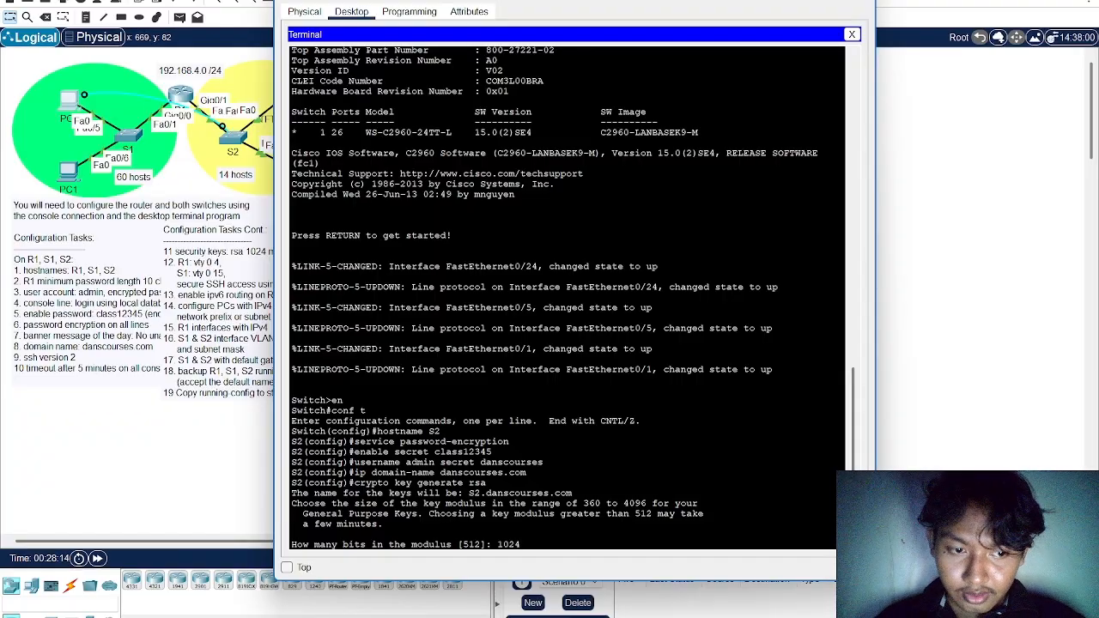
key(Return)
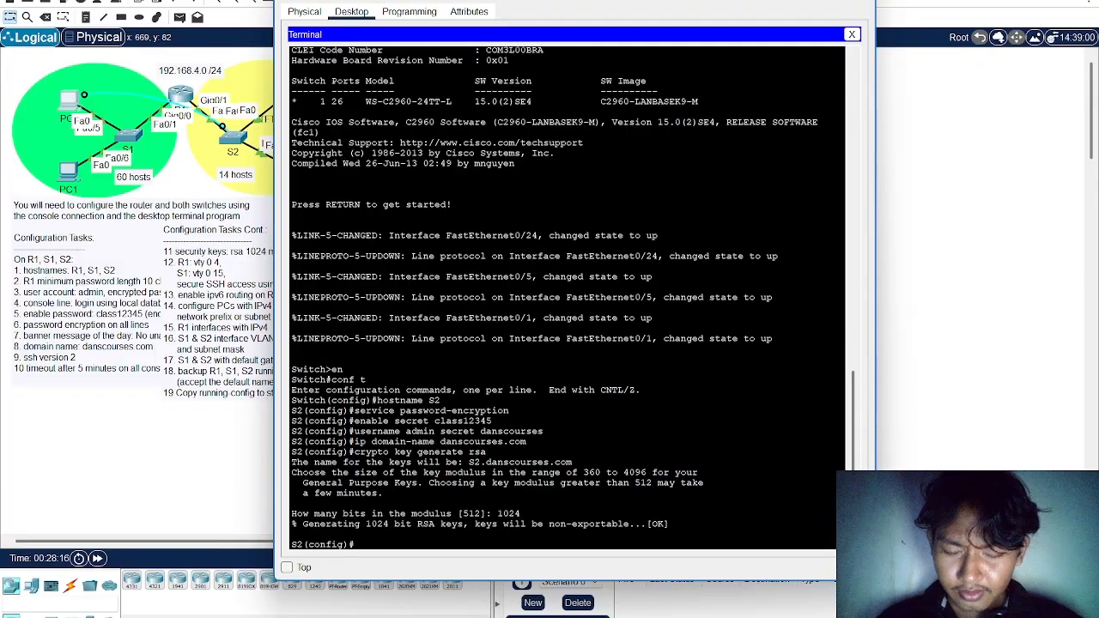
Set S2 to use SSH version 2
text(ip s)
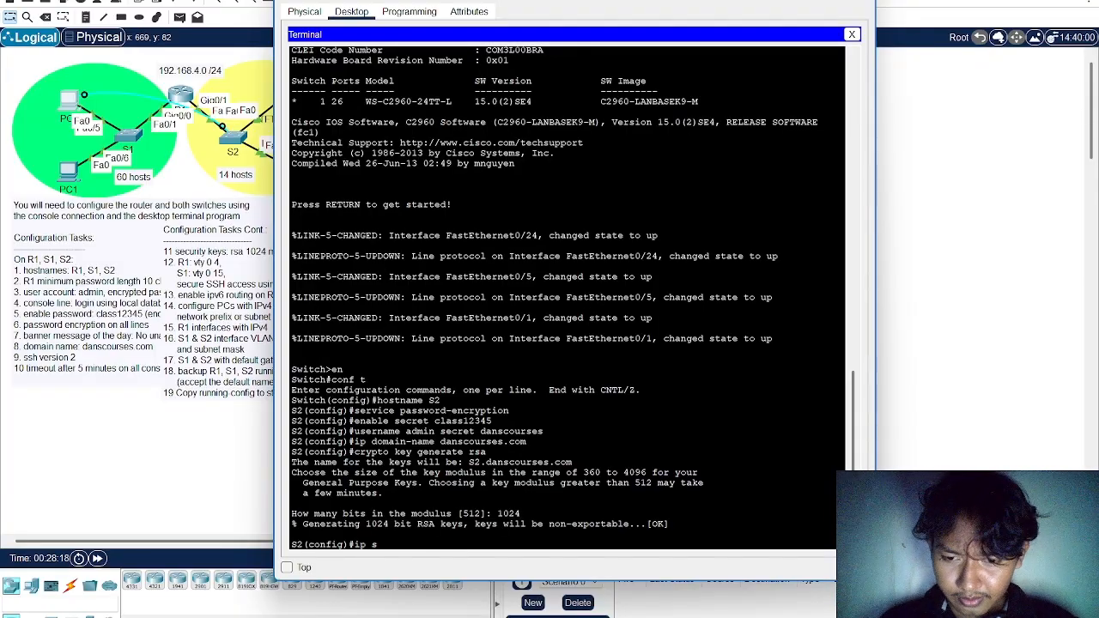
text(sh versio)
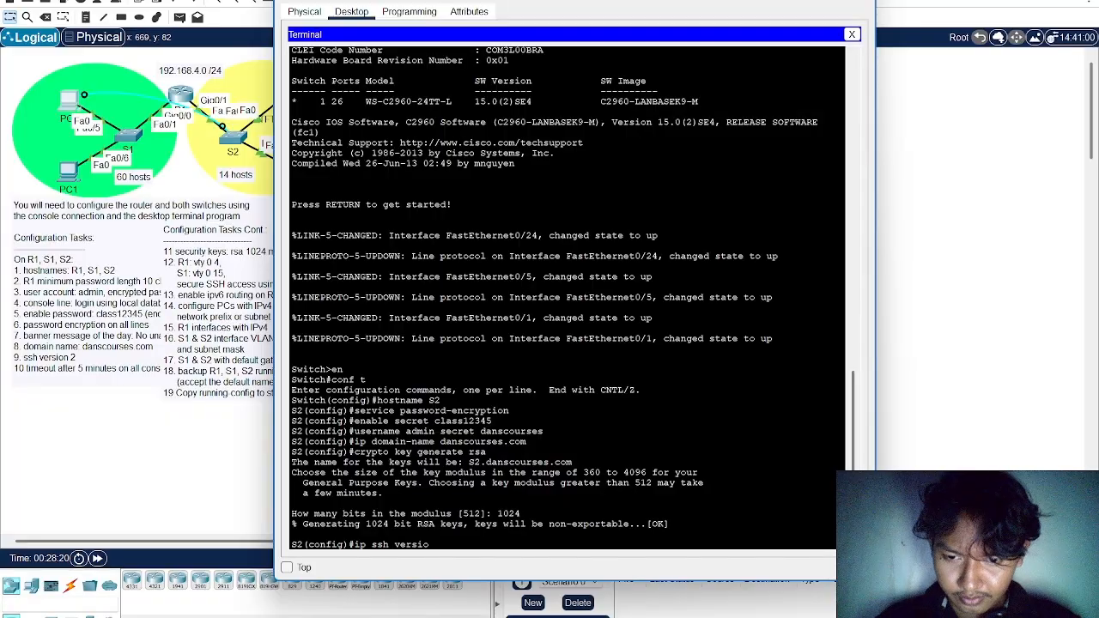
text(n 2)
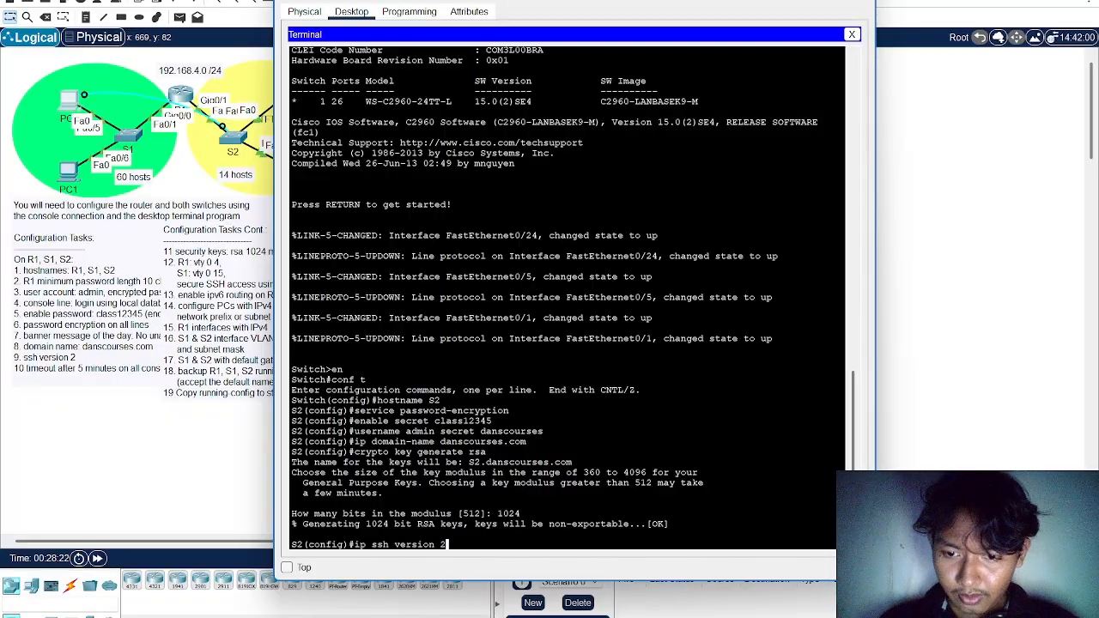
key(Return)
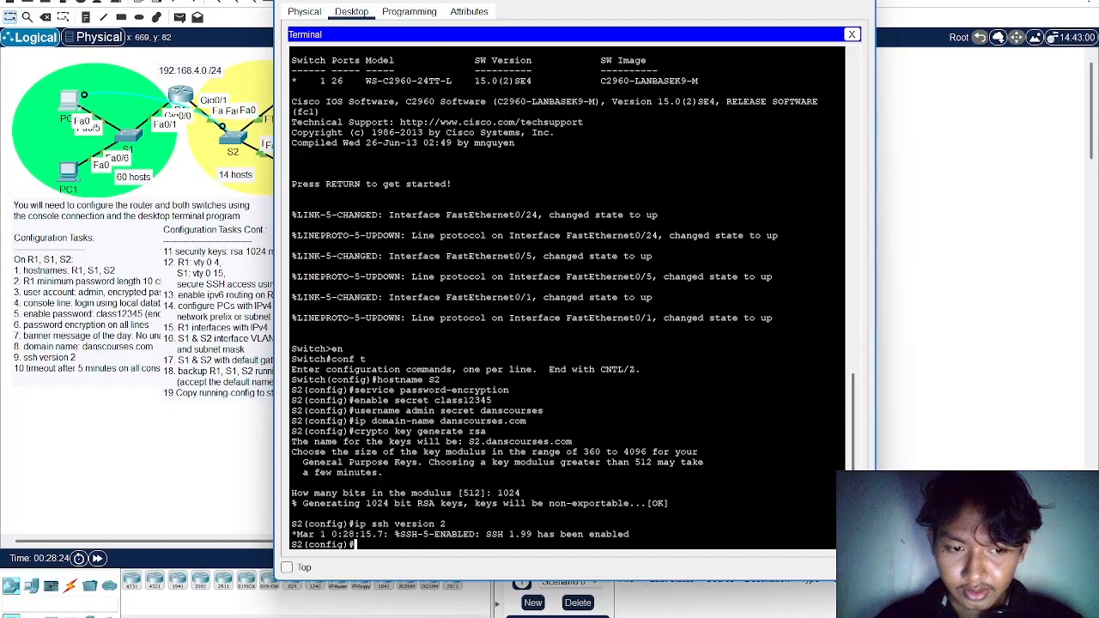
Configure S2's VLAN 1 interface with IP address 192.168.4.206 and subnet mask 255.255.255.240
text(int vlan)
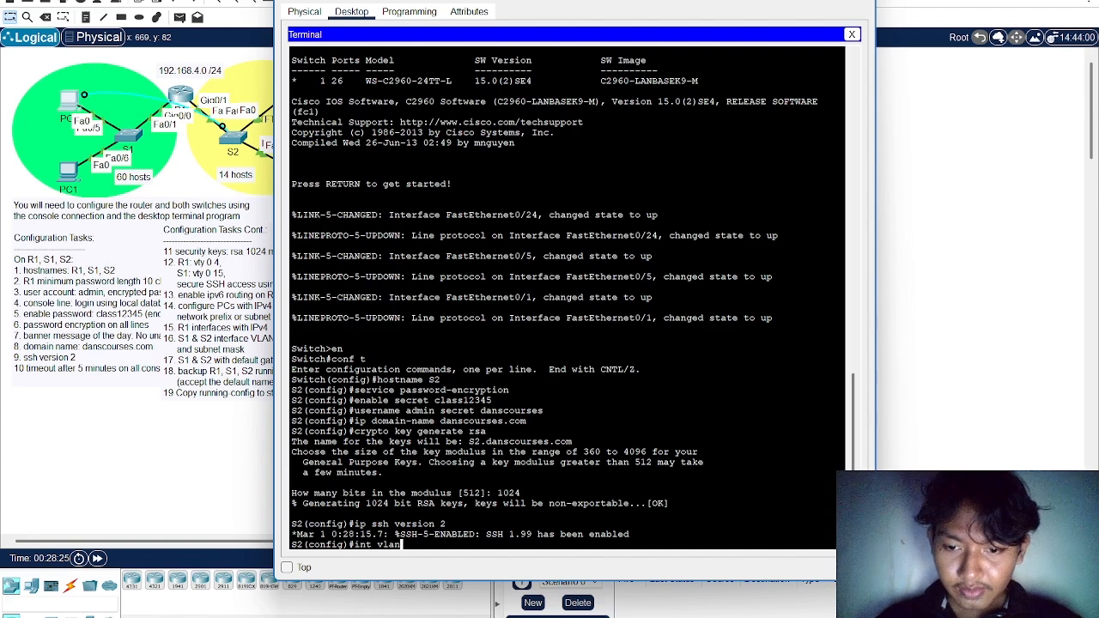
text( 1)
key(Return)
text(ip)
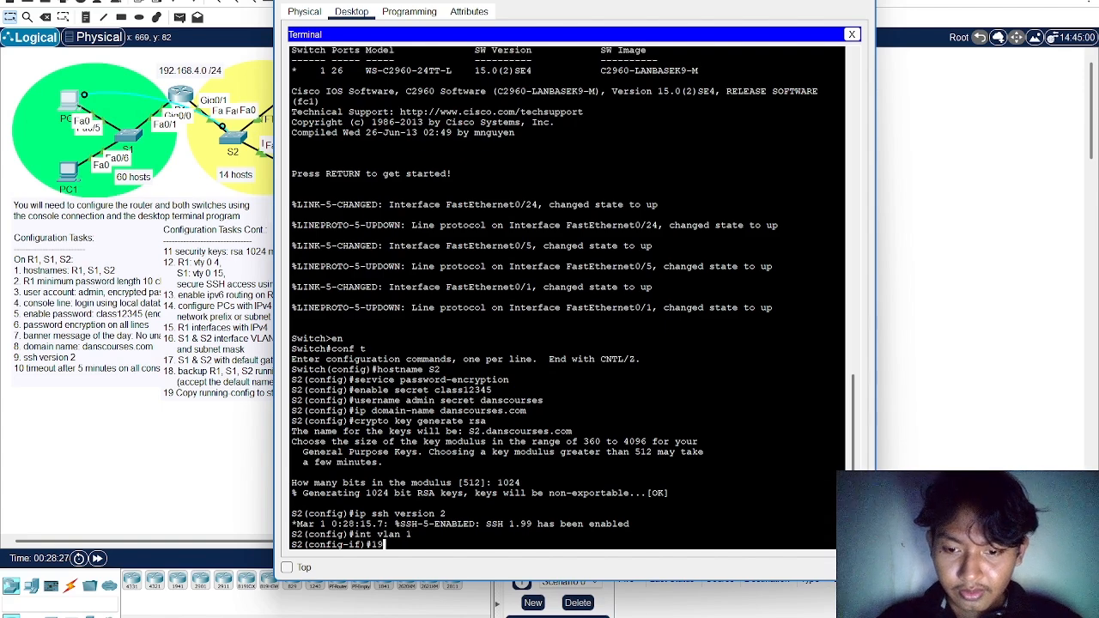
text(2.168)
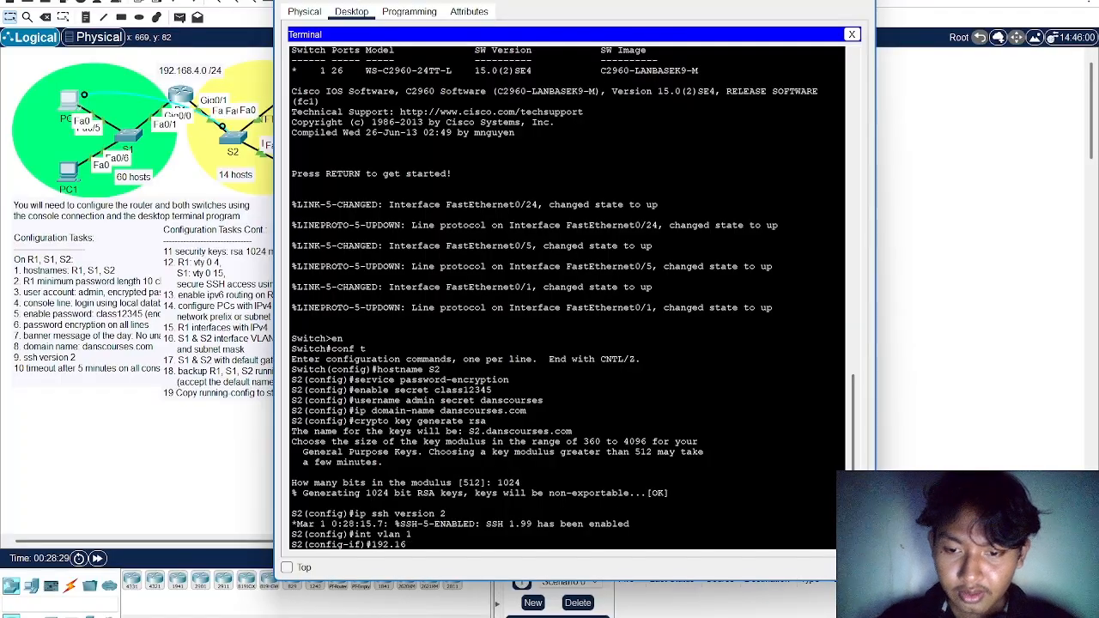
key(BackSpace)
key(BackSpace)
key(BackSpace)
key(BackSpace)
key(BackSpace)
key(BackSpace)
text(ip addr)
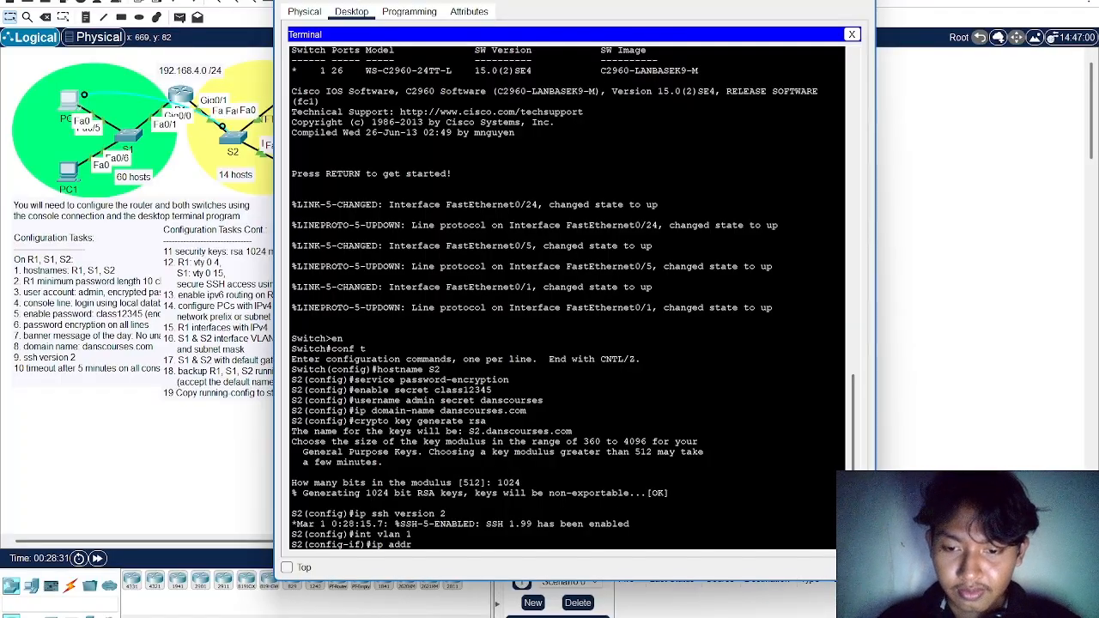
text(ess 192.)
text(16)
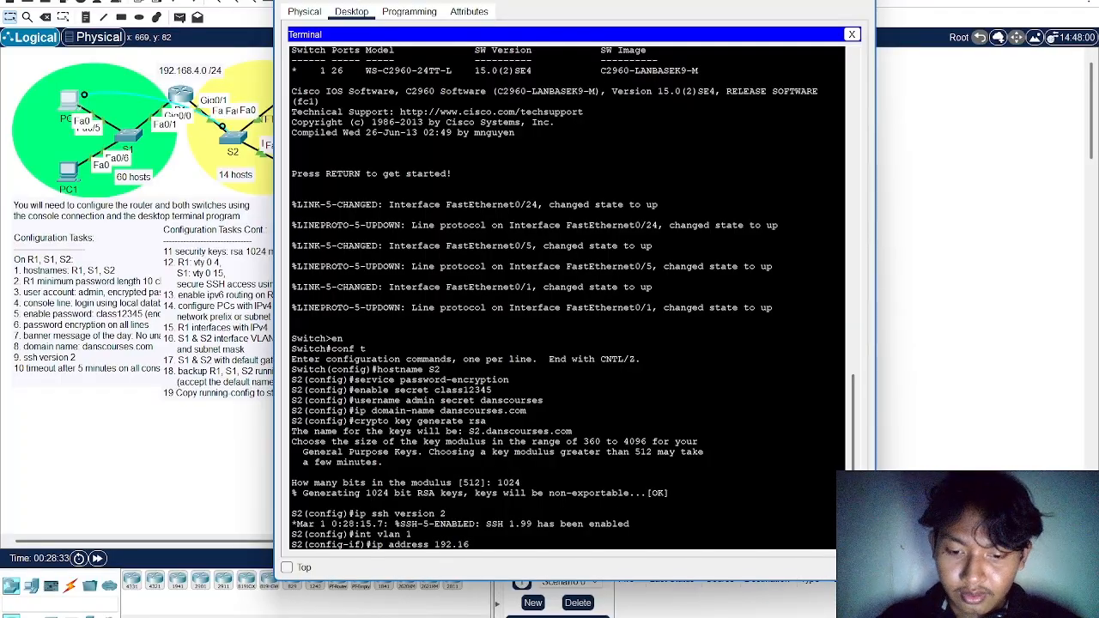
text(8.4.206)
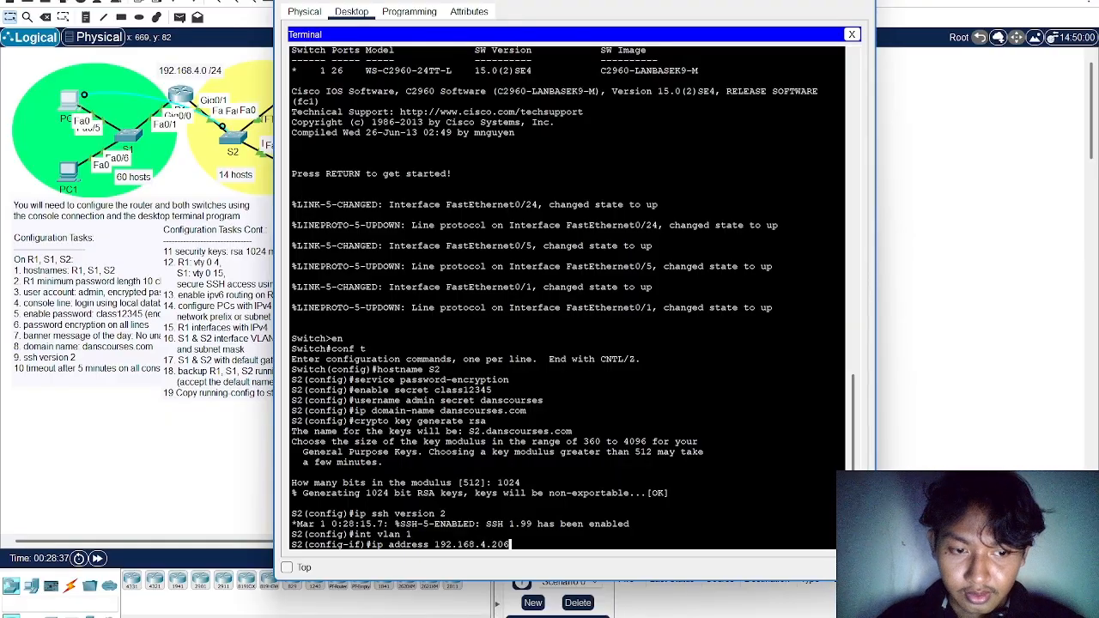
text( 2)
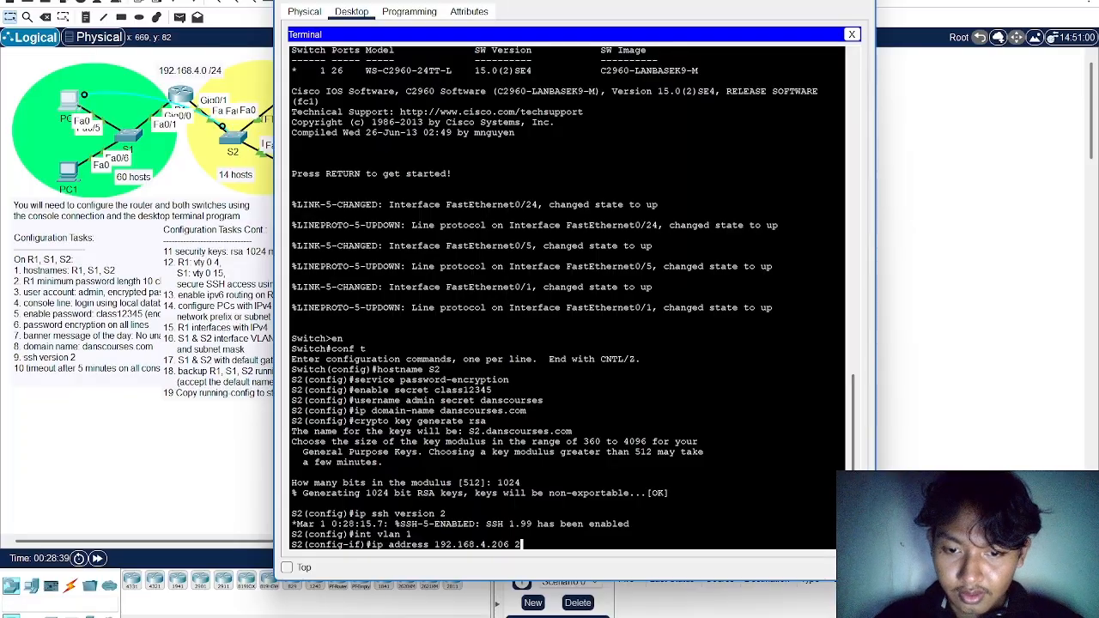
text(55)
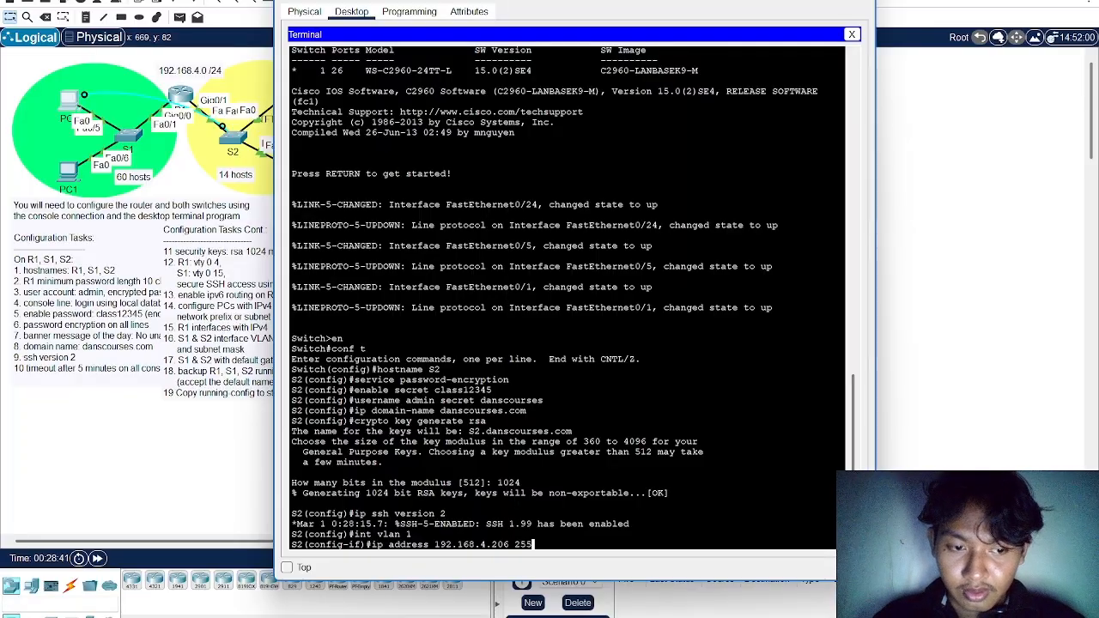
text(.255.)
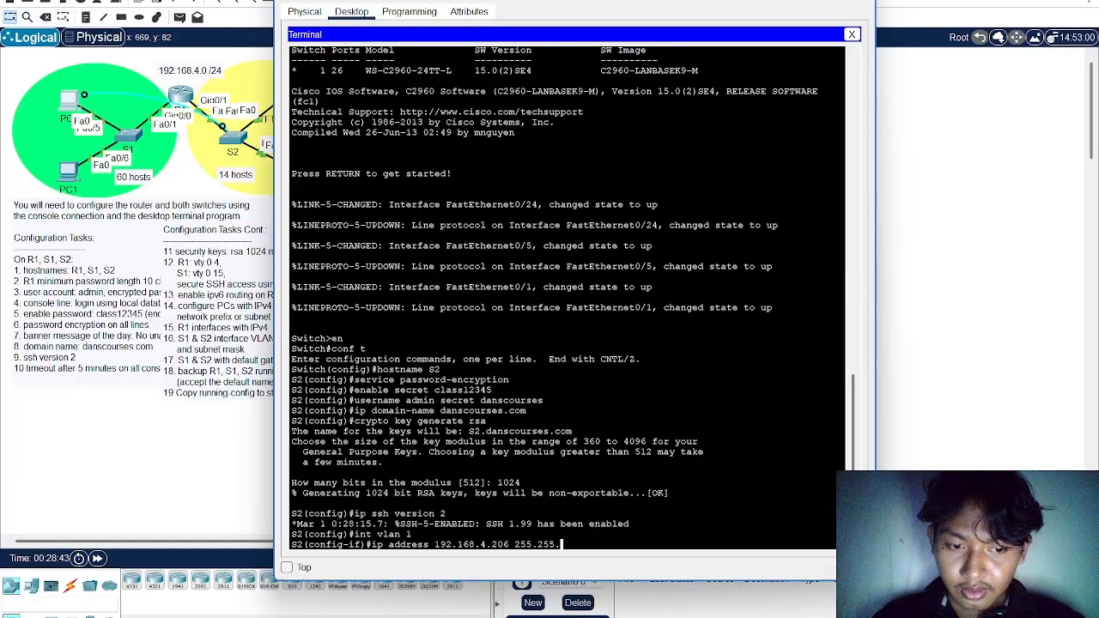
text(255.240)
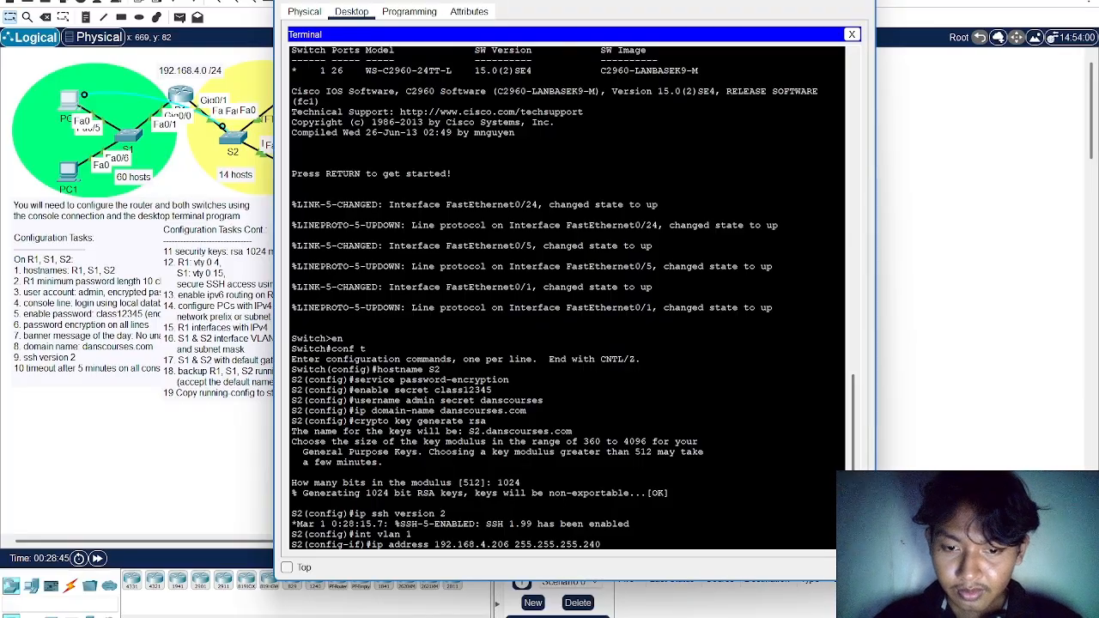
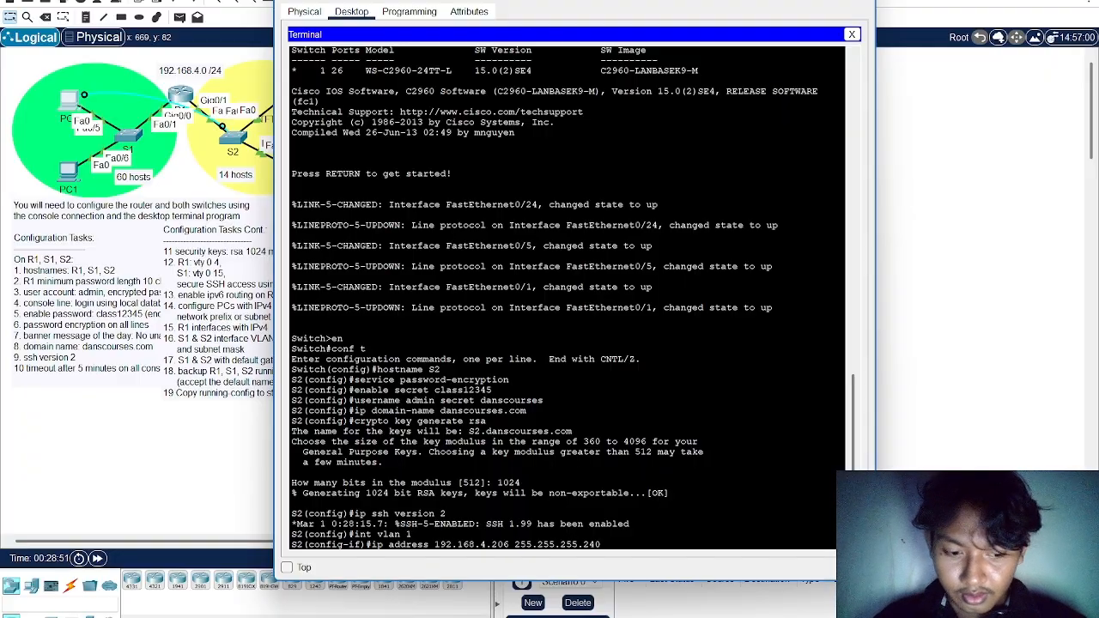
Enable S2's VLAN 1 interface with no shutdown and return to global configuration mode
key(Return)
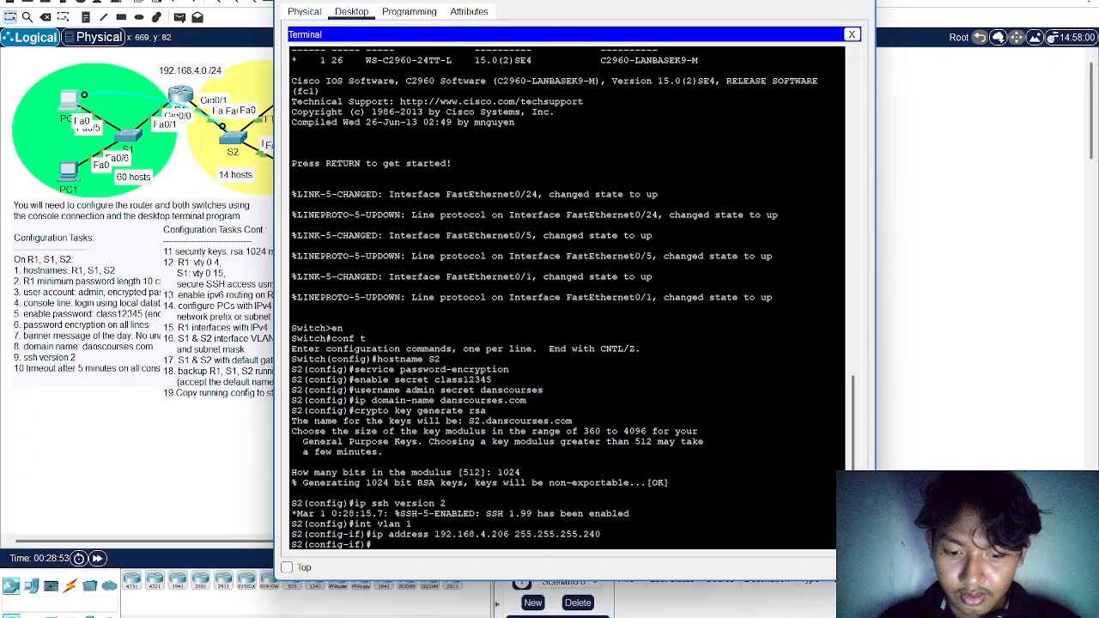
text(no shutdown)
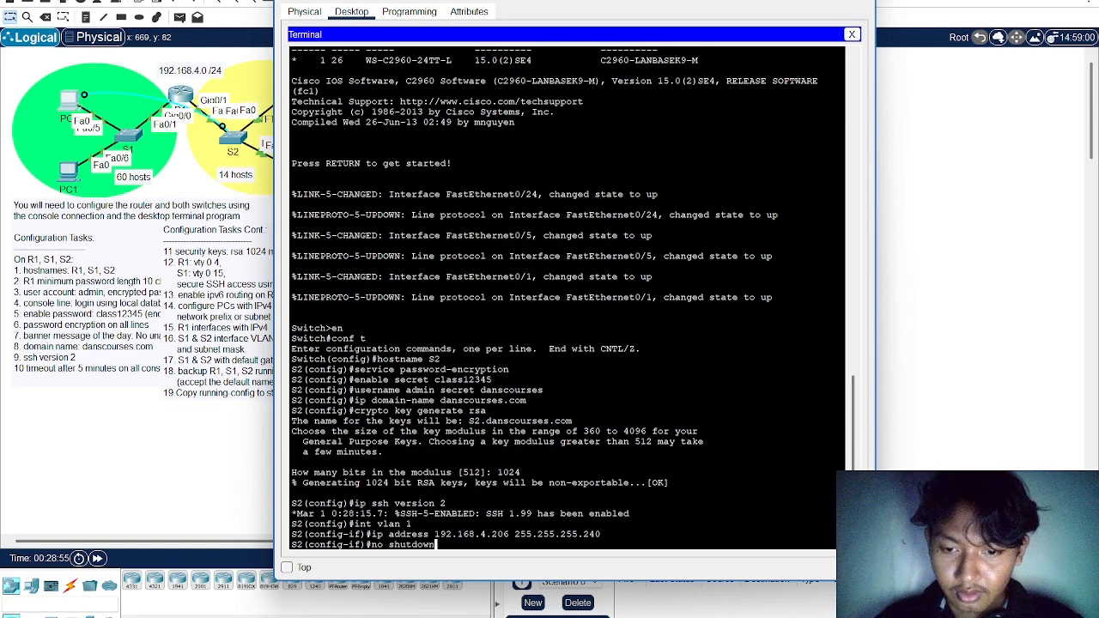
key(Return)
key(Return)
text(exit)
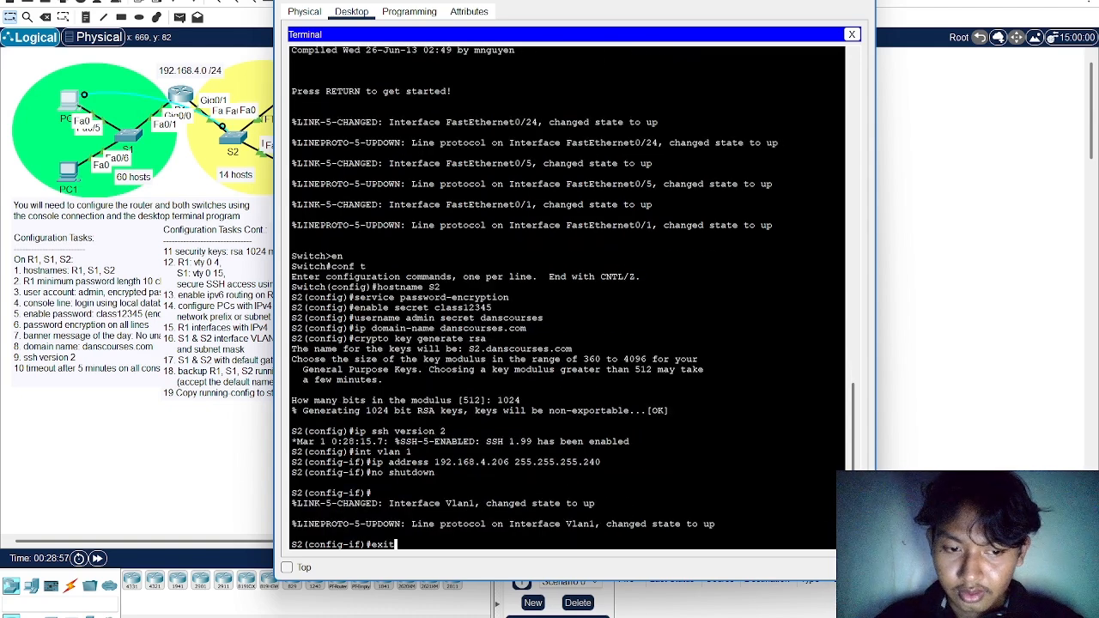
key(Return)
Set S2's default gateway to 192.168.4.193
text(ip)
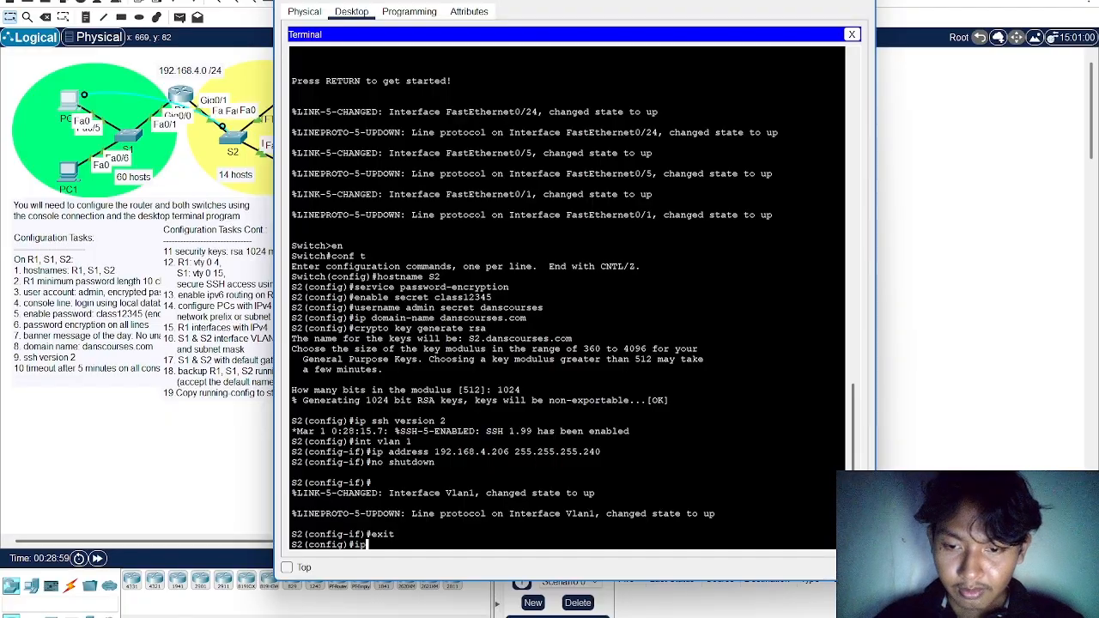
text( default-g)
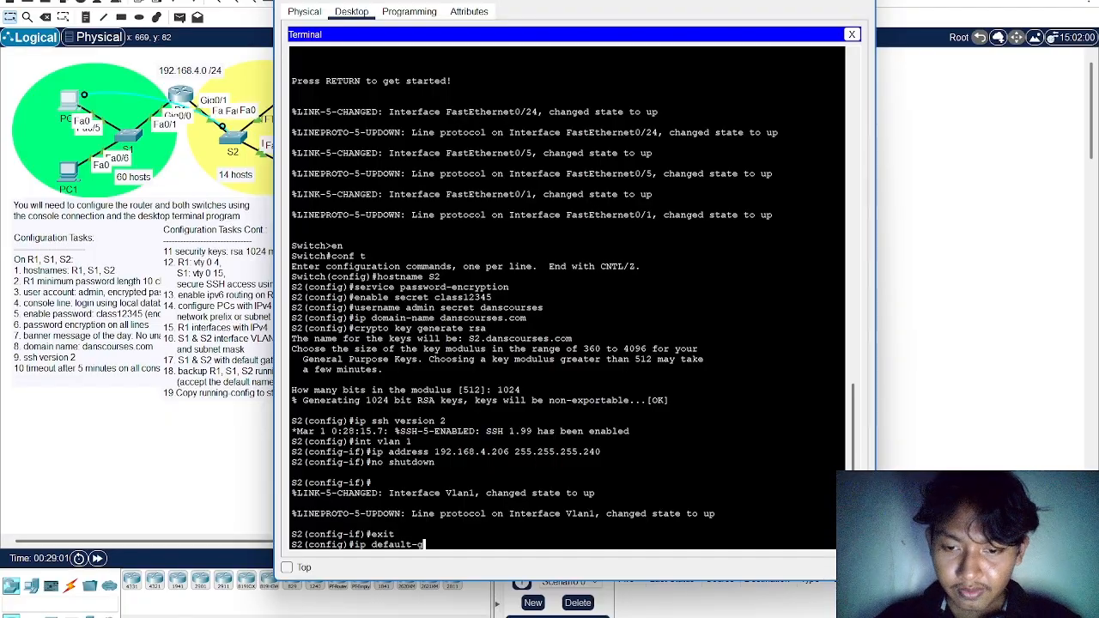
text(ateway)
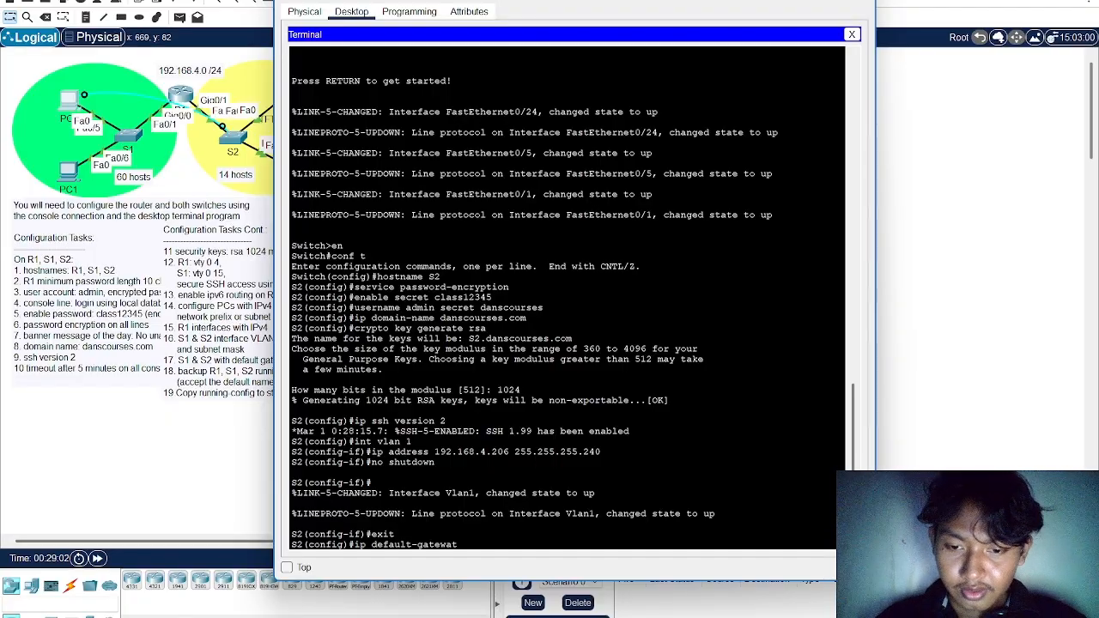
text( 192.)
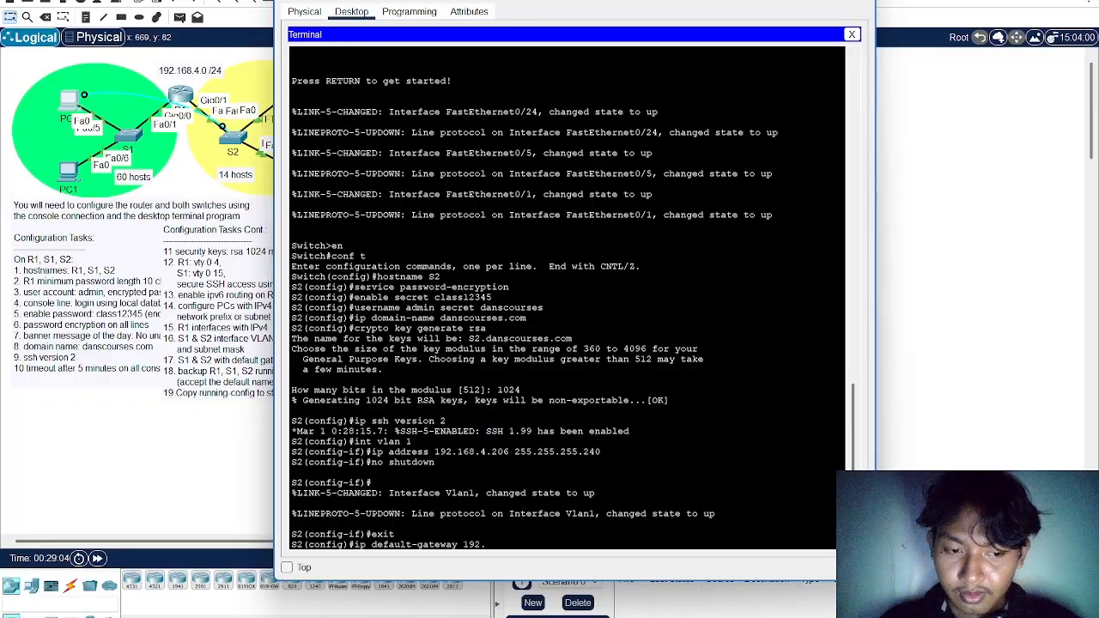
text(168.4)
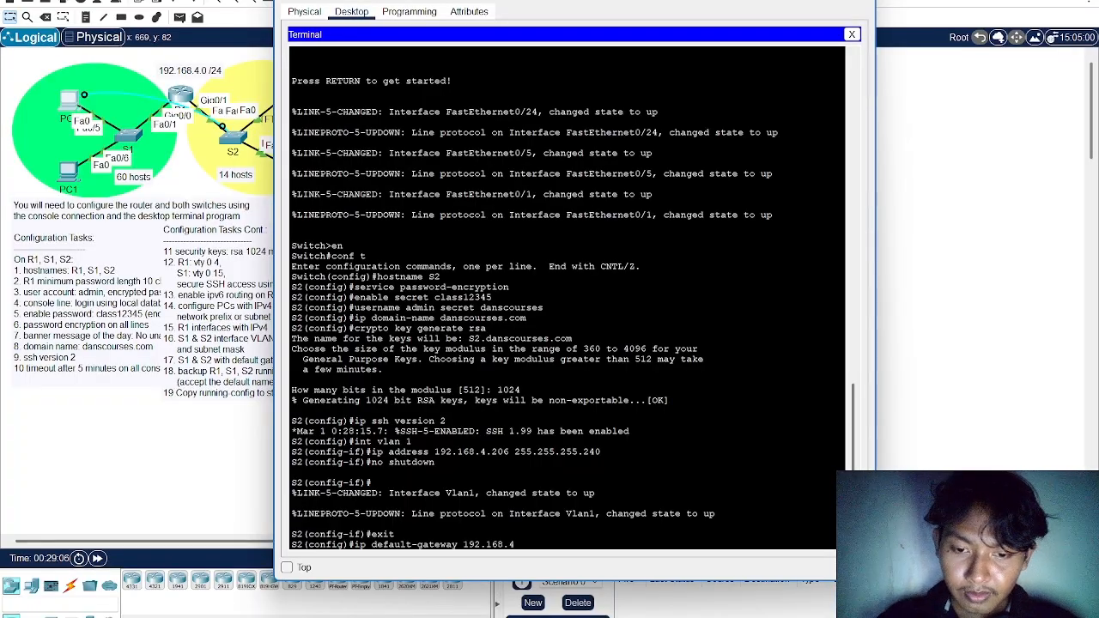
text(.193)
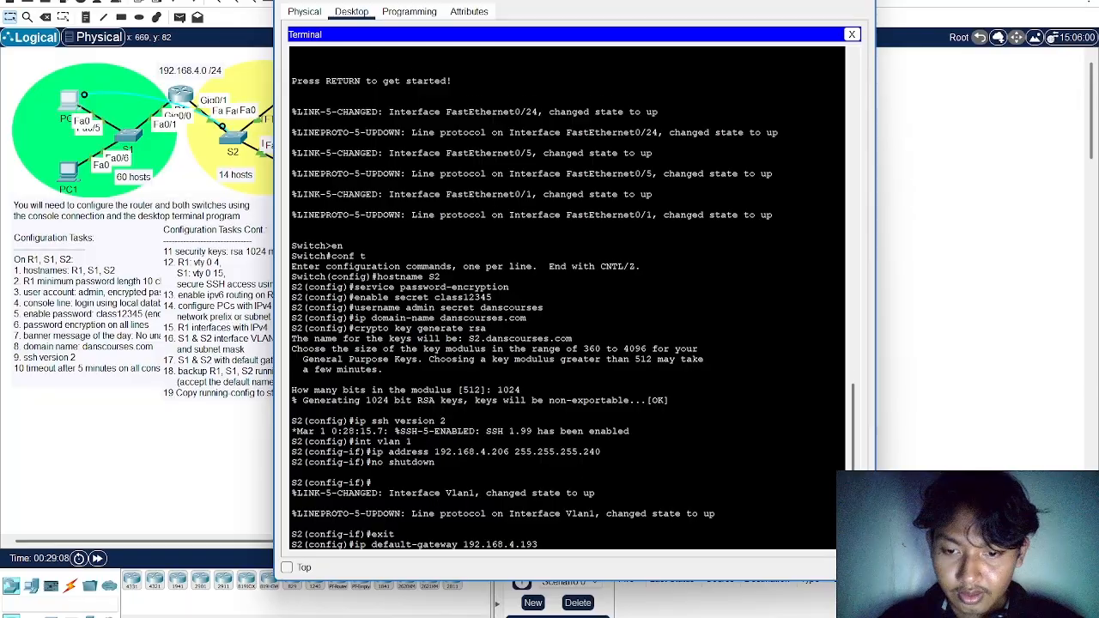
key(Return)
Configure console line 0 on S2 to log in with the local user database, and leave line configuration
text(lin)
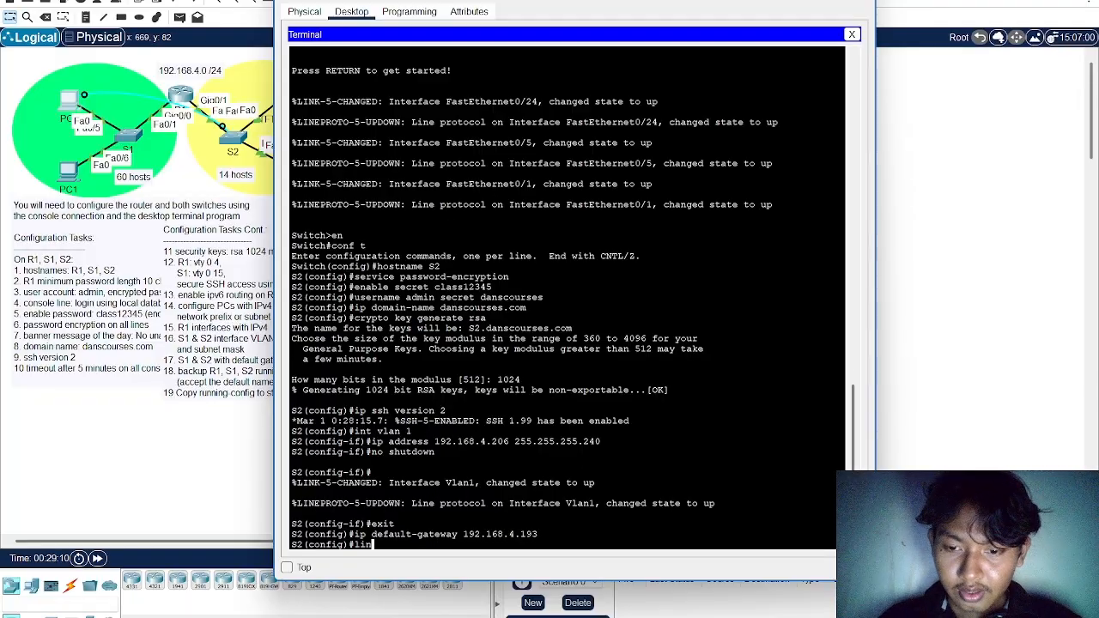
text(e console 0)
key(Return)
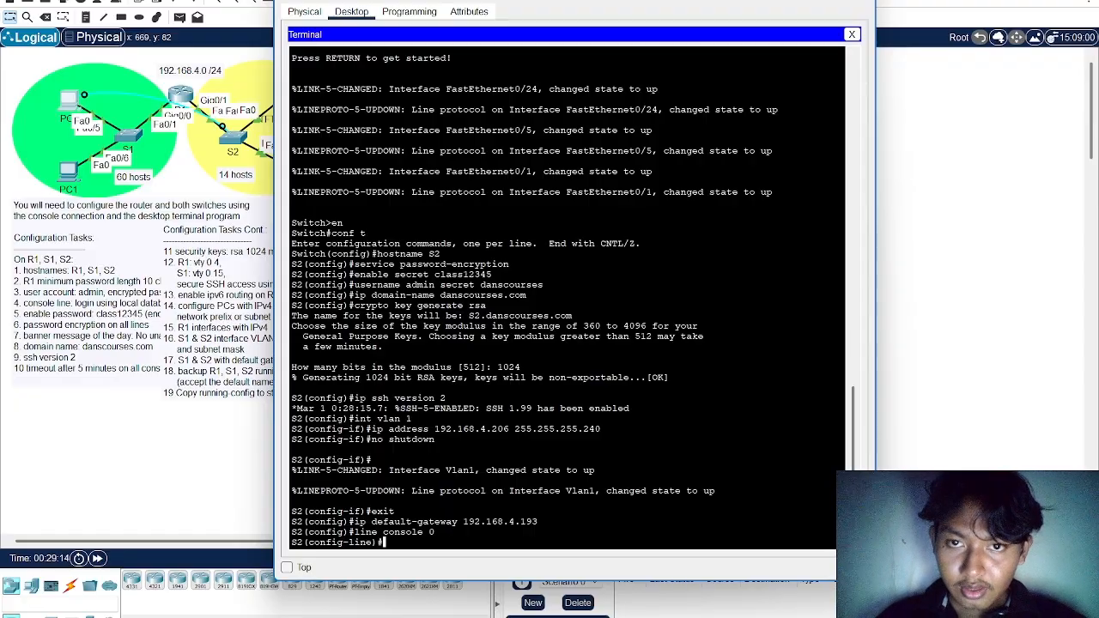
text(login )
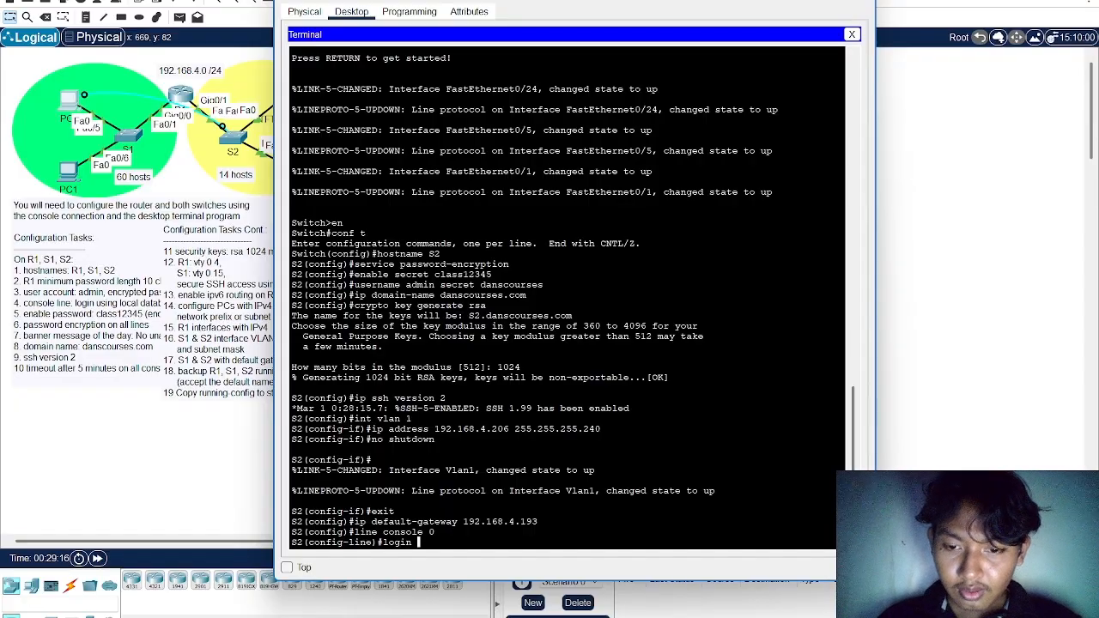
text(local)
key(Return)
text(exi)
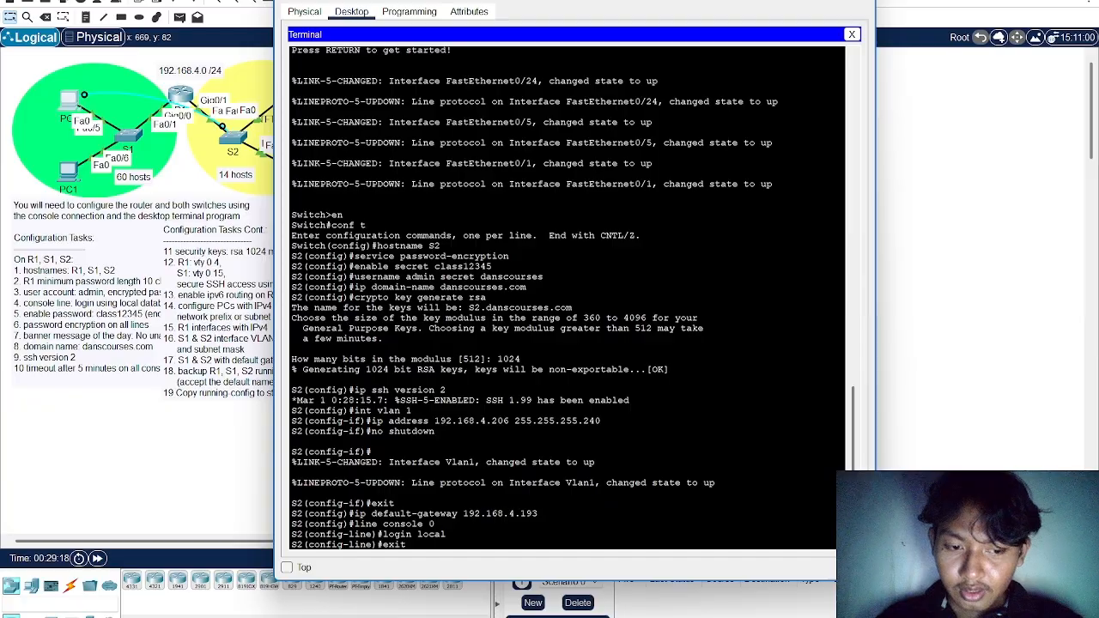
text(t)
key(Return)
Configure VTY lines 0 to 15 on S2 for local login and restrict incoming transport to SSH
text(li)
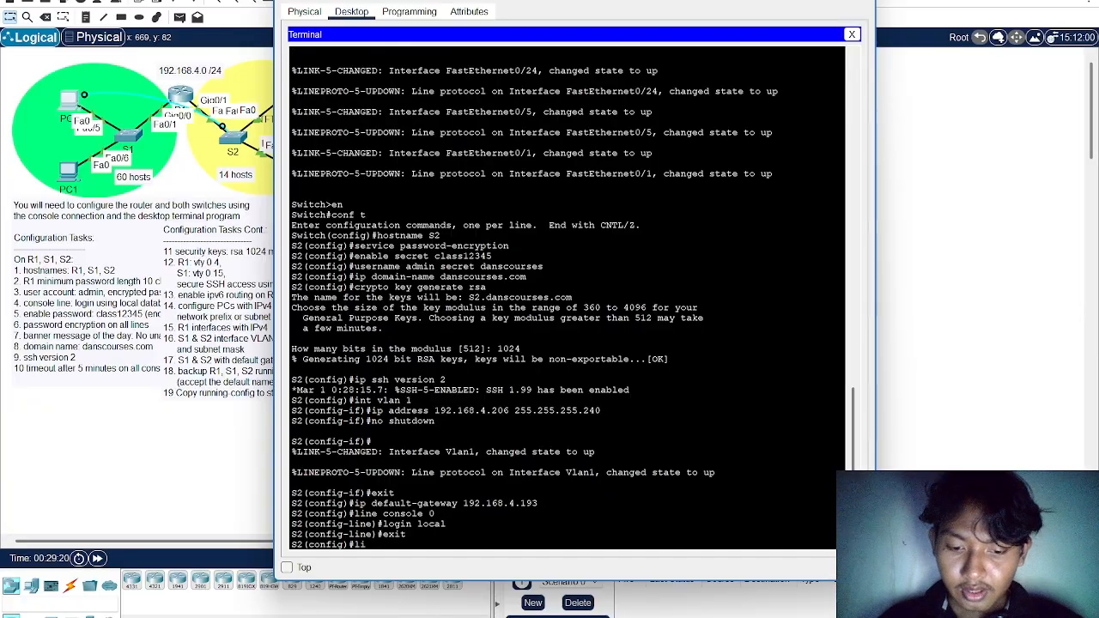
text(ne vty 0 1)
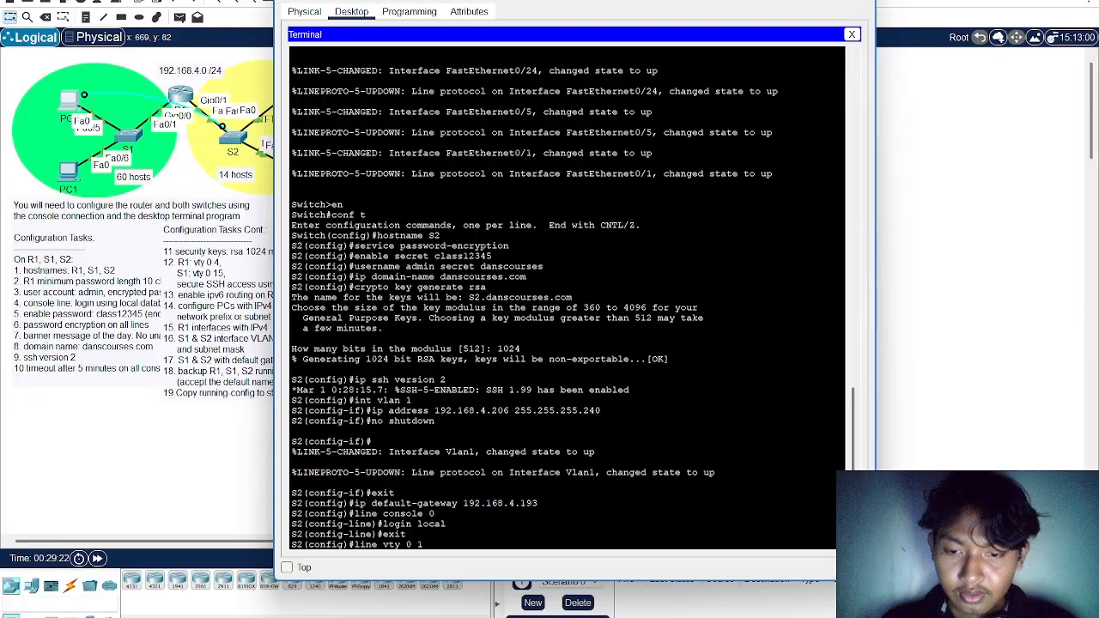
text(5)
key(Return)
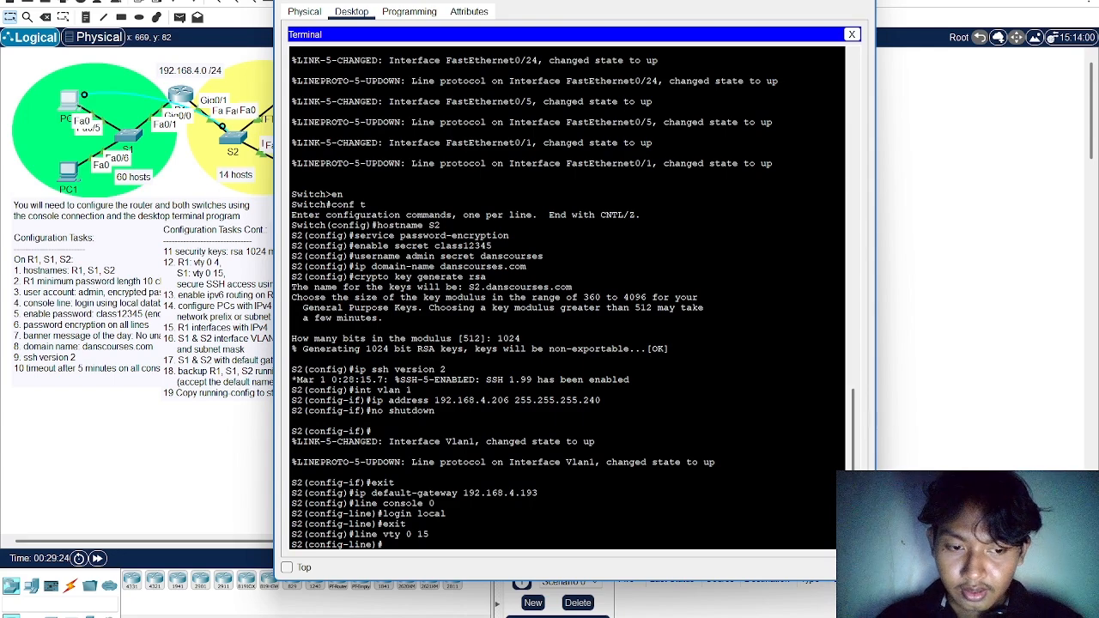
text(login local)
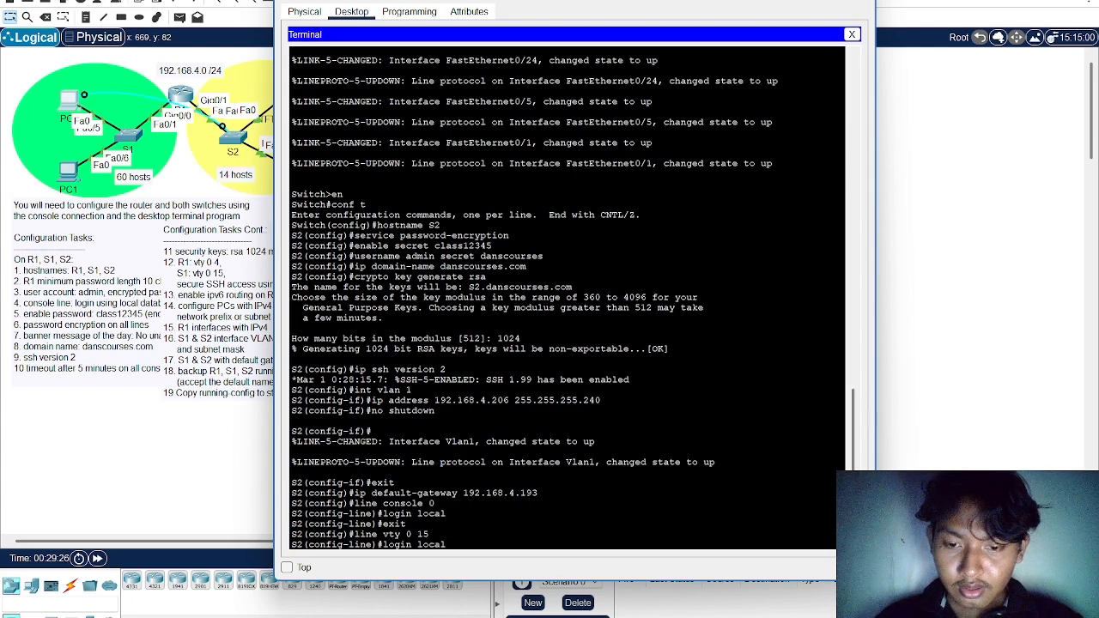
key(Return)
text(transport )
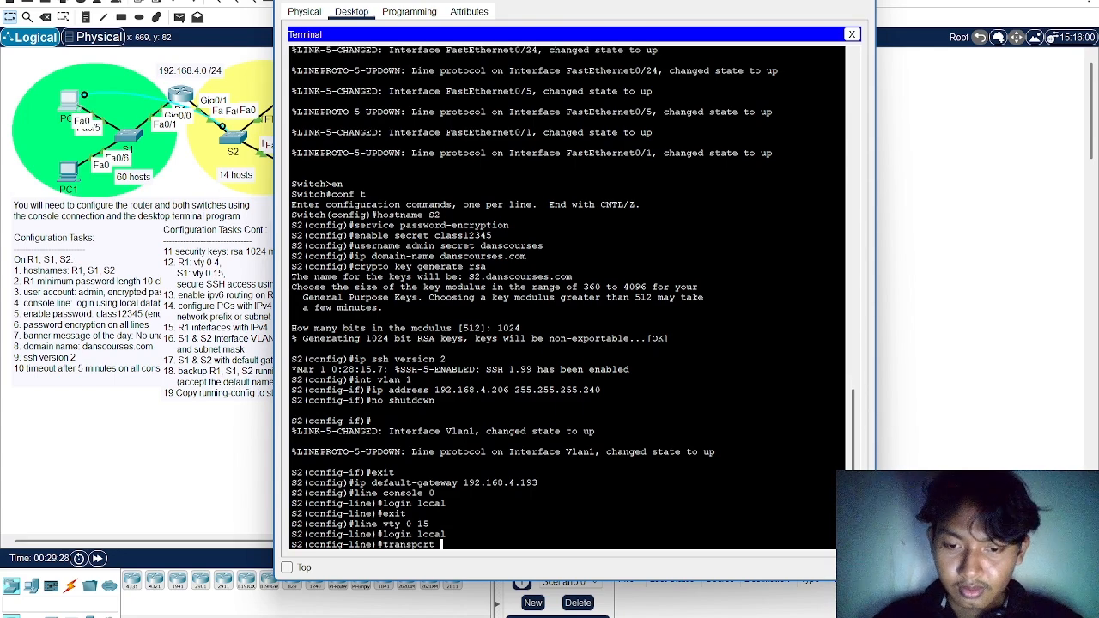
text(input ss)
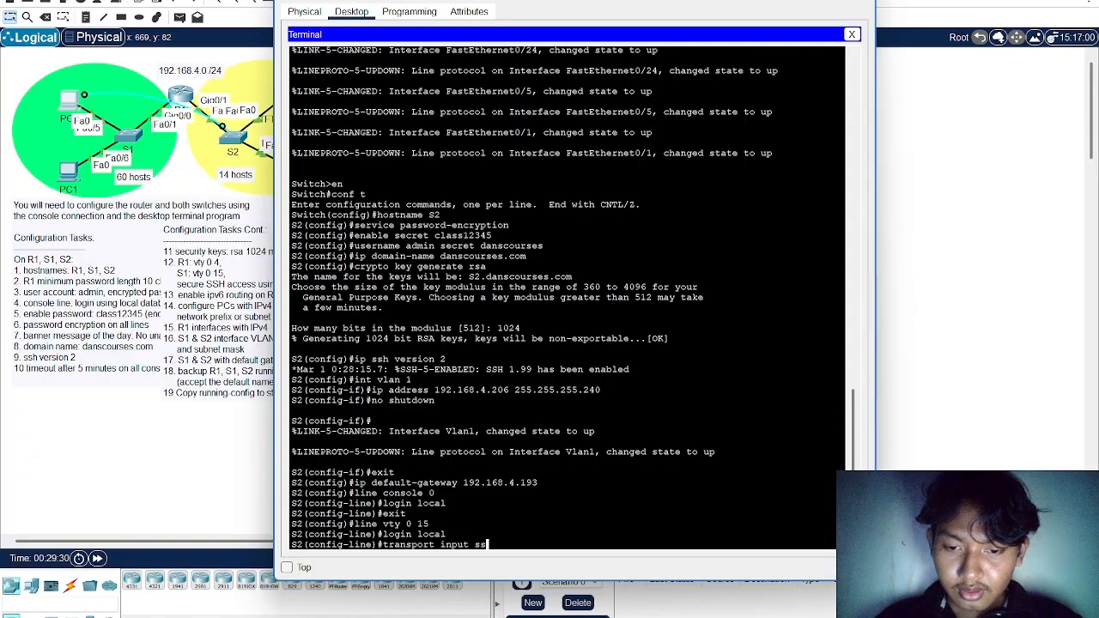
text(h)
key(Return)
Set the exec timeout on S2's VTY lines to 5 minutes 0 seconds and exit line configuration
text(e)#e)
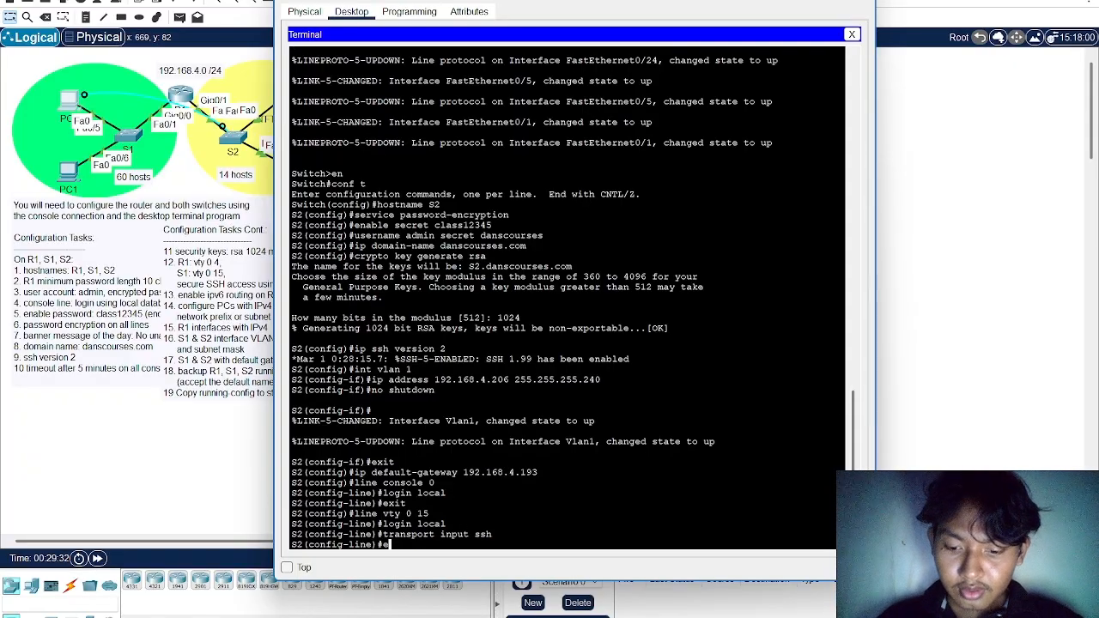
text(xec-tim)
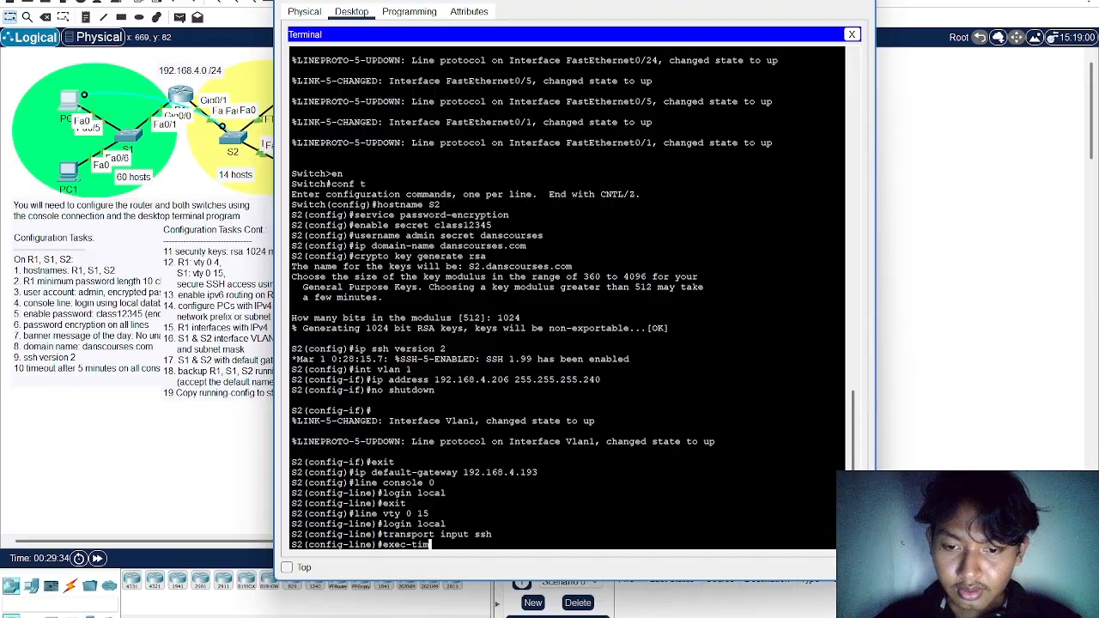
text(eout 5)
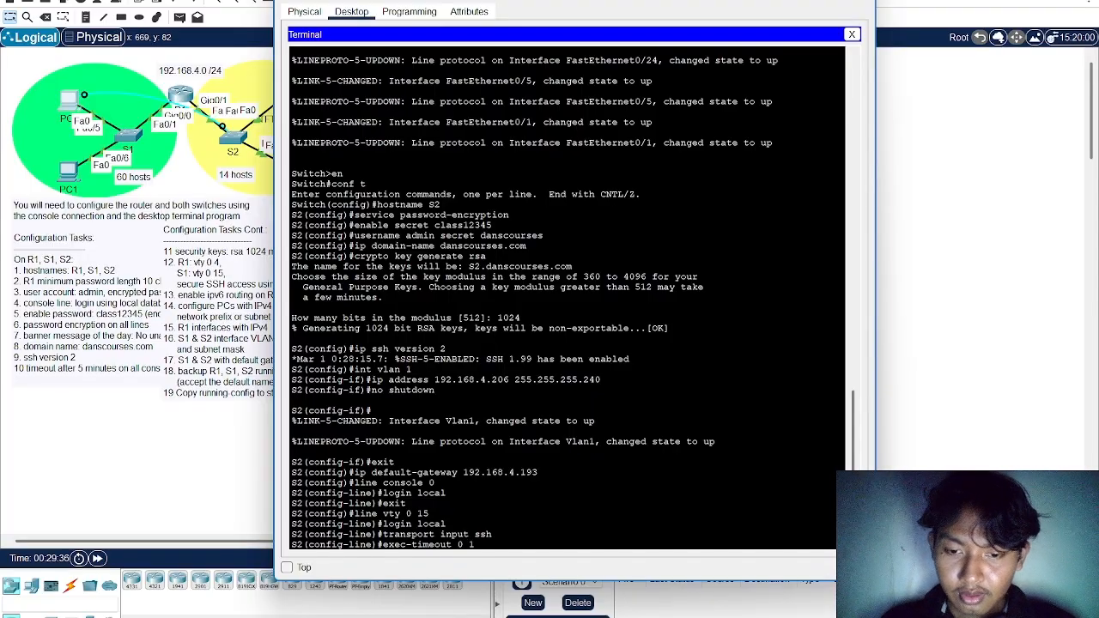
text( 0)
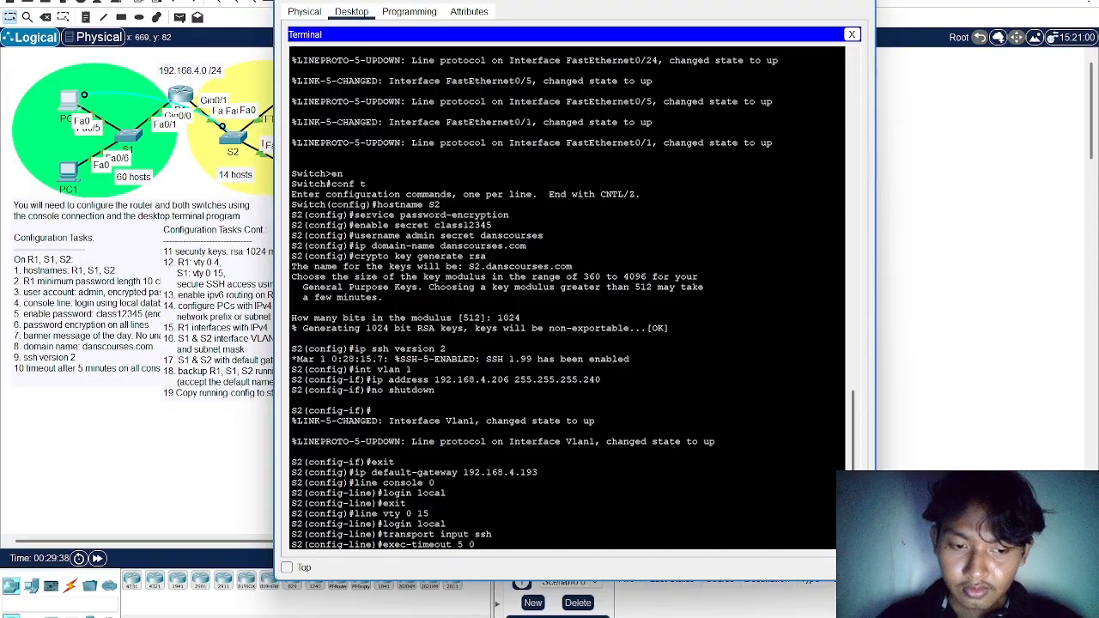
key(Return)
text(exit)
key(Return)
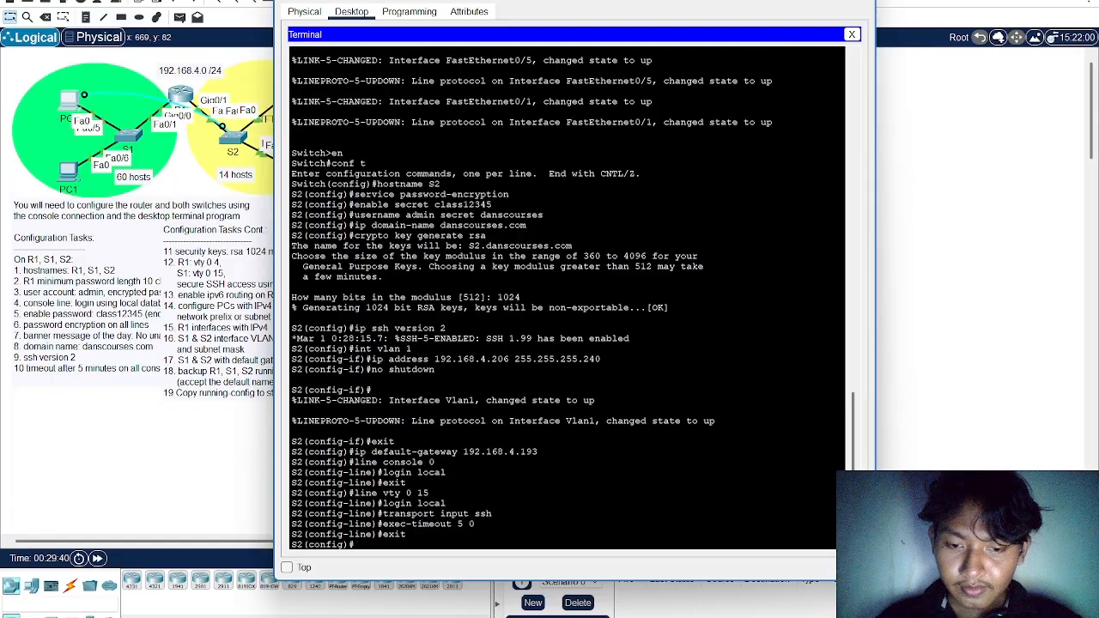
Set S2's message-of-the-day banner to "No unauthorized access allowed!" with # as the delimiter
text(banner motd)
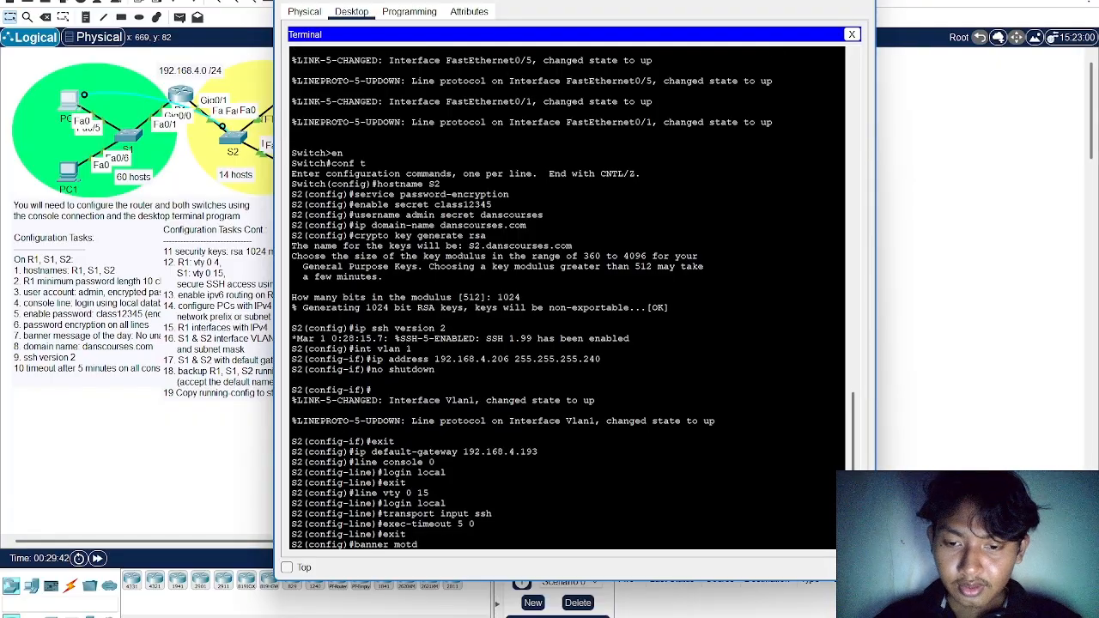
text( #)
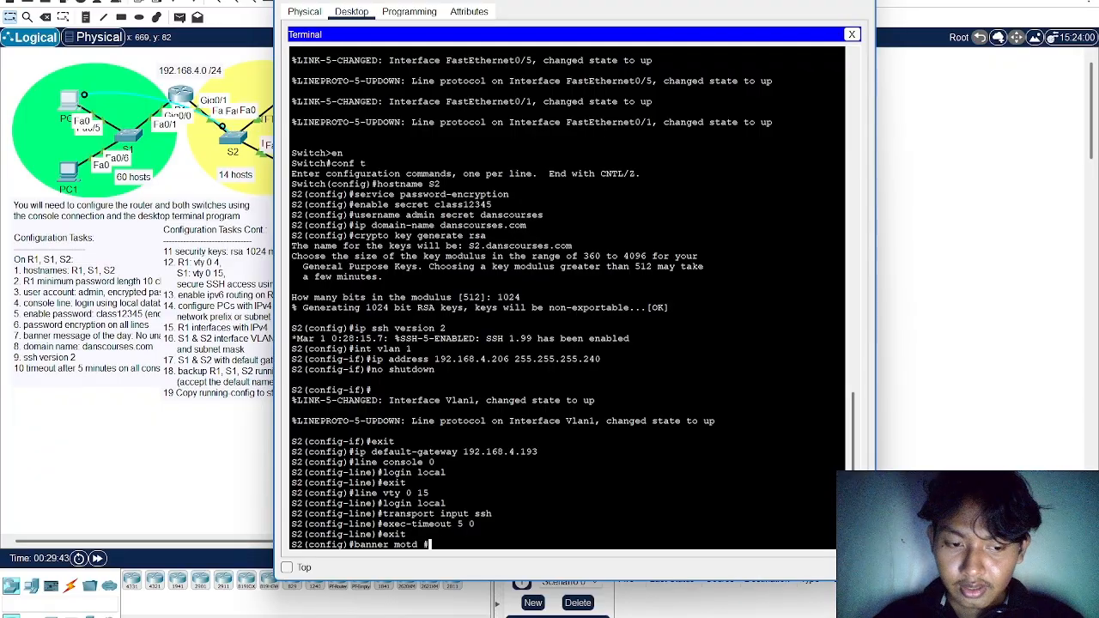
text(No )
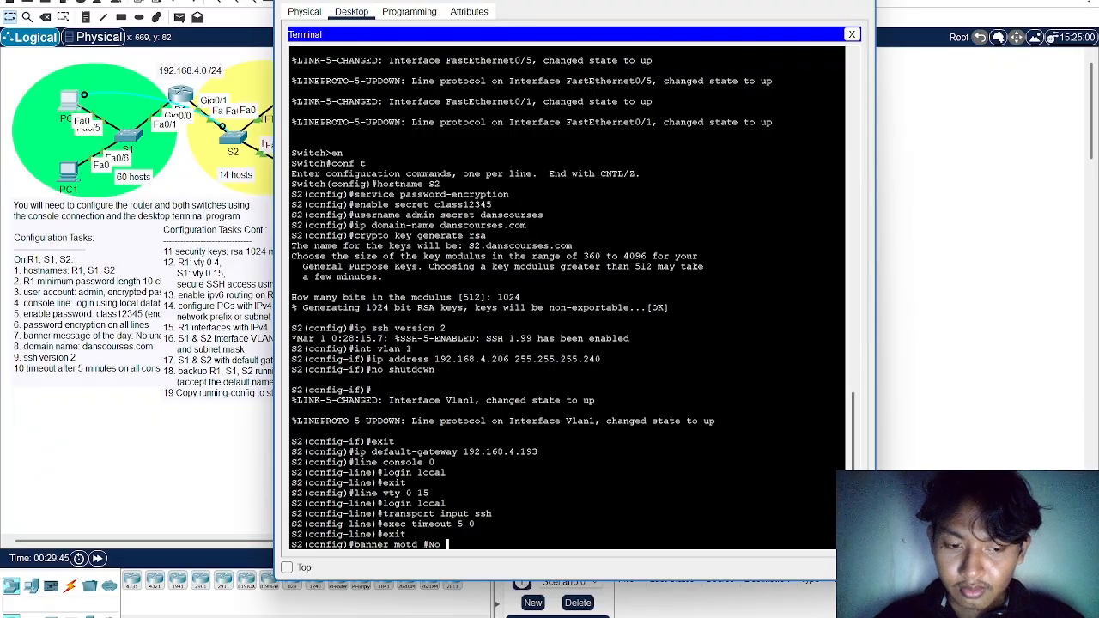
text(unauth)
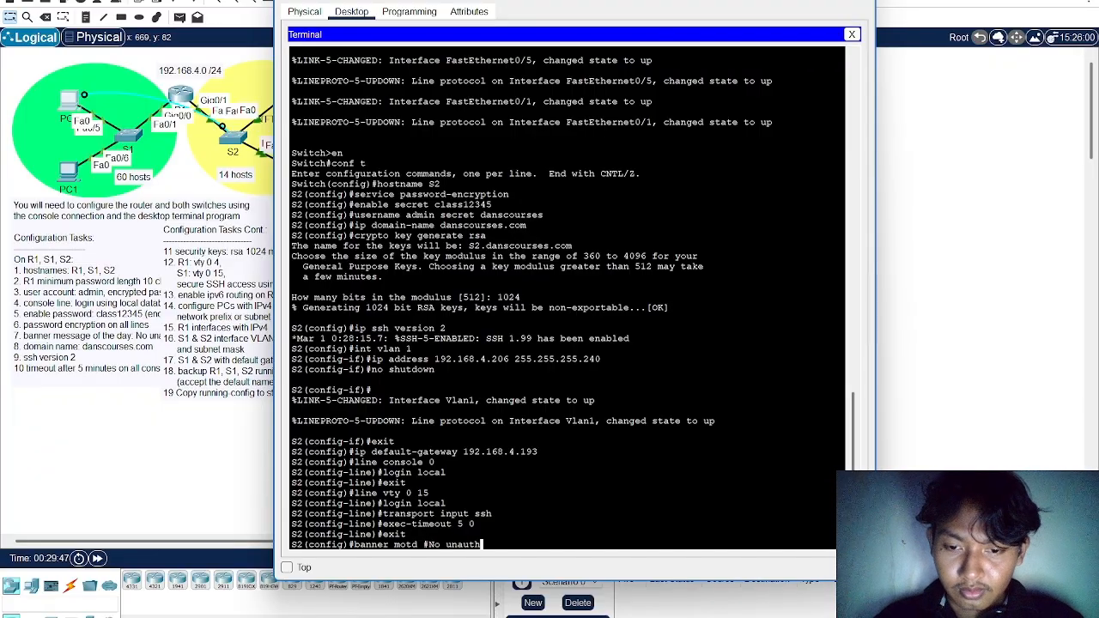
text(orized)
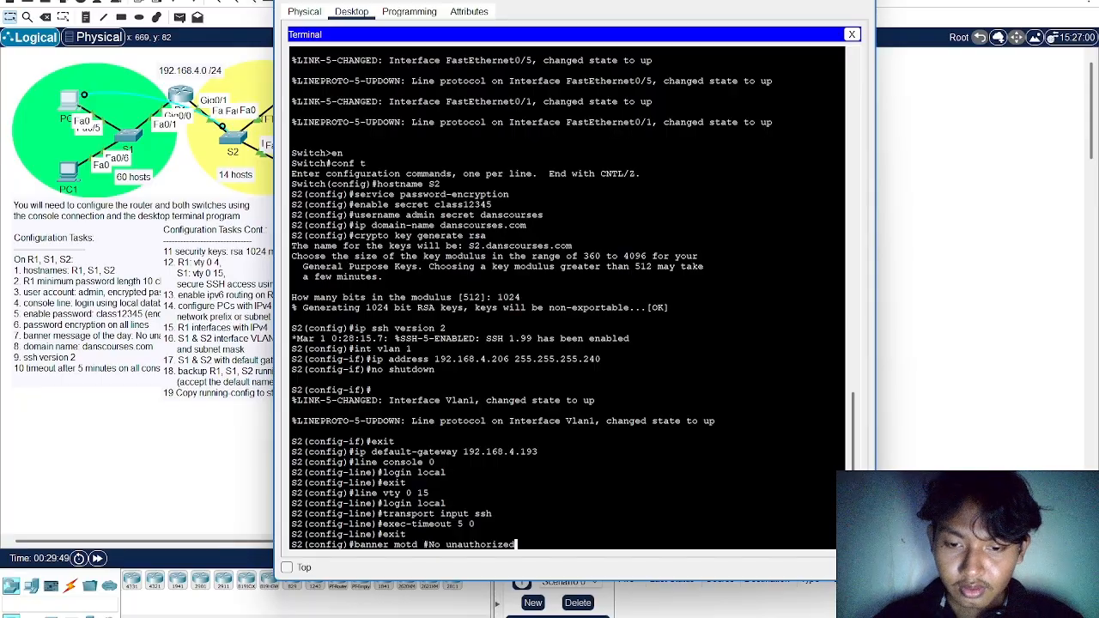
text( access)
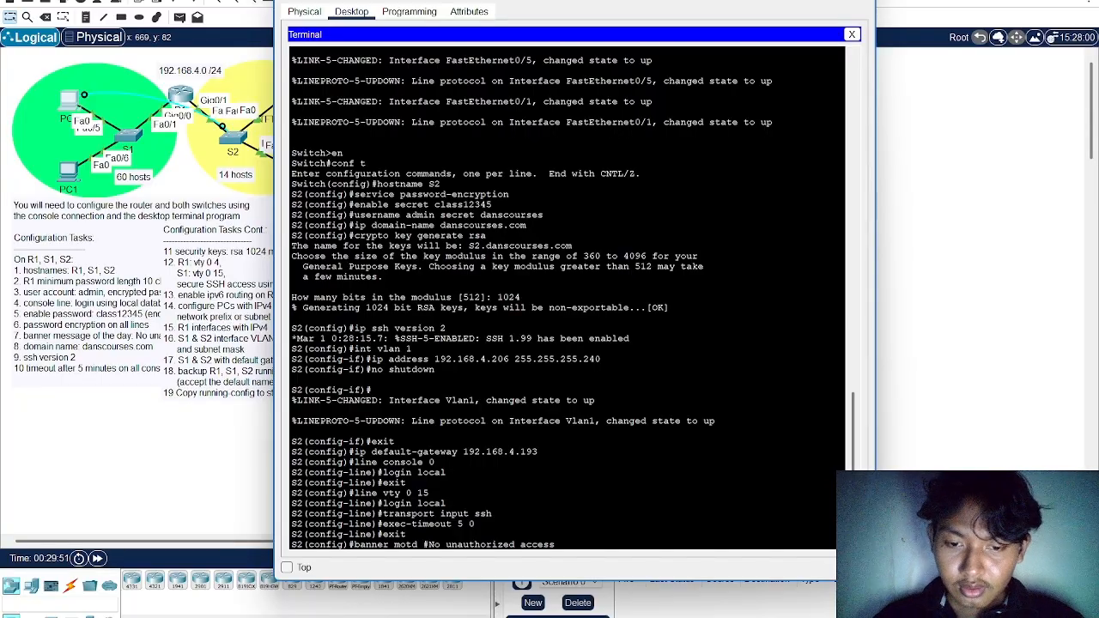
text( allowed)
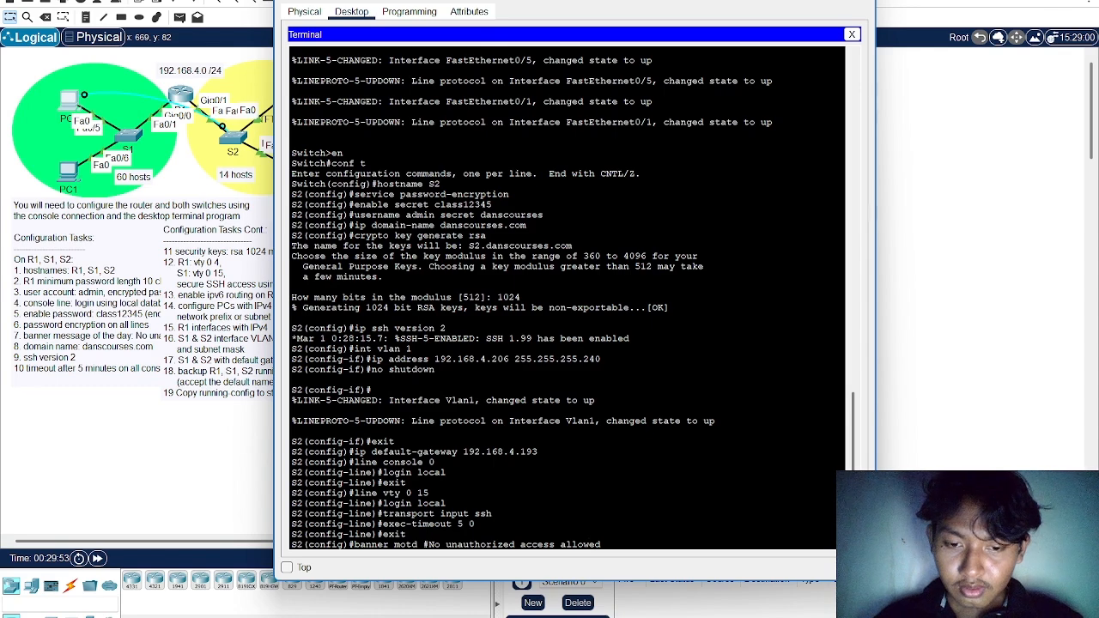
text(!#)
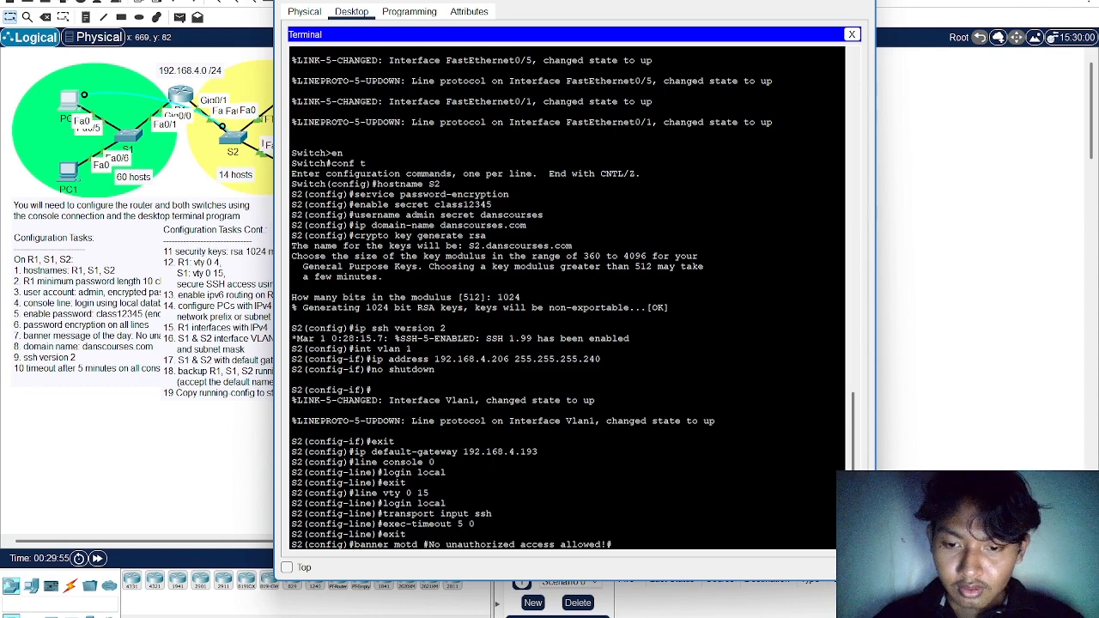
key(Return)
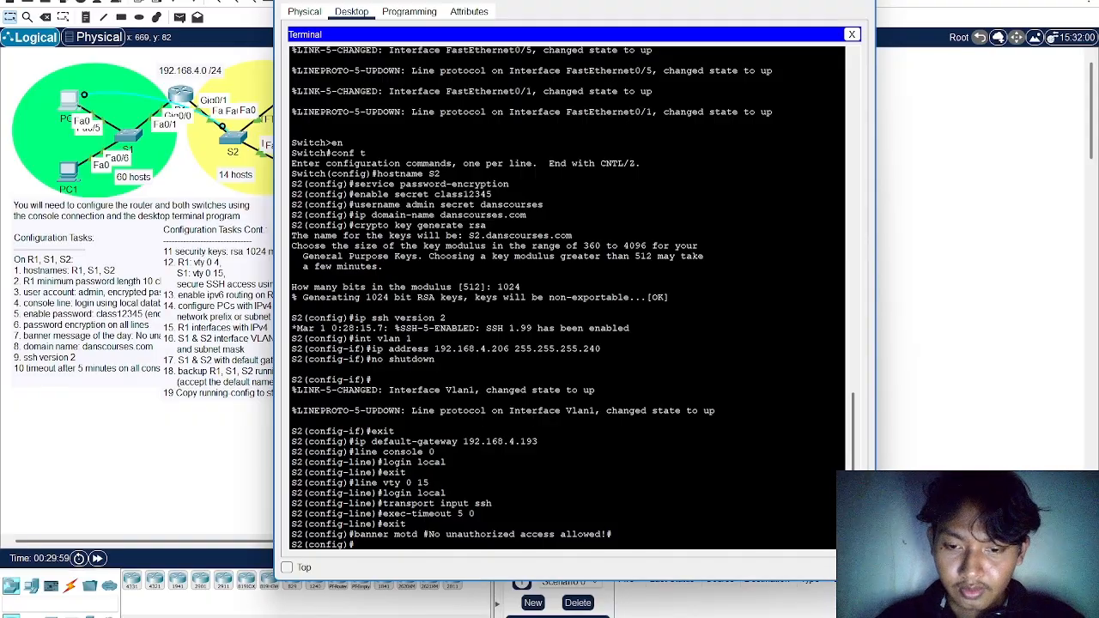
Leave configuration mode on S2 and save its configuration with the write memory command
text(end)
key(Return)
text(w)
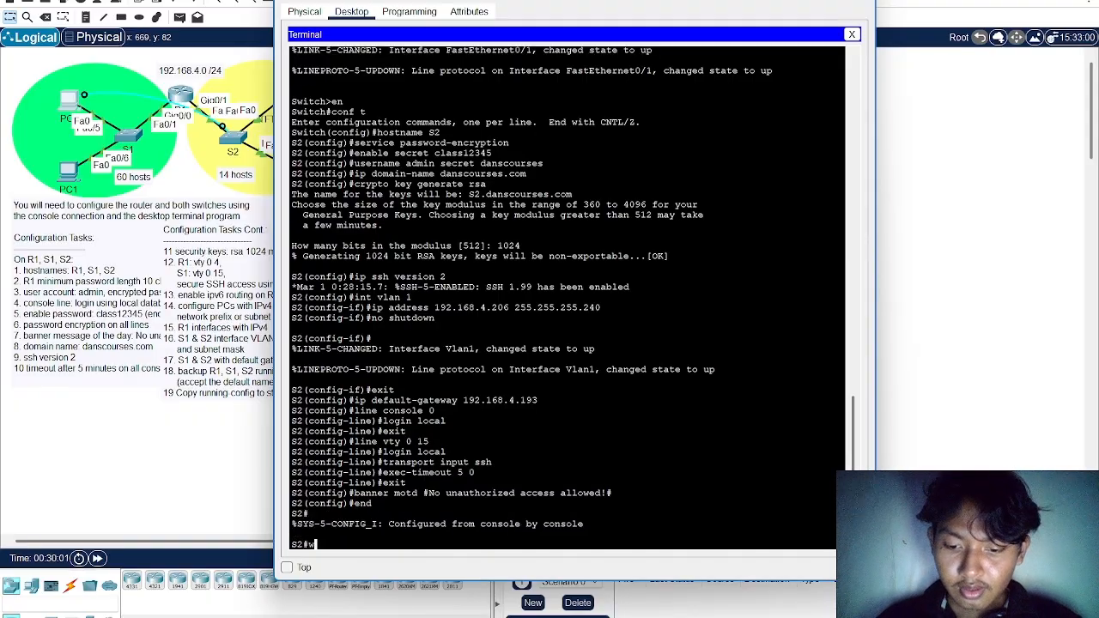
text(rite memory)
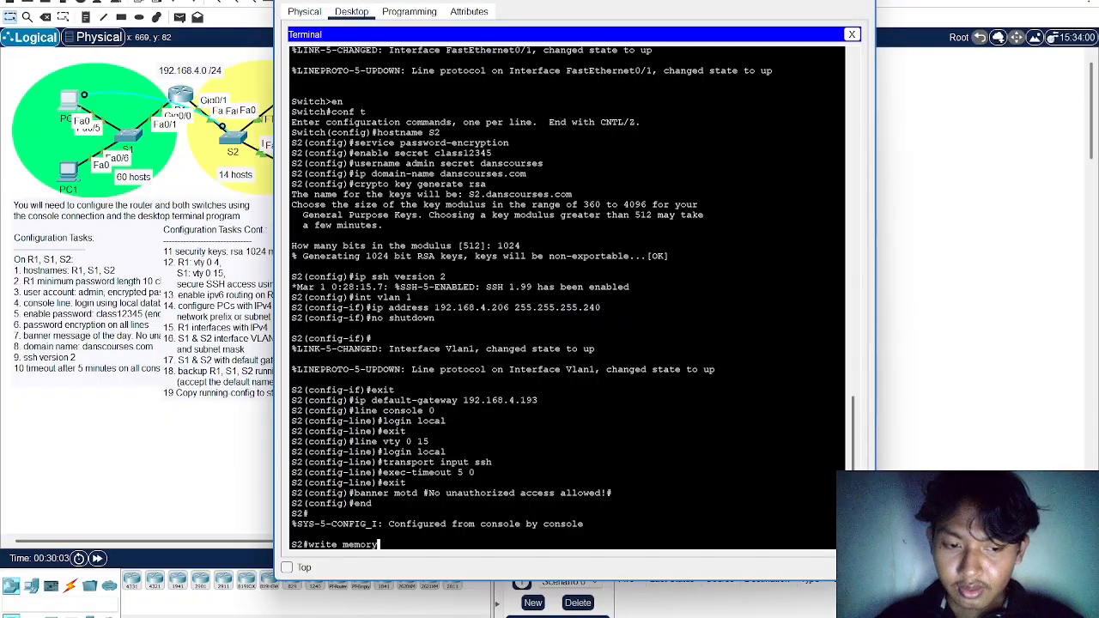
key(Return)
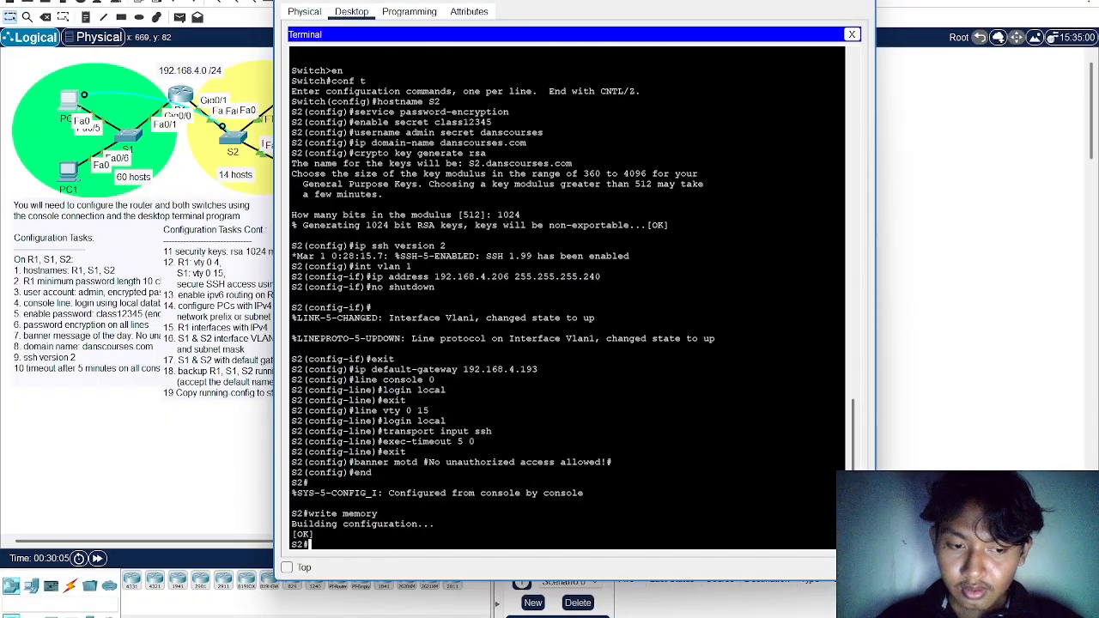
Back up S2's running-config to the TFTP server at 192.168.4.194, accepting the default destination filename
text(copy r)
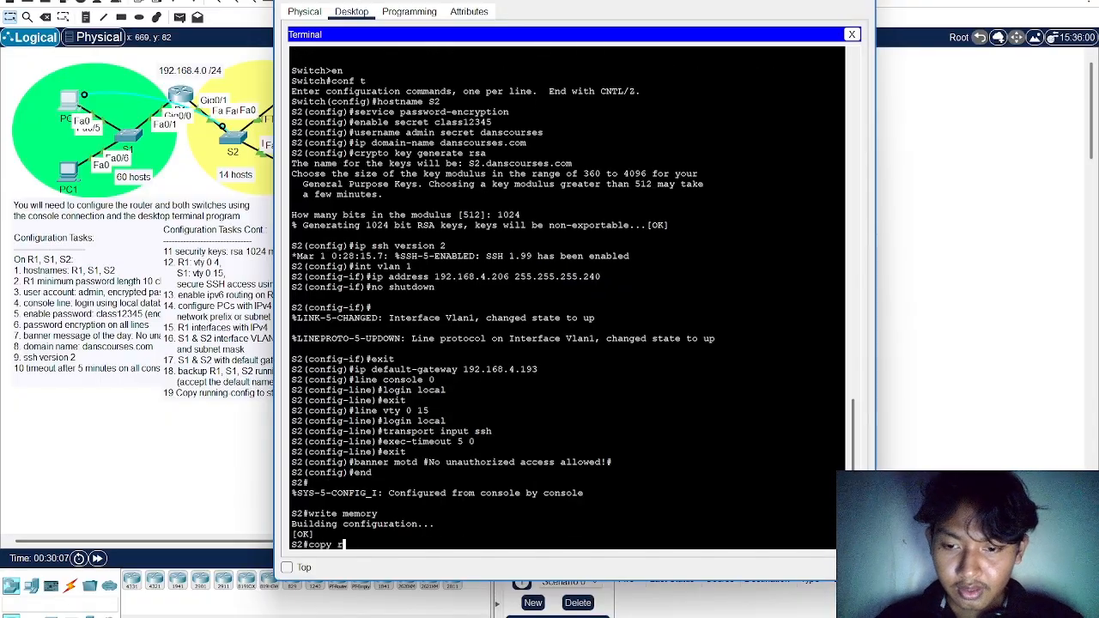
text(unning-confi)
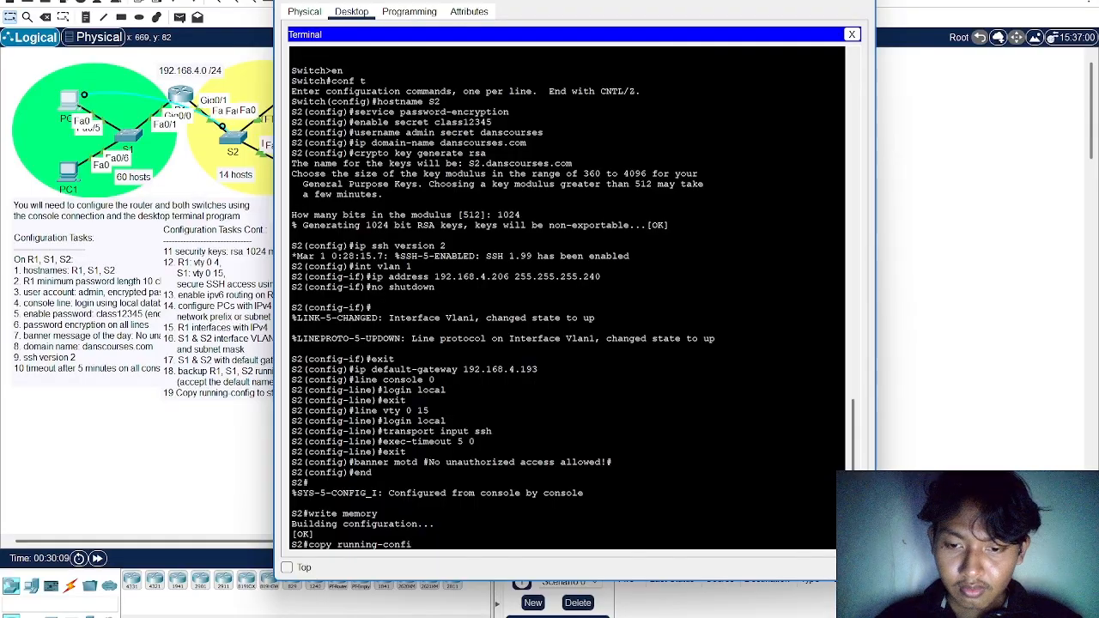
text(g tft)
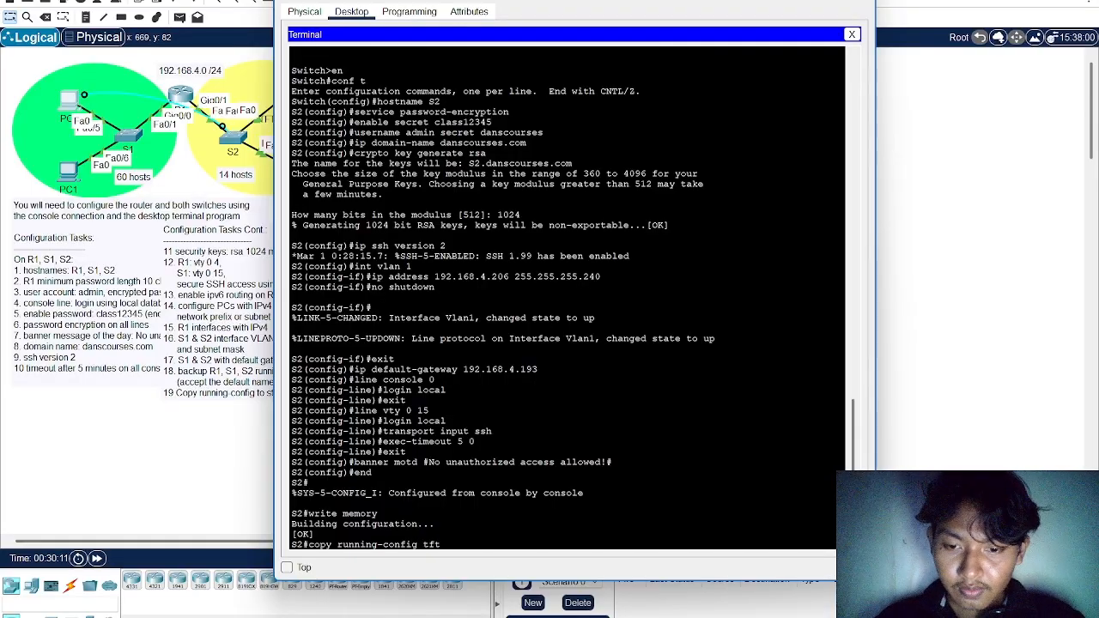
text(p)
key(Return)
text(1)
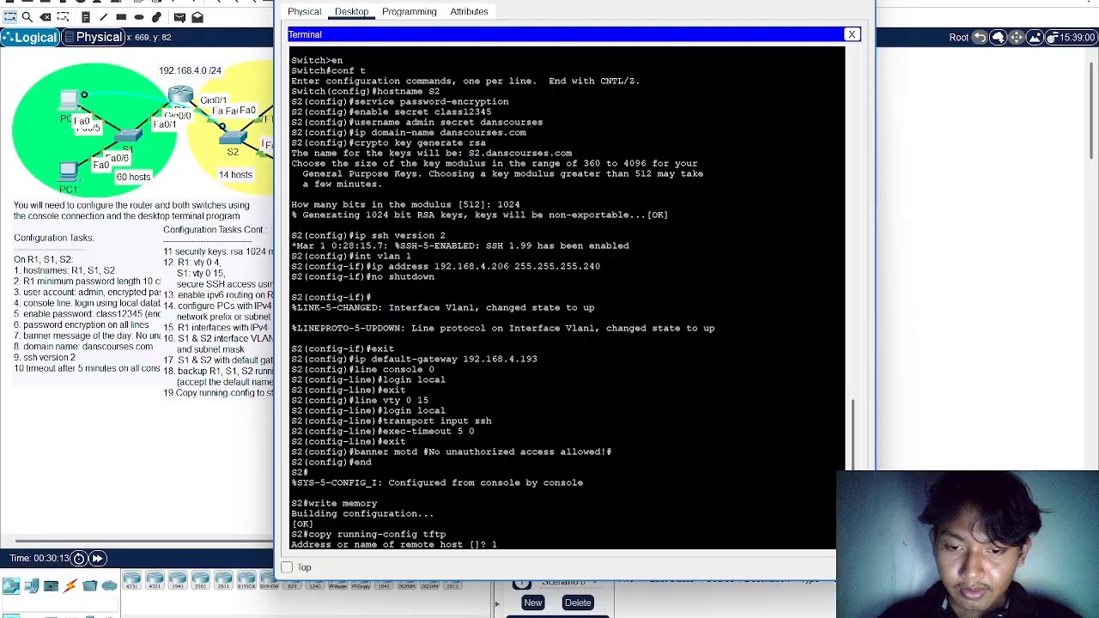
text(92.168.)
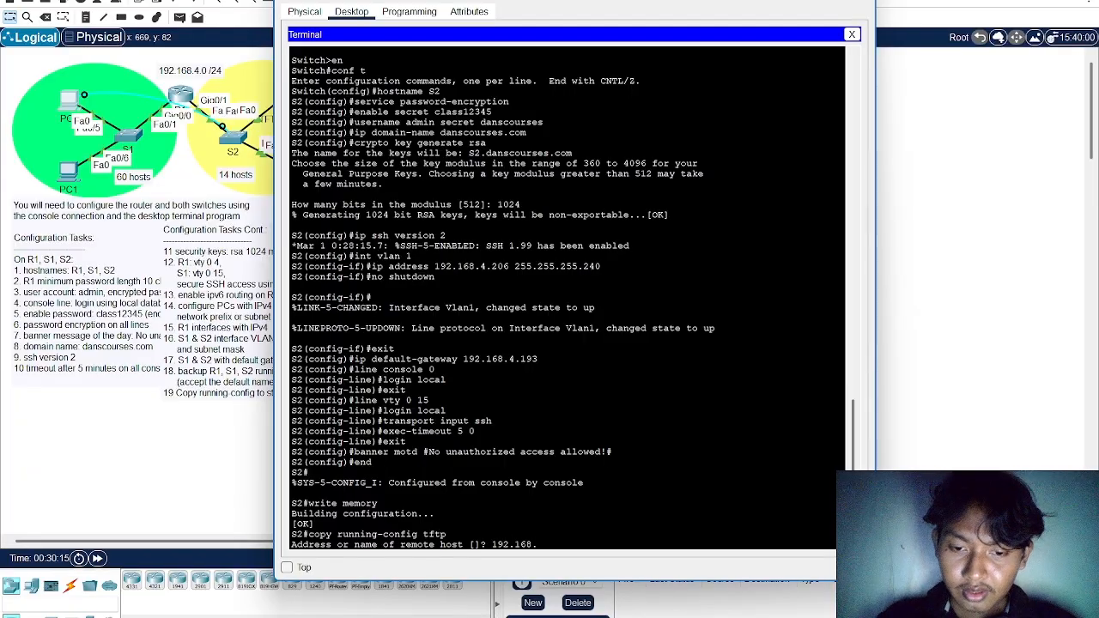
text(4.19)
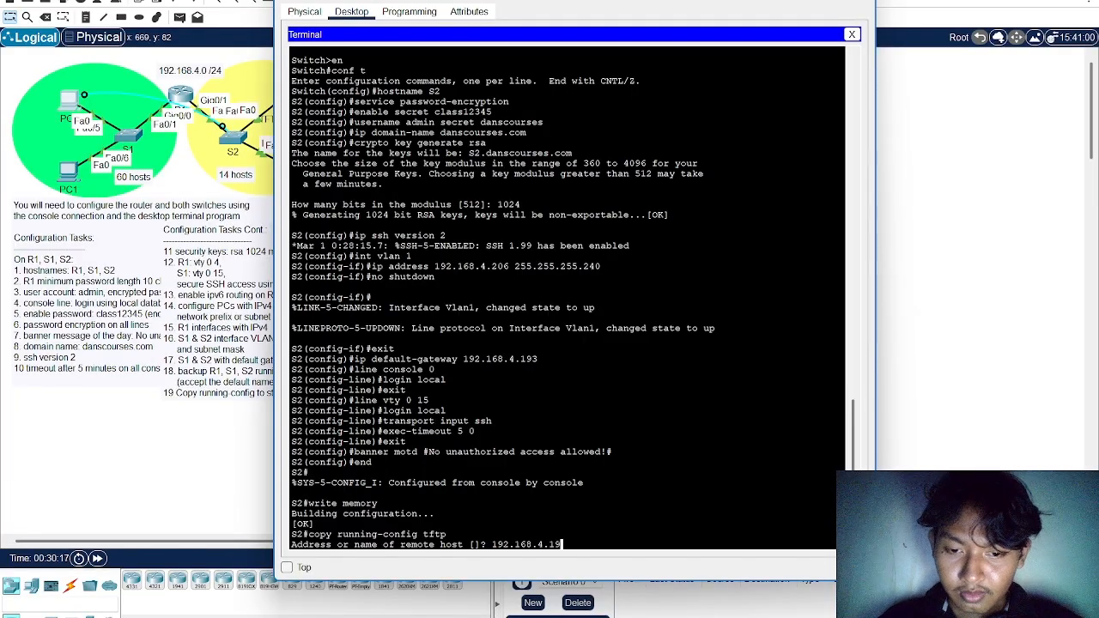
text(4)
key(Return)
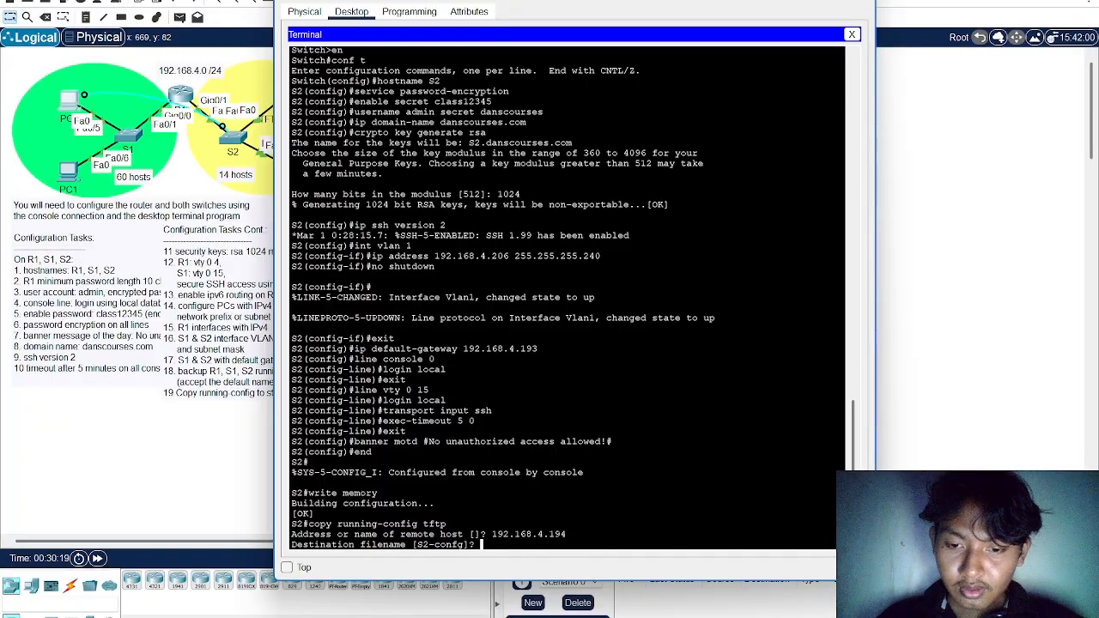
key(Return)
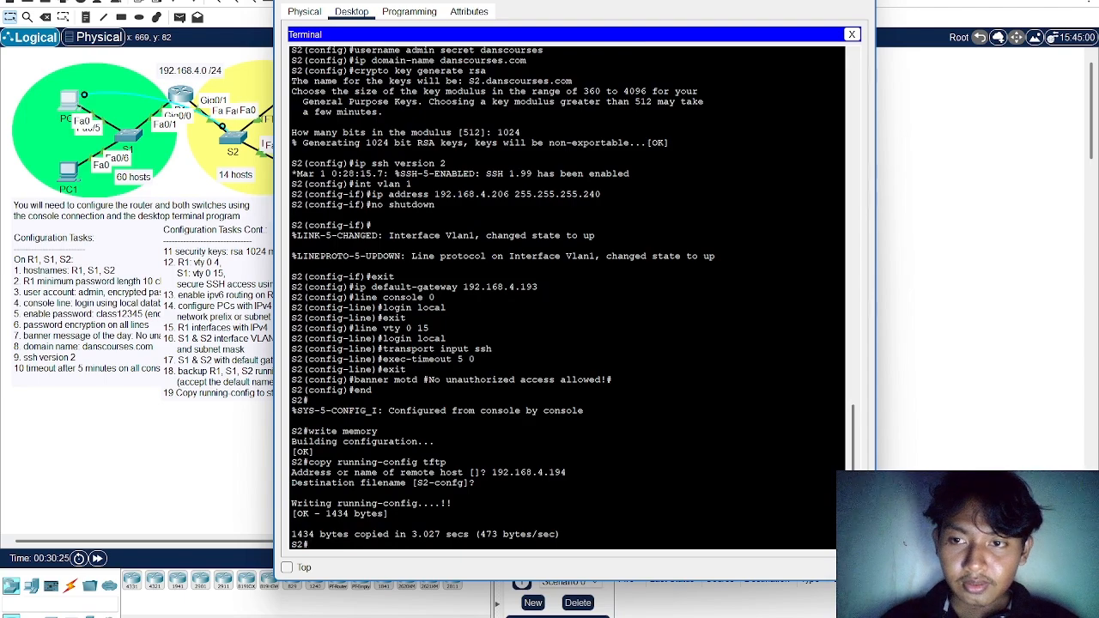
Copy the text of task 19, "Copy running-config to startup-config", from the PT Activity instructions and return to the topology
click(855, 3)
key(alt+Tab)
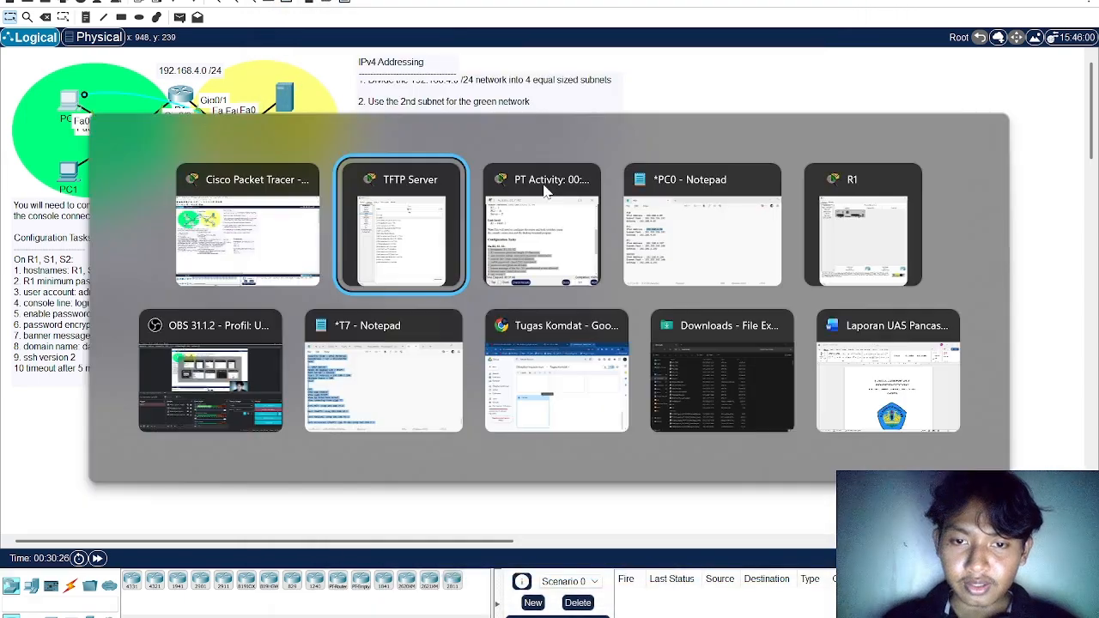
click(543, 189)
drag(618, 172, 483, 119)
scroll(715, 259, down, 5)
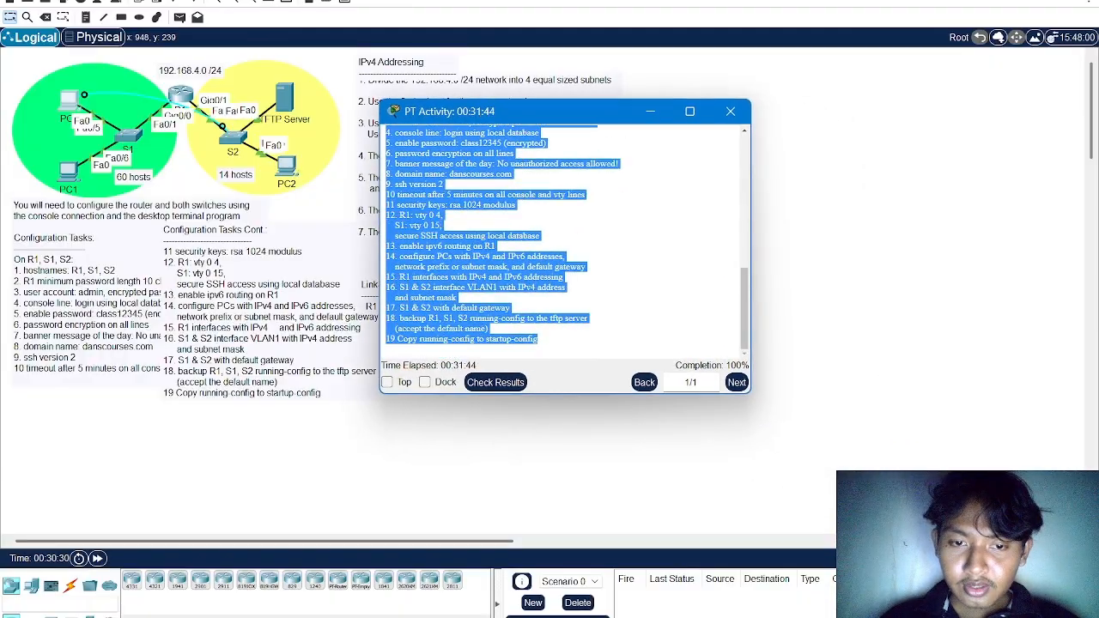
click(715, 259)
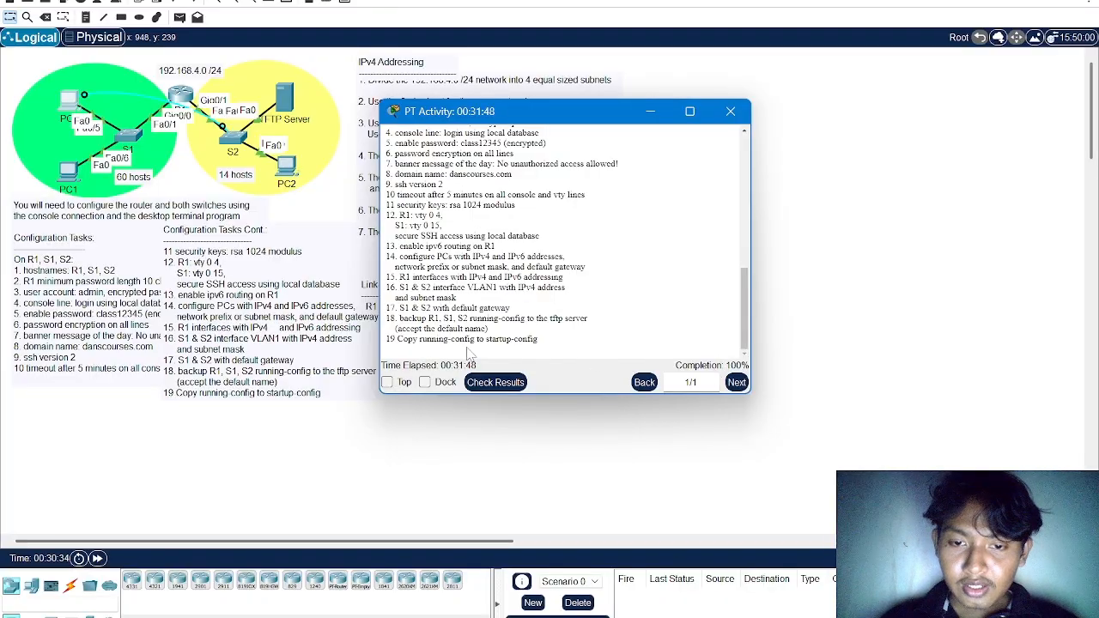
drag(398, 339, 543, 344)
key(ctrl+c)
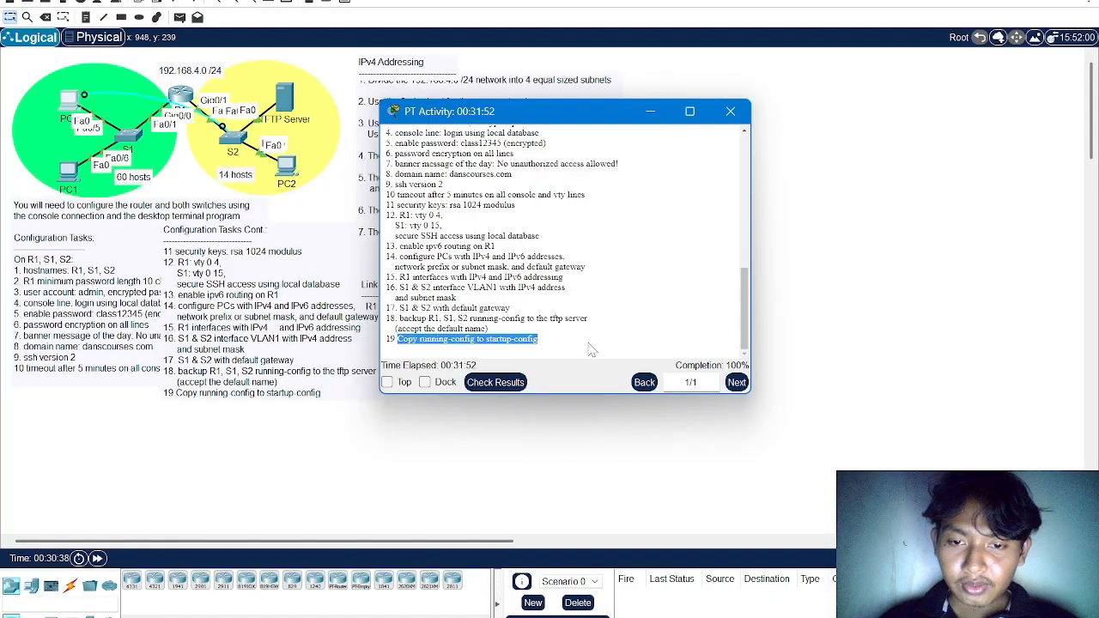
click(790, 226)
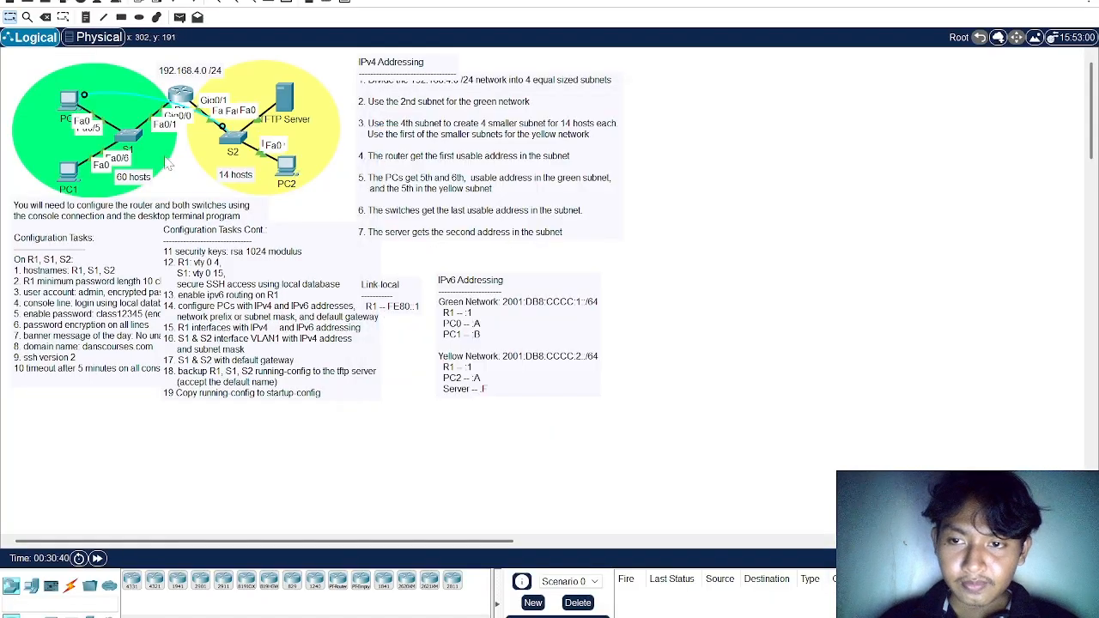
Open a terminal session from PC0 to S2 with the default port settings
click(230, 140)
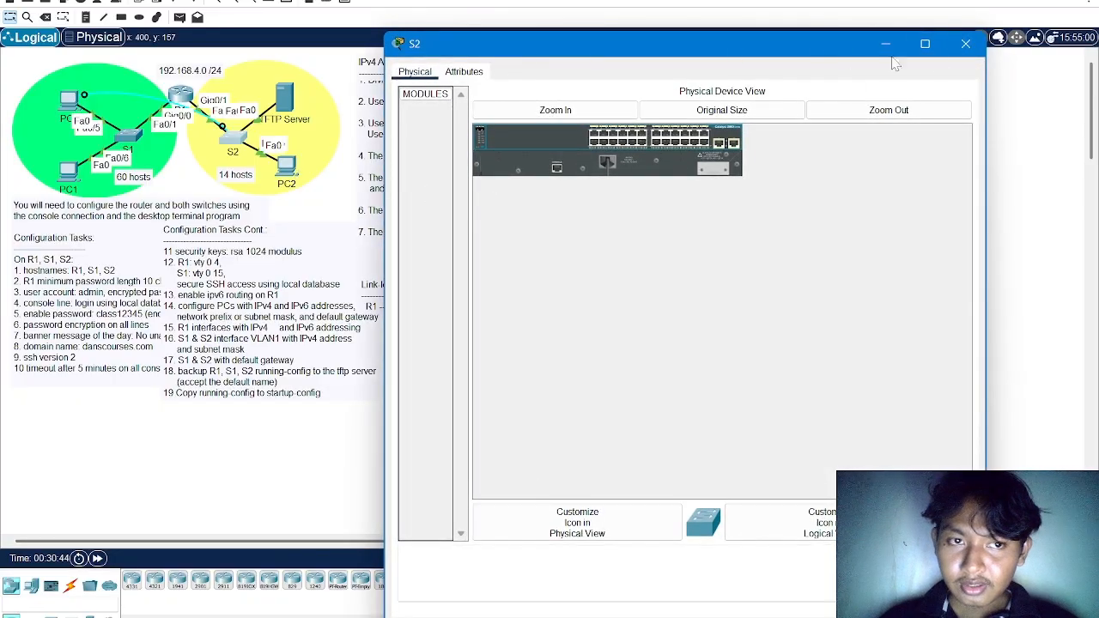
click(965, 44)
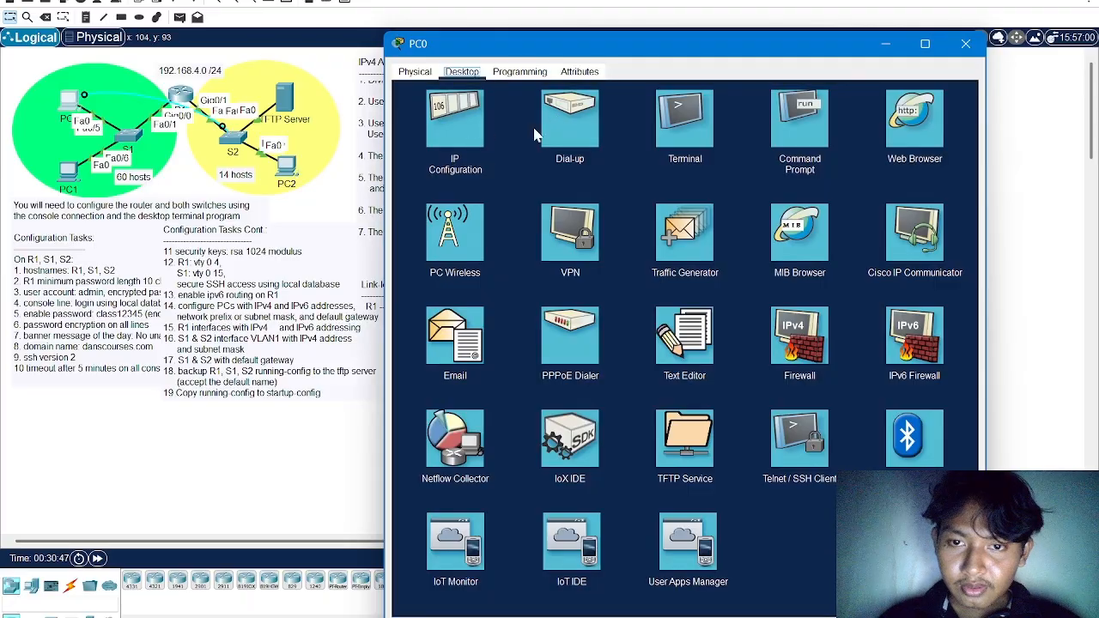
click(684, 121)
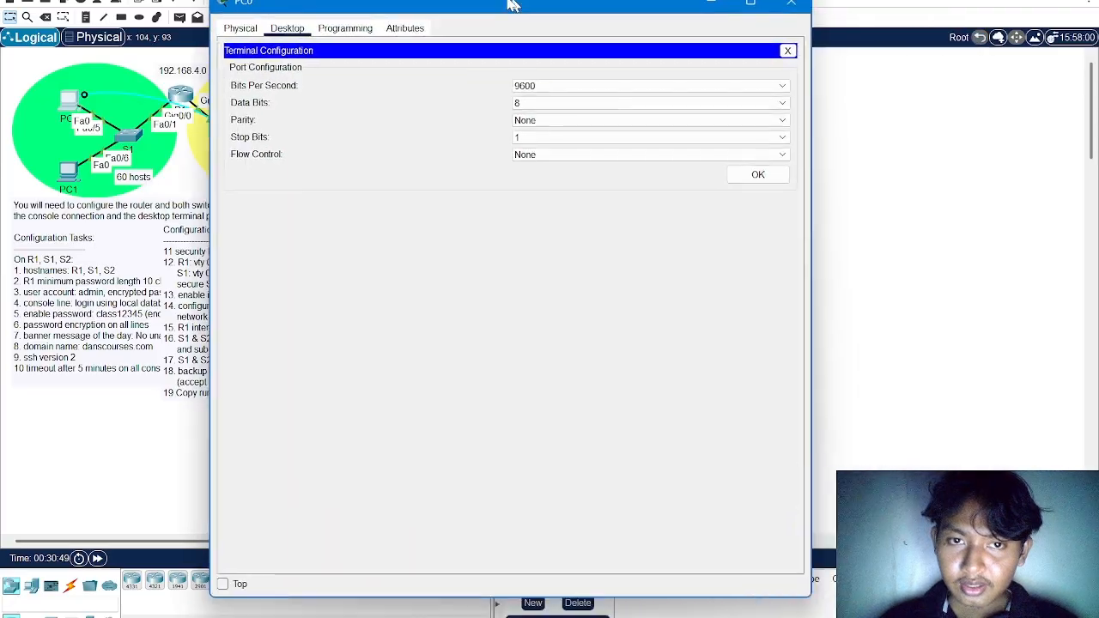
click(732, 172)
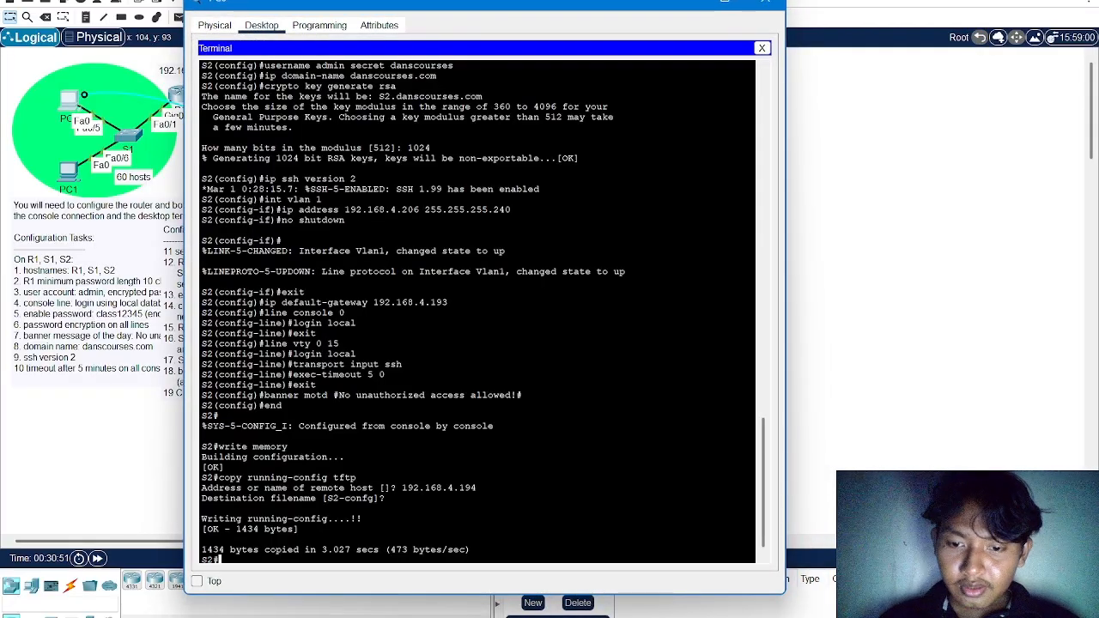
Run "Copy running-config startup-config" on S2 from the pasted task text, accept the default destination filename, and close PC0
right_click(516, 552)
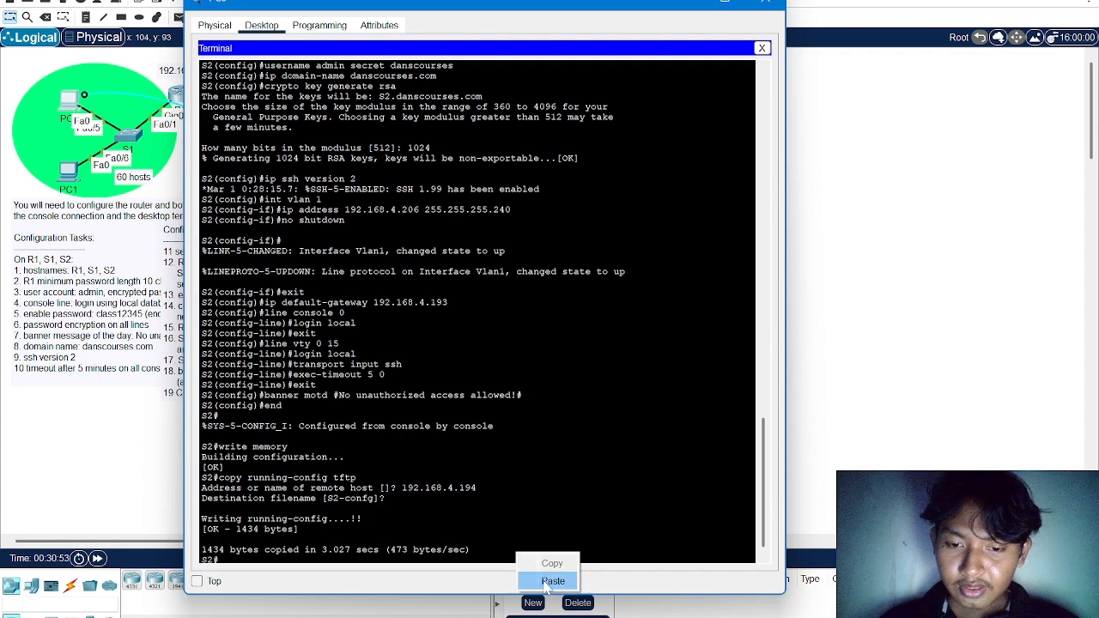
click(549, 581)
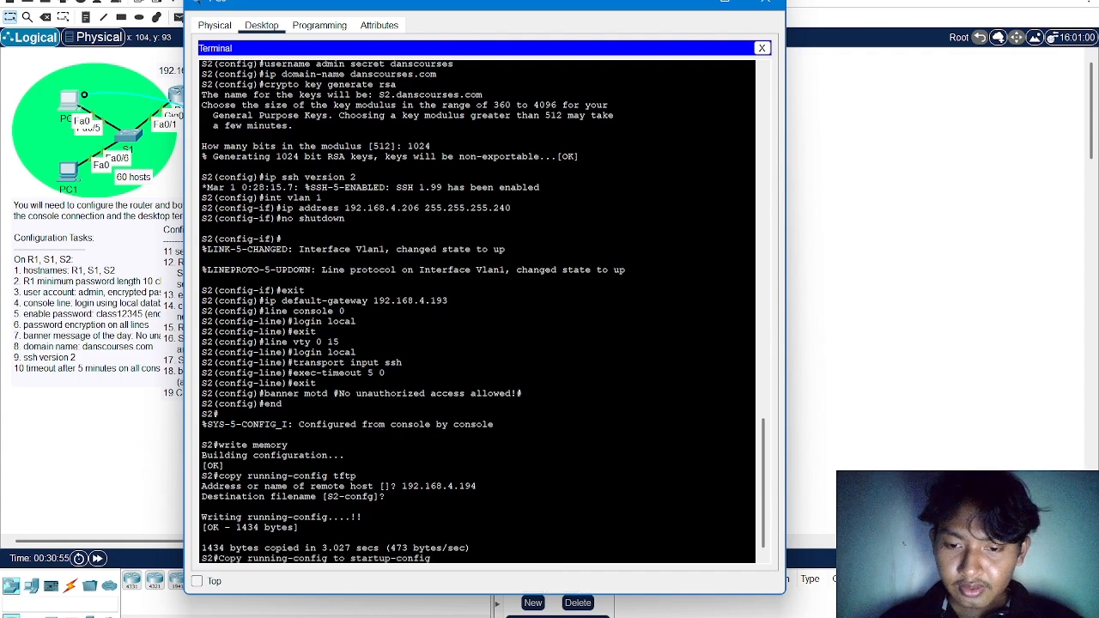
key(Left)
key(Left)
key(Left)
key(Left)
key(BackSpace)
key(BackSpace)
key(BackSpace)
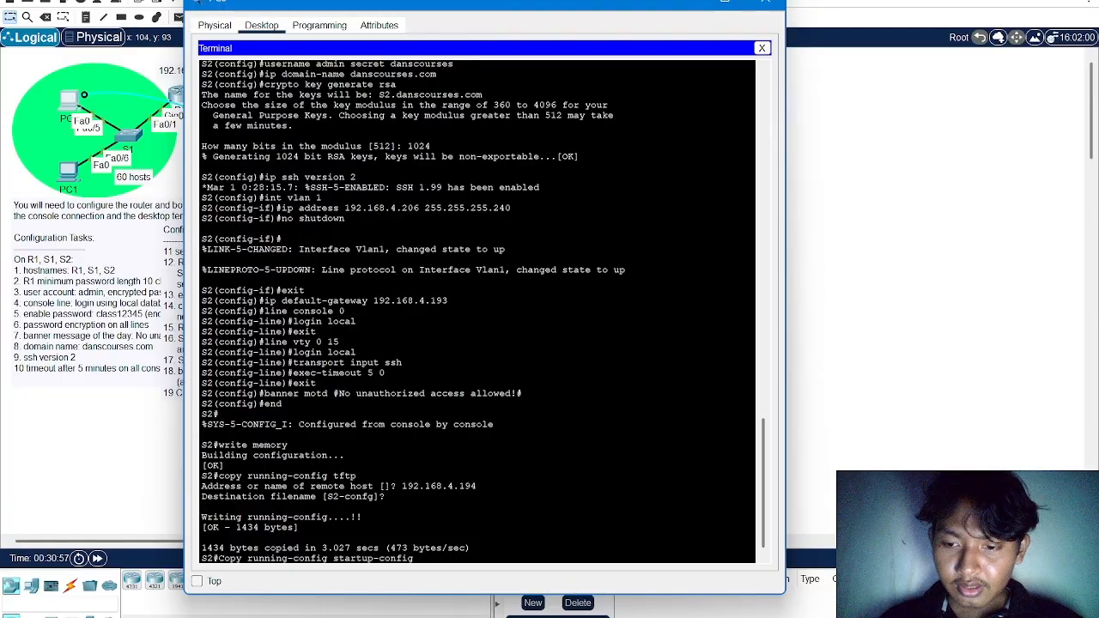
key(Return)
key(Return)
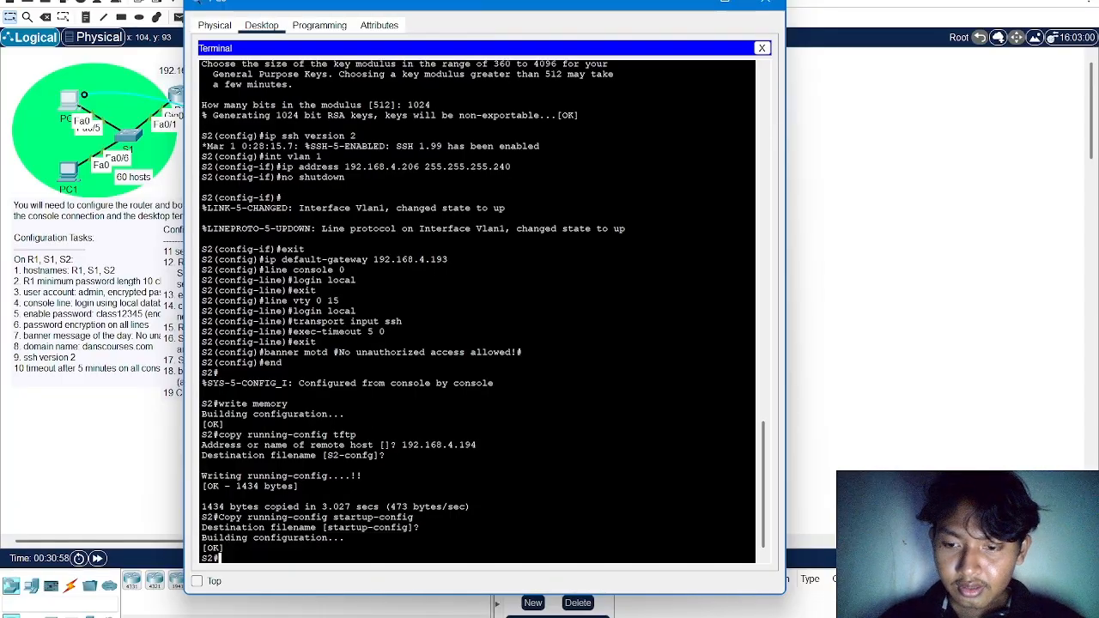
click(765, 4)
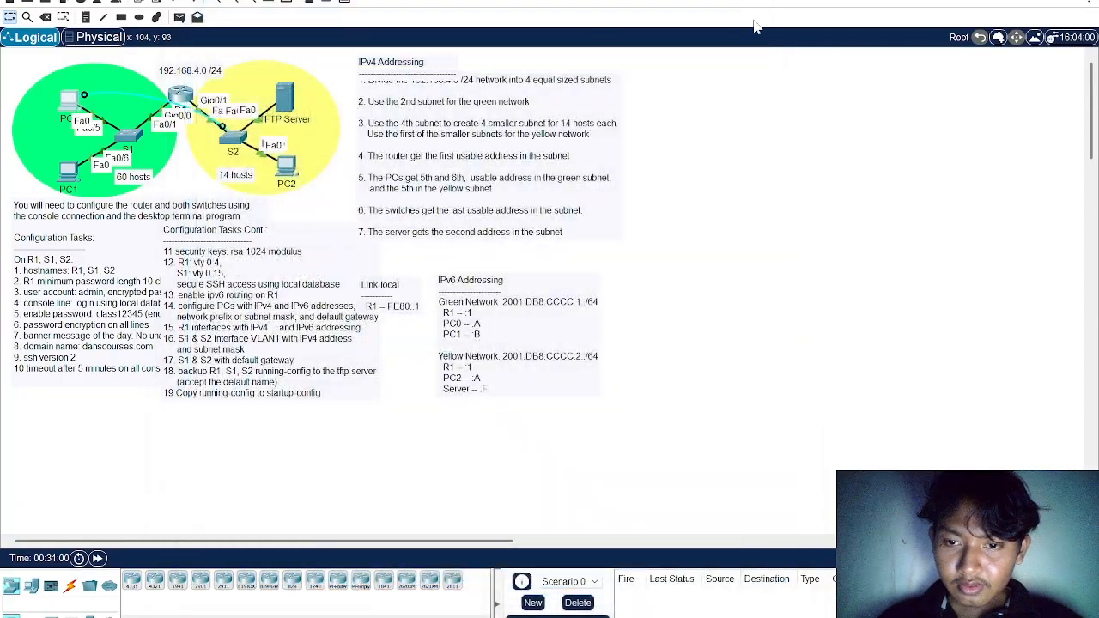
Move PC0's console cable to S1's Console port and open a PC0 terminal session with the default port settings
key(alt+Tab)
key(alt+Tab)
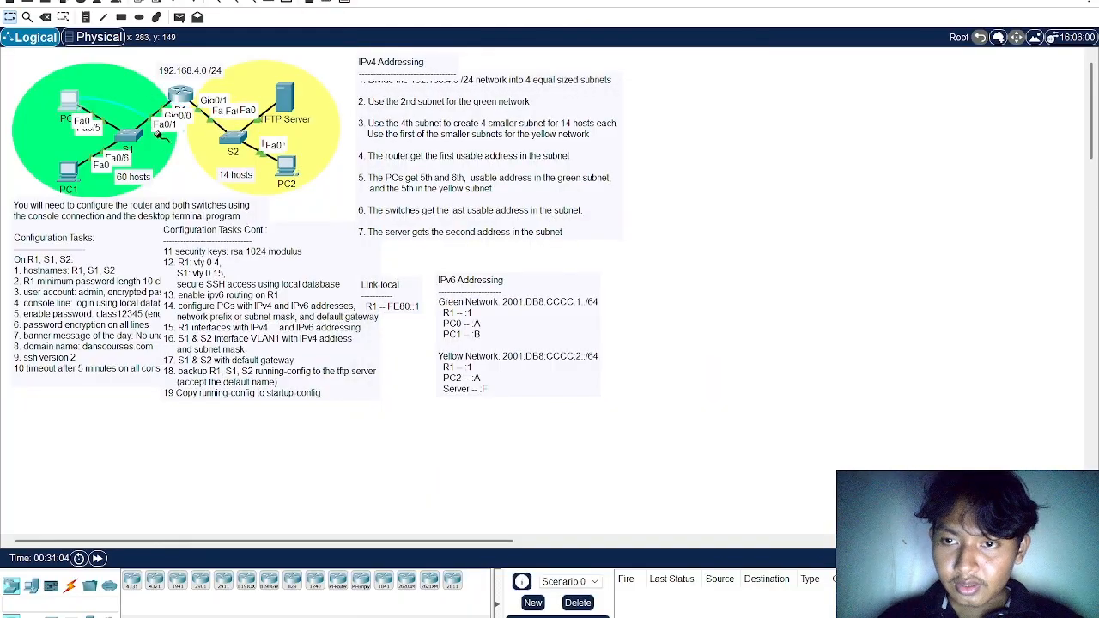
click(127, 137)
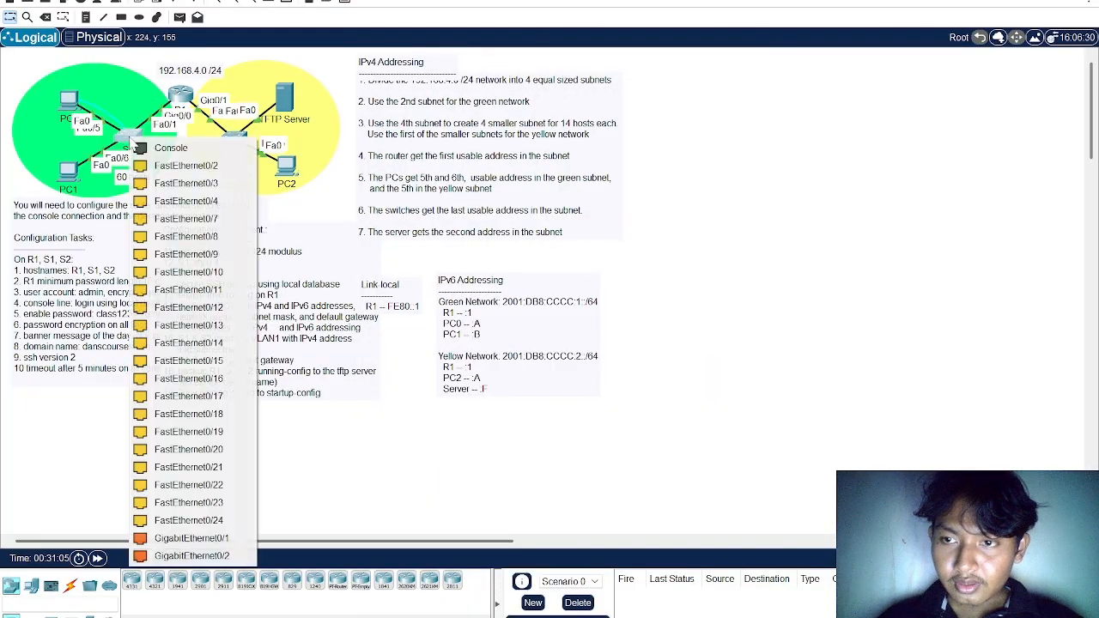
click(179, 147)
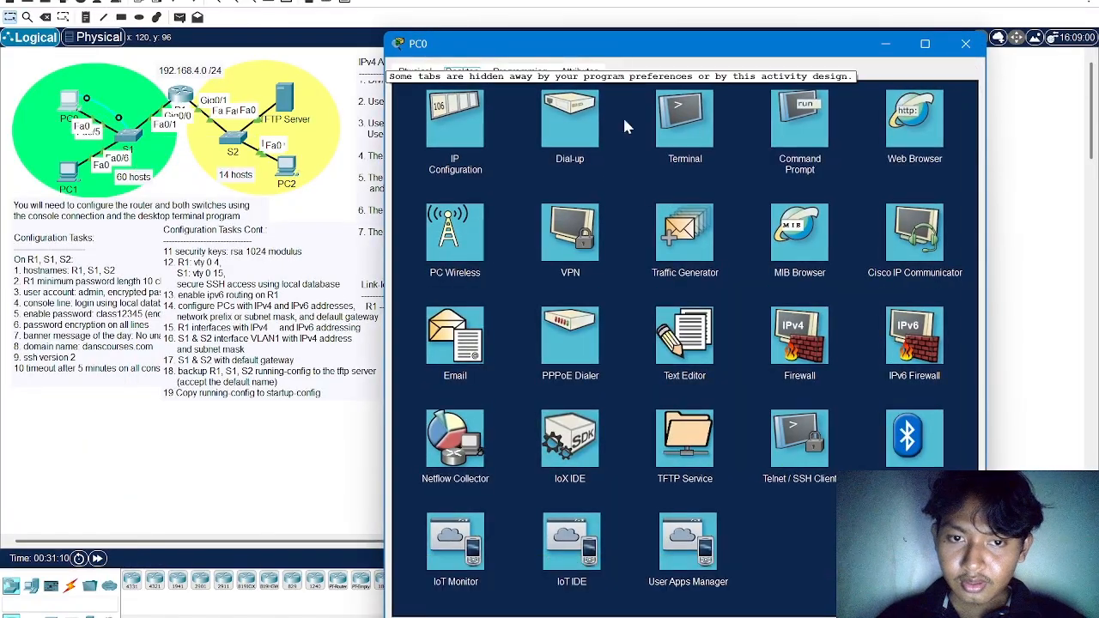
click(692, 126)
drag(757, 43, 610, 17)
click(782, 198)
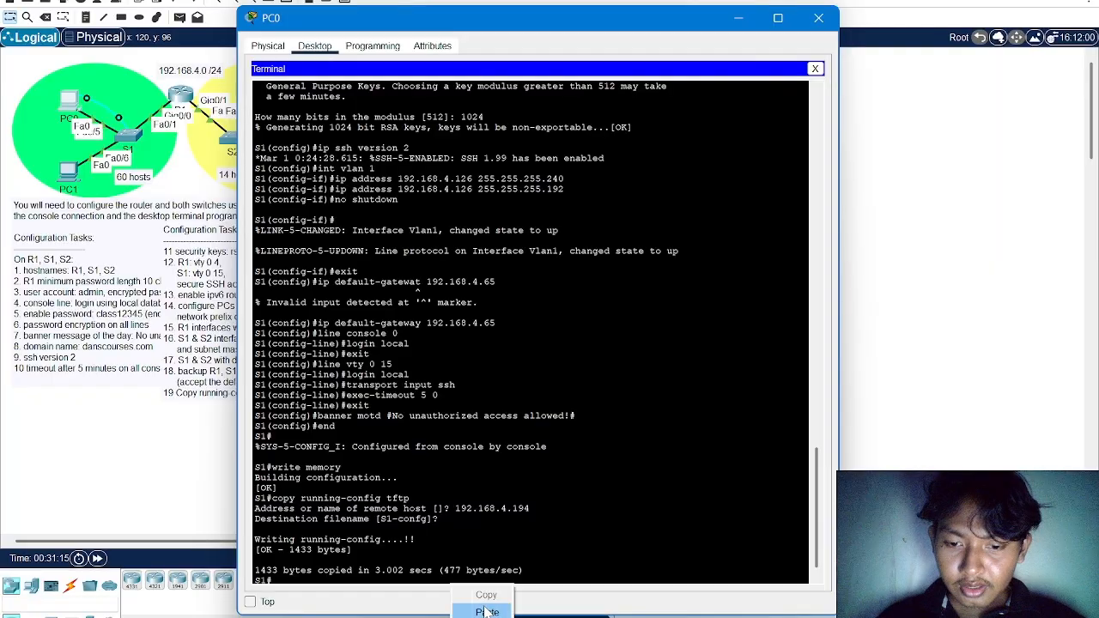
Run "Copy running-config startup-config" on S1 from the pasted task text, accept the default destination filename, and close PC0
key(ctrl+v)
key(Left)
key(Left)
key(Left)
key(Left)
key(Left)
key(Left)
key(Left)
key(Left)
key(Left)
key(Left)
key(Left)
key(Left)
key(Left)
key(Left)
key(BackSpace)
key(BackSpace)
key(BackSpace)
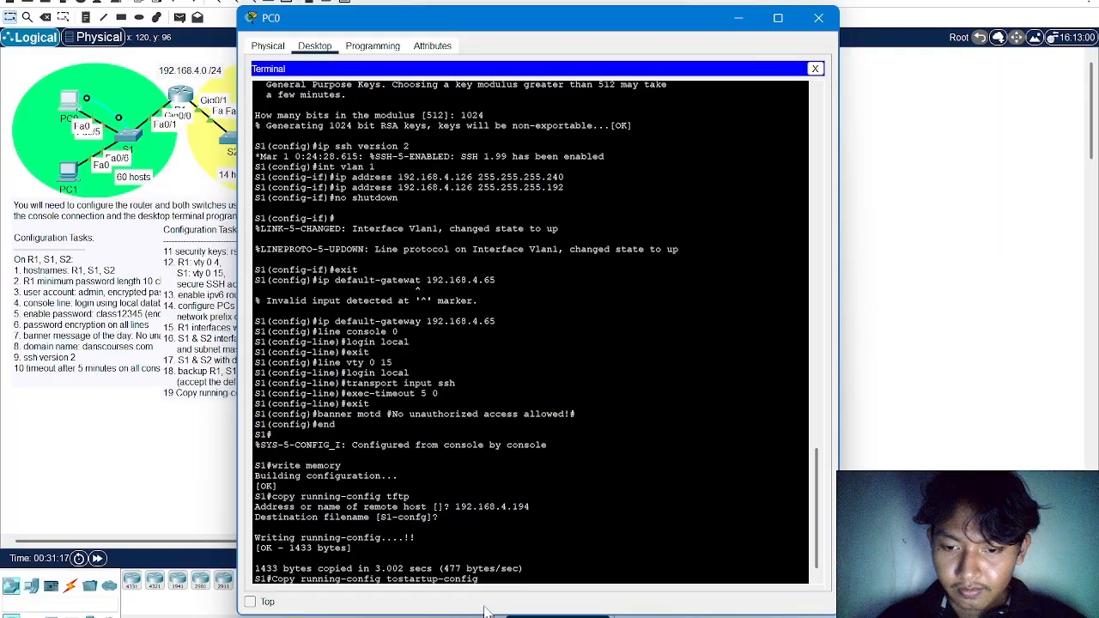
key(Return)
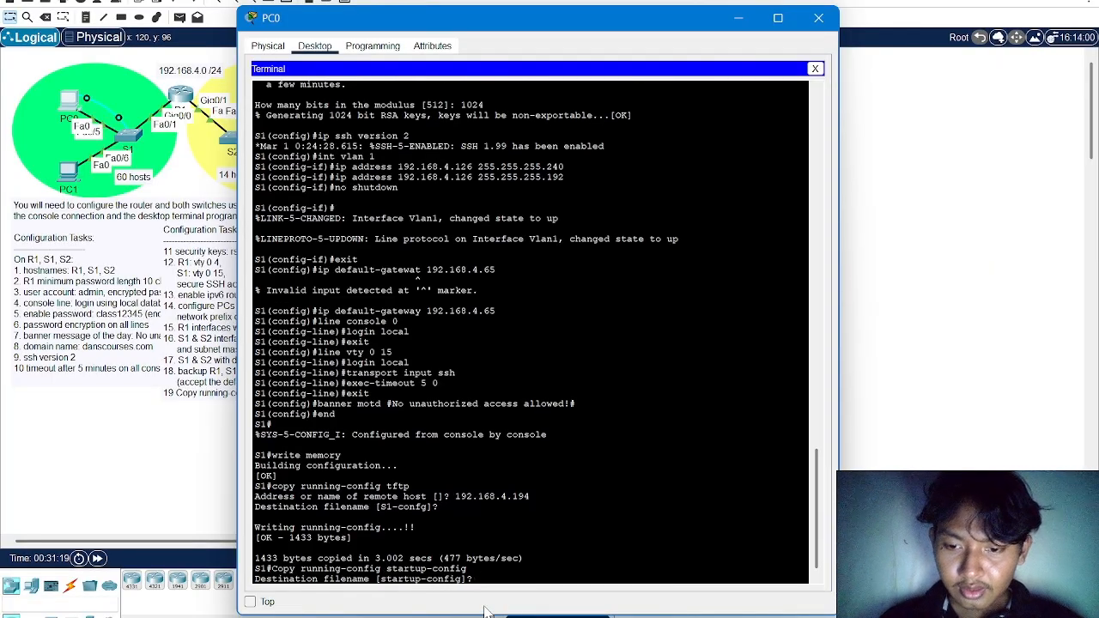
key(Return)
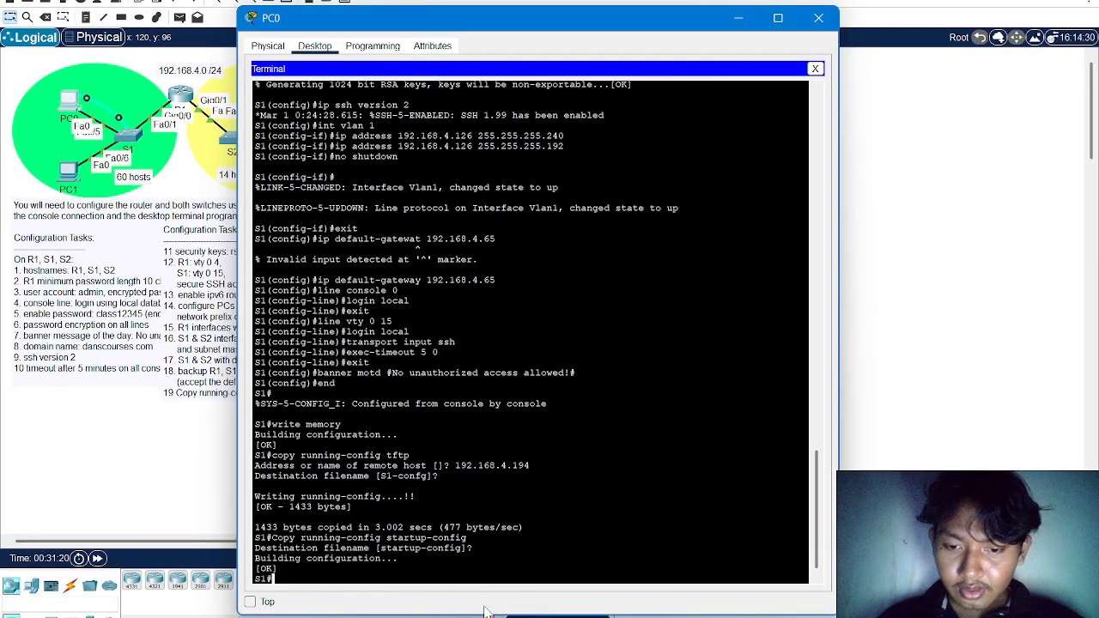
click(802, 26)
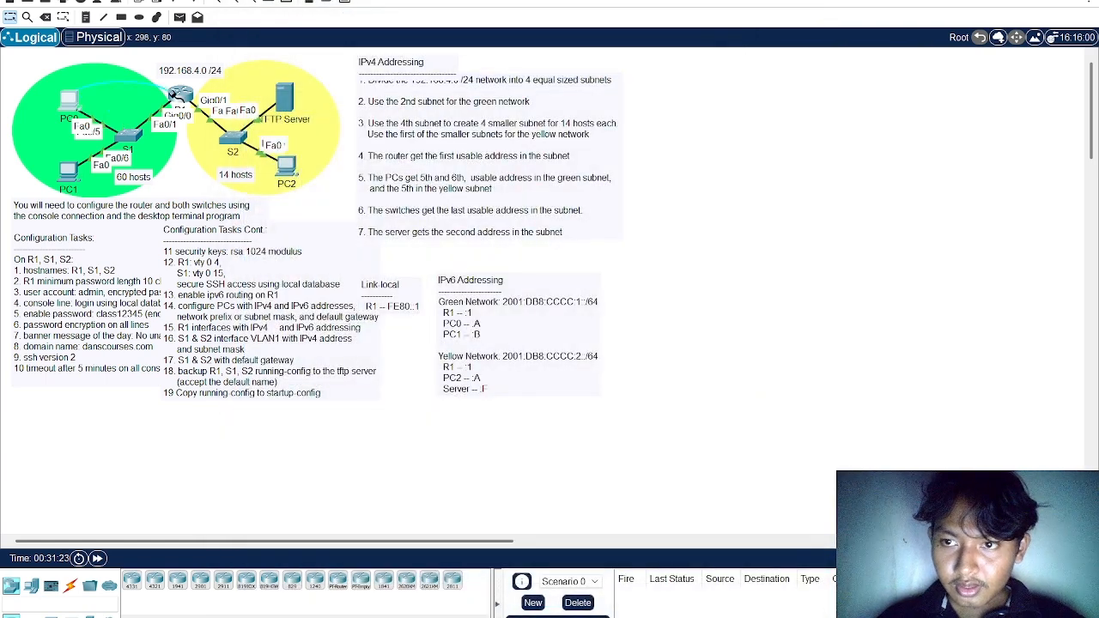
Connect PC0's console cable to R1's Console port and open a PC0 terminal session with the default port settings
click(178, 95)
click(245, 120)
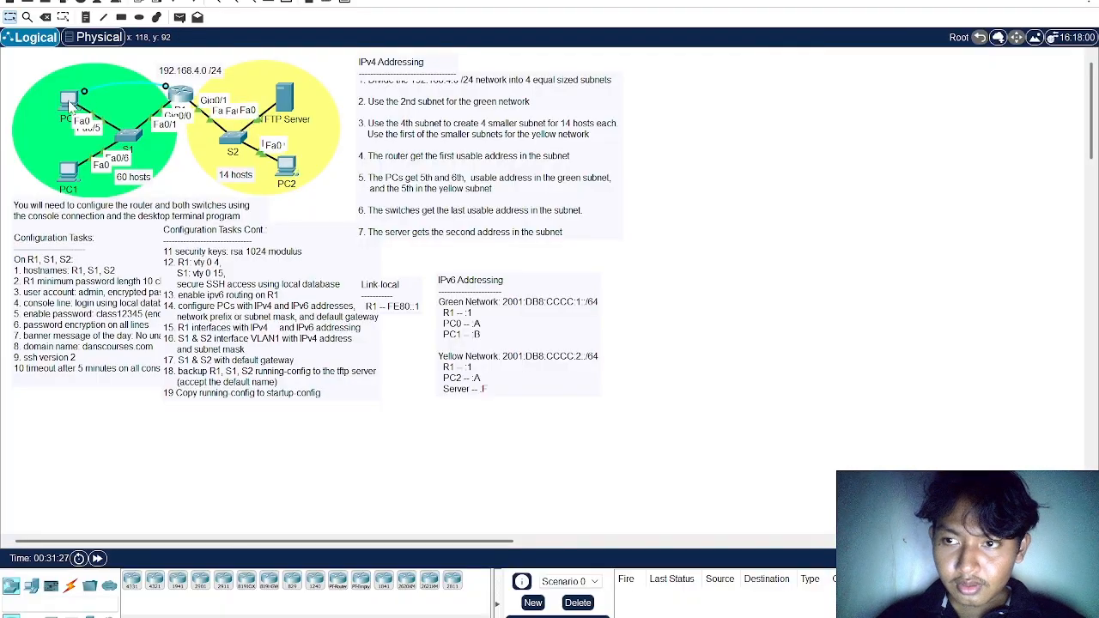
click(70, 103)
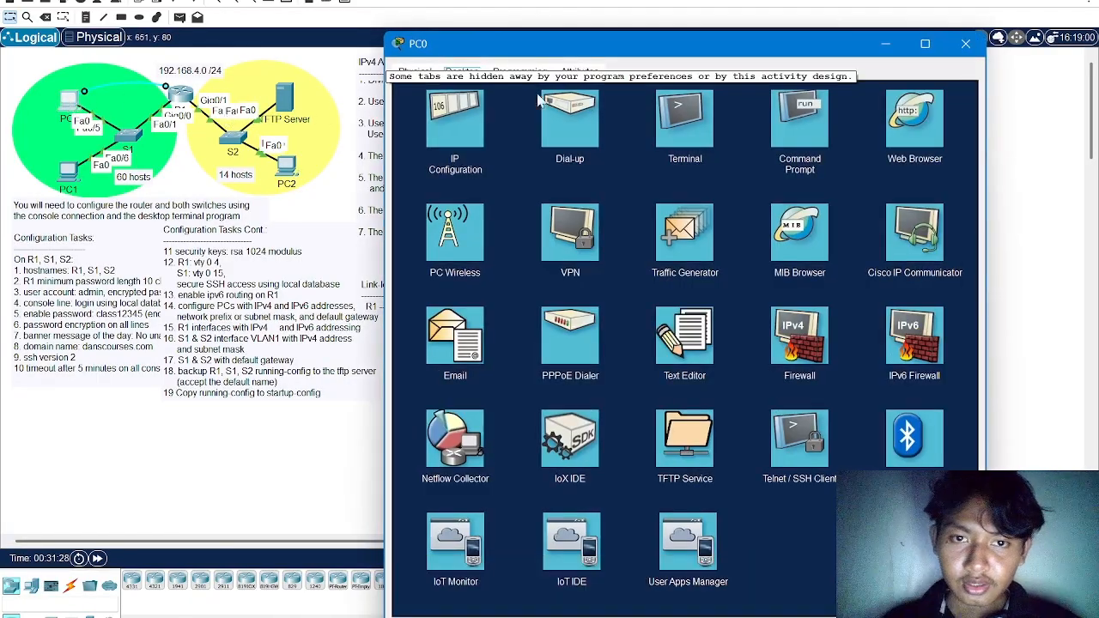
click(684, 118)
drag(733, 46, 445, 47)
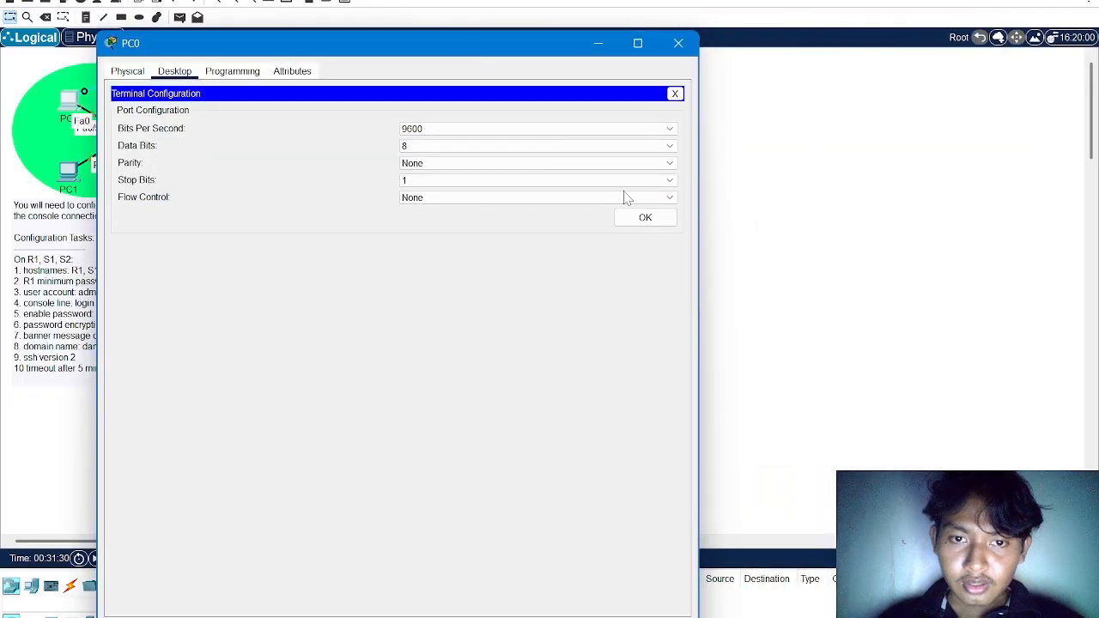
click(644, 217)
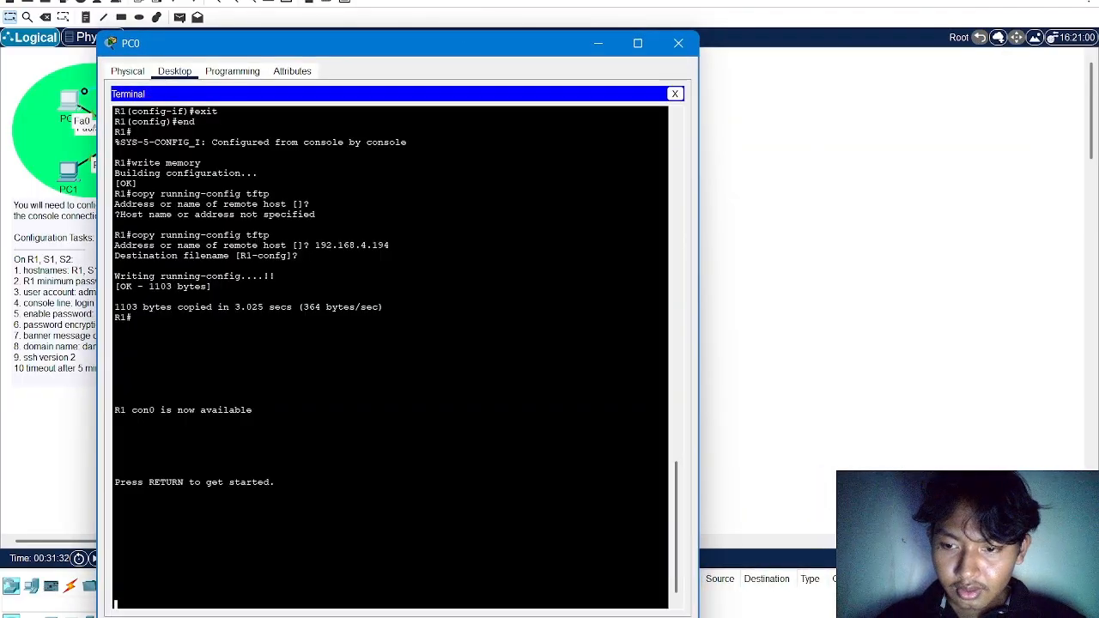
Log in to R1's console as admin with the account password
key(Return)
text(admin)
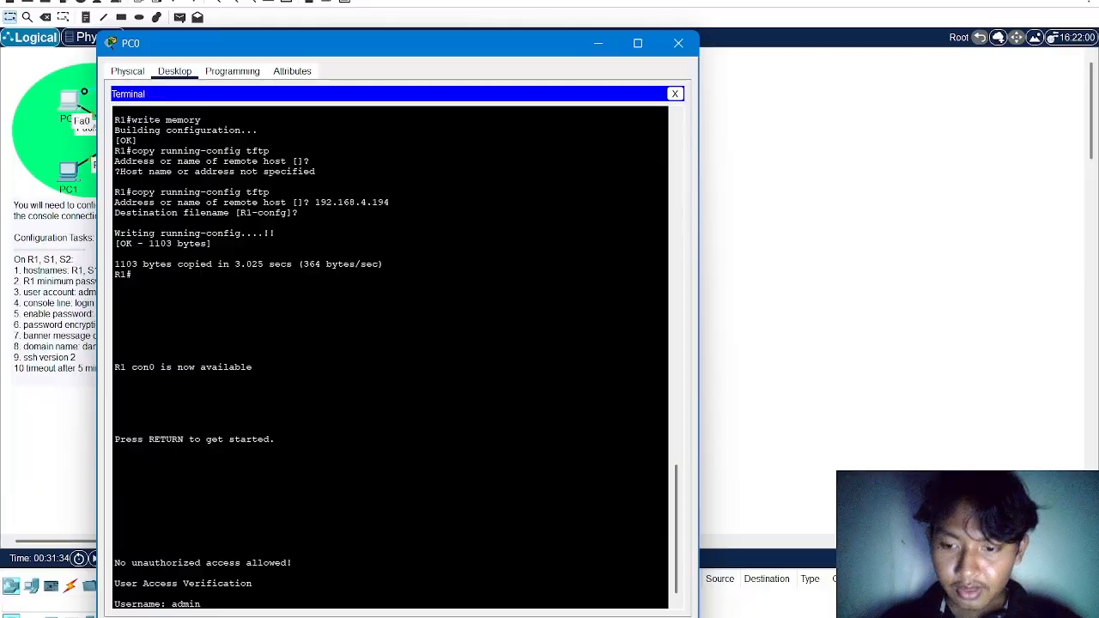
key(Return)
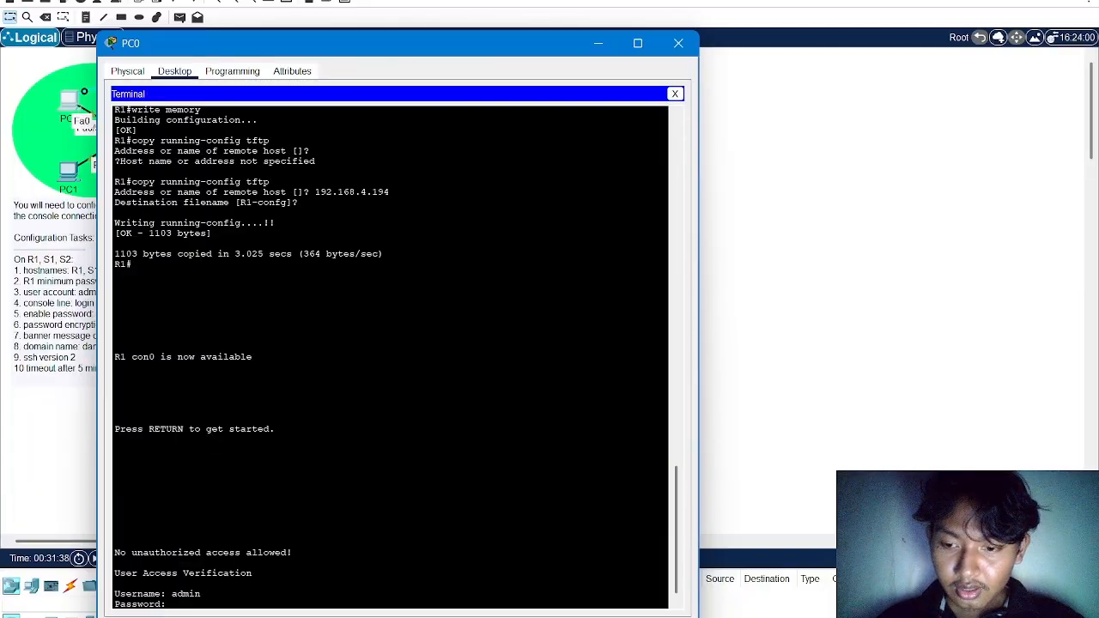
key(Return)
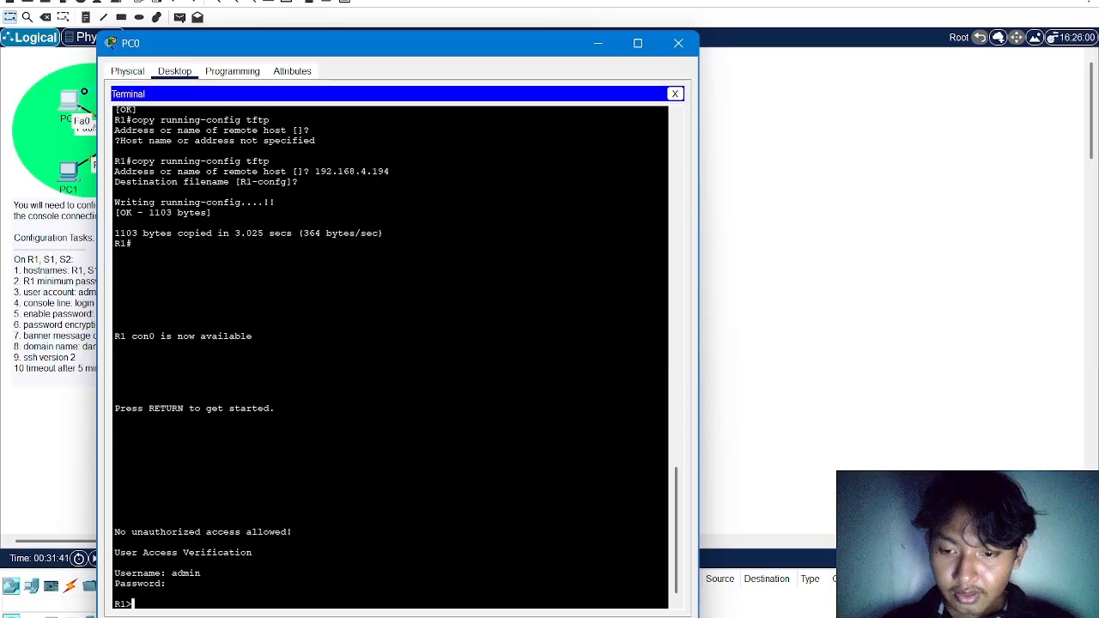
Try to run "Copy running-config startup-config" from R1's user EXEC prompt using the pasted task text
right_click(512, 591)
click(545, 615)
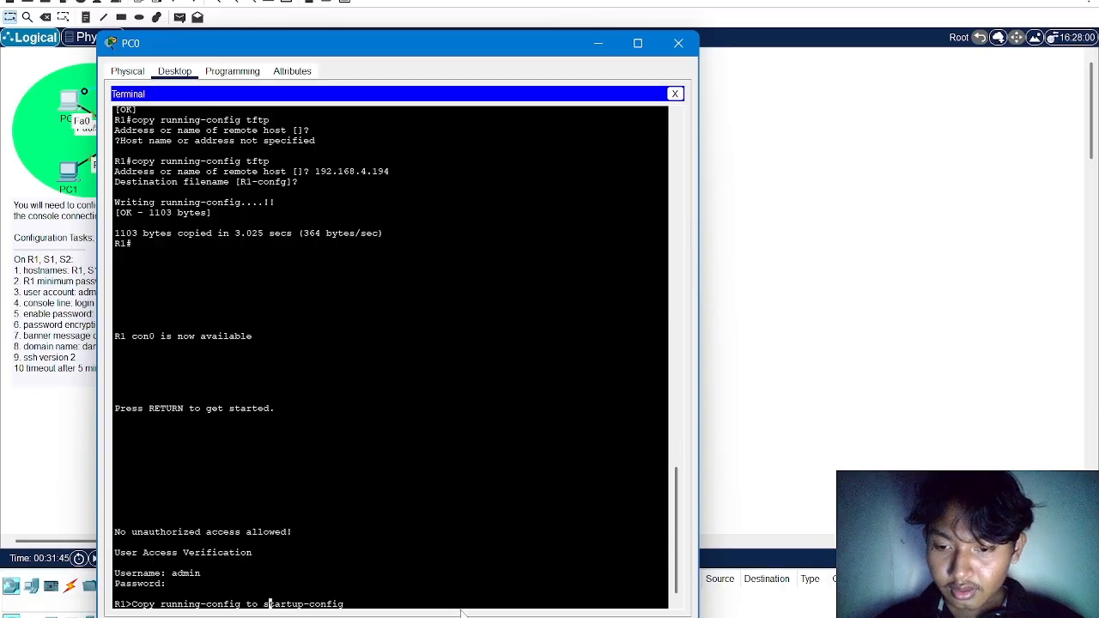
key(BackSpace)
key(BackSpace)
key(BackSpace)
key(Return)
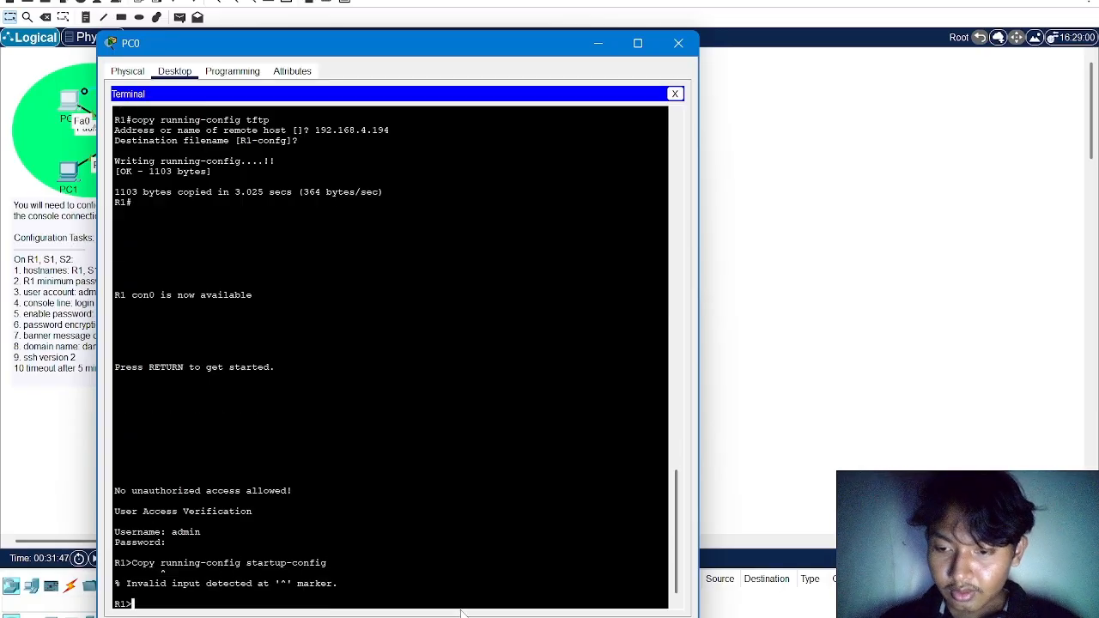
Enter privileged EXEC mode on R1 with the enable password
text(en)
key(Return)
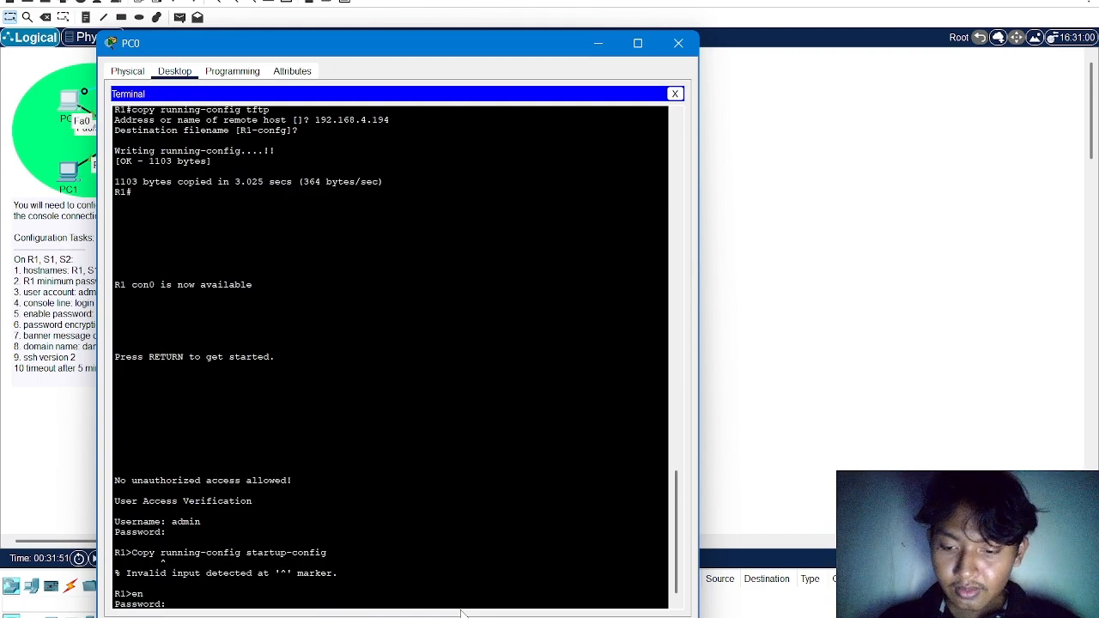
key(Return)
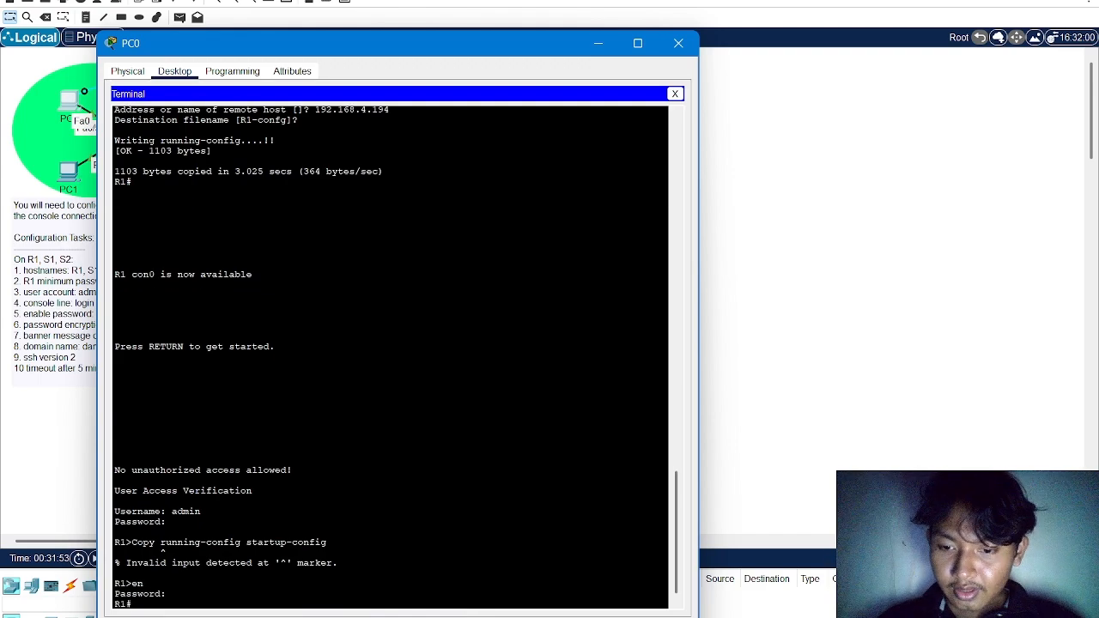
Run "Copy running-config startup-config" in R1's privileged mode from the pasted task text, accept the default destination filename, and close PC0
right_click(359, 562)
click(397, 589)
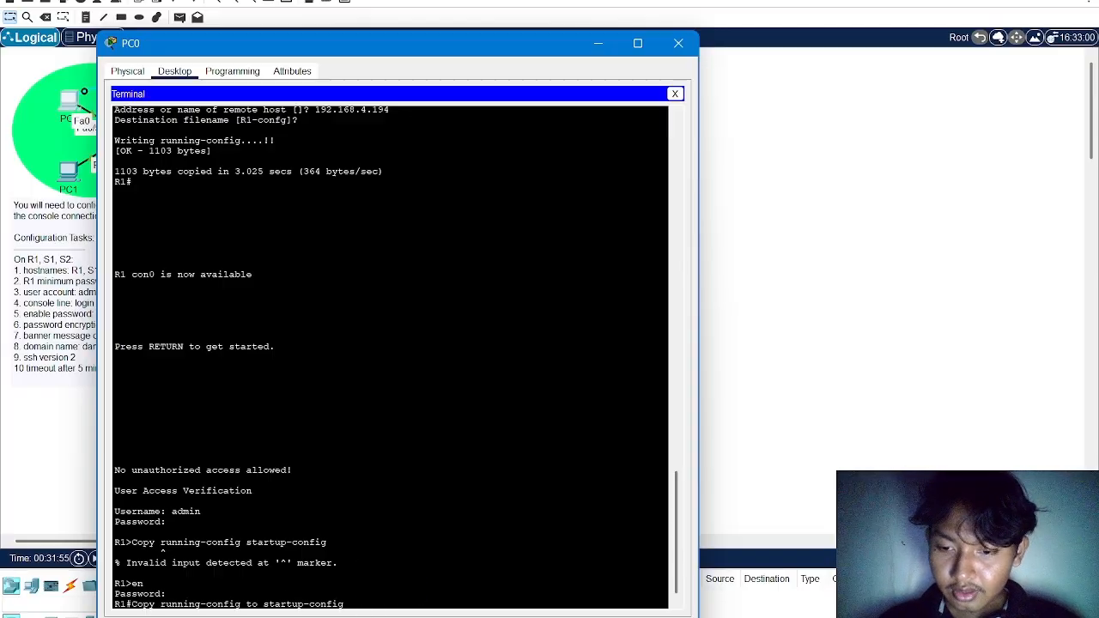
key(Left)
key(Left)
key(BackSpace)
key(BackSpace)
key(BackSpace)
key(Return)
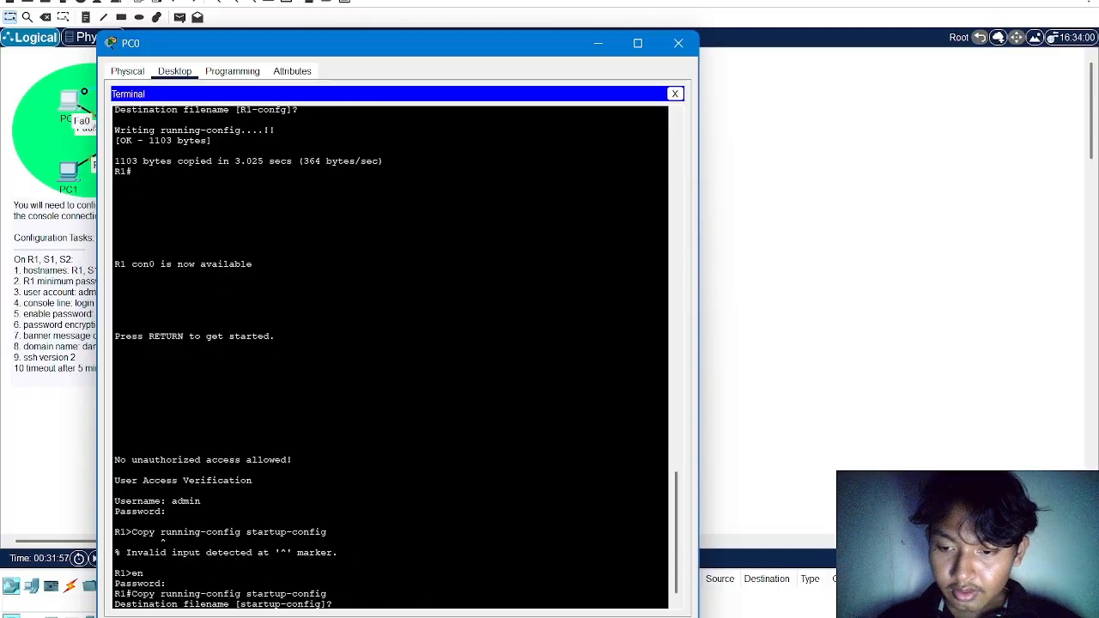
key(Return)
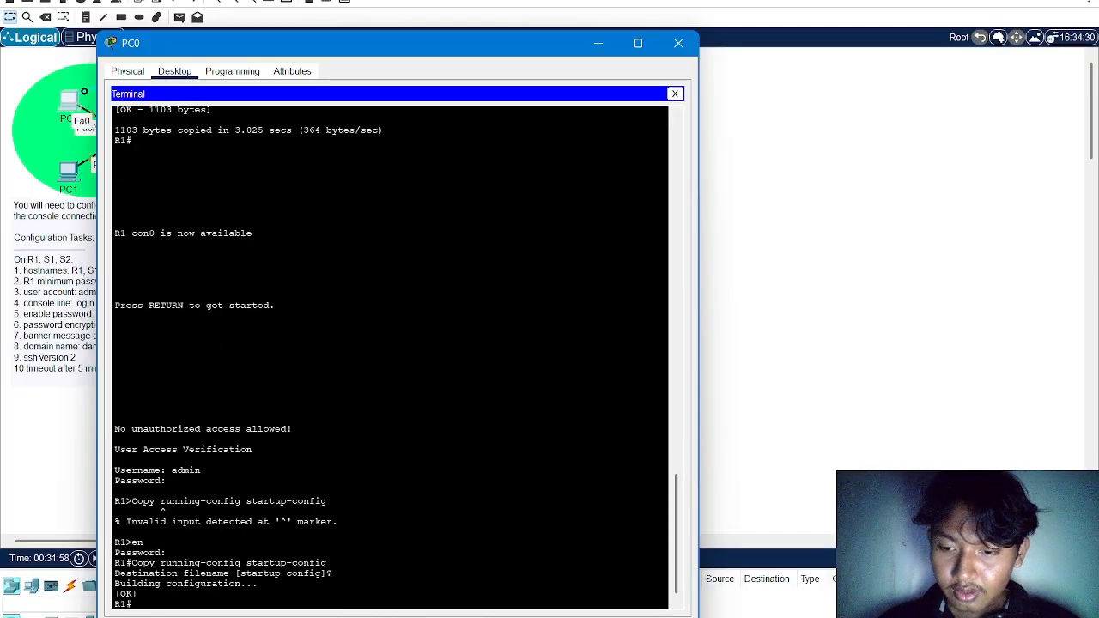
click(678, 43)
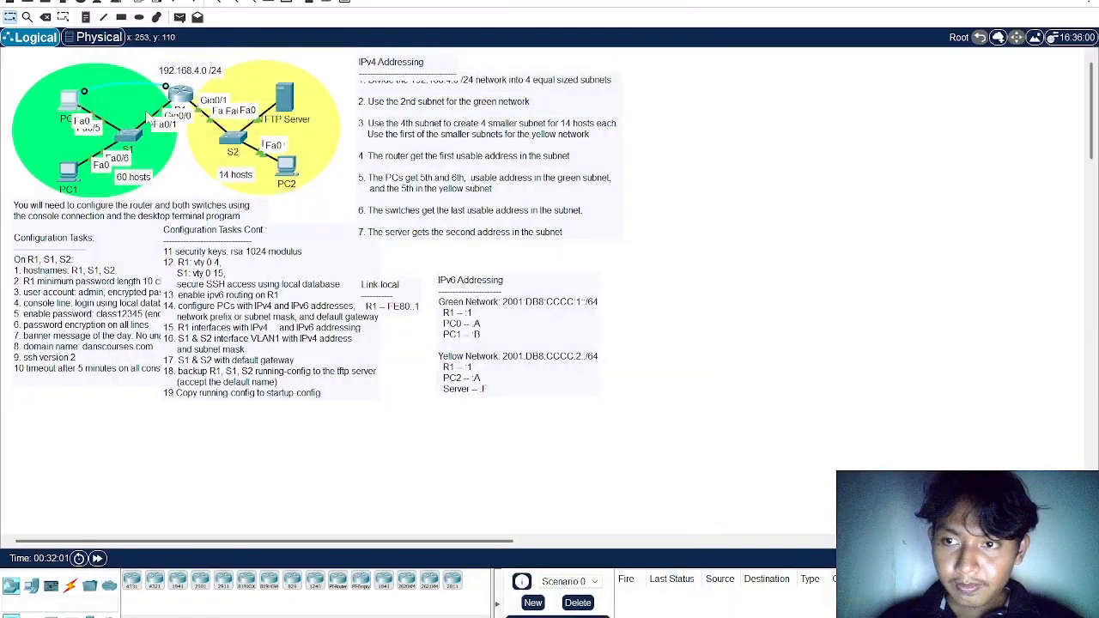
Send a simple PDU from PC0 to PC2 and check its delivery status
key(p)
click(70, 101)
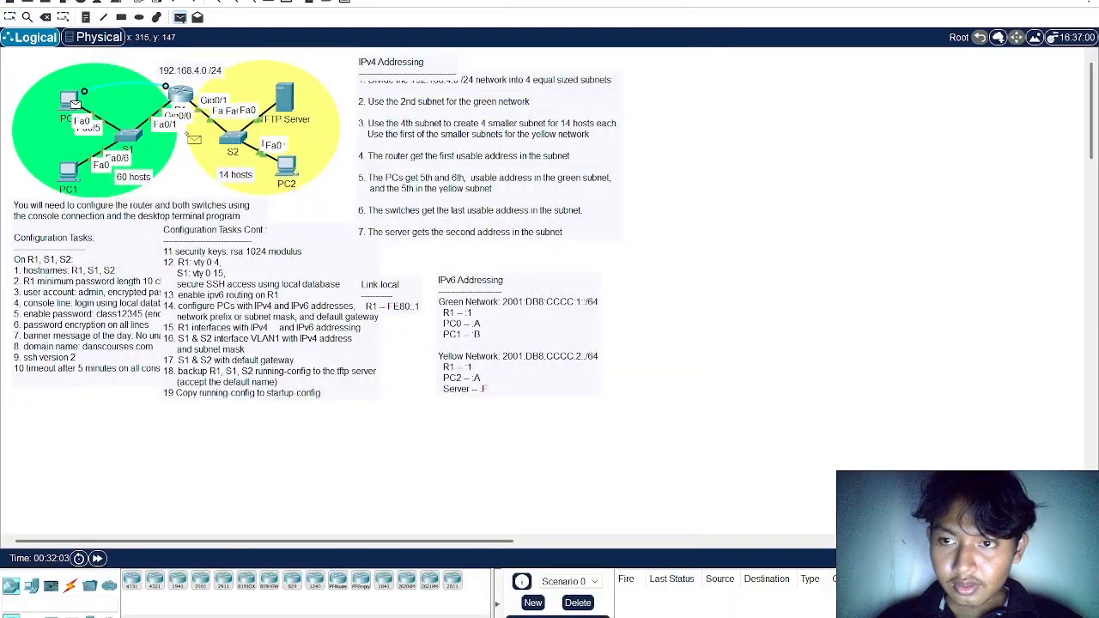
click(286, 165)
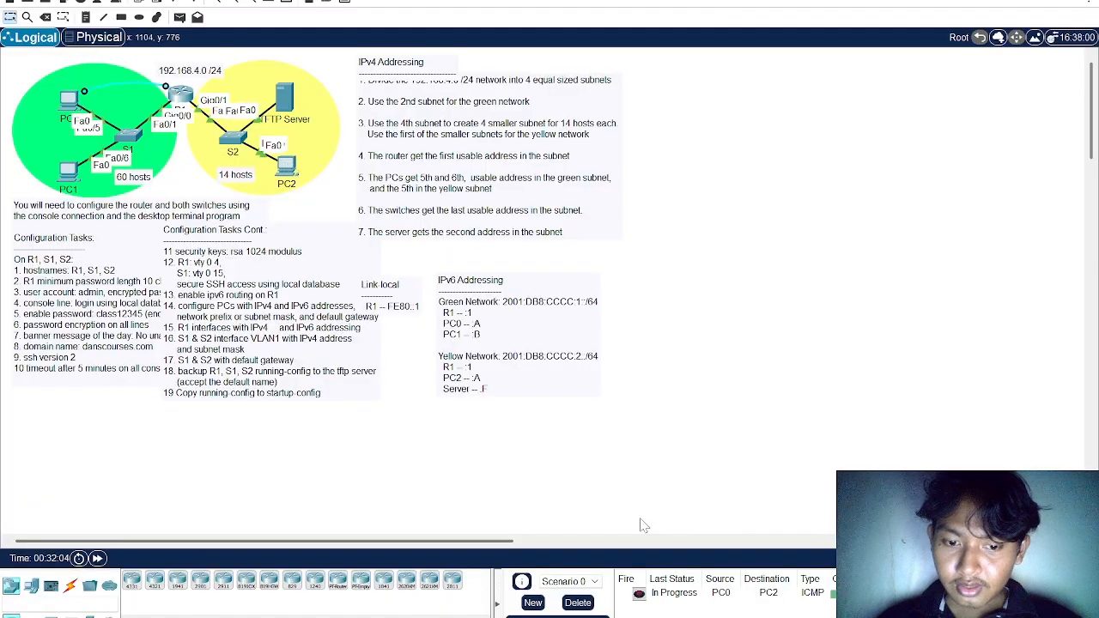
click(638, 594)
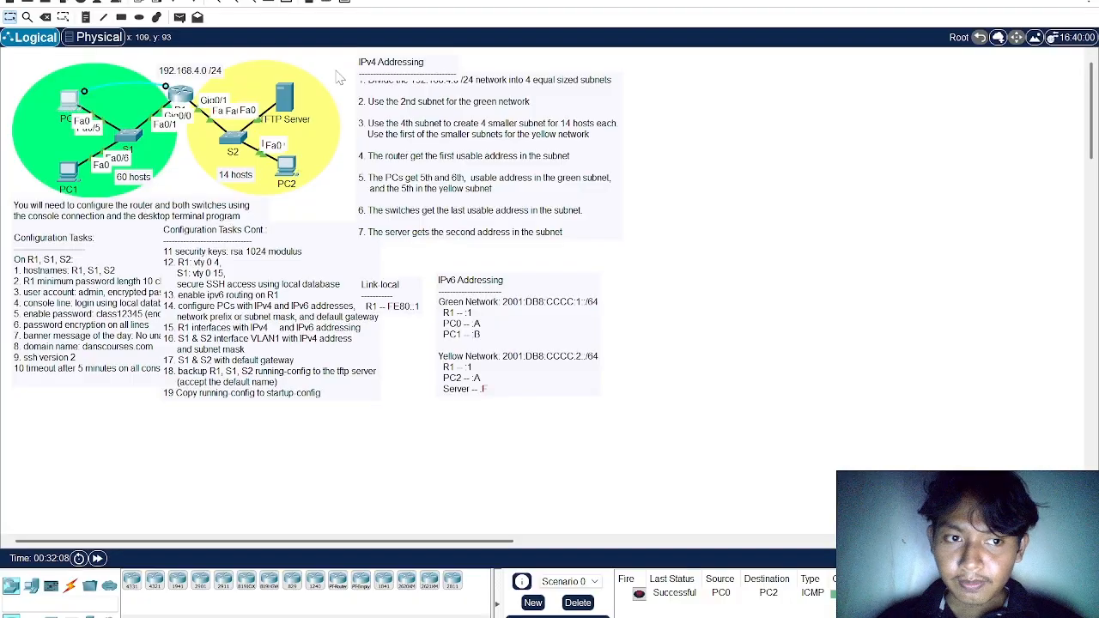
Ping PC2's IPv6 address 2001:DB8:CCCC:2::A from PC0's Command Prompt, examine the replies, and close PC0
click(68, 103)
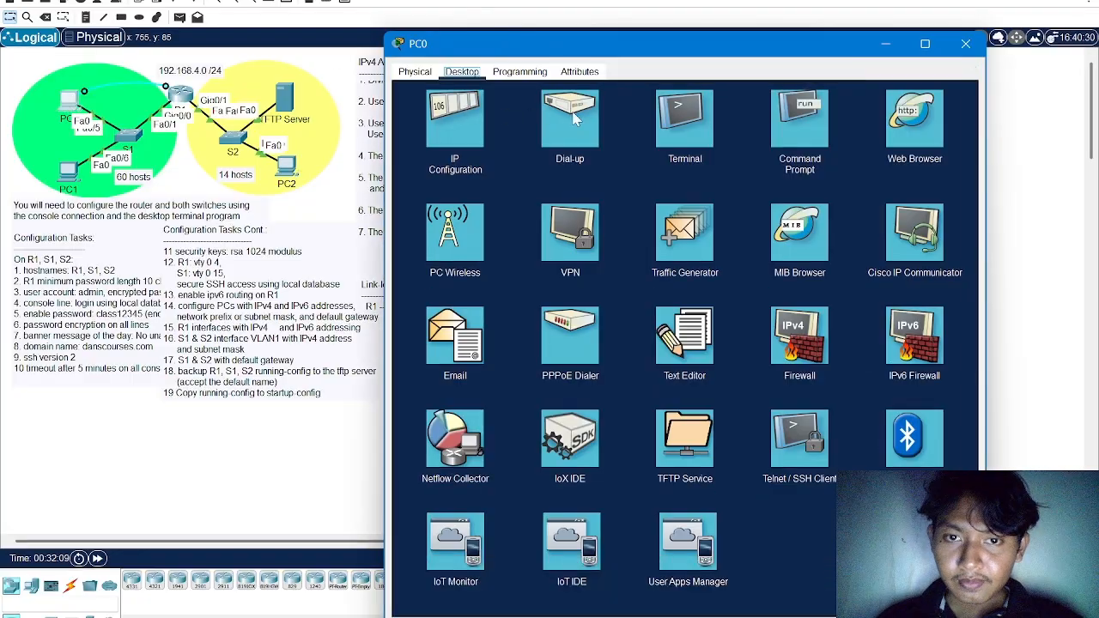
click(686, 123)
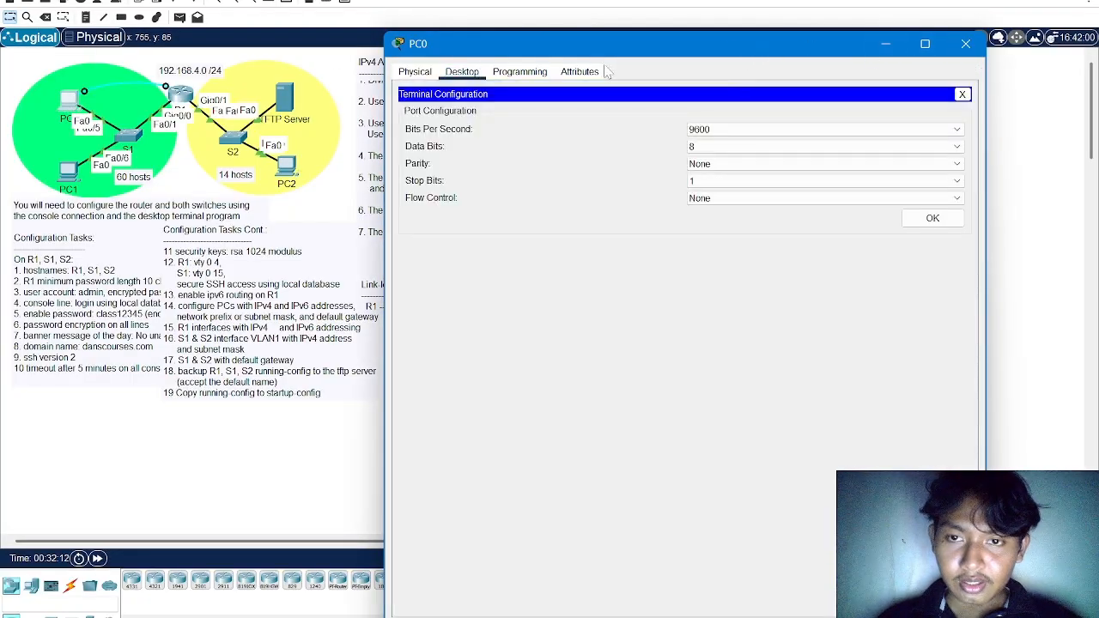
click(962, 94)
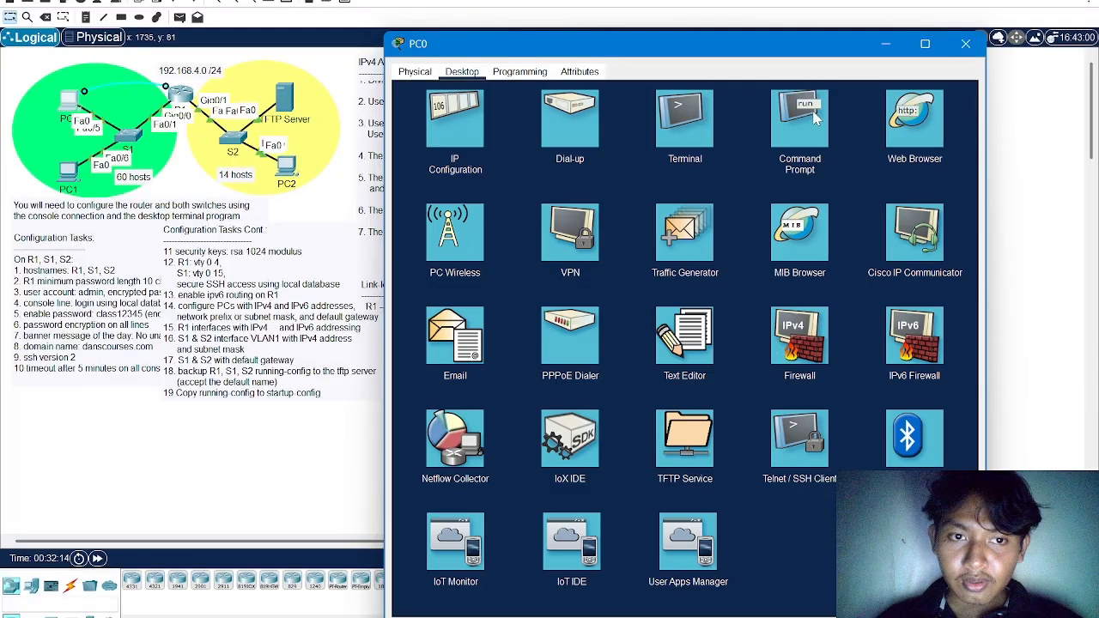
click(816, 116)
drag(822, 44, 657, 53)
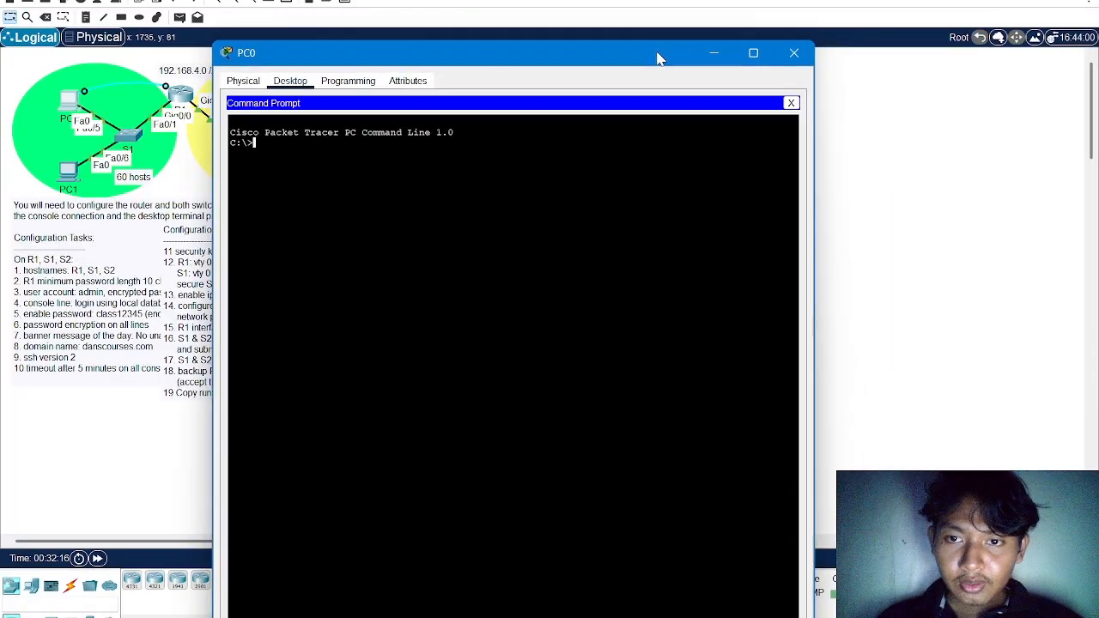
text(ping)
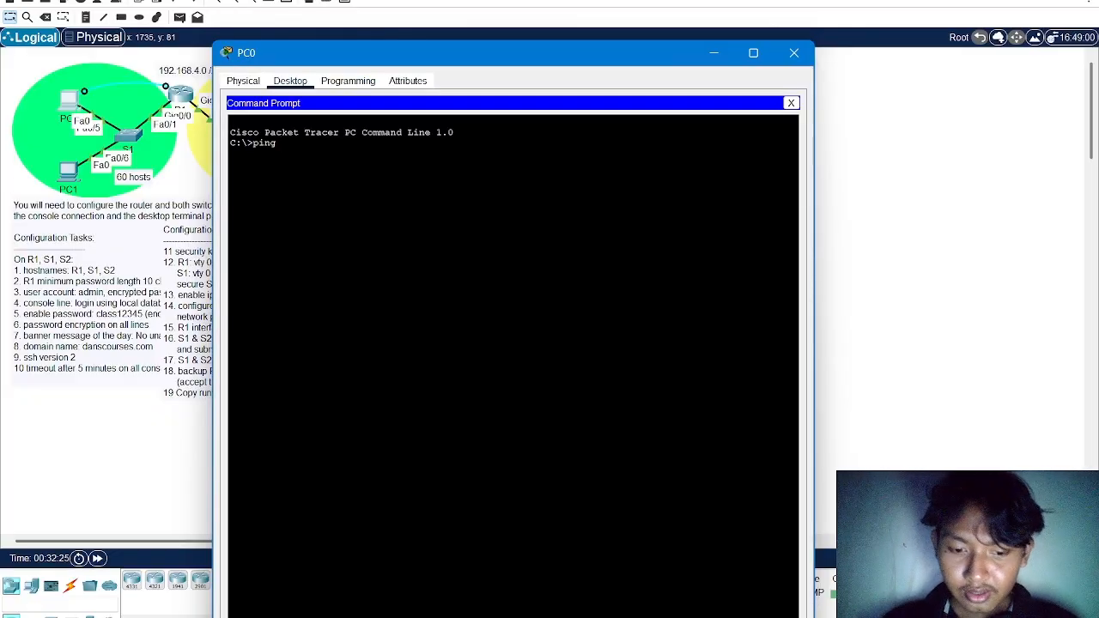
text(:DB)
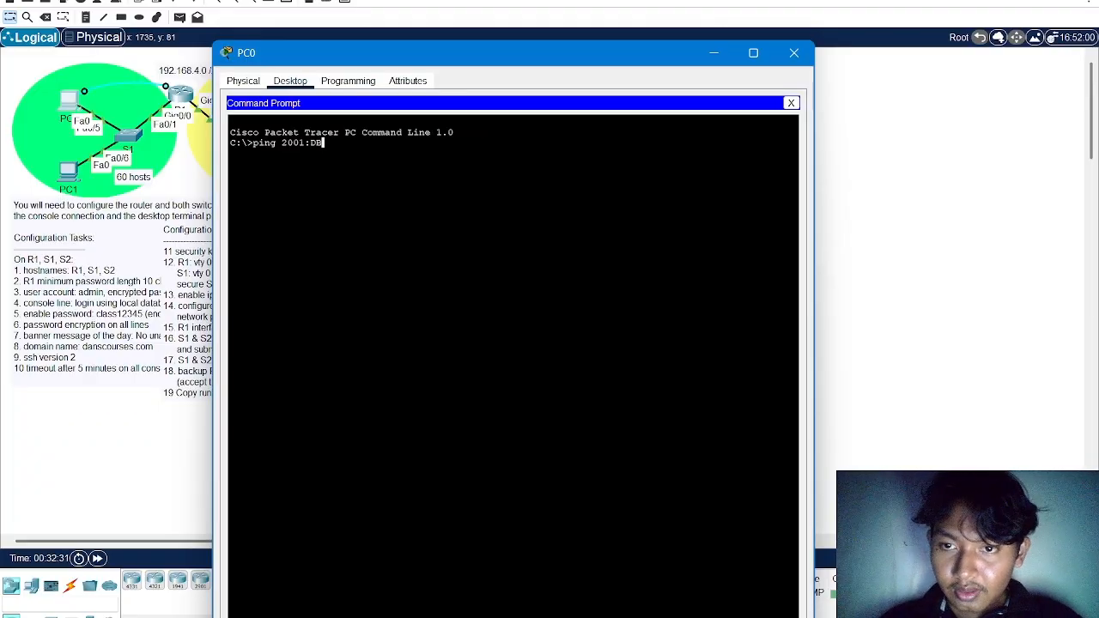
text(8)
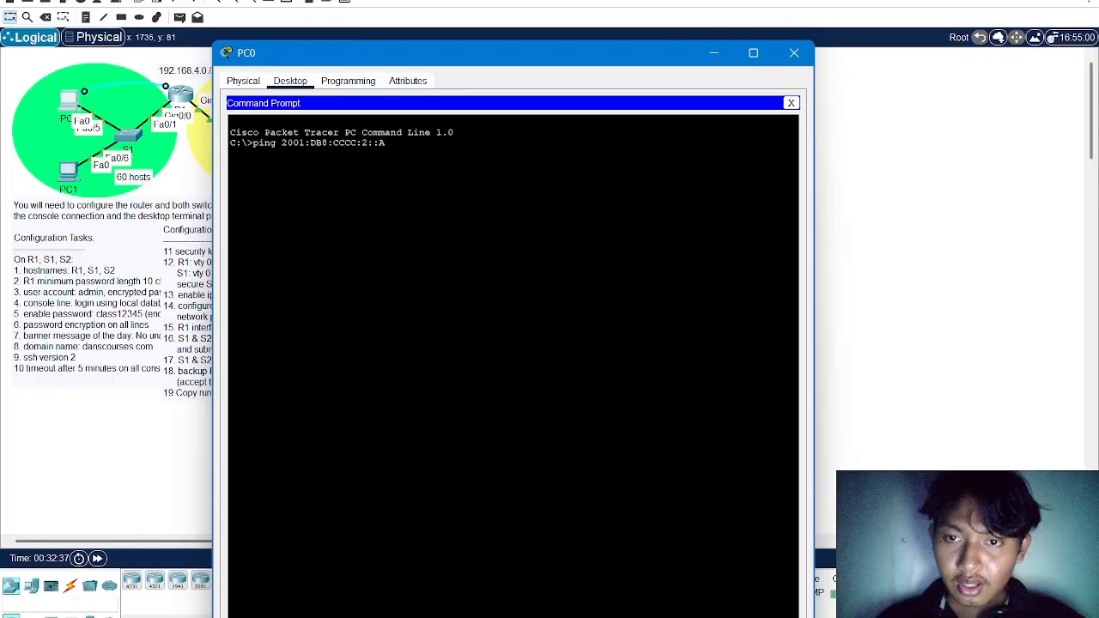
text(:CCCC:2::A)
key(Return)
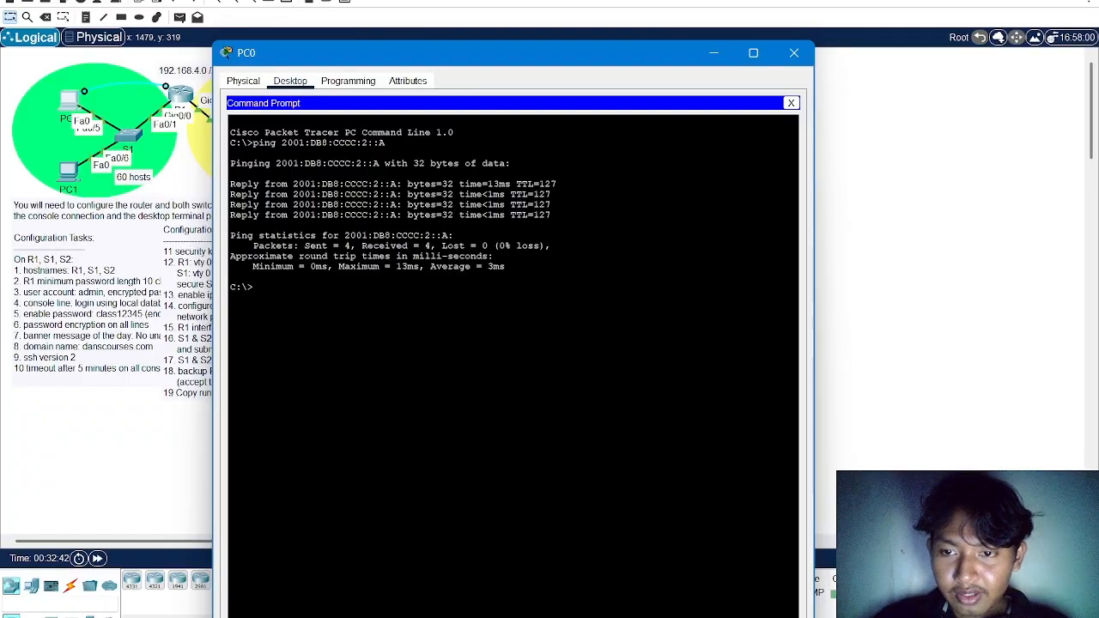
drag(256, 287, 232, 153)
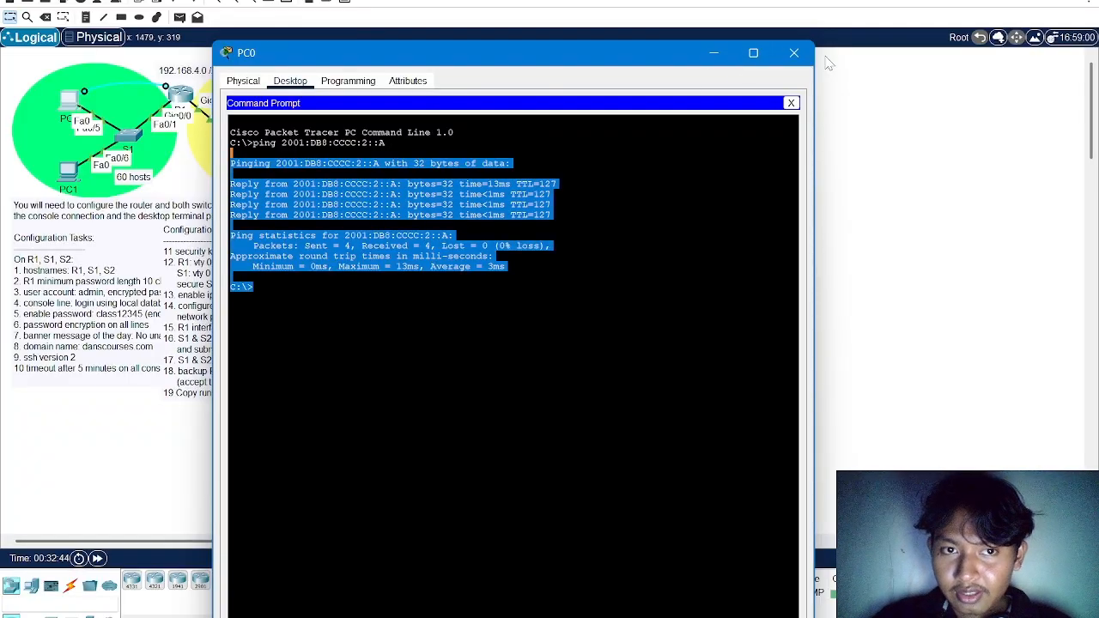
click(794, 52)
Switch to the PT Activity window, check the activity results, and read the overall feedback
key(alt+Tab)
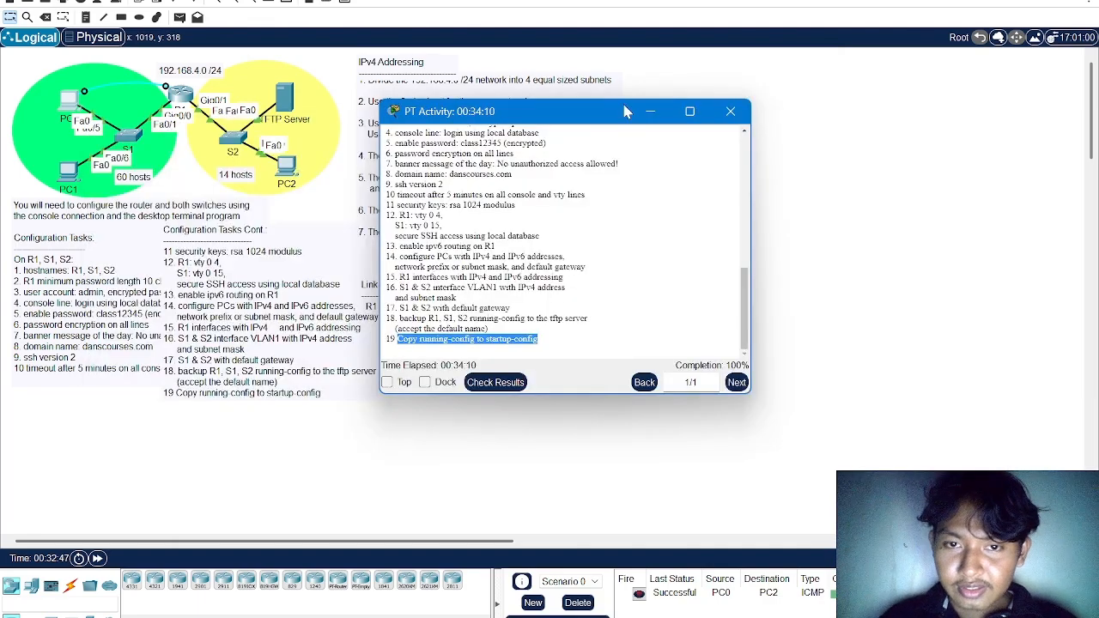
drag(609, 115, 494, 85)
click(382, 352)
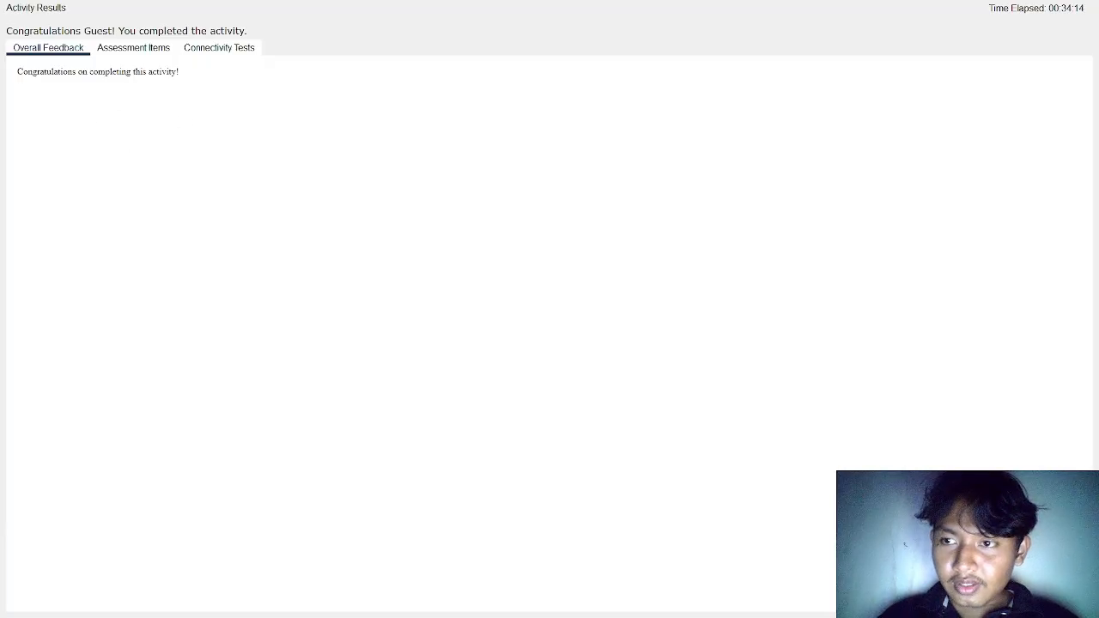
mouse_move(17, 75)
mouse_down()
mouse_move(235, 77)
mouse_move(3, 91)
mouse_up()
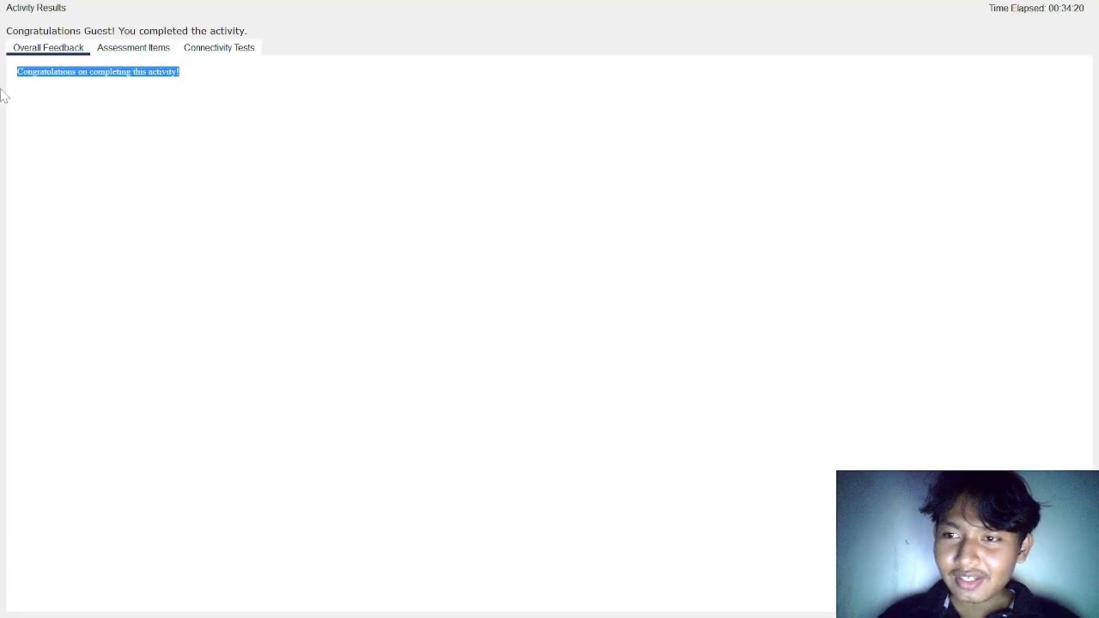
Review the assessment items for the PCs, R1, S1, S2 and the TFTP Server in the activity results
click(153, 50)
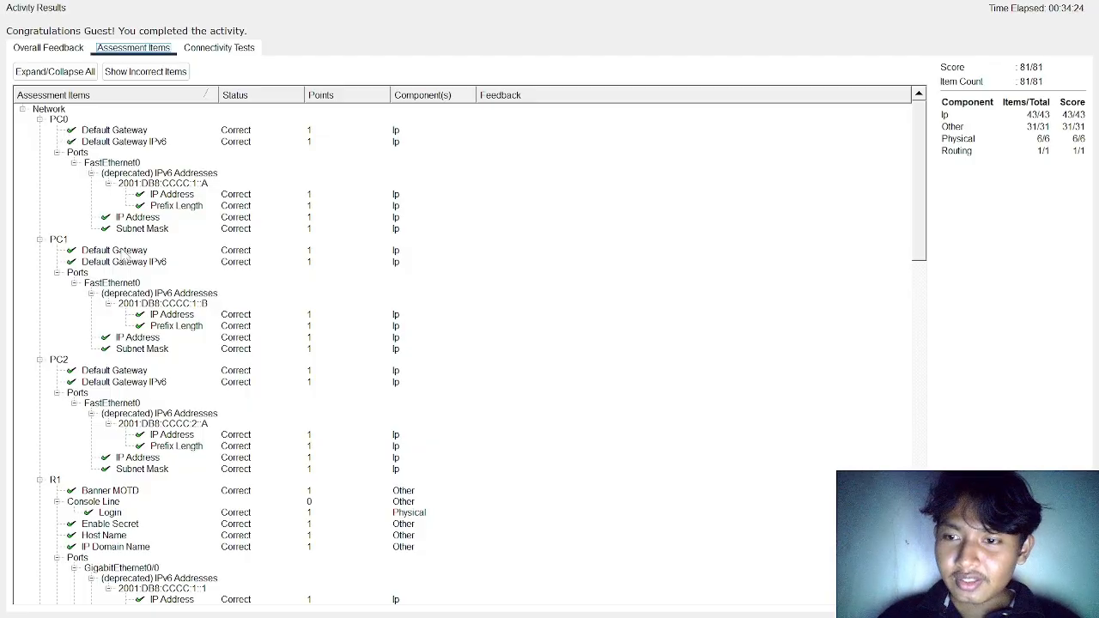
scroll(129, 258, down, 20)
scroll(131, 284, down, 8)
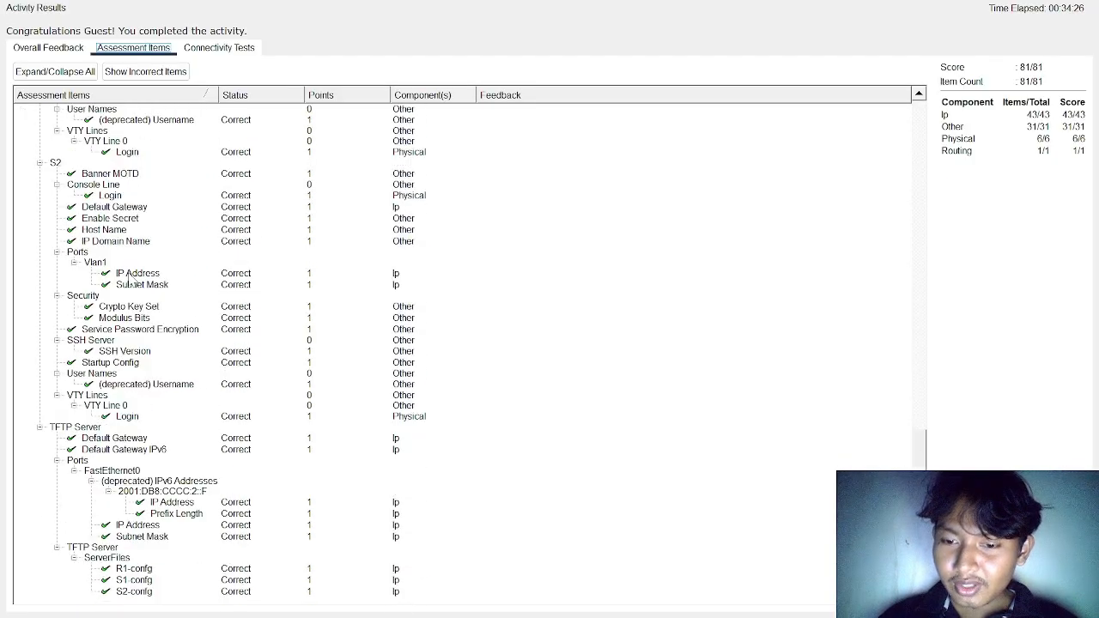
scroll(137, 515, up, 6)
scroll(123, 378, up, 6)
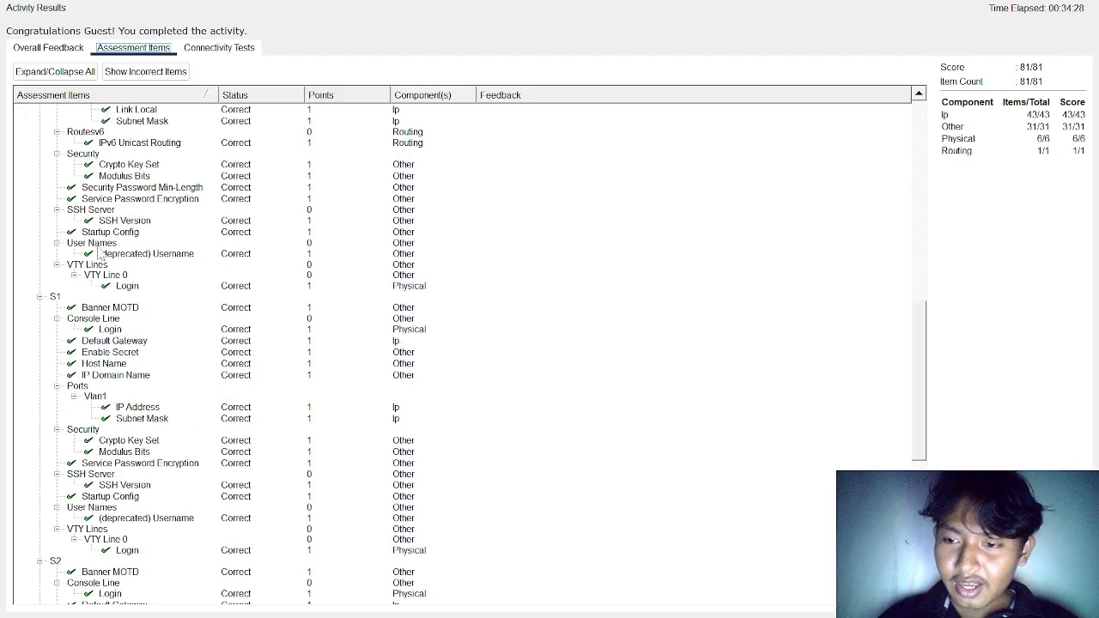
scroll(64, 228, up, 7)
scroll(61, 238, up, 11)
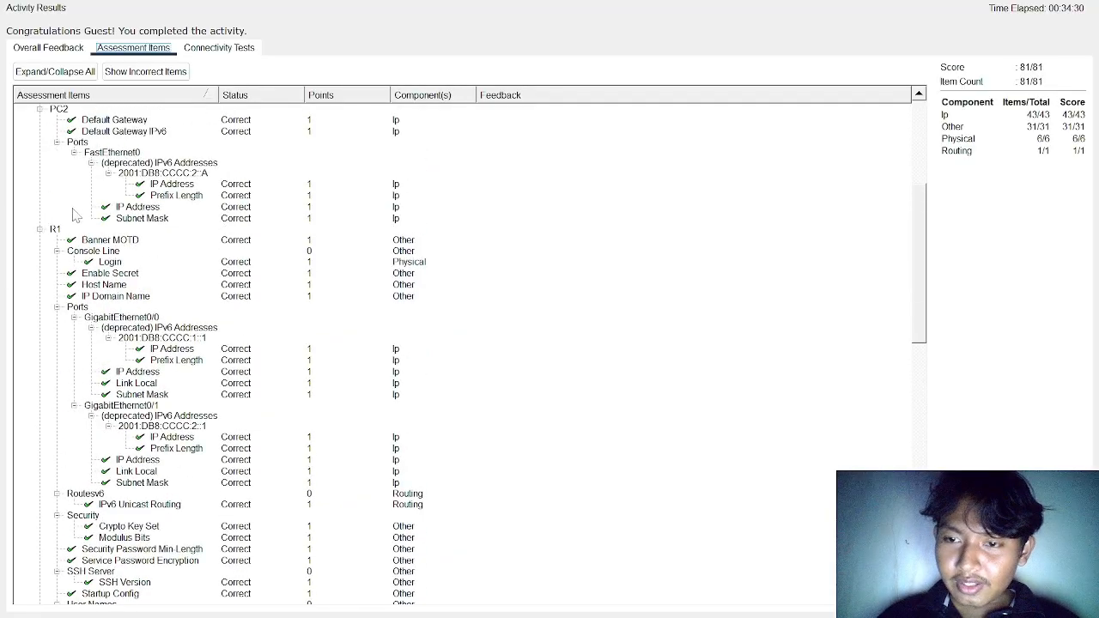
scroll(91, 214, down, 4)
scroll(95, 210, down, 20)
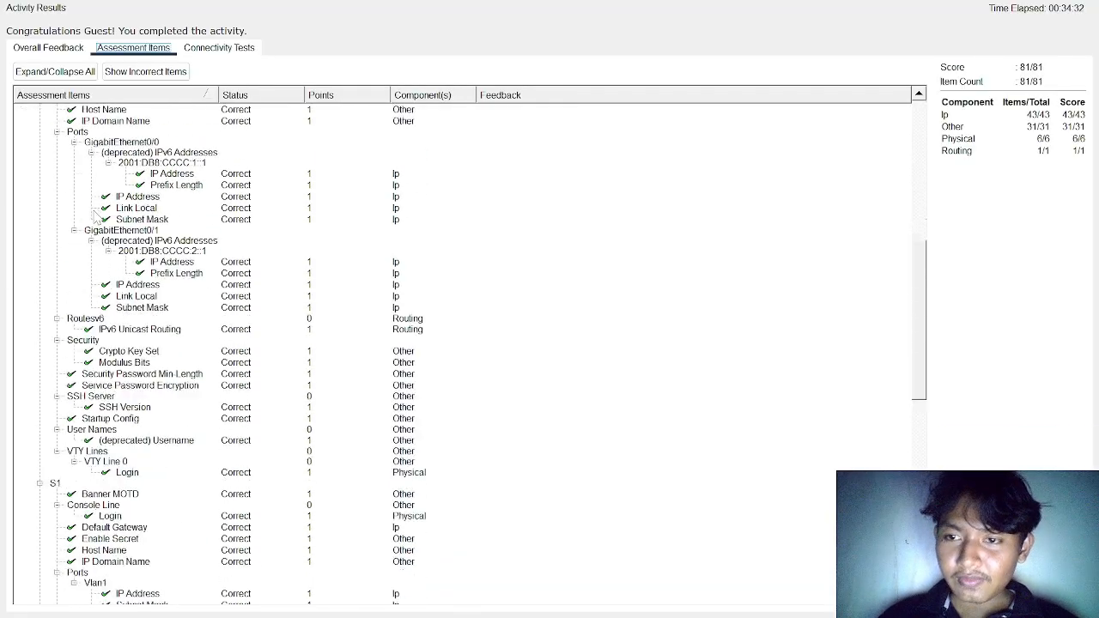
scroll(94, 264, up, 20)
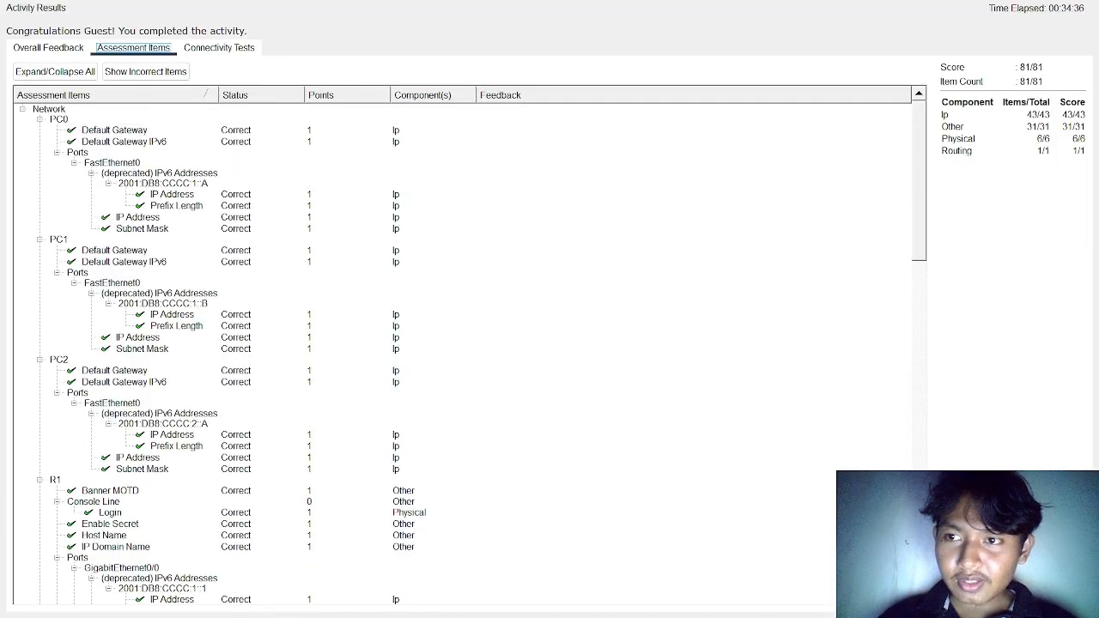
Close the activity results, look through the activity instructions and completion figure, and minimize the PT Activity window
click(1081, 2)
scroll(718, 395, up, 7)
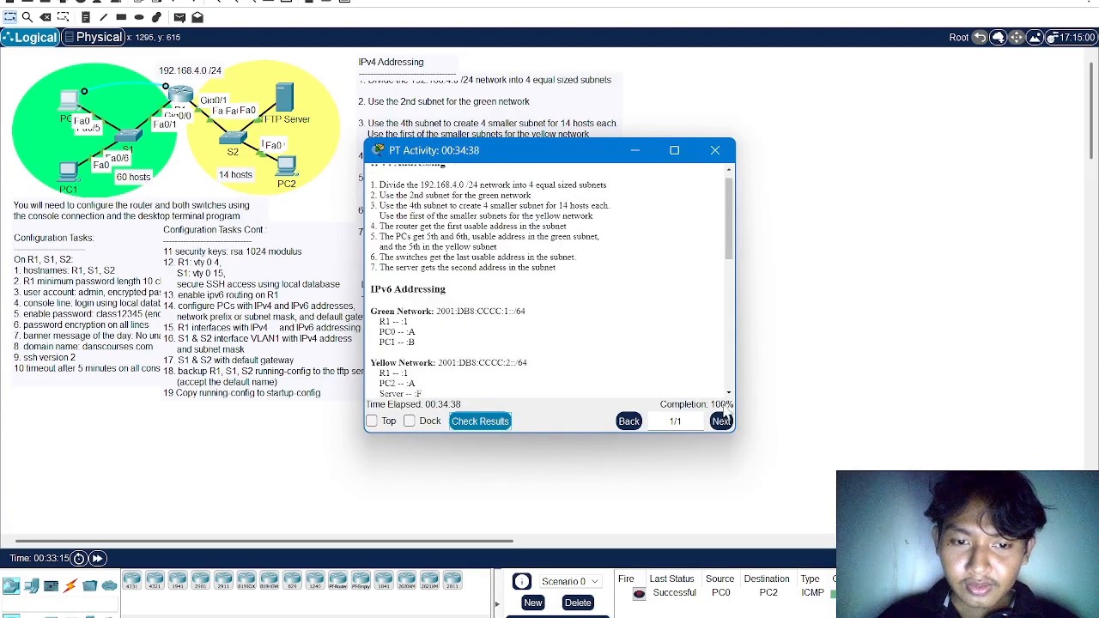
scroll(617, 259, down, 2)
scroll(620, 266, down, 3)
click(635, 150)
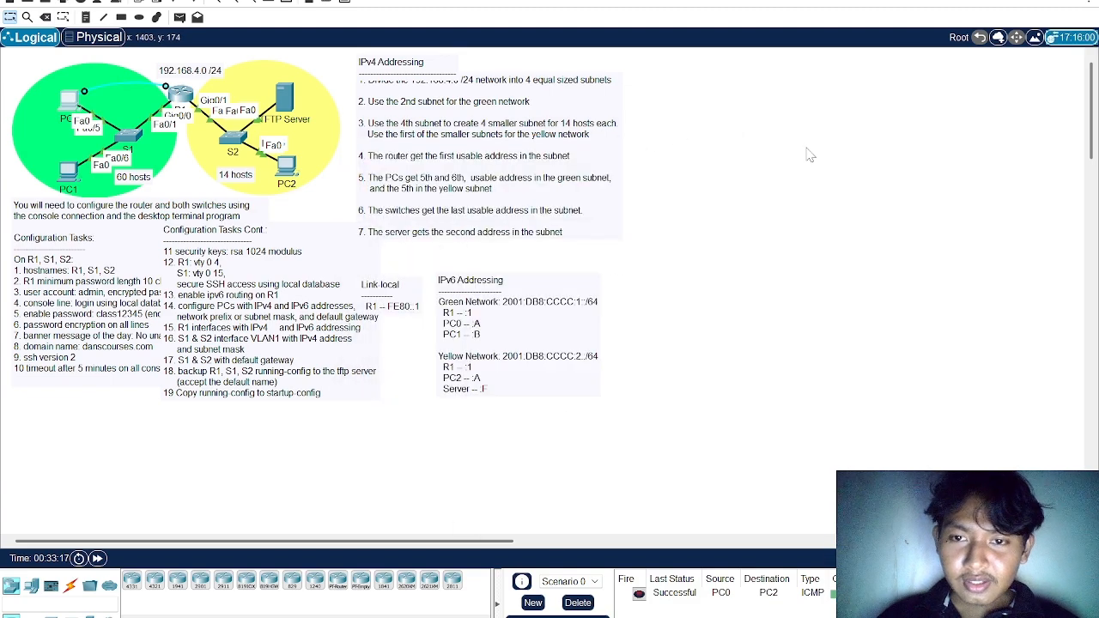